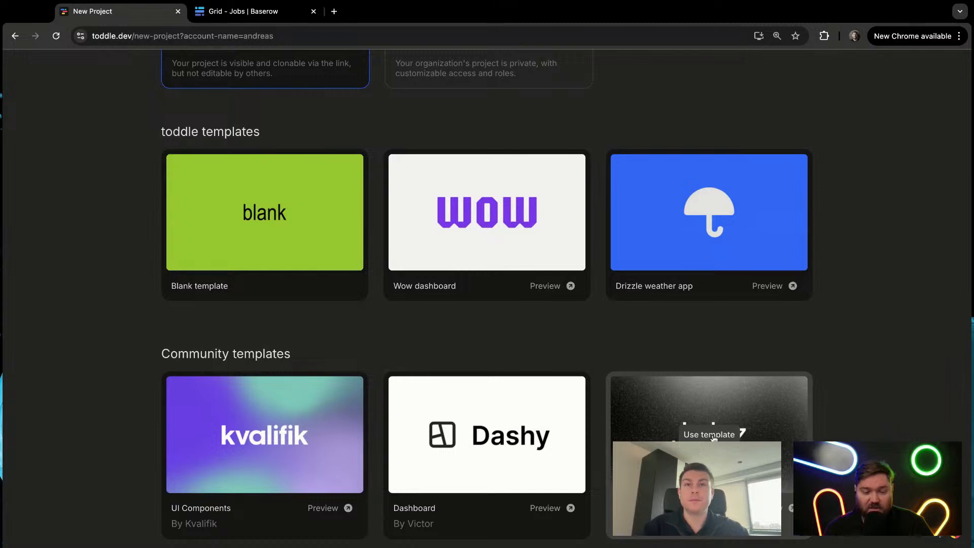
Step: Create a project from the Jobz community template and enlarge the HomePage canvas to about 956 by 1252
{"action": "left_click", "coordinate": [714, 435]}
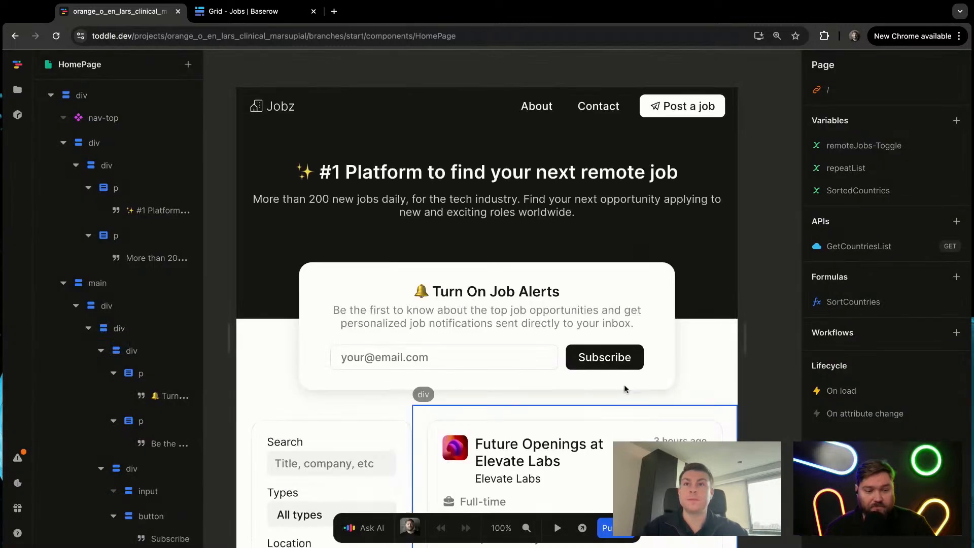
{"action": "left_click_drag", "start_coordinate": [745, 334], "coordinate": [770, 334]}
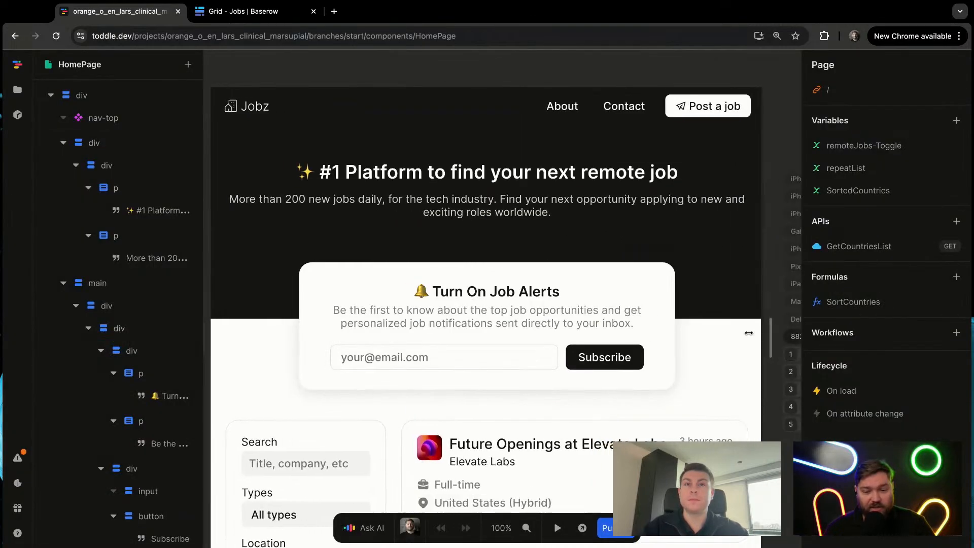
{"action": "scroll", "coordinate": [700, 320], "scroll_direction": "down", "scroll_amount": 3}
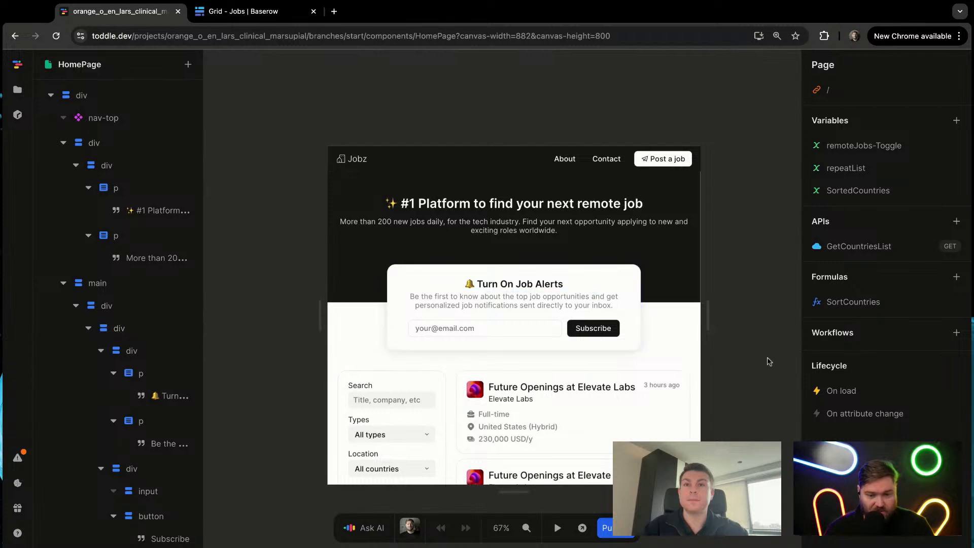
{"action": "left_click_drag", "start_coordinate": [717, 322], "coordinate": [734, 322]}
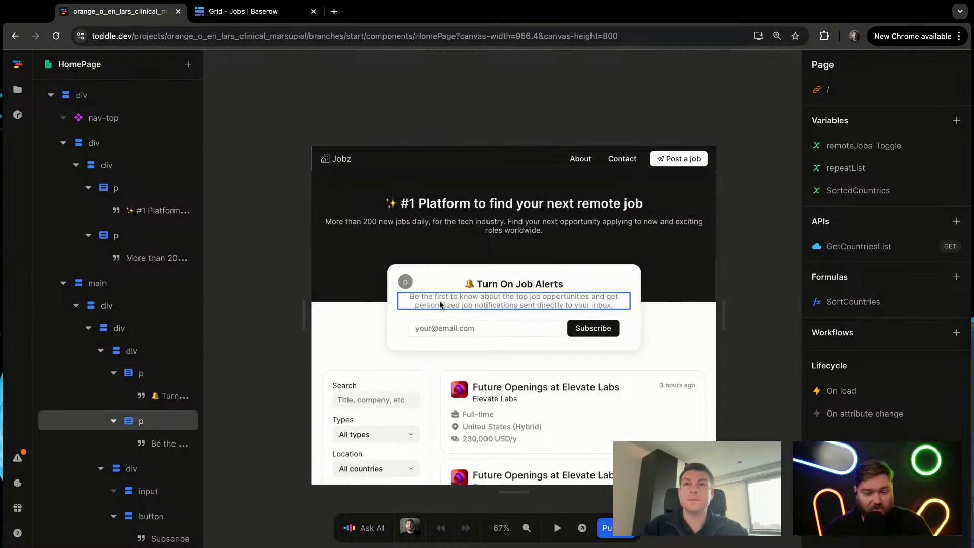
{"action": "scroll", "coordinate": [370, 332], "scroll_direction": "down", "scroll_amount": 3}
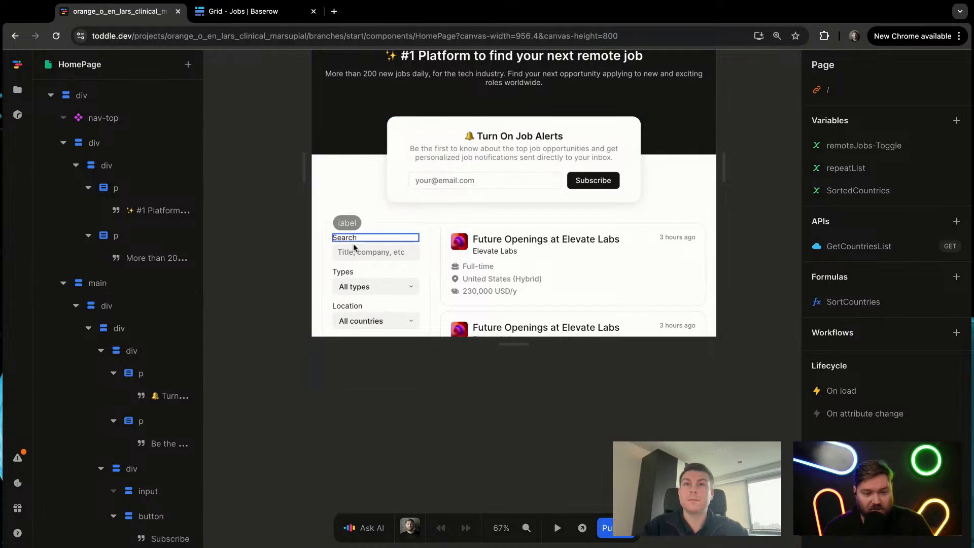
{"action": "left_click_drag", "start_coordinate": [523, 344], "coordinate": [548, 534]}
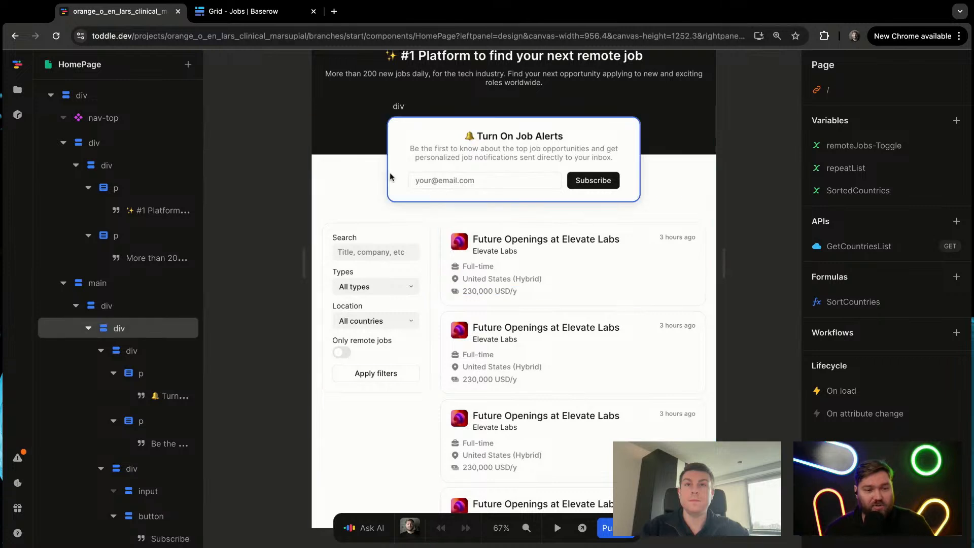
{"action": "left_click", "coordinate": [744, 2]}
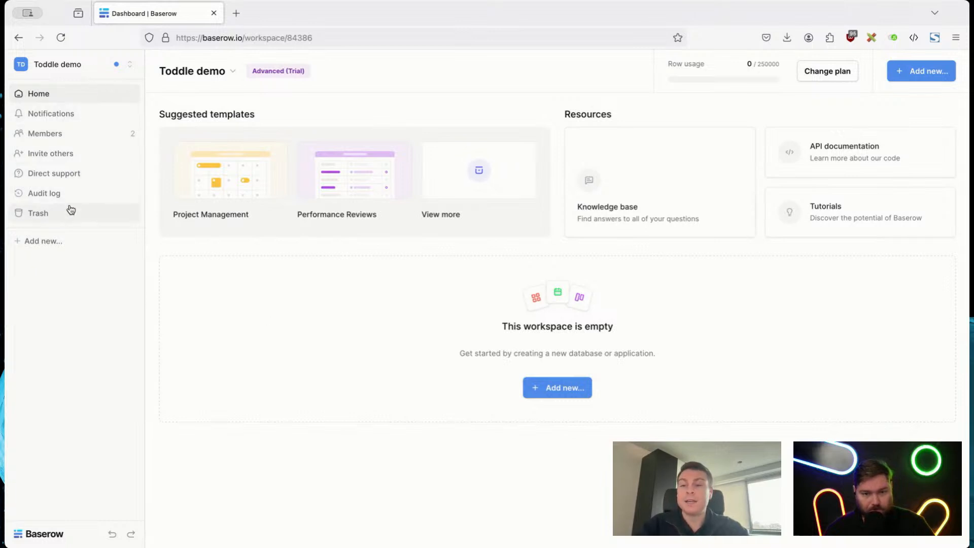
Step: Switch to Baserow and examine the Toddle demo workspace's notifications, member list, invitation roles and audit log, ending on the workspace home
{"action": "left_click", "coordinate": [96, 124]}
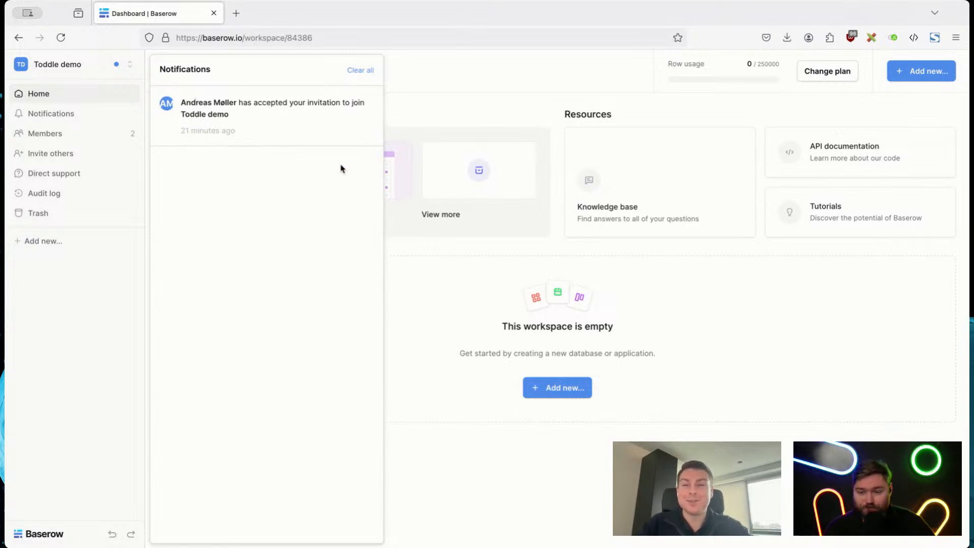
{"action": "left_click", "coordinate": [477, 91]}
{"action": "left_click", "coordinate": [75, 135]}
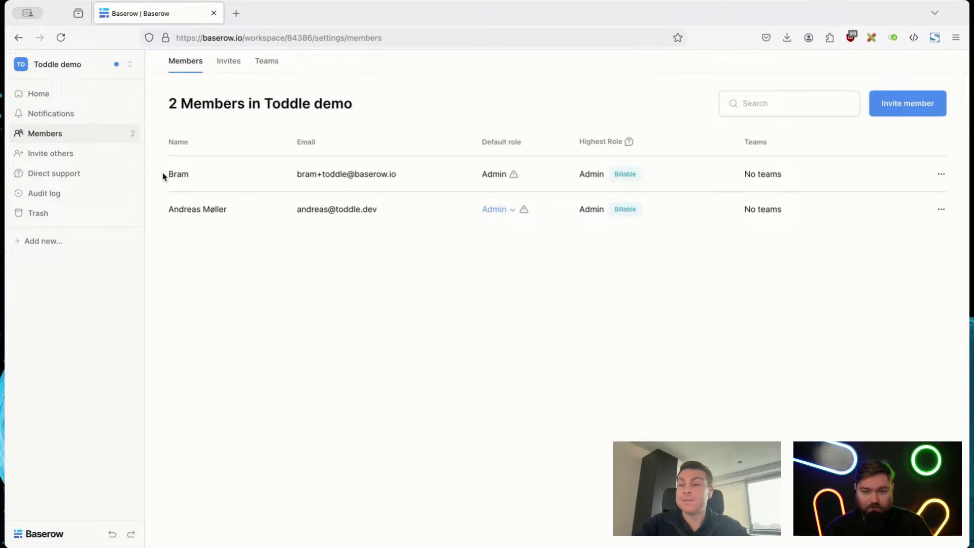
{"action": "left_click", "coordinate": [39, 157]}
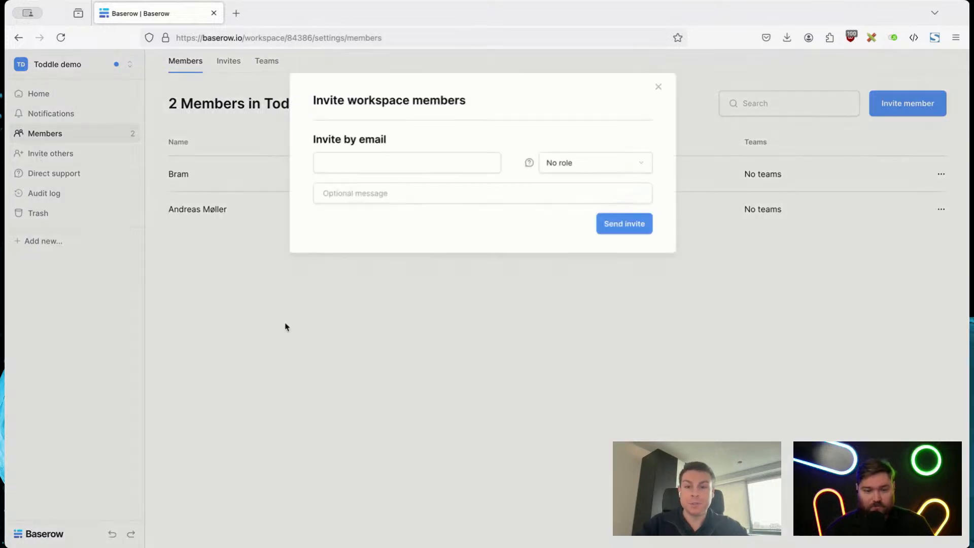
{"action": "left_click", "coordinate": [548, 169]}
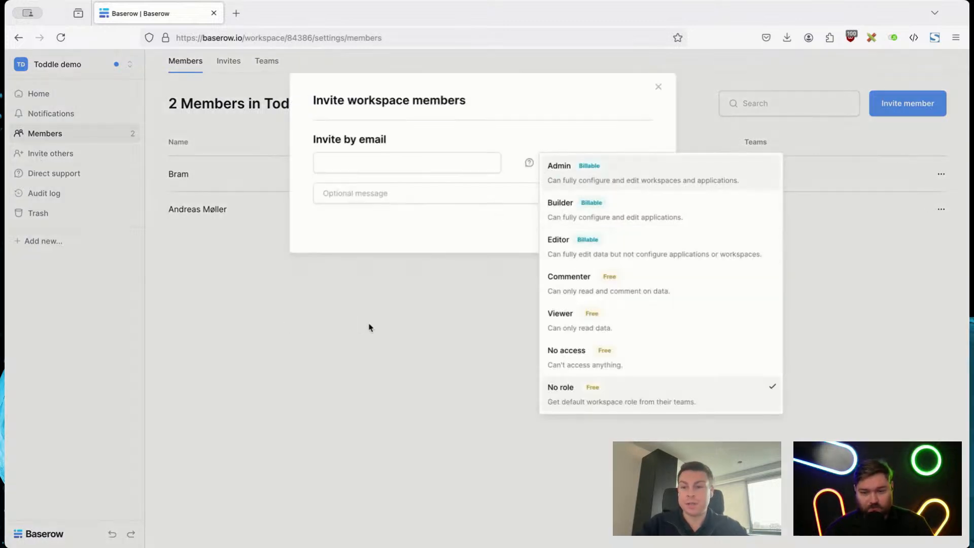
{"action": "left_click", "coordinate": [349, 326]}
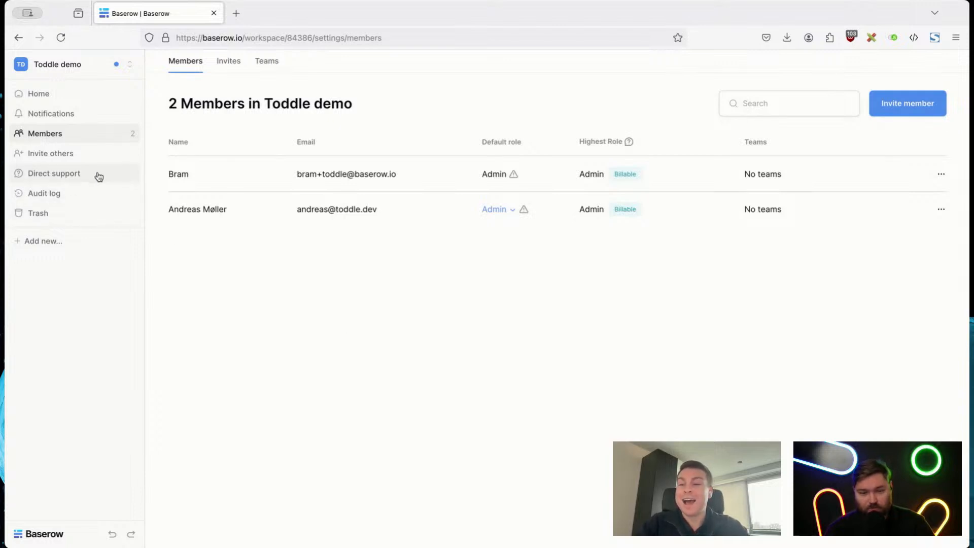
{"action": "left_click", "coordinate": [81, 199]}
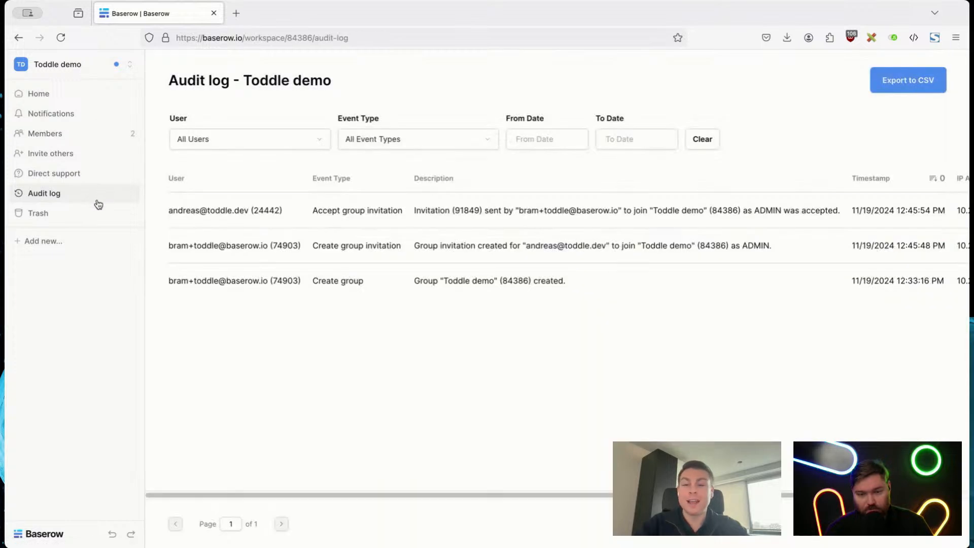
{"action": "left_click", "coordinate": [52, 94]}
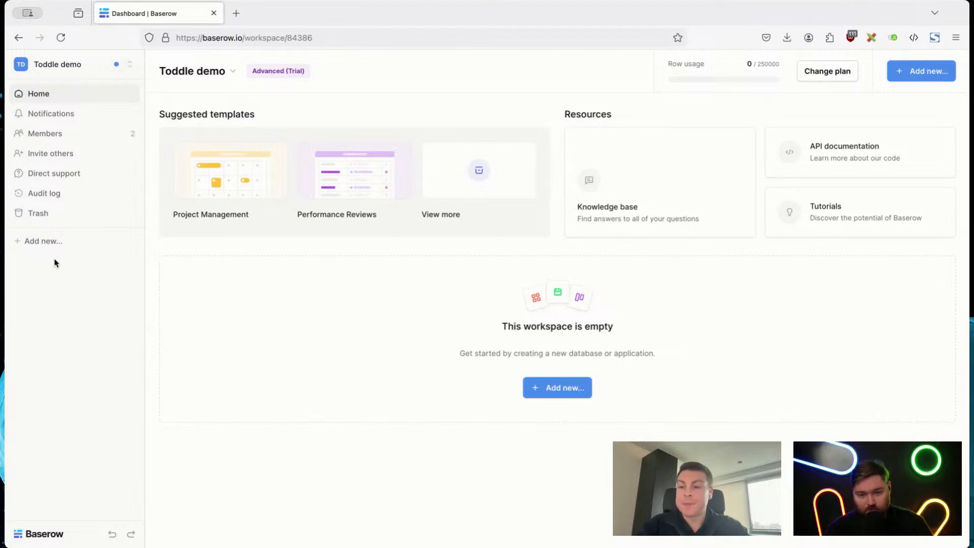
Step: Browse the template library and preview the Business Goal Tracker (OKRs) template under Business Strategy, without installing it
{"action": "left_click", "coordinate": [44, 242]}
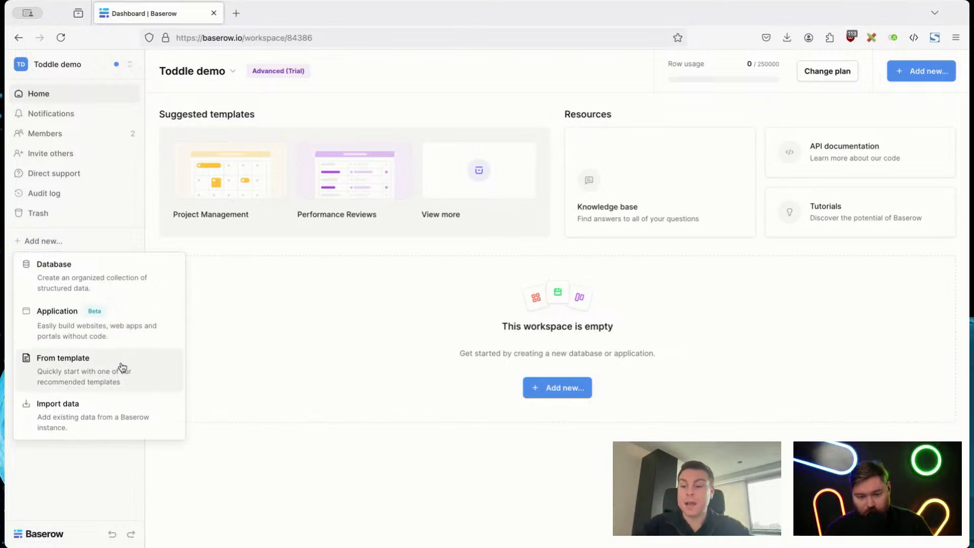
{"action": "left_click", "coordinate": [75, 378]}
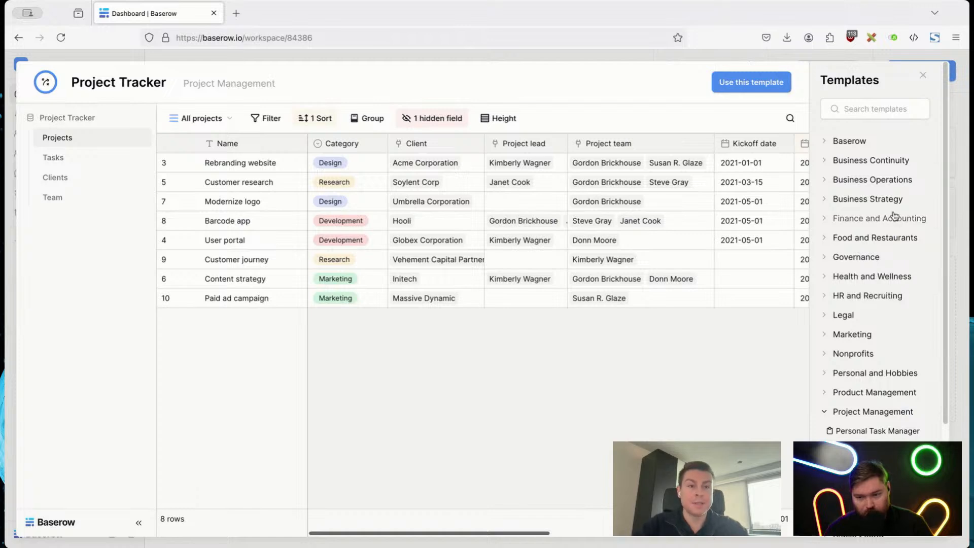
{"action": "left_click", "coordinate": [875, 203]}
{"action": "left_click", "coordinate": [866, 217]}
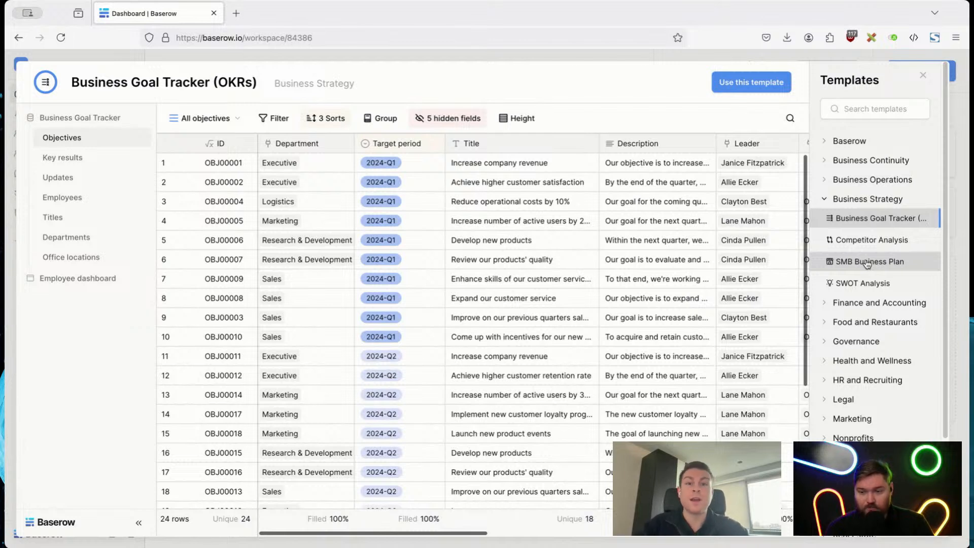
{"action": "left_click", "coordinate": [602, 60]}
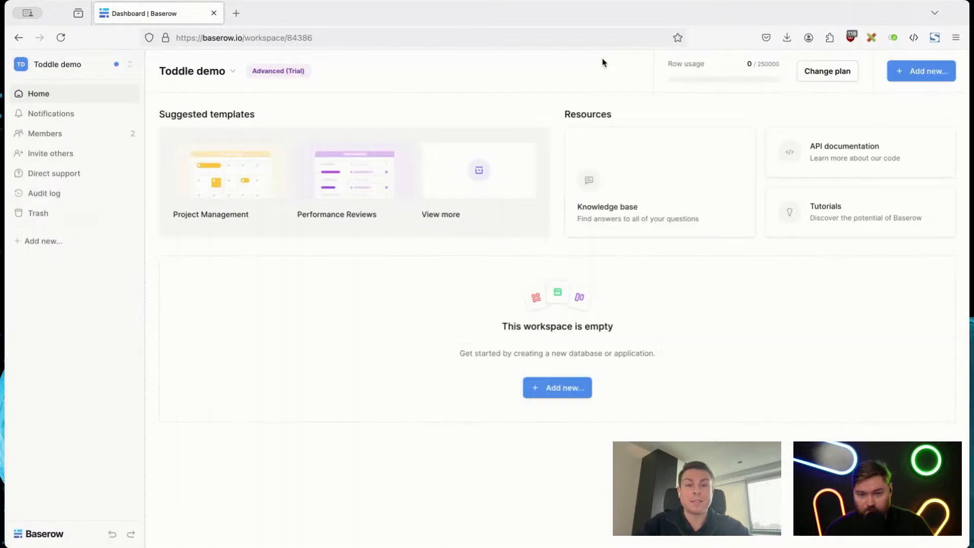
Step: Search the template library for "jobs" and preview the Job Search template under Personal and Hobbies
{"action": "left_click", "coordinate": [43, 241]}
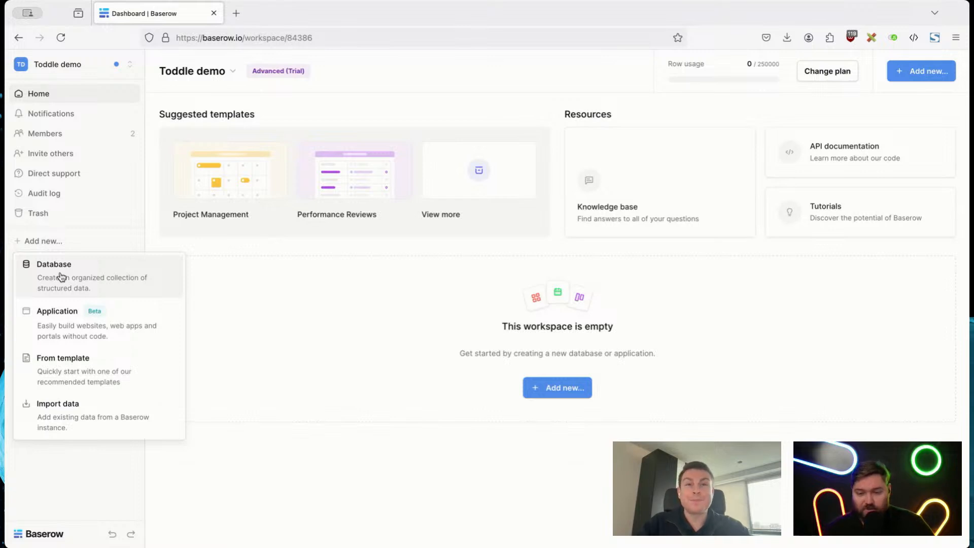
{"action": "left_click", "coordinate": [59, 374]}
{"action": "left_click", "coordinate": [889, 102]}
{"action": "type", "text": "jobs"}
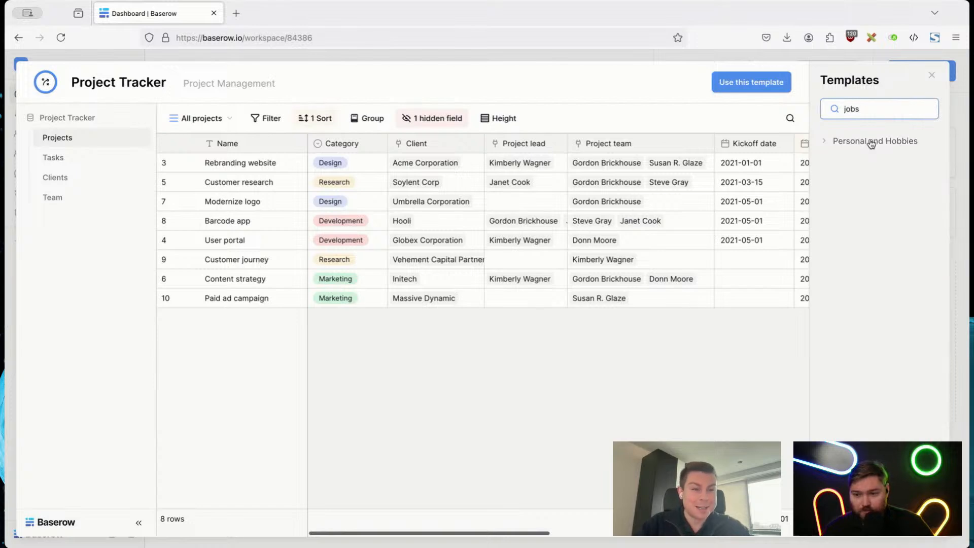
{"action": "left_click", "coordinate": [871, 143]}
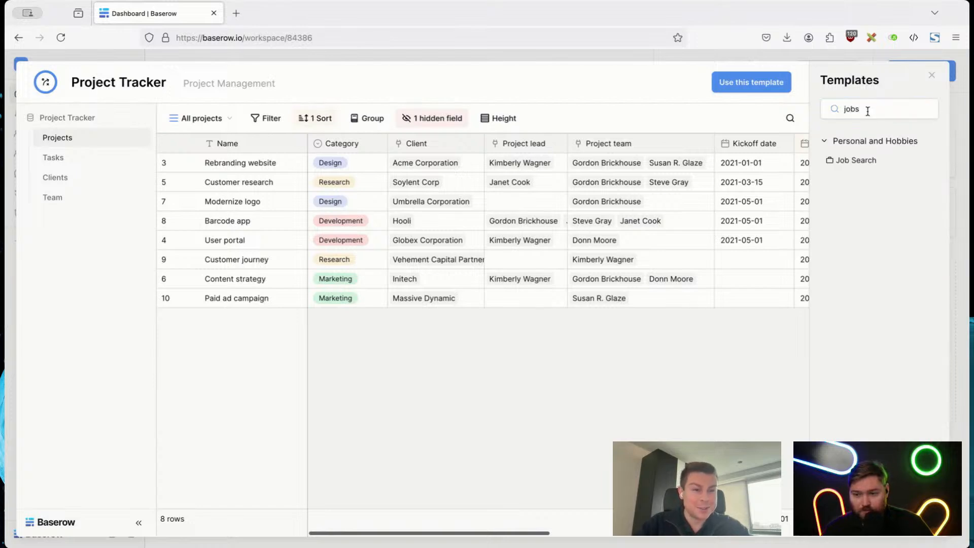
{"action": "left_click", "coordinate": [857, 160]}
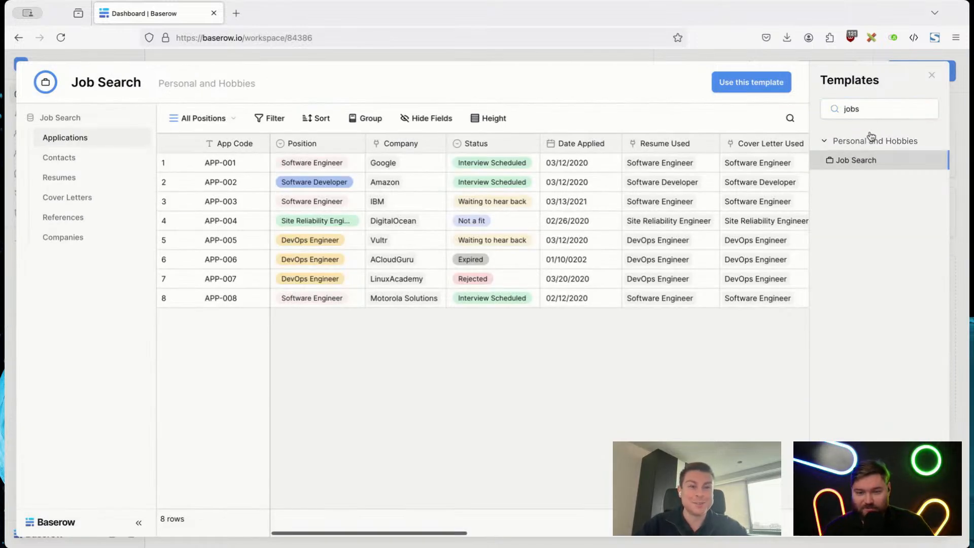
Step: Widen the template search to "job", preview Job Interviews, look through the matching categories, and leave the library without installing anything
{"action": "left_click", "coordinate": [883, 108]}
{"action": "key", "text": "BackSpace"}
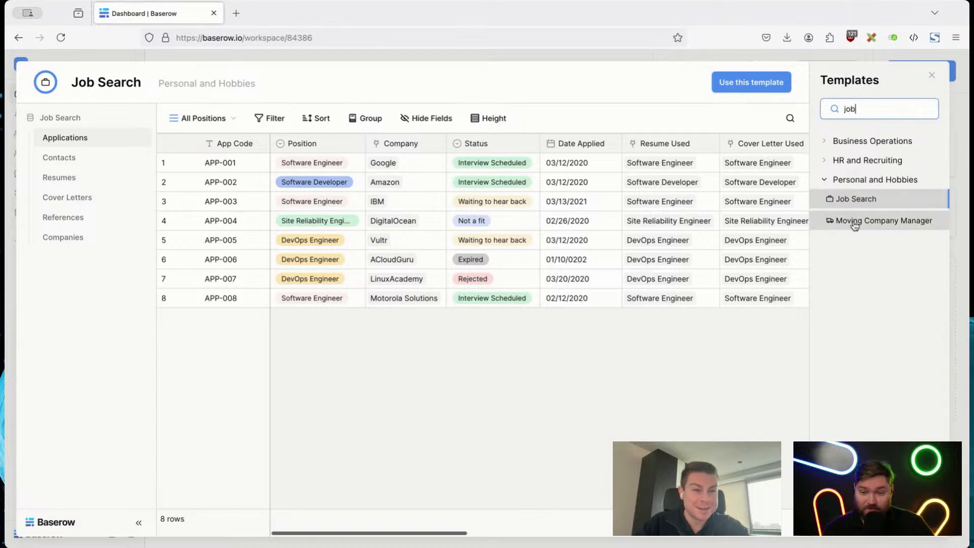
{"action": "left_click", "coordinate": [863, 160]}
{"action": "left_click", "coordinate": [853, 181]}
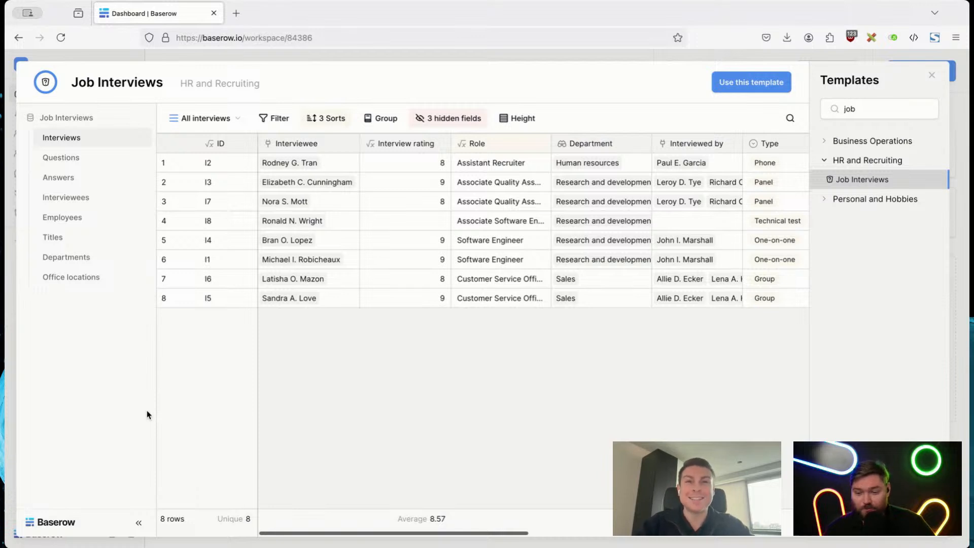
{"action": "left_click", "coordinate": [878, 140]}
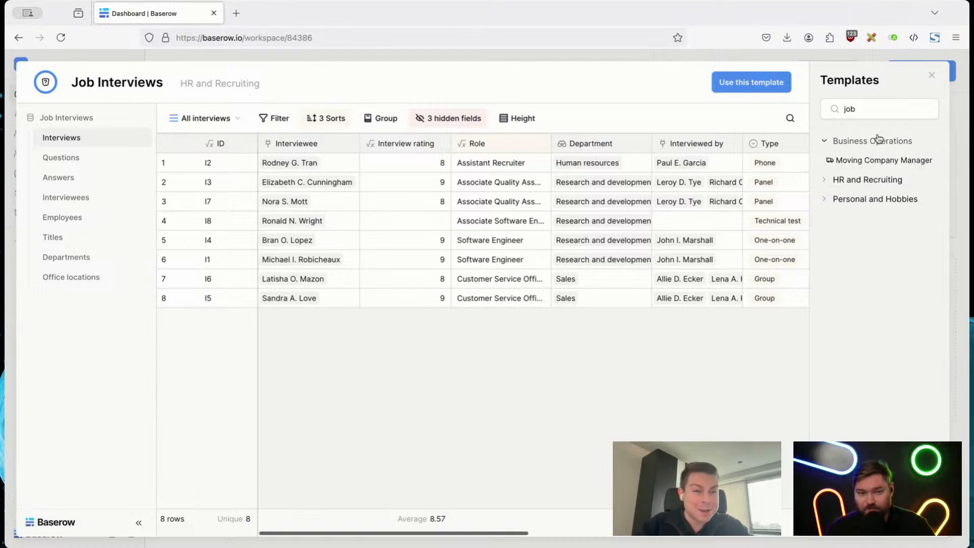
{"action": "left_click", "coordinate": [870, 201]}
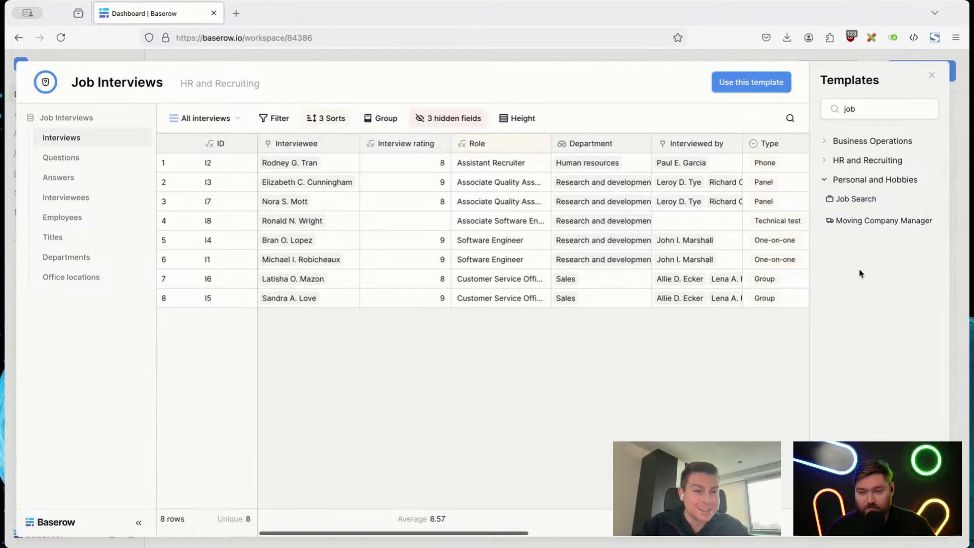
{"action": "left_click", "coordinate": [867, 160]}
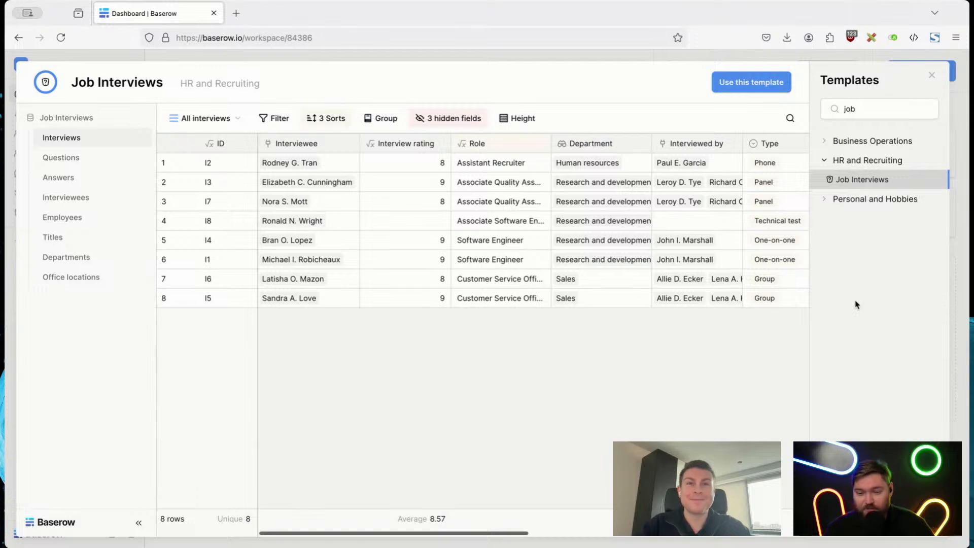
{"action": "left_click", "coordinate": [933, 77]}
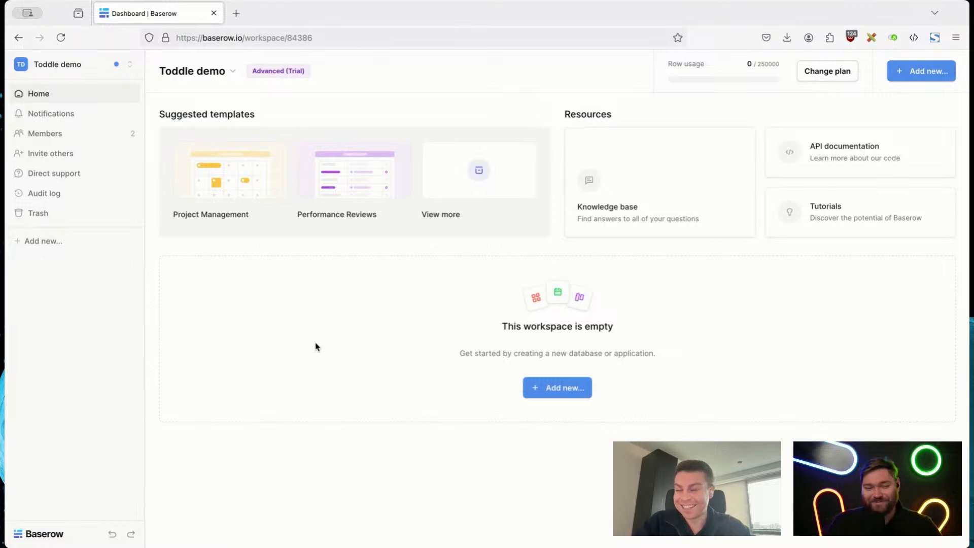
Step: Create a new database from scratch named "Jobs backend" in the Toddle demo workspace
{"action": "left_click", "coordinate": [43, 241]}
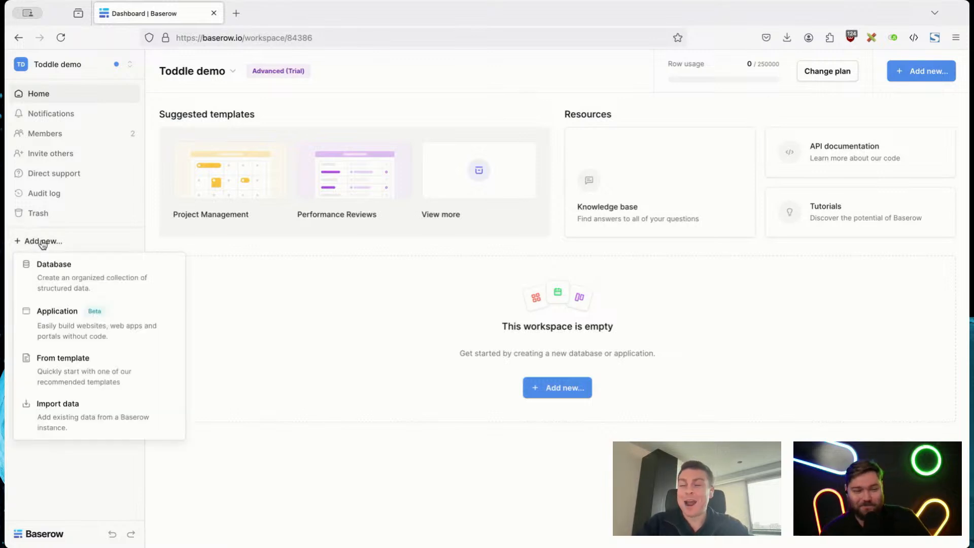
{"action": "left_click", "coordinate": [76, 271]}
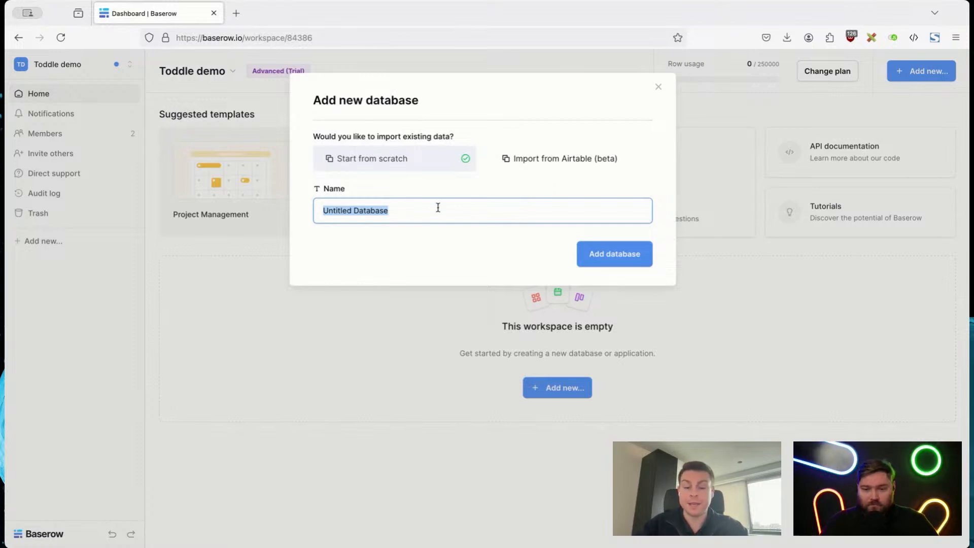
{"action": "type", "text": "Jobs backend"}
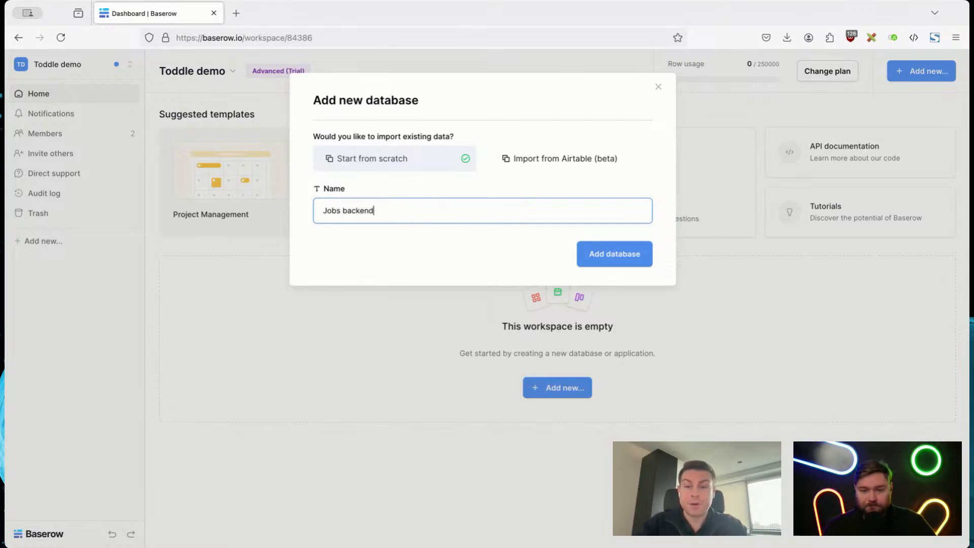
{"action": "left_click", "coordinate": [595, 252]}
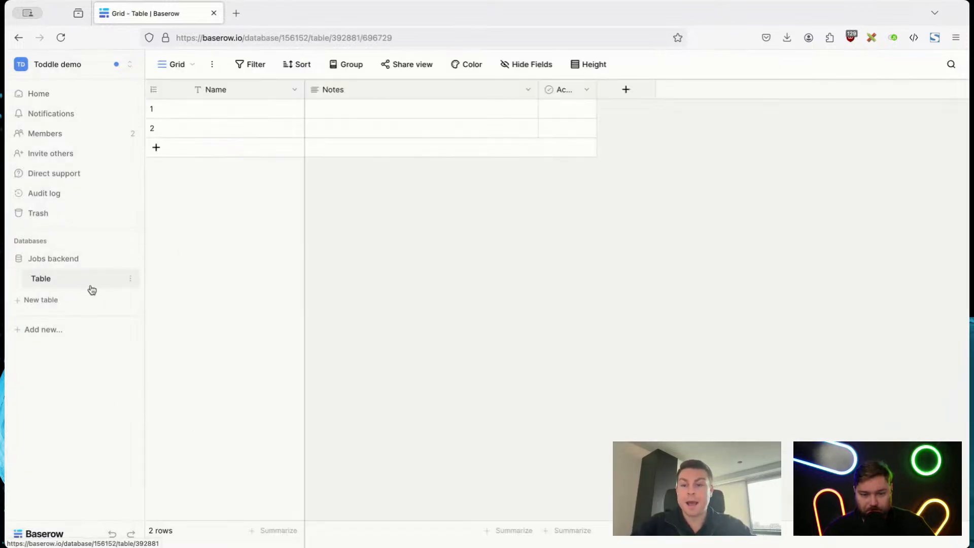
Step: Rename the default table in the Jobs backend database as "Jobs"
{"action": "left_click", "coordinate": [131, 282]}
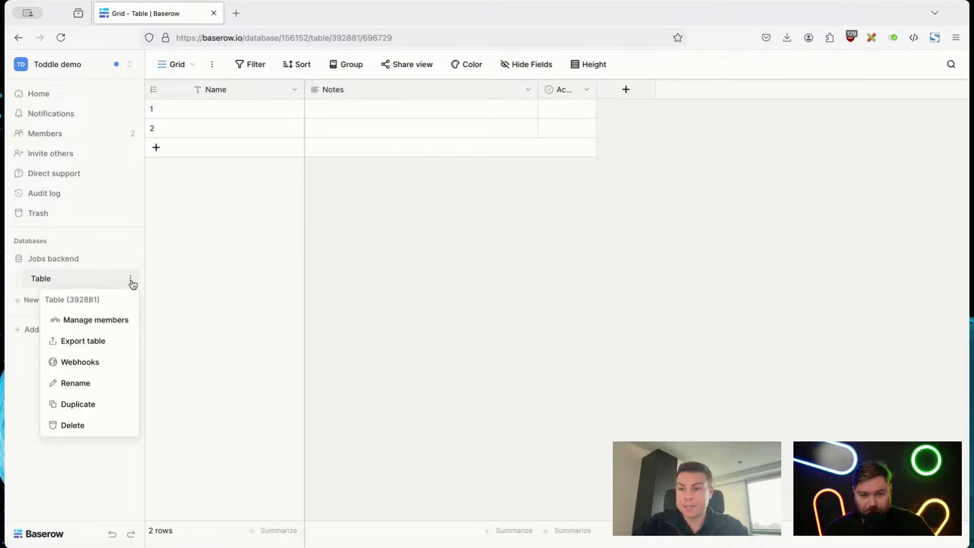
{"action": "left_click", "coordinate": [99, 384]}
{"action": "type", "text": "Jobs"}
{"action": "key", "text": "Return"}
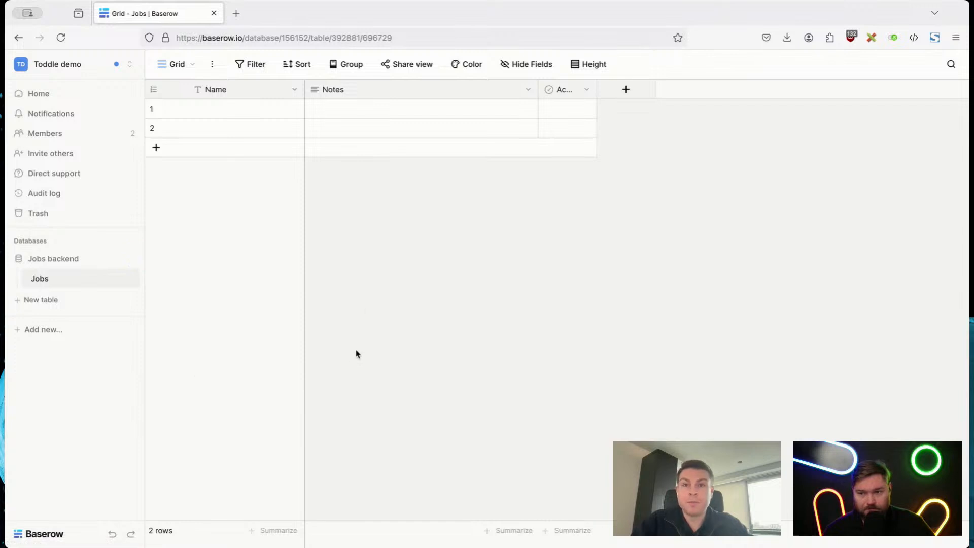
Step: Rename the Name field of the Jobs table as "Title"
{"action": "left_click", "coordinate": [294, 90]}
{"action": "left_click", "coordinate": [235, 130]}
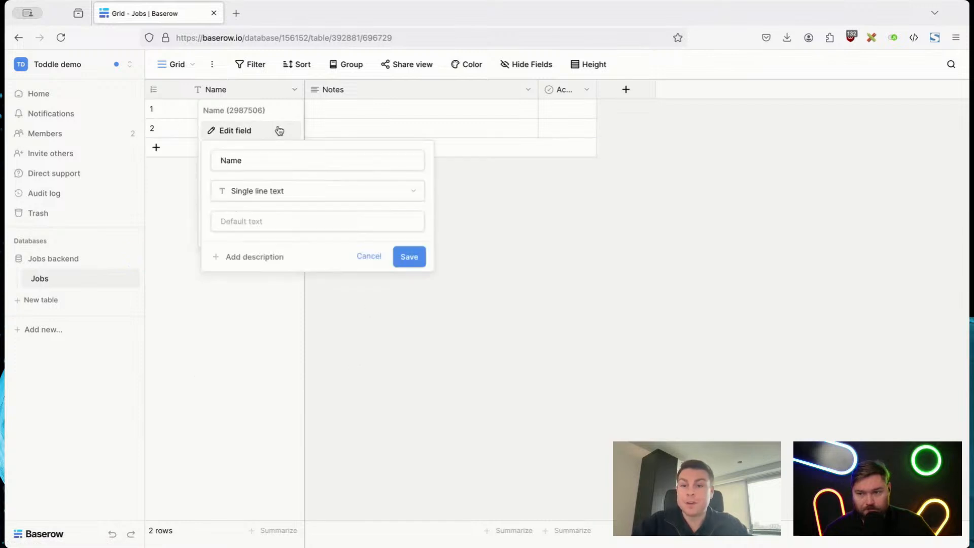
{"action": "left_click", "coordinate": [286, 160]}
{"action": "key", "text": "ctrl+a"}
{"action": "type", "text": "Title"}
{"action": "key", "text": "Return"}
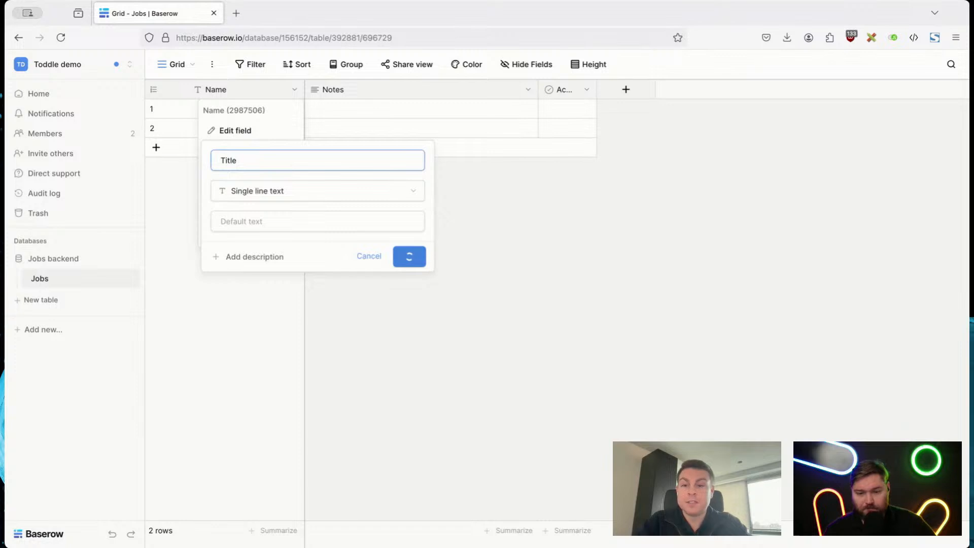
Step: Enter "Full Stack Engineer" as the Title of the first row
{"action": "double_click", "coordinate": [246, 109]}
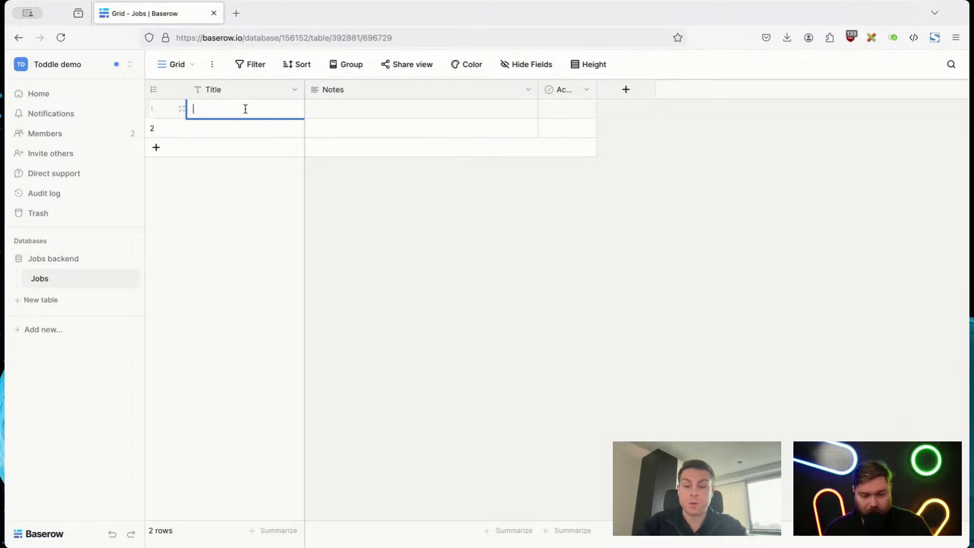
{"action": "type", "text": "Full Stack E"}
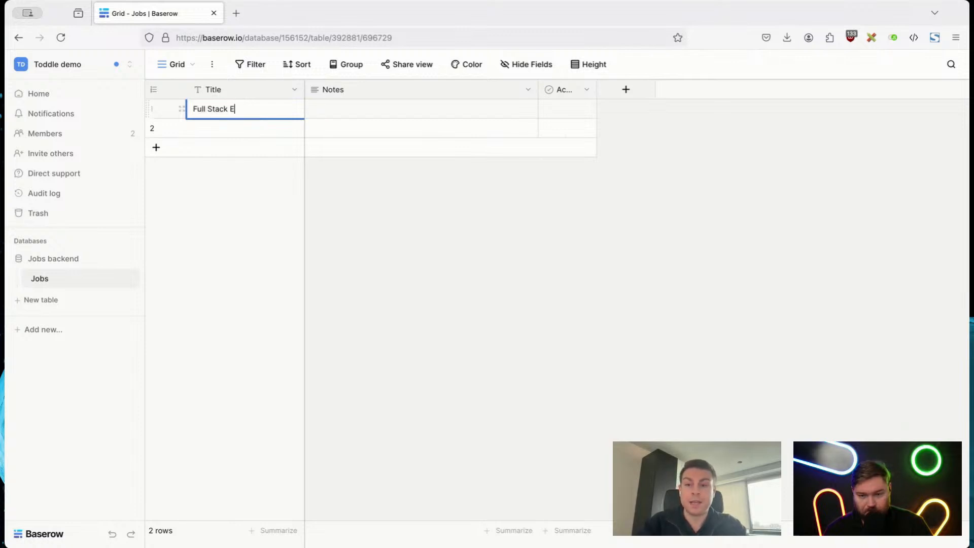
{"action": "type", "text": "ngineer"}
{"action": "left_click", "coordinate": [436, 231]}
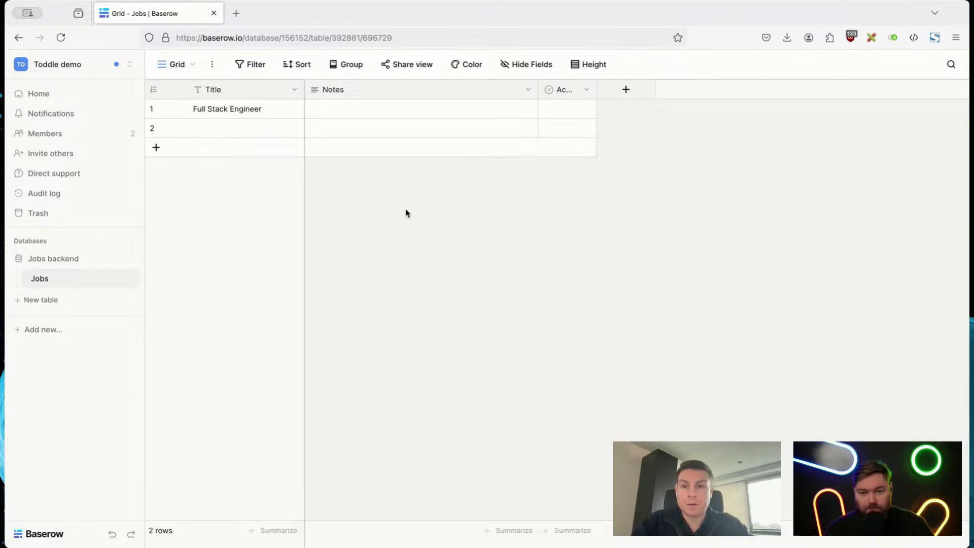
Step: Examine the field types available for the Title field, keeping it as Single line text
{"action": "left_click", "coordinate": [294, 90]}
{"action": "left_click", "coordinate": [276, 132]}
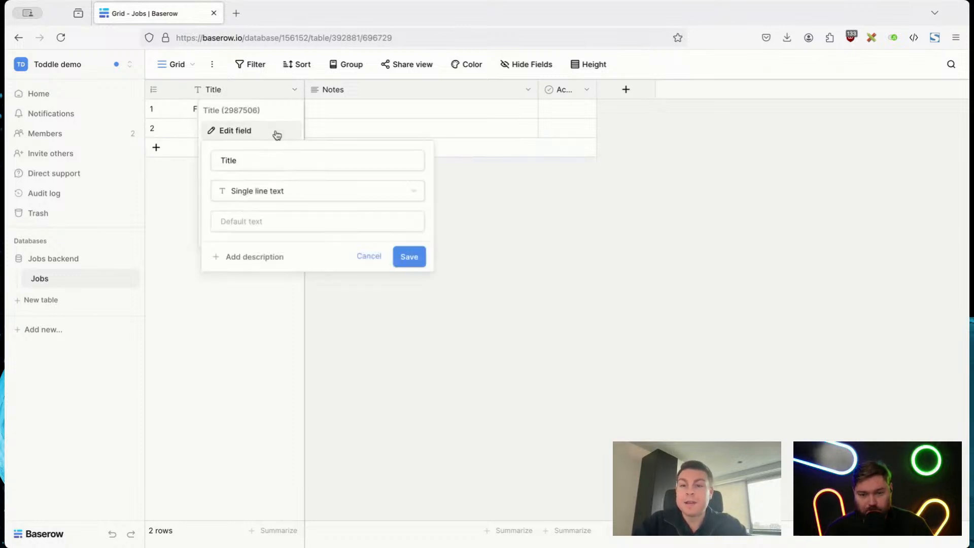
{"action": "left_click", "coordinate": [273, 192]}
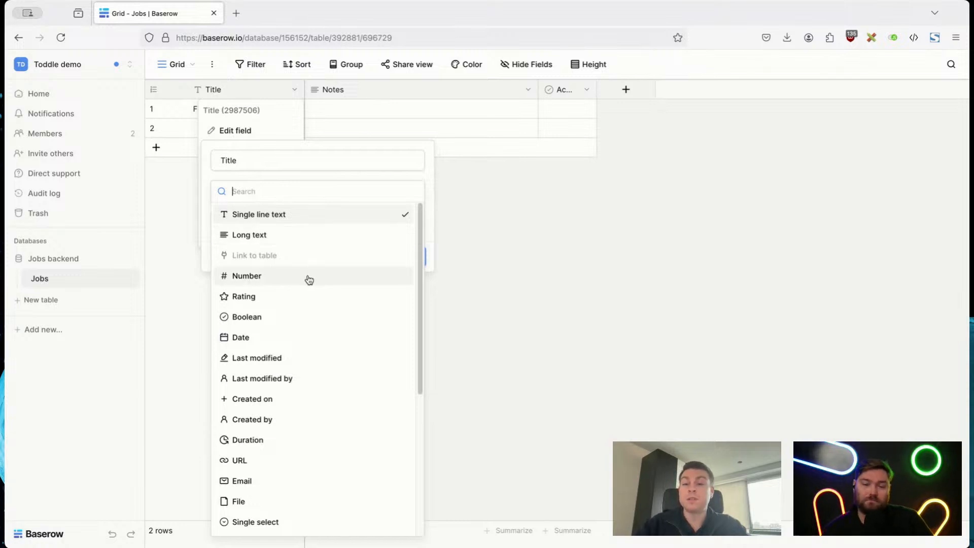
{"action": "left_click", "coordinate": [284, 213]}
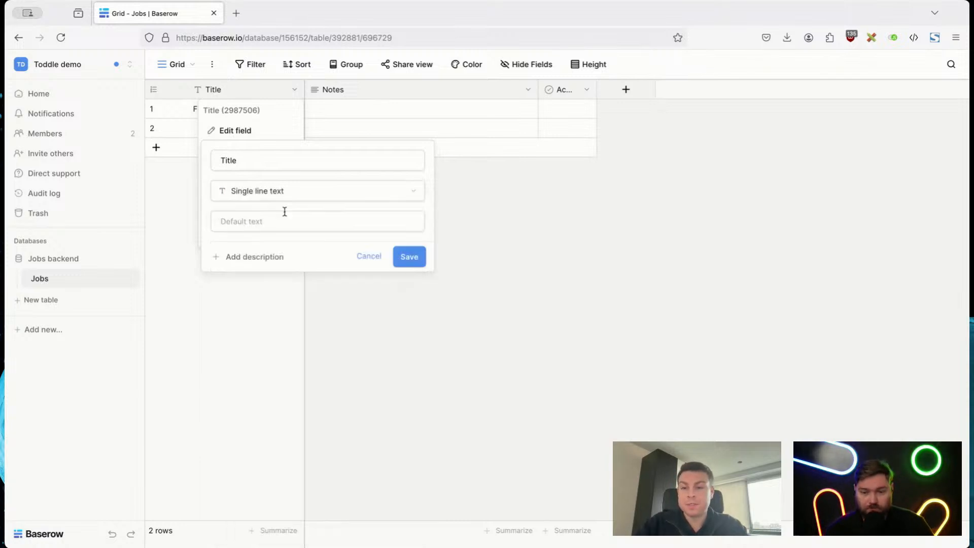
{"action": "left_click", "coordinate": [573, 264]}
{"action": "left_click", "coordinate": [226, 110]}
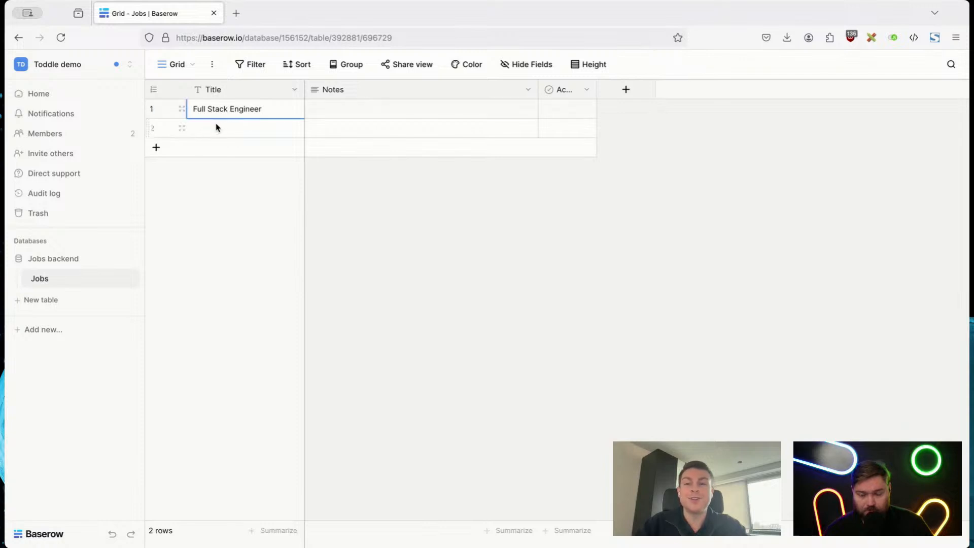
{"action": "left_click", "coordinate": [213, 128]}
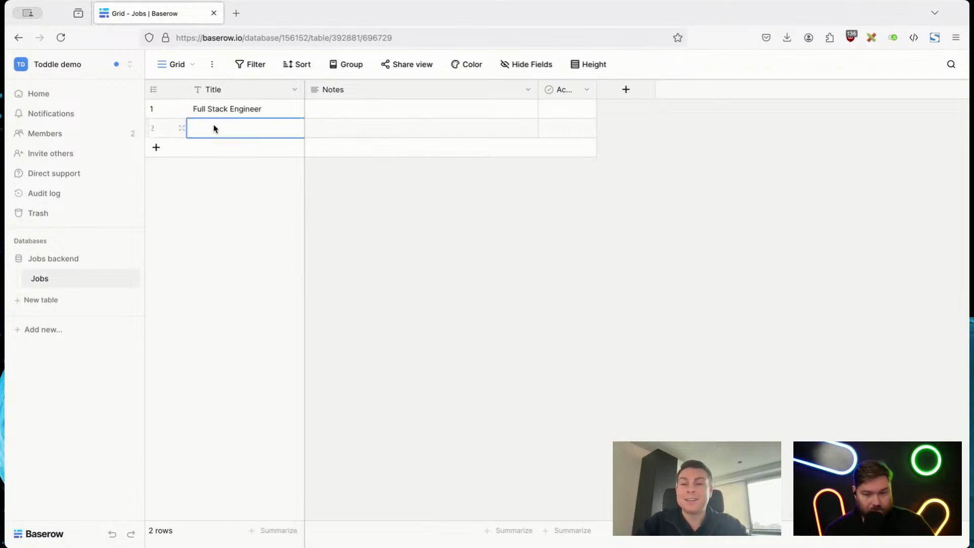
Step: Rename the Notes field as "Description" and enable rich text formatting for it
{"action": "left_click", "coordinate": [529, 90]}
{"action": "left_click", "coordinate": [494, 131]}
{"action": "left_click", "coordinate": [503, 161]}
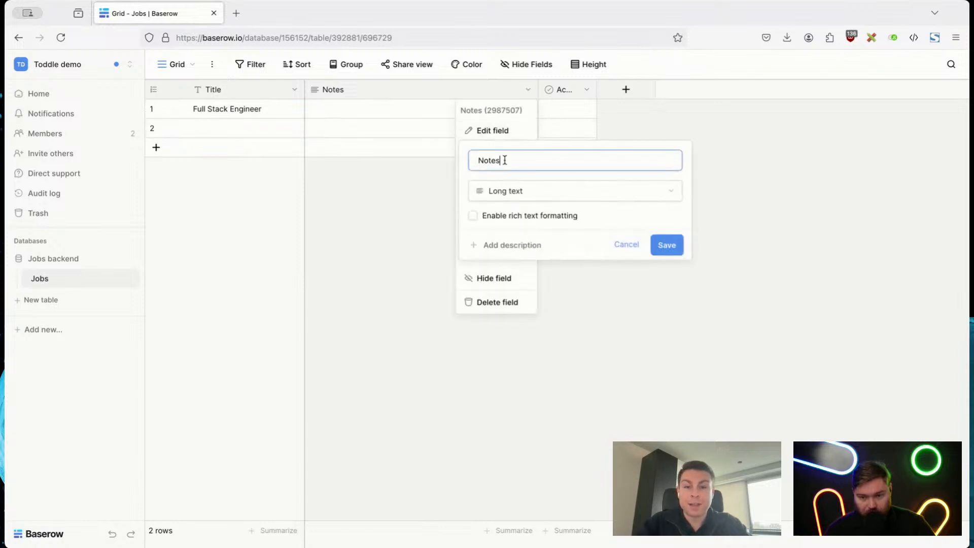
{"action": "key", "text": "ctrl+a"}
{"action": "type", "text": "De"}
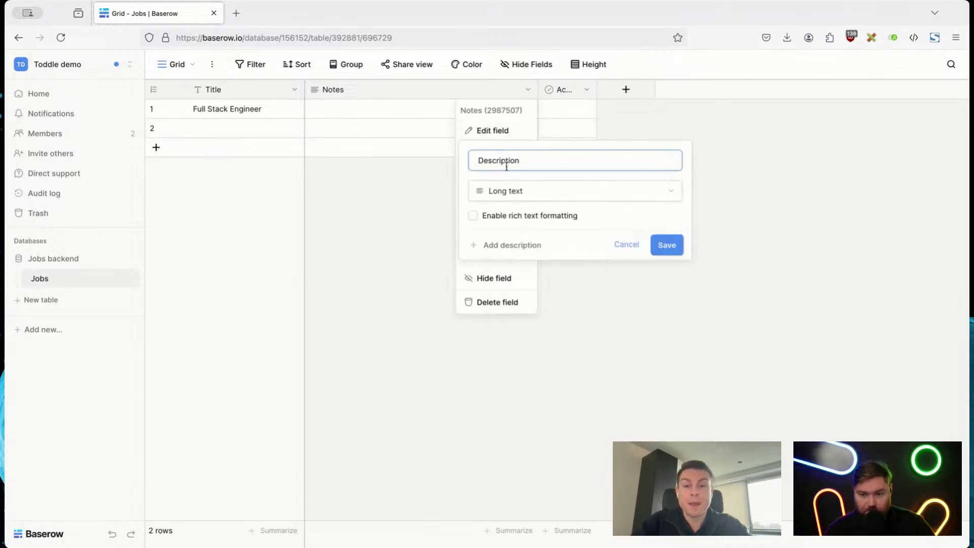
{"action": "left_click", "coordinate": [512, 219]}
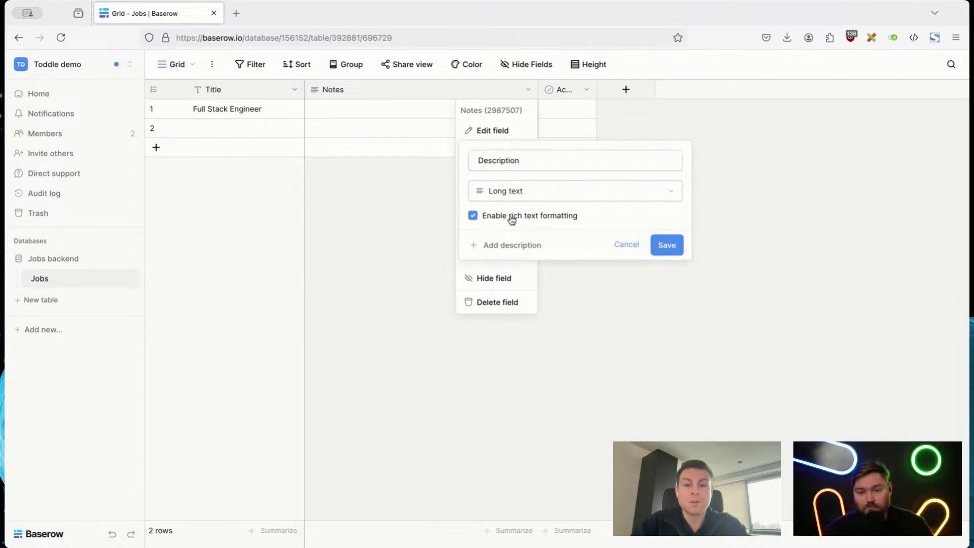
{"action": "left_click", "coordinate": [666, 247]}
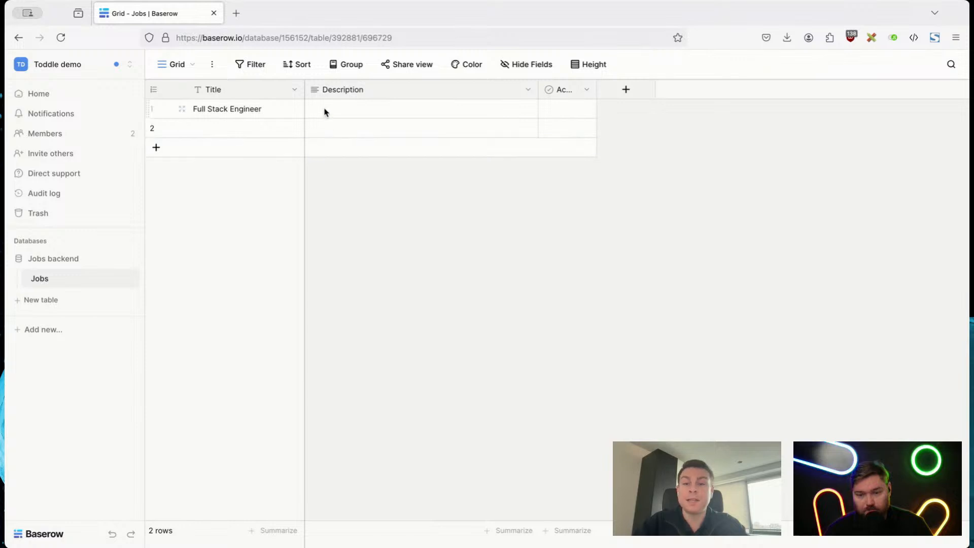
Step: Fill the first row's Description with an H1 heading "Full Stack Engineer" followed by a paragraph reading "Lorum ipsum"
{"action": "double_click", "coordinate": [325, 110]}
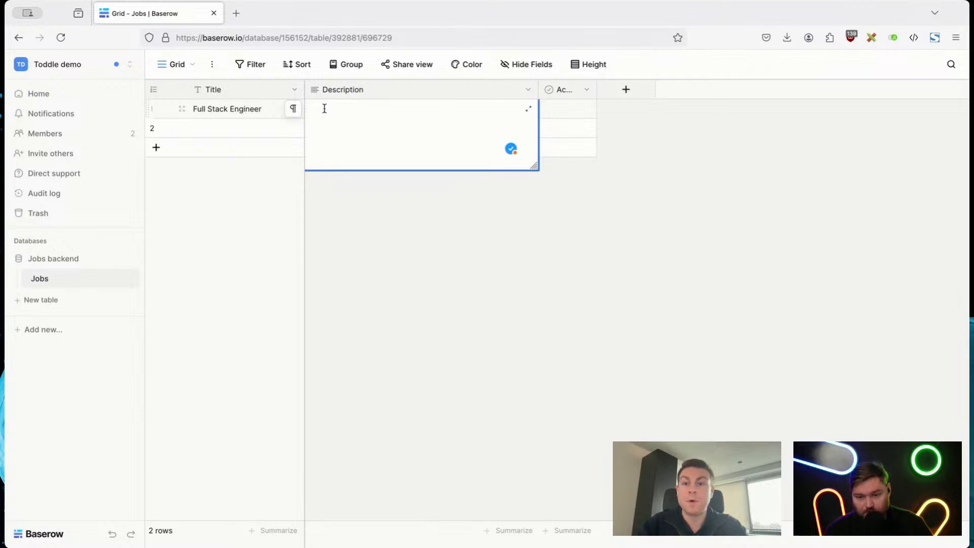
{"action": "left_click", "coordinate": [293, 110]}
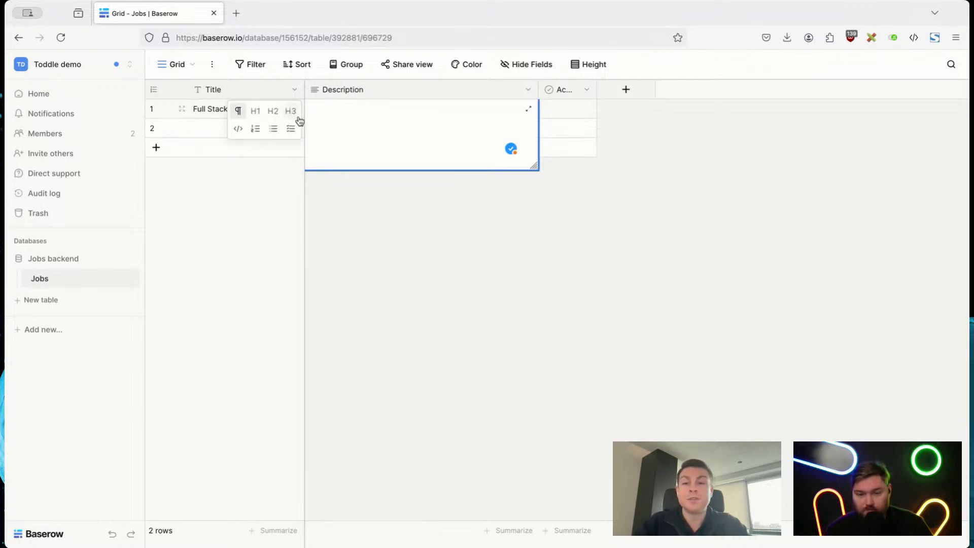
{"action": "left_click", "coordinate": [255, 112]}
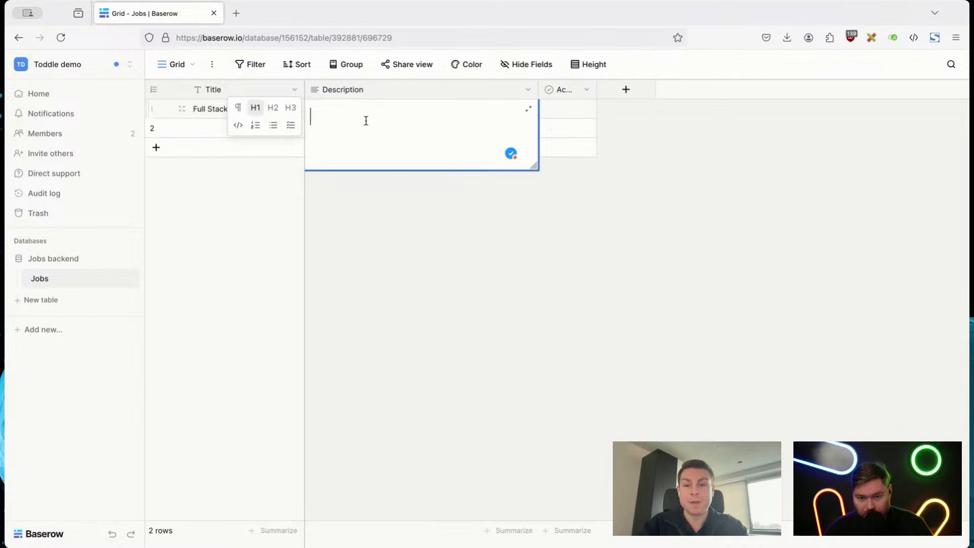
{"action": "type", "text": "Full Stack "}
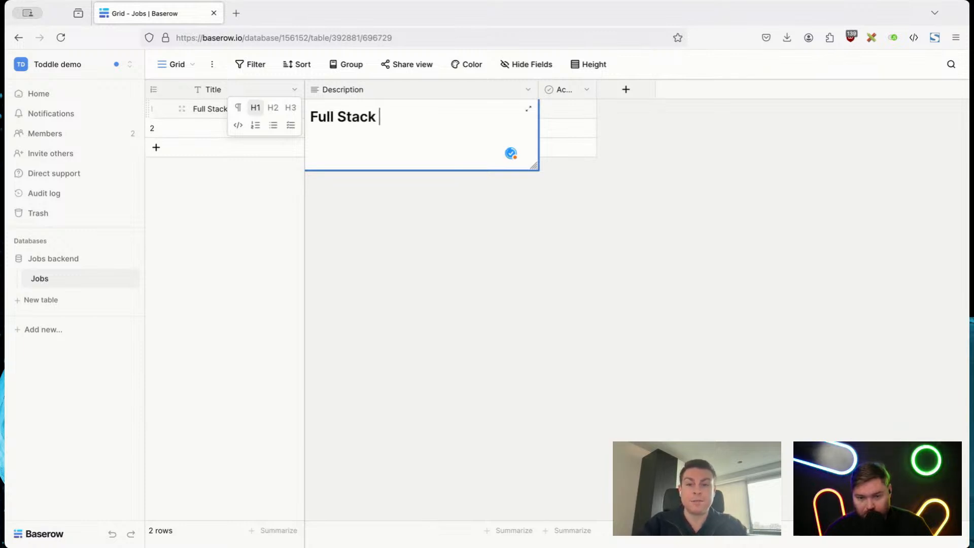
{"action": "type", "text": "Engineer"}
{"action": "key", "text": "Return"}
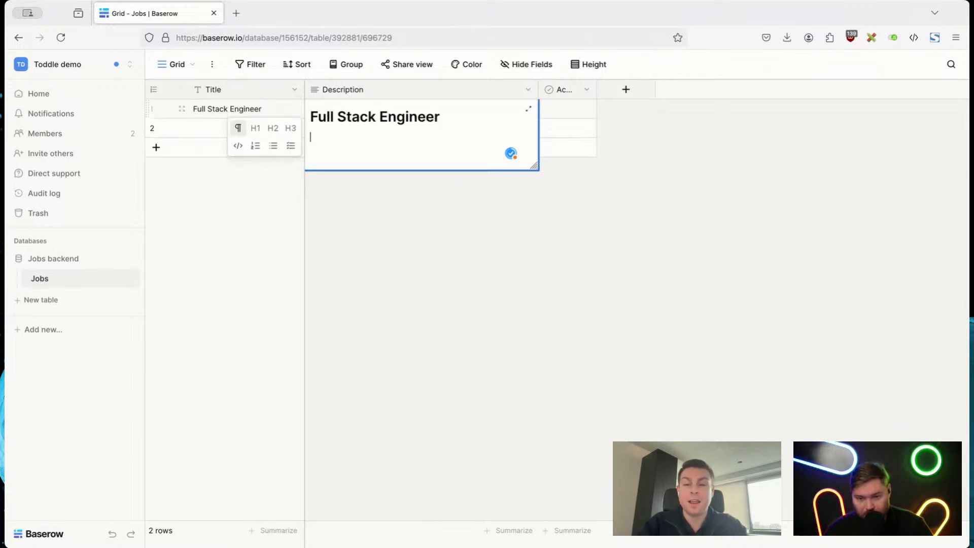
{"action": "type", "text": "Lorum ipsum"}
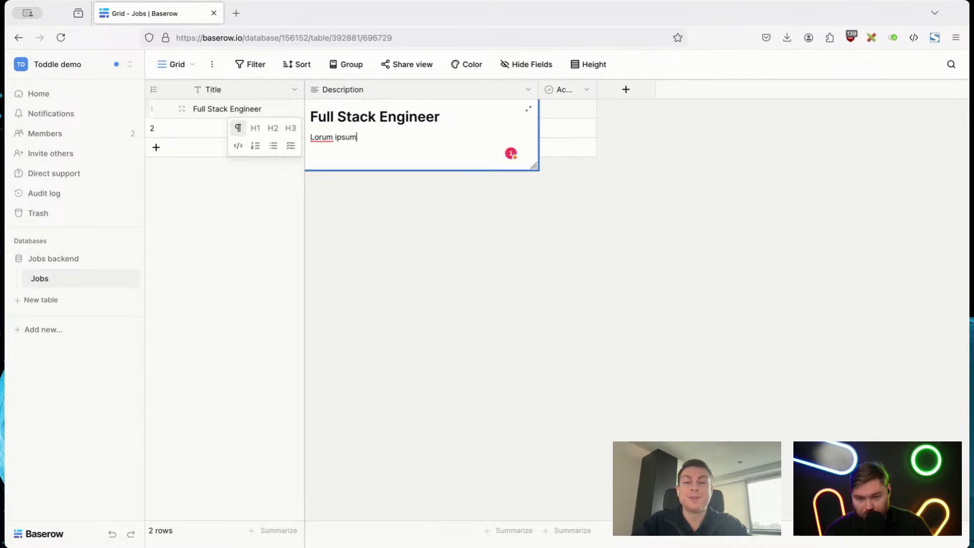
{"action": "left_click", "coordinate": [575, 256]}
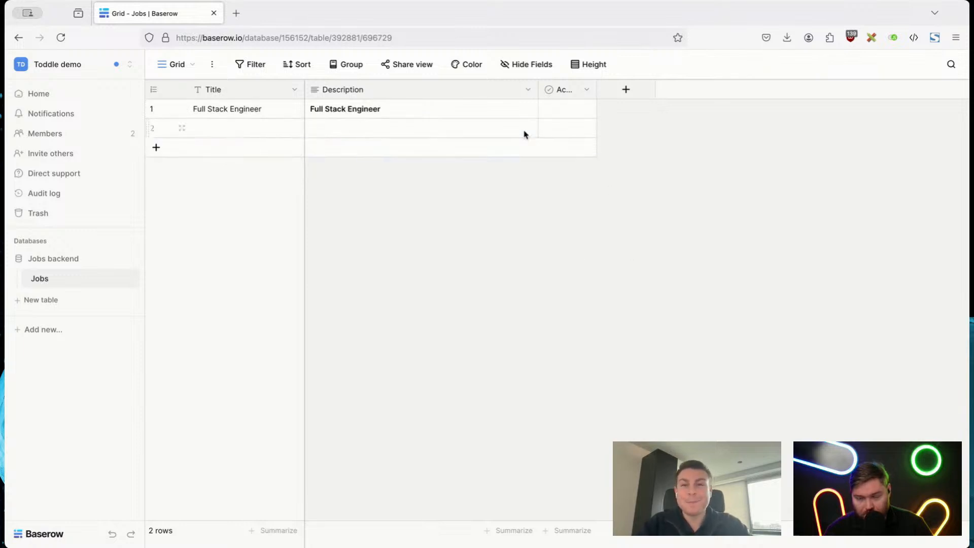
Step: Change the Active field's type to Date with the ISO date format
{"action": "left_click", "coordinate": [587, 89]}
{"action": "left_click", "coordinate": [558, 131]}
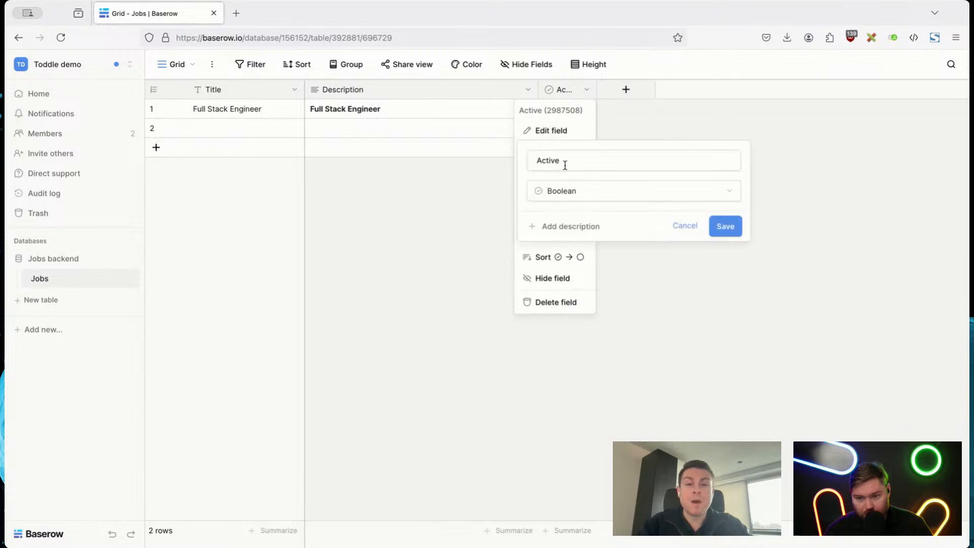
{"action": "left_click", "coordinate": [567, 192]}
{"action": "type", "text": "Created"}
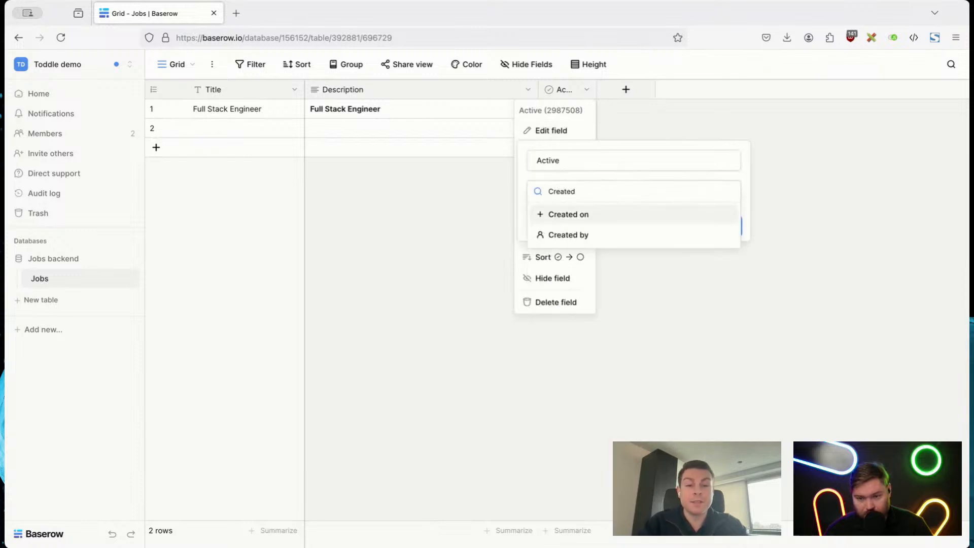
{"action": "key", "text": "ctrl+a"}
{"action": "type", "text": "Date"}
{"action": "key", "text": "Return"}
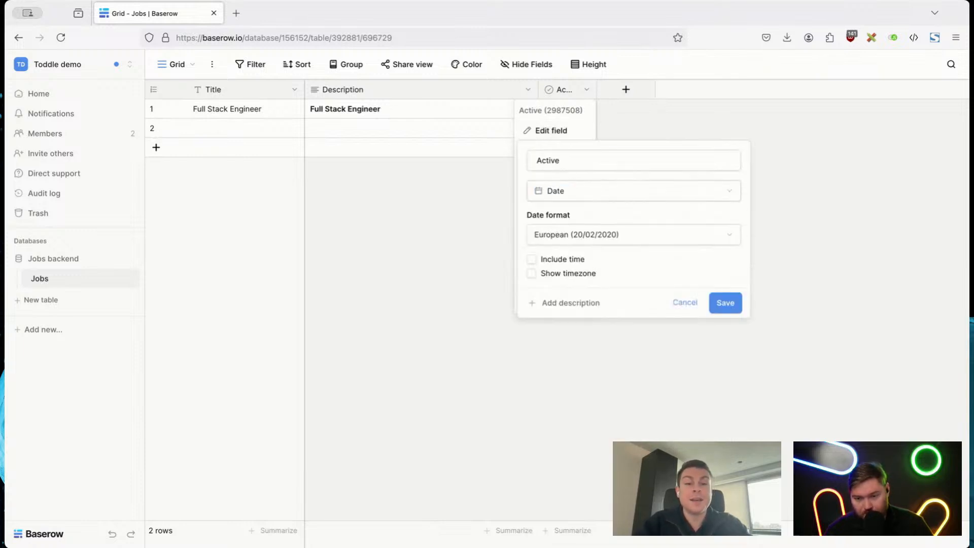
{"action": "left_click", "coordinate": [615, 242]}
{"action": "left_click", "coordinate": [585, 300]}
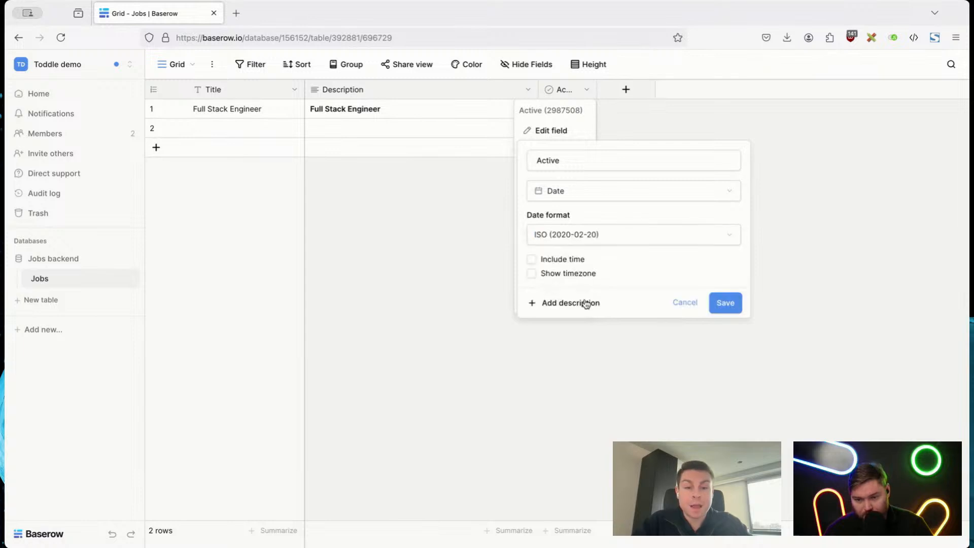
Step: Rename the Active field as "Created", save it, and widen its column to fit the full name
{"action": "double_click", "coordinate": [574, 161]}
{"action": "type", "text": "Crea"}
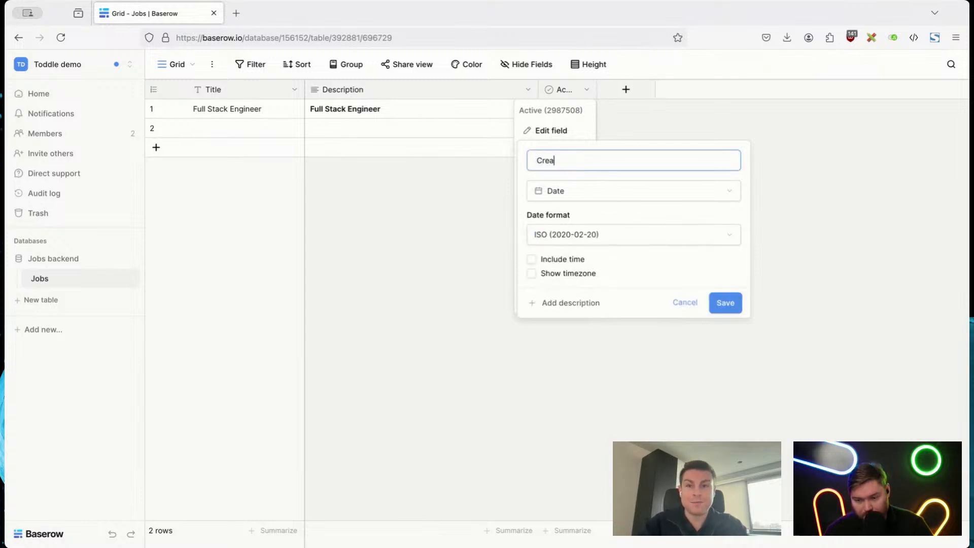
{"action": "type", "text": "ted"}
{"action": "key", "text": "Return"}
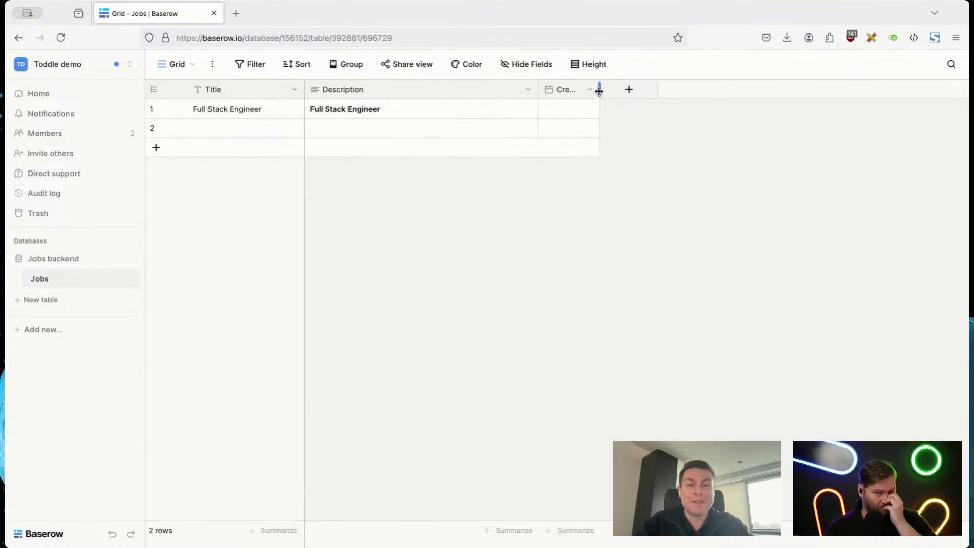
{"action": "left_click_drag", "start_coordinate": [599, 91], "coordinate": [644, 90]}
Step: Set the first row's Created date to 2024-11-18
{"action": "double_click", "coordinate": [596, 116]}
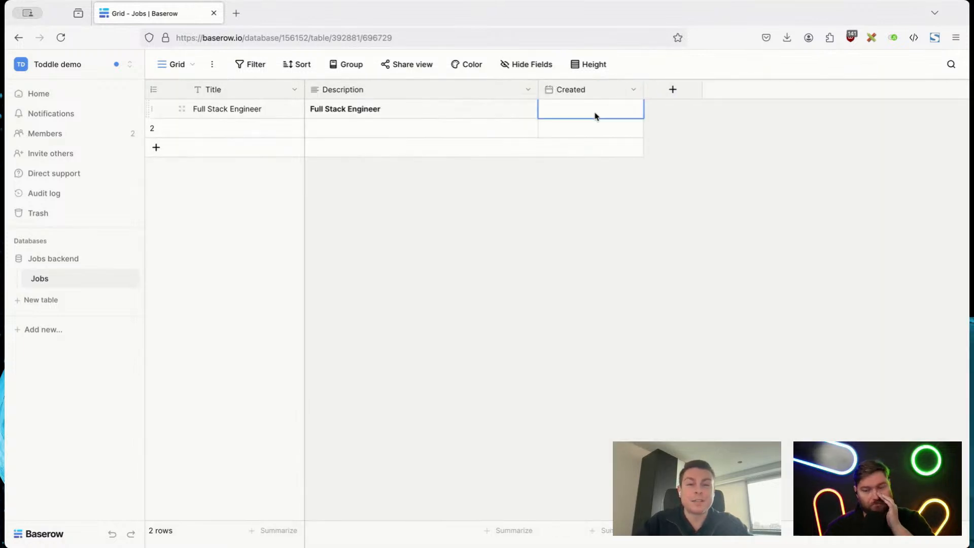
{"action": "double_click", "coordinate": [569, 110]}
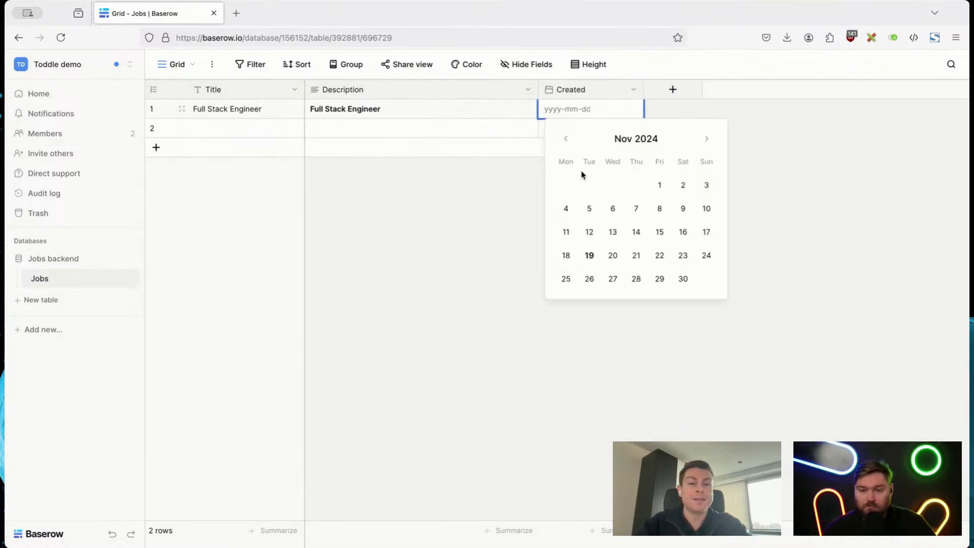
{"action": "left_click", "coordinate": [567, 256]}
{"action": "left_click", "coordinate": [863, 206]}
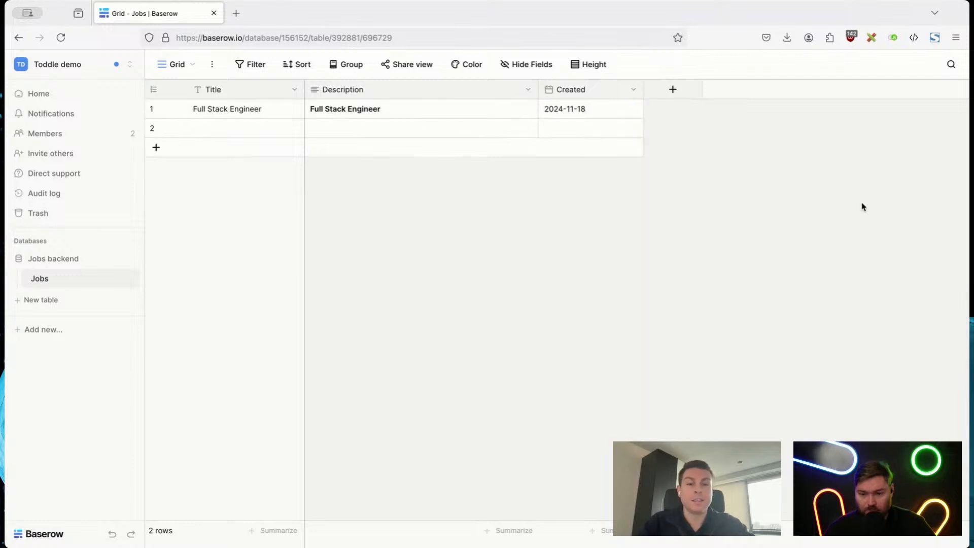
Step: Add a Boolean field named "Full time" to the Jobs table and select its cell in the first row
{"action": "left_click", "coordinate": [672, 92]}
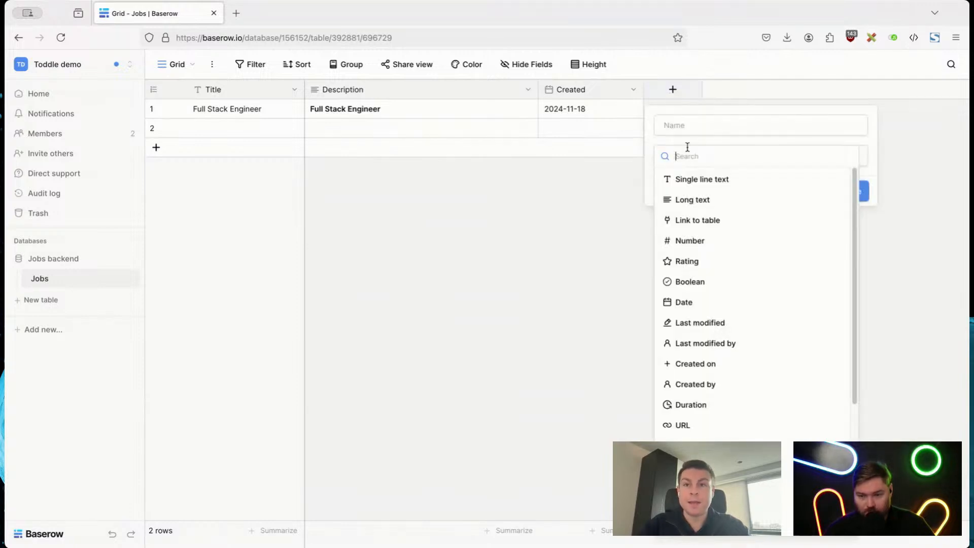
{"action": "type", "text": "Boll"}
{"action": "key", "text": "BackSpace"}
{"action": "type", "text": "oo"}
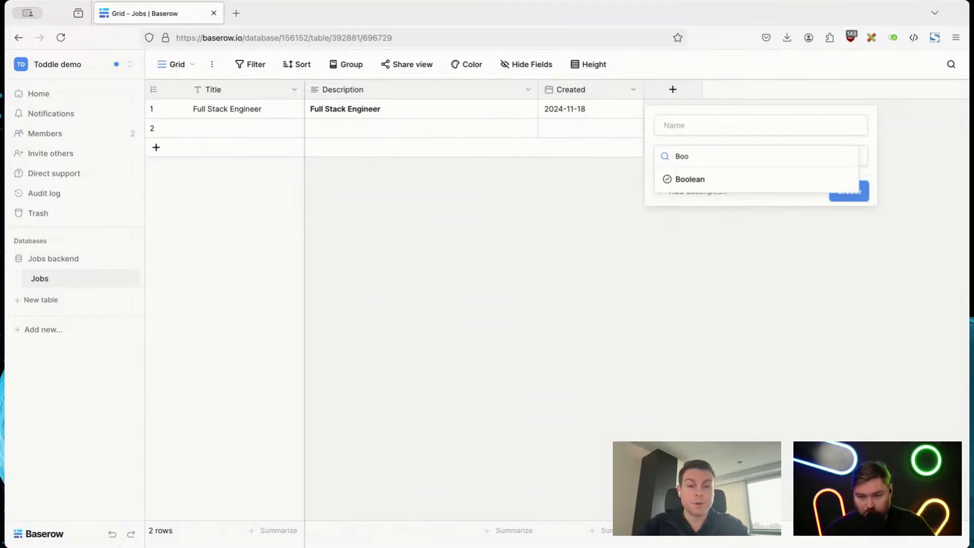
{"action": "key", "text": "Return"}
{"action": "triple_click", "coordinate": [737, 130]}
{"action": "type", "text": "Fu"}
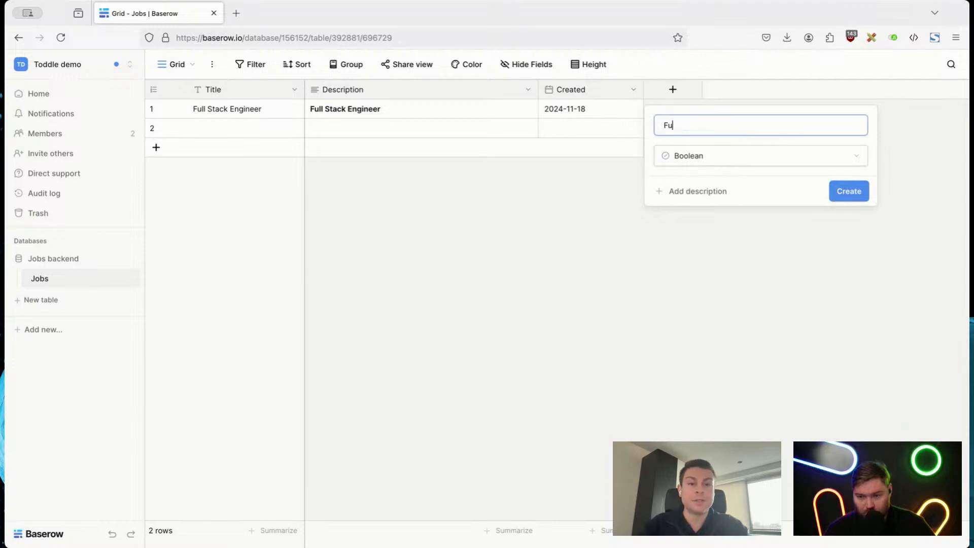
{"action": "type", "text": "ll"}
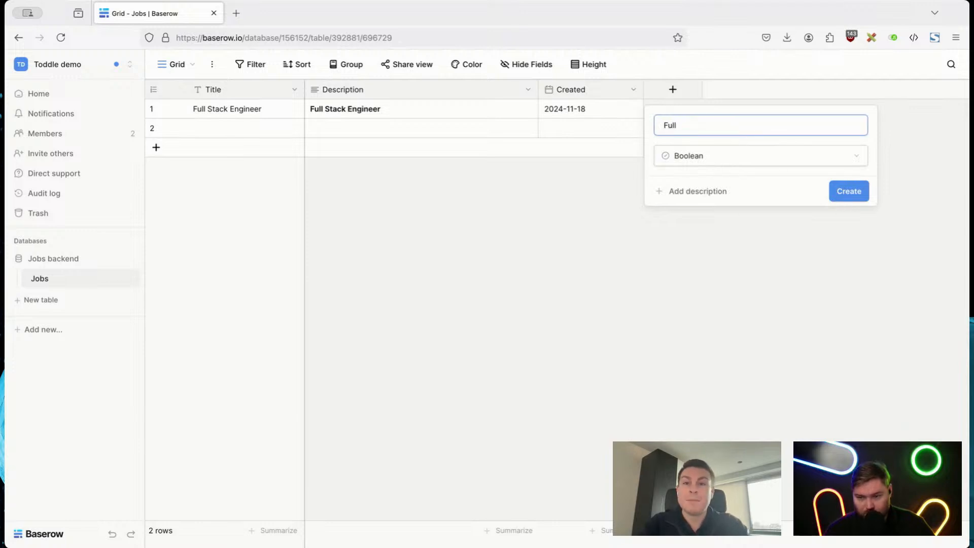
{"action": "type", "text": " time"}
{"action": "key", "text": "Return"}
{"action": "left_click", "coordinate": [732, 111]}
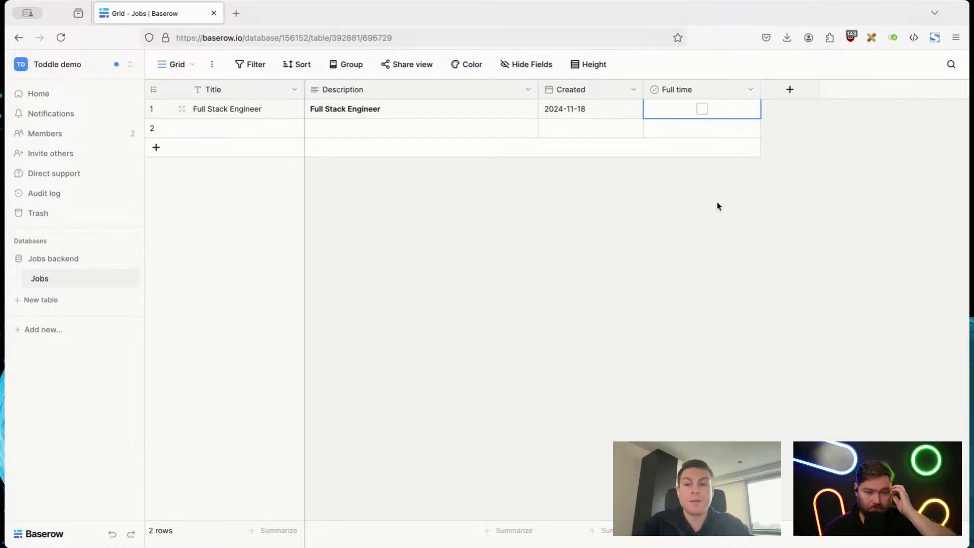
Step: Add a Boolean field named "Remote" to the Jobs table
{"action": "left_click", "coordinate": [788, 92]}
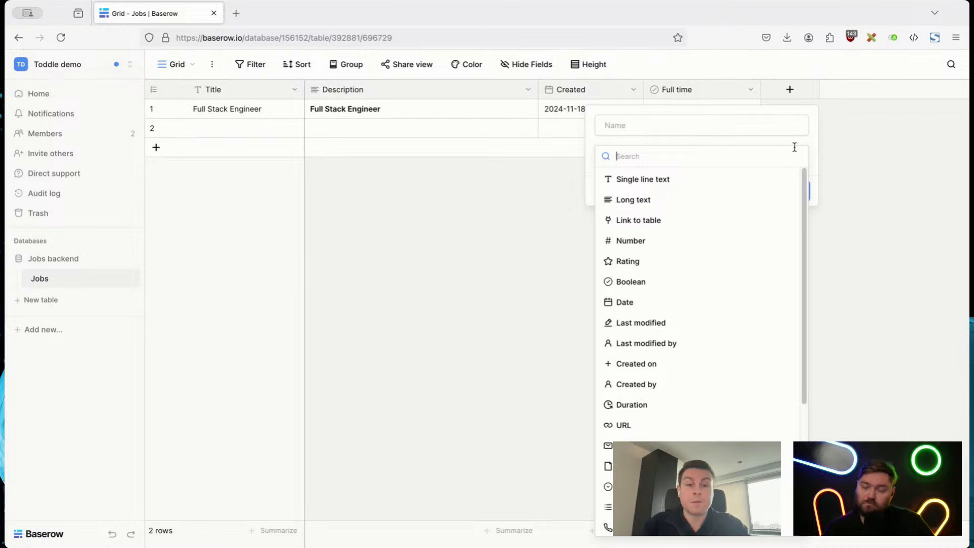
{"action": "type", "text": "bo"}
{"action": "key", "text": "Return"}
{"action": "double_click", "coordinate": [661, 123]}
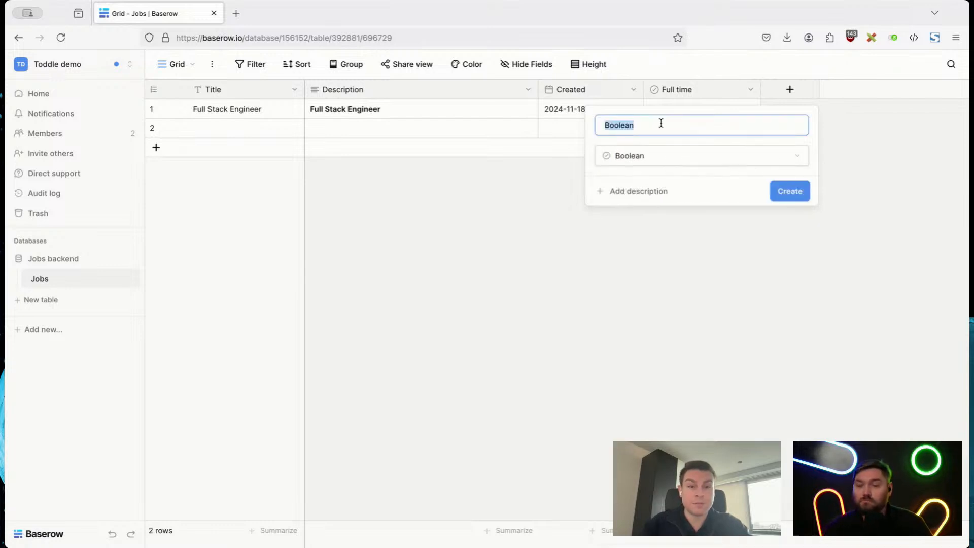
{"action": "type", "text": "Remote"}
{"action": "key", "text": "Return"}
Step: Mark the Full Stack Engineer row as both Remote and Full time
{"action": "left_click", "coordinate": [819, 108]}
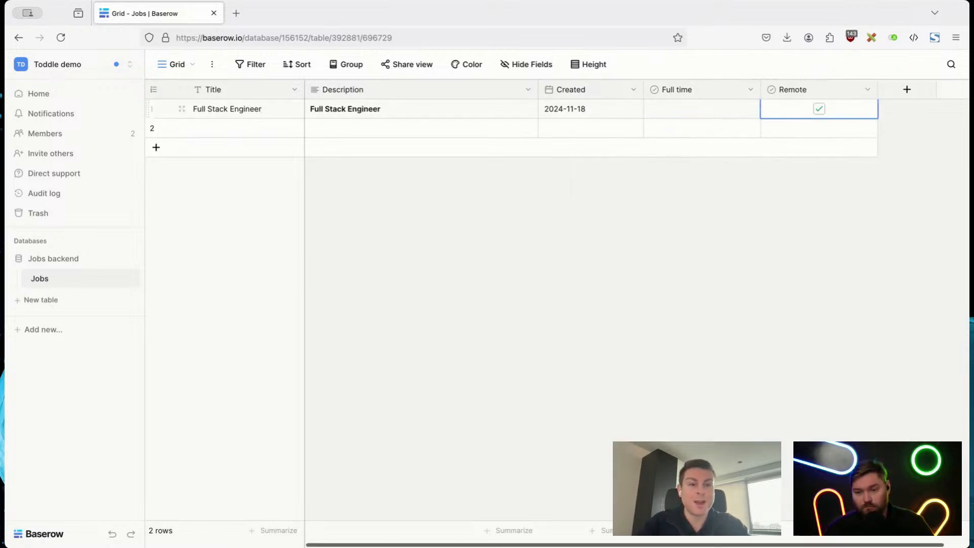
{"action": "left_click", "coordinate": [702, 109]}
{"action": "left_click", "coordinate": [861, 115]}
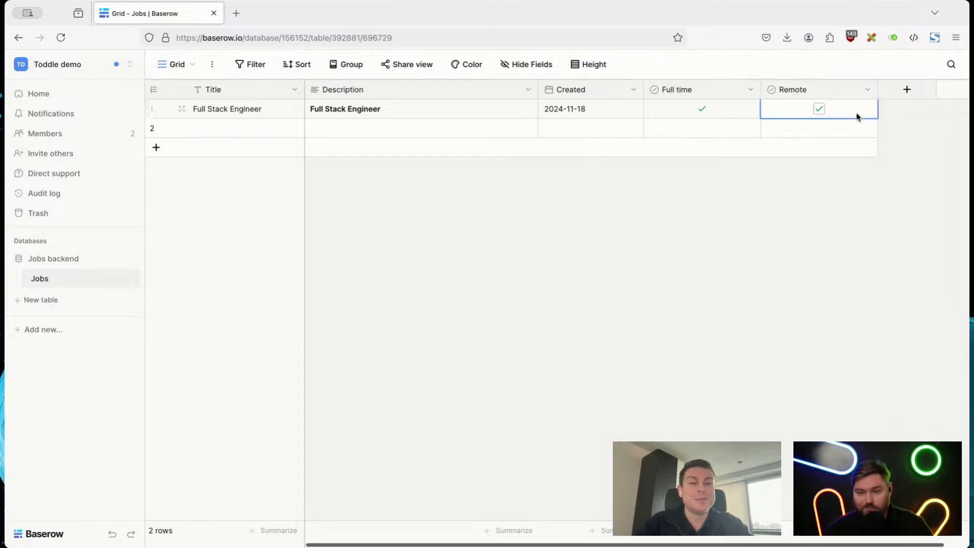
{"action": "left_click", "coordinate": [740, 113]}
Step: Add a Number field named "Salary" with 0 decimal places to the Jobs table
{"action": "scroll", "coordinate": [739, 218], "scroll_direction": "right", "scroll_amount": 1}
{"action": "left_click", "coordinate": [886, 95]}
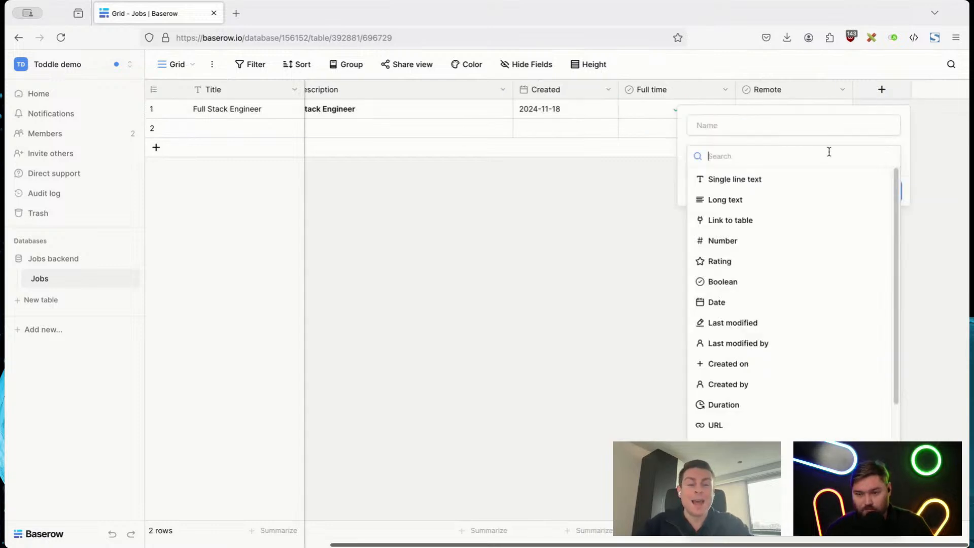
{"action": "type", "text": "Num"}
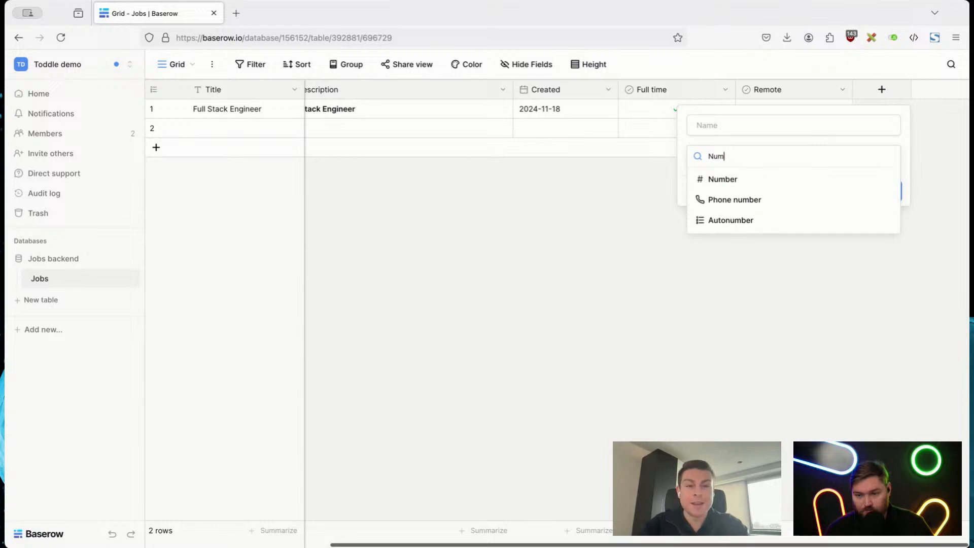
{"action": "left_click", "coordinate": [771, 178]}
{"action": "double_click", "coordinate": [724, 127]}
{"action": "type", "text": "Salary"}
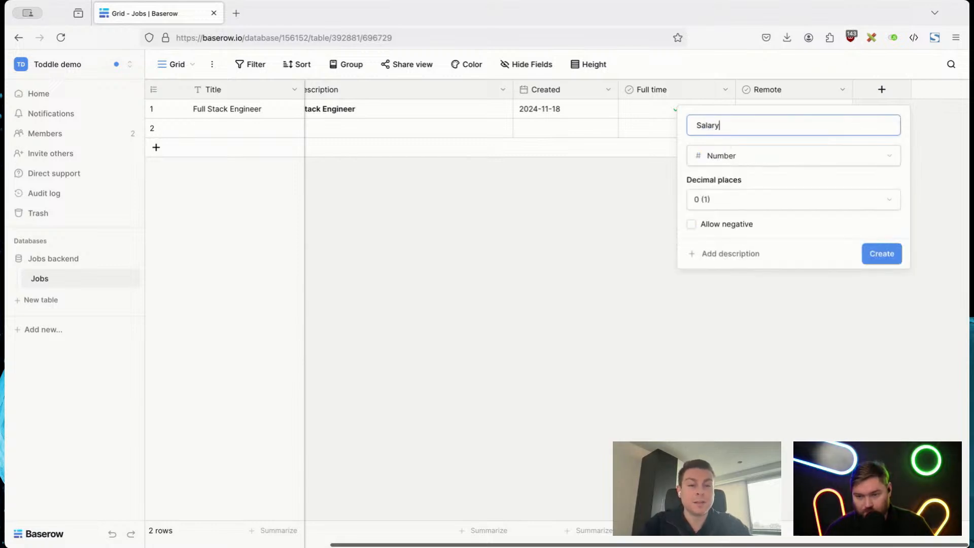
{"action": "left_click", "coordinate": [788, 201]}
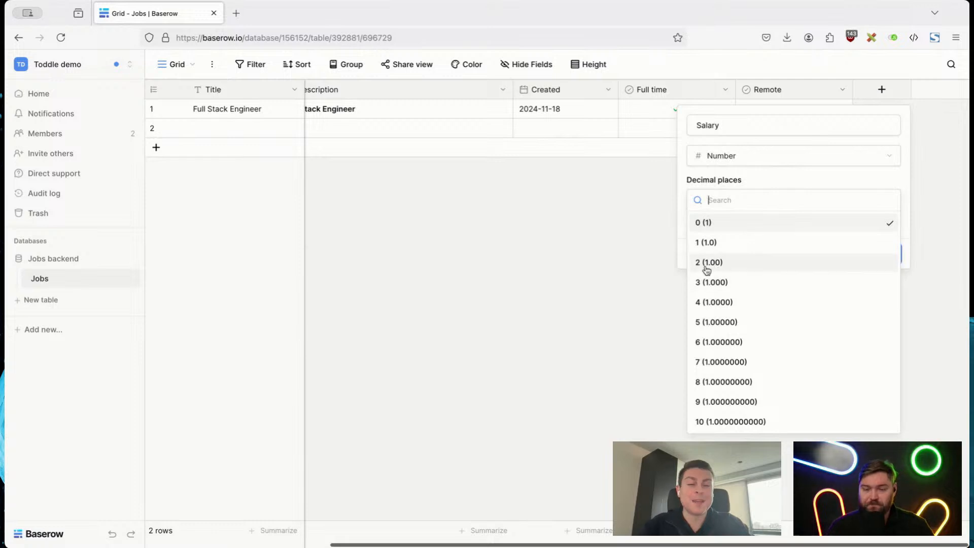
{"action": "left_click", "coordinate": [810, 177]}
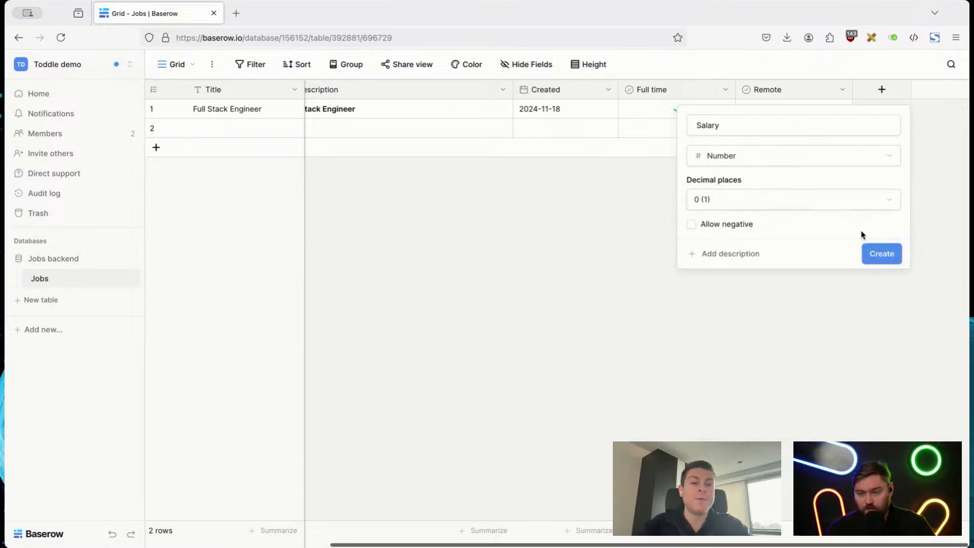
{"action": "left_click", "coordinate": [884, 252]}
Step: Set the Full Stack Engineer row's Salary to 5000
{"action": "left_click", "coordinate": [809, 109]}
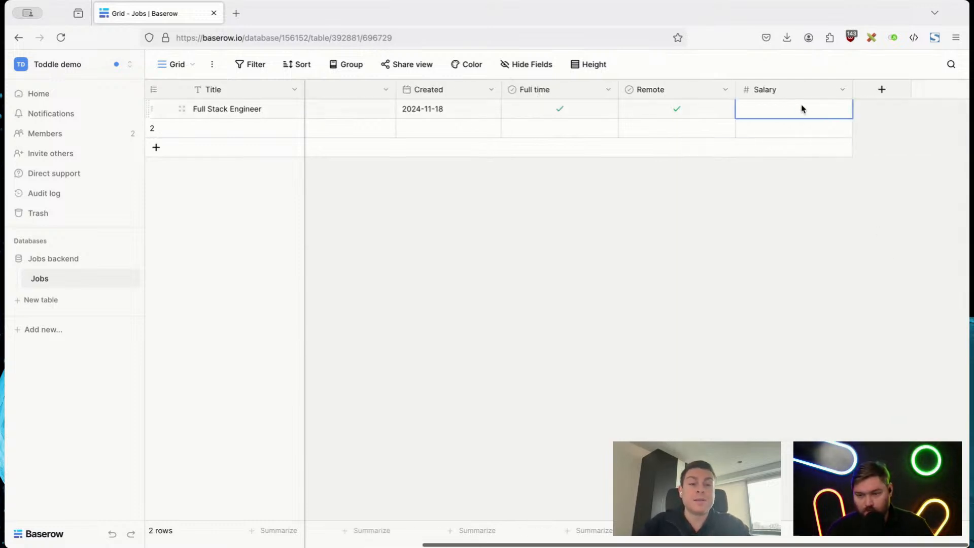
{"action": "type", "text": "1"}
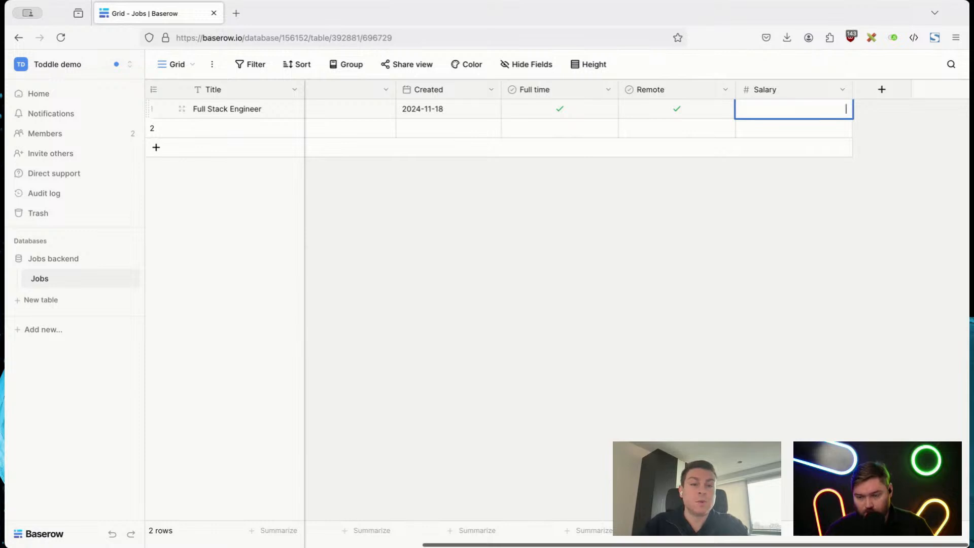
{"action": "type", "text": "000"}
{"action": "key", "text": "Return"}
{"action": "left_click", "coordinate": [812, 277]}
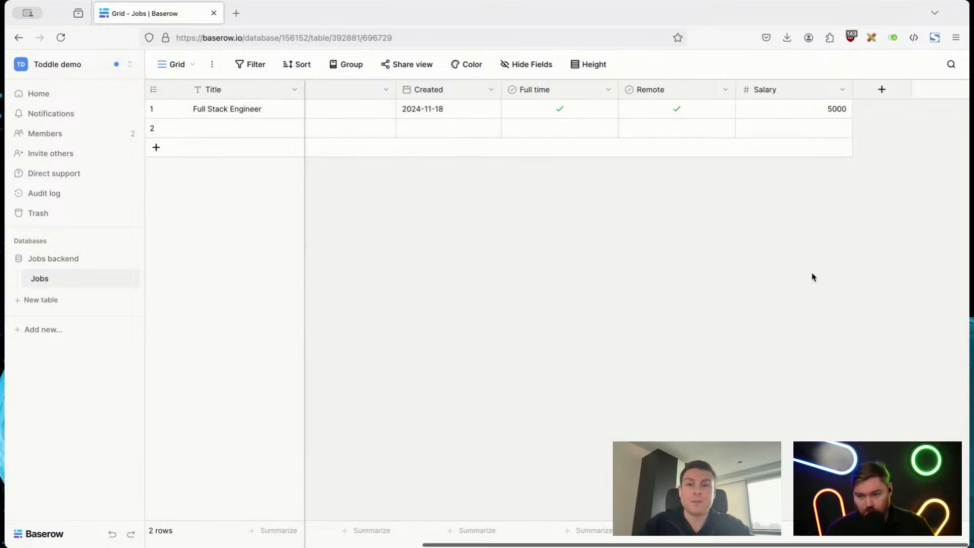
Step: Start a new Single select field in the Jobs table with the options EUR and USD
{"action": "left_click", "coordinate": [871, 94]}
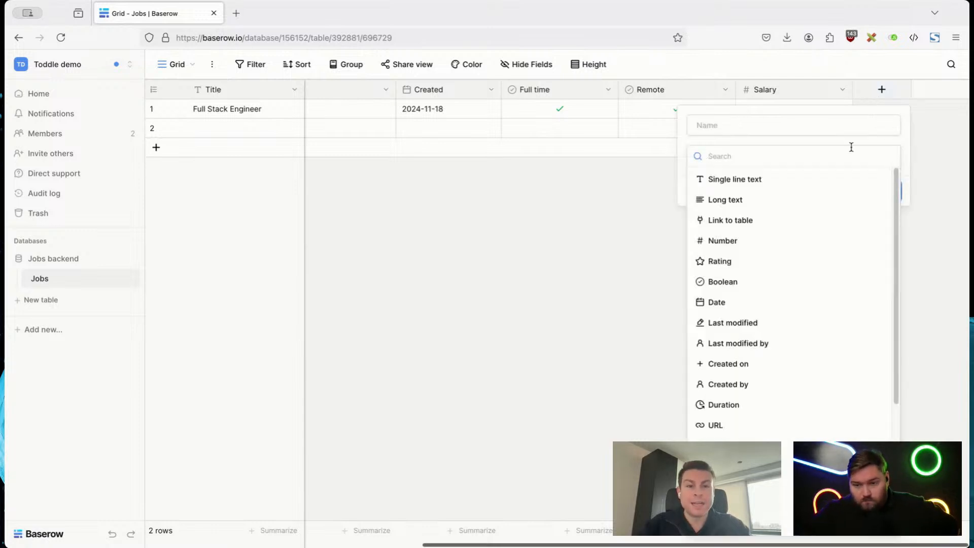
{"action": "type", "text": "Single"}
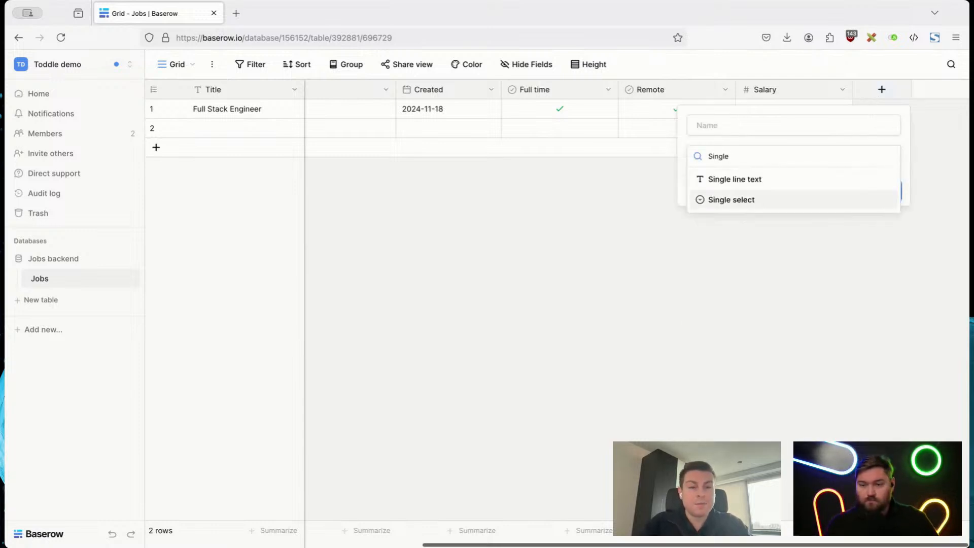
{"action": "left_click", "coordinate": [746, 201]}
{"action": "left_click", "coordinate": [739, 201]}
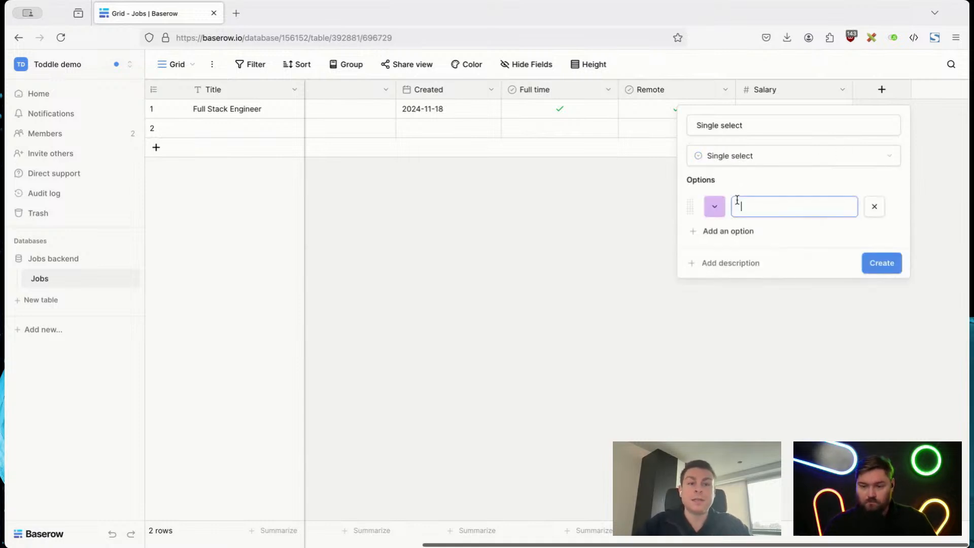
{"action": "left_click", "coordinate": [734, 234]}
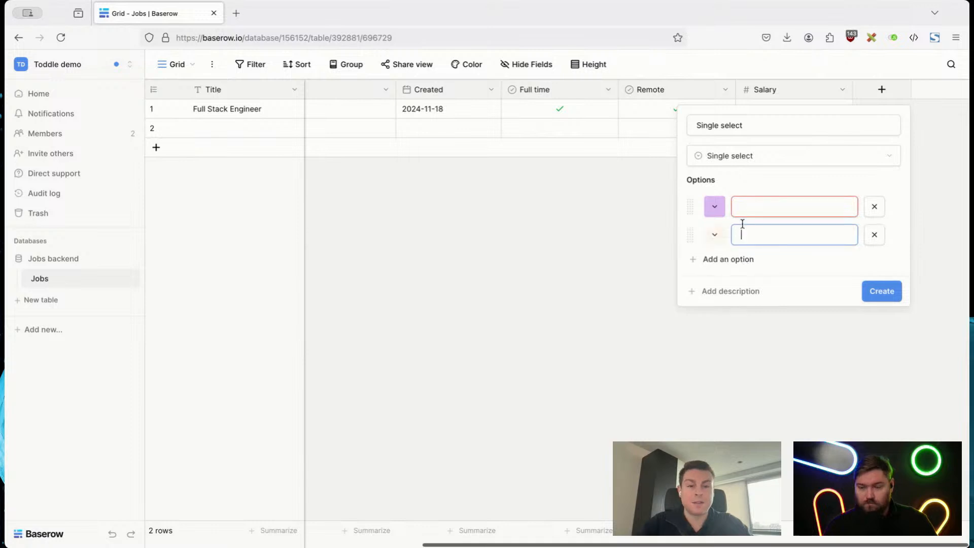
{"action": "left_click", "coordinate": [759, 207]}
{"action": "type", "text": "EUR"}
{"action": "left_click", "coordinate": [759, 227]}
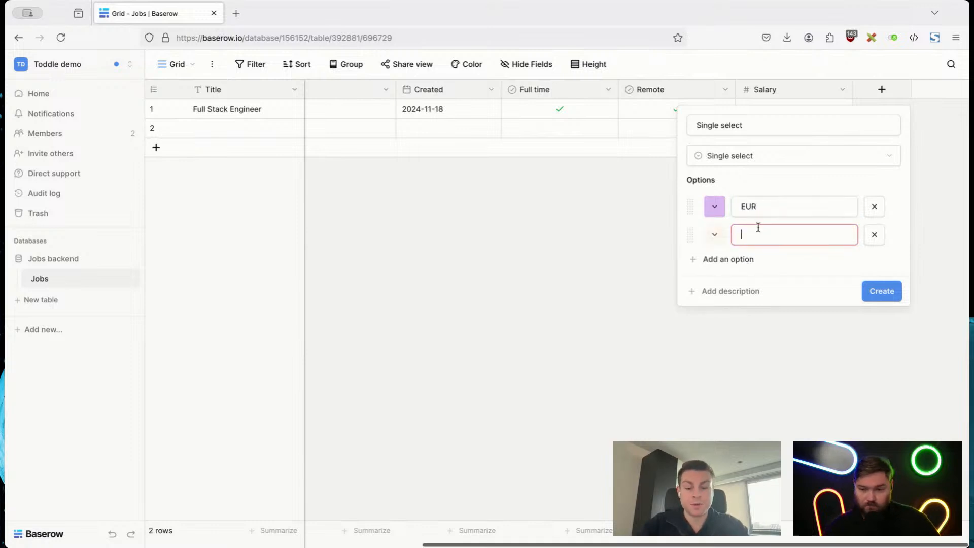
{"action": "type", "text": "USD"}
Step: Name the new single select field "Salary currency" and create it
{"action": "triple_click", "coordinate": [747, 125]}
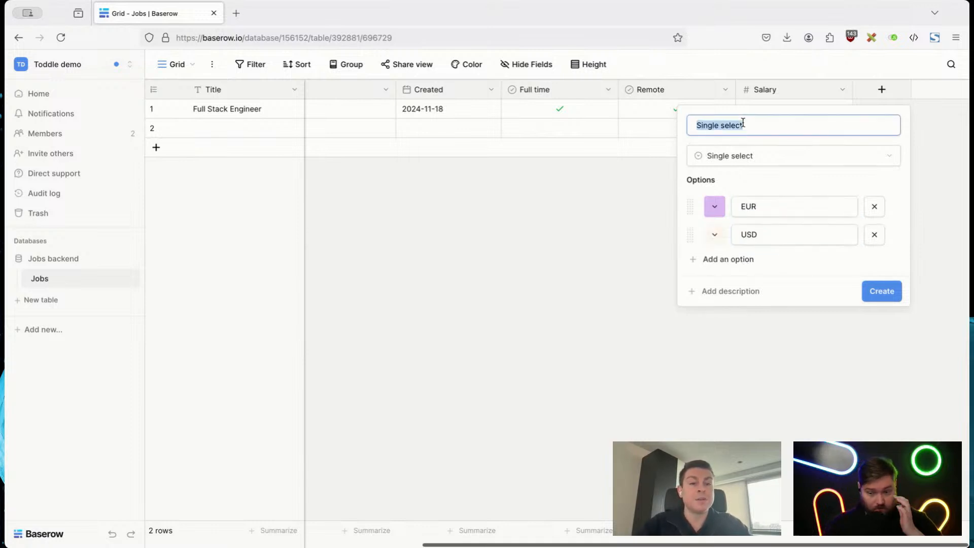
{"action": "type", "text": "Salary currency"}
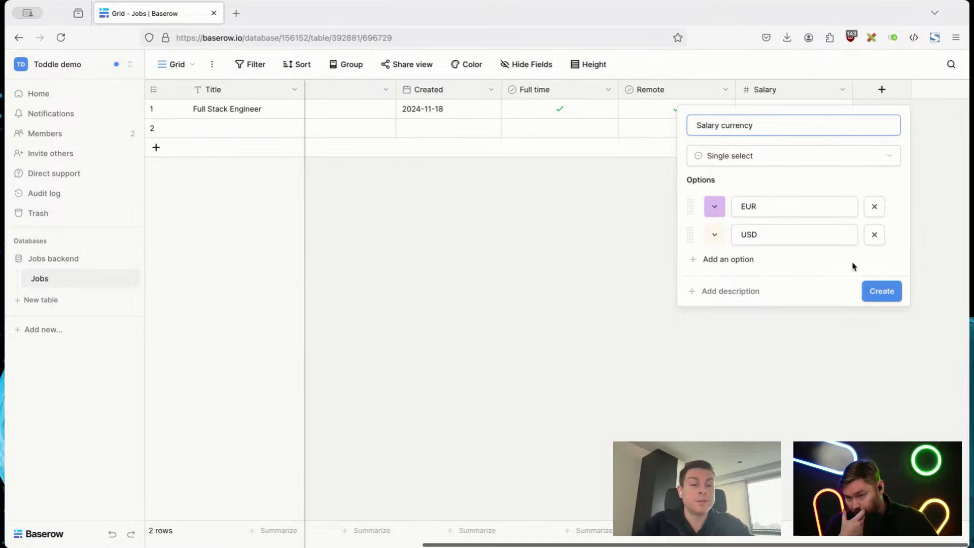
{"action": "left_click", "coordinate": [878, 291]}
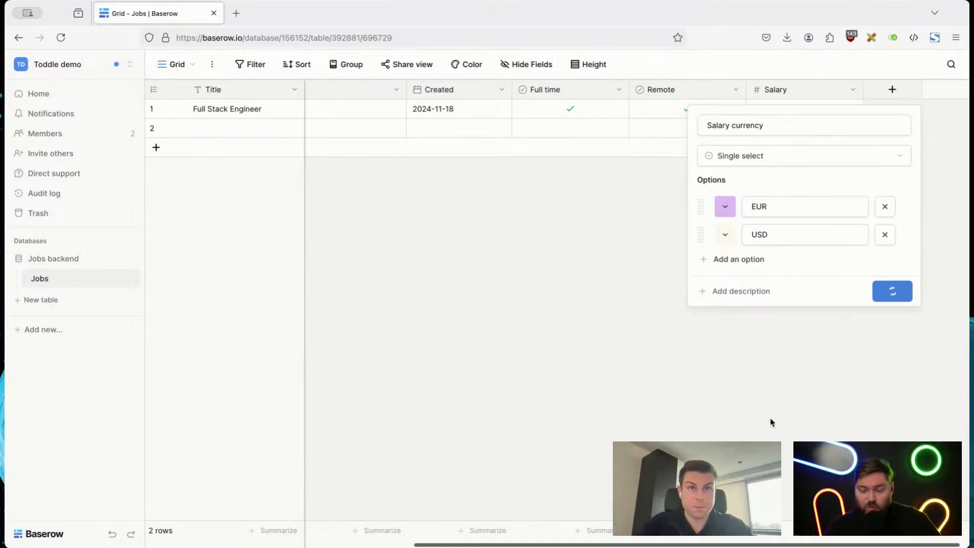
{"action": "left_click", "coordinate": [881, 89]}
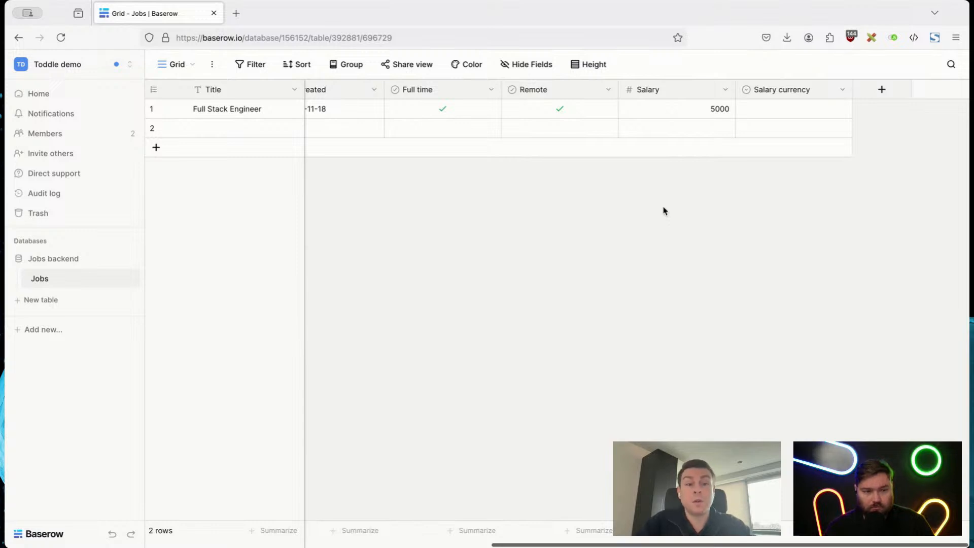
Step: Set the Salary currency to EUR in the first row and USD in the second row
{"action": "left_click", "coordinate": [811, 112]}
{"action": "left_click", "coordinate": [811, 112]}
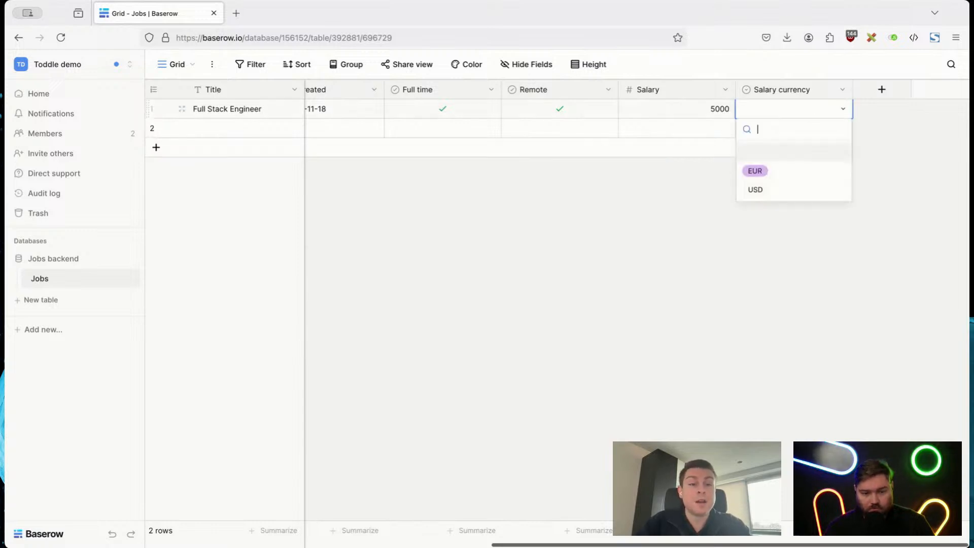
{"action": "key", "text": "Return"}
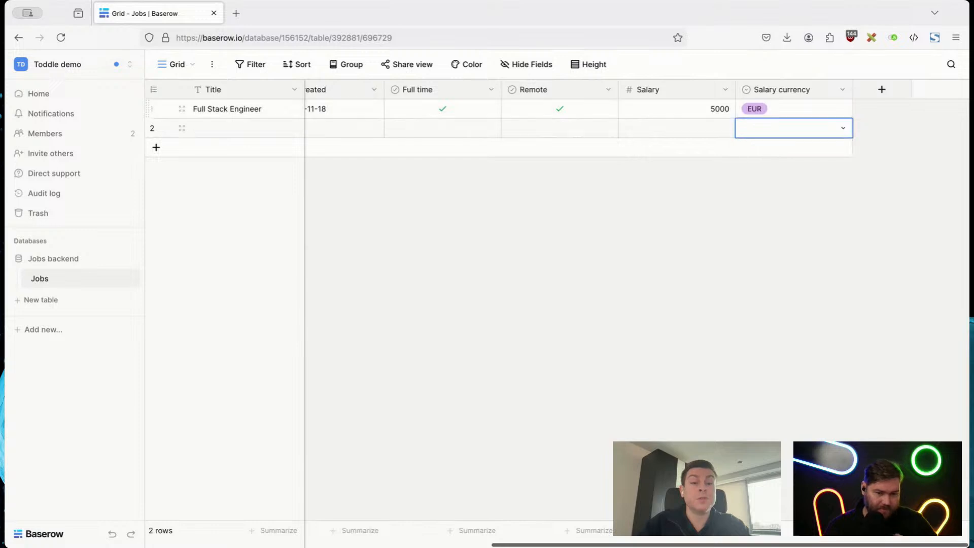
{"action": "key", "text": "Return"}
{"action": "key", "text": "Down"}
{"action": "key", "text": "Return"}
{"action": "left_click", "coordinate": [834, 284]}
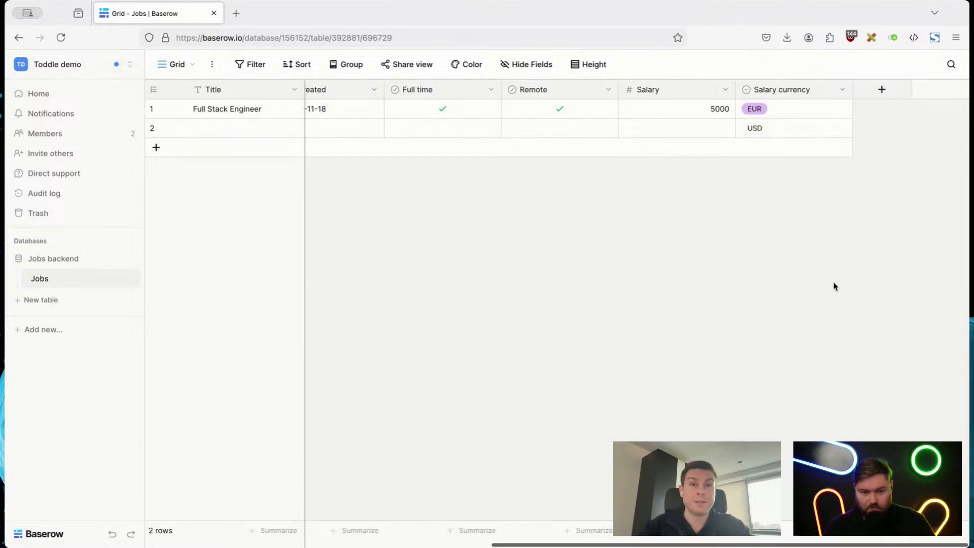
Step: Start another new field of type Single select and name it "Type"
{"action": "left_click", "coordinate": [874, 96]}
{"action": "type", "text": "Type"}
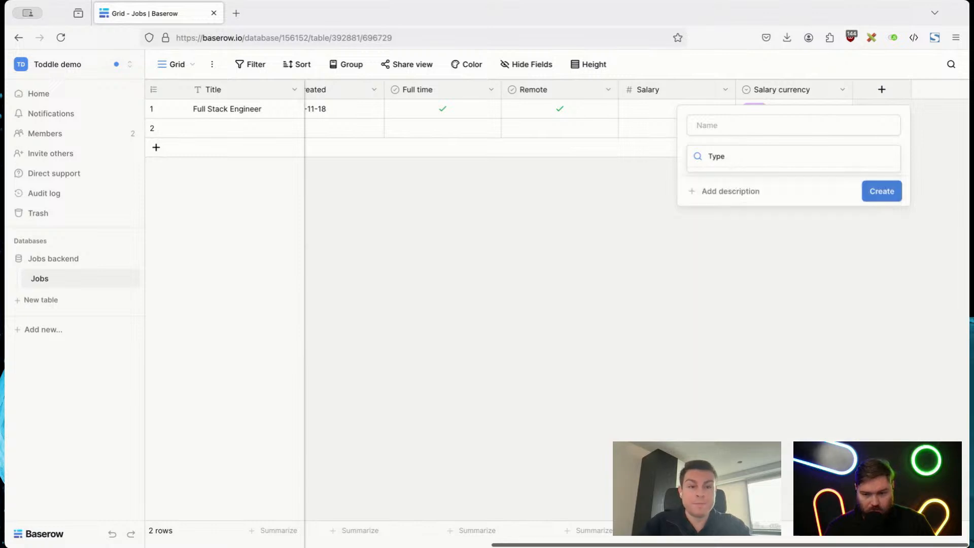
{"action": "key", "text": "ctrl+a"}
{"action": "type", "text": "Sin"}
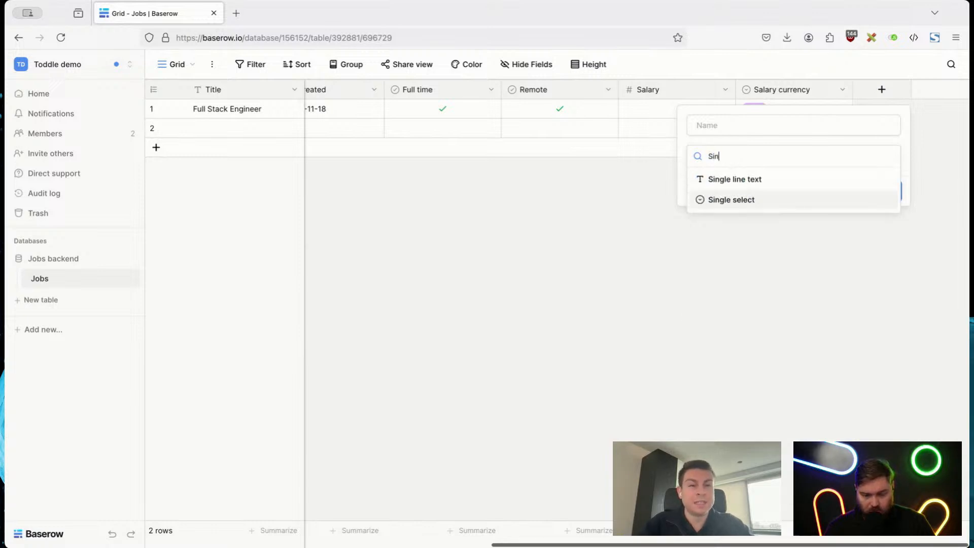
{"action": "key", "text": "Return"}
{"action": "type", "text": "Type"}
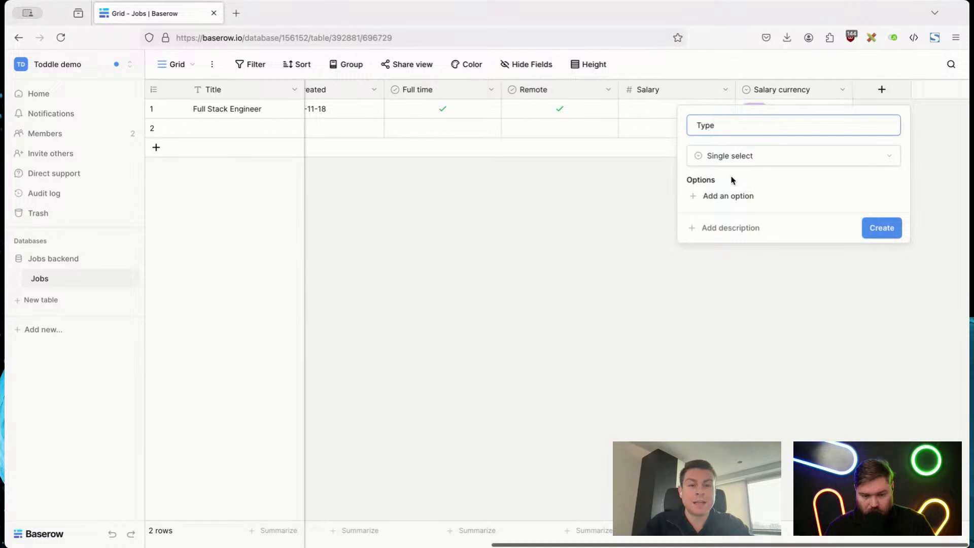
Step: Add five options to the Type field, naming the first one "Development"
{"action": "left_click", "coordinate": [730, 197]}
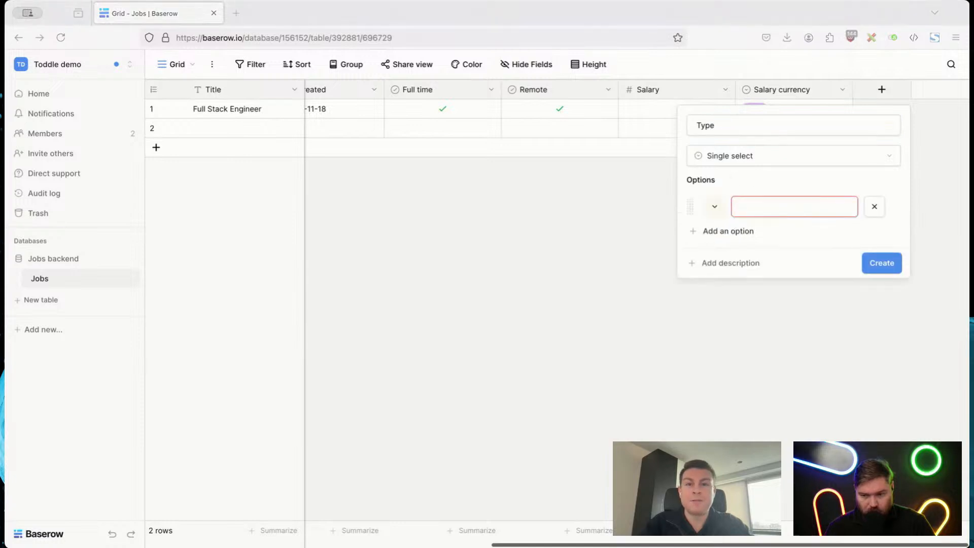
{"action": "type", "text": "Development"}
{"action": "left_click", "coordinate": [731, 231]}
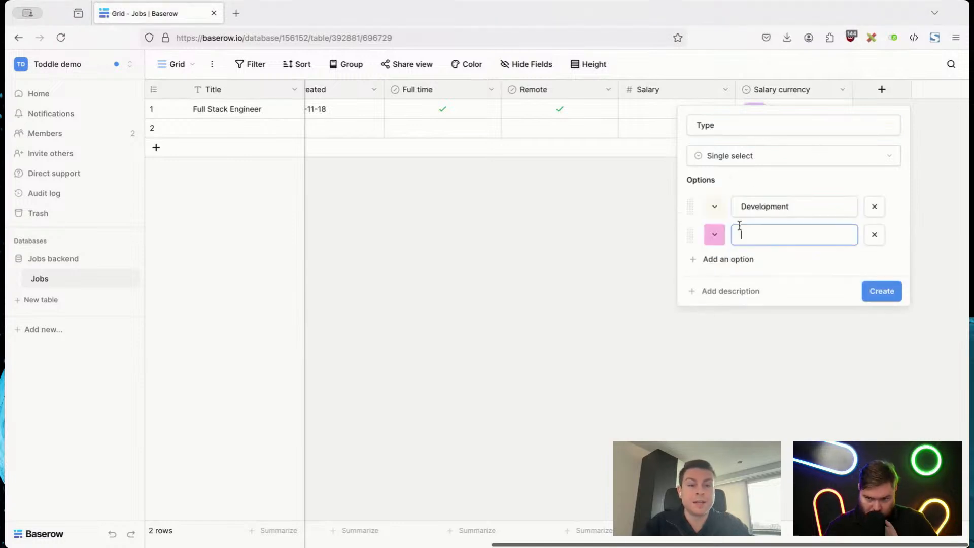
{"action": "left_click", "coordinate": [730, 260]}
{"action": "left_click", "coordinate": [727, 288]}
{"action": "left_click", "coordinate": [725, 316]}
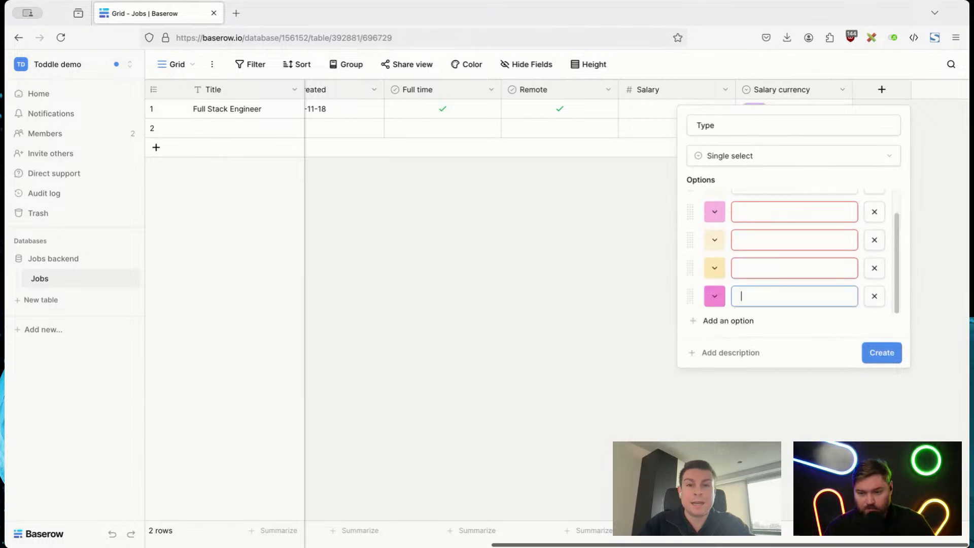
Step: Name the four remaining Type options Product, Marketing, Sales and Community
{"action": "scroll", "coordinate": [796, 231], "scroll_direction": "up", "scroll_amount": 1}
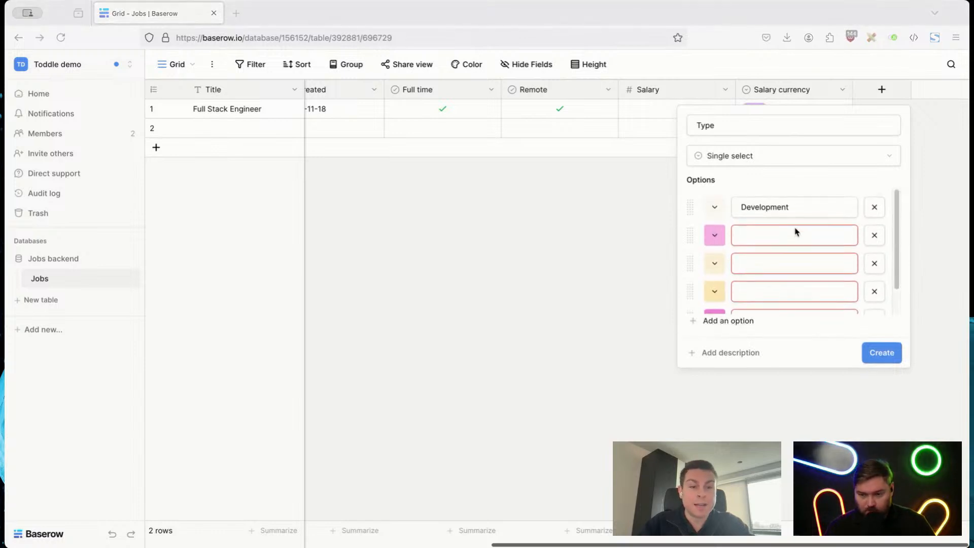
{"action": "left_click", "coordinate": [786, 231]}
{"action": "type", "text": "Product"}
{"action": "key", "text": "super+Tab"}
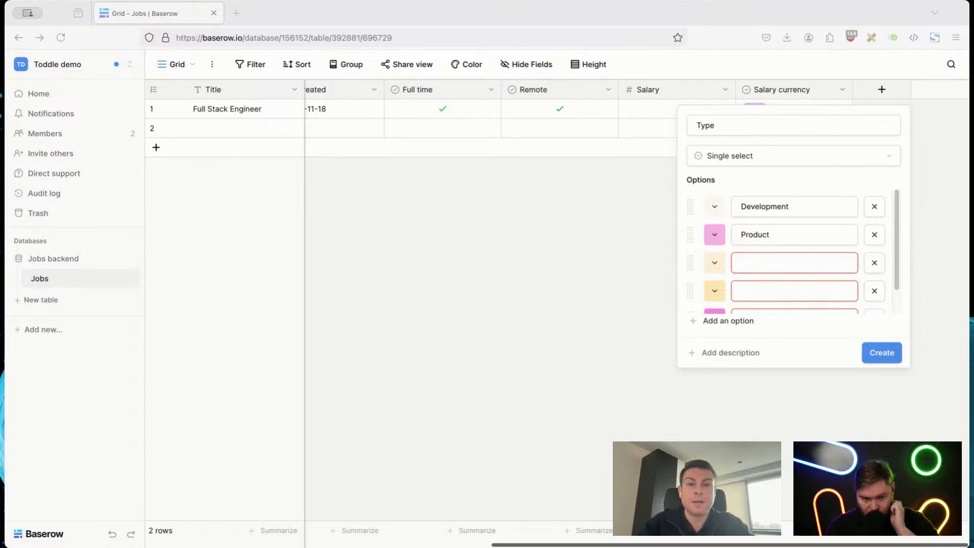
{"action": "left_click", "coordinate": [768, 269]}
{"action": "type", "text": "Marketing"}
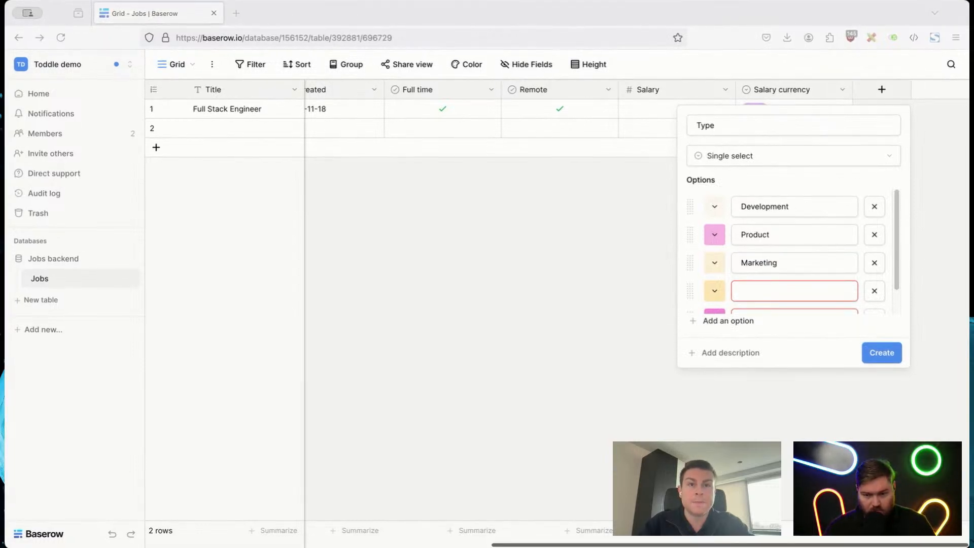
{"action": "key", "text": "Tab"}
{"action": "type", "text": "Sales"}
{"action": "key", "text": "Tab"}
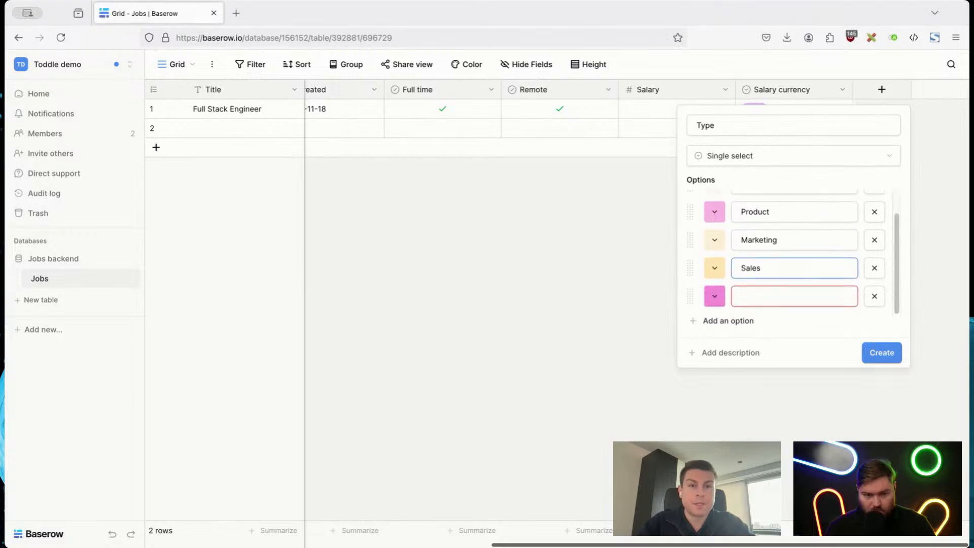
{"action": "type", "text": "Community"}
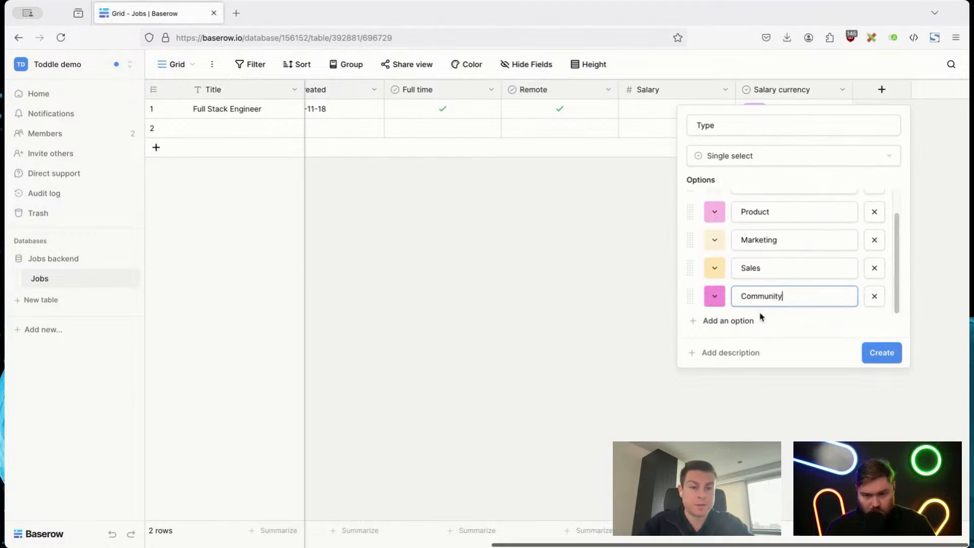
Step: Recolor the Type options with the palest shades: blue for Development, green for Product and cyan for Marketing
{"action": "scroll", "coordinate": [791, 305], "scroll_direction": "up", "scroll_amount": 1}
{"action": "left_click", "coordinate": [714, 207]}
{"action": "left_click", "coordinate": [719, 234]}
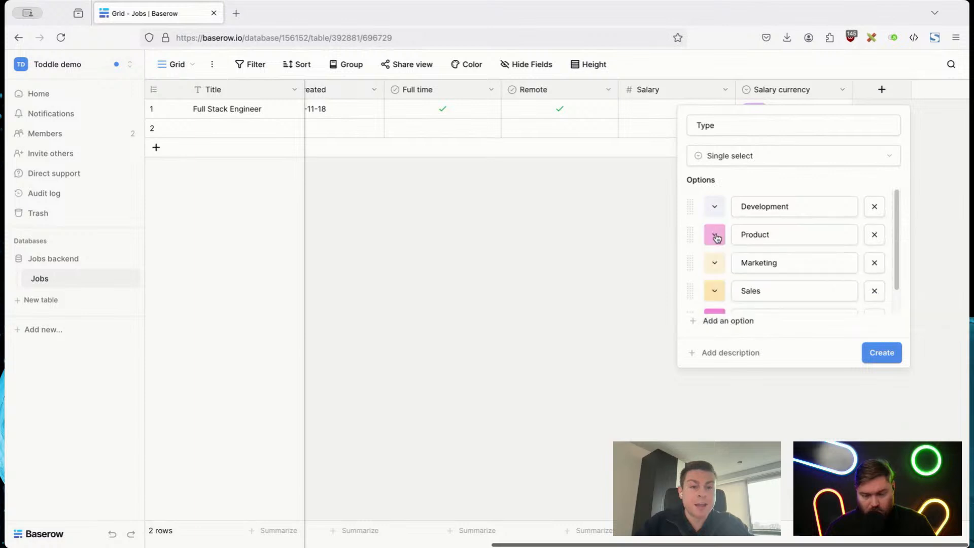
{"action": "left_click", "coordinate": [715, 234]}
{"action": "left_click", "coordinate": [745, 264]}
{"action": "left_click", "coordinate": [720, 263]}
{"action": "left_click", "coordinate": [763, 295]}
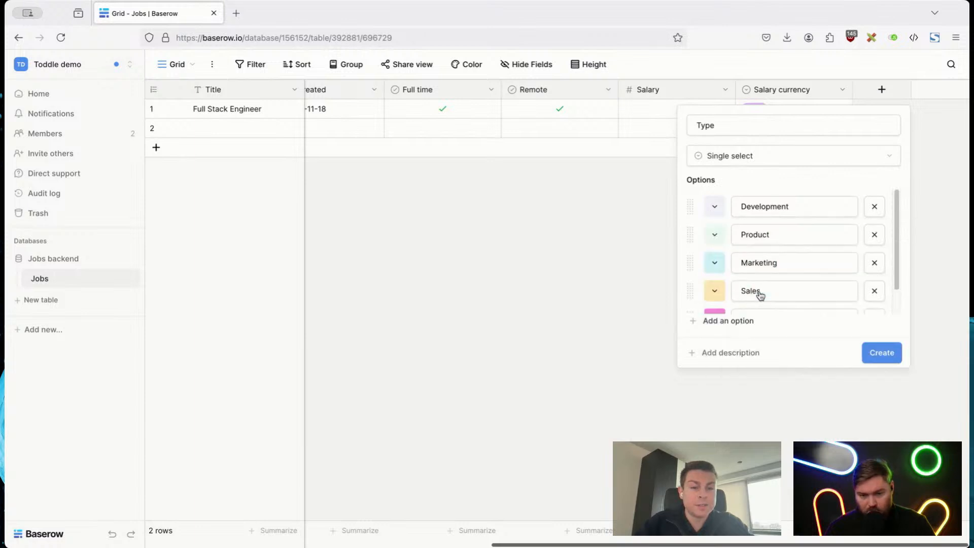
Step: Recolor the Sales option pale orange and the Community option pale red, and create the Type field
{"action": "left_click", "coordinate": [722, 291]}
{"action": "left_click", "coordinate": [813, 321]}
{"action": "scroll", "coordinate": [743, 284], "scroll_direction": "down", "scroll_amount": 1}
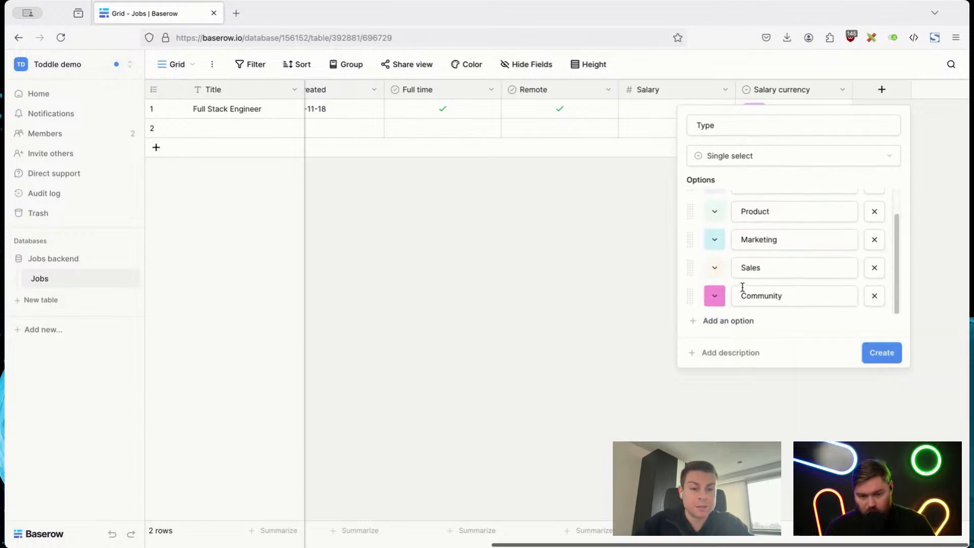
{"action": "left_click", "coordinate": [715, 297]}
{"action": "left_click", "coordinate": [812, 325]}
{"action": "left_click", "coordinate": [713, 293]}
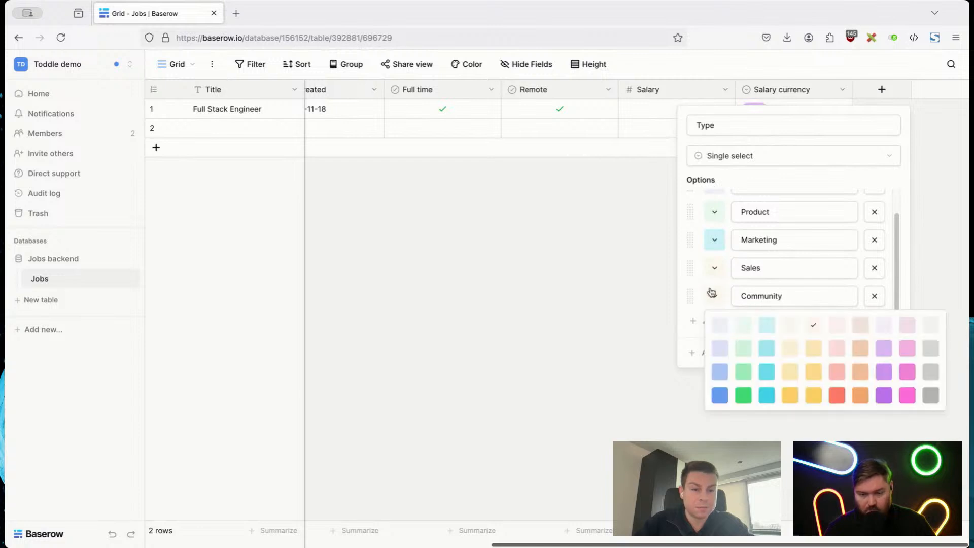
{"action": "left_click", "coordinate": [831, 325]}
{"action": "left_click", "coordinate": [885, 351]}
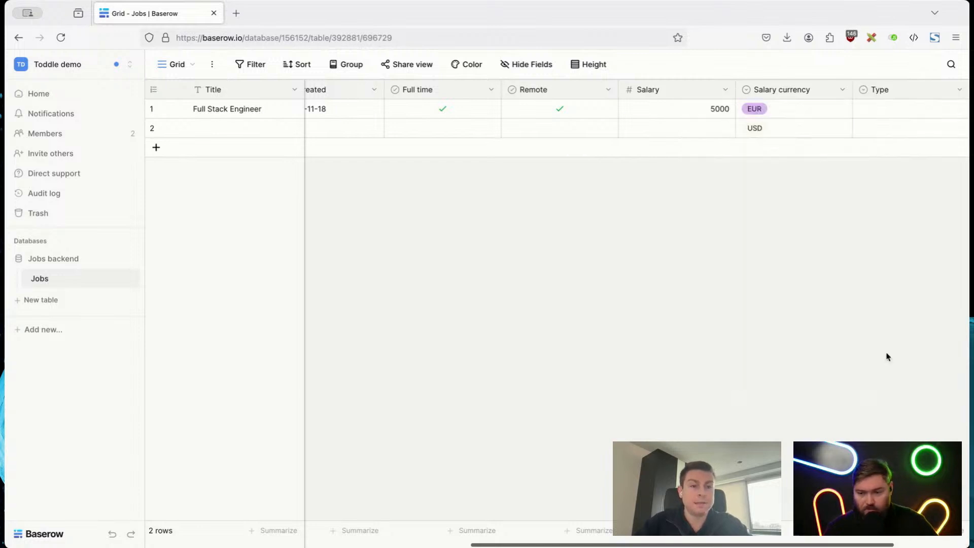
Step: Set the Type to Development in the first row and Product in the second row
{"action": "left_click", "coordinate": [799, 114]}
{"action": "left_click", "coordinate": [799, 113]}
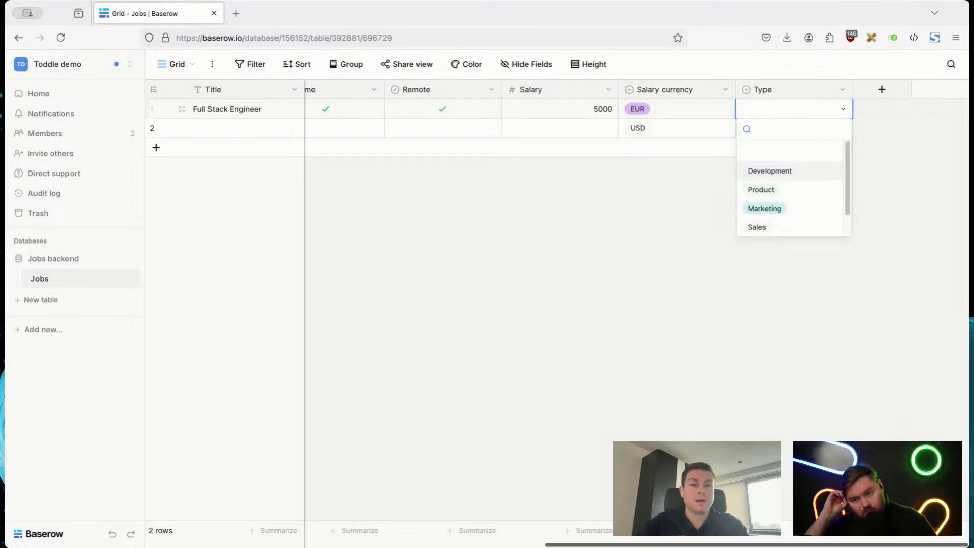
{"action": "left_click", "coordinate": [781, 171]}
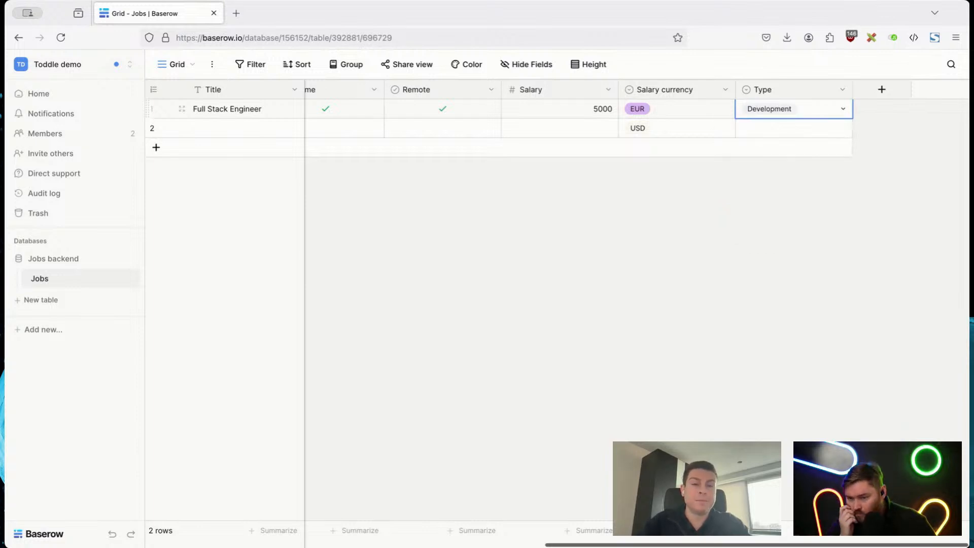
{"action": "double_click", "coordinate": [794, 129]}
{"action": "key", "text": "Down"}
{"action": "key", "text": "Down"}
{"action": "key", "text": "Return"}
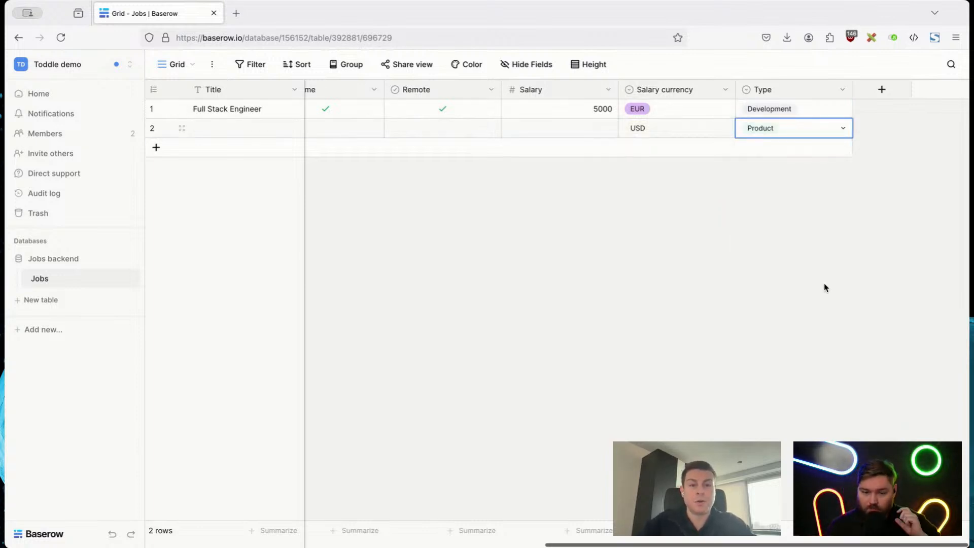
Step: Filter the grid to rows whose Title contains "engineer"
{"action": "scroll", "coordinate": [825, 284], "scroll_direction": "left", "scroll_amount": 1}
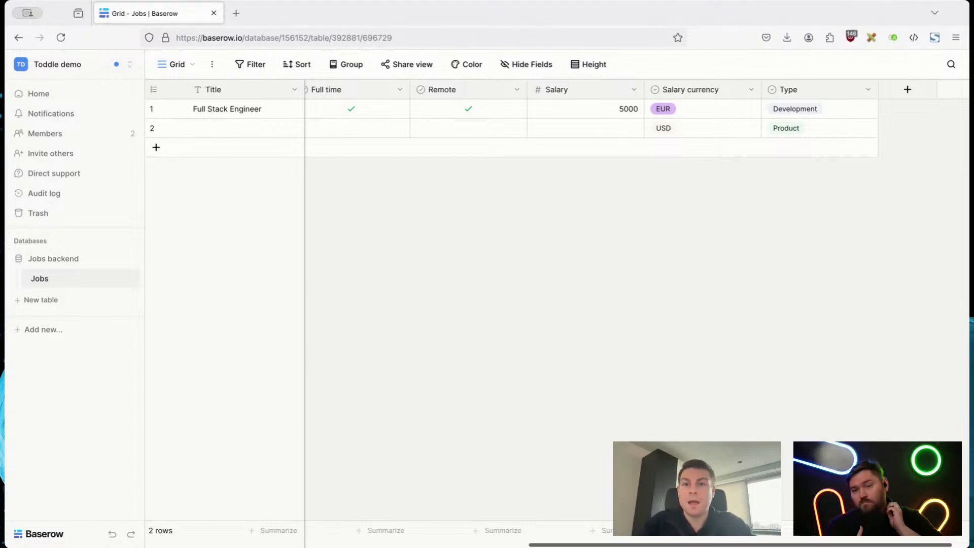
{"action": "left_click", "coordinate": [241, 66]}
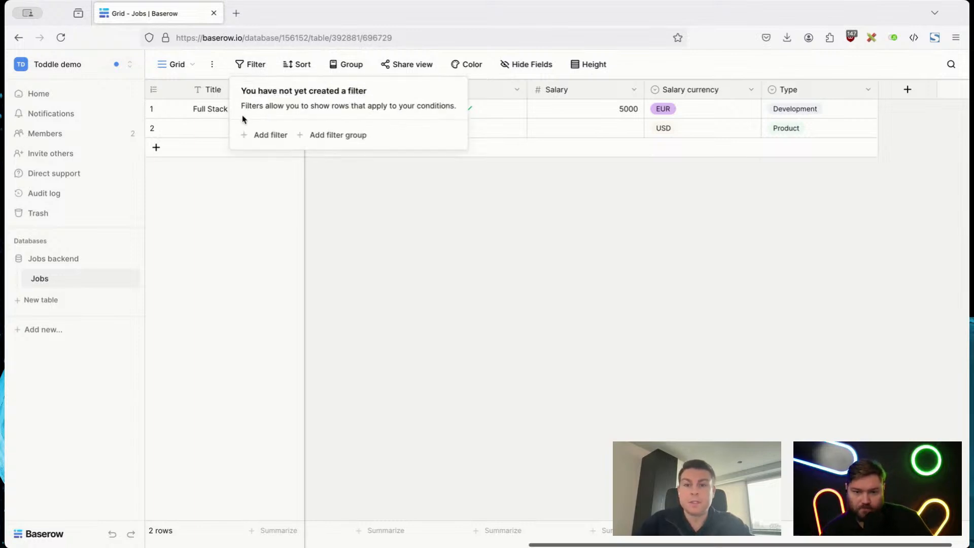
{"action": "left_click", "coordinate": [252, 136]}
{"action": "left_click", "coordinate": [420, 187]}
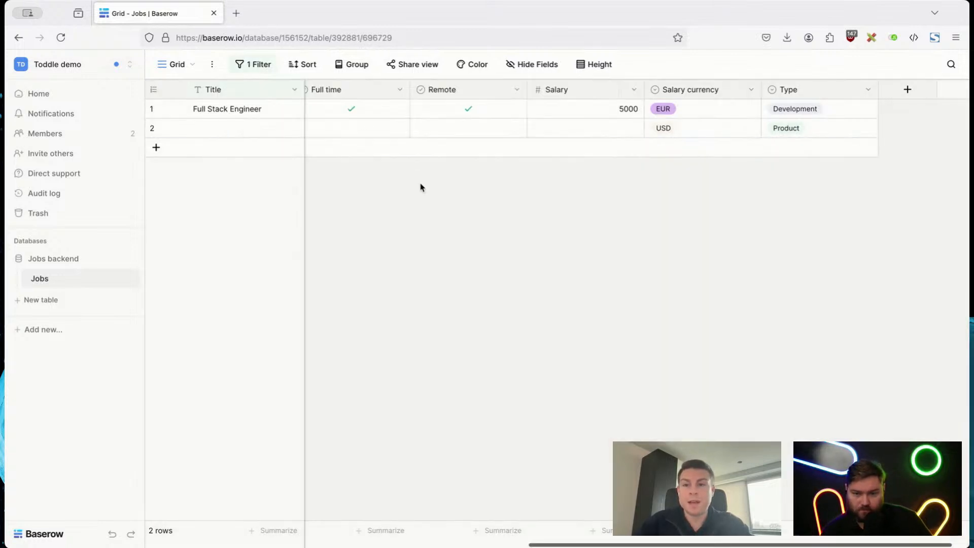
{"action": "left_click", "coordinate": [248, 71]}
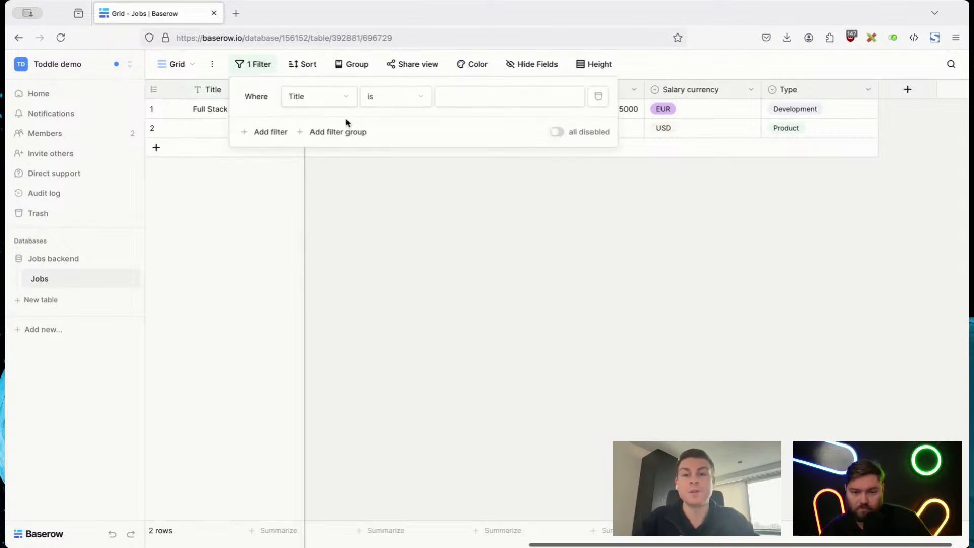
{"action": "left_click", "coordinate": [400, 97]}
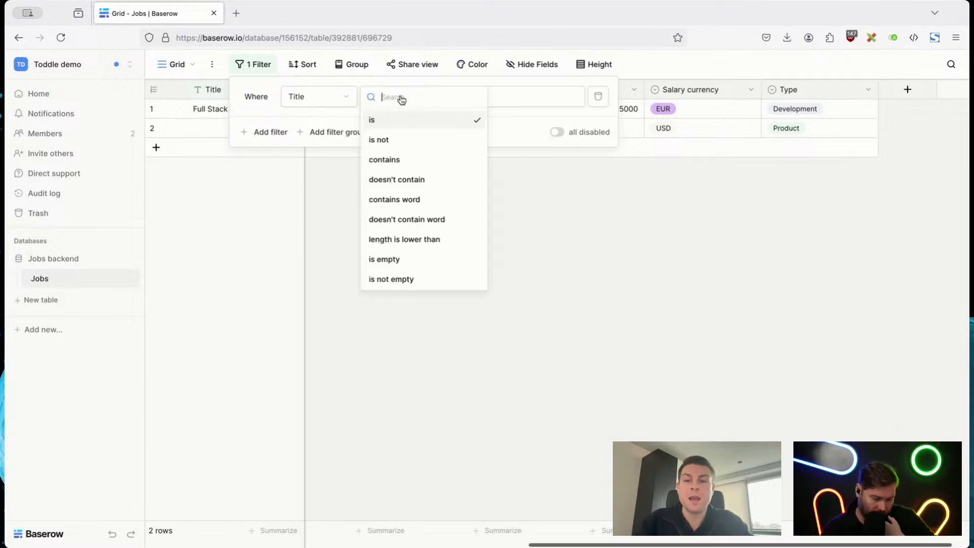
{"action": "left_click", "coordinate": [398, 160]}
{"action": "left_click", "coordinate": [460, 104]}
{"action": "type", "text": "engineer"}
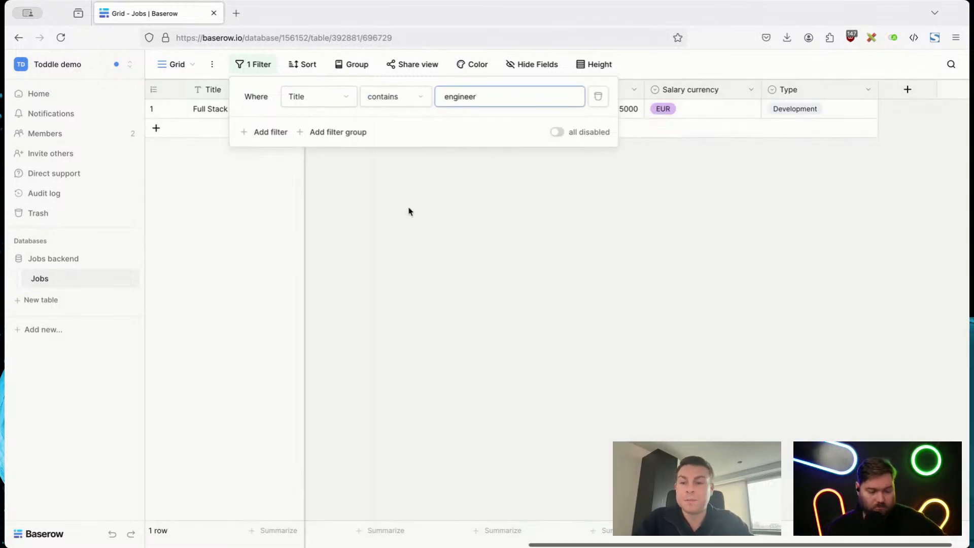
{"action": "left_click", "coordinate": [408, 212]}
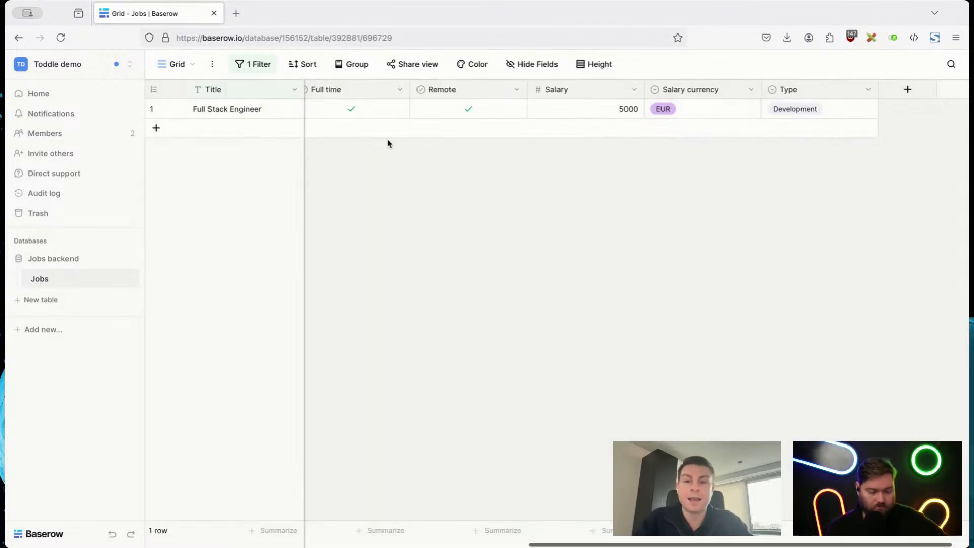
Step: Remove the Title filter from the grid
{"action": "left_click", "coordinate": [259, 67]}
{"action": "left_click", "coordinate": [598, 96]}
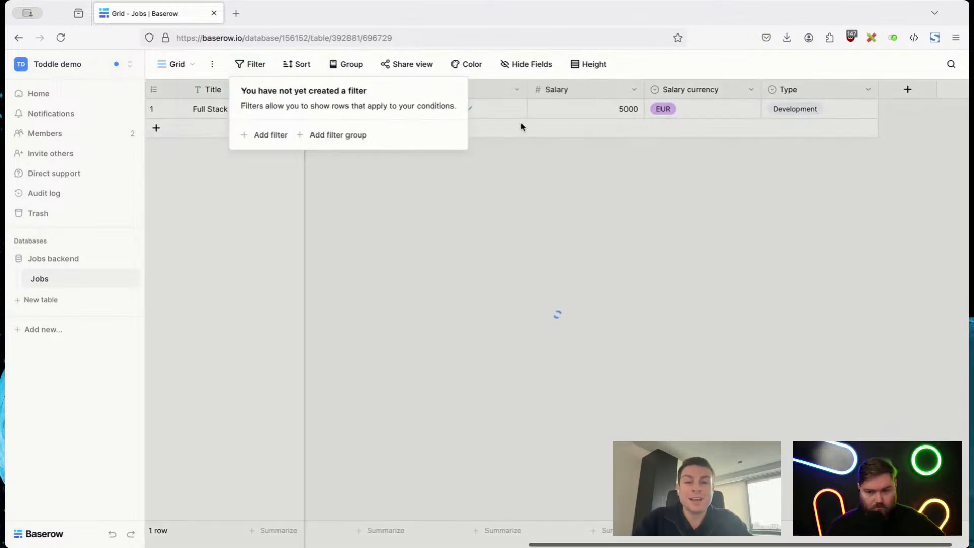
{"action": "left_click", "coordinate": [535, 249]}
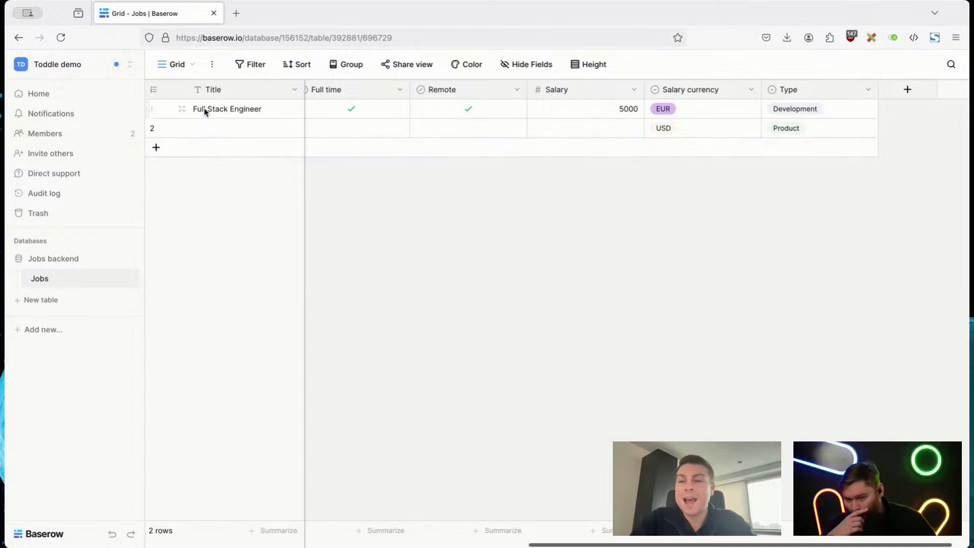
Step: Sort the rows by Title in ascending order and remove that sort again
{"action": "left_click", "coordinate": [294, 65]}
{"action": "left_click", "coordinate": [307, 134]}
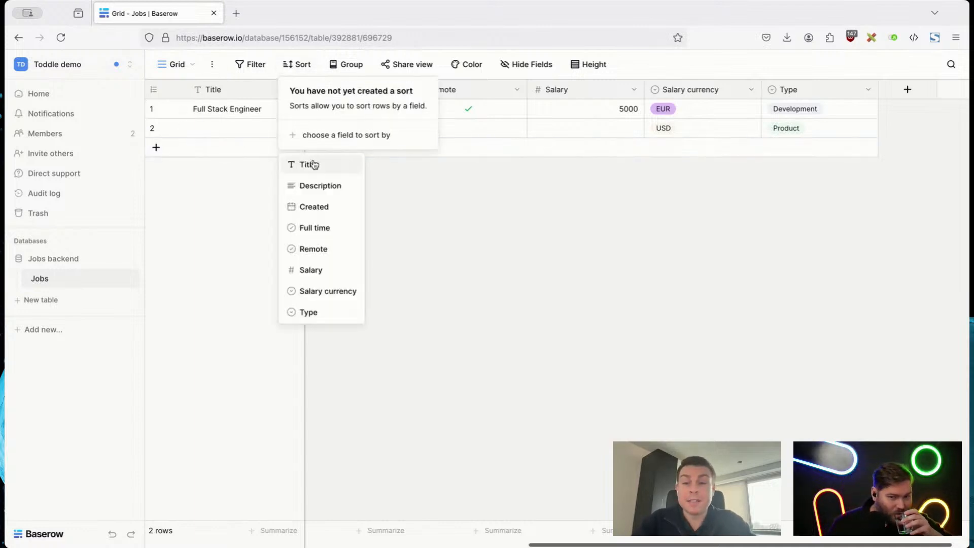
{"action": "left_click", "coordinate": [313, 164]}
{"action": "left_click", "coordinate": [334, 234]}
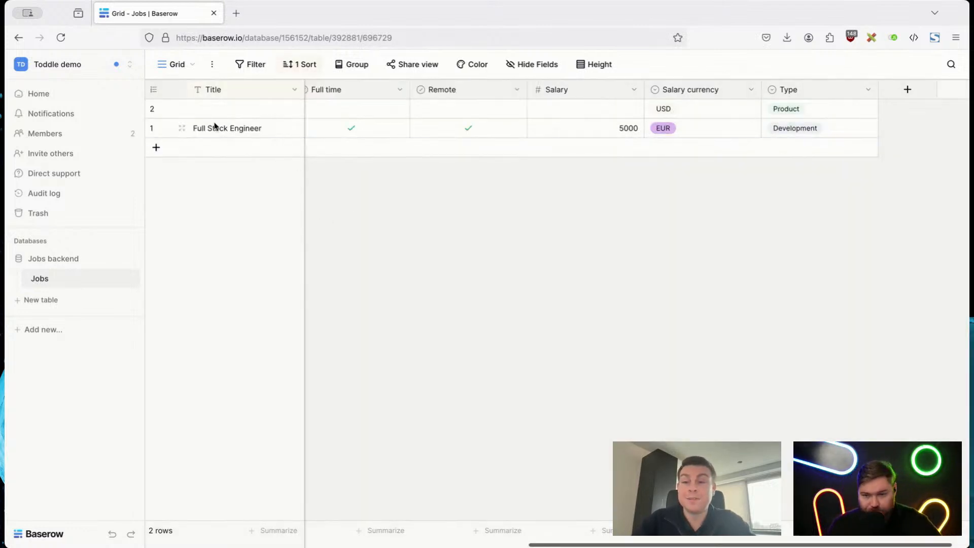
{"action": "left_click", "coordinate": [300, 66]}
{"action": "left_click", "coordinate": [296, 96]}
Step: Group the rows by the Type field in A to Z order
{"action": "left_click", "coordinate": [348, 65]}
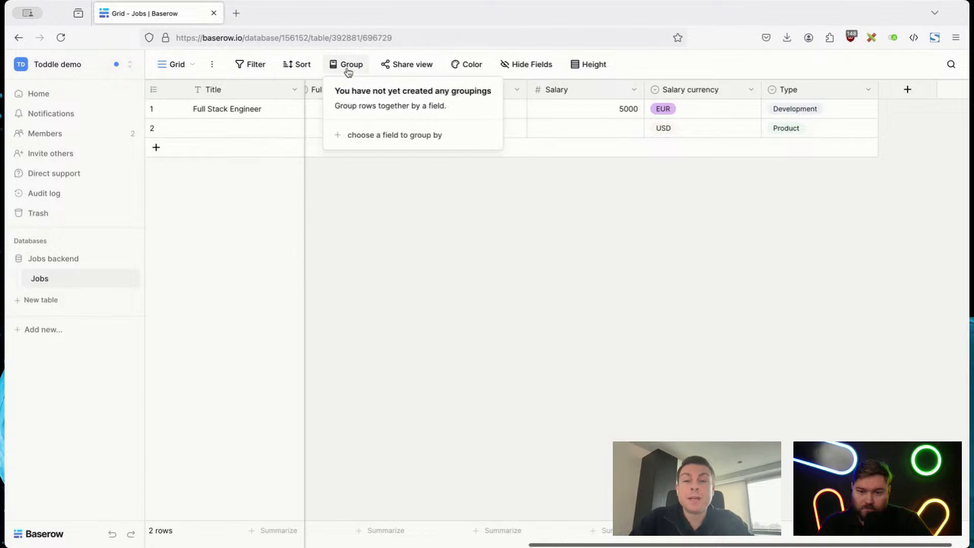
{"action": "left_click", "coordinate": [360, 135]}
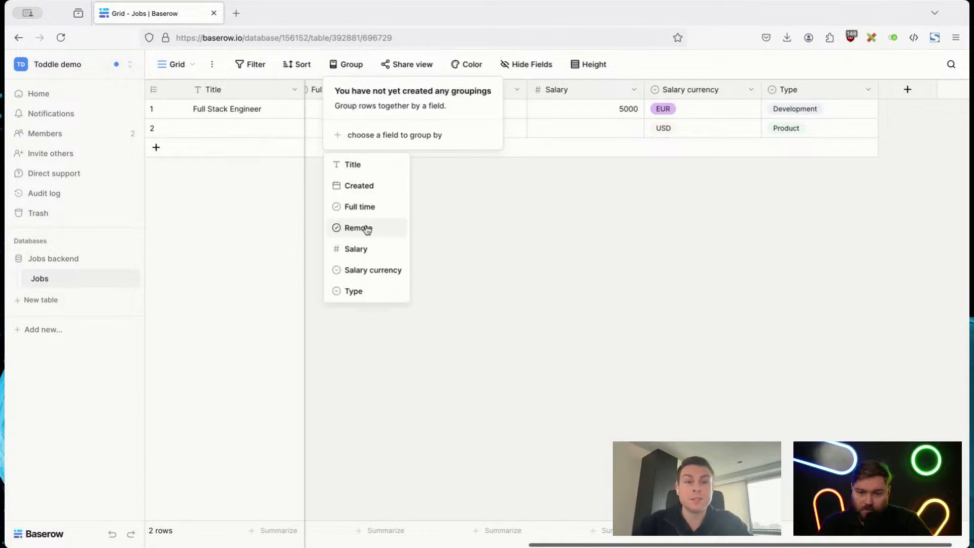
{"action": "left_click", "coordinate": [363, 290]}
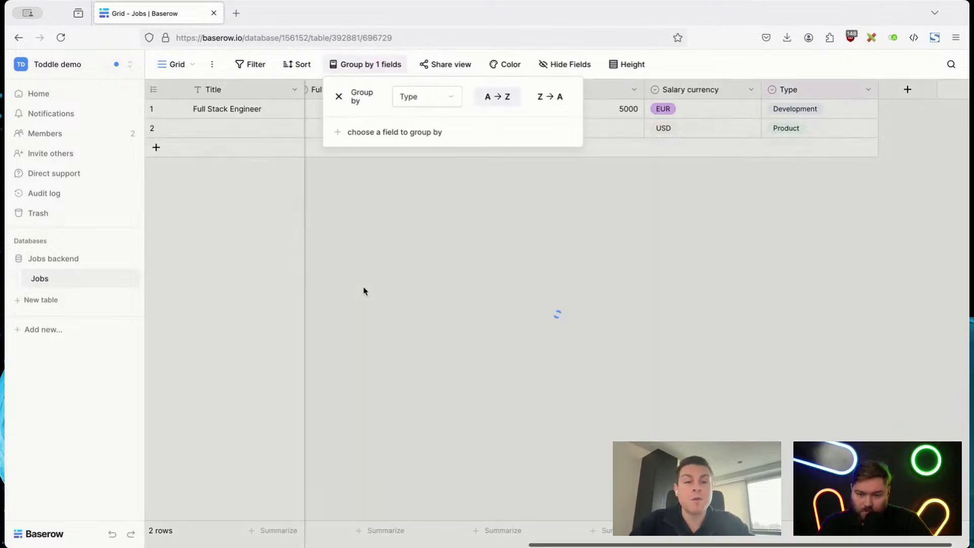
{"action": "left_click", "coordinate": [539, 293]}
{"action": "scroll", "coordinate": [296, 113], "scroll_direction": "left", "scroll_amount": 5}
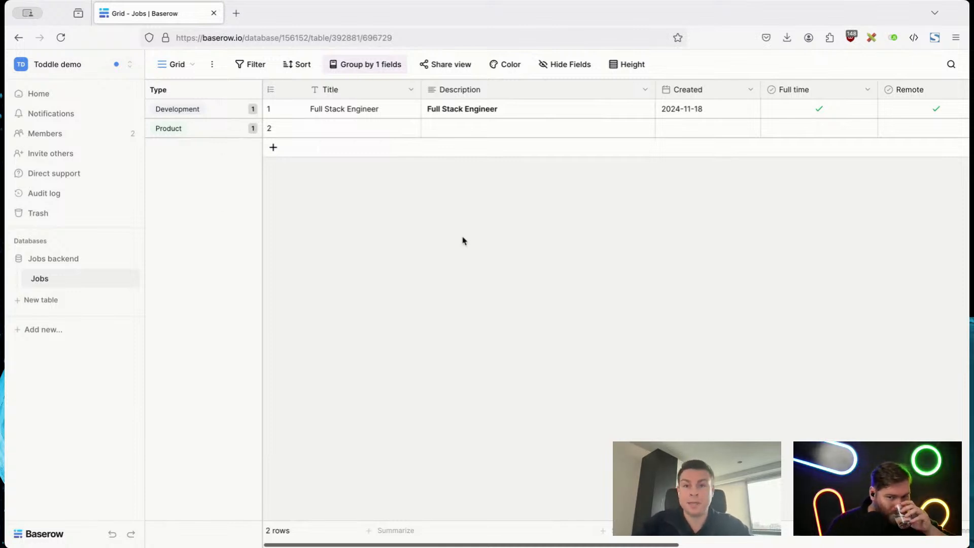
Step: Remove the grouping by Type from the grid
{"action": "left_click", "coordinate": [348, 68]}
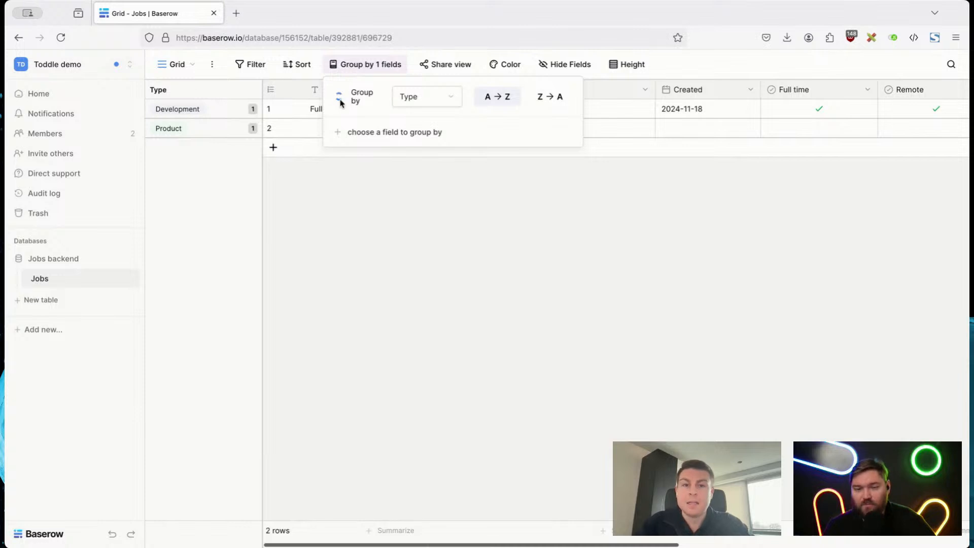
{"action": "left_click", "coordinate": [340, 99]}
{"action": "left_click", "coordinate": [504, 276]}
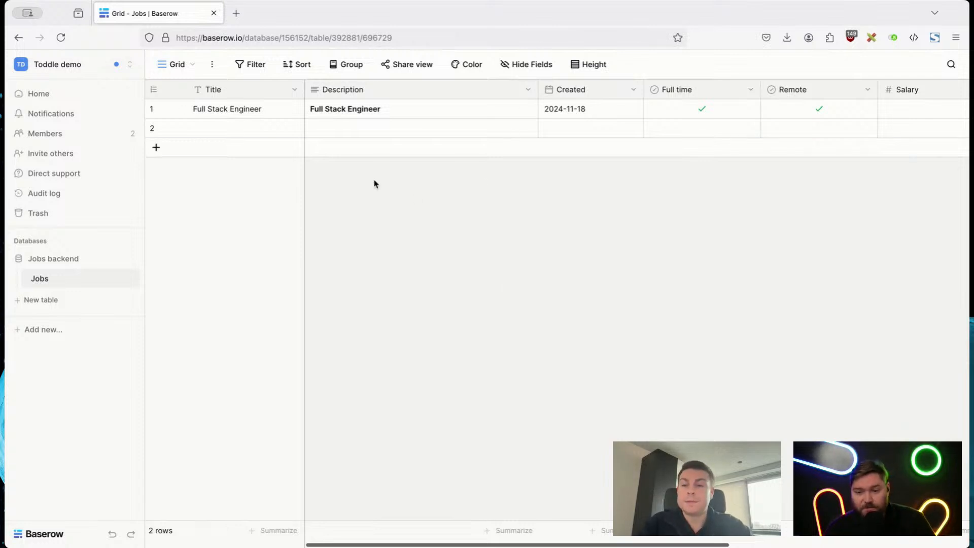
Step: Add a view filter that keeps only rows whose Title contains "engineer"
{"action": "left_click", "coordinate": [173, 68]}
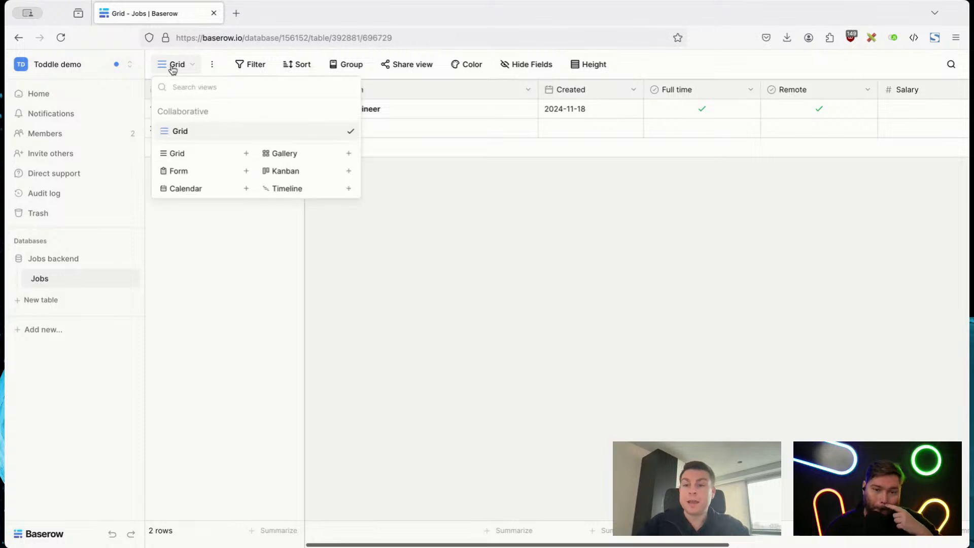
{"action": "left_click", "coordinate": [500, 205]}
{"action": "left_click", "coordinate": [243, 65]}
{"action": "left_click", "coordinate": [252, 136]}
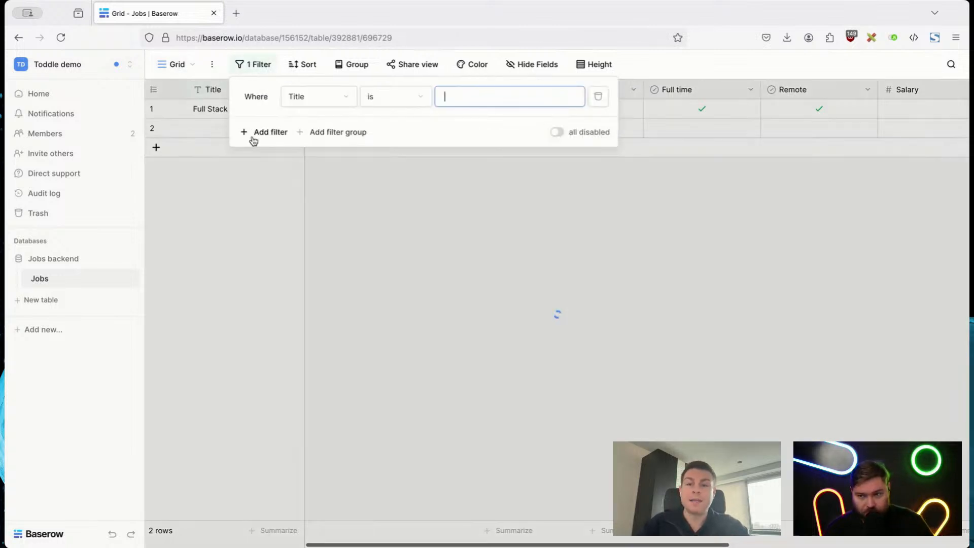
{"action": "type", "text": "engineer"}
{"action": "left_click", "coordinate": [401, 96]}
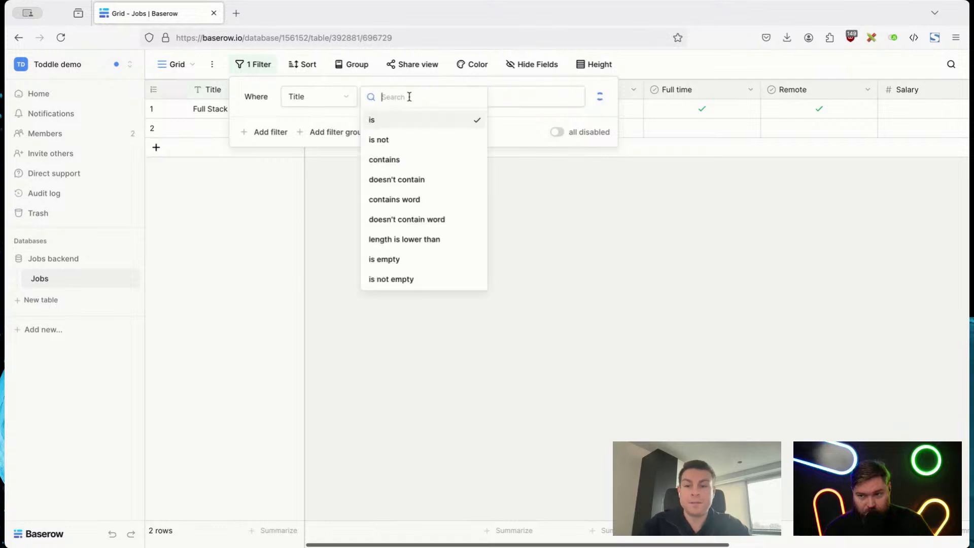
{"action": "left_click", "coordinate": [395, 161]}
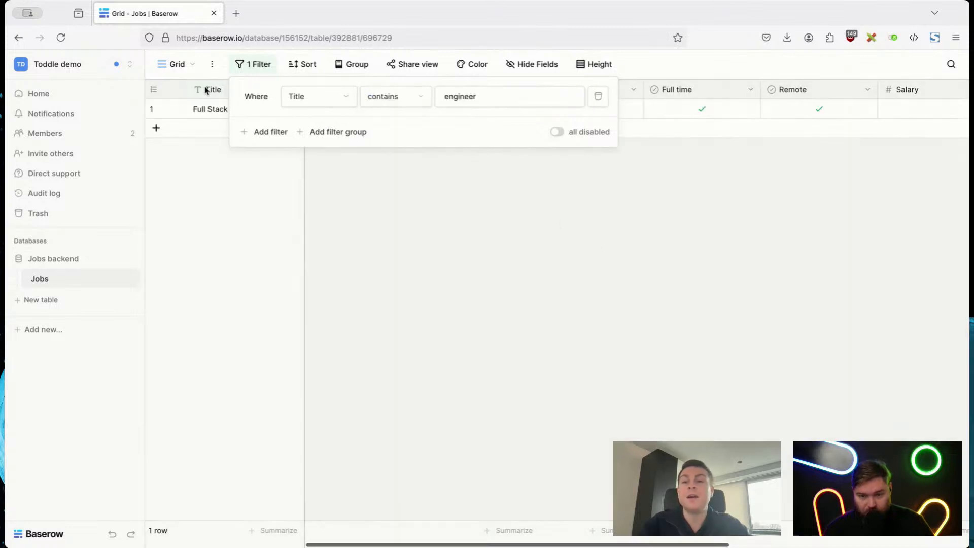
{"action": "left_click", "coordinate": [175, 64]}
{"action": "left_click", "coordinate": [188, 155]}
{"action": "left_click", "coordinate": [250, 138]}
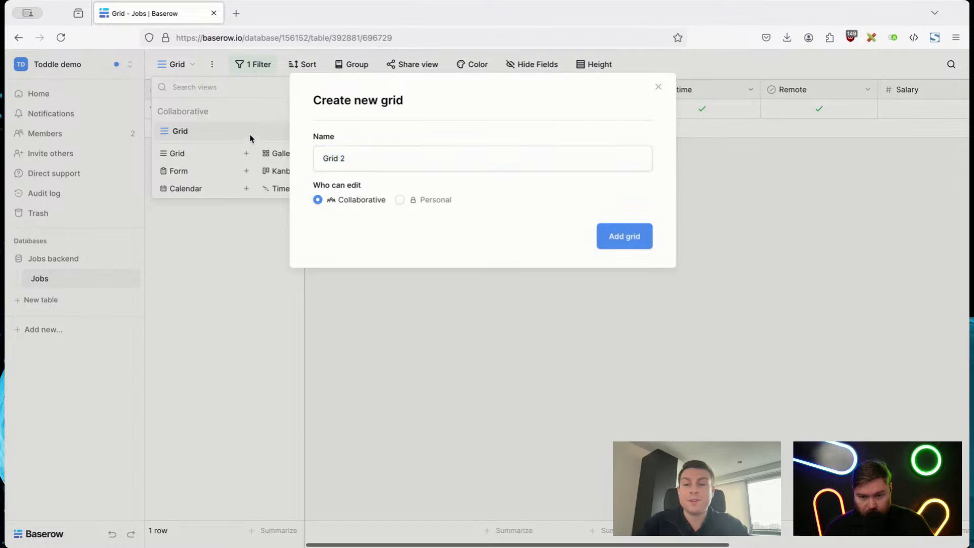
Step: Rename the filtered grid view as "All engineering roles"
{"action": "left_click", "coordinate": [342, 132]}
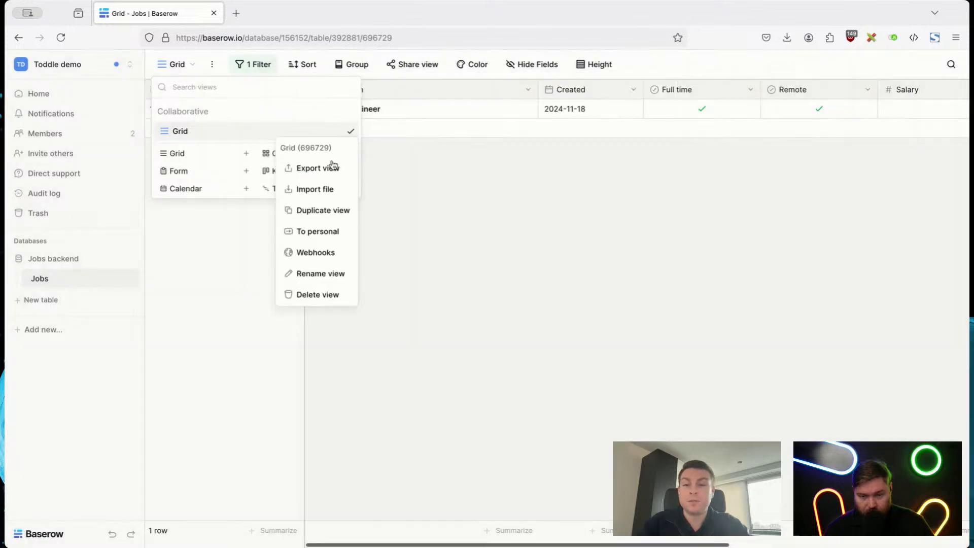
{"action": "left_click", "coordinate": [315, 273]}
{"action": "type", "text": "All engin"}
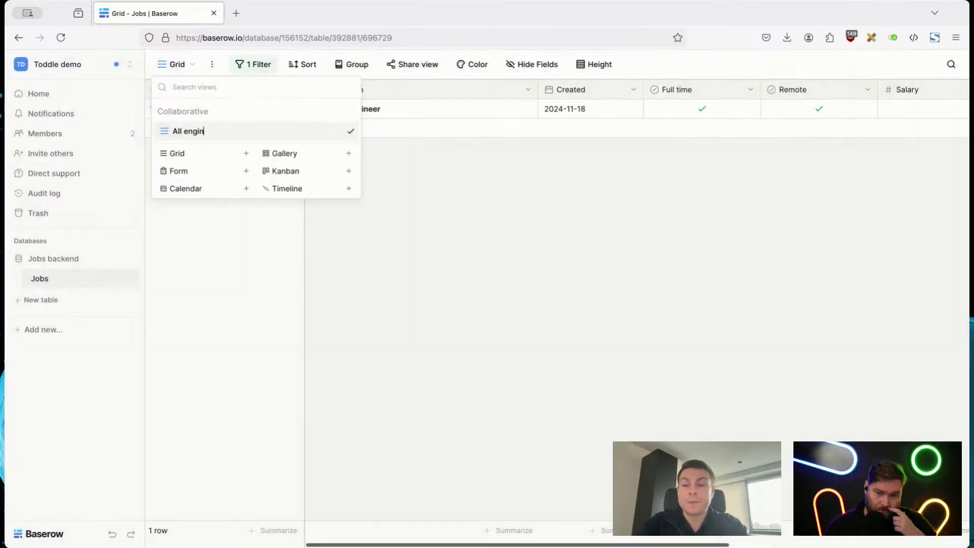
{"action": "type", "text": "eering roles"}
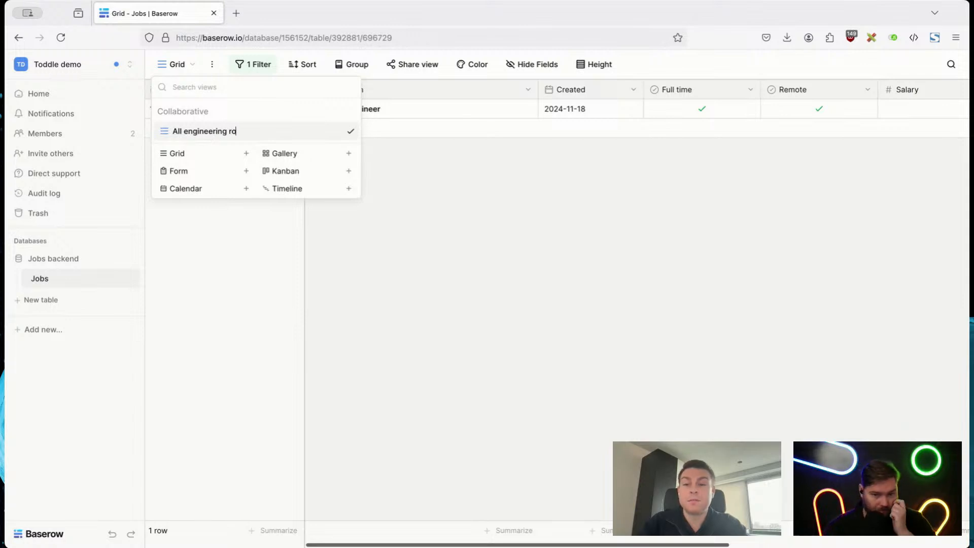
{"action": "key", "text": "Return"}
Step: Create a new collaborative grid view named "Grid" for the Jobs table
{"action": "left_click", "coordinate": [201, 160]}
{"action": "key", "text": "Return"}
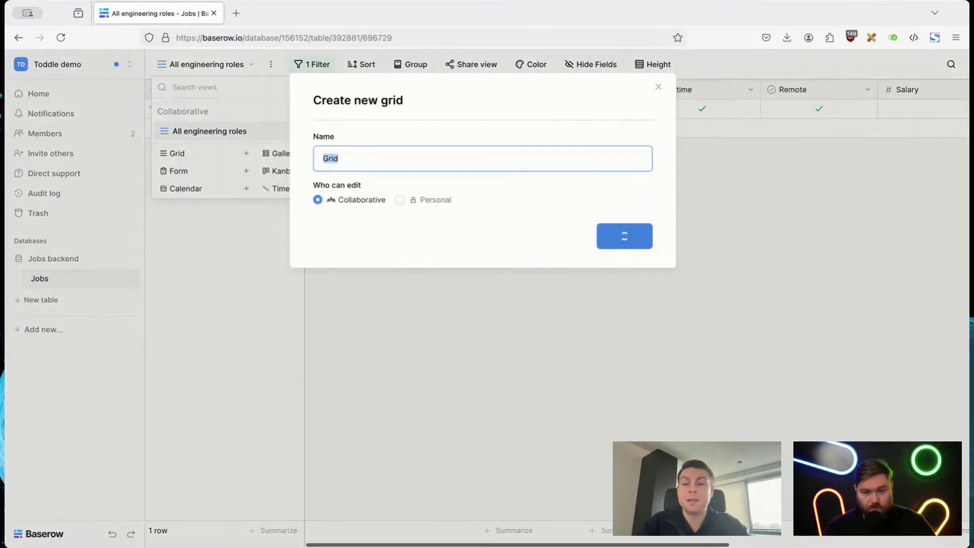
{"action": "left_click", "coordinate": [184, 65]}
{"action": "left_click", "coordinate": [485, 232]}
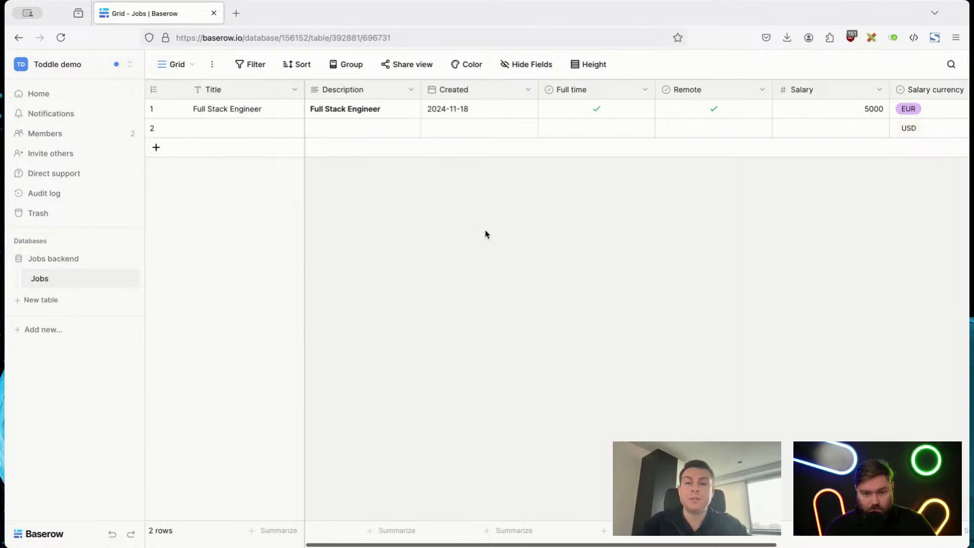
Step: Compare the "All engineering roles" view with the unfiltered Grid view of the Jobs table
{"action": "left_click", "coordinate": [190, 64]}
{"action": "left_click", "coordinate": [193, 132]}
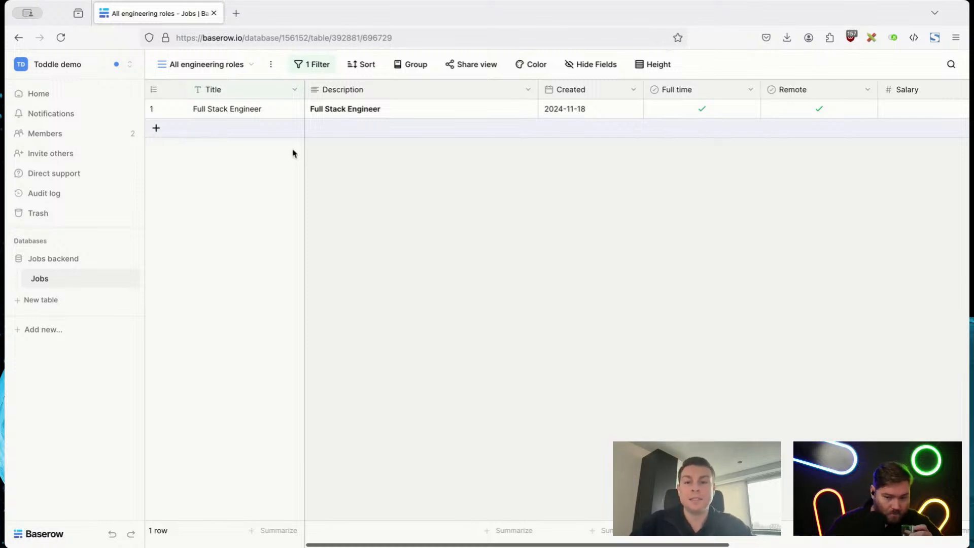
{"action": "left_click", "coordinate": [236, 65]}
{"action": "left_click", "coordinate": [213, 152]}
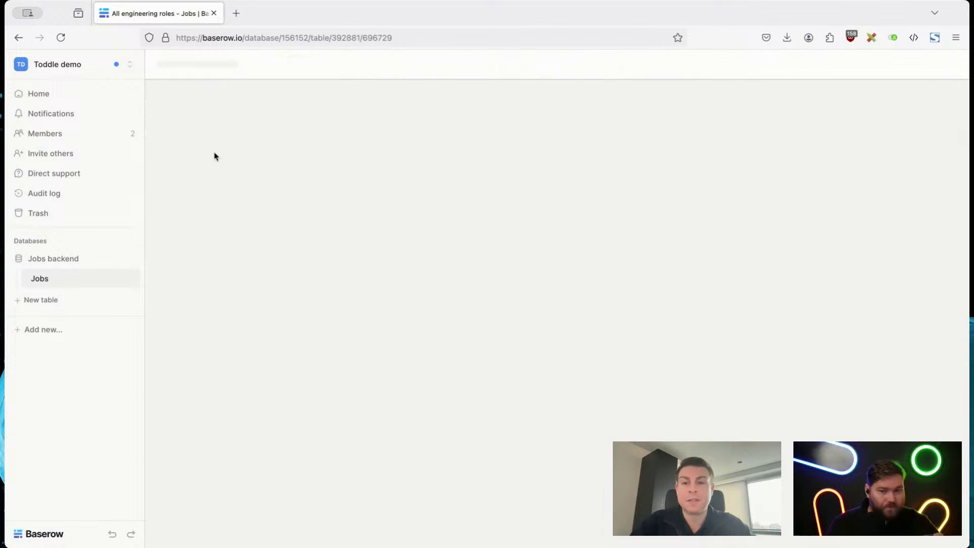
{"action": "scroll", "coordinate": [561, 295], "scroll_direction": "right", "scroll_amount": 5}
{"action": "scroll", "coordinate": [548, 295], "scroll_direction": "left", "scroll_amount": 5}
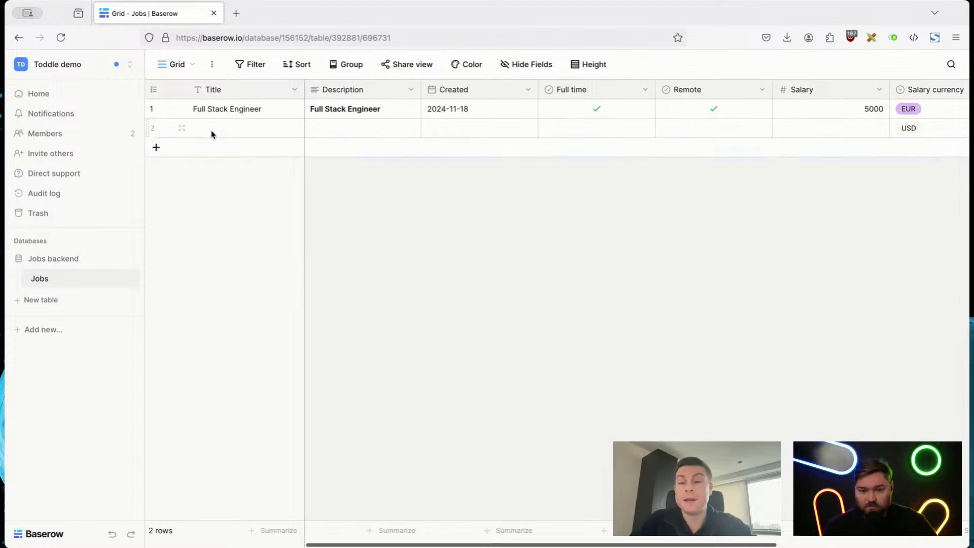
{"action": "left_click", "coordinate": [172, 69]}
{"action": "left_click", "coordinate": [471, 213]}
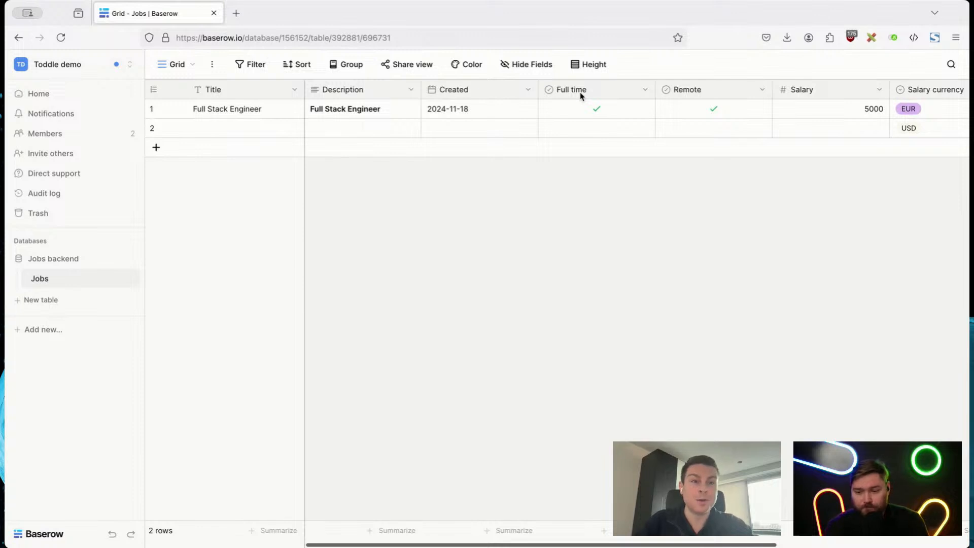
{"action": "scroll", "coordinate": [665, 292], "scroll_direction": "right", "scroll_amount": 5}
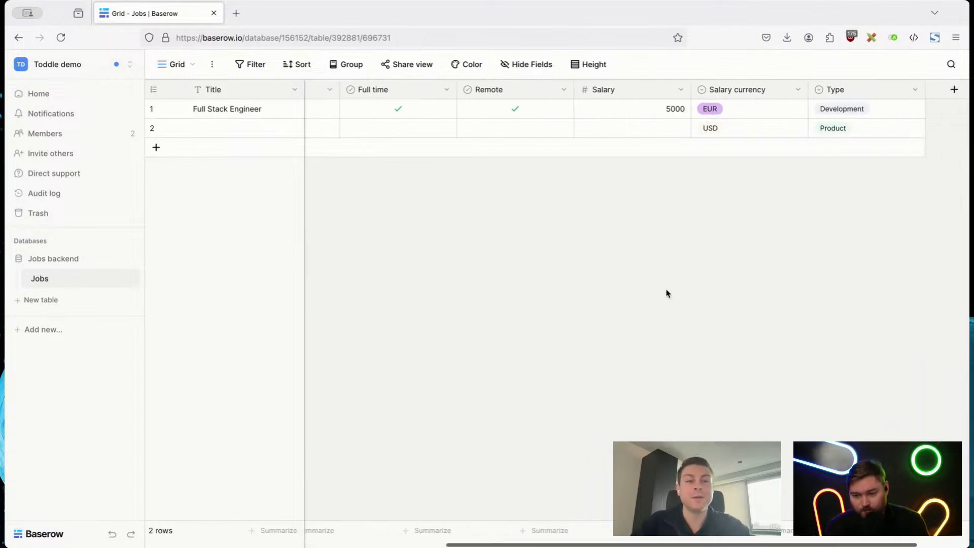
{"action": "scroll", "coordinate": [667, 294], "scroll_direction": "left", "scroll_amount": 2}
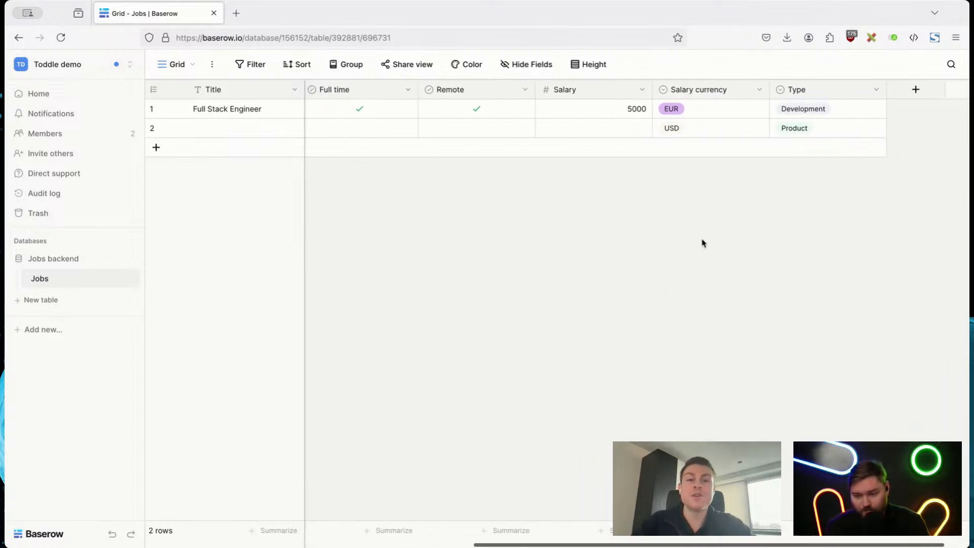
{"action": "left_click", "coordinate": [710, 108]}
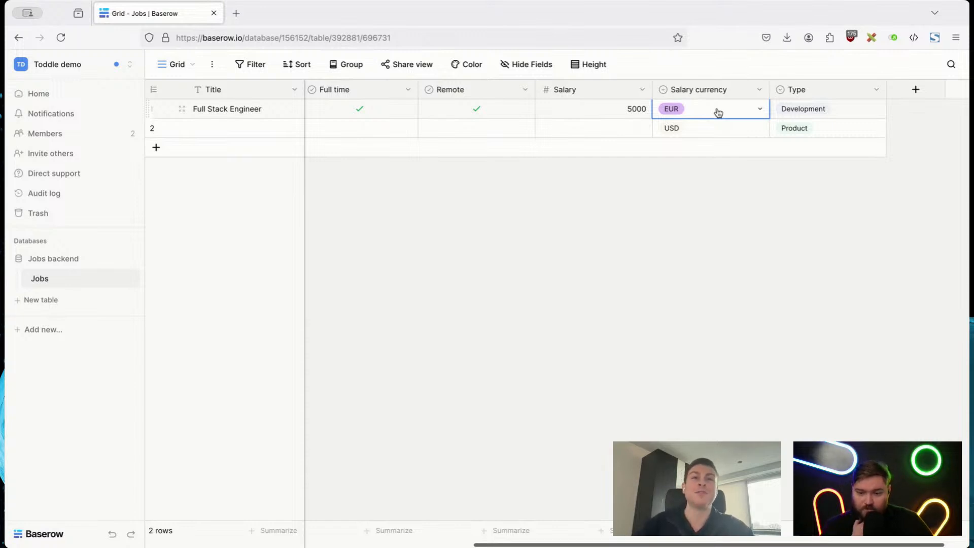
{"action": "left_click", "coordinate": [637, 239]}
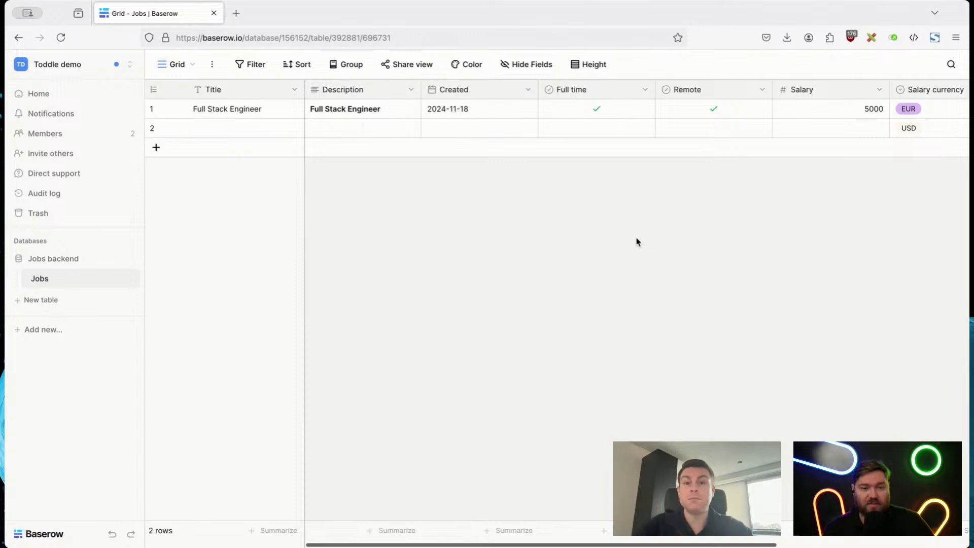
{"action": "scroll", "coordinate": [638, 242], "scroll_direction": "right", "scroll_amount": 5}
{"action": "scroll", "coordinate": [637, 242], "scroll_direction": "left", "scroll_amount": 5}
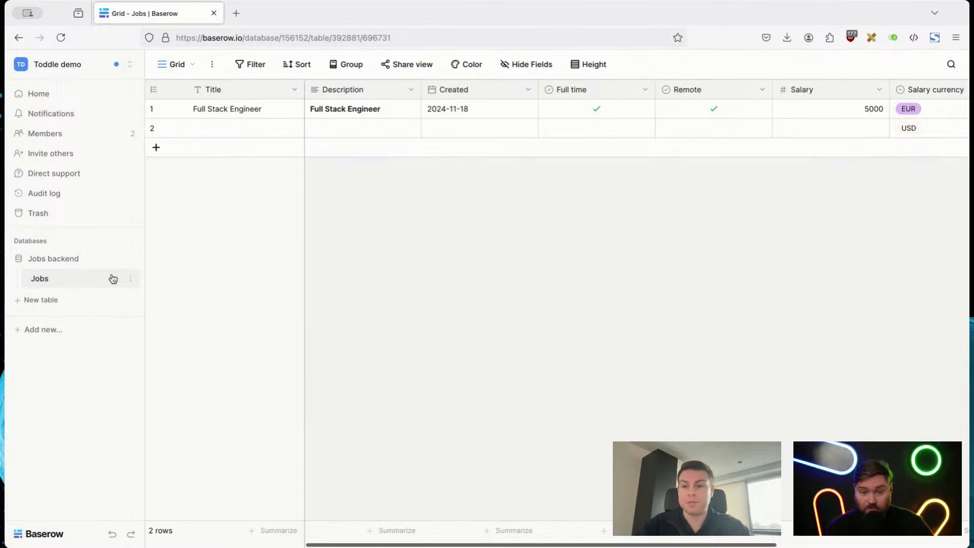
Step: Create a new blank table named "Companies" in the Jobs backend database
{"action": "left_click", "coordinate": [50, 300]}
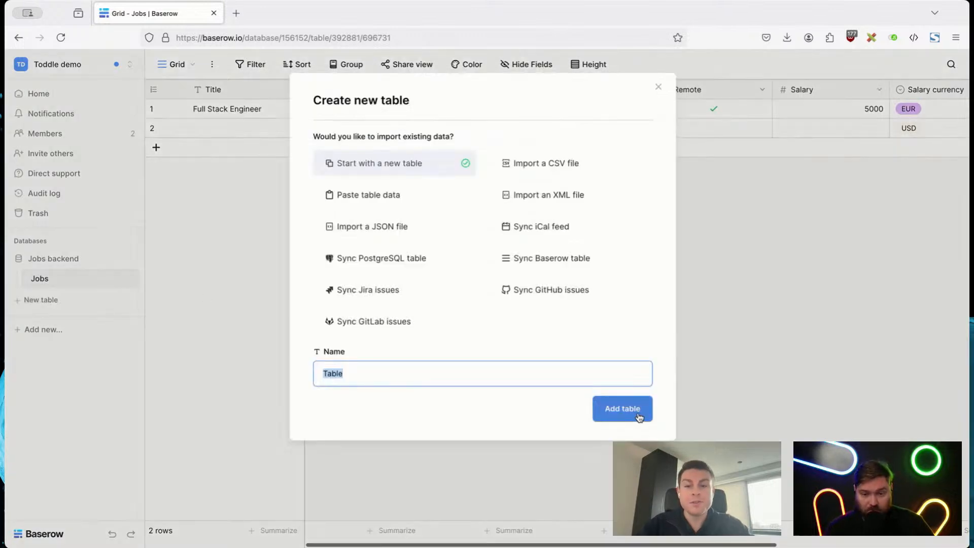
{"action": "type", "text": "ompanies"}
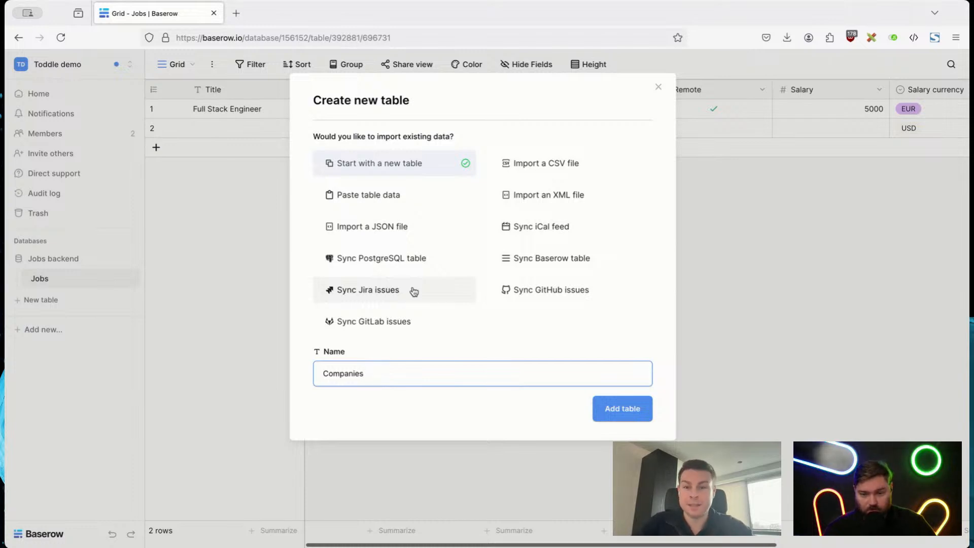
{"action": "left_click", "coordinate": [416, 407]}
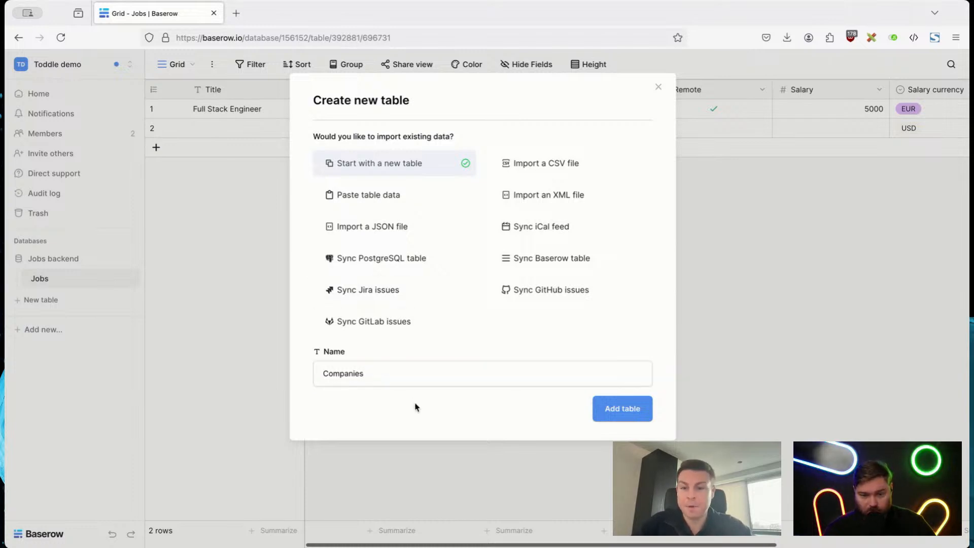
{"action": "left_click", "coordinate": [639, 406]}
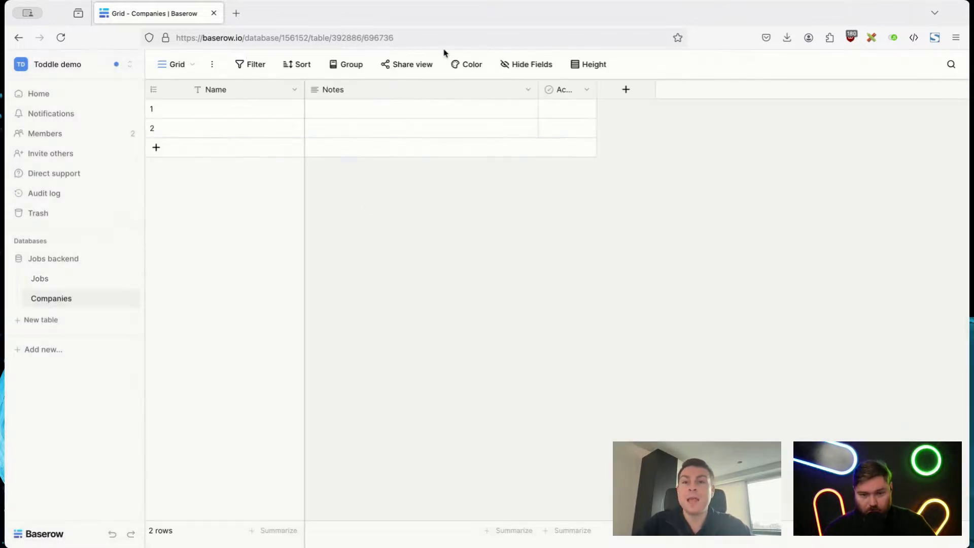
Step: Enter the company names Baserow and Toddle in the first two rows of the Companies table
{"action": "left_click", "coordinate": [300, 95]}
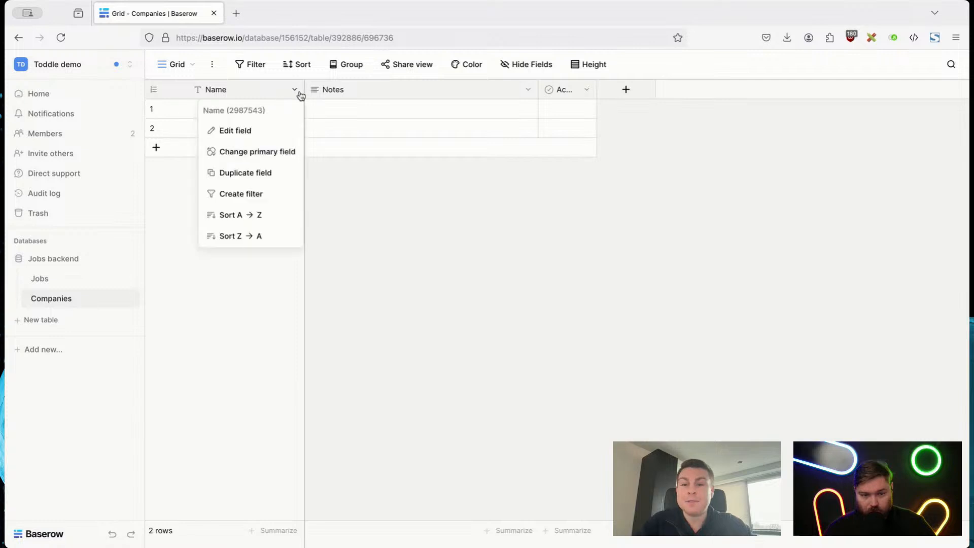
{"action": "left_click", "coordinate": [396, 276]}
{"action": "double_click", "coordinate": [272, 107]}
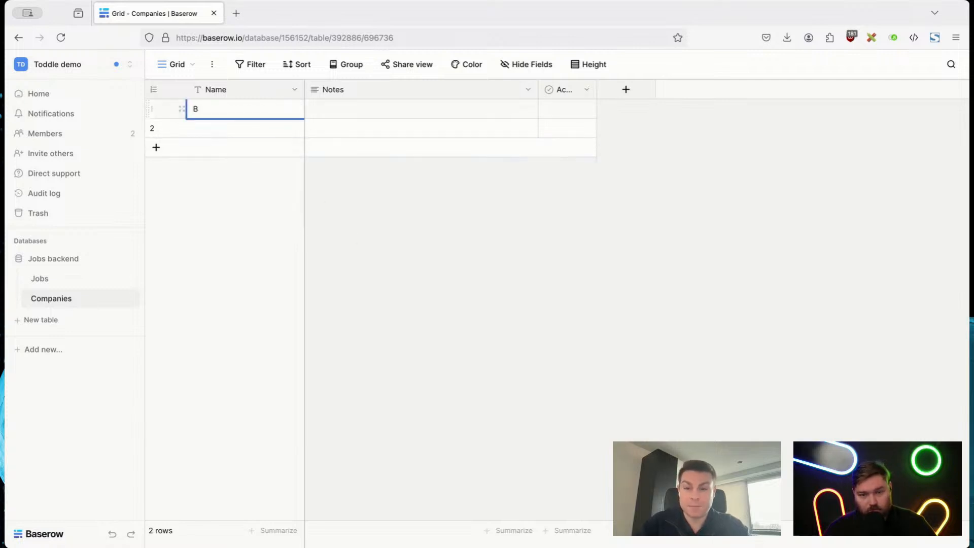
{"action": "key", "text": "Return"}
{"action": "type", "text": "Toddle"}
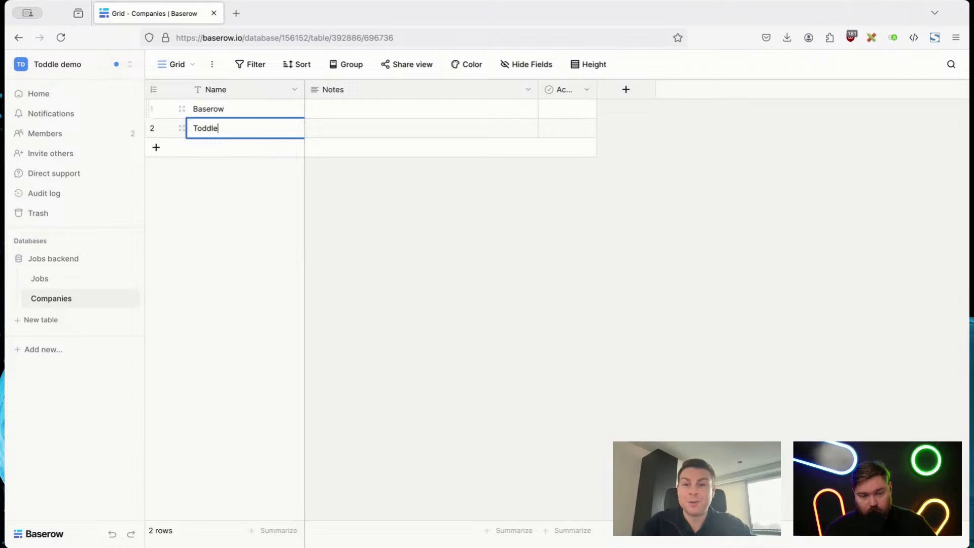
{"action": "left_click", "coordinate": [525, 269]}
Step: Rename the Notes field as "Location" and change its type to Single line text
{"action": "left_click", "coordinate": [528, 90]}
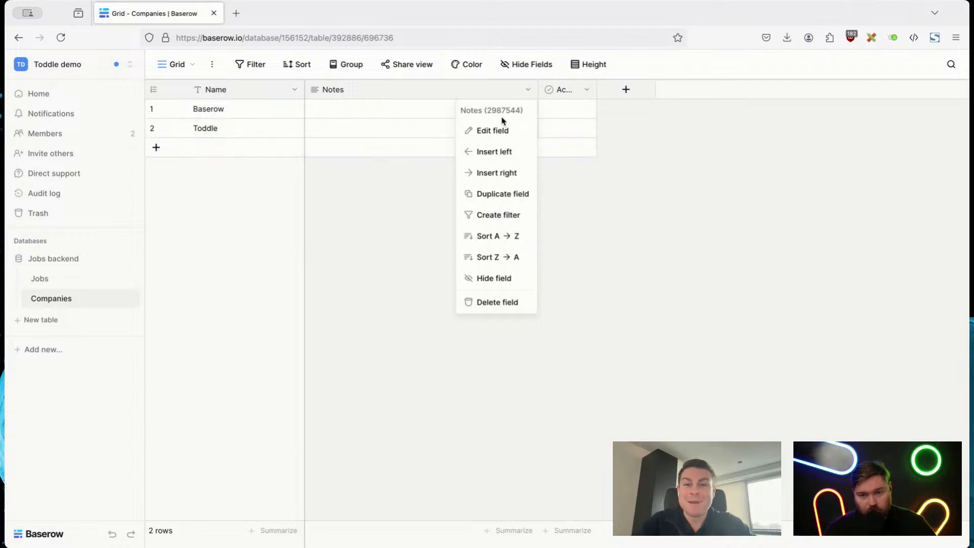
{"action": "left_click", "coordinate": [494, 130]}
{"action": "double_click", "coordinate": [495, 158]}
{"action": "type", "text": "Location"}
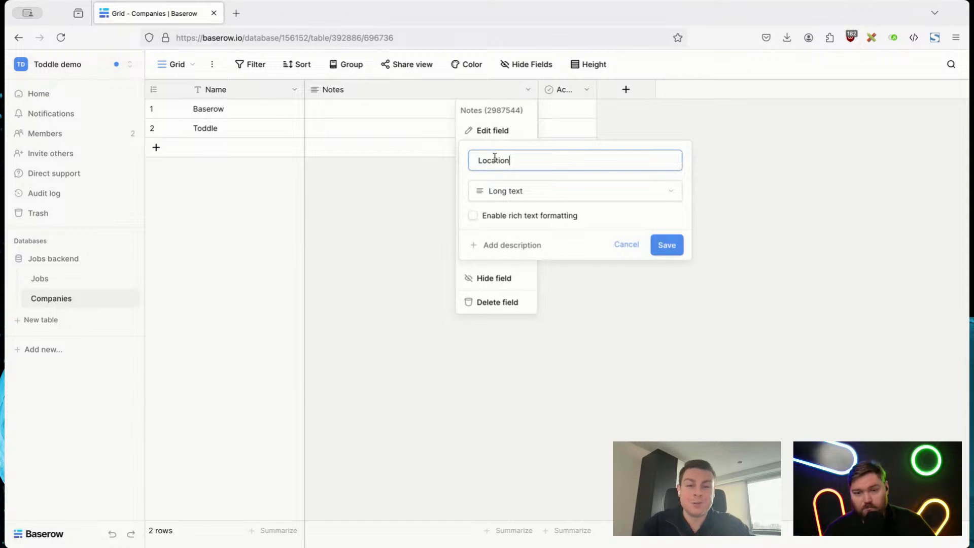
{"action": "left_click", "coordinate": [518, 191]}
{"action": "left_click", "coordinate": [583, 215]}
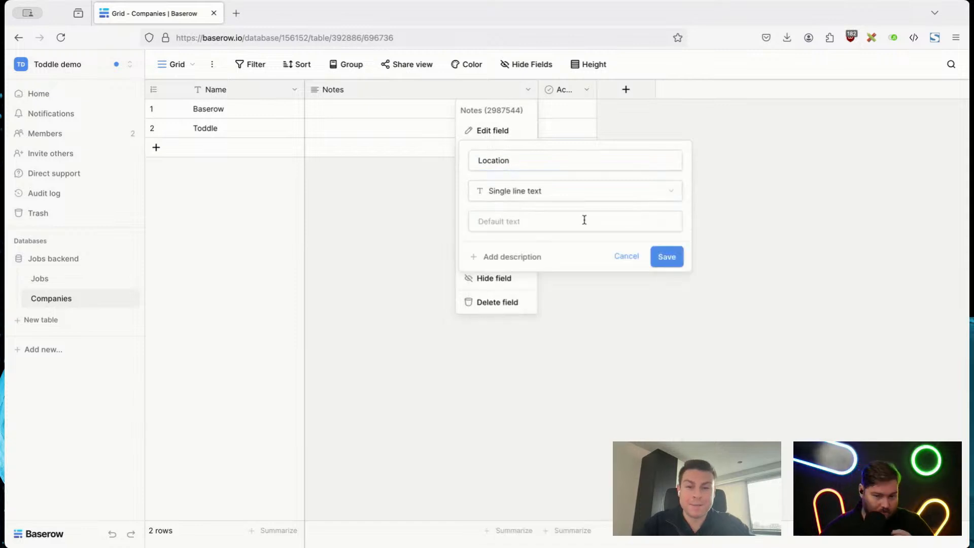
{"action": "left_click", "coordinate": [666, 255]}
Step: Enter Amsterdam as Baserow's location and Copenhagen as Toddle's location
{"action": "double_click", "coordinate": [343, 111]}
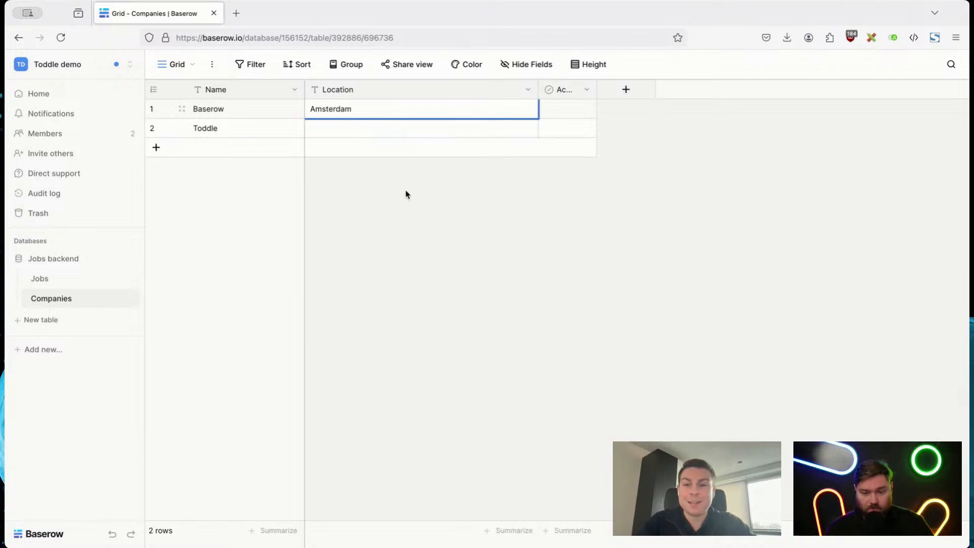
{"action": "double_click", "coordinate": [353, 129]}
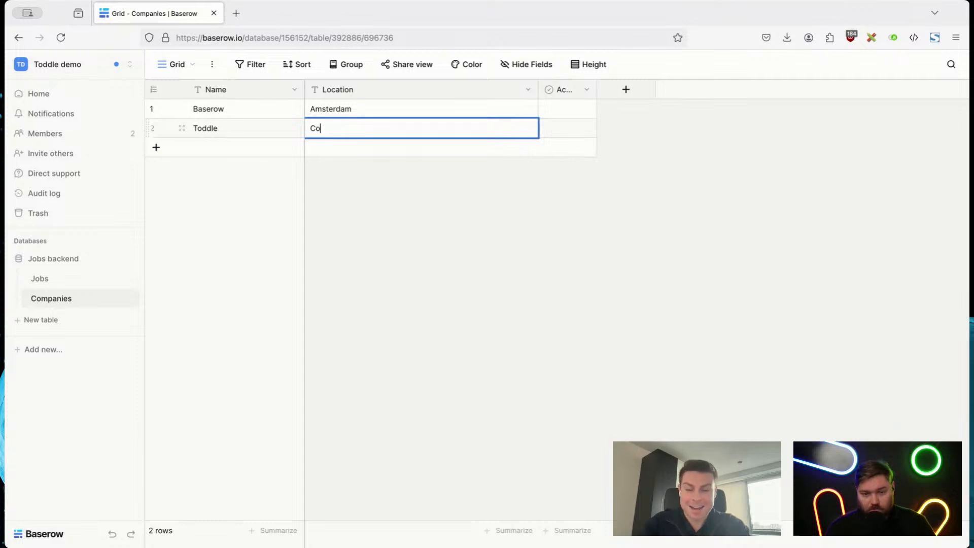
{"action": "left_click", "coordinate": [472, 259]}
Step: Rename the Active field as "Country" and change its type to Single select
{"action": "left_click", "coordinate": [586, 90]}
{"action": "left_click", "coordinate": [546, 131]}
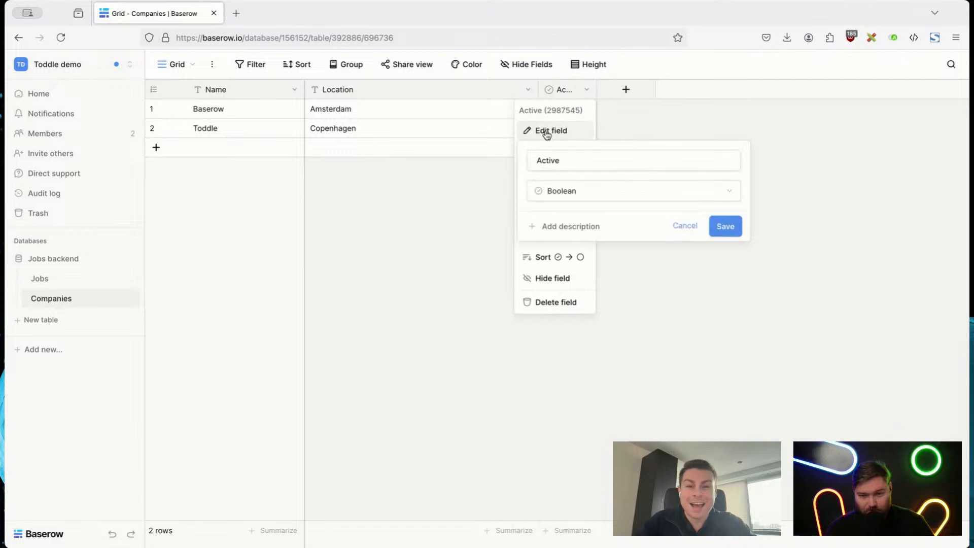
{"action": "double_click", "coordinate": [550, 157]}
{"action": "type", "text": "Country"}
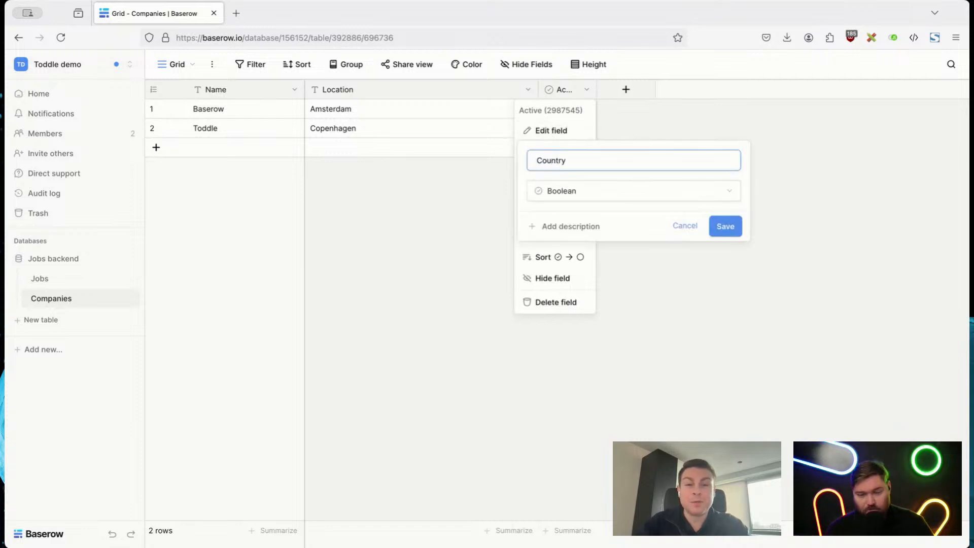
{"action": "left_click", "coordinate": [572, 189]}
{"action": "type", "text": "Single"}
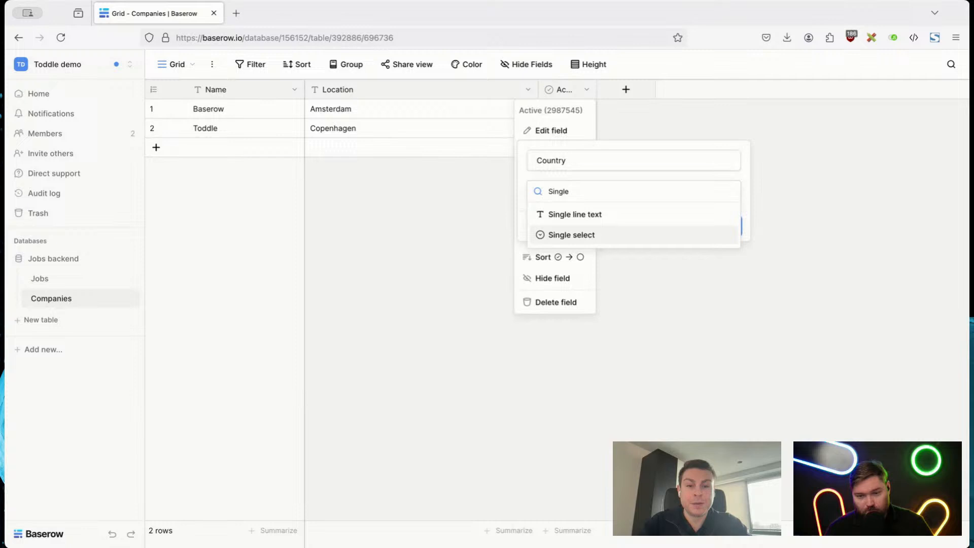
{"action": "left_click", "coordinate": [570, 232]}
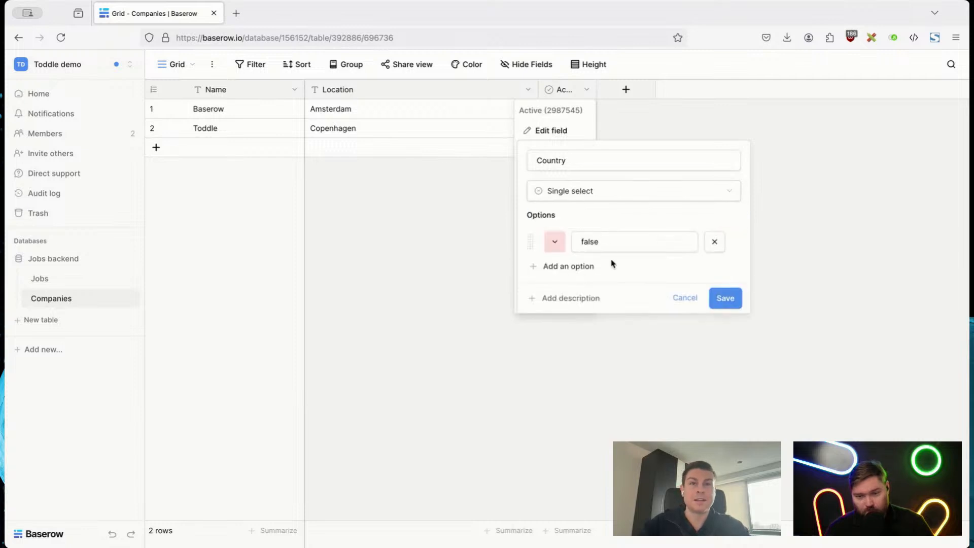
Step: Add four more blank options to the Country field's option list
{"action": "left_click", "coordinate": [571, 266]}
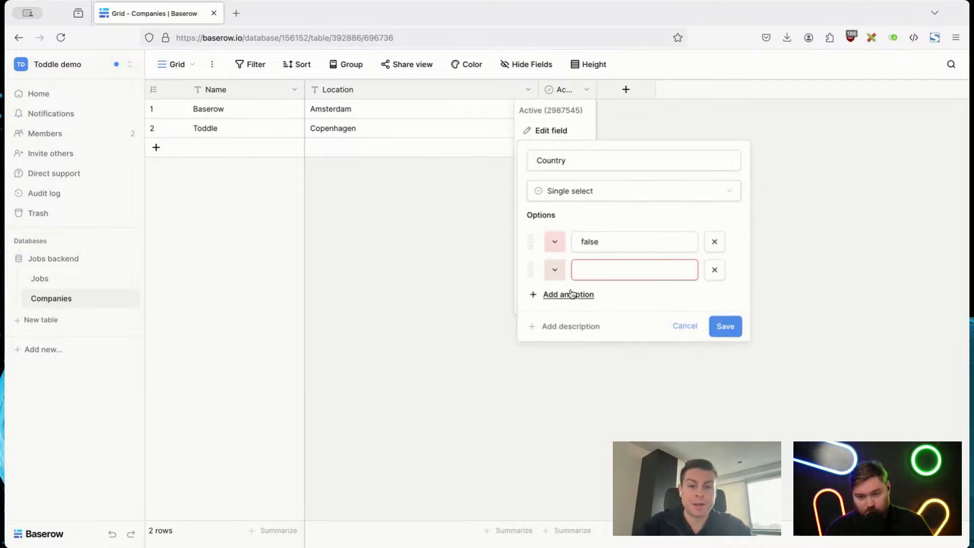
{"action": "left_click", "coordinate": [572, 294]}
{"action": "left_click", "coordinate": [571, 323]}
{"action": "left_click", "coordinate": [572, 348]}
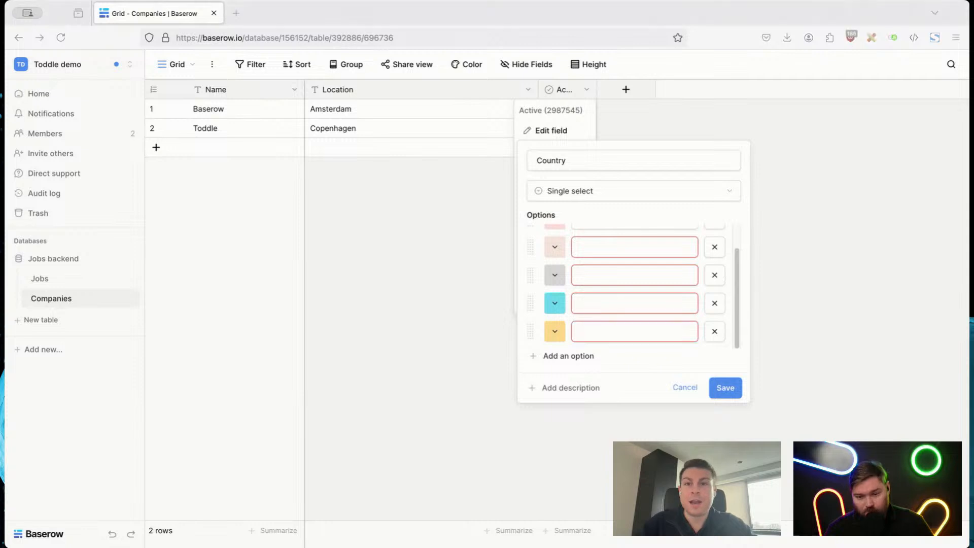
{"action": "scroll", "coordinate": [604, 259], "scroll_direction": "up", "scroll_amount": 2}
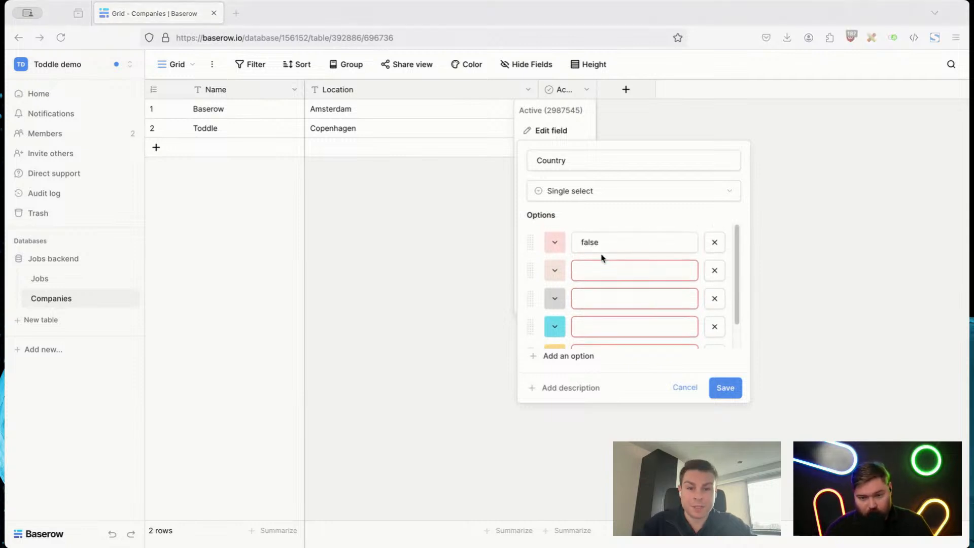
Step: Name the first four Country options Denmark, Netherlands, Germany and Belgium
{"action": "left_click", "coordinate": [597, 243]}
{"action": "type", "text": "Denmark"}
{"action": "double_click", "coordinate": [607, 244]}
{"action": "type", "text": "Denmark"}
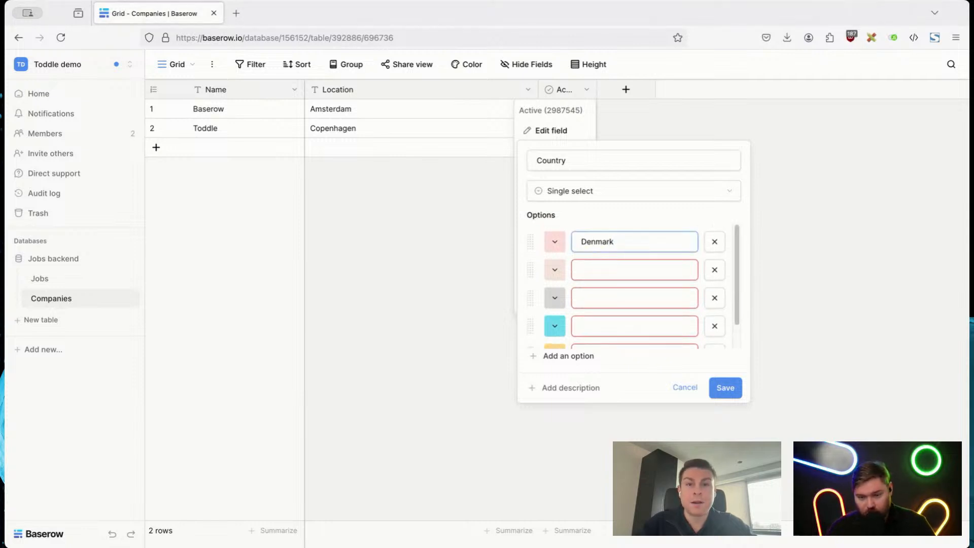
{"action": "key", "text": "super+Tab"}
{"action": "left_click", "coordinate": [590, 271]}
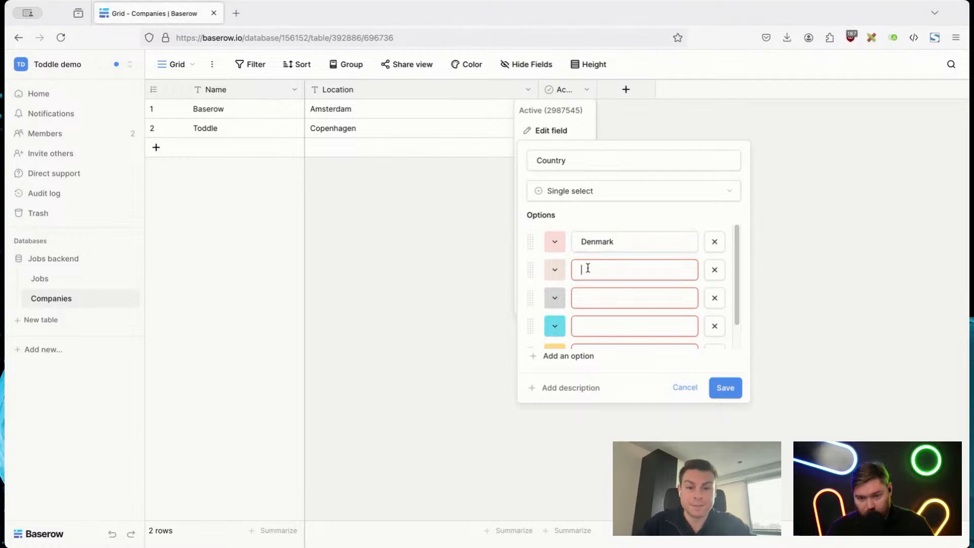
{"action": "type", "text": "Netherlands"}
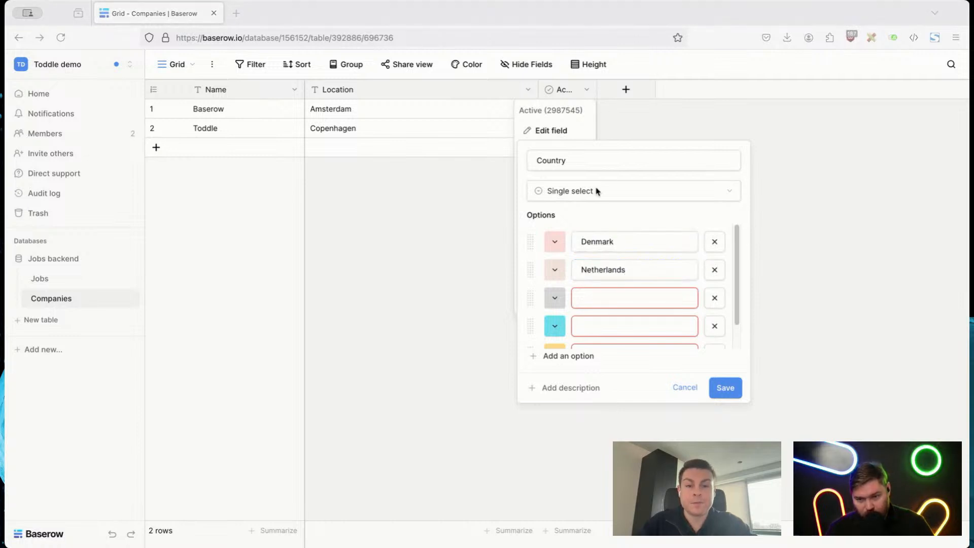
{"action": "left_click", "coordinate": [596, 298]}
{"action": "type", "text": "Germany"}
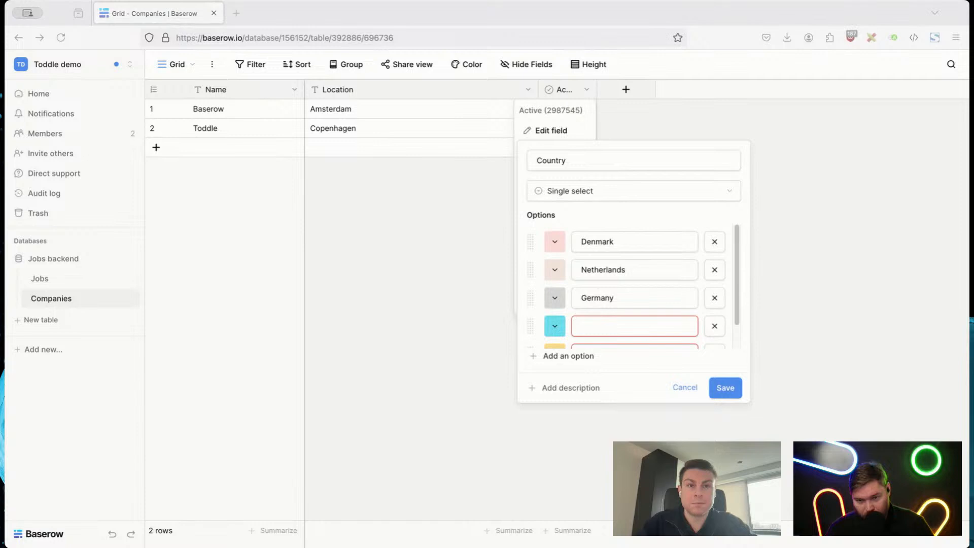
{"action": "left_click", "coordinate": [644, 320]}
{"action": "type", "text": "Belgium"}
Step: Remove the unused blank option from the Country field and save the field
{"action": "scroll", "coordinate": [643, 322], "scroll_direction": "down", "scroll_amount": 1}
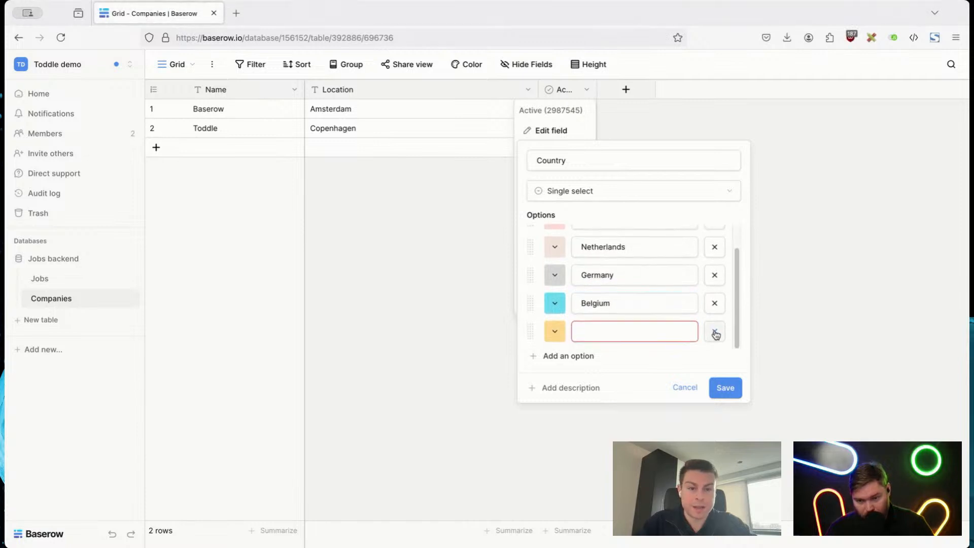
{"action": "left_click", "coordinate": [715, 331]}
{"action": "left_click", "coordinate": [727, 390]}
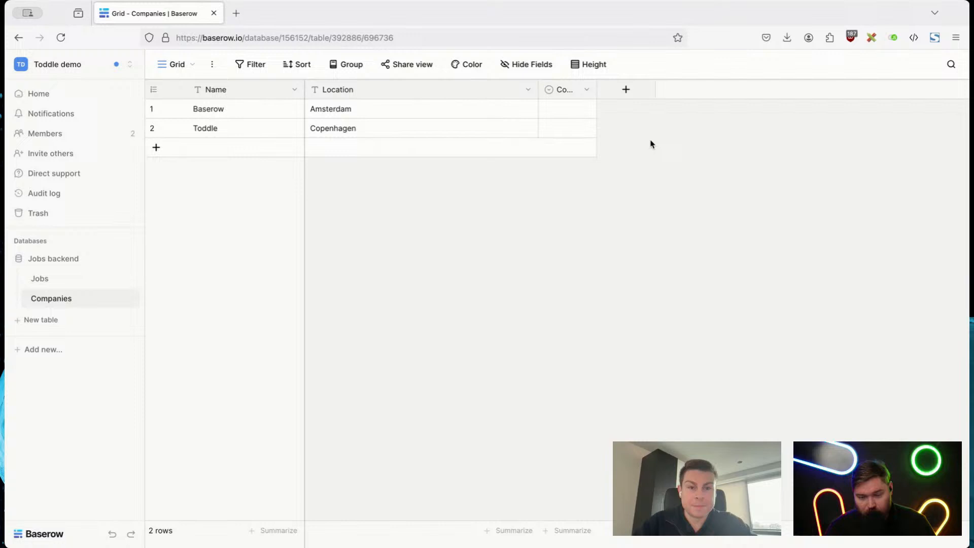
Step: Set the Country of the Baserow row to Netherlands and of the Toddle row to Denmark in the Companies table
{"action": "double_click", "coordinate": [576, 110]}
{"action": "left_click", "coordinate": [571, 189]}
{"action": "double_click", "coordinate": [567, 128]}
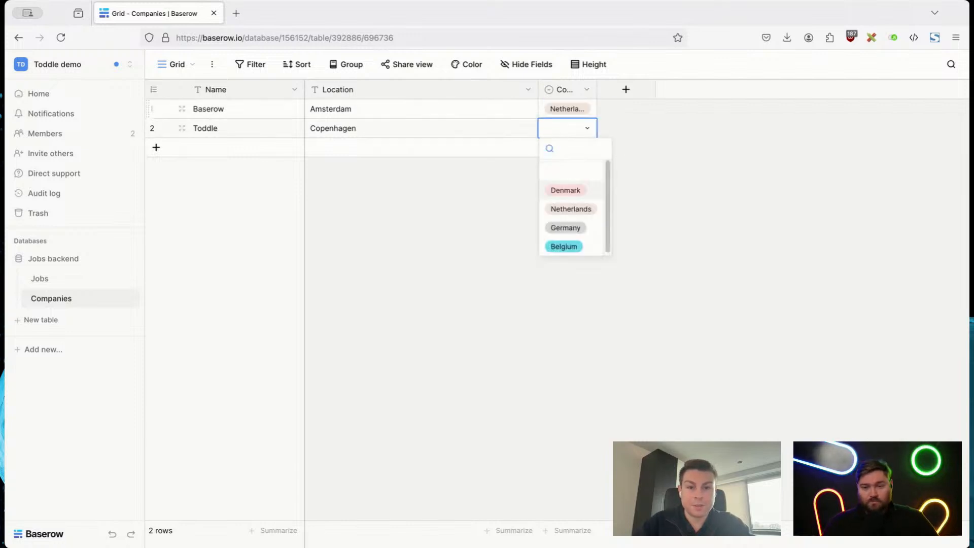
{"action": "left_click", "coordinate": [566, 189]}
{"action": "left_click", "coordinate": [752, 215]}
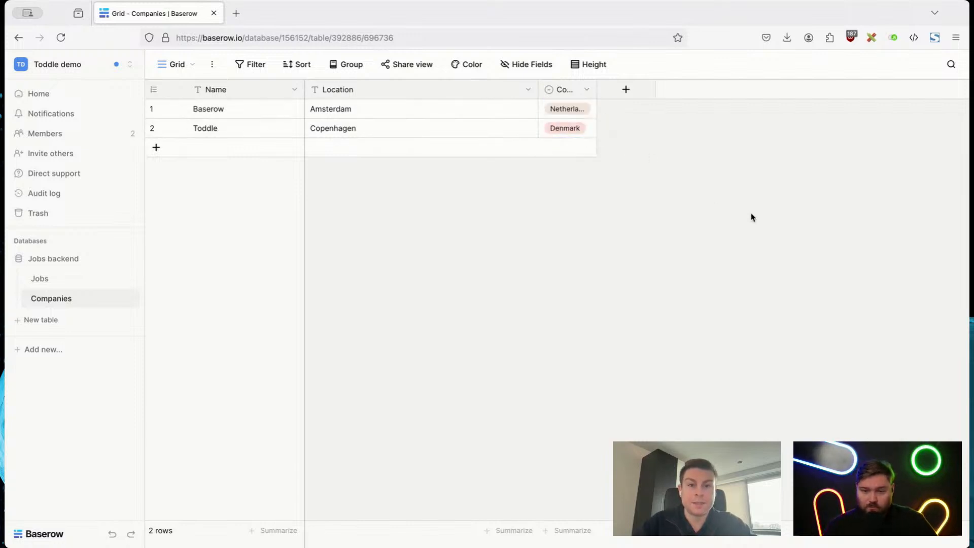
Step: Add a Link to table field to the Companies table that links to the Jobs table
{"action": "left_click", "coordinate": [626, 90]}
{"action": "type", "text": "Link"}
{"action": "key", "text": "Return"}
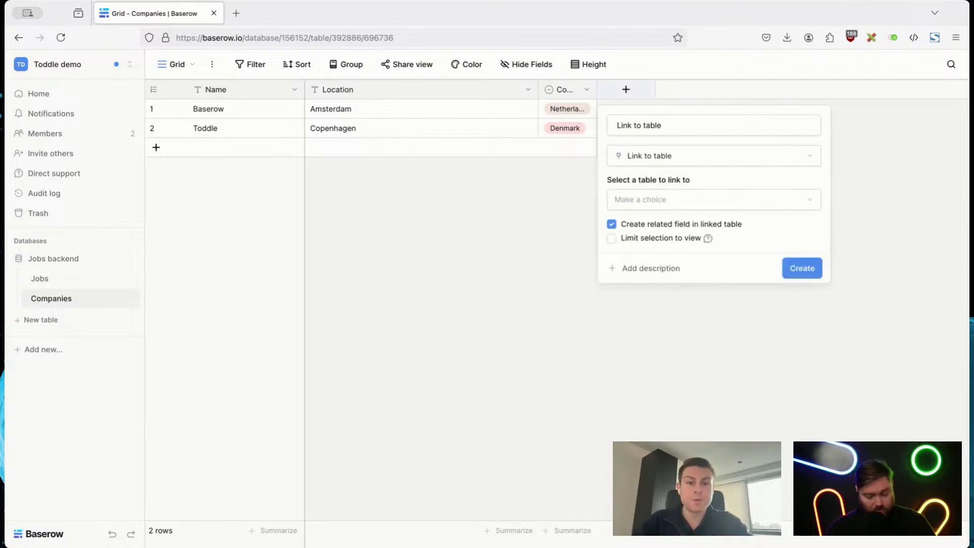
{"action": "left_click", "coordinate": [649, 197]}
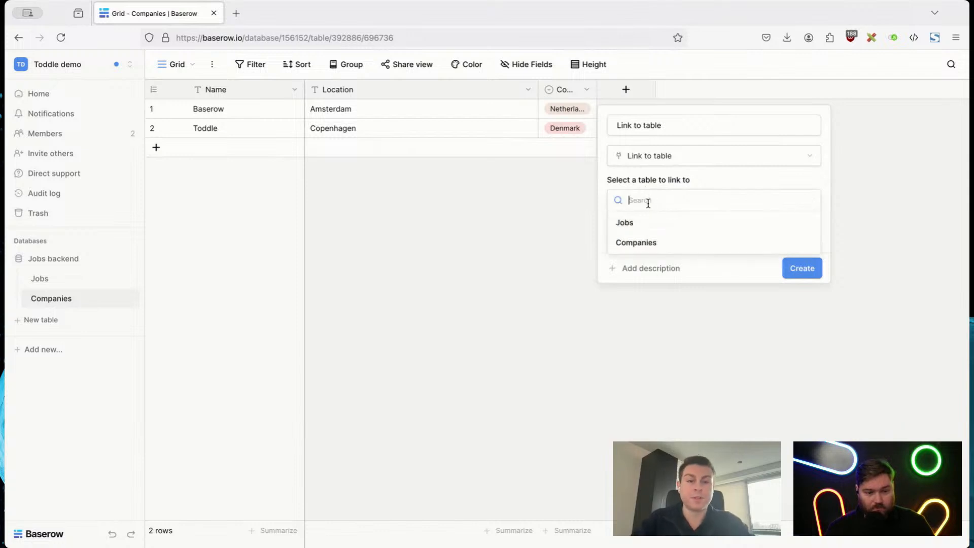
{"action": "left_click", "coordinate": [648, 220]}
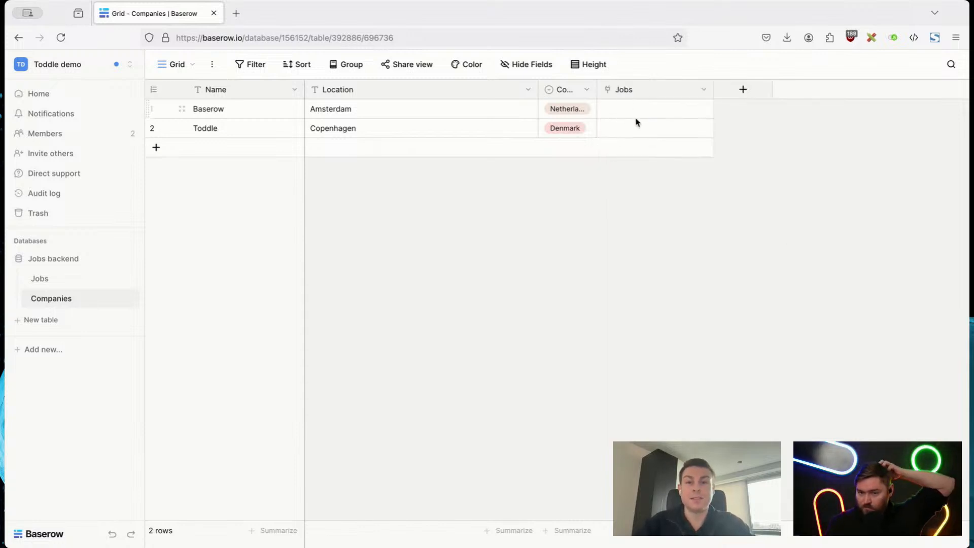
Step: In the Jobs table, link the Full Stack Engineer row to Baserow in the Companies field
{"action": "left_click", "coordinate": [38, 284]}
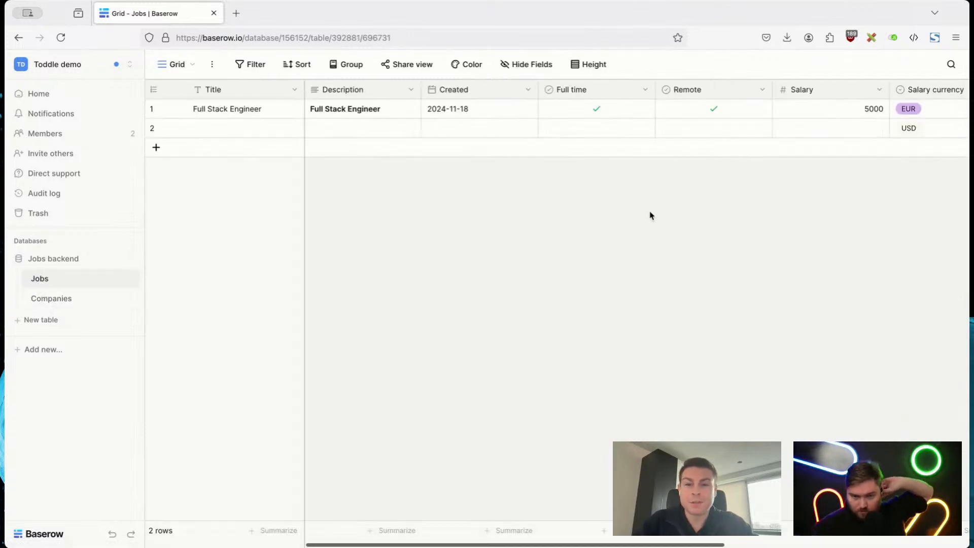
{"action": "scroll", "coordinate": [648, 213], "scroll_direction": "right", "scroll_amount": 10}
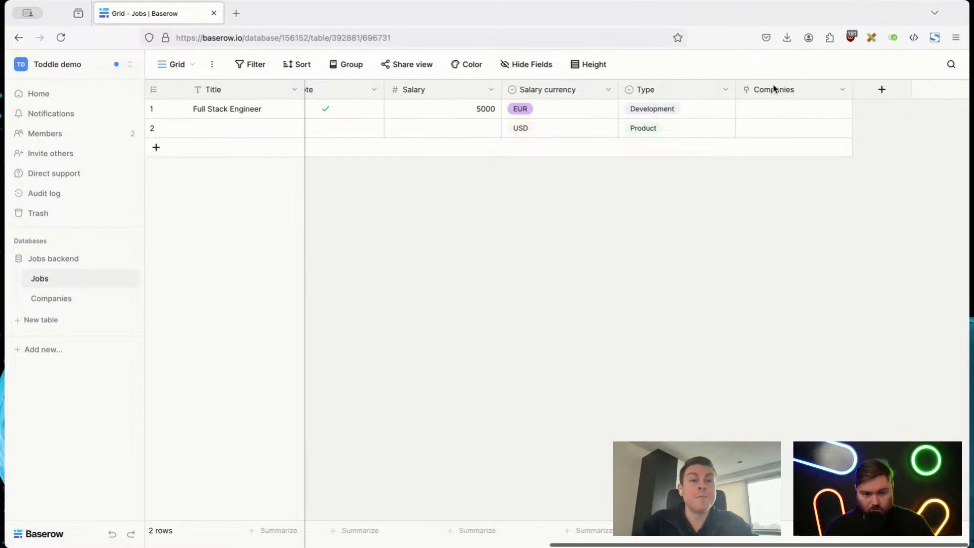
{"action": "left_click", "coordinate": [764, 113]}
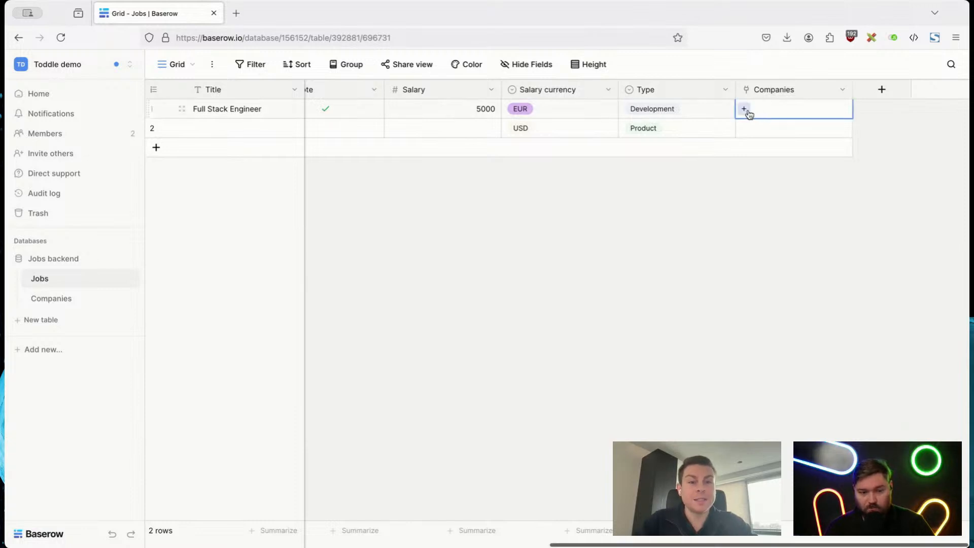
{"action": "left_click", "coordinate": [744, 109]}
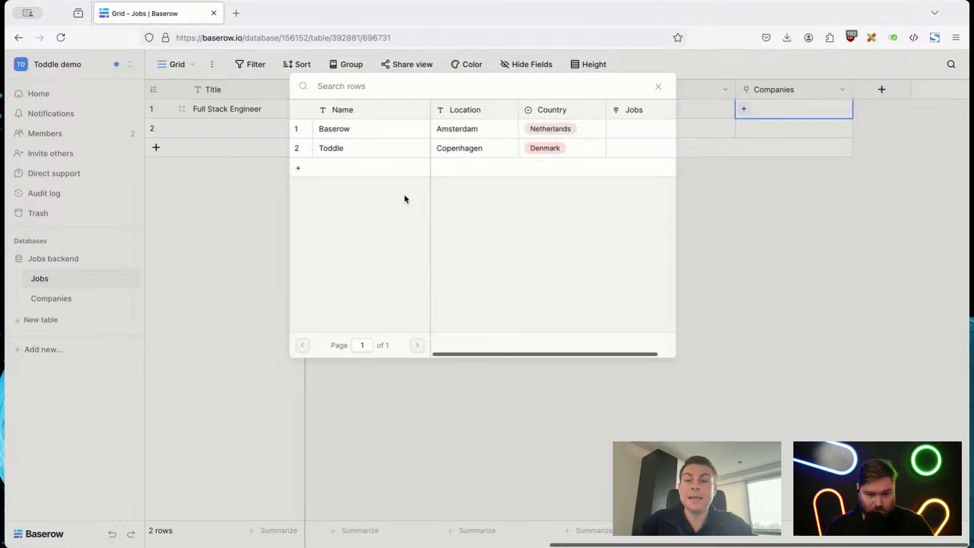
{"action": "left_click", "coordinate": [383, 132]}
{"action": "left_click", "coordinate": [760, 213]}
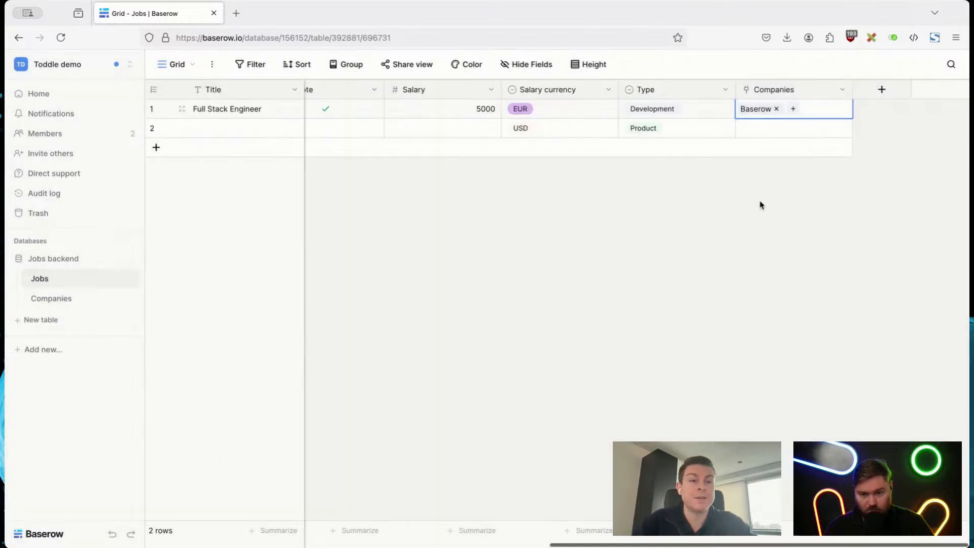
{"action": "left_click", "coordinate": [723, 248]}
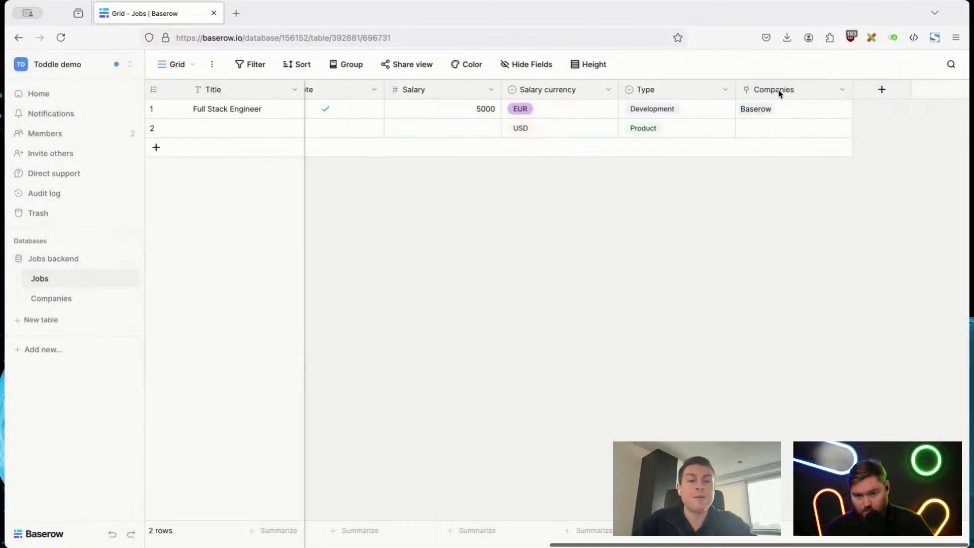
Step: Add a Lookup field named "Country" to the Jobs table that looks up Country through the Companies link
{"action": "left_click", "coordinate": [885, 100]}
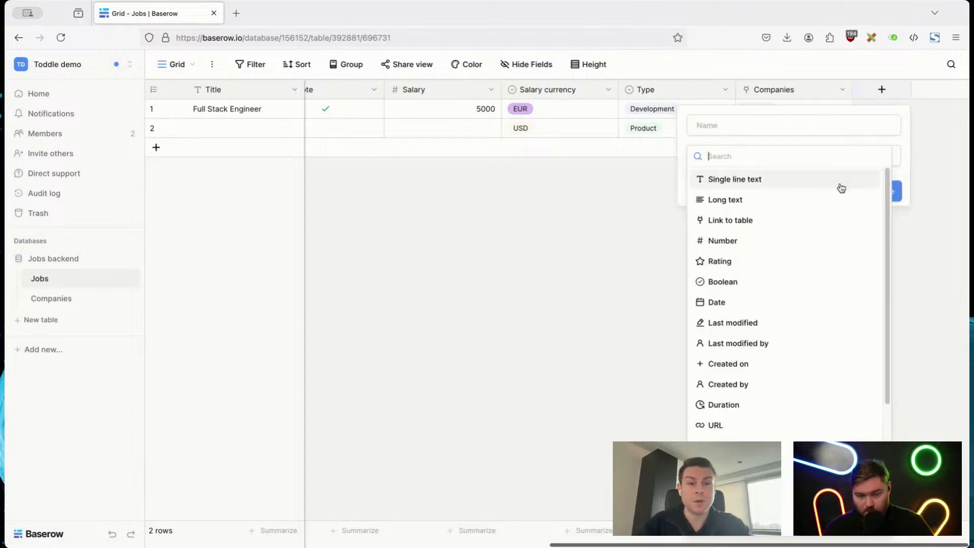
{"action": "type", "text": "look"}
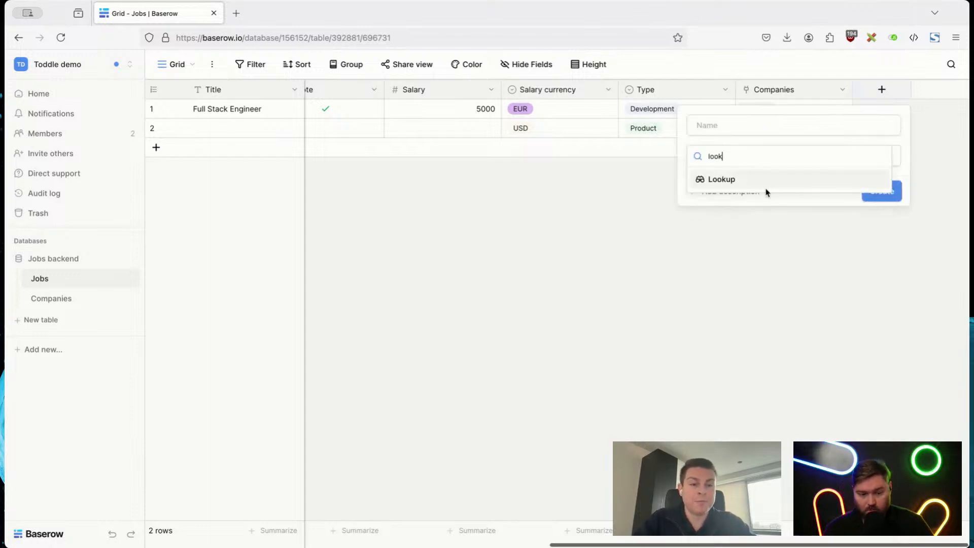
{"action": "left_click", "coordinate": [742, 181]}
{"action": "left_click", "coordinate": [717, 199]}
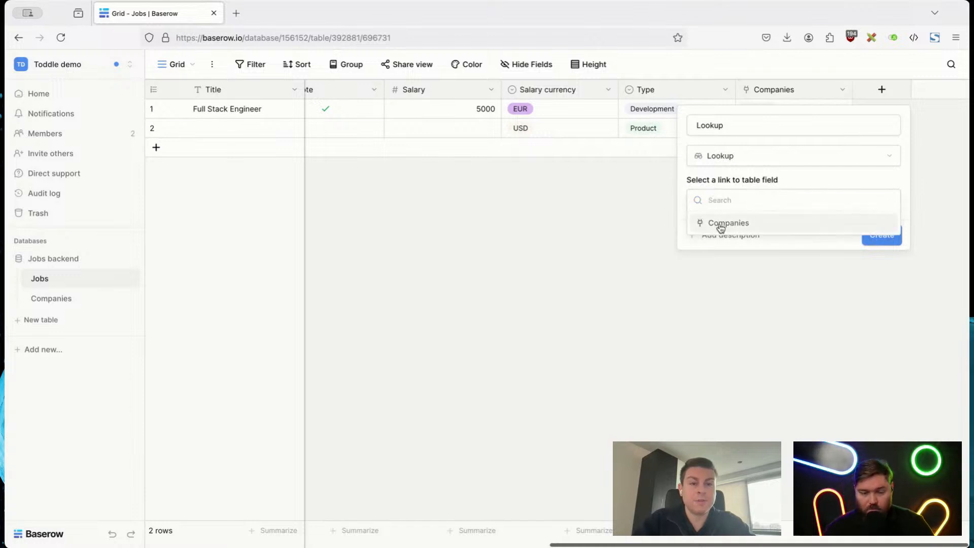
{"action": "left_click", "coordinate": [721, 225]}
{"action": "left_click", "coordinate": [718, 245]}
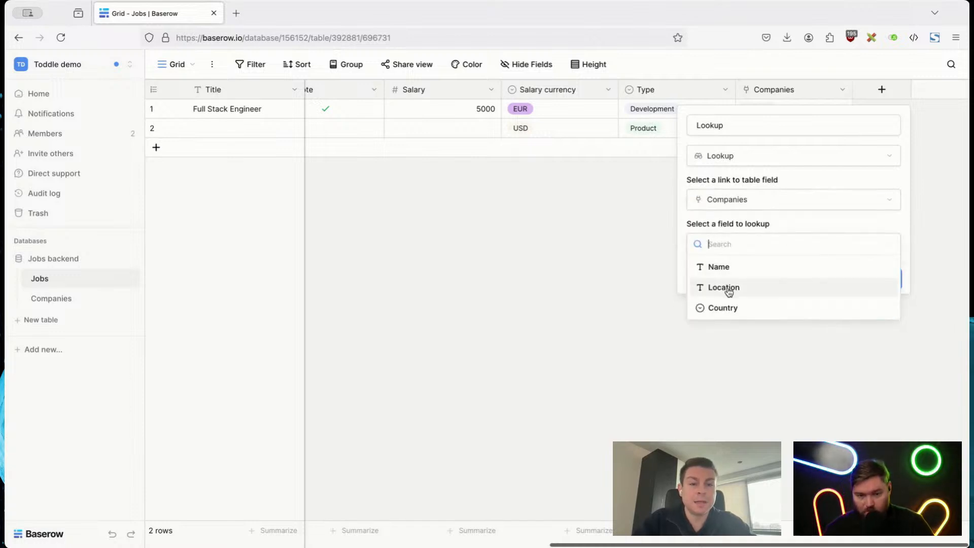
{"action": "left_click", "coordinate": [723, 307]}
{"action": "double_click", "coordinate": [717, 125]}
{"action": "type", "text": "Co"}
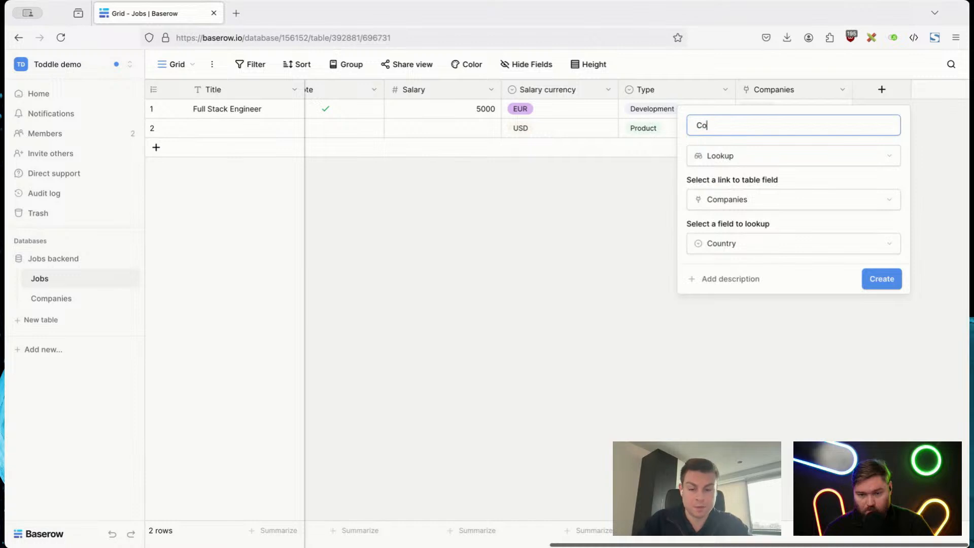
{"action": "type", "text": "untry"}
{"action": "left_click", "coordinate": [883, 281]}
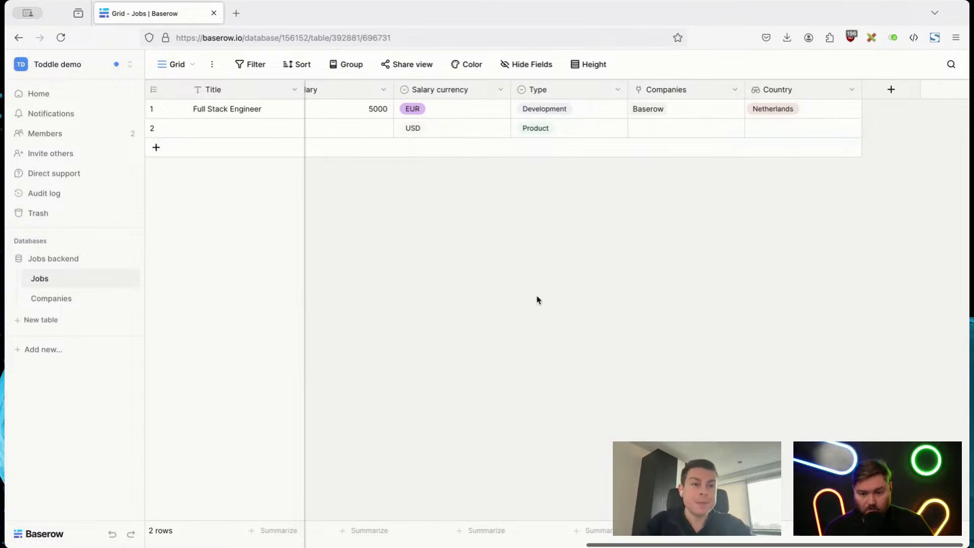
Step: Create a new blank table named "Applicants" in the Jobs backend database
{"action": "left_click", "coordinate": [65, 305]}
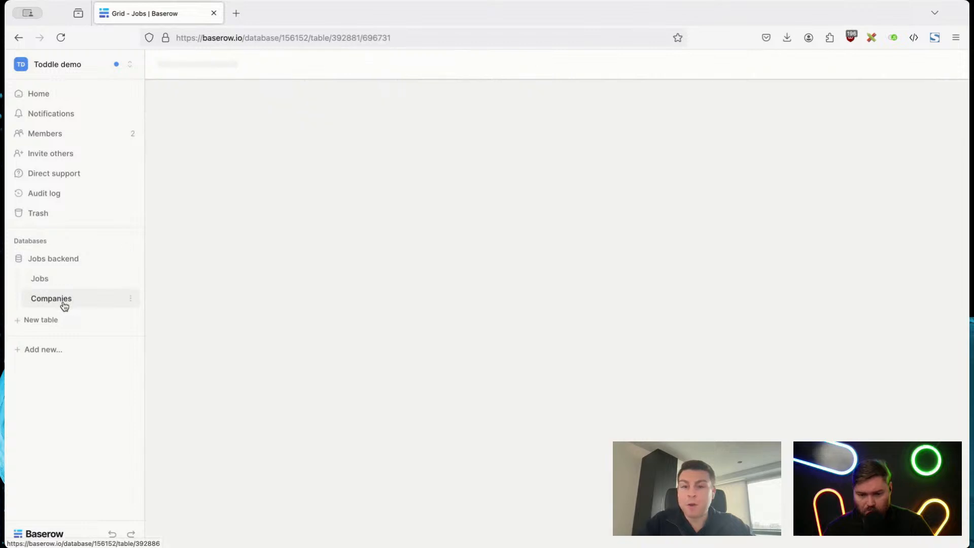
{"action": "left_click", "coordinate": [40, 280]}
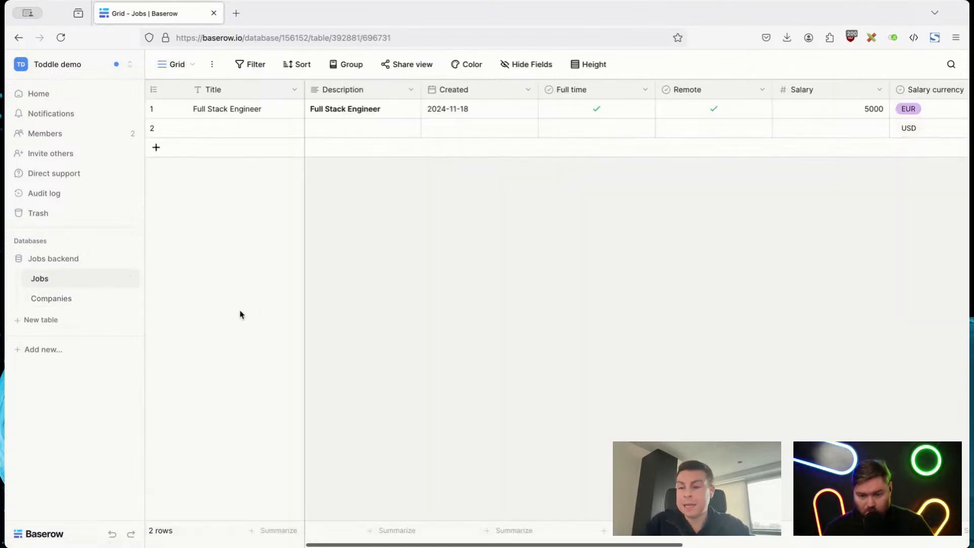
{"action": "left_click", "coordinate": [51, 320]}
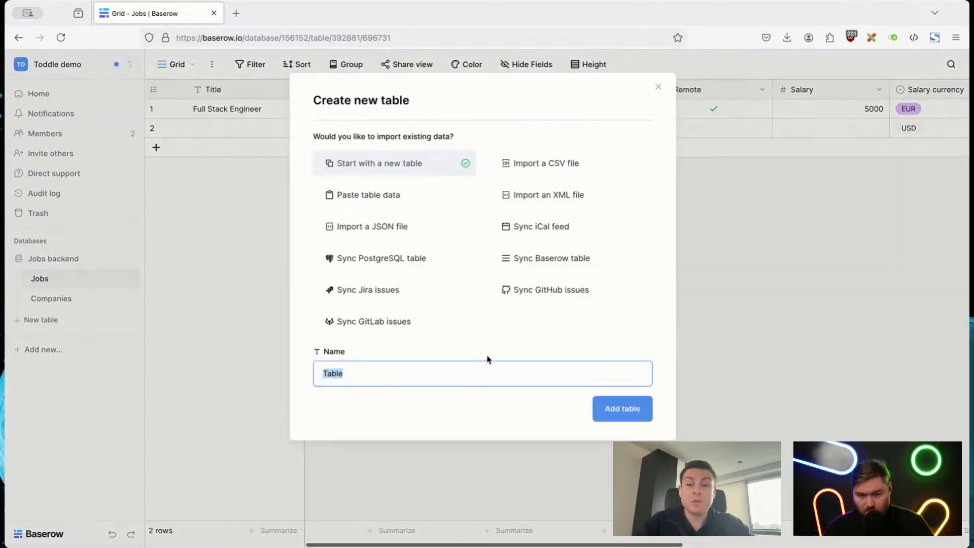
{"action": "type", "text": "Applicac"}
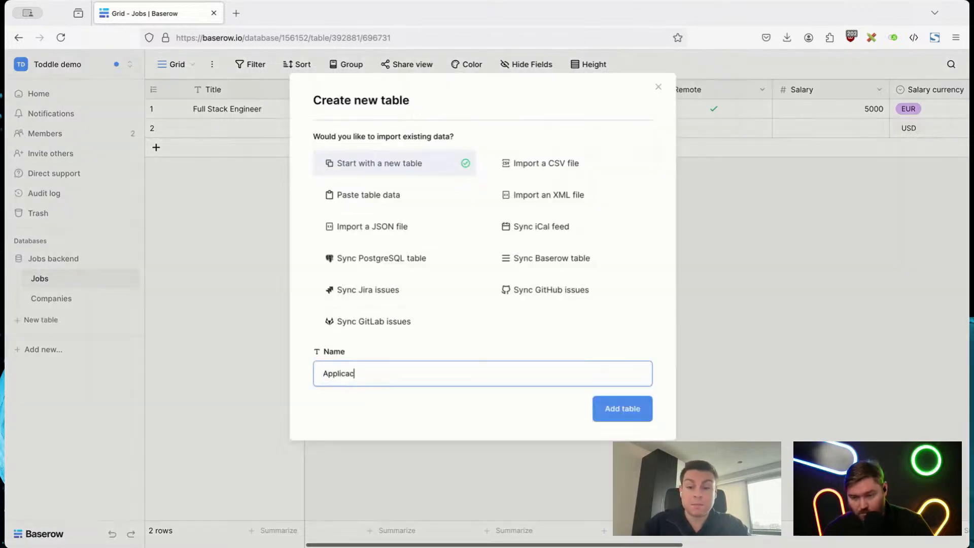
{"action": "key", "text": "ctrl+a"}
{"action": "type", "text": "Applicants"}
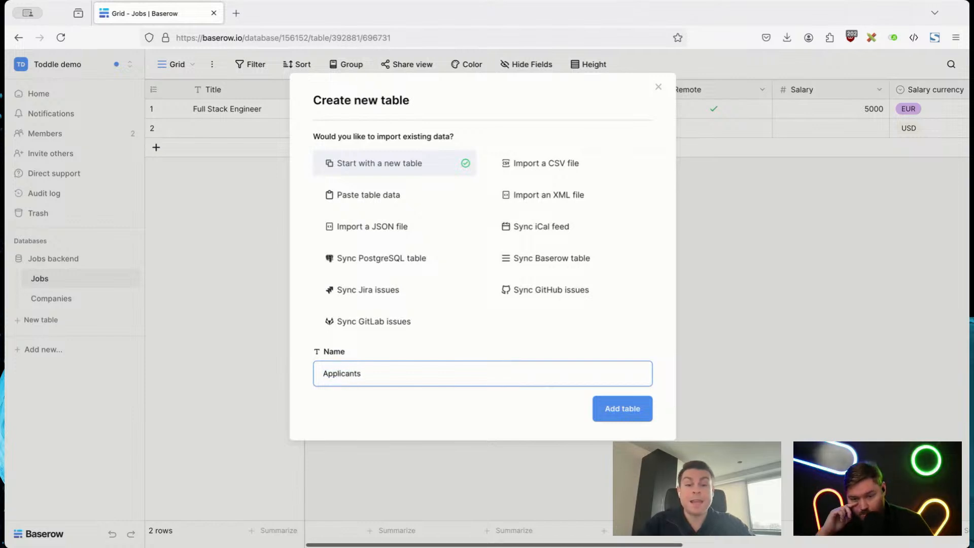
{"action": "left_click", "coordinate": [650, 414]}
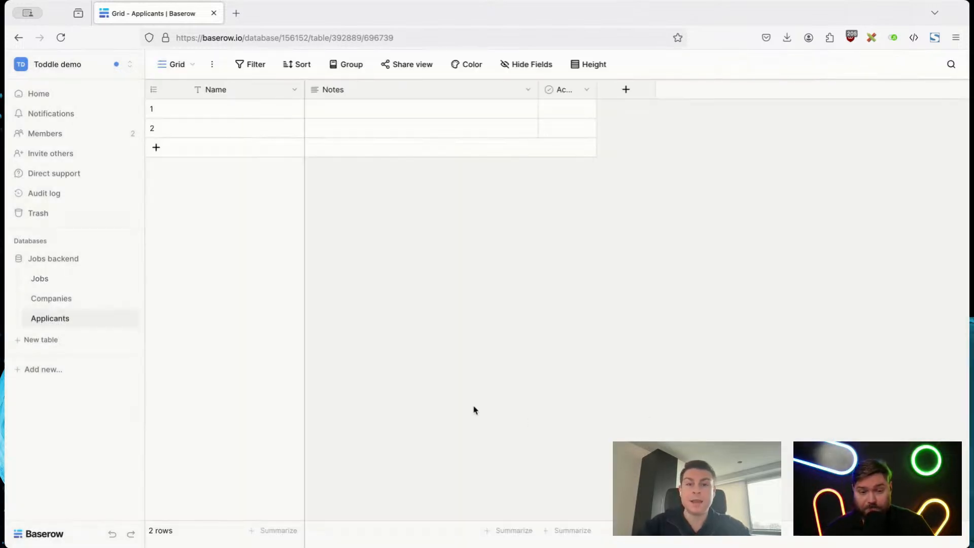
Step: Add a Link to table field to Applicants linking to Jobs, without creating a related field in the linked table
{"action": "left_click", "coordinate": [614, 85]}
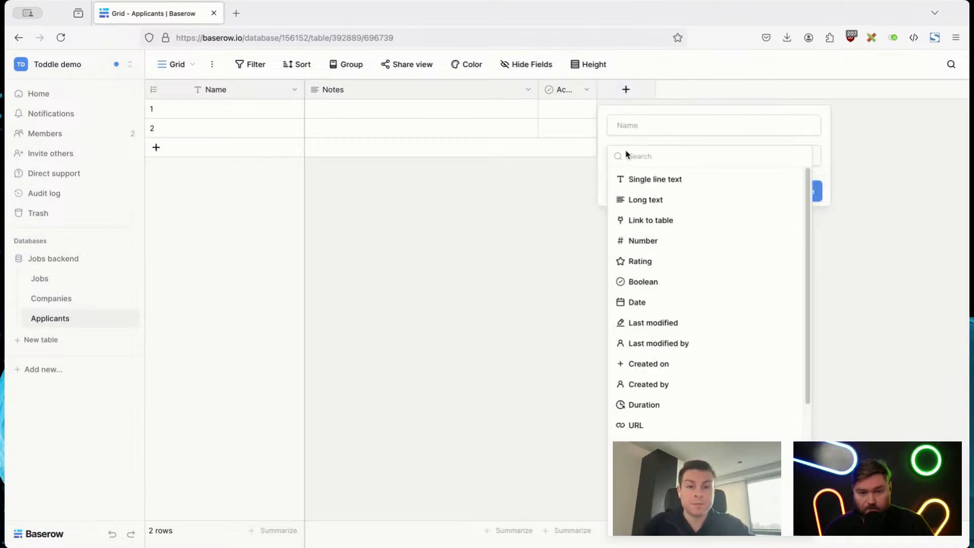
{"action": "type", "text": "link"}
{"action": "left_click", "coordinate": [645, 178]}
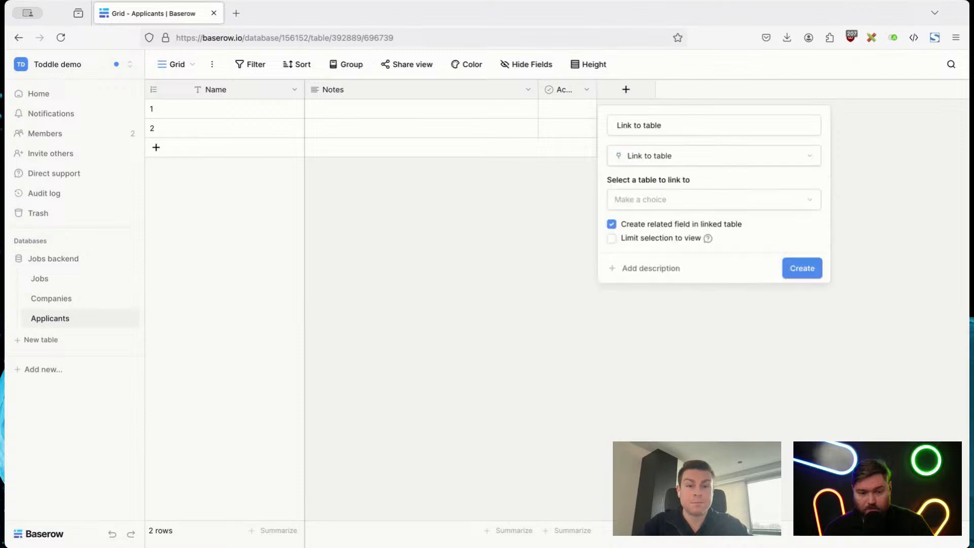
{"action": "left_click", "coordinate": [653, 199]}
{"action": "left_click", "coordinate": [653, 225]}
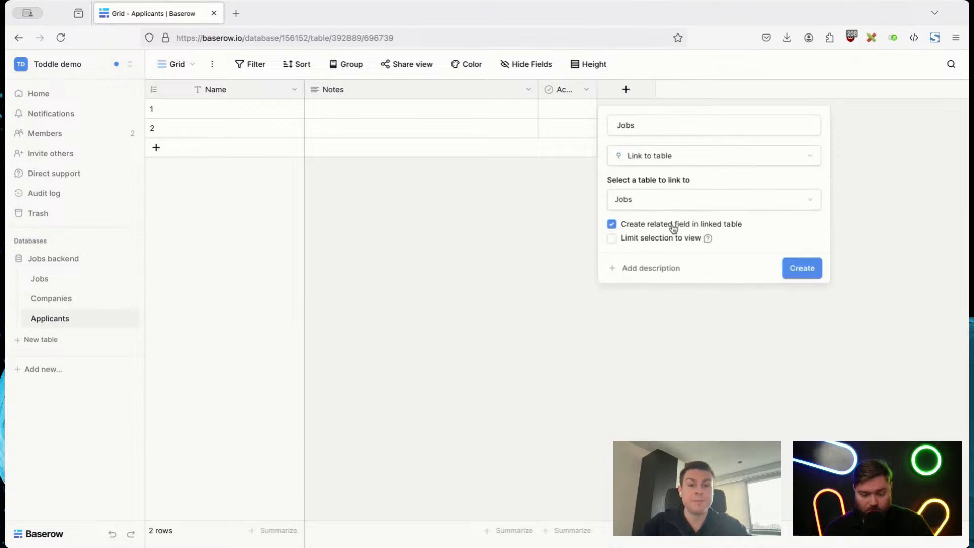
{"action": "left_click", "coordinate": [669, 226]}
{"action": "left_click", "coordinate": [795, 273]}
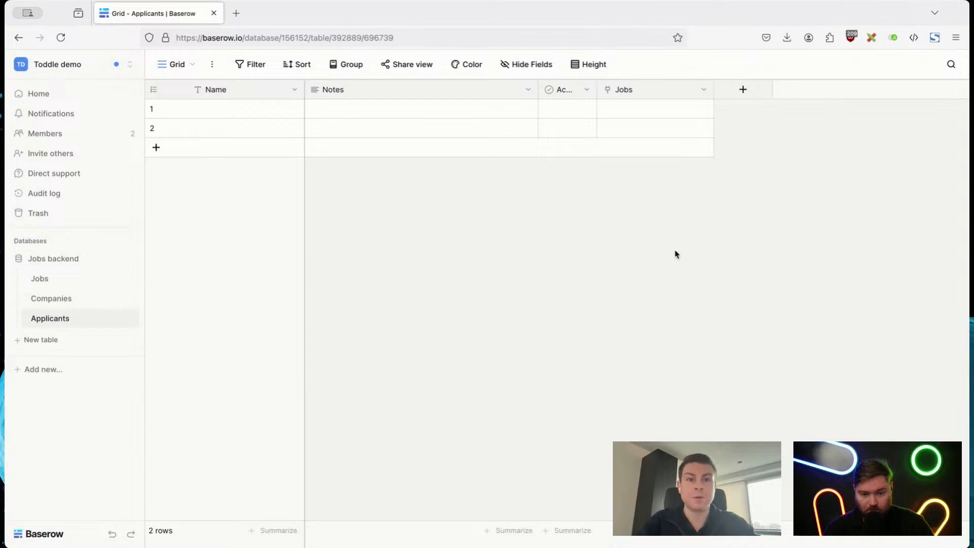
Step: Enter the applicant's full name in the Name cell of the first Applicants row
{"action": "double_click", "coordinate": [280, 110]}
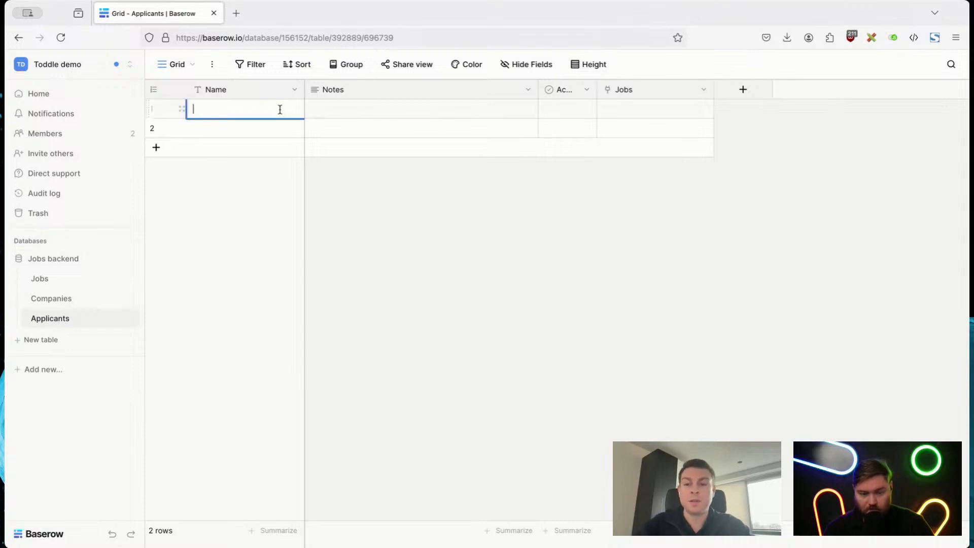
{"action": "key", "text": "Return"}
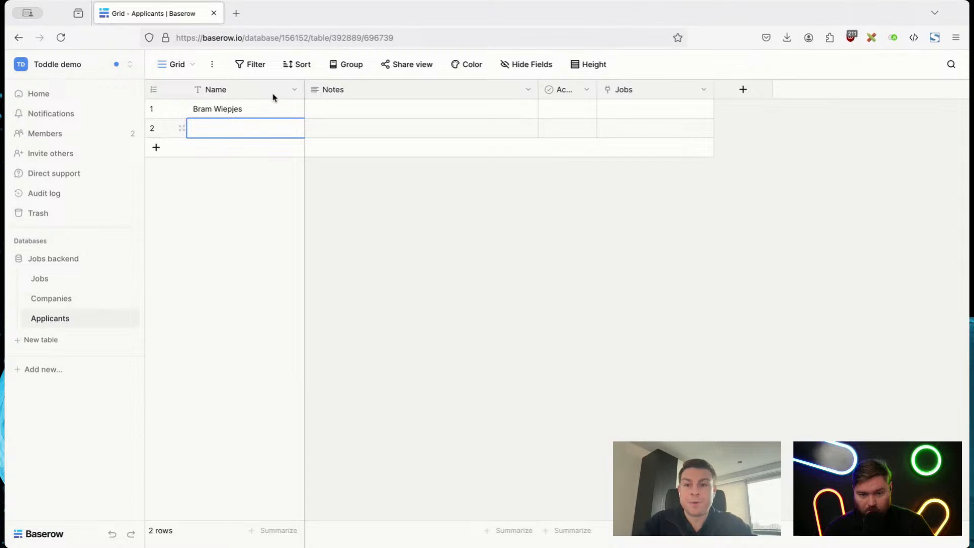
Step: Rename the Applicants table's Name field as "Full name"
{"action": "left_click", "coordinate": [290, 94]}
{"action": "left_click", "coordinate": [272, 131]}
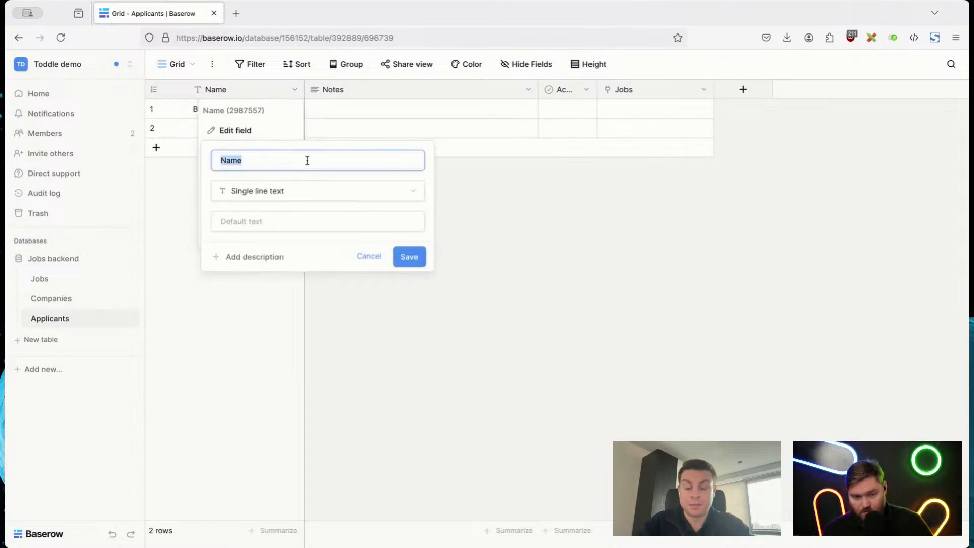
{"action": "type", "text": "Full n"}
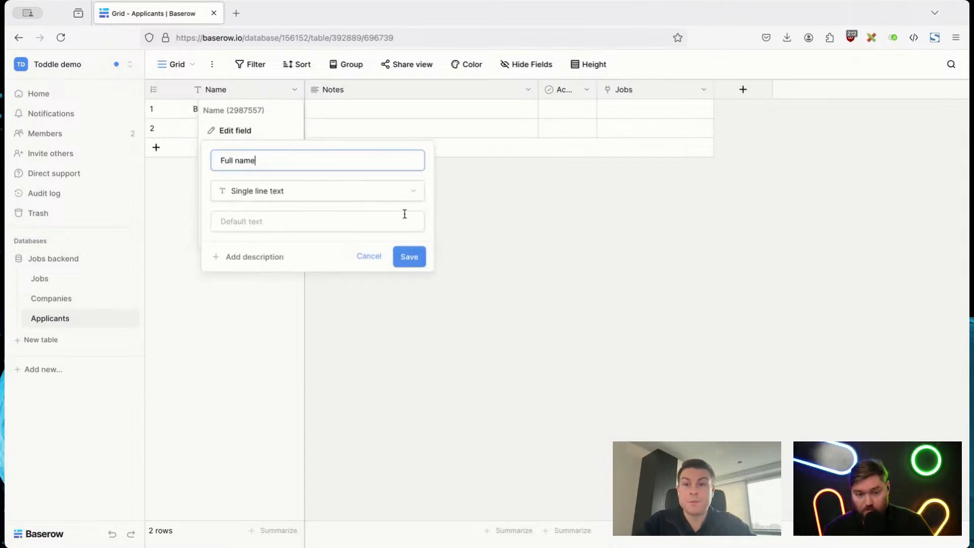
{"action": "left_click", "coordinate": [408, 257]}
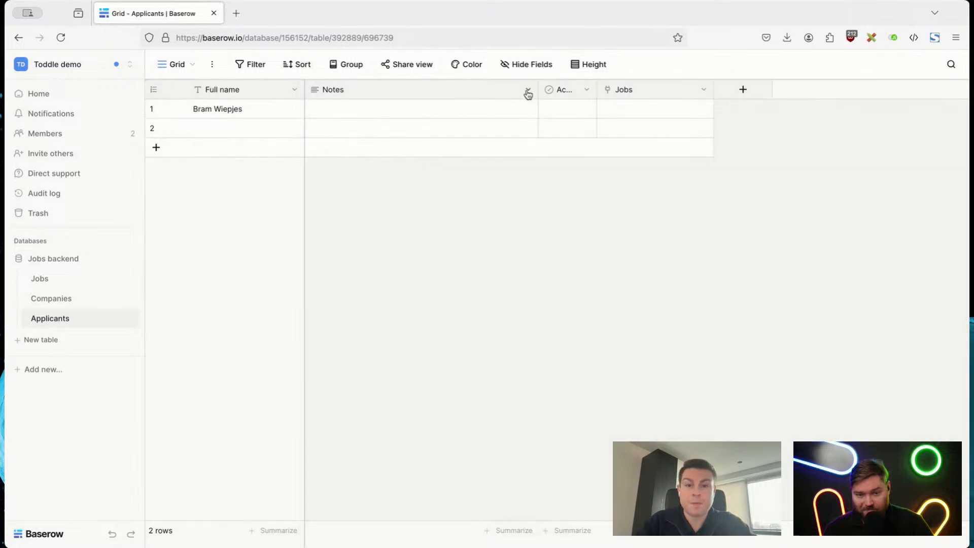
Step: Change the Notes field's type to Email and rename the field as "Email"
{"action": "left_click", "coordinate": [527, 91]}
{"action": "left_click", "coordinate": [485, 132]}
{"action": "left_click", "coordinate": [487, 191]}
{"action": "type", "text": "Email"}
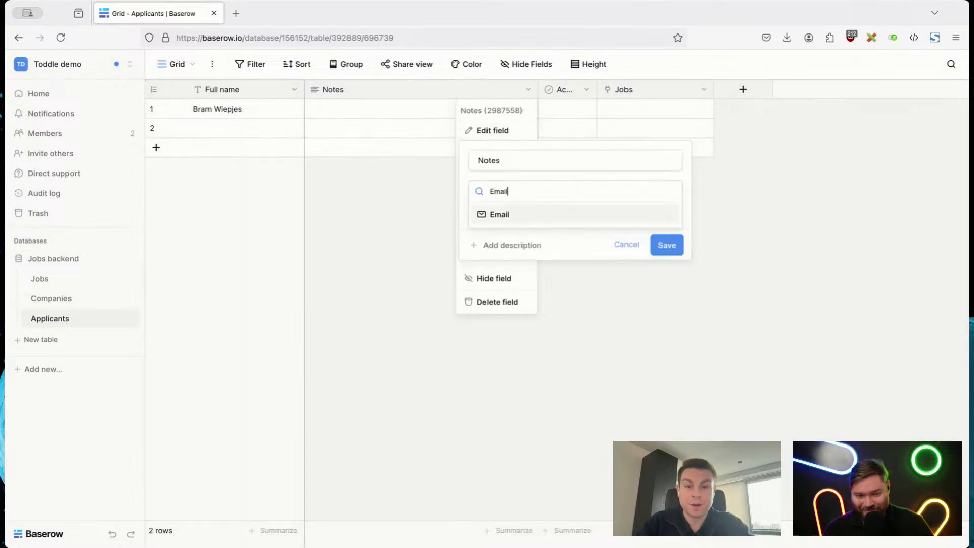
{"action": "key", "text": "Return"}
{"action": "double_click", "coordinate": [524, 158]}
{"action": "type", "text": "Email"}
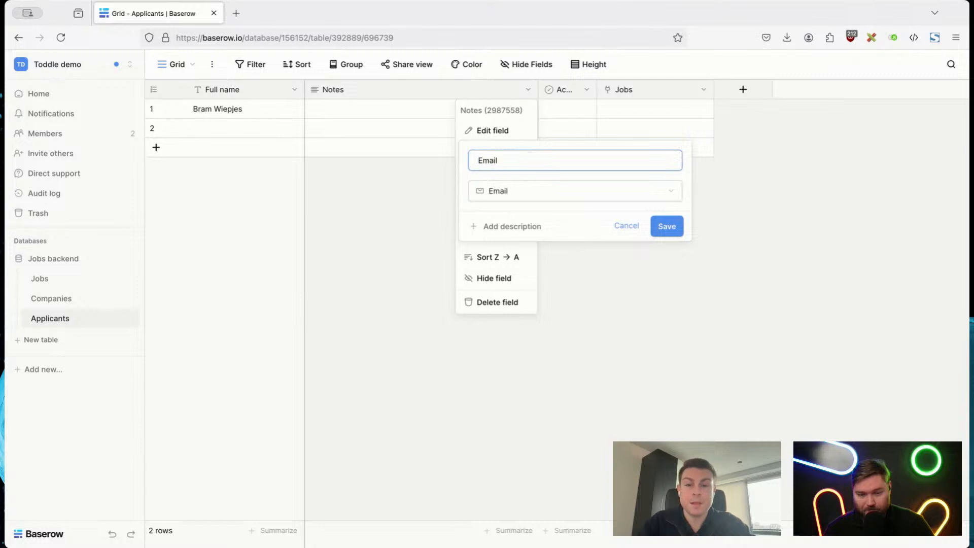
{"action": "key", "text": "Return"}
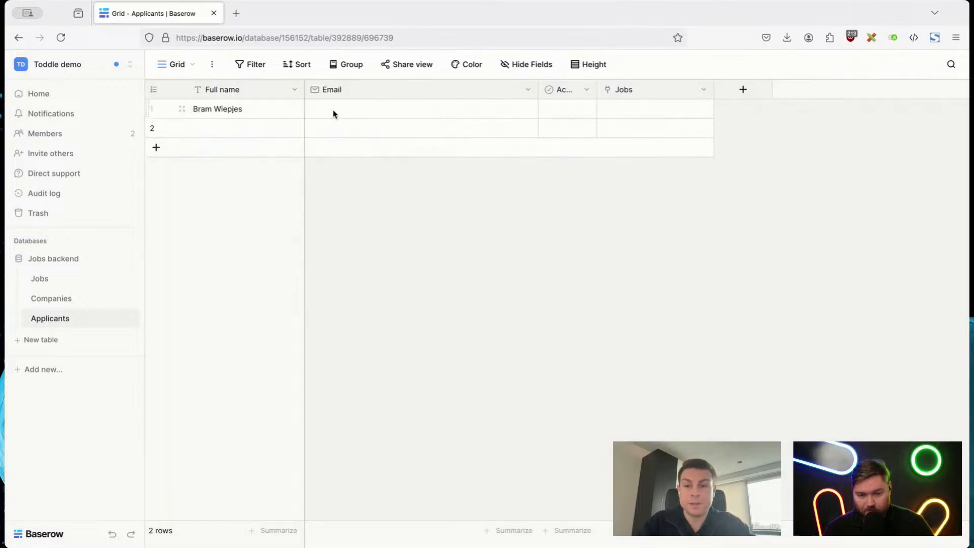
Step: Enter the applicant's email address in the Email cell of the first Applicants row
{"action": "left_click", "coordinate": [333, 110]}
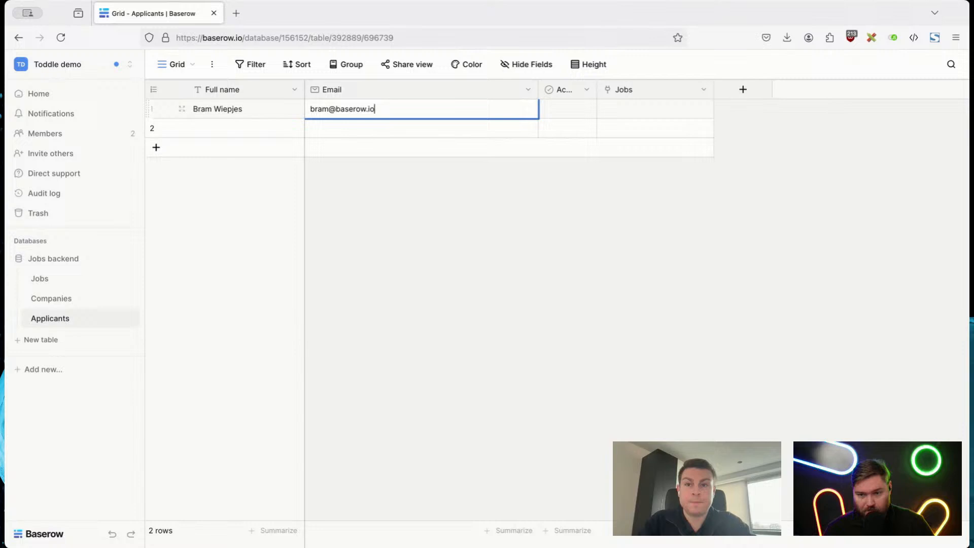
{"action": "left_click", "coordinate": [481, 269]}
Step: Change the Active field's type to Long text and rename the field as "Notes"
{"action": "left_click", "coordinate": [587, 89]}
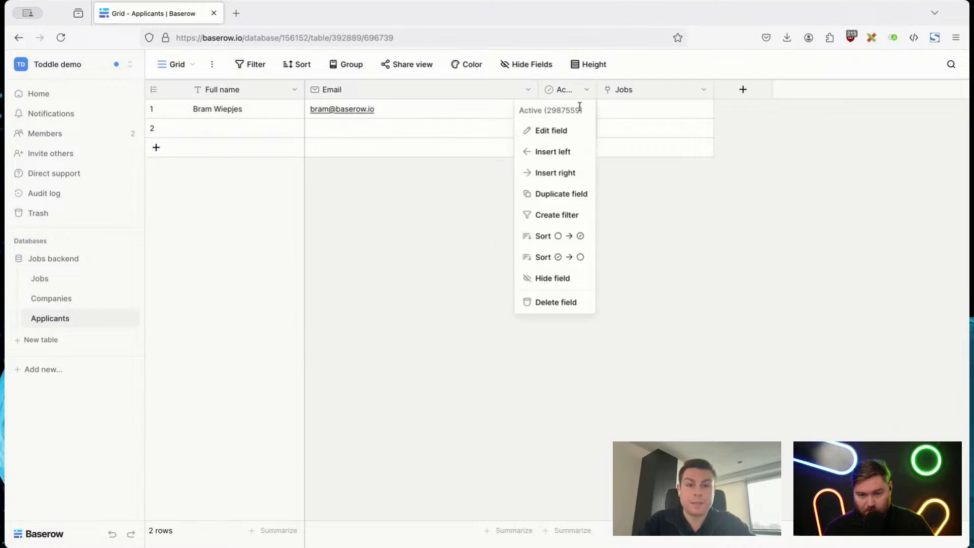
{"action": "left_click", "coordinate": [558, 130]}
{"action": "left_click", "coordinate": [558, 191]}
{"action": "type", "text": "Notes"}
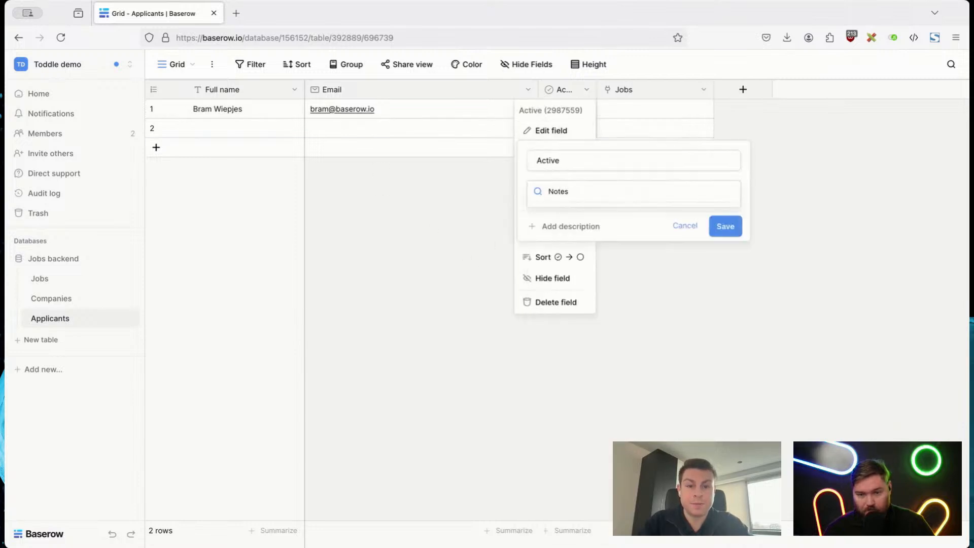
{"action": "key", "text": "super+a"}
{"action": "type", "text": "Long"}
{"action": "key", "text": "Return"}
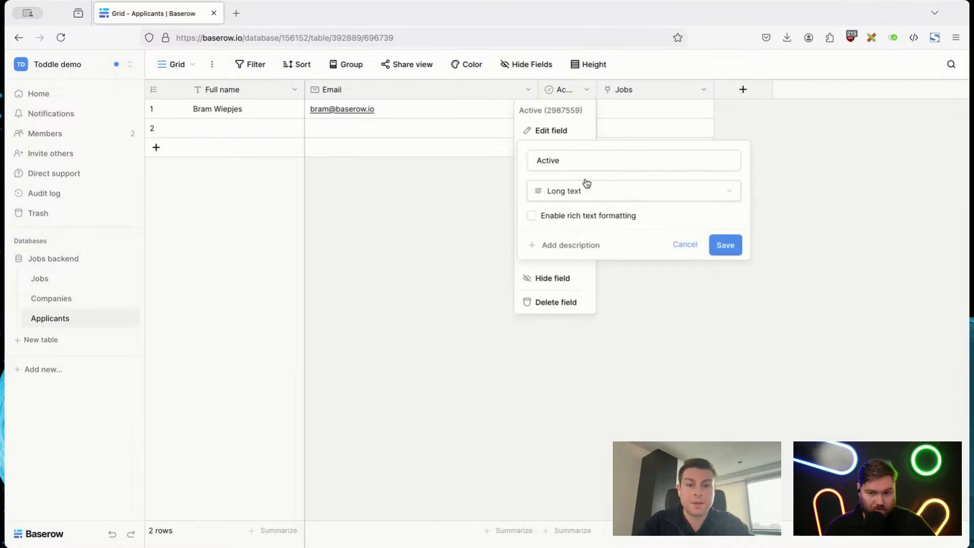
{"action": "left_click", "coordinate": [594, 165]}
{"action": "key", "text": "super+a"}
{"action": "type", "text": "Notes"}
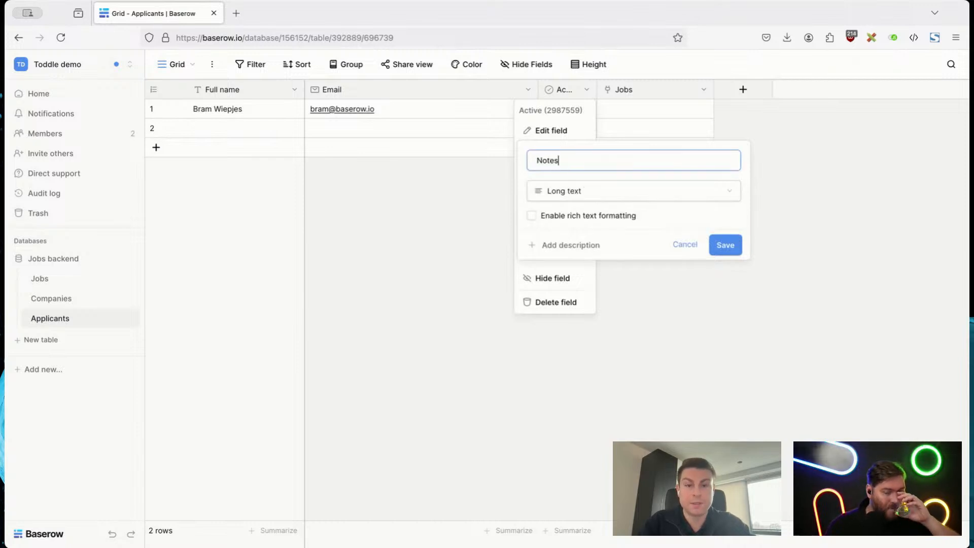
{"action": "left_click", "coordinate": [727, 249]}
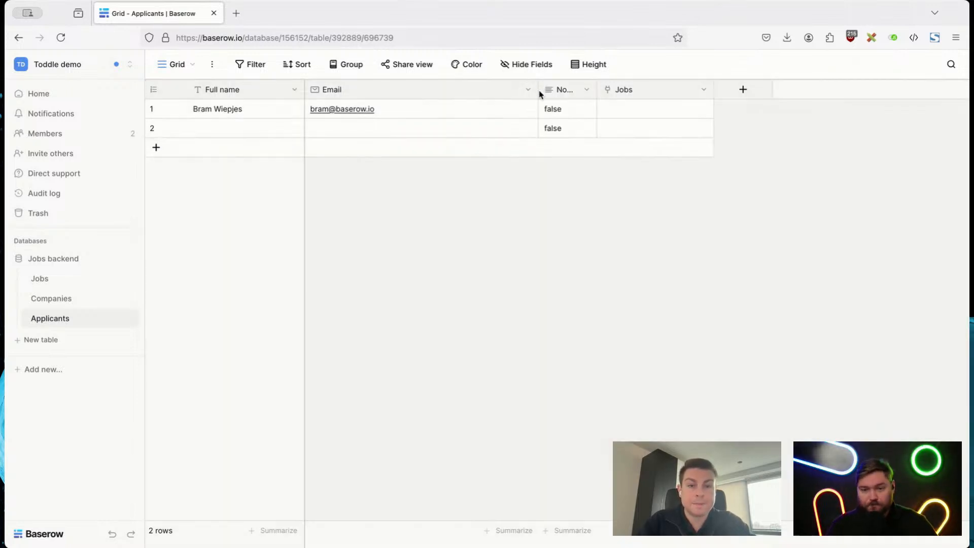
Step: Narrow the Email column and widen the Notes column so its name fits
{"action": "left_click_drag", "start_coordinate": [533, 91], "coordinate": [443, 90]}
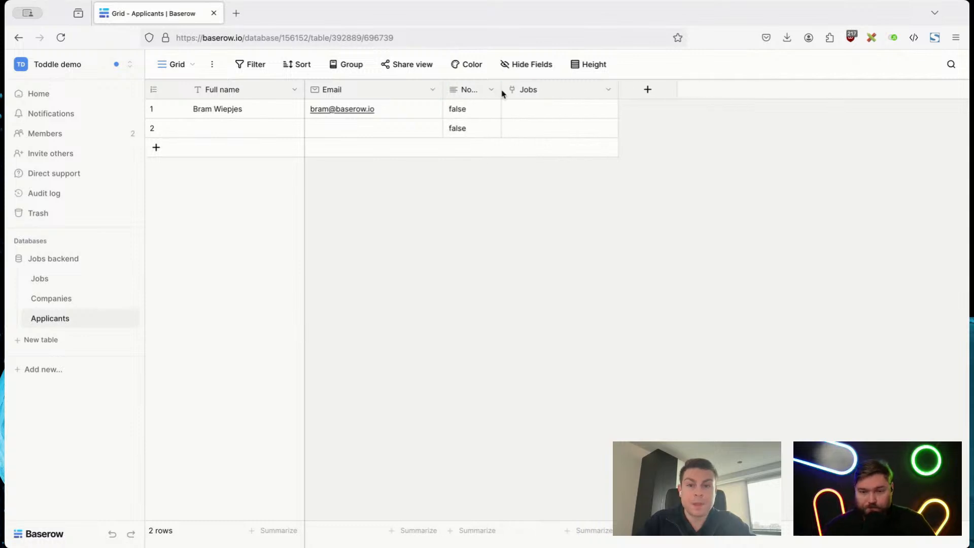
{"action": "left_click_drag", "start_coordinate": [503, 92], "coordinate": [541, 91]}
Step: Start a new Single select field named "Stage" in the Applicants table
{"action": "left_click", "coordinate": [682, 94]}
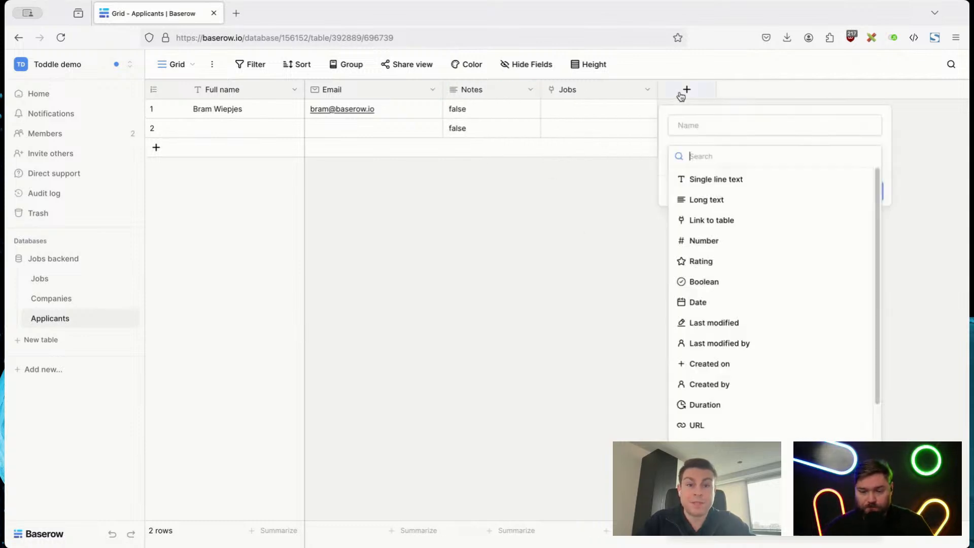
{"action": "type", "text": "si"}
{"action": "key", "text": "BackSpace"}
{"action": "key", "text": "BackSpace"}
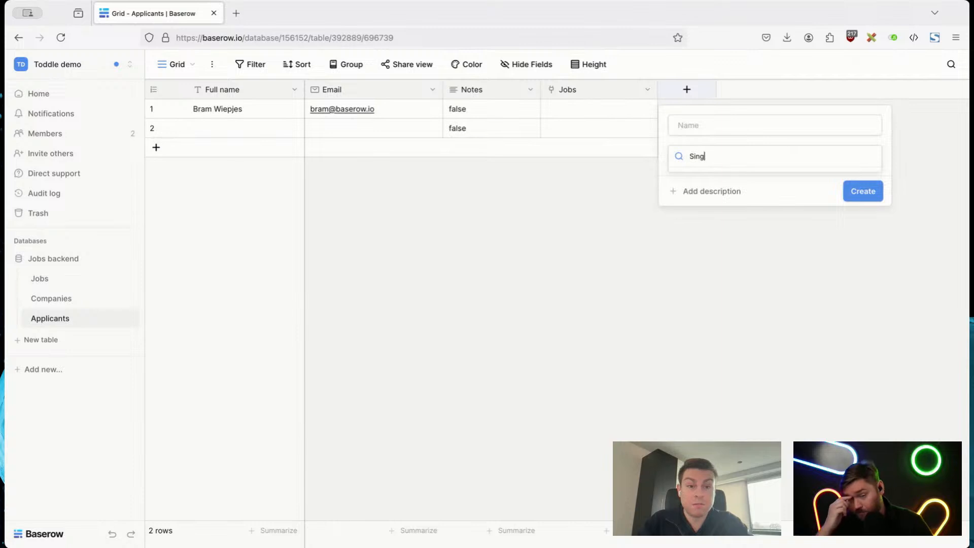
{"action": "key", "text": "Down"}
{"action": "key", "text": "Down"}
{"action": "key", "text": "Return"}
{"action": "double_click", "coordinate": [752, 128]}
{"action": "type", "text": "Single S"}
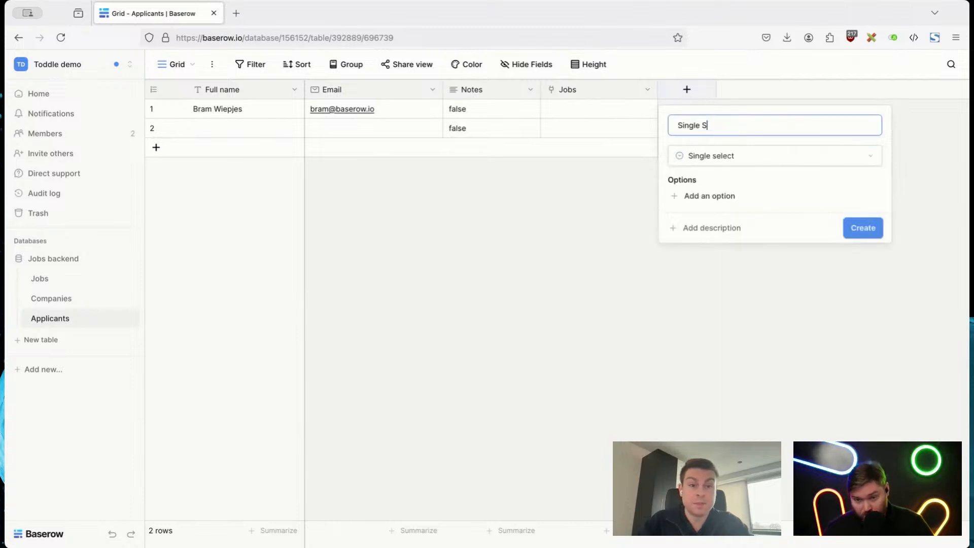
{"action": "key", "text": "super+a"}
{"action": "type", "text": "Stage"}
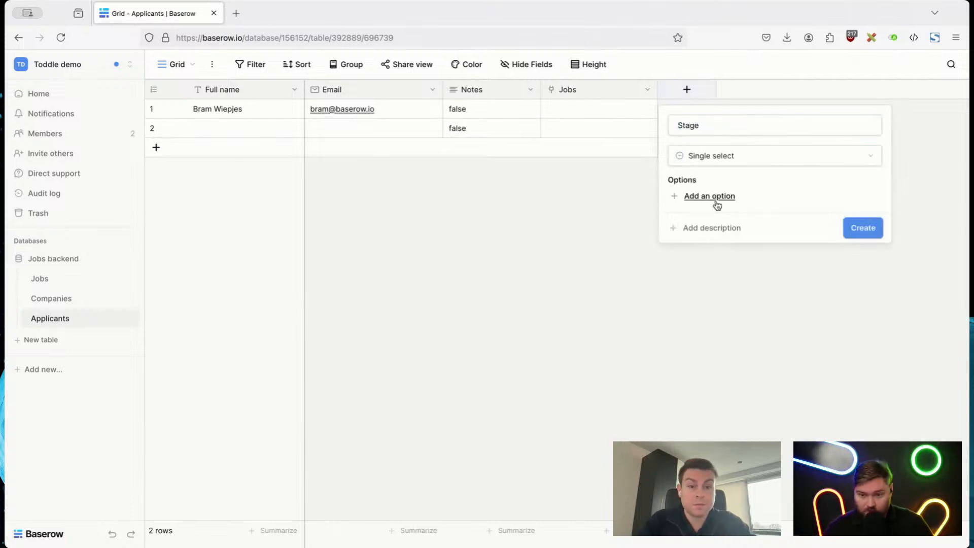
Step: Add four select options to the Stage field and name the first two "Applied" and "Intro scheduled"
{"action": "left_click", "coordinate": [713, 196]}
{"action": "left_click", "coordinate": [703, 227]}
{"action": "left_click", "coordinate": [704, 256]}
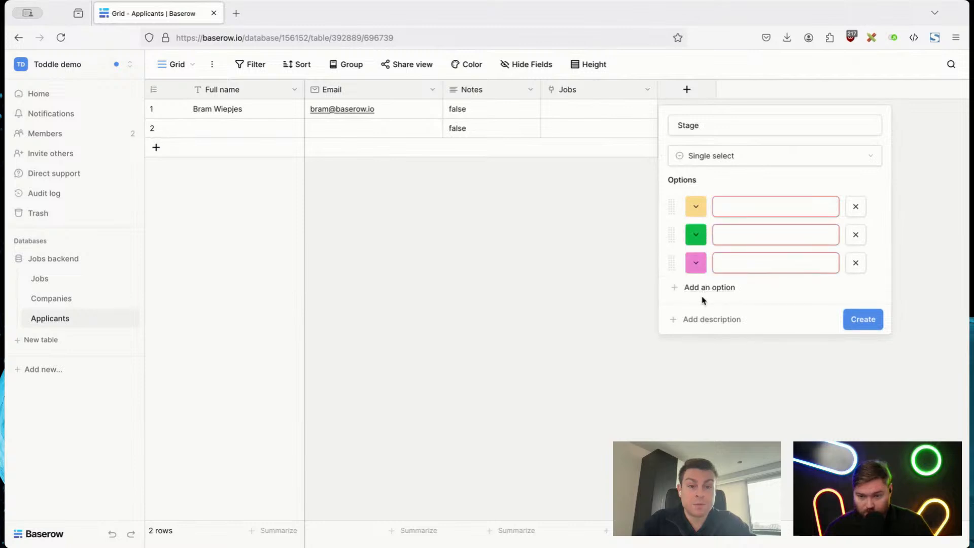
{"action": "left_click", "coordinate": [707, 287]}
{"action": "key", "text": "super+Tab"}
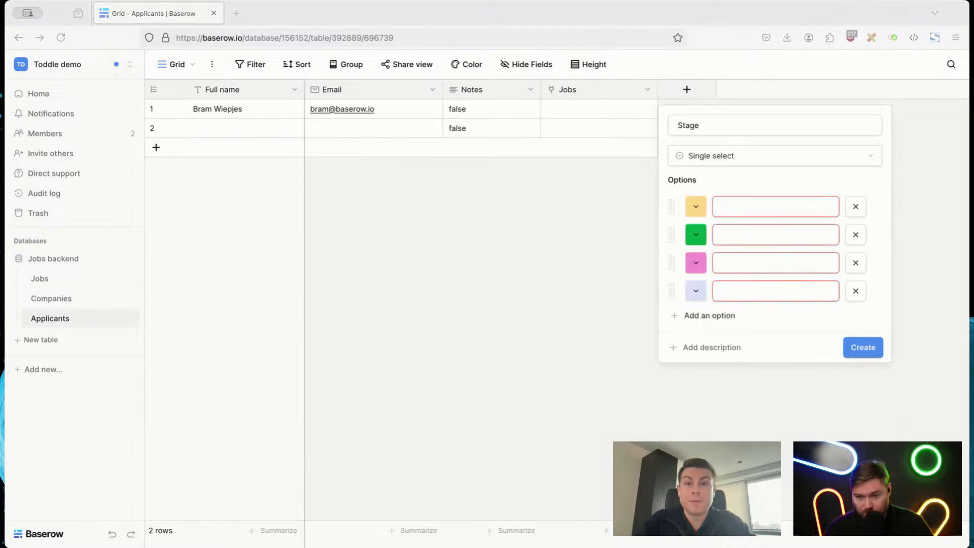
{"action": "key", "text": "super+Tab"}
{"action": "left_click", "coordinate": [739, 199]}
{"action": "type", "text": "Applied"}
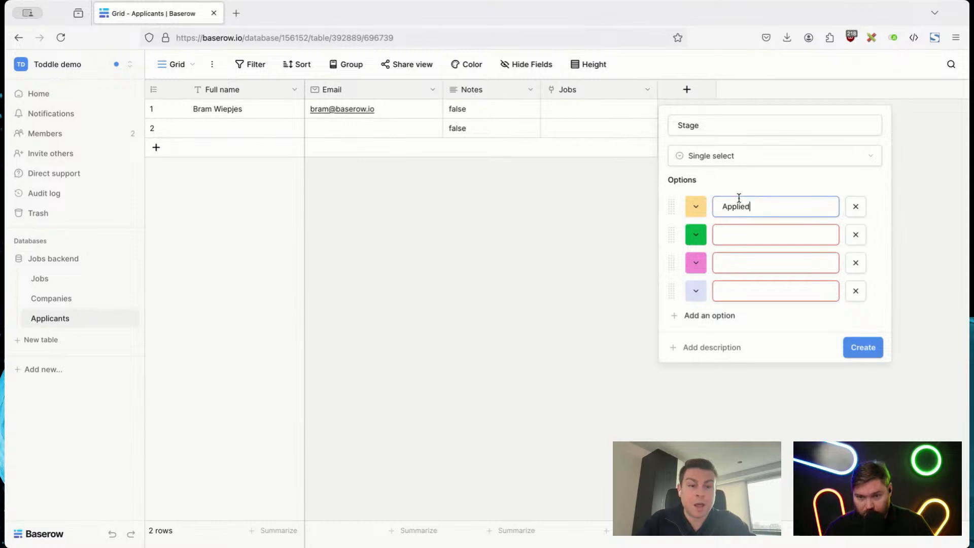
{"action": "key", "text": "super+Tab"}
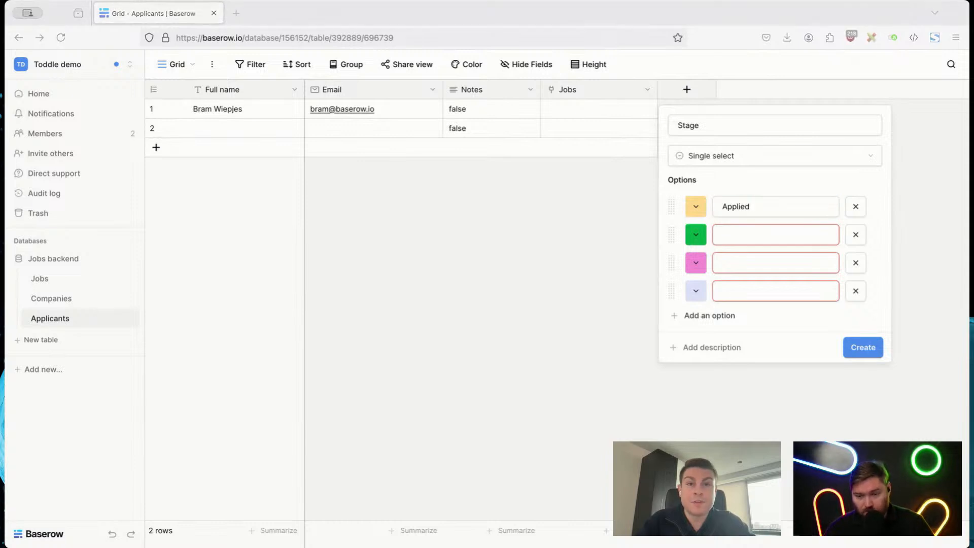
{"action": "left_click", "coordinate": [728, 235]}
{"action": "type", "text": "Intro scheduled"}
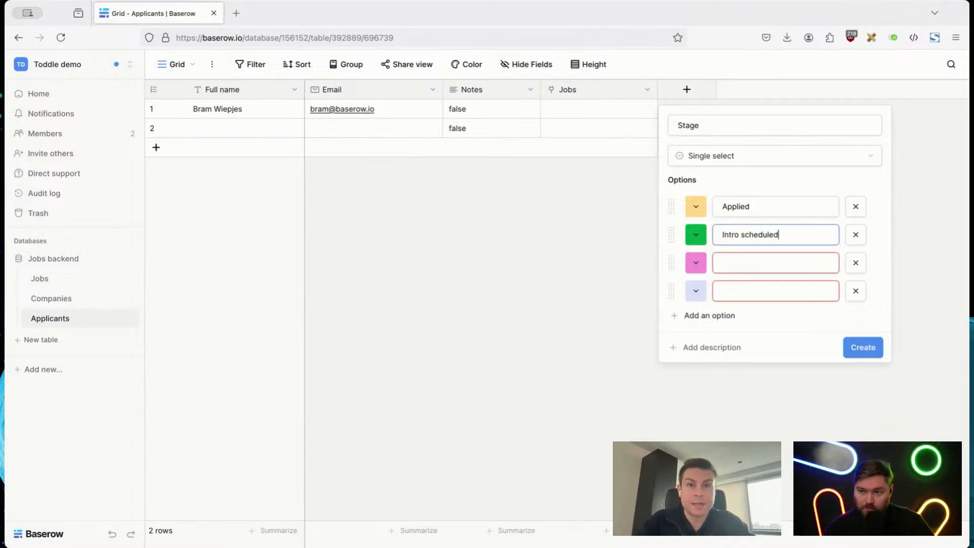
Step: Name the remaining Stage options "Interview scheduled" and "Rejected", and add a fifth option "Hired"
{"action": "key", "text": "super+Tab"}
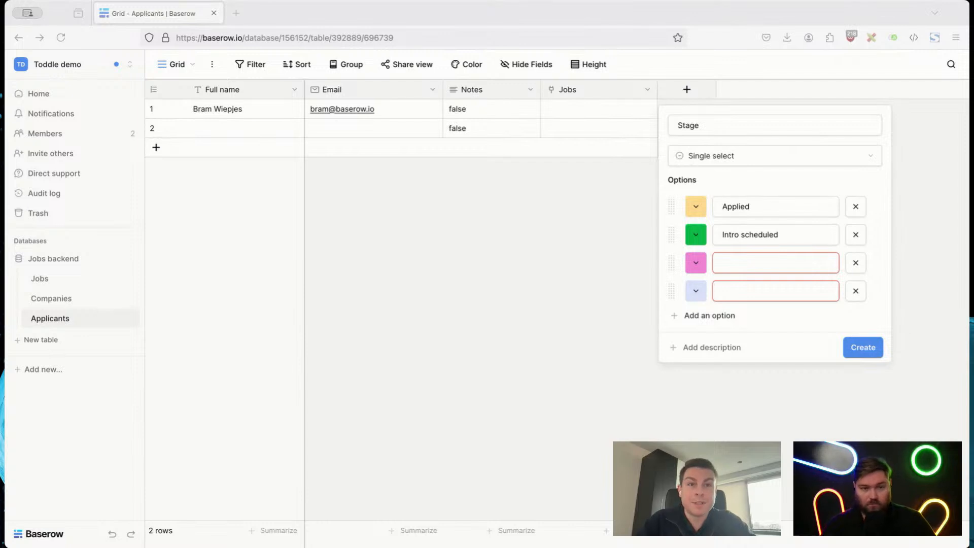
{"action": "left_click", "coordinate": [748, 259]}
{"action": "type", "text": "Interview scheduled"}
{"action": "left_click", "coordinate": [742, 290]}
{"action": "type", "text": "Re"}
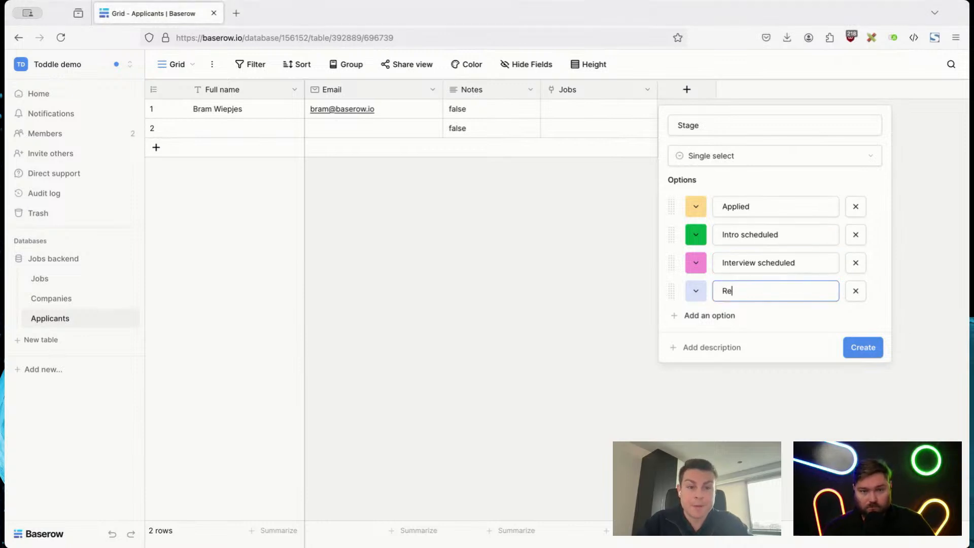
{"action": "type", "text": "jected"}
{"action": "left_click", "coordinate": [724, 318]}
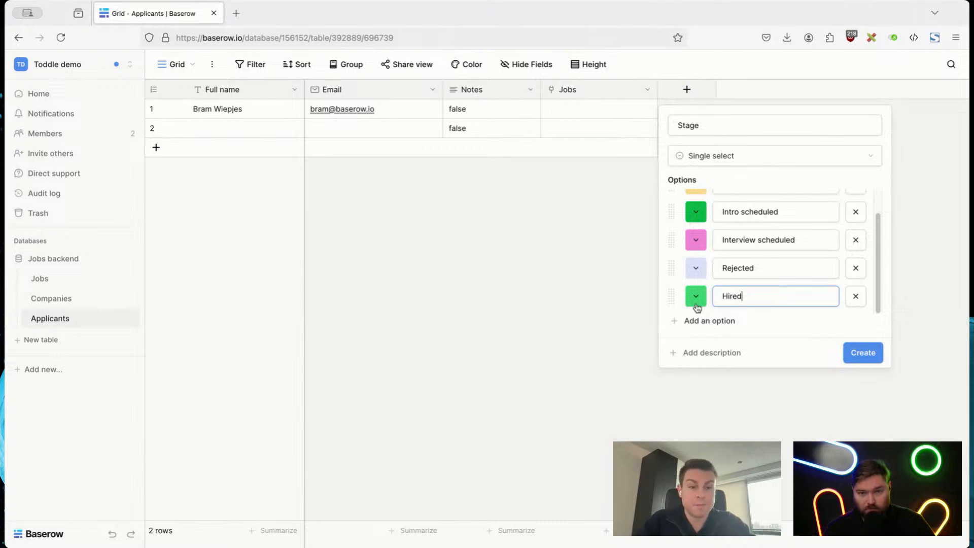
Step: Change the "Intro scheduled" option's colour to a very pale cream and create the Stage field
{"action": "left_click", "coordinate": [696, 216]}
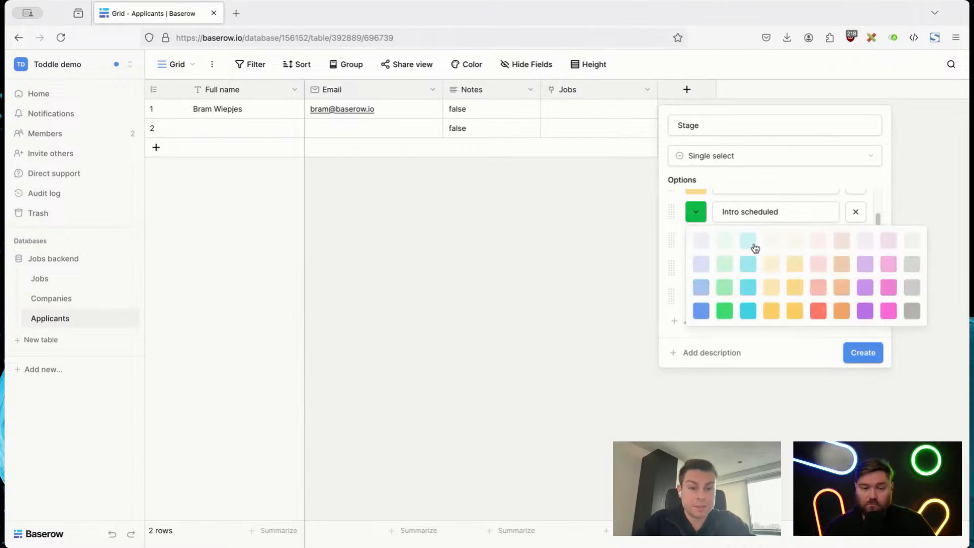
{"action": "left_click", "coordinate": [767, 248]}
{"action": "left_click", "coordinate": [862, 357]}
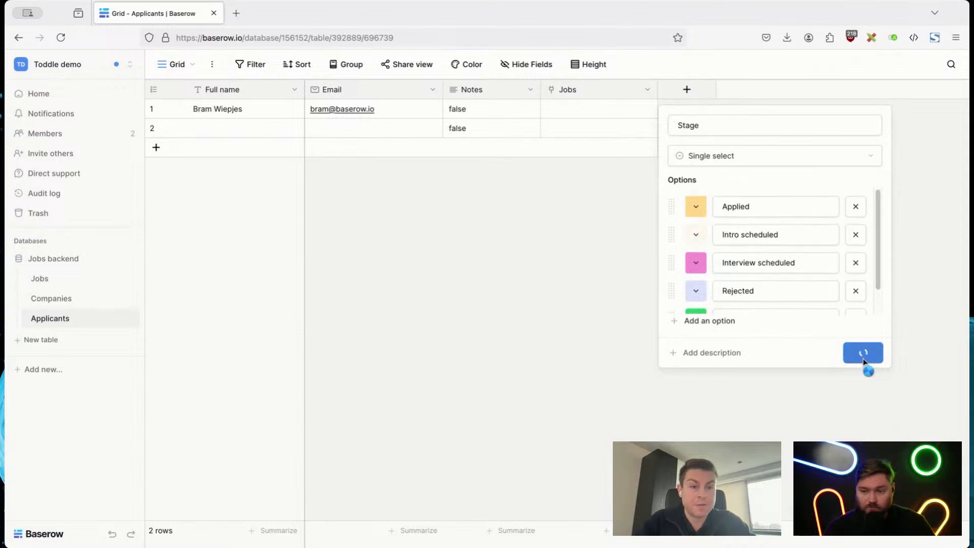
Step: Set the first applicant's Stage to "Applied"
{"action": "left_click", "coordinate": [687, 115]}
{"action": "key", "text": "Return"}
{"action": "key", "text": "Return"}
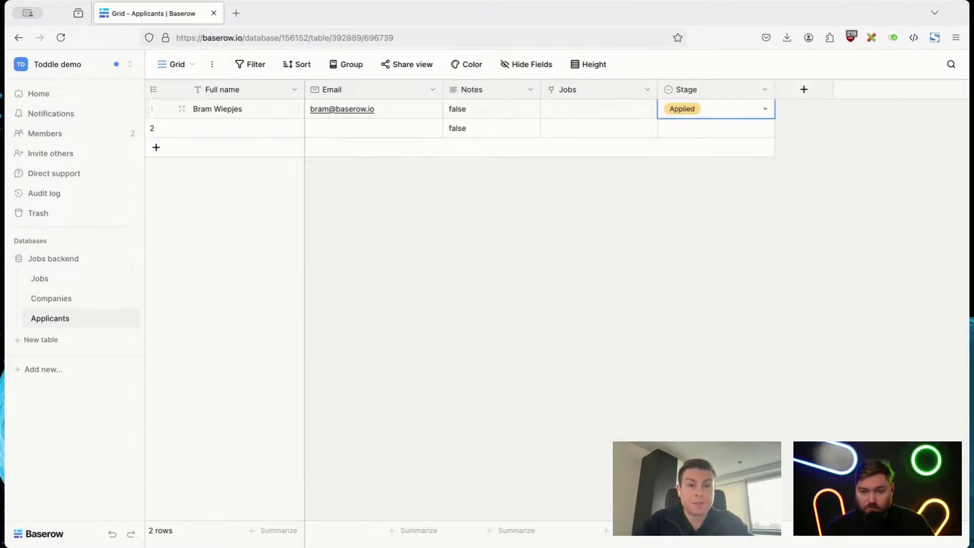
{"action": "left_click", "coordinate": [726, 248]}
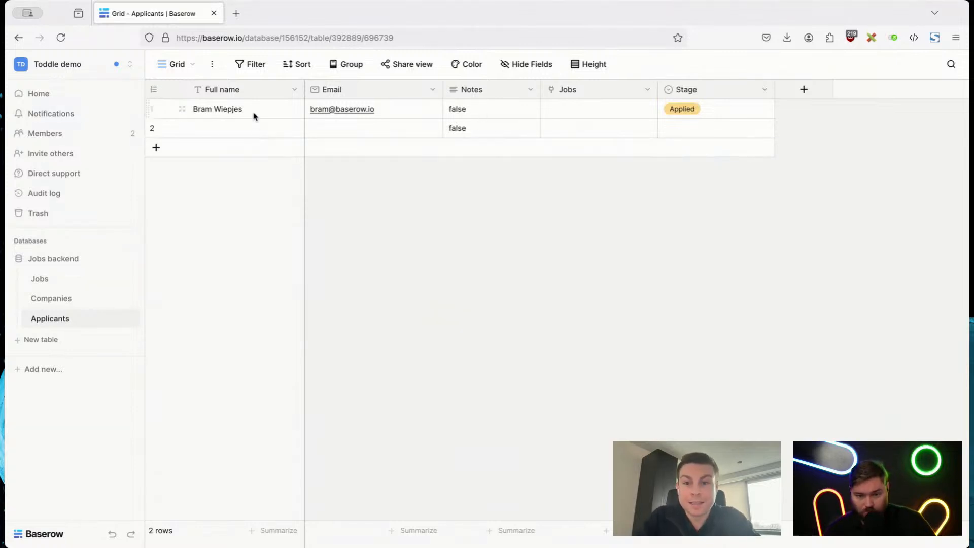
Step: Link the first applicant's Jobs cell to the "Full Stack Engineer" job
{"action": "left_click", "coordinate": [563, 107]}
{"action": "left_click", "coordinate": [550, 108]}
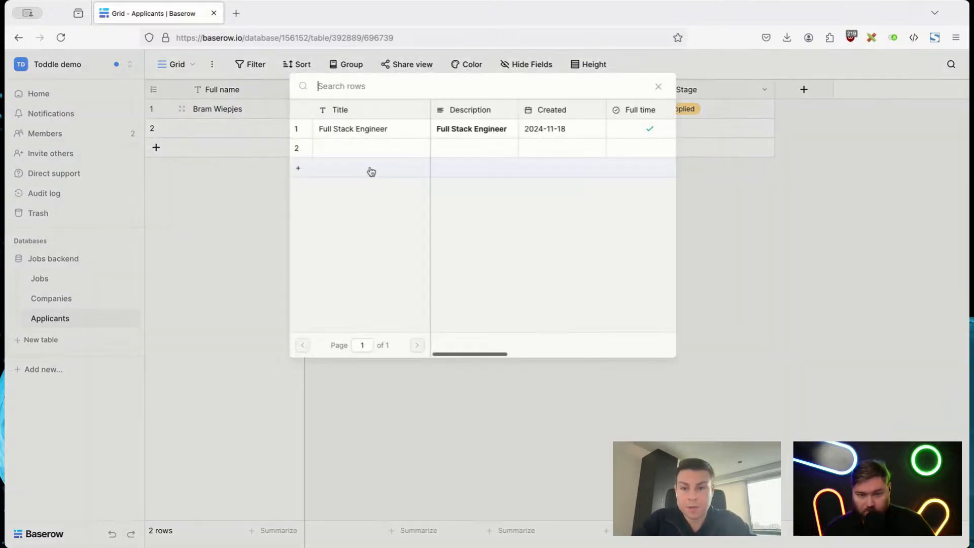
{"action": "left_click", "coordinate": [345, 131]}
{"action": "left_click", "coordinate": [769, 214]}
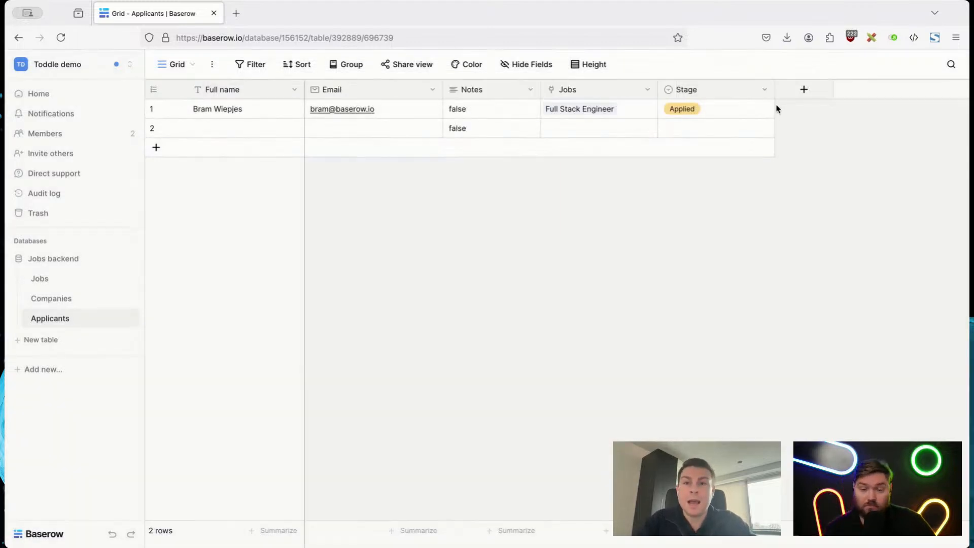
Step: Add a Date field named "Date applied" to Applicants, using the year-month-day date format
{"action": "left_click", "coordinate": [799, 95]}
{"action": "type", "text": "Dat"}
{"action": "key", "text": "Return"}
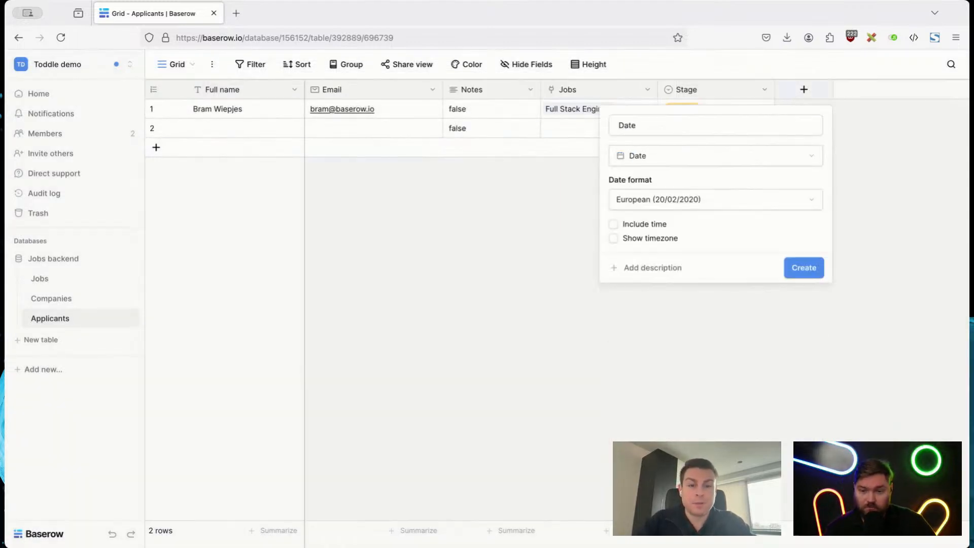
{"action": "left_click", "coordinate": [720, 127]}
{"action": "type", "text": "applied"}
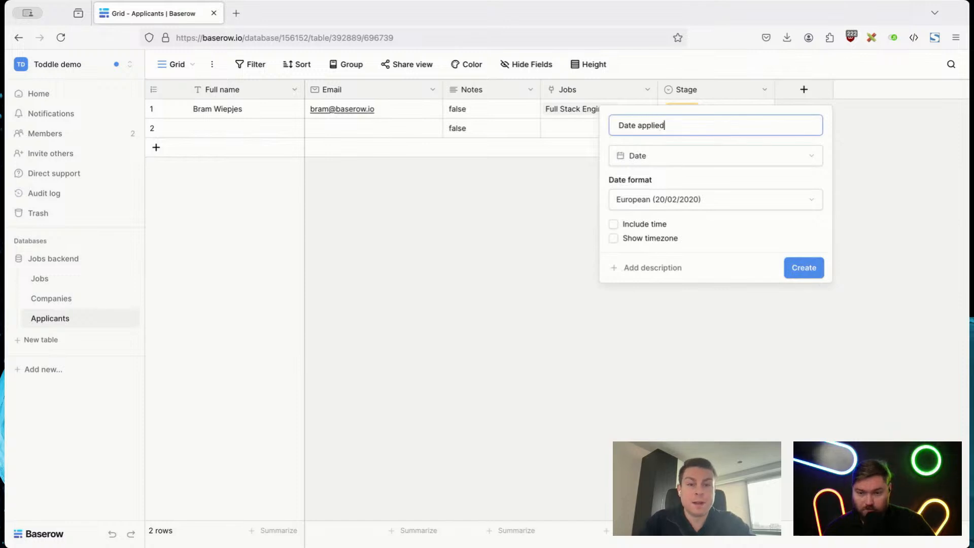
{"action": "left_click", "coordinate": [719, 201]}
{"action": "left_click", "coordinate": [698, 263]}
{"action": "left_click", "coordinate": [802, 274]}
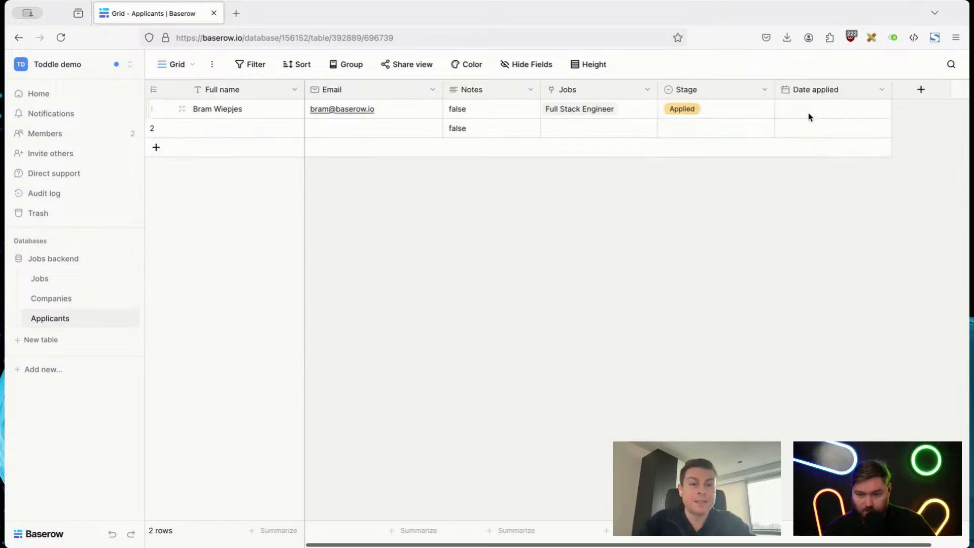
Step: Set the first applicant's Date applied to 2024-11-19
{"action": "double_click", "coordinate": [807, 107]}
{"action": "left_click", "coordinate": [824, 256]}
{"action": "left_click", "coordinate": [716, 257]}
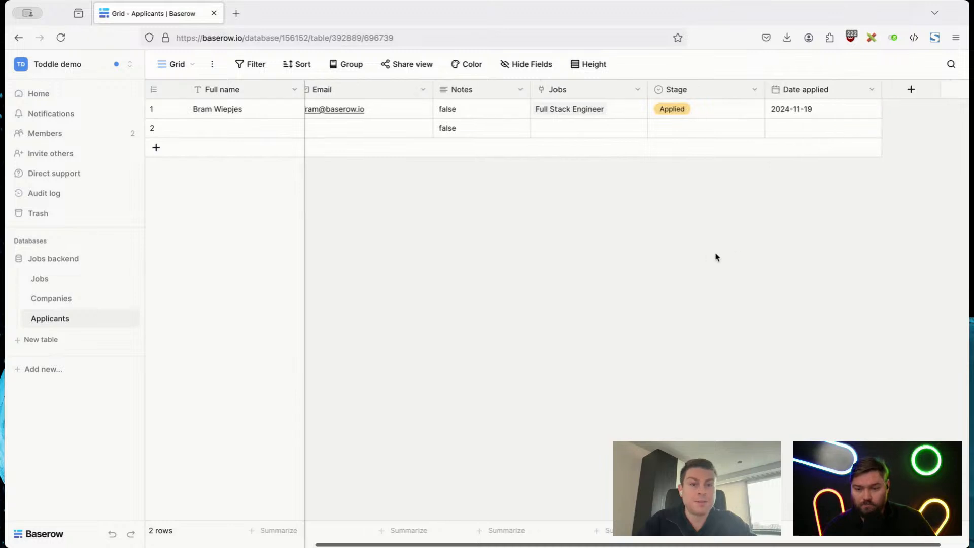
Step: Add a File field to the Applicants table, keeping its default name
{"action": "scroll", "coordinate": [716, 257], "scroll_direction": "right", "scroll_amount": 2}
{"action": "left_click", "coordinate": [908, 92]}
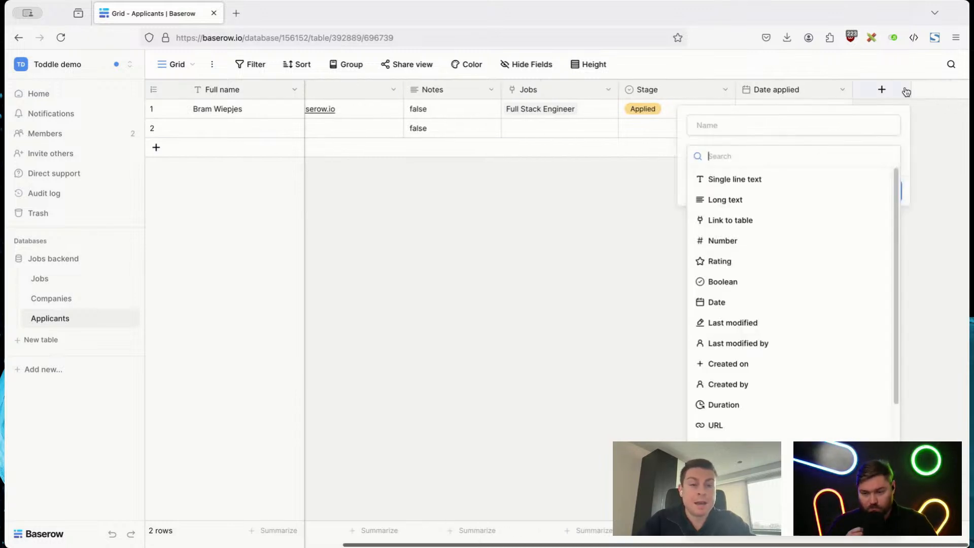
{"action": "type", "text": "File"}
{"action": "key", "text": "Return"}
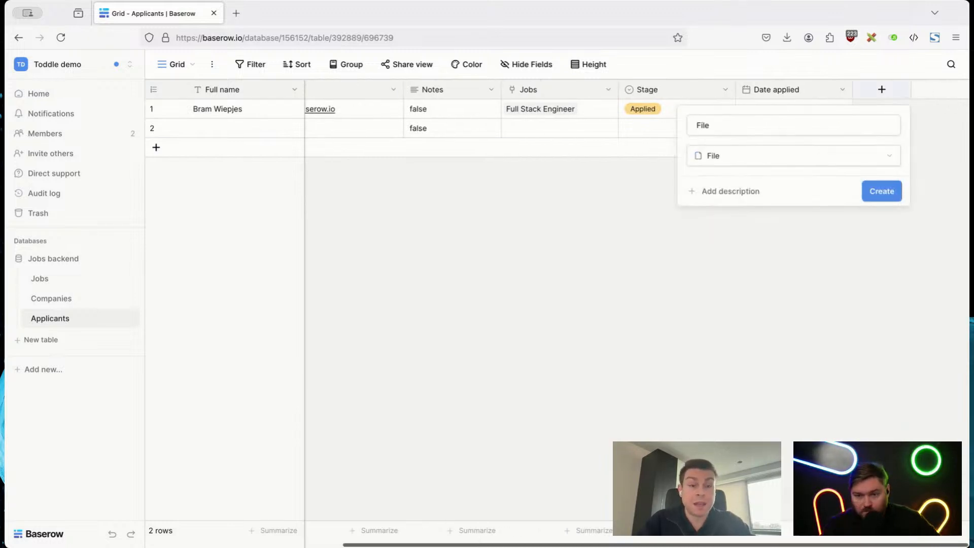
{"action": "left_click", "coordinate": [878, 192]}
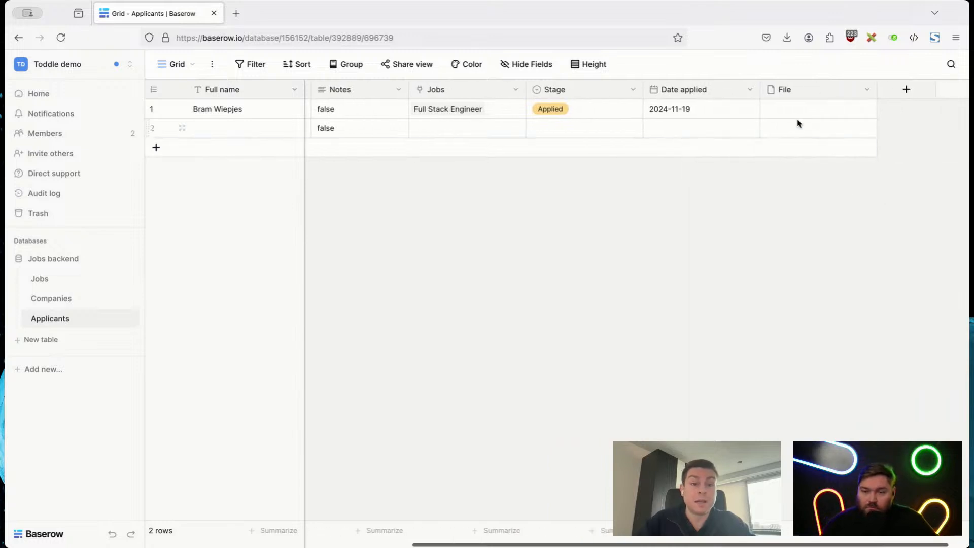
Step: Rename the Applicants table's File field as "CV"
{"action": "left_click", "coordinate": [866, 90]}
{"action": "left_click", "coordinate": [838, 130]}
{"action": "left_click", "coordinate": [811, 155]}
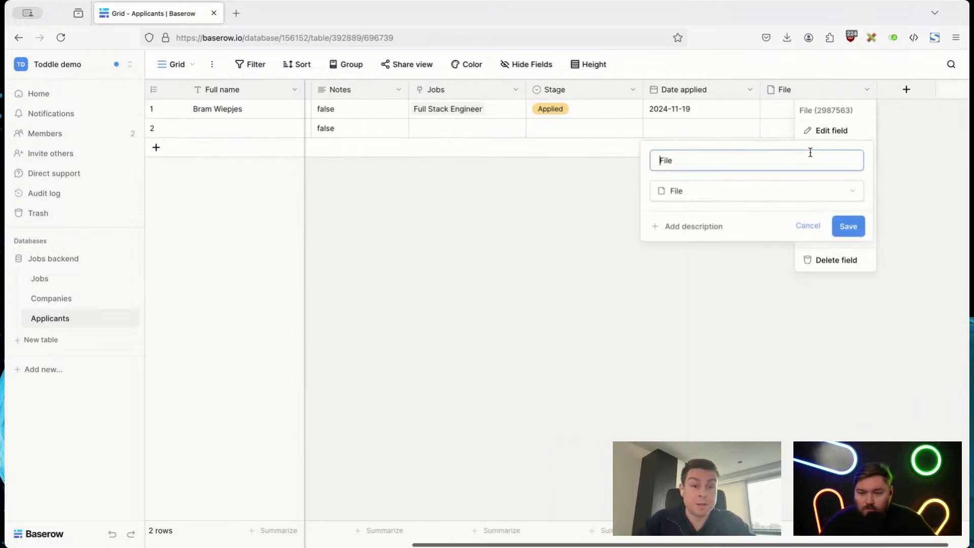
{"action": "key", "text": "ctrl+a"}
{"action": "type", "text": "CV"}
{"action": "left_click", "coordinate": [848, 225]}
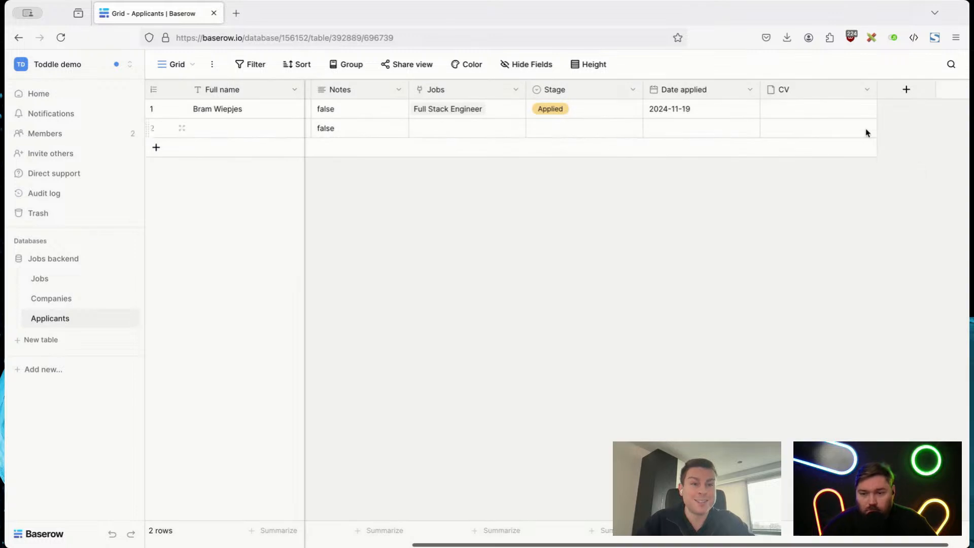
Step: Upload the file Business_Resume.docx.pdf from the device into the first applicant's CV field
{"action": "left_click", "coordinate": [842, 113]}
{"action": "left_click", "coordinate": [769, 108]}
{"action": "left_click", "coordinate": [607, 158]}
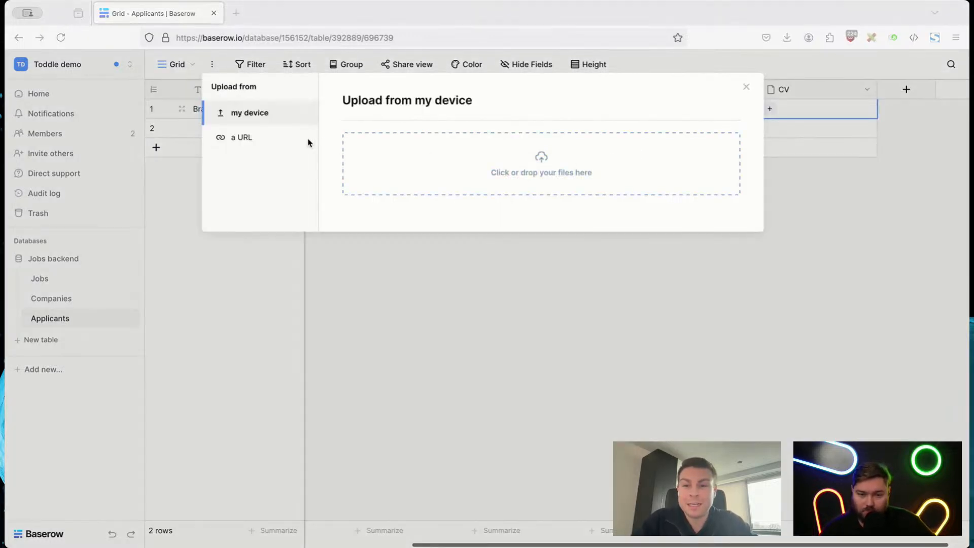
{"action": "left_click", "coordinate": [675, 284]}
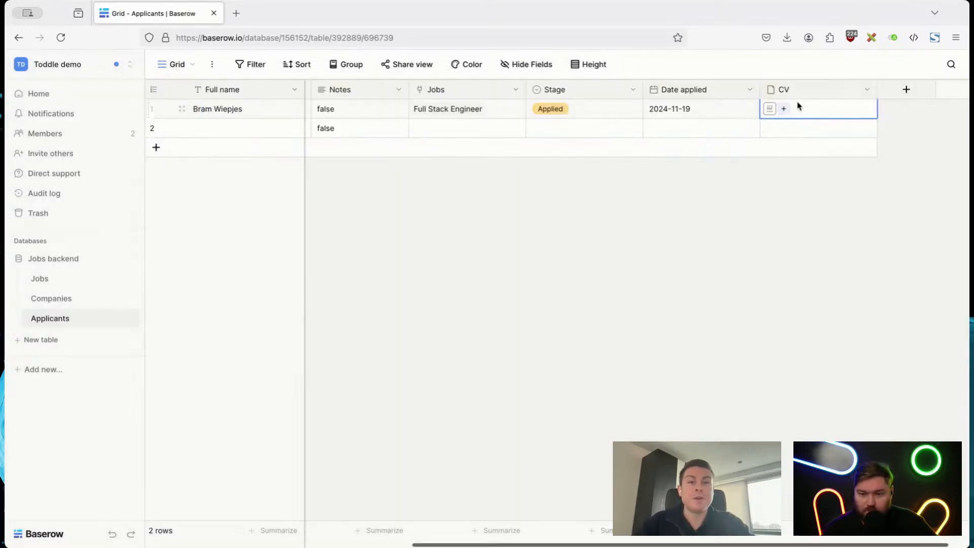
Step: Preview the first applicant's uploaded CV in the browser, read through the resume and close it
{"action": "left_click", "coordinate": [768, 110]}
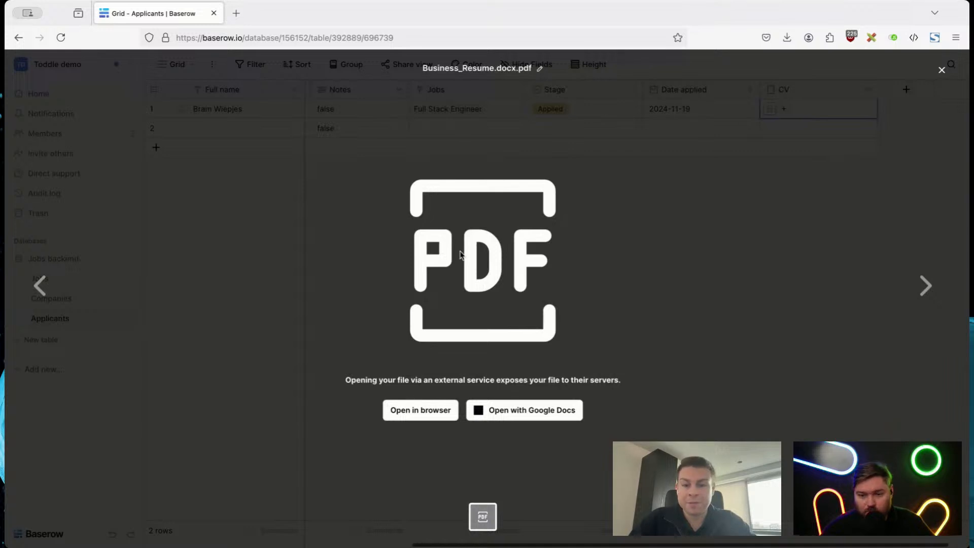
{"action": "left_click", "coordinate": [403, 409]}
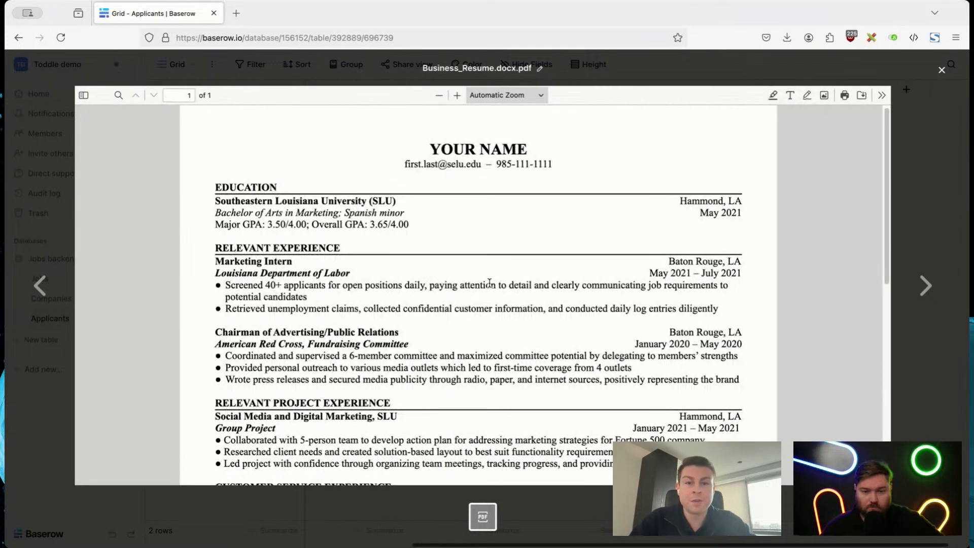
{"action": "scroll", "coordinate": [489, 282], "scroll_direction": "down", "scroll_amount": 5}
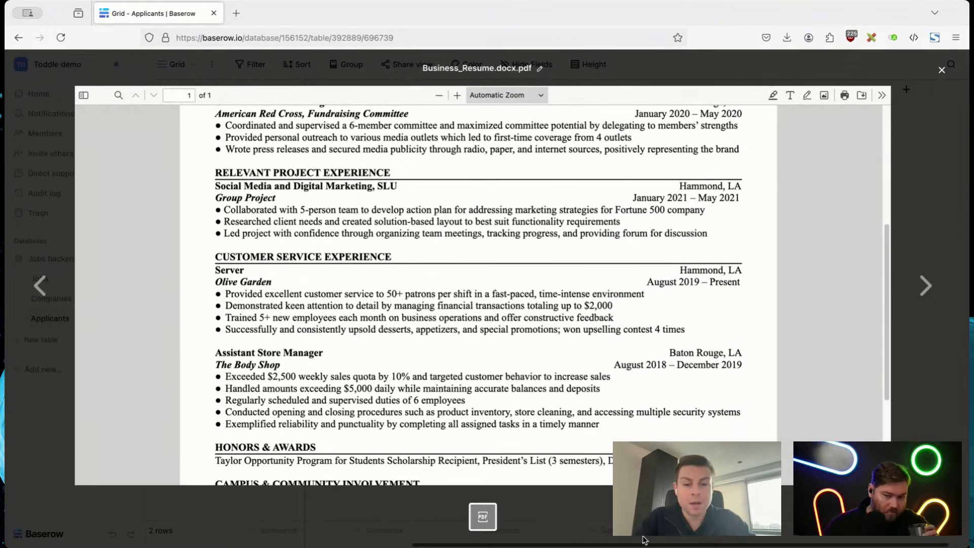
{"action": "left_click", "coordinate": [644, 530]}
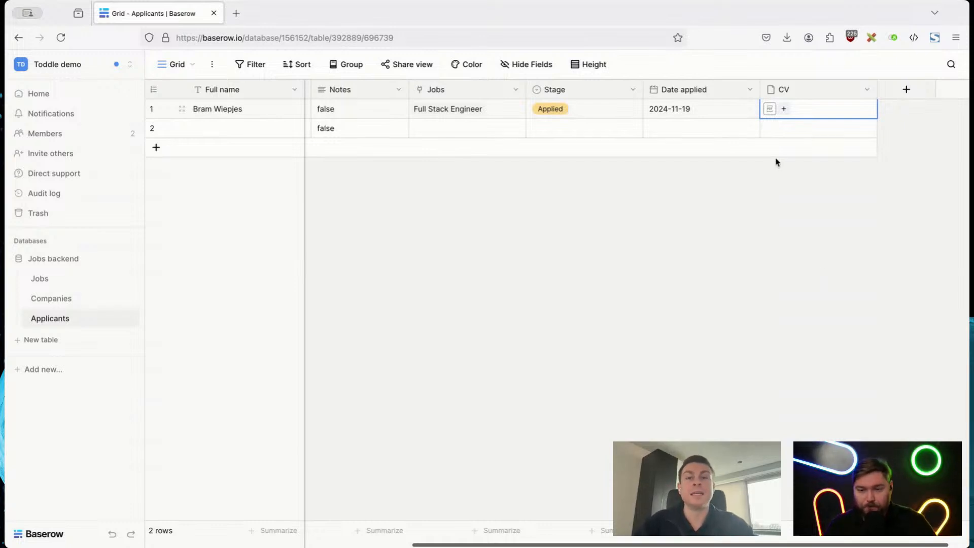
{"action": "left_click", "coordinate": [742, 205]}
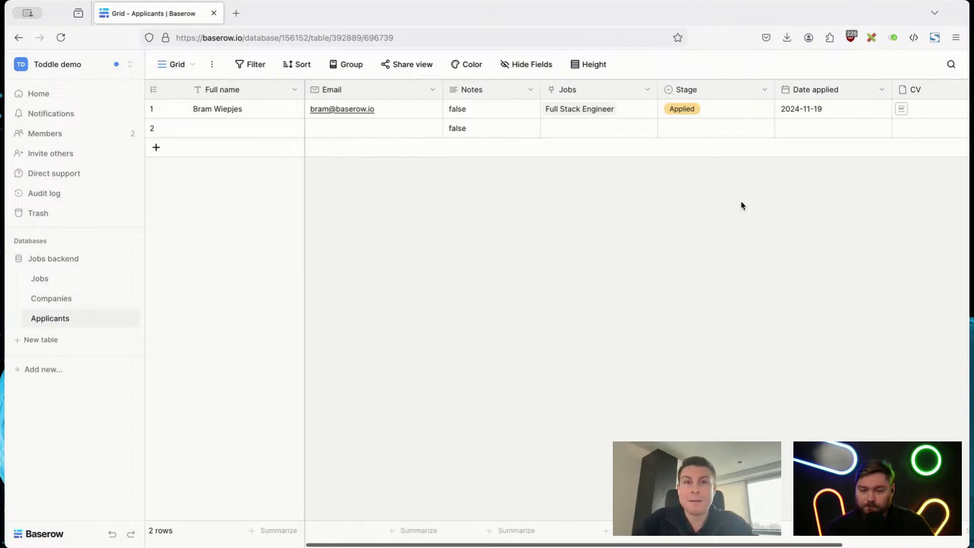
Step: Create a collaborative Kanban view named "Stage" for Applicants, with cards stacked by the Stage field
{"action": "left_click", "coordinate": [171, 70]}
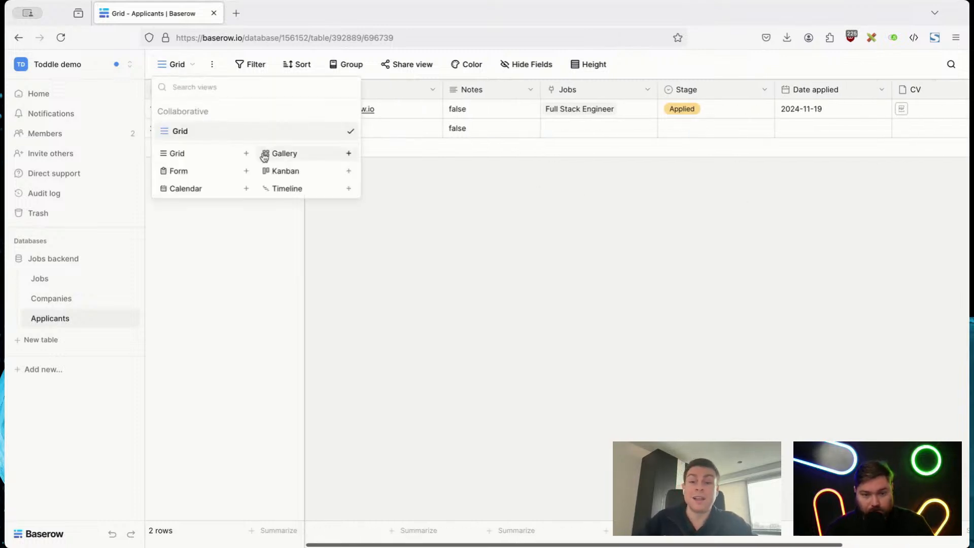
{"action": "left_click", "coordinate": [280, 171]}
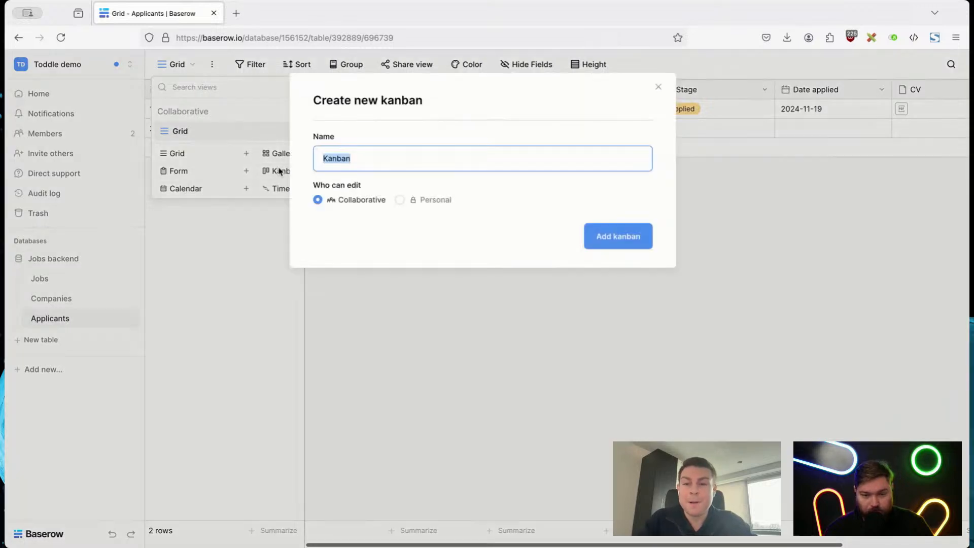
{"action": "type", "text": "Stage"}
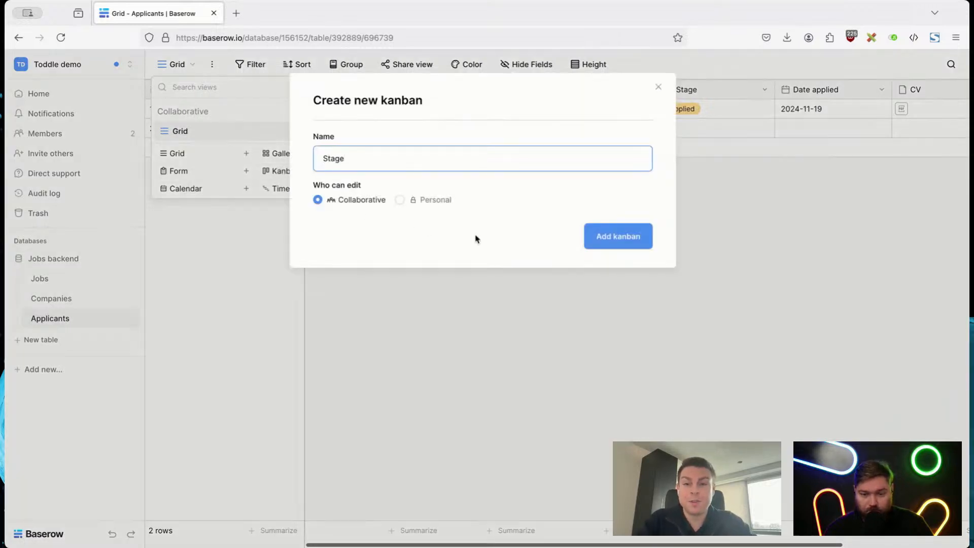
{"action": "left_click", "coordinate": [619, 245]}
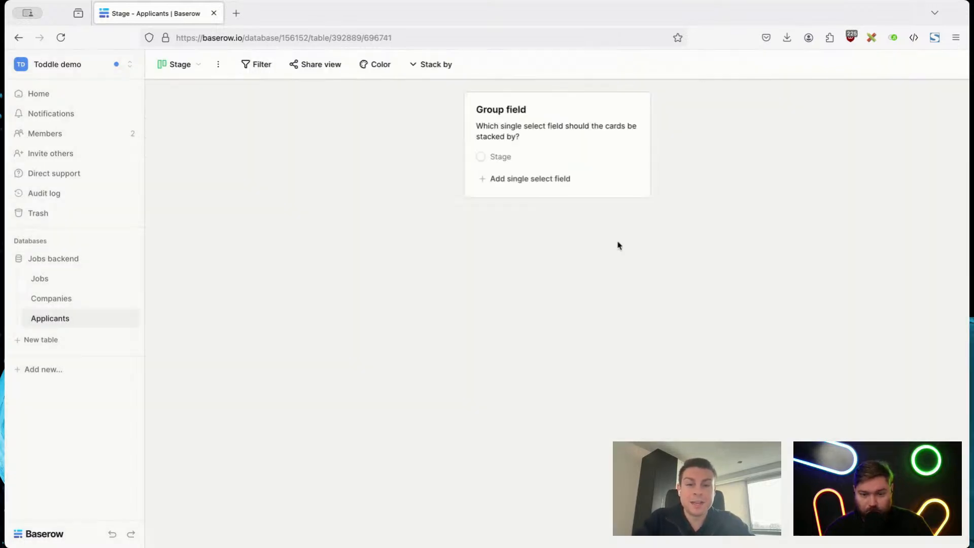
{"action": "left_click", "coordinate": [498, 159]}
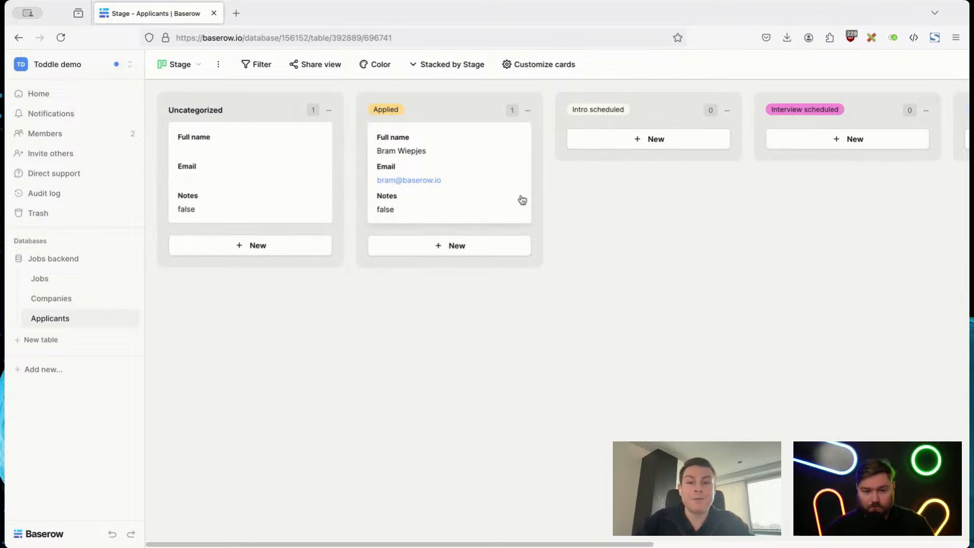
Step: Move the applicant's card from Applied to Intro scheduled, and on to the Rejected column
{"action": "left_click_drag", "start_coordinate": [468, 183], "coordinate": [659, 157]}
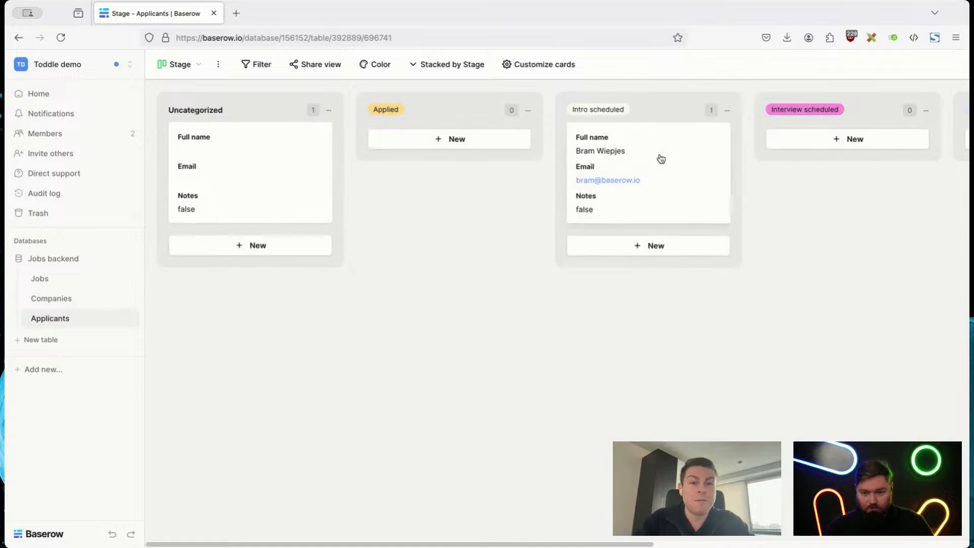
{"action": "scroll", "coordinate": [721, 375], "scroll_direction": "right", "scroll_amount": 4}
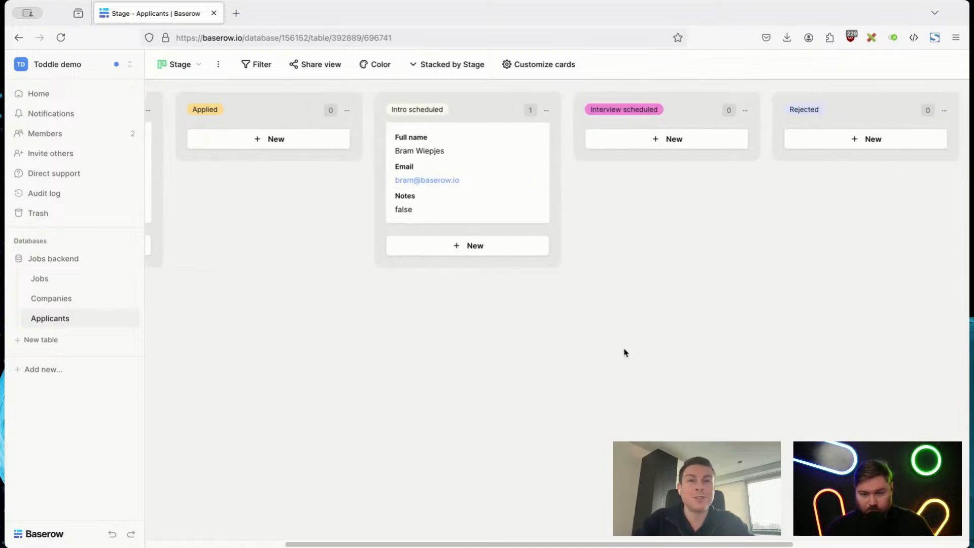
{"action": "left_click_drag", "start_coordinate": [450, 216], "coordinate": [861, 137]}
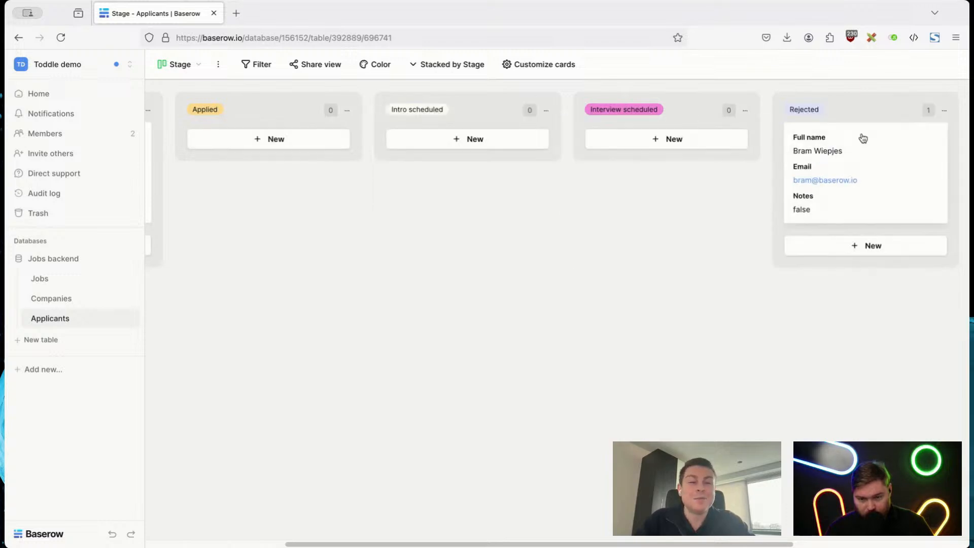
Step: Return to the Applicants Grid view and check the applicant's Stage value
{"action": "left_click", "coordinate": [179, 65]}
{"action": "left_click", "coordinate": [183, 129]}
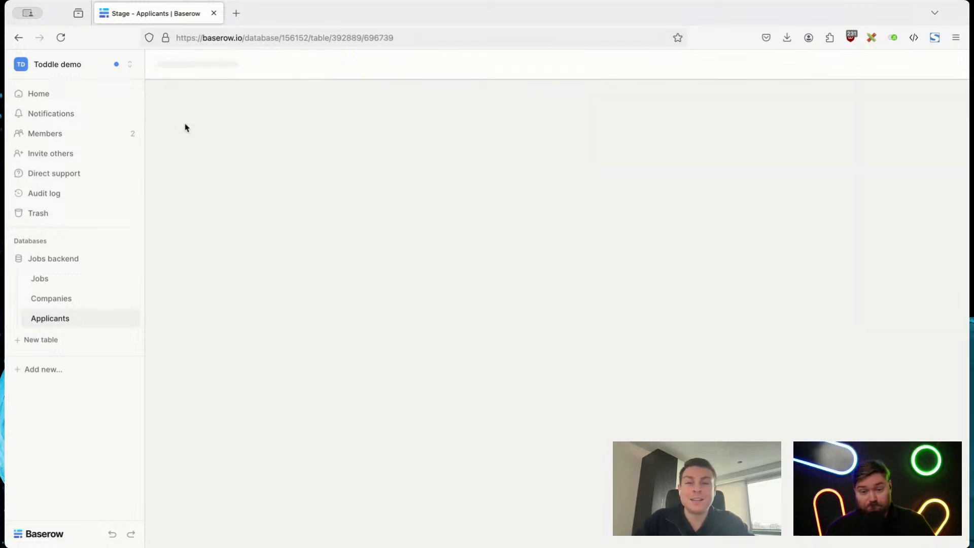
{"action": "scroll", "coordinate": [918, 281], "scroll_direction": "right", "scroll_amount": 3}
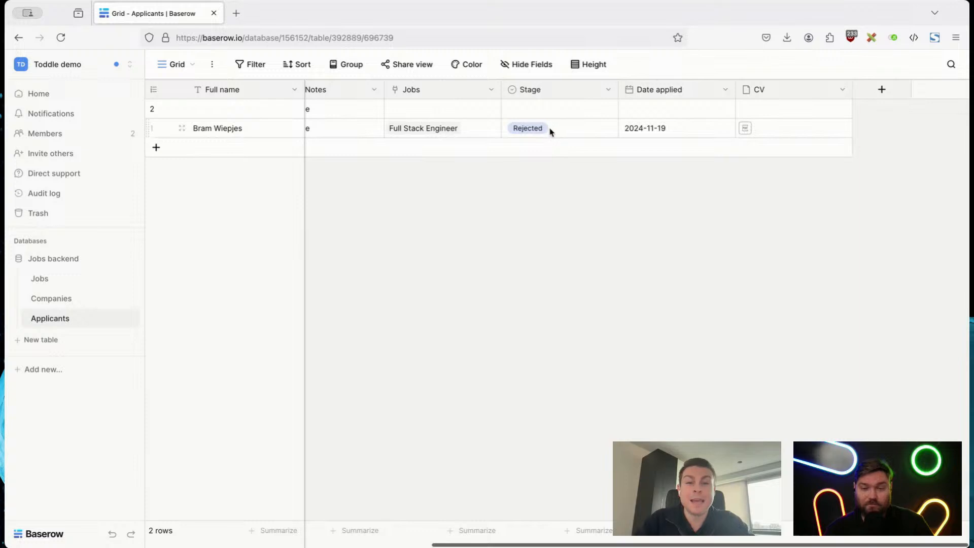
Step: Create a collaborative form view for the Applicants table, keeping the default name "Form"
{"action": "left_click", "coordinate": [180, 65]}
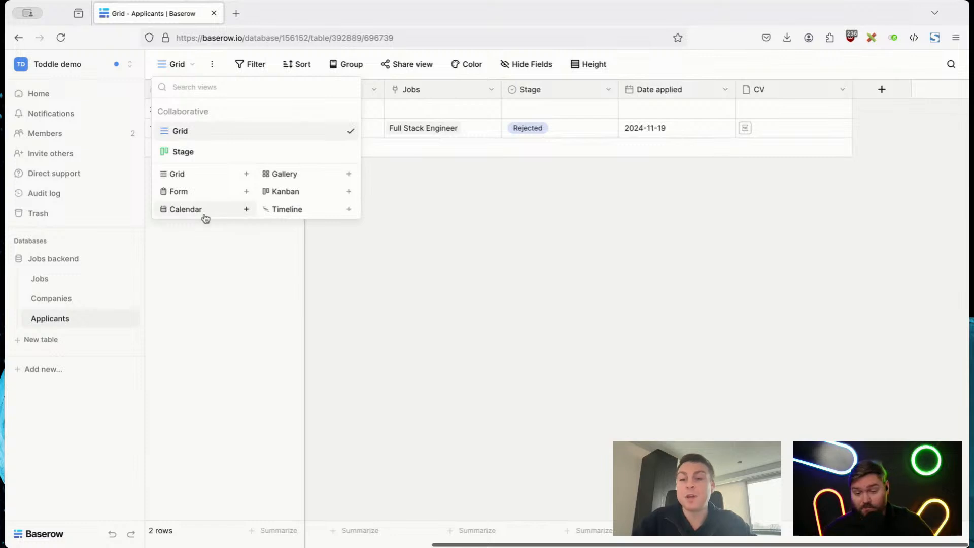
{"action": "left_click", "coordinate": [178, 192]}
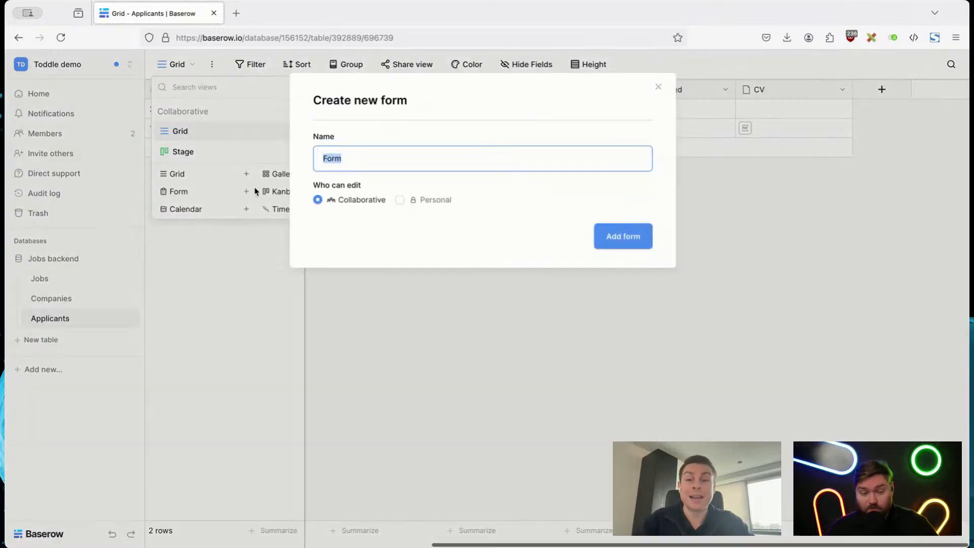
{"action": "left_click", "coordinate": [613, 238]}
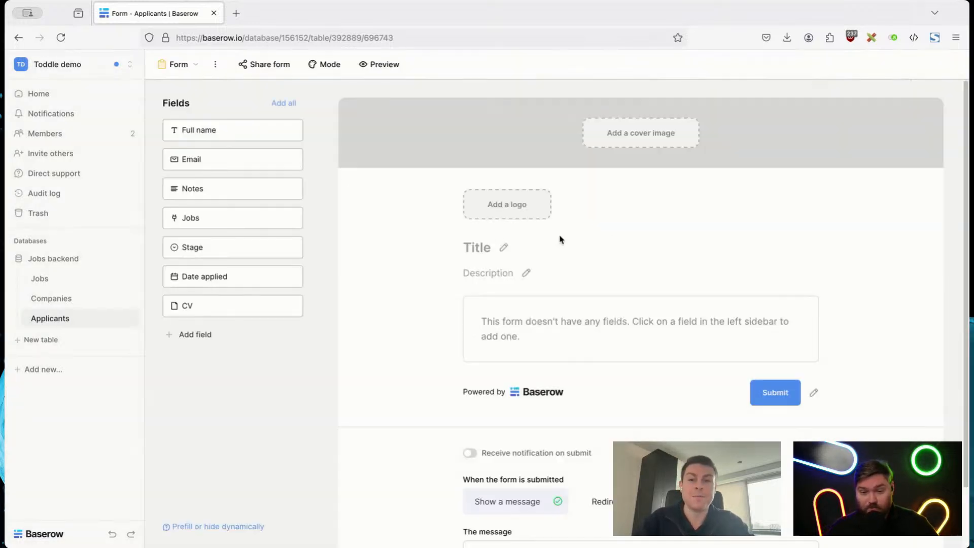
Step: Add the Full name, Email, Notes and Jobs fields to the applicant form
{"action": "left_click", "coordinate": [217, 133]}
{"action": "left_click", "coordinate": [215, 133]}
{"action": "left_click", "coordinate": [216, 133]}
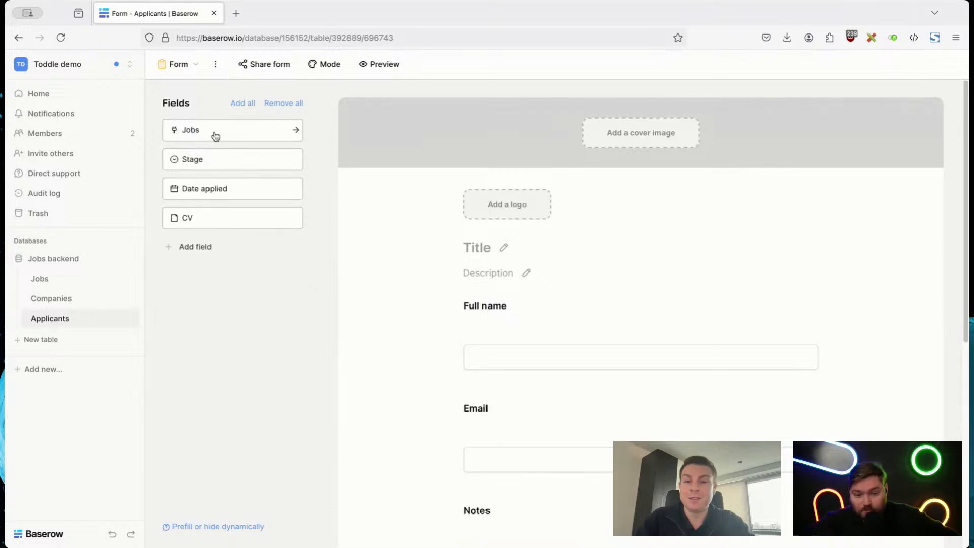
{"action": "left_click", "coordinate": [216, 133]}
Step: Remove the Notes field from the applicant form
{"action": "scroll", "coordinate": [537, 330], "scroll_direction": "down", "scroll_amount": 5}
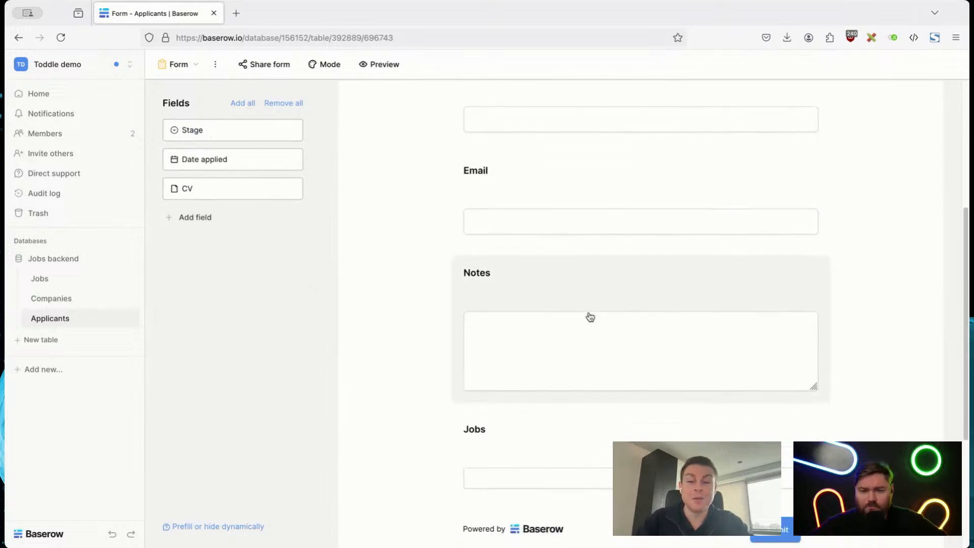
{"action": "scroll", "coordinate": [559, 311], "scroll_direction": "down", "scroll_amount": 2}
{"action": "left_click", "coordinate": [726, 187]}
{"action": "left_click", "coordinate": [811, 177]}
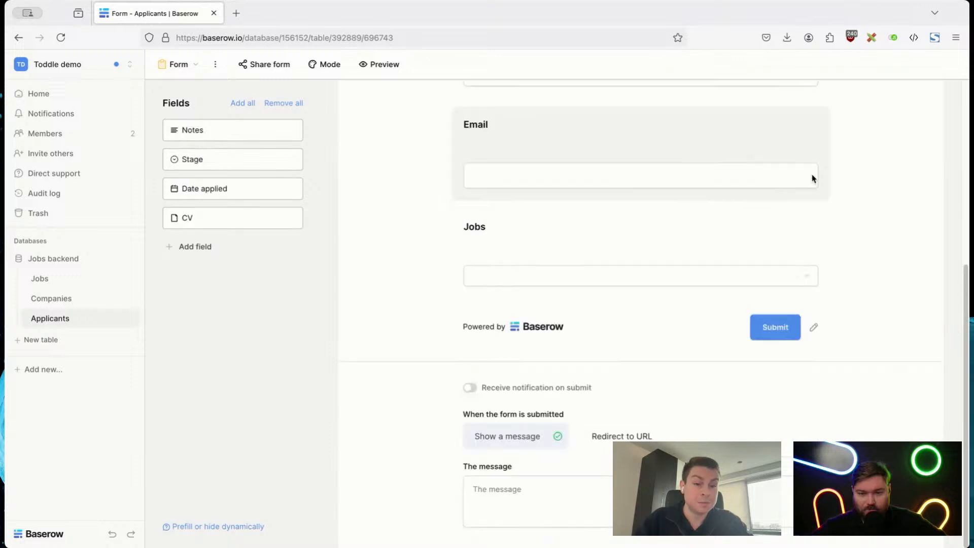
Step: Examine the Jobs field's settings in the form, such as single or multiple display and required
{"action": "left_click", "coordinate": [568, 230]}
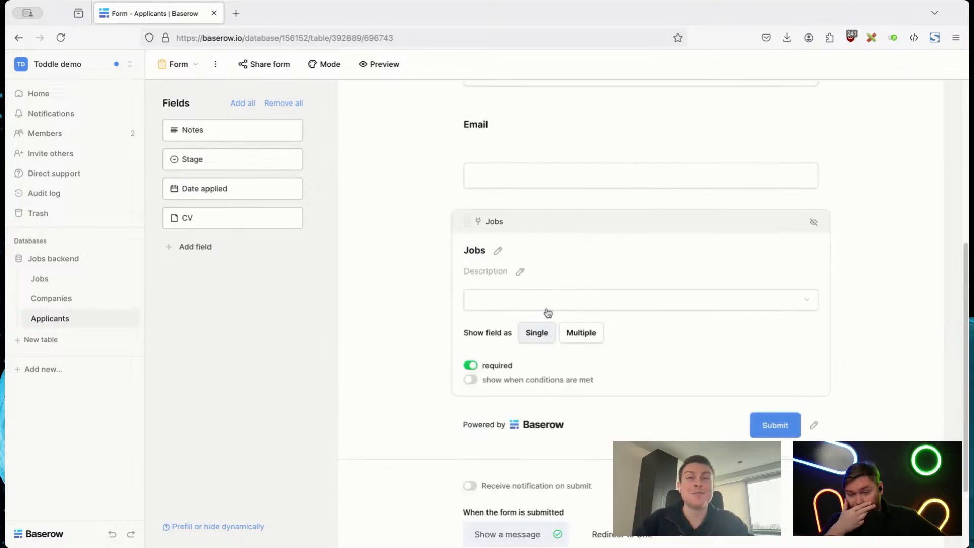
{"action": "left_click", "coordinate": [323, 346]}
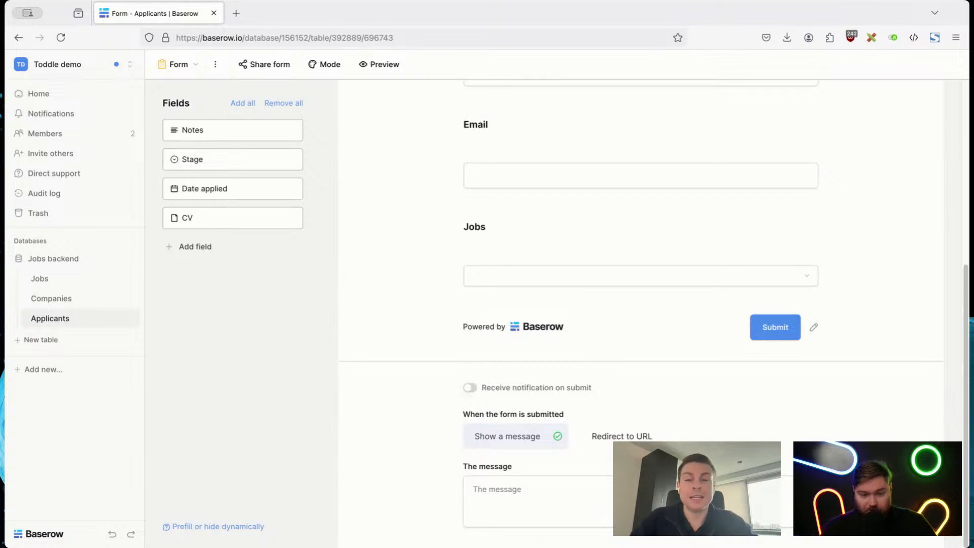
{"action": "scroll", "coordinate": [360, 513], "scroll_direction": "up", "scroll_amount": 6}
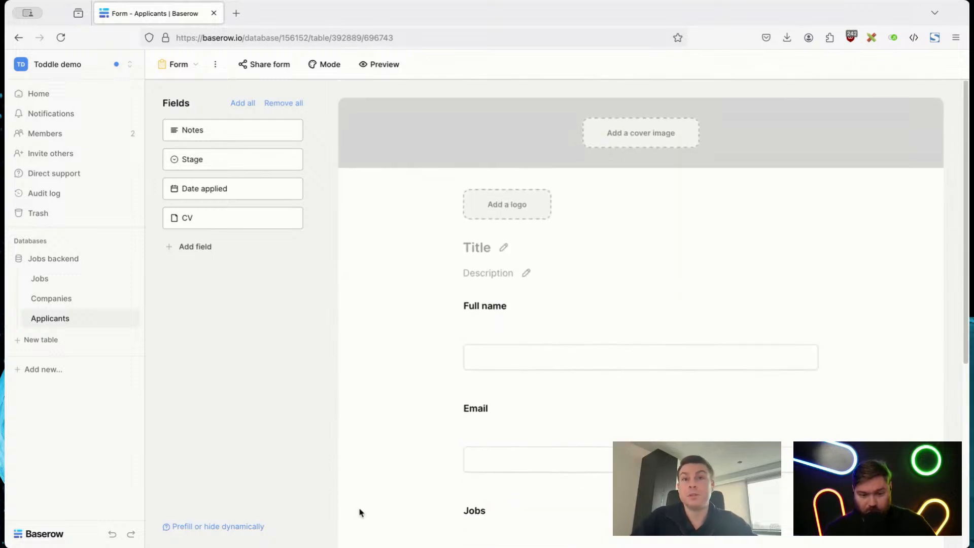
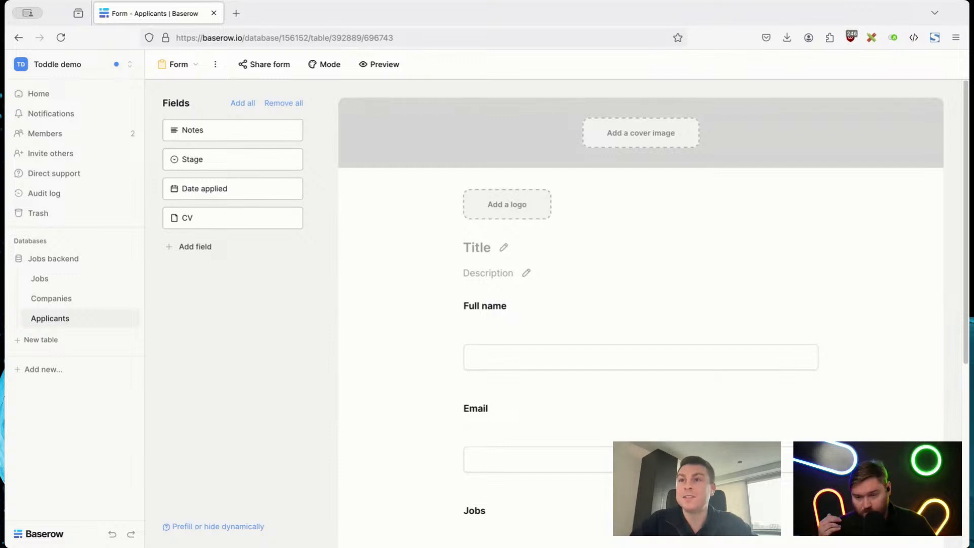
Step: Examine the settings of the Email and Jobs fields in the applicant form
{"action": "scroll", "coordinate": [772, 296], "scroll_direction": "down", "scroll_amount": 3}
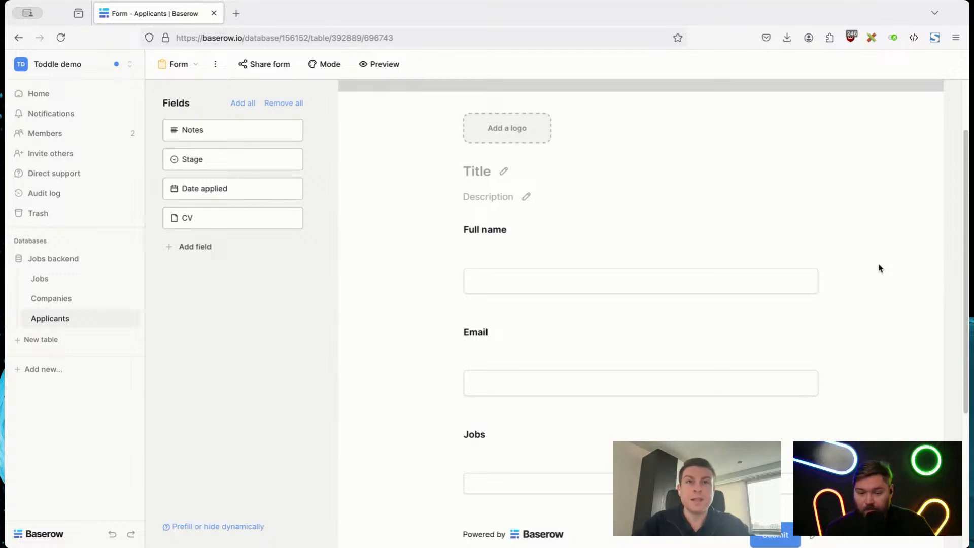
{"action": "left_click", "coordinate": [693, 336]}
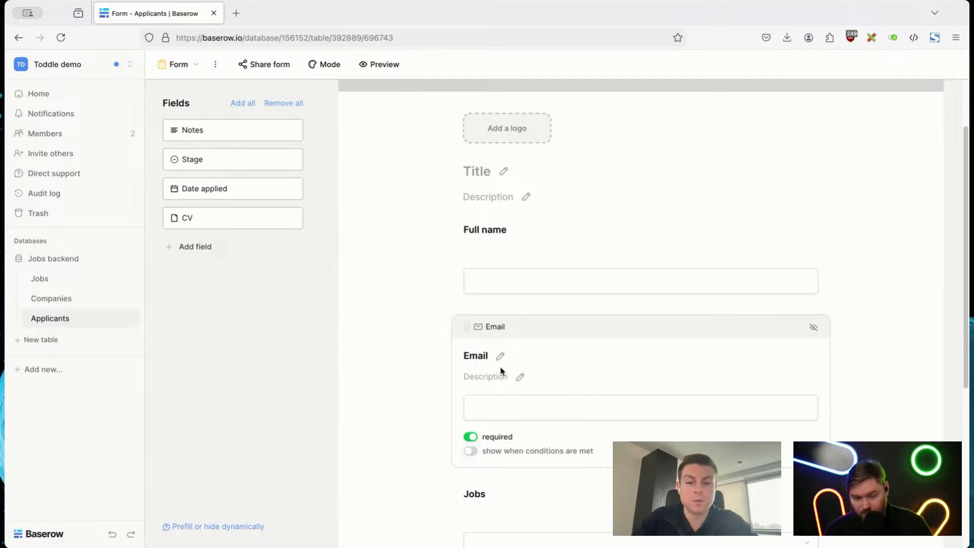
{"action": "scroll", "coordinate": [501, 371], "scroll_direction": "down", "scroll_amount": 3}
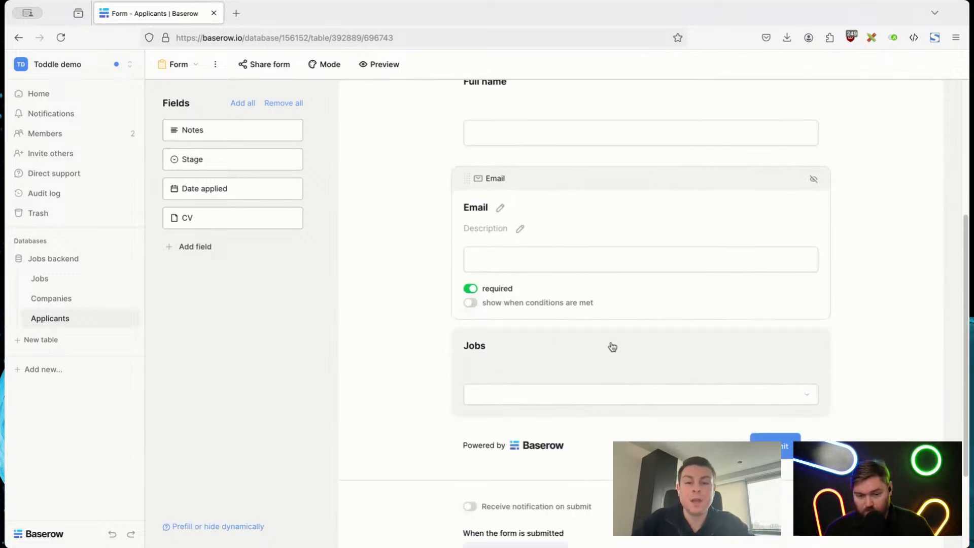
{"action": "left_click", "coordinate": [547, 340]}
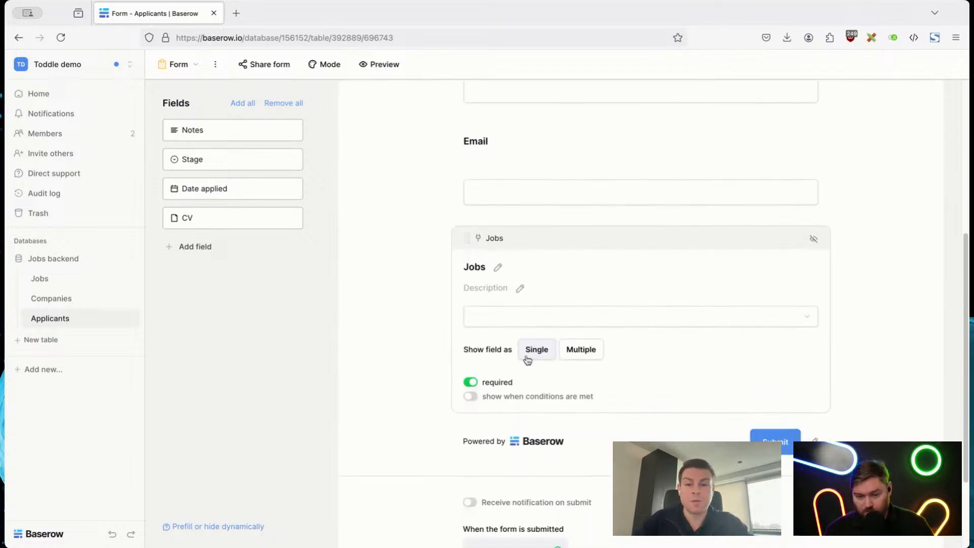
{"action": "left_click", "coordinate": [408, 363]}
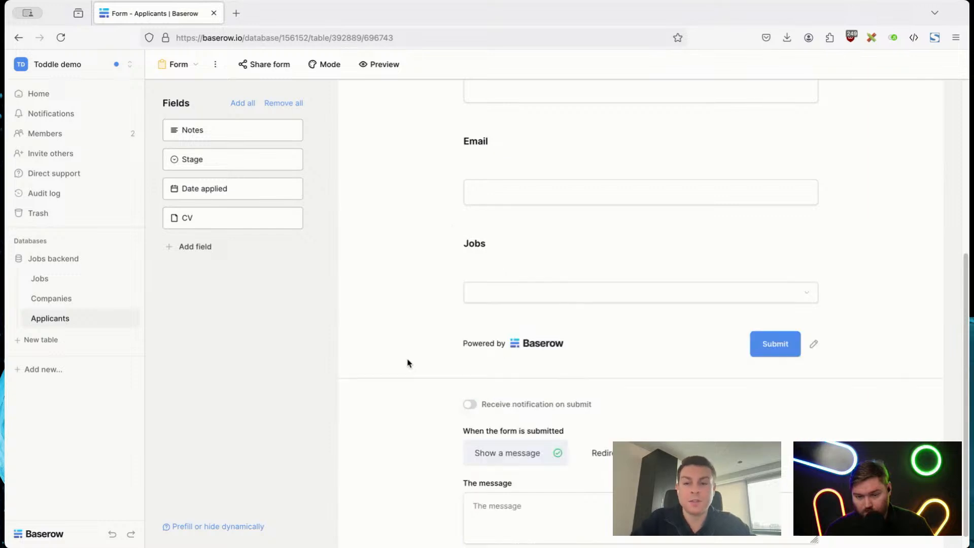
Step: Add the CV field to the applicant form and show it only where Jobs has Full Stack Engineer
{"action": "left_click", "coordinate": [257, 226]}
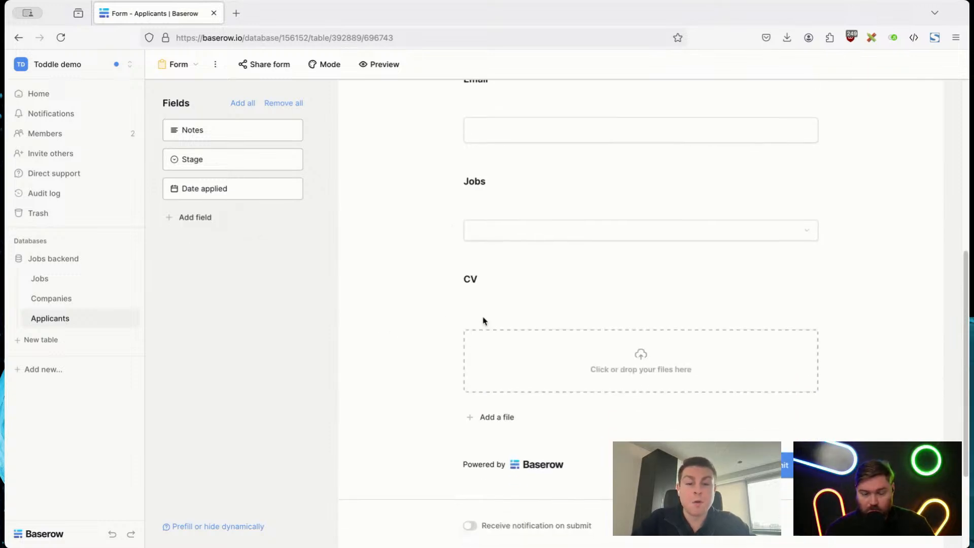
{"action": "left_click", "coordinate": [536, 298]}
{"action": "left_click", "coordinate": [540, 474]}
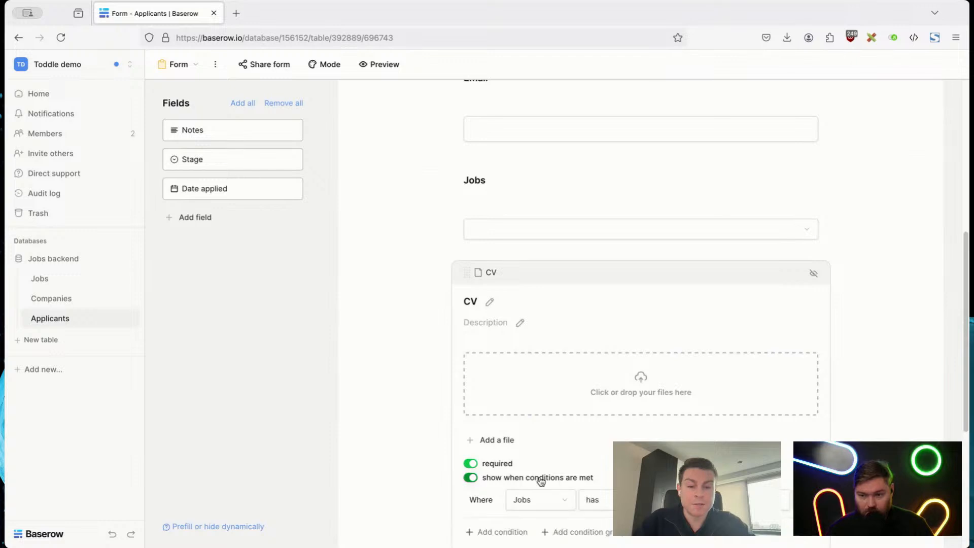
{"action": "scroll", "coordinate": [541, 481], "scroll_direction": "down", "scroll_amount": 2}
{"action": "left_click", "coordinate": [686, 399]}
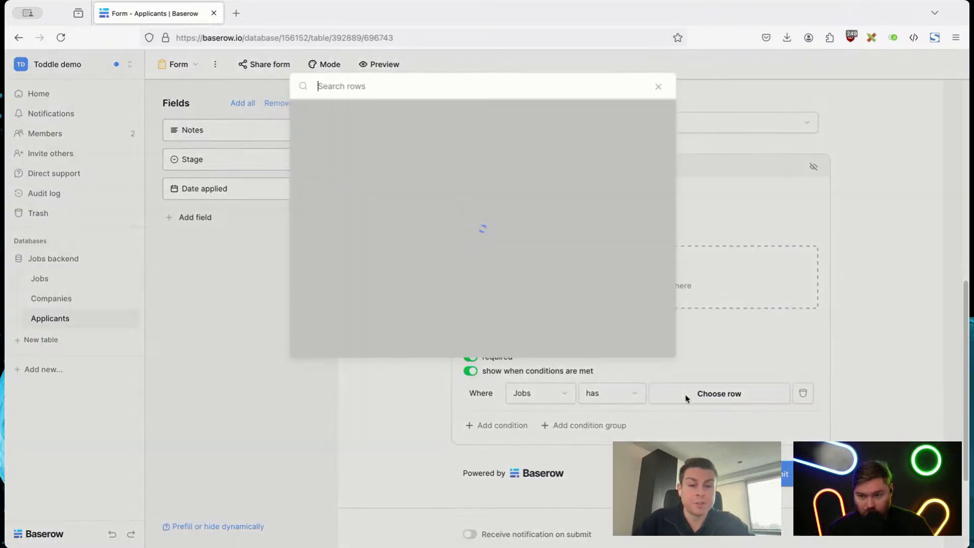
{"action": "left_click", "coordinate": [381, 133]}
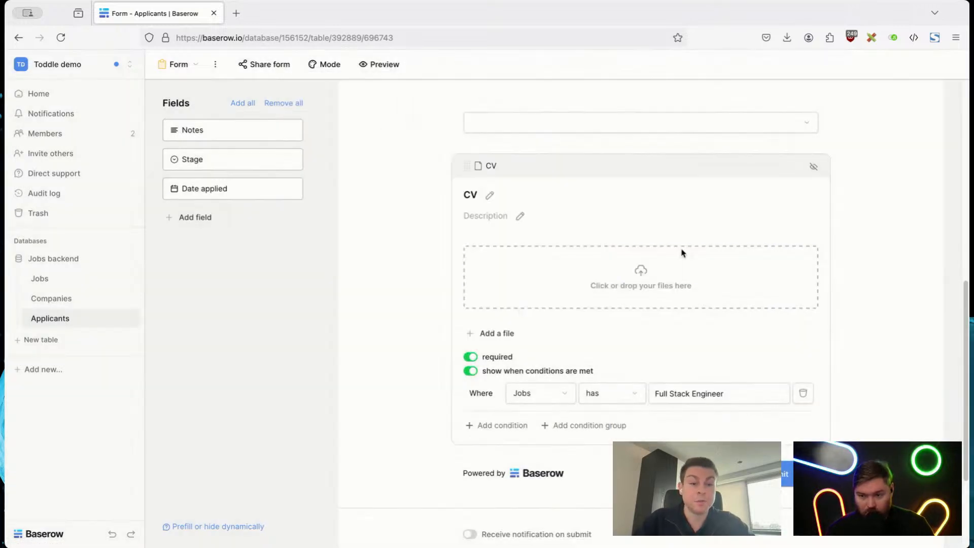
{"action": "left_click", "coordinate": [860, 340]}
Step: Preview the applicant form, test the CV condition by choosing Full Stack Engineer for Jobs, and return to the form editor
{"action": "scroll", "coordinate": [860, 339], "scroll_direction": "up", "scroll_amount": 3}
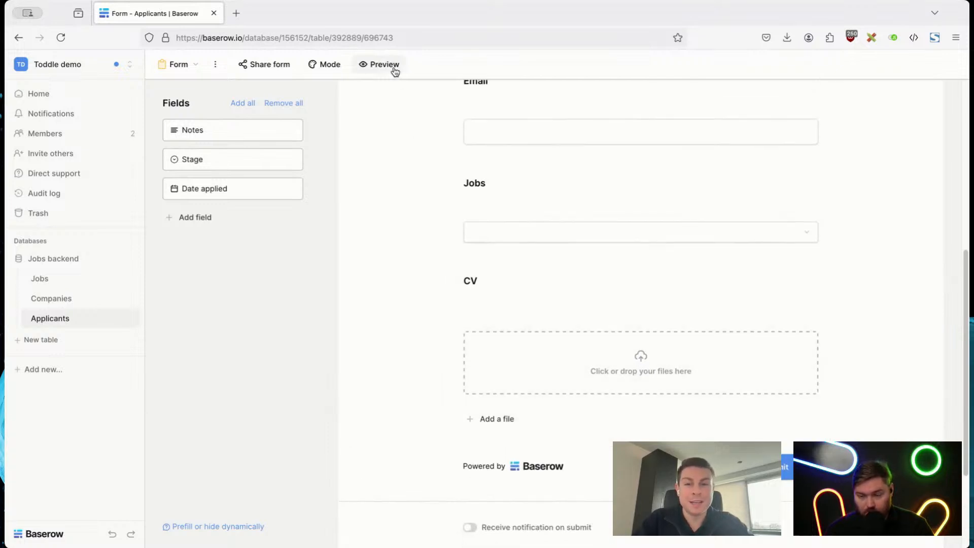
{"action": "left_click", "coordinate": [394, 66]}
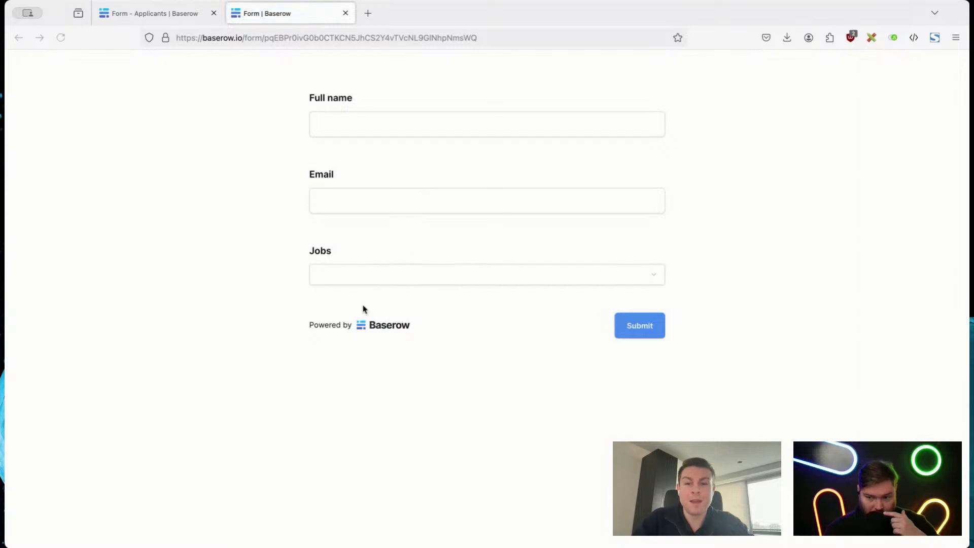
{"action": "left_click", "coordinate": [372, 278]}
{"action": "left_click", "coordinate": [362, 308]}
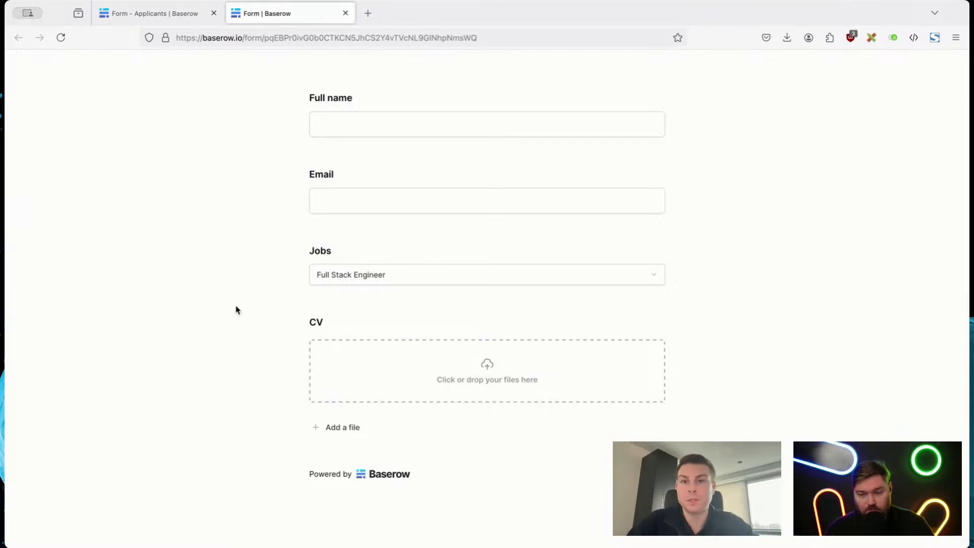
{"action": "left_click", "coordinate": [171, 13]}
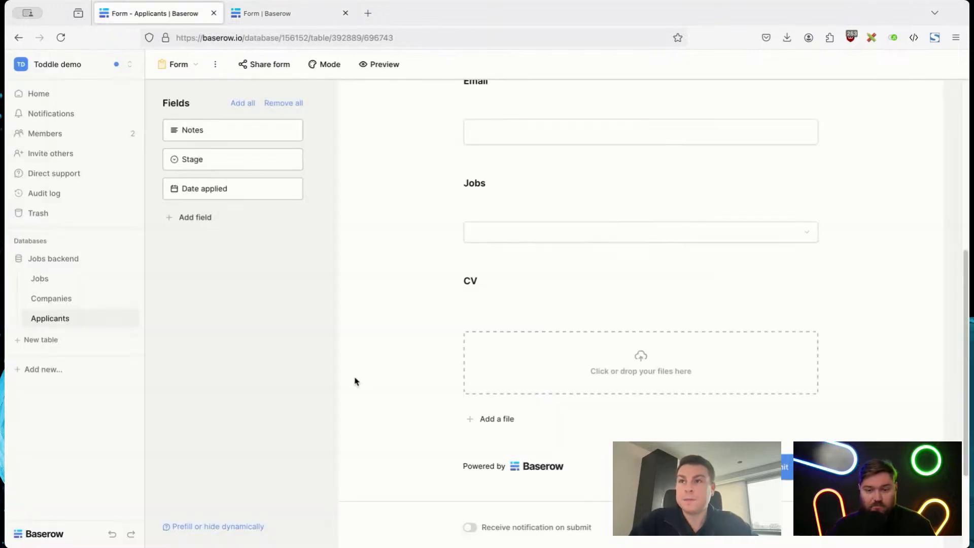
Step: Import the CSV file "export - Companies - Grid.csv" into the Companies table with the automatic field mapping
{"action": "left_click", "coordinate": [87, 278]}
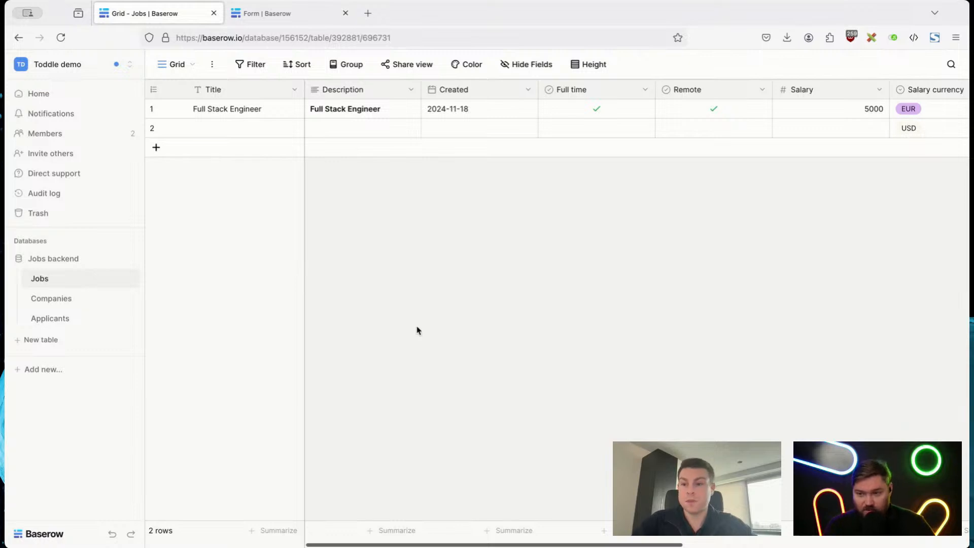
{"action": "left_click", "coordinate": [55, 301]}
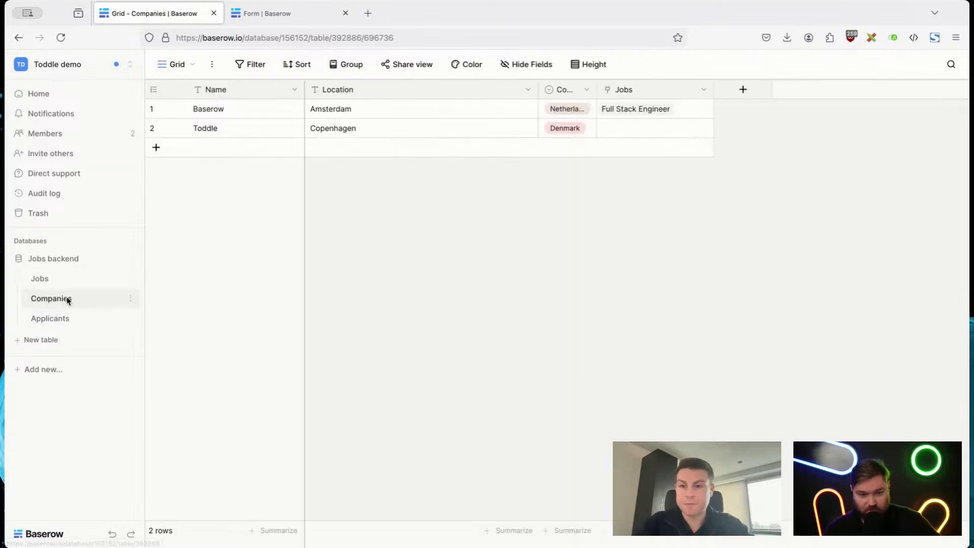
{"action": "left_click", "coordinate": [212, 64]}
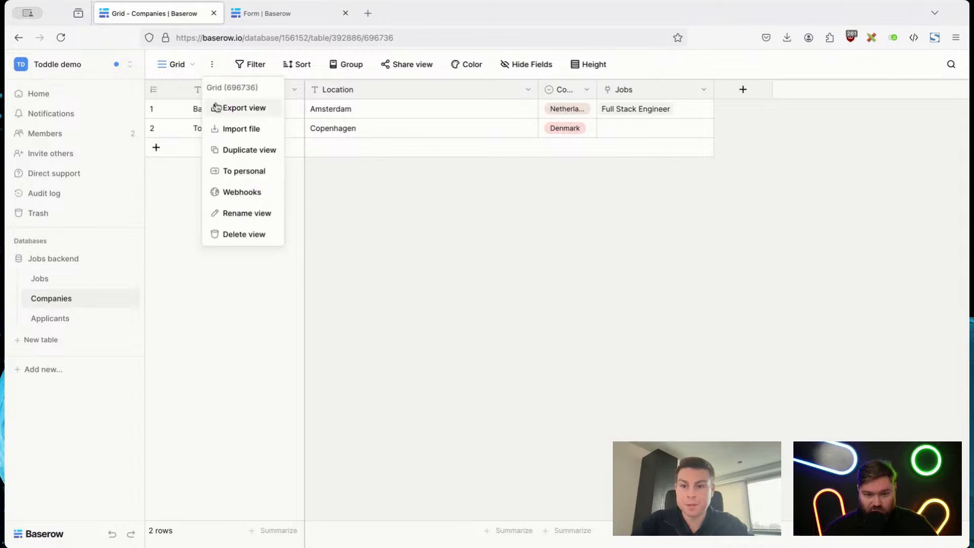
{"action": "left_click", "coordinate": [225, 130]}
{"action": "left_click", "coordinate": [308, 159]}
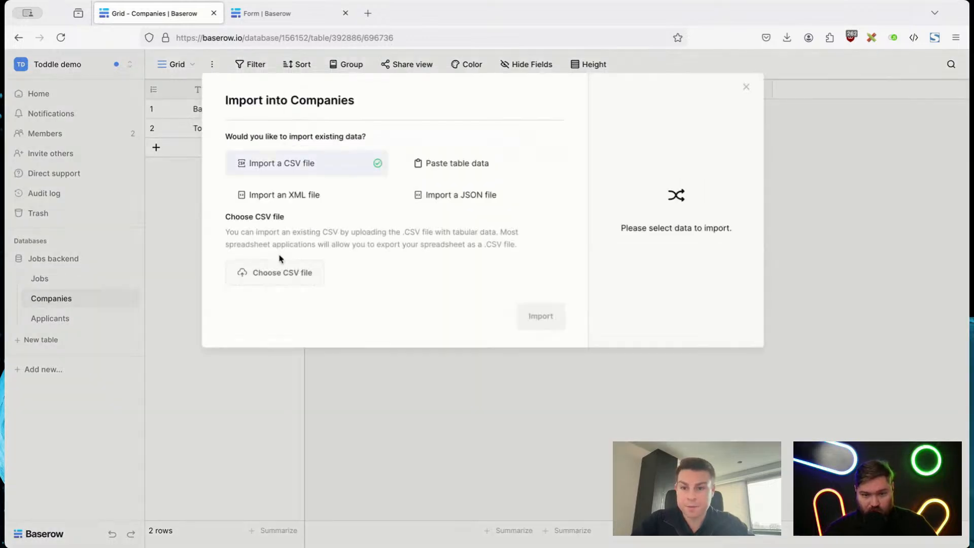
{"action": "left_click", "coordinate": [279, 268]}
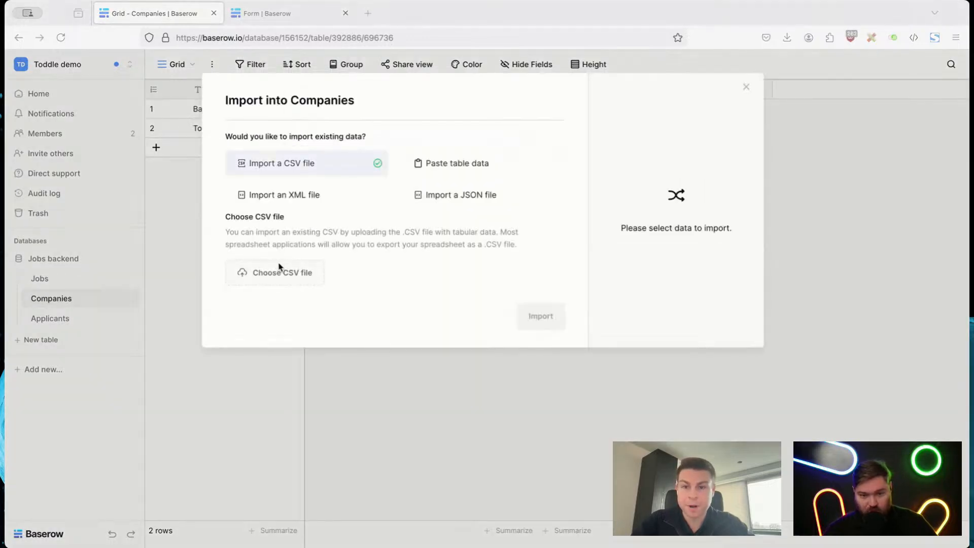
{"action": "double_click", "coordinate": [305, 127]}
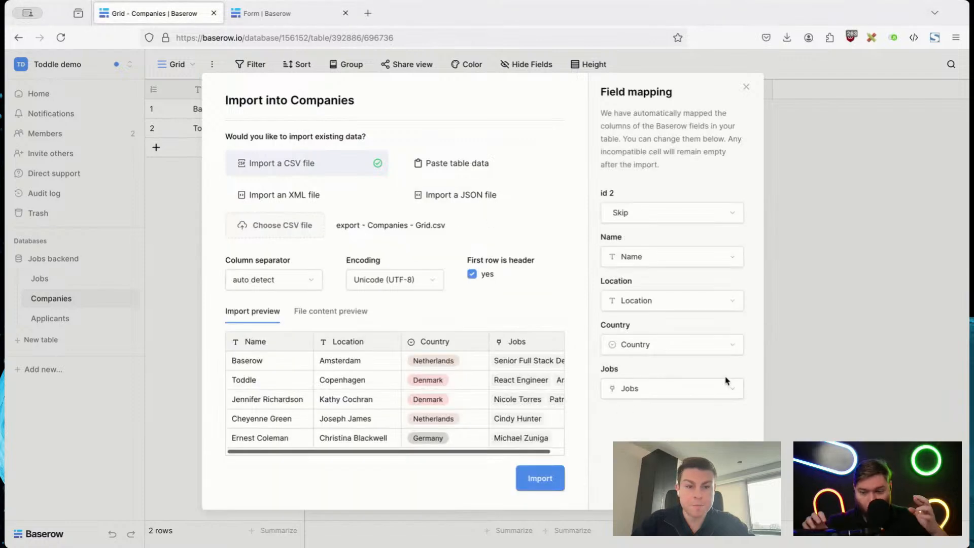
{"action": "scroll", "coordinate": [484, 389], "scroll_direction": "right", "scroll_amount": 1}
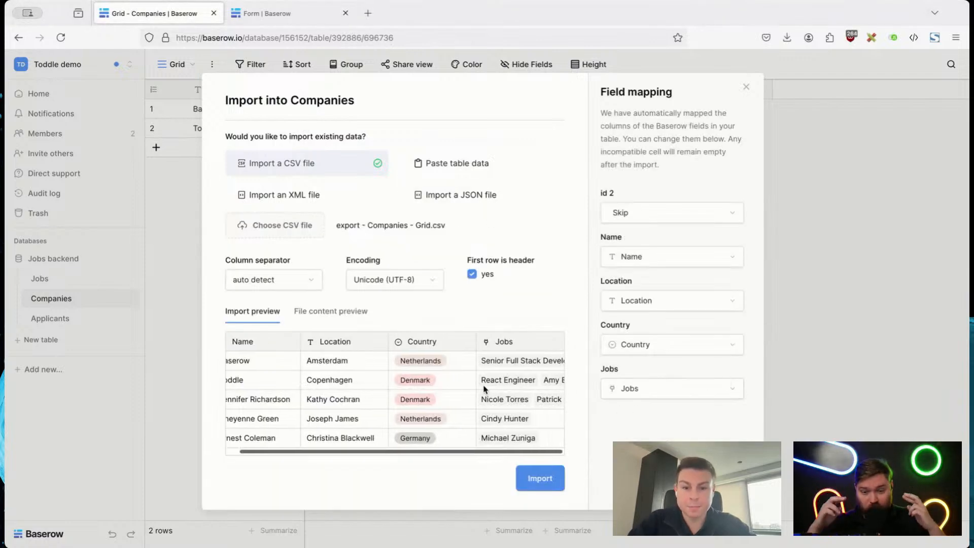
{"action": "scroll", "coordinate": [484, 389], "scroll_direction": "left", "scroll_amount": 1}
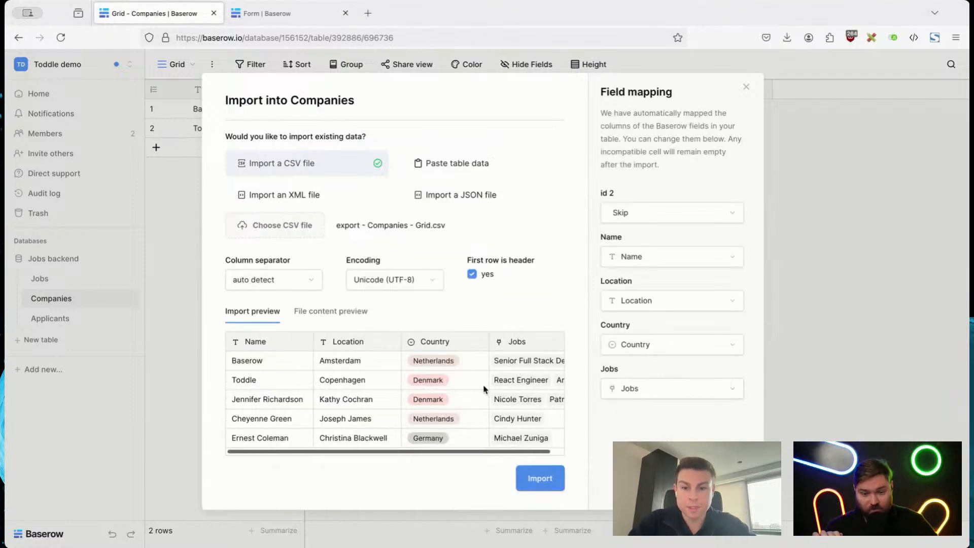
{"action": "left_click", "coordinate": [539, 479]}
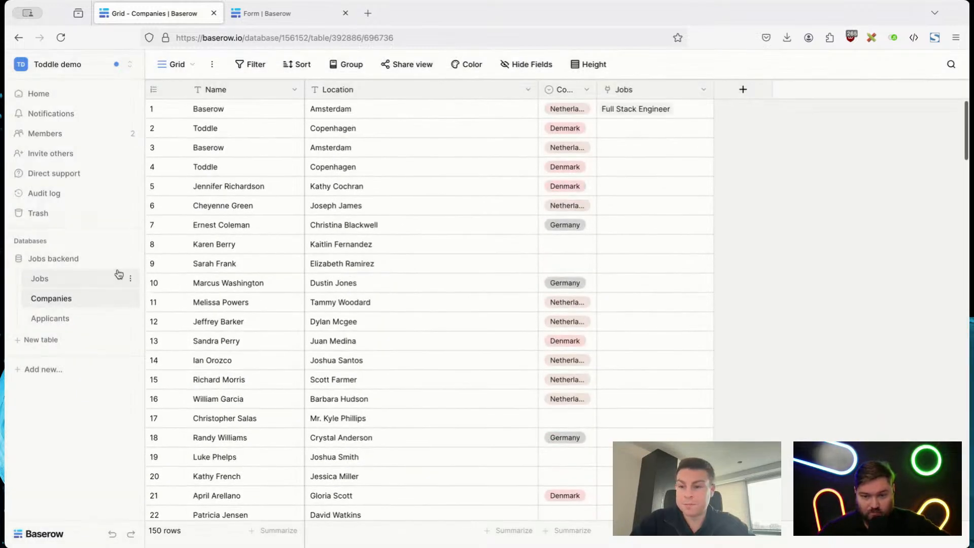
Step: Load the CSV file "export - Jobs - Grid.csv" for import into the Jobs table
{"action": "left_click", "coordinate": [77, 280]}
{"action": "left_click", "coordinate": [214, 65]}
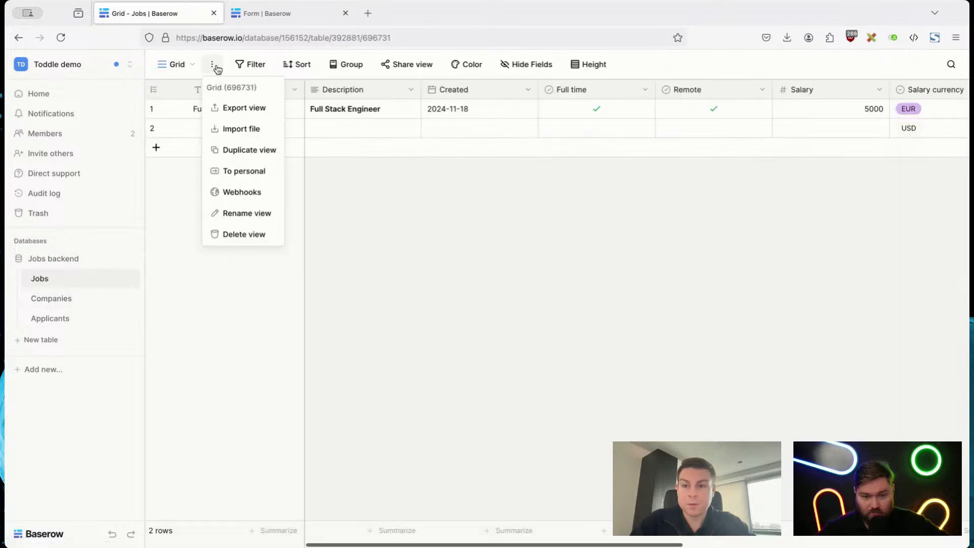
{"action": "left_click", "coordinate": [239, 129]}
{"action": "left_click", "coordinate": [285, 169]}
{"action": "left_click", "coordinate": [287, 276]}
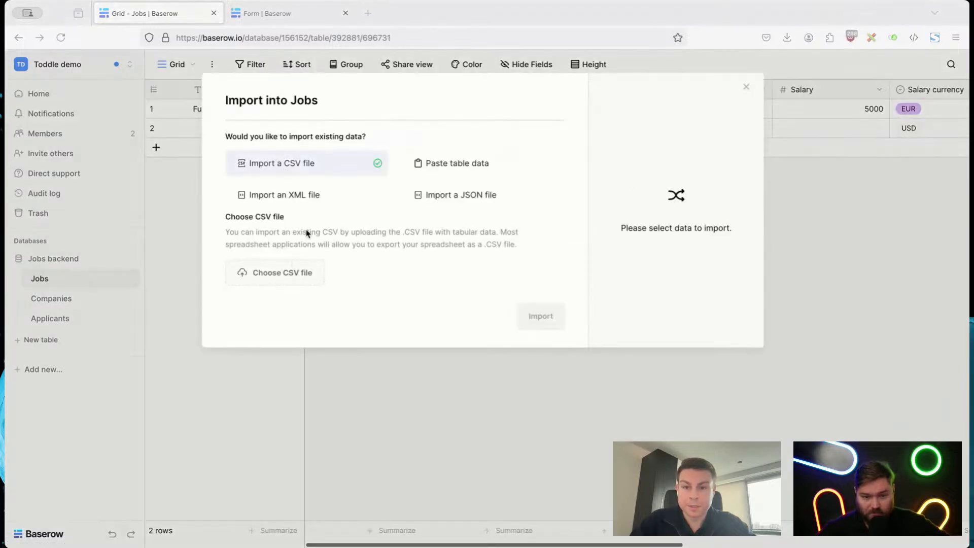
{"action": "double_click", "coordinate": [287, 115]}
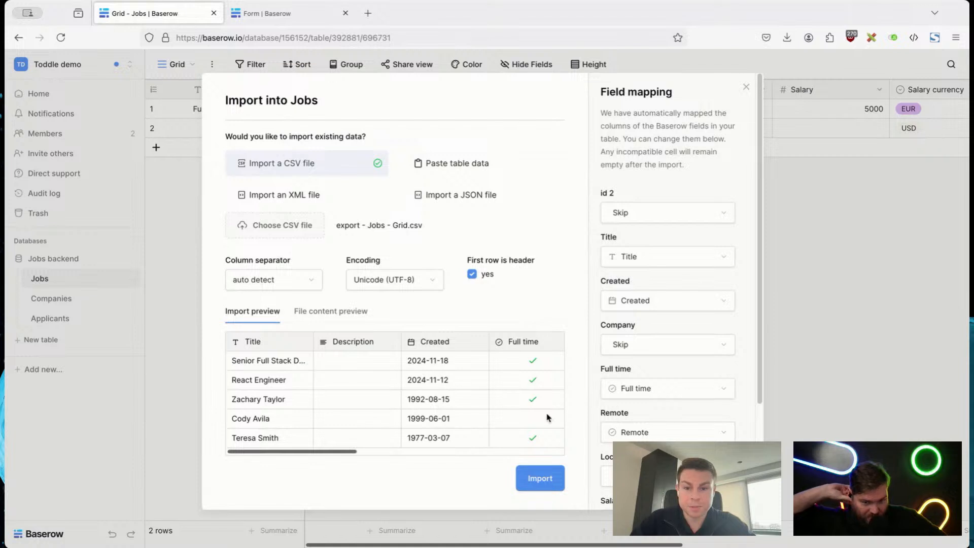
Step: Map the CSV's Company column to the Companies field, leave Location on Skip, and import the jobs
{"action": "scroll", "coordinate": [547, 418], "scroll_direction": "right", "scroll_amount": 2}
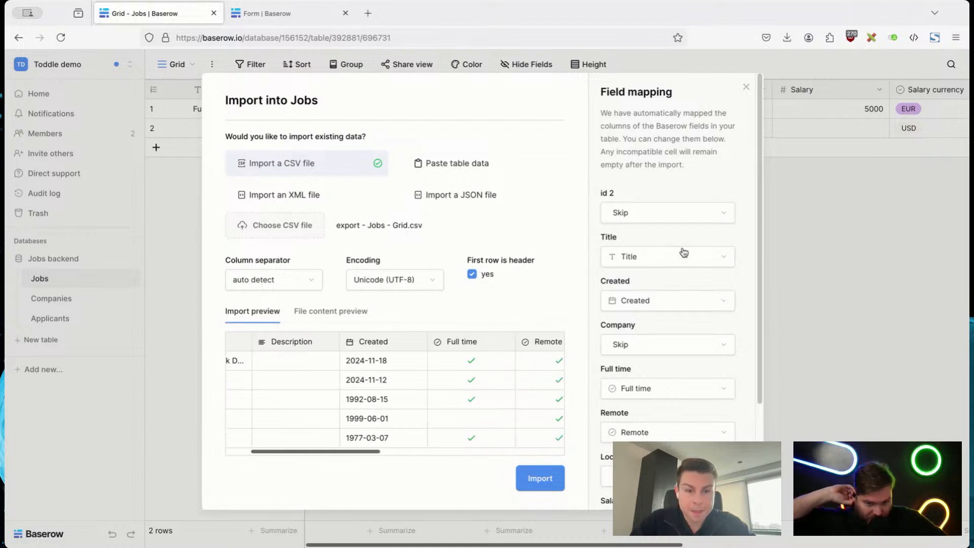
{"action": "scroll", "coordinate": [659, 264], "scroll_direction": "down", "scroll_amount": 3}
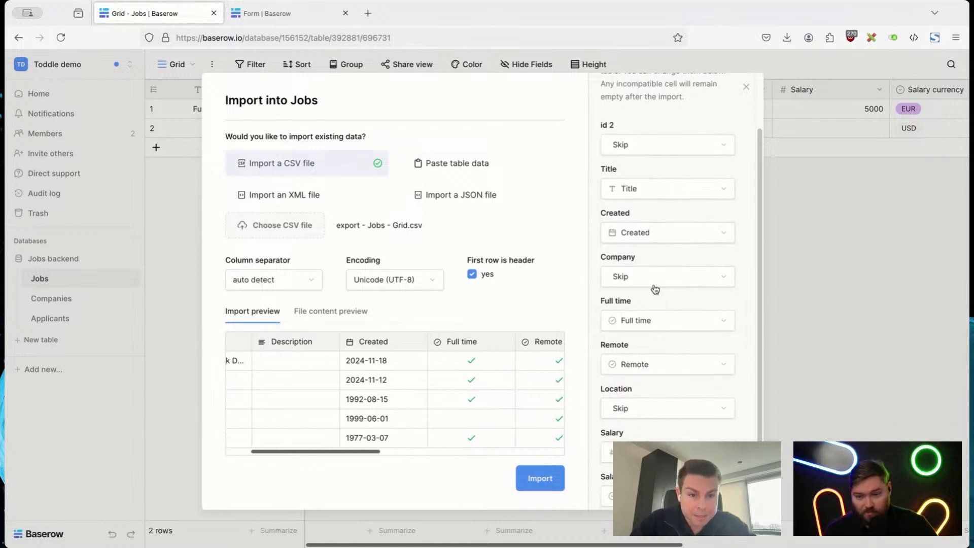
{"action": "left_click", "coordinate": [655, 278]}
{"action": "scroll", "coordinate": [650, 331], "scroll_direction": "down", "scroll_amount": 3}
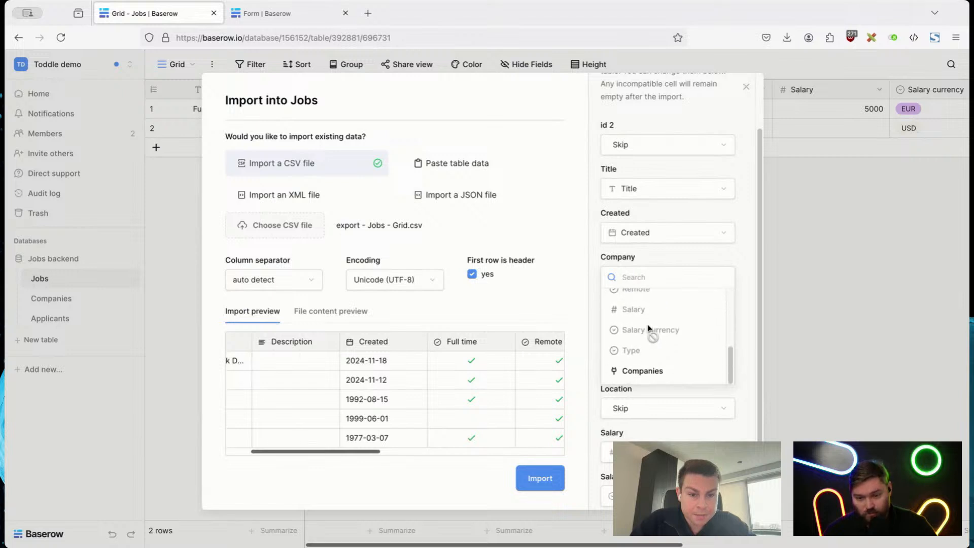
{"action": "left_click", "coordinate": [646, 372]}
{"action": "scroll", "coordinate": [744, 328], "scroll_direction": "down", "scroll_amount": 3}
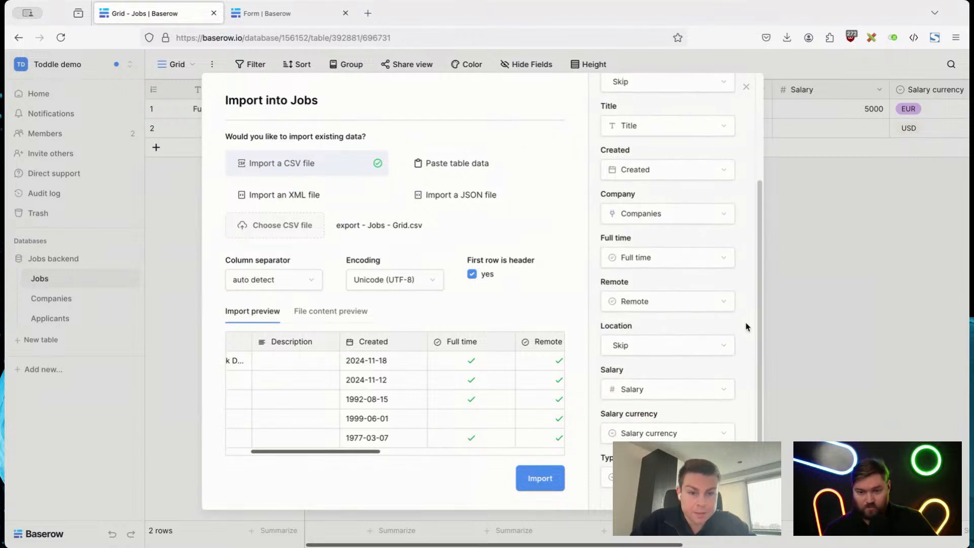
{"action": "left_click", "coordinate": [666, 346]}
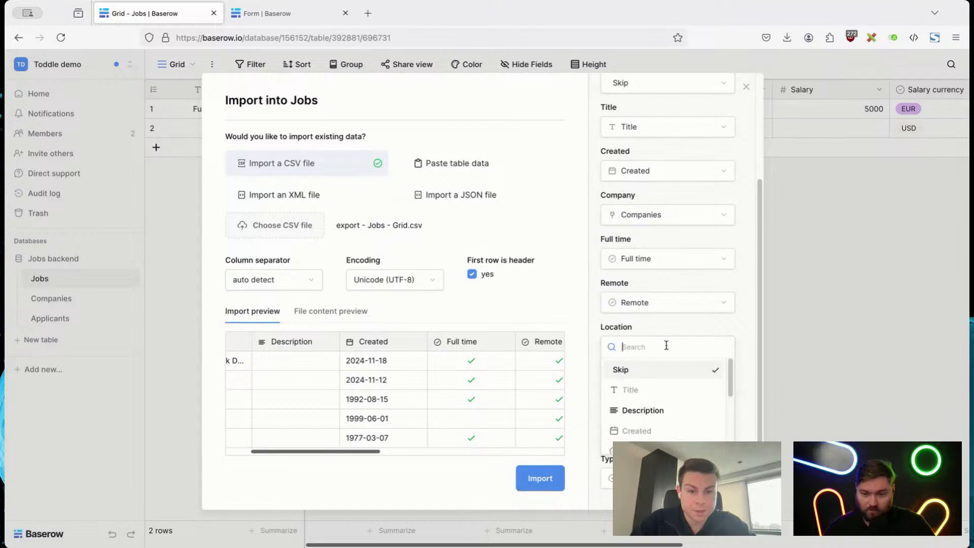
{"action": "left_click", "coordinate": [690, 328]}
{"action": "left_click", "coordinate": [547, 471]}
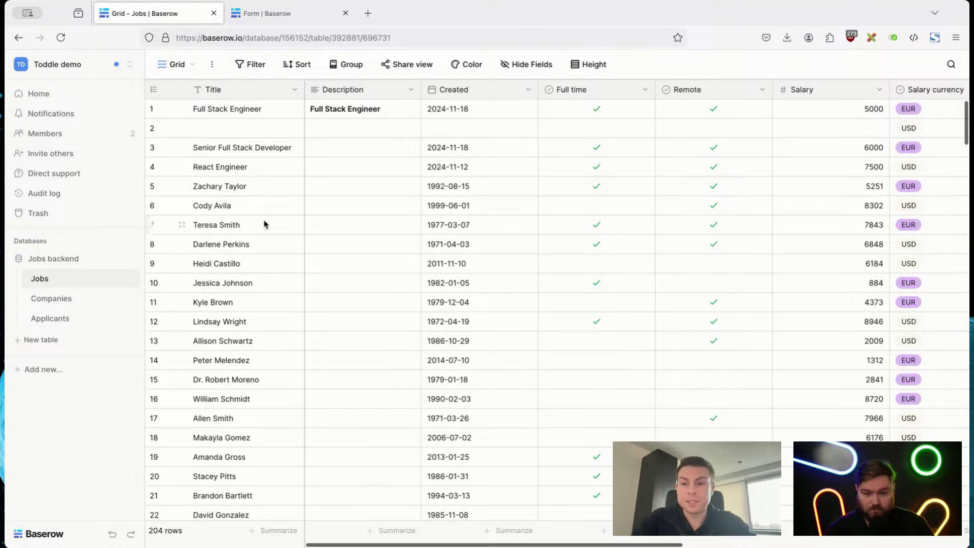
Step: Look over the imported rows in the Title column of the Jobs table
{"action": "left_click_drag", "start_coordinate": [255, 191], "coordinate": [256, 403]}
{"action": "left_click_drag", "start_coordinate": [256, 437], "coordinate": [258, 285]}
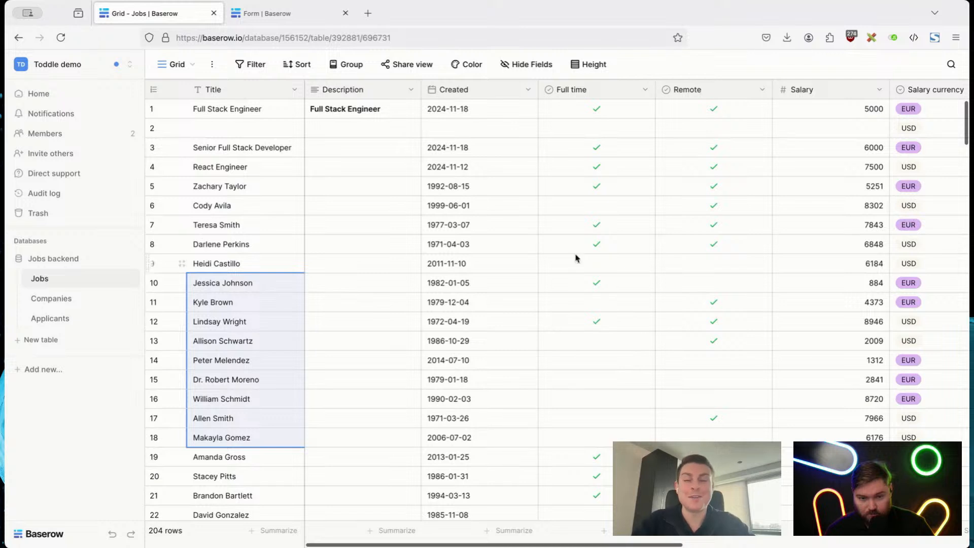
{"action": "left_click", "coordinate": [637, 72]}
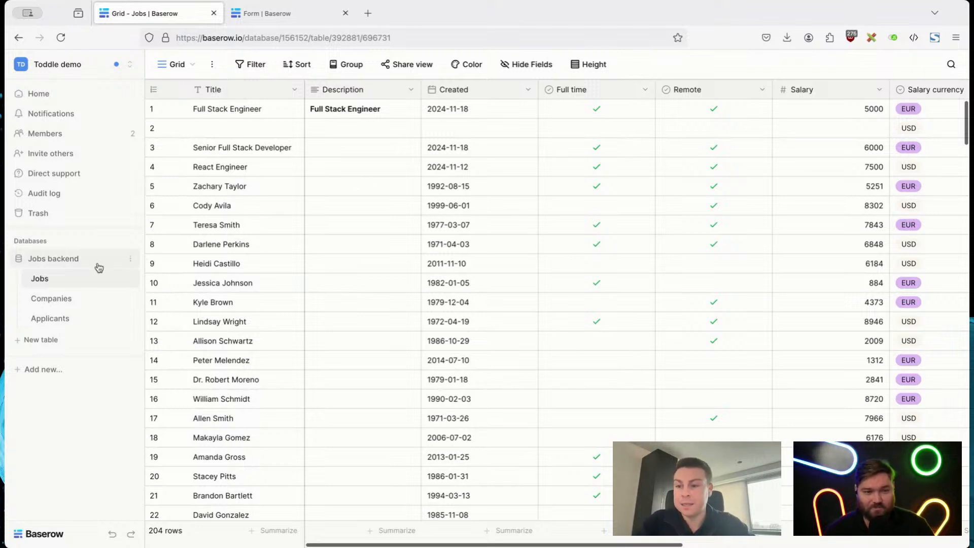
Step: Create a database token named "Toddle demo" for the Toddle demo workspace in the account settings
{"action": "left_click", "coordinate": [60, 69]}
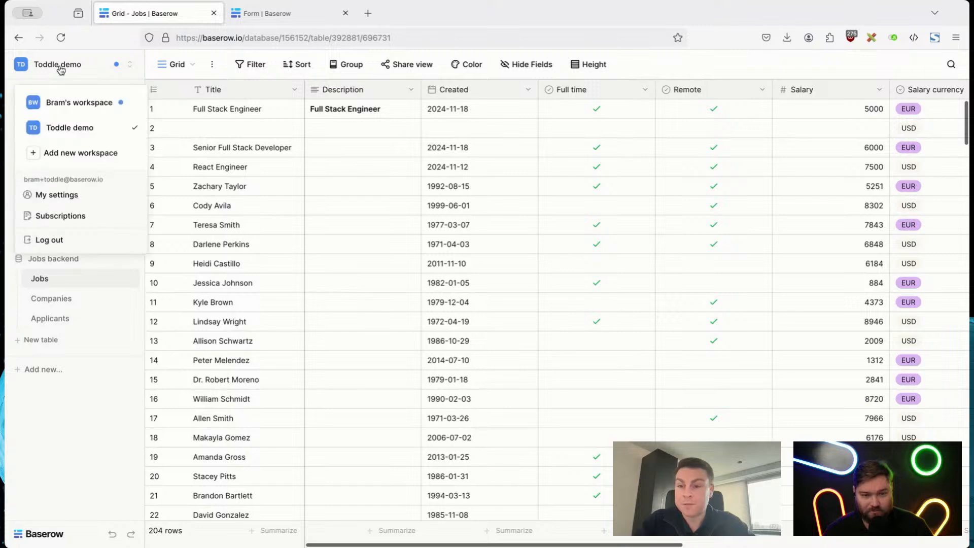
{"action": "left_click", "coordinate": [73, 201]}
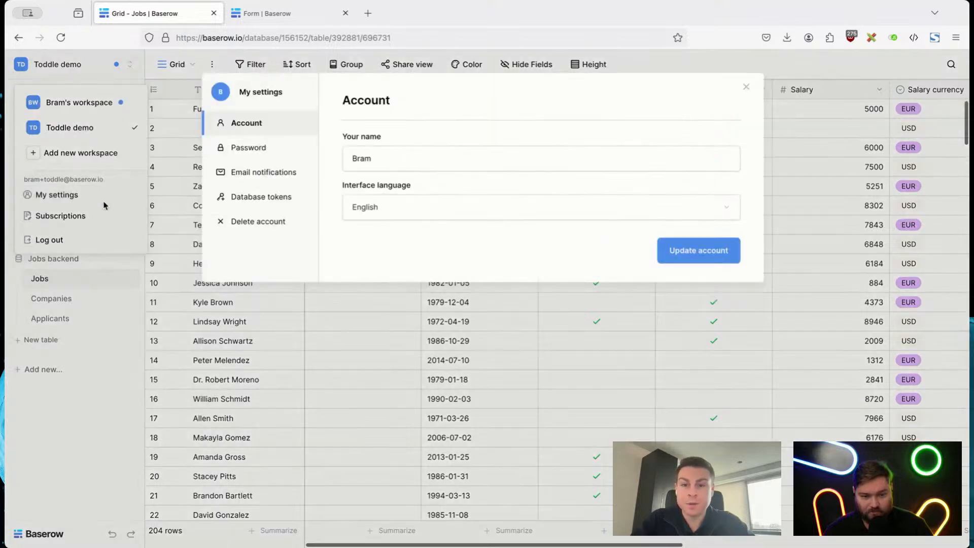
{"action": "left_click", "coordinate": [259, 202]}
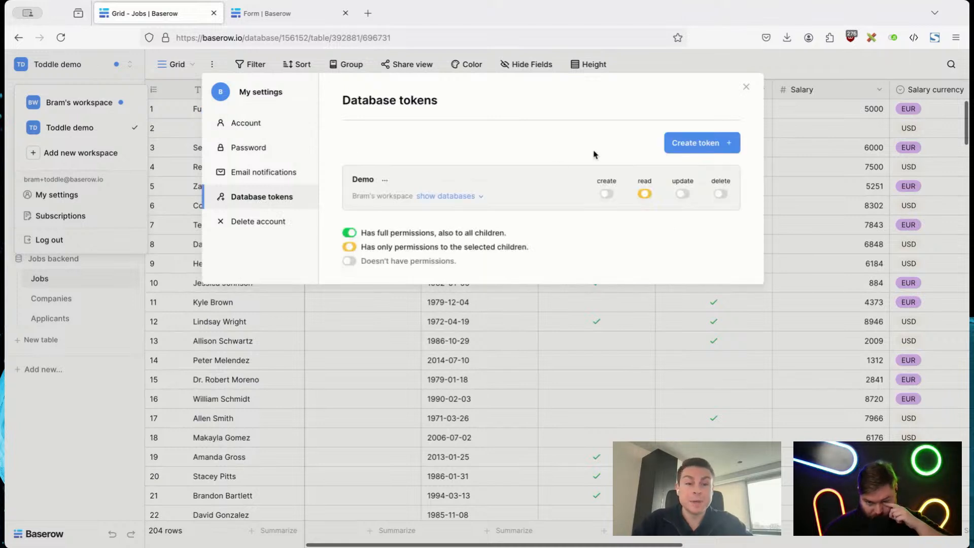
{"action": "left_click", "coordinate": [686, 144]}
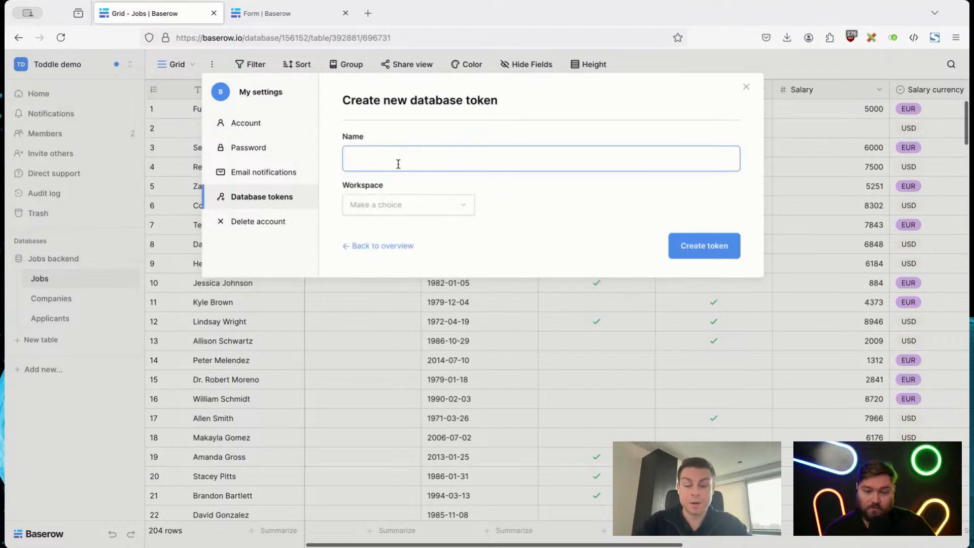
{"action": "type", "text": "Toddle demo"}
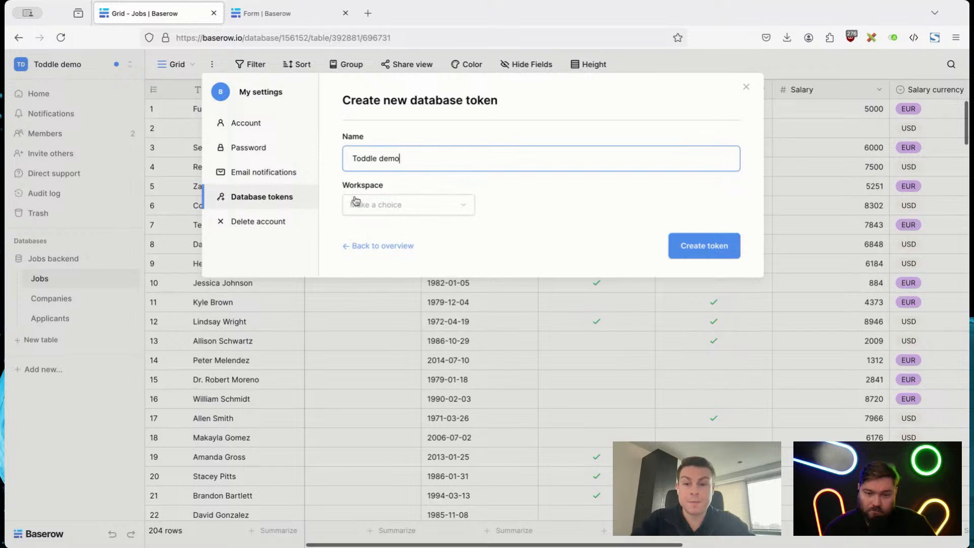
{"action": "left_click", "coordinate": [355, 201]}
{"action": "left_click", "coordinate": [370, 252]}
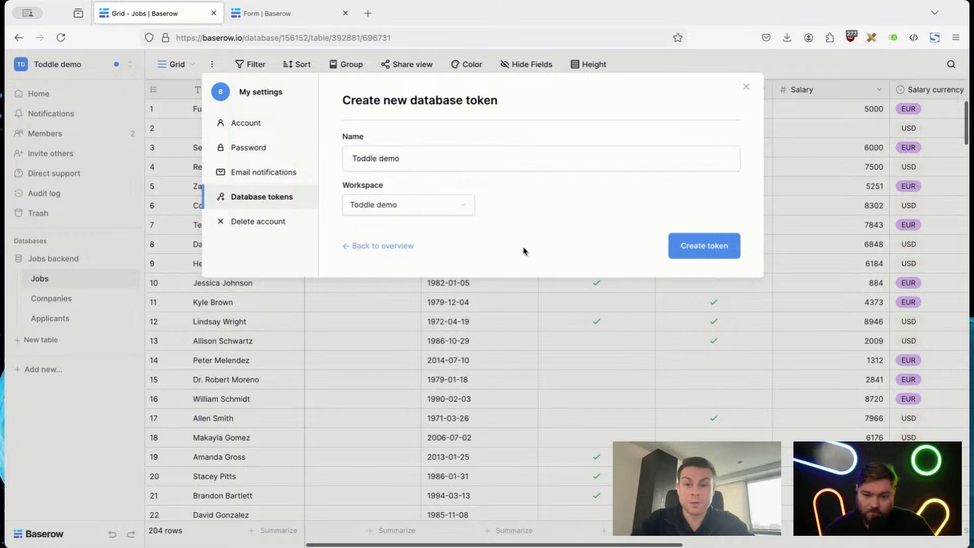
{"action": "left_click", "coordinate": [694, 249]}
Step: Restrict the Toddle demo token to read permission on the Jobs and Companies tables only, and close the settings
{"action": "left_click", "coordinate": [423, 255]}
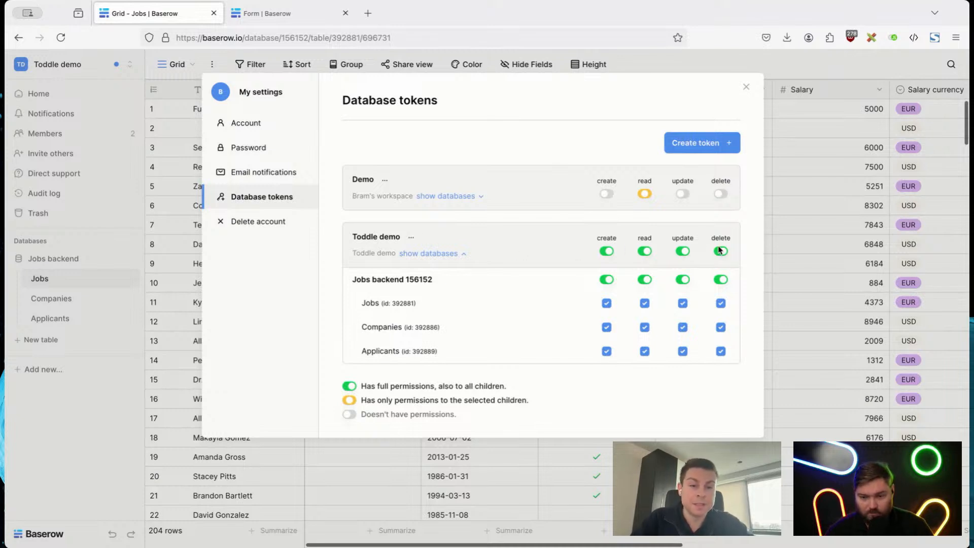
{"action": "left_click", "coordinate": [607, 251]}
{"action": "left_click", "coordinate": [644, 251]}
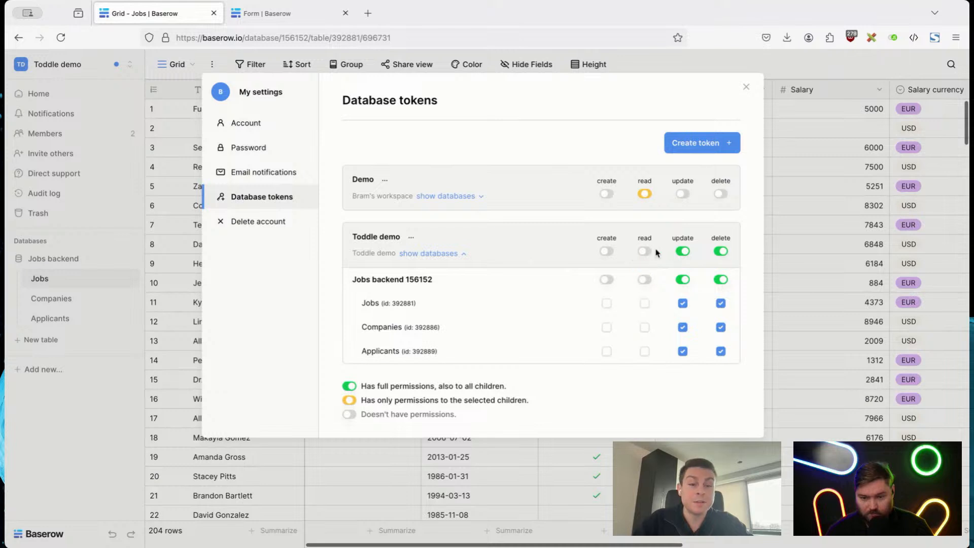
{"action": "left_click", "coordinate": [684, 252]}
{"action": "left_click", "coordinate": [720, 251]}
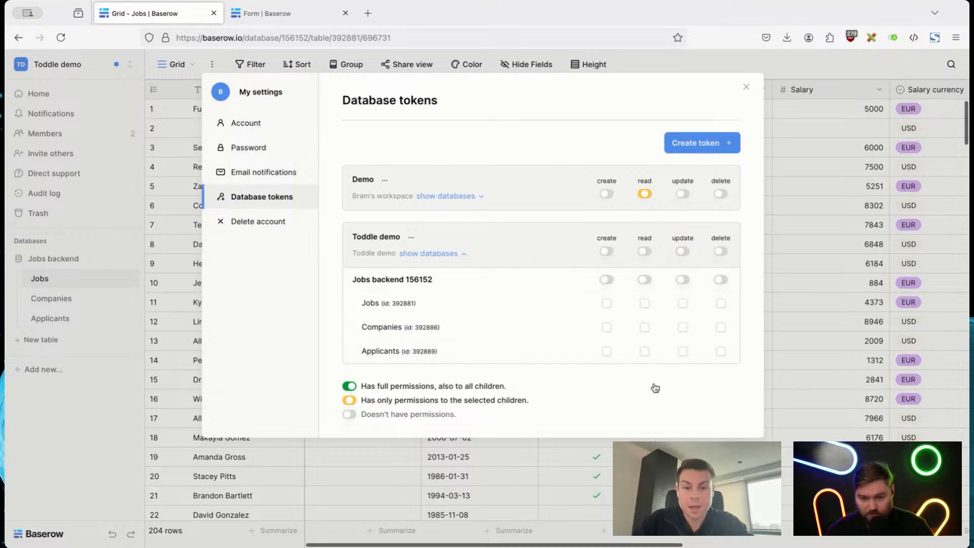
{"action": "left_click", "coordinate": [645, 304]}
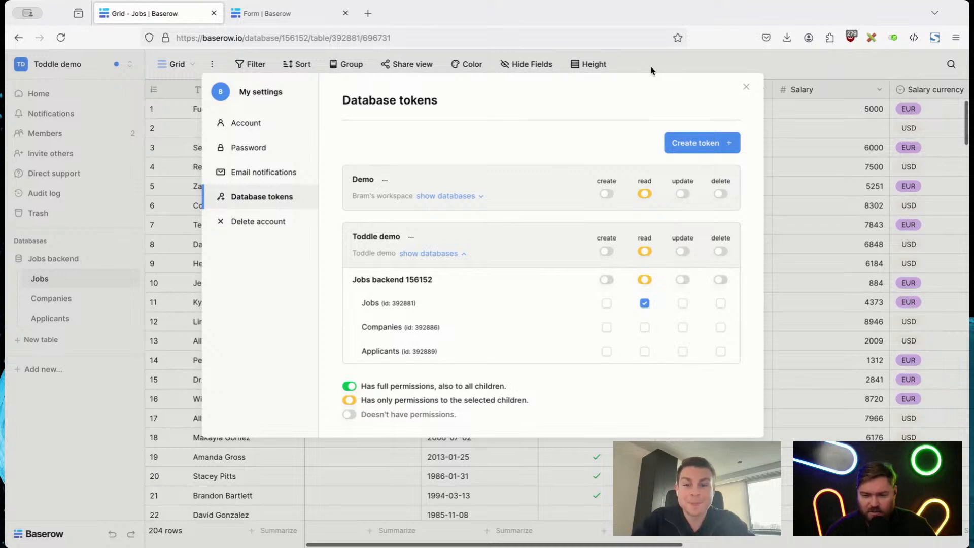
{"action": "left_click", "coordinate": [644, 327]}
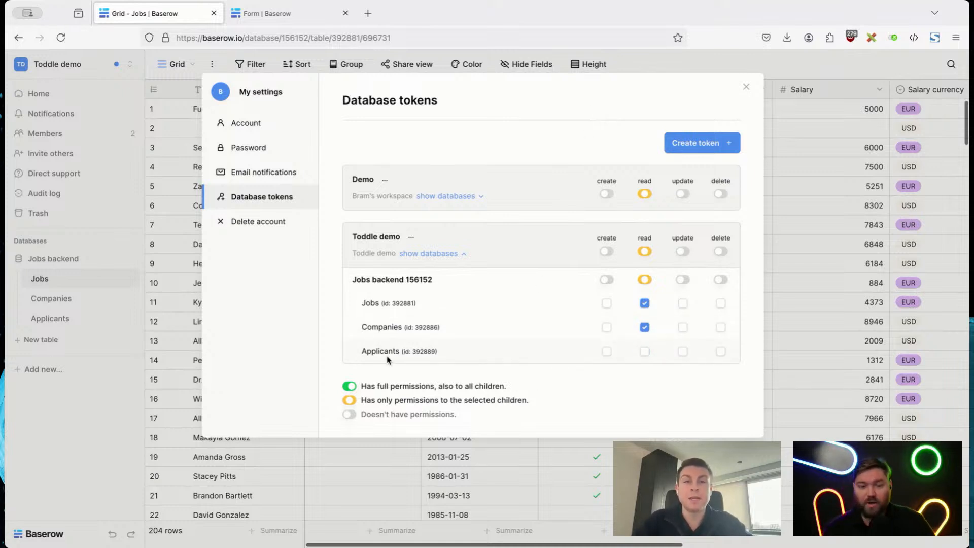
{"action": "left_click", "coordinate": [84, 427]}
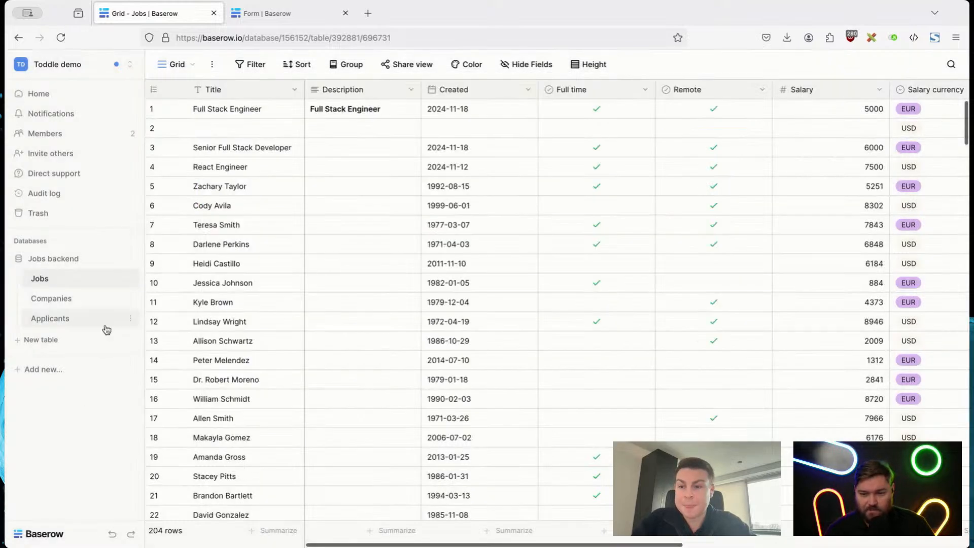
Step: Open the Jobs backend database's API documentation at the List rows section of the Jobs table
{"action": "left_click", "coordinate": [129, 259]}
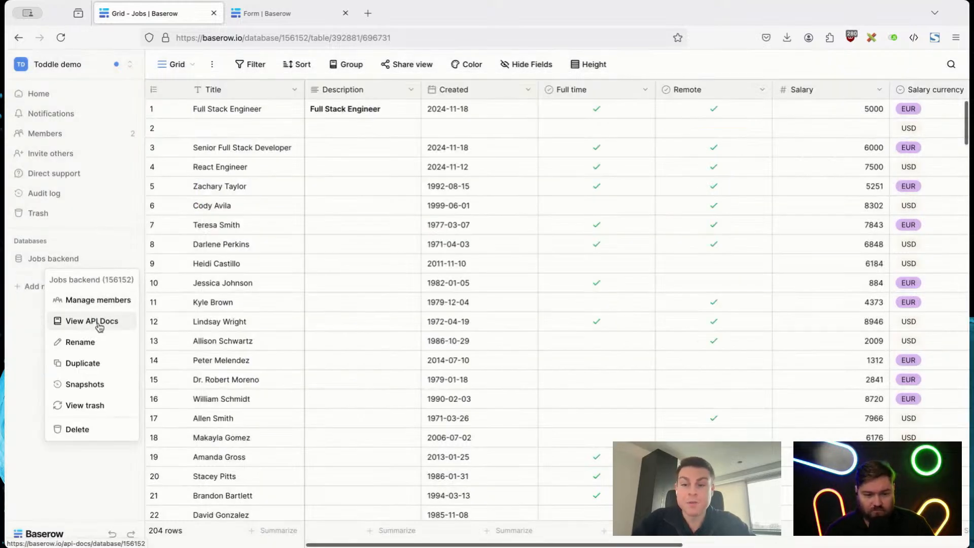
{"action": "left_click", "coordinate": [95, 323]}
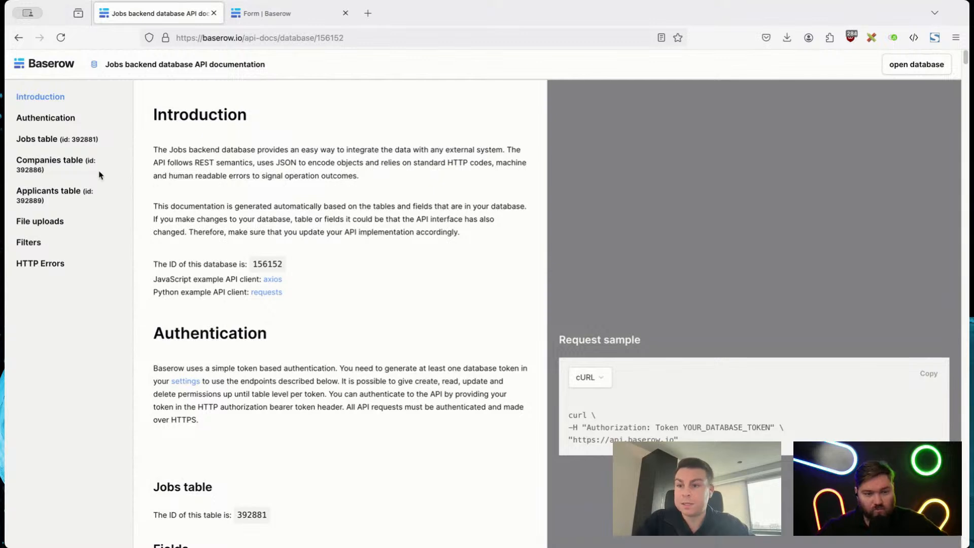
{"action": "left_click", "coordinate": [38, 146]}
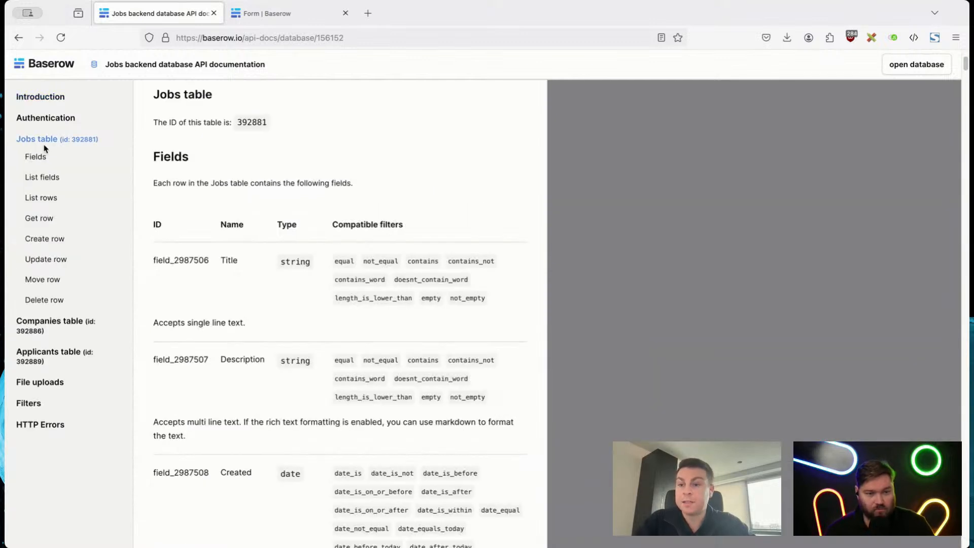
{"action": "left_click", "coordinate": [47, 203]}
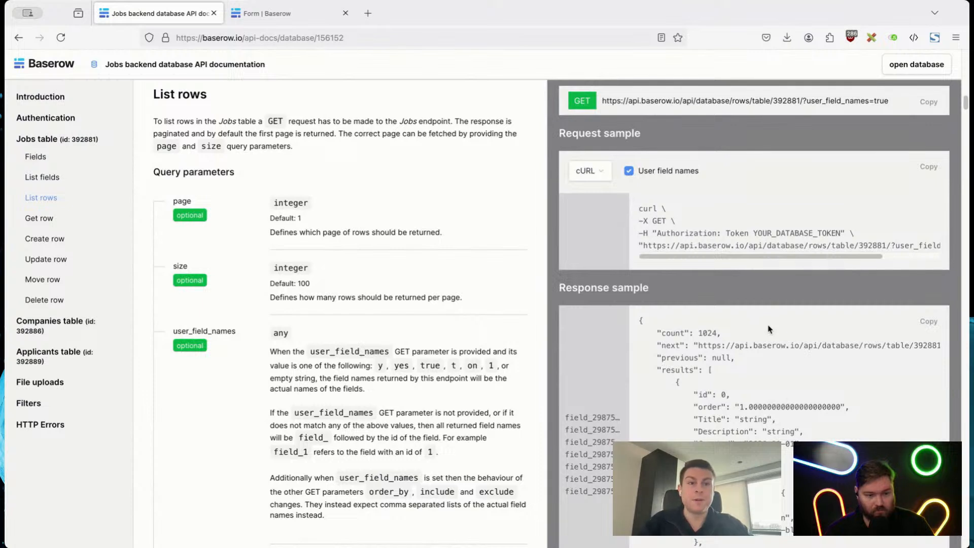
Step: Examine the List rows endpoint, its cURL request sample and the fields in the response sample, including Salary currency
{"action": "left_click", "coordinate": [673, 102]}
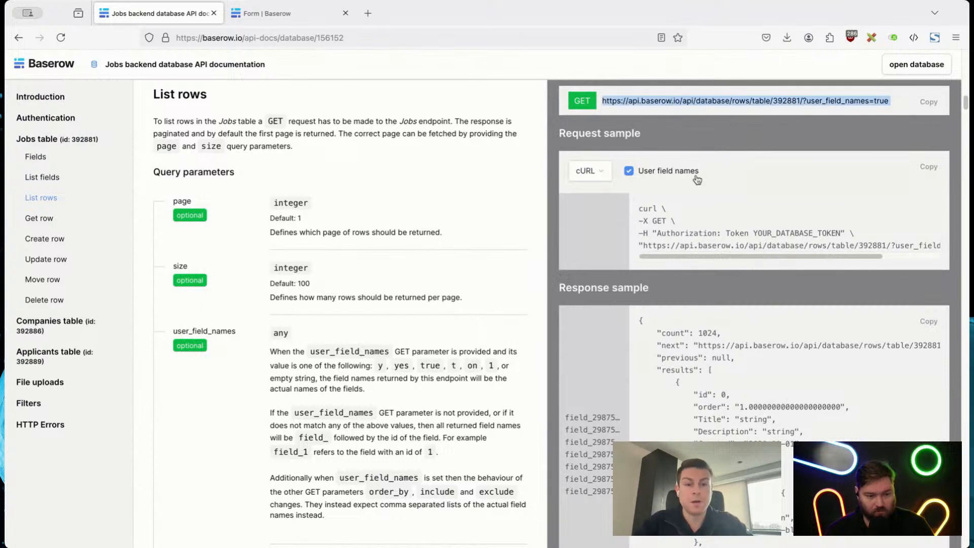
{"action": "left_click_drag", "start_coordinate": [638, 209], "coordinate": [803, 247]}
{"action": "left_click", "coordinate": [803, 248]}
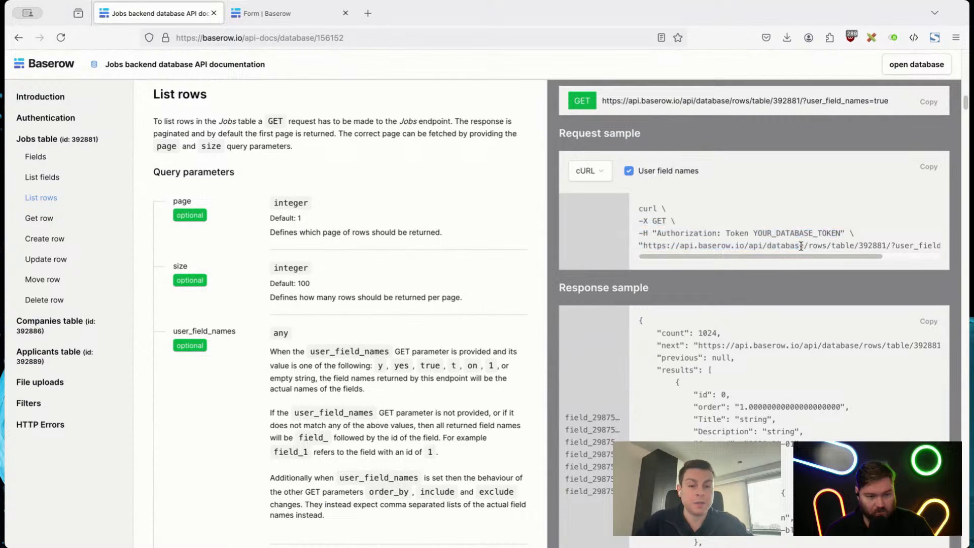
{"action": "scroll", "coordinate": [803, 250], "scroll_direction": "down", "scroll_amount": 3}
{"action": "left_click_drag", "start_coordinate": [646, 191], "coordinate": [809, 392]}
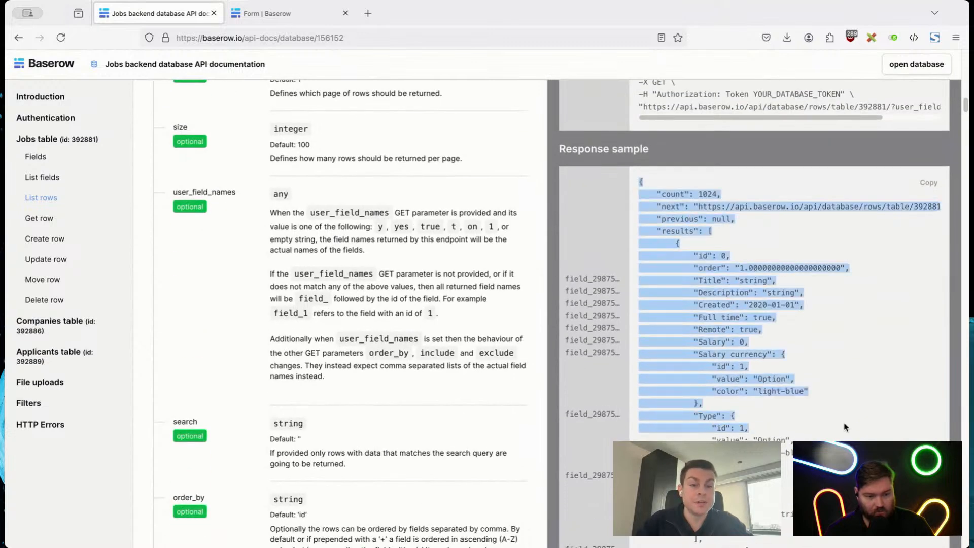
{"action": "left_click", "coordinate": [846, 427]}
{"action": "scroll", "coordinate": [845, 428], "scroll_direction": "down", "scroll_amount": 3}
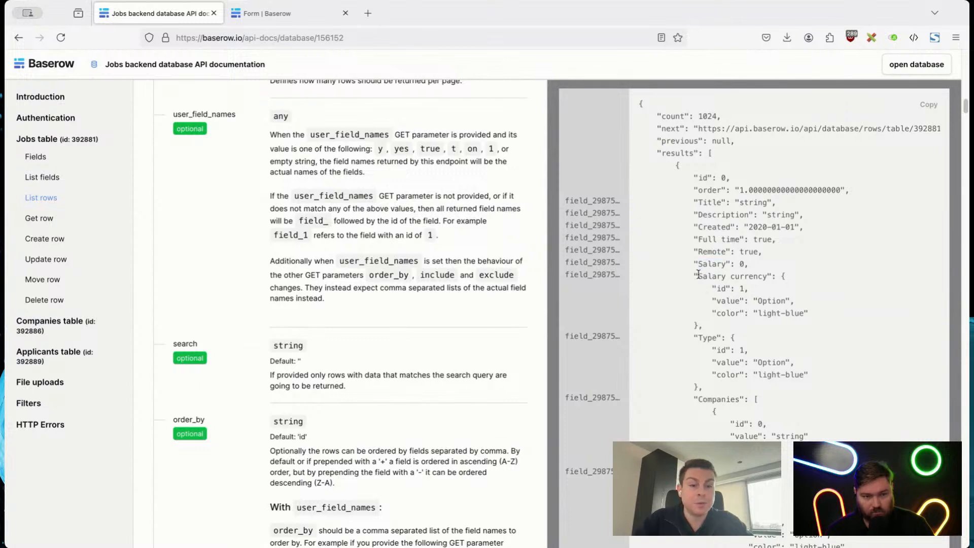
{"action": "left_click_drag", "start_coordinate": [702, 277], "coordinate": [767, 277]}
{"action": "left_click", "coordinate": [767, 278]}
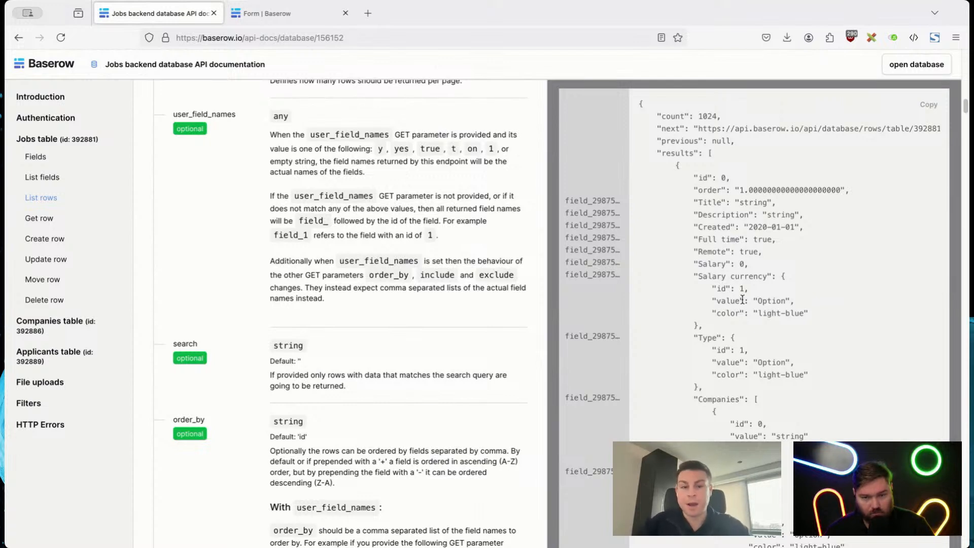
Step: Copy the GET endpoint URL for listing the rows of the Jobs table
{"action": "scroll", "coordinate": [742, 299], "scroll_direction": "up", "scroll_amount": 3}
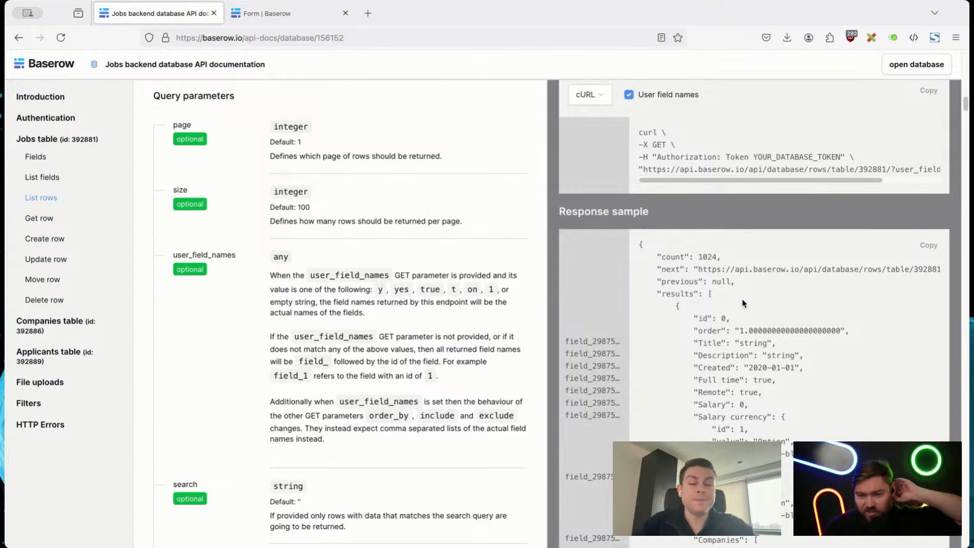
{"action": "scroll", "coordinate": [742, 303], "scroll_direction": "up", "scroll_amount": 2}
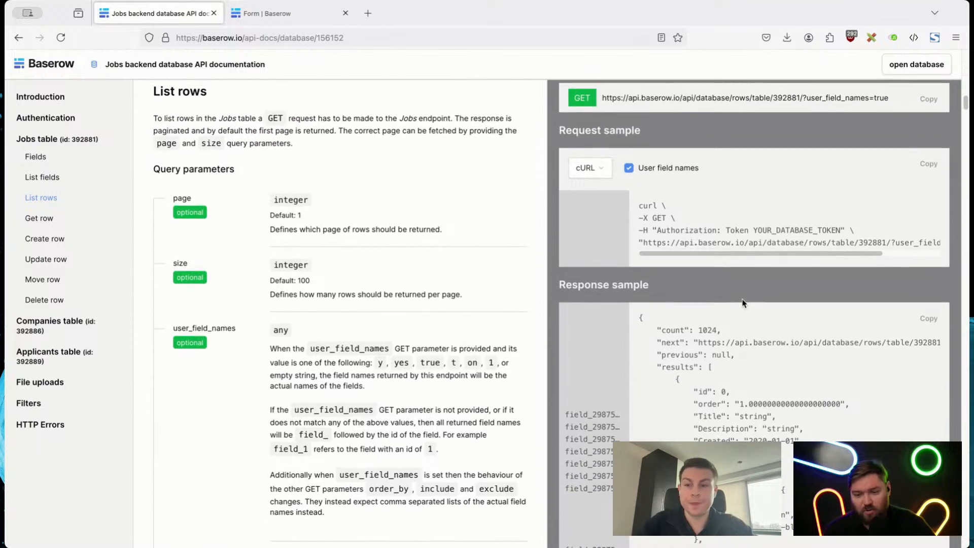
{"action": "left_click", "coordinate": [932, 100]}
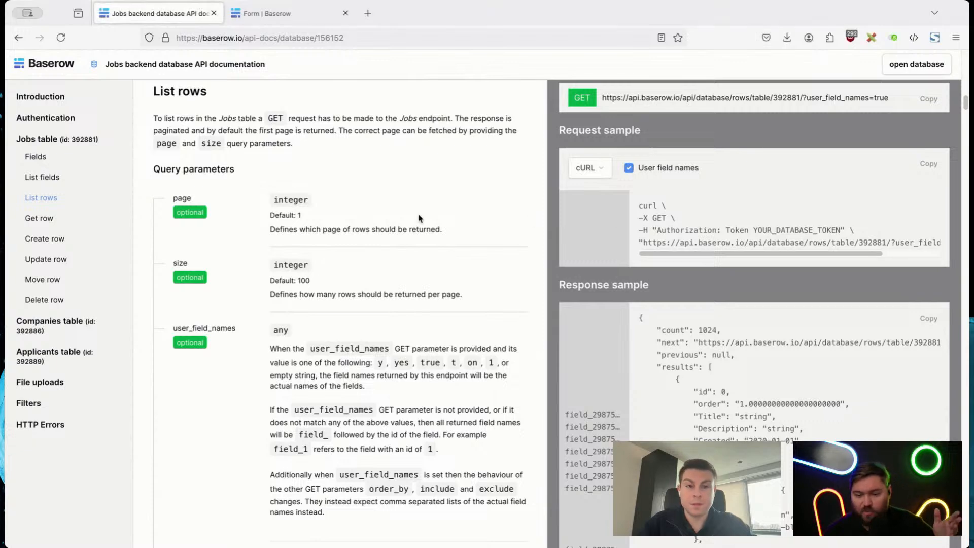
{"action": "scroll", "coordinate": [418, 218], "scroll_direction": "up", "scroll_amount": 1}
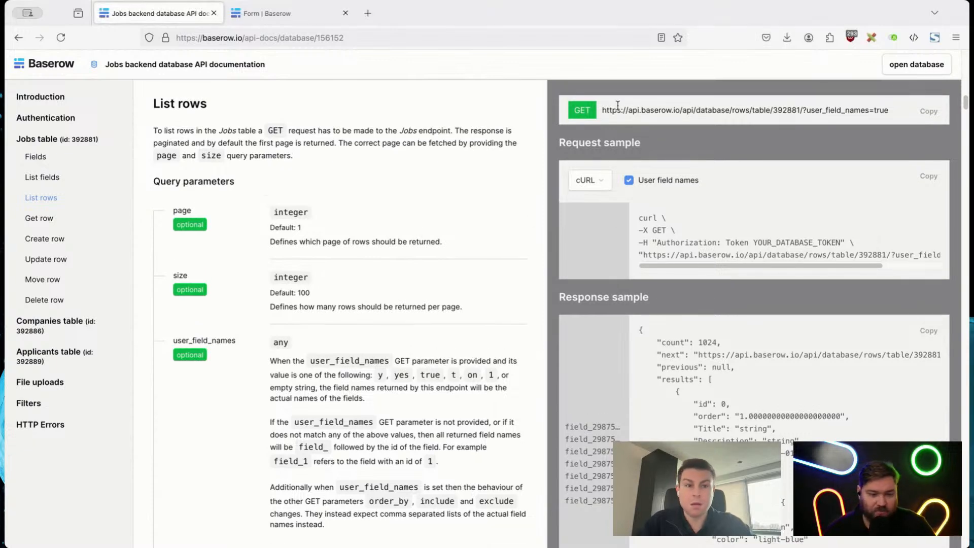
Step: Return to the database, reveal and copy the Toddle demo database token from the account settings, and close them
{"action": "left_click", "coordinate": [913, 64]}
{"action": "left_click", "coordinate": [75, 67]}
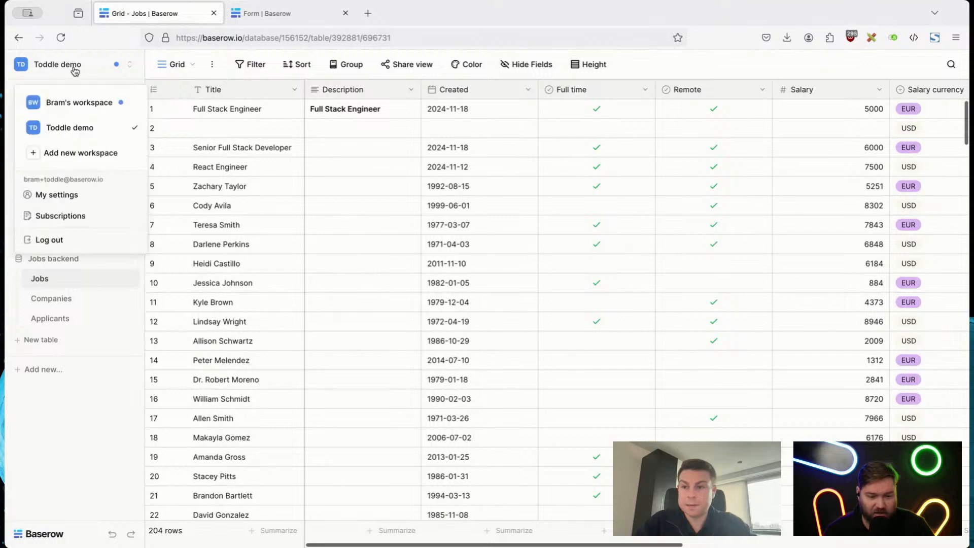
{"action": "left_click", "coordinate": [74, 198]}
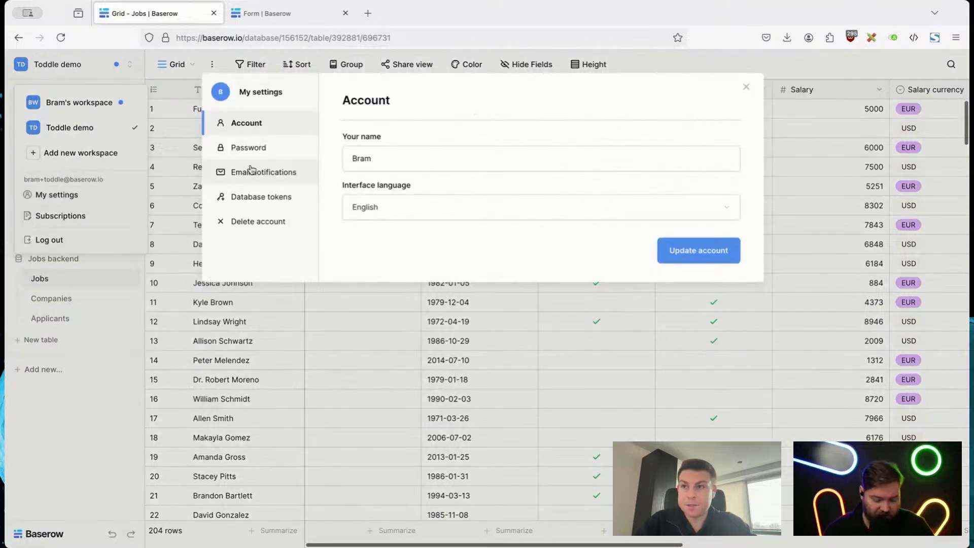
{"action": "left_click", "coordinate": [246, 198]}
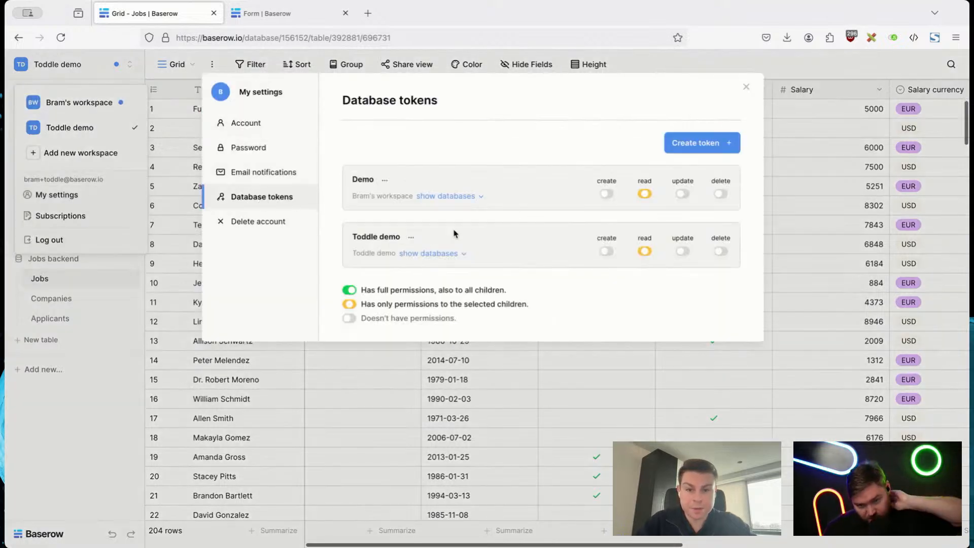
{"action": "left_click", "coordinate": [411, 237]}
{"action": "left_click", "coordinate": [387, 258]}
{"action": "left_click", "coordinate": [404, 259]}
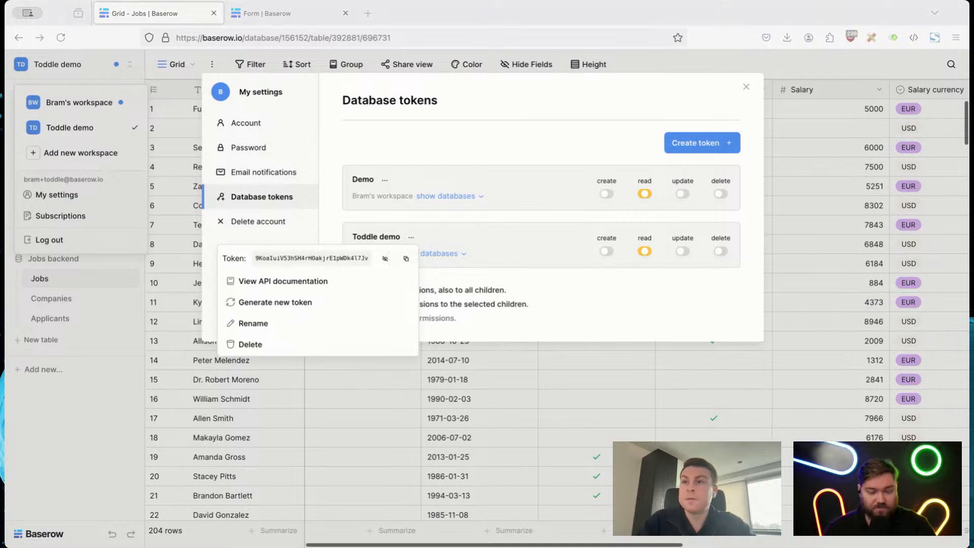
{"action": "left_click", "coordinate": [417, 117]}
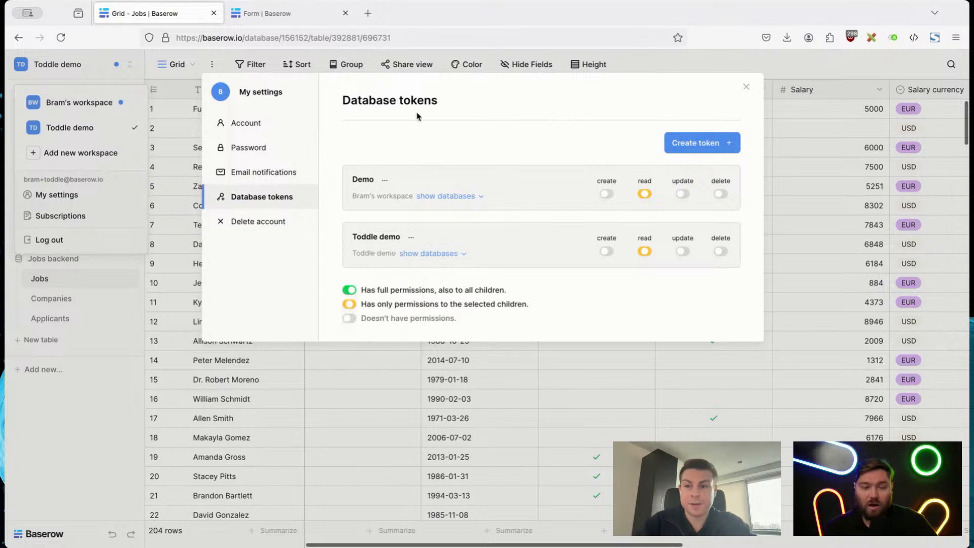
{"action": "key", "text": "Escape"}
{"action": "left_click", "coordinate": [85, 412]}
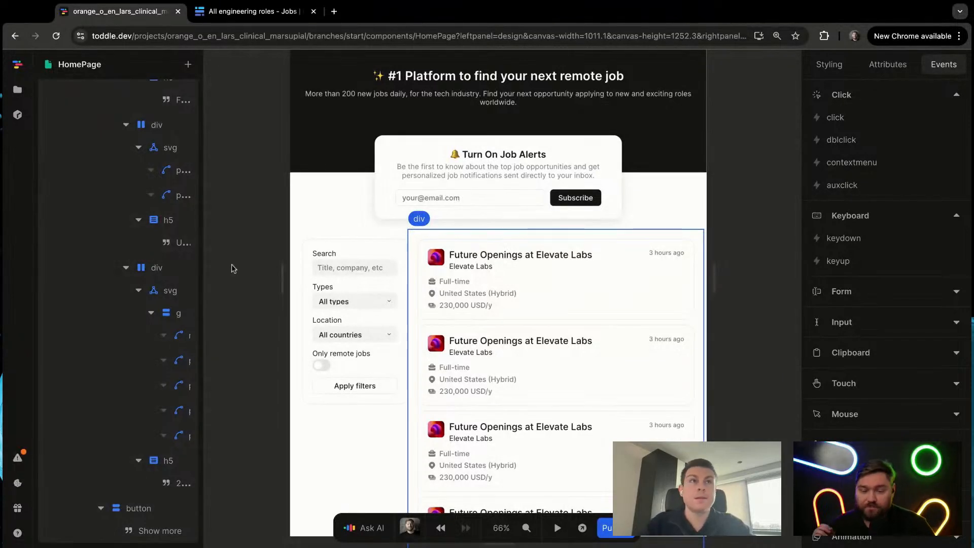
Step: Clear the element selection on the canvas so the HomePage's page-level settings are shown
{"action": "scroll", "coordinate": [298, 234], "scroll_direction": "left", "scroll_amount": 1}
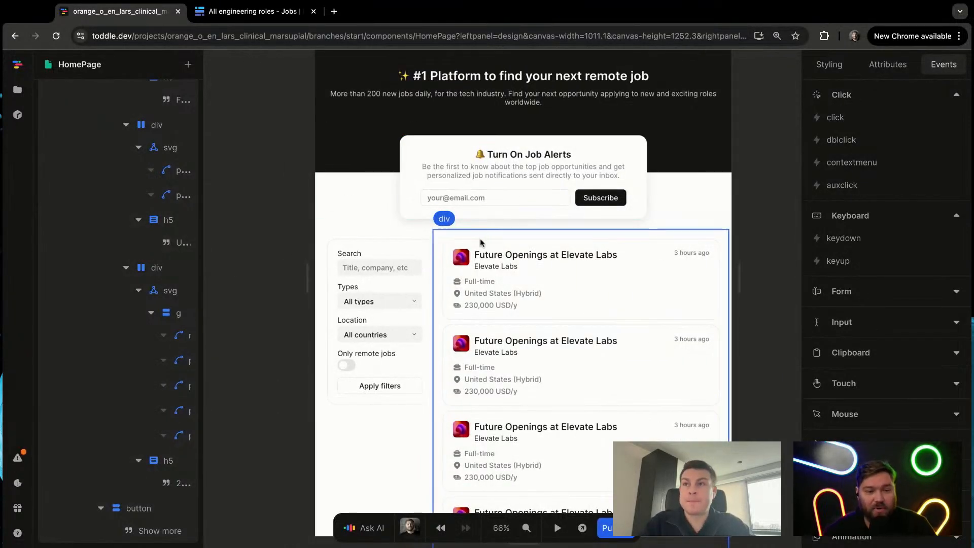
{"action": "left_click", "coordinate": [563, 258]}
{"action": "scroll", "coordinate": [538, 284], "scroll_direction": "up", "scroll_amount": 2}
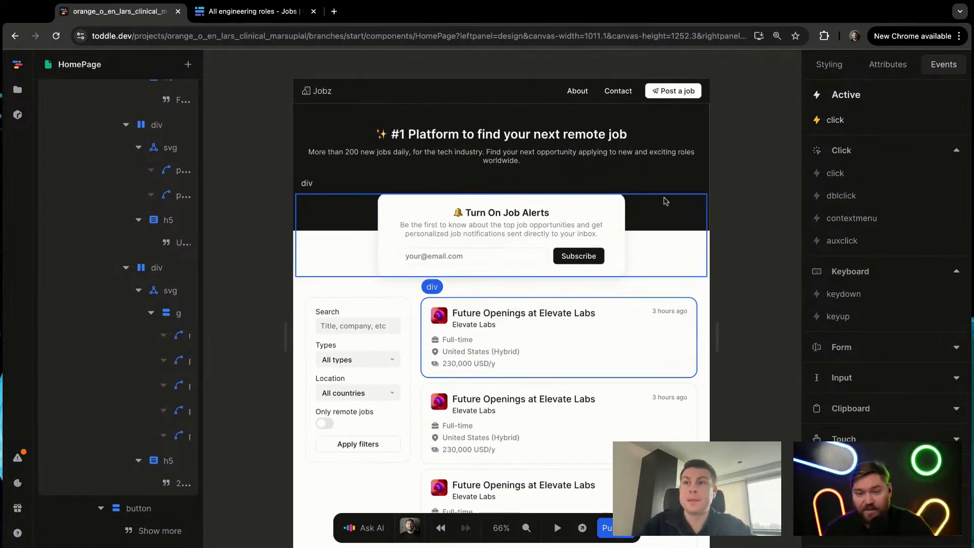
{"action": "left_click", "coordinate": [747, 162]}
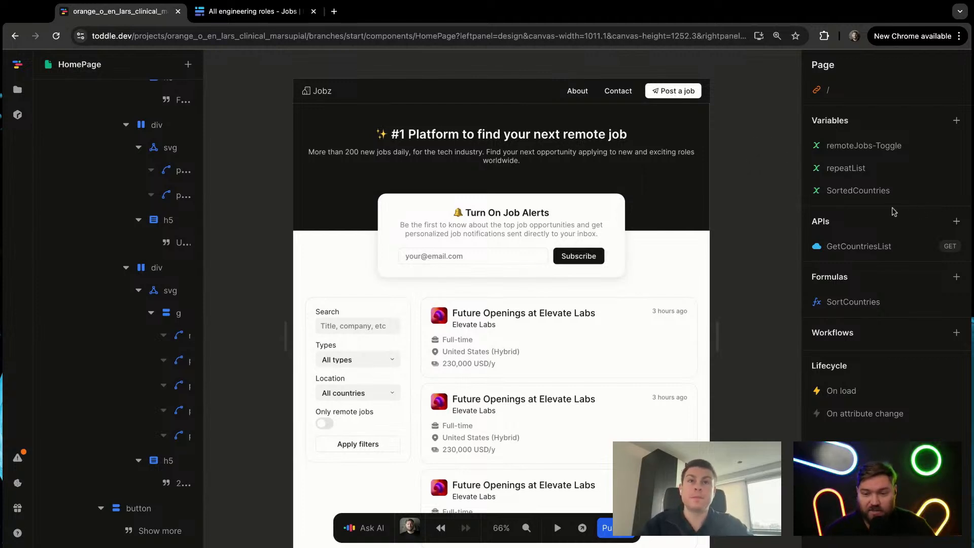
{"action": "left_click", "coordinate": [956, 221]}
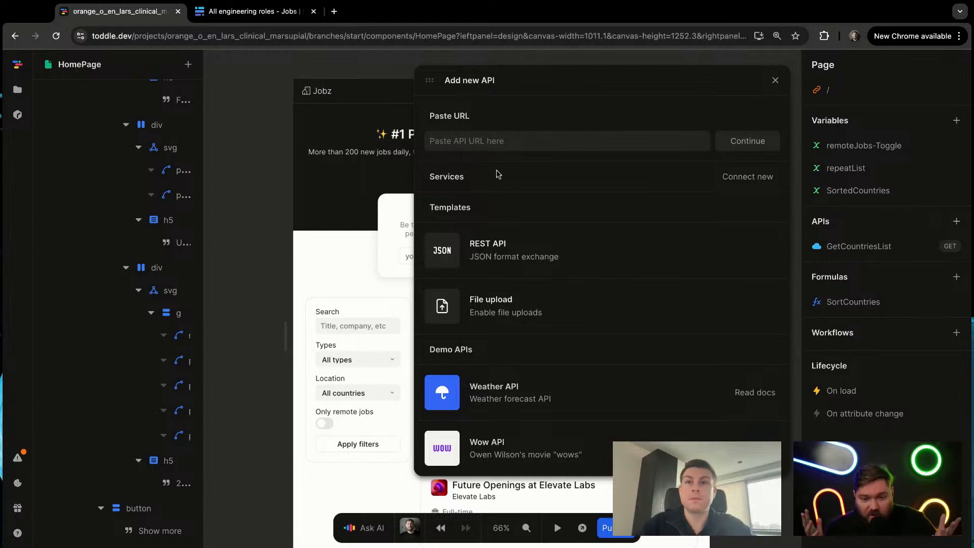
{"action": "left_click", "coordinate": [775, 80]}
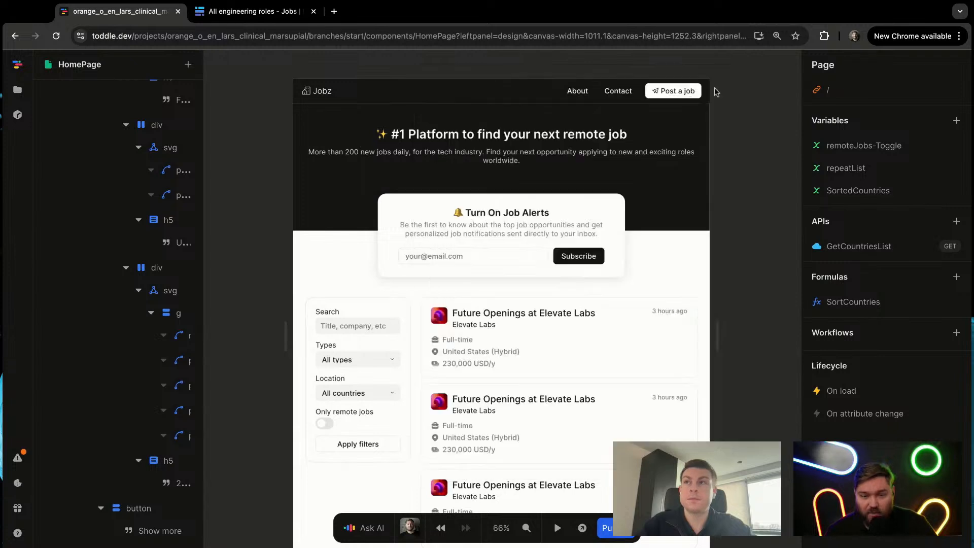
{"action": "scroll", "coordinate": [169, 189], "scroll_direction": "up", "scroll_amount": 10}
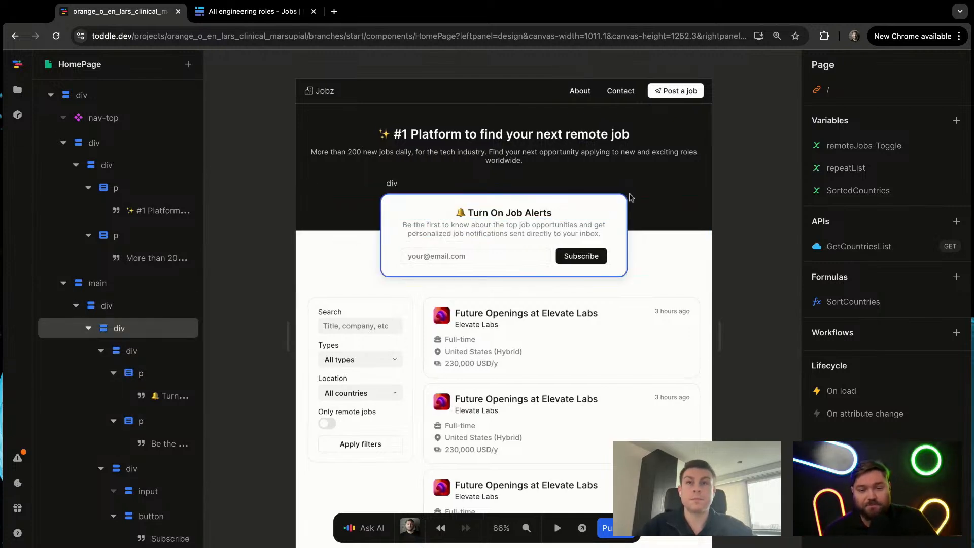
{"action": "left_click", "coordinate": [956, 224]}
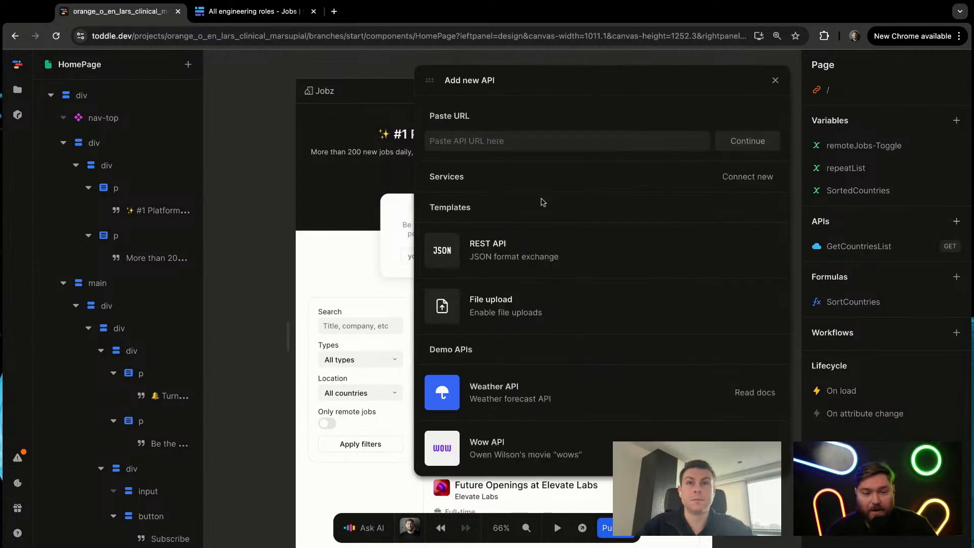
{"action": "left_click", "coordinate": [512, 141]}
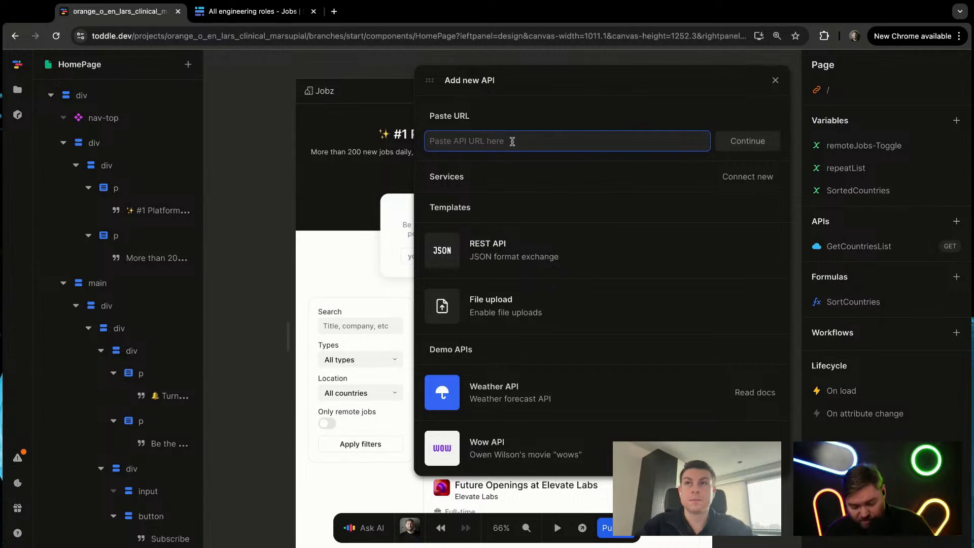
{"action": "key", "text": "super+v"}
{"action": "left_click", "coordinate": [747, 141]}
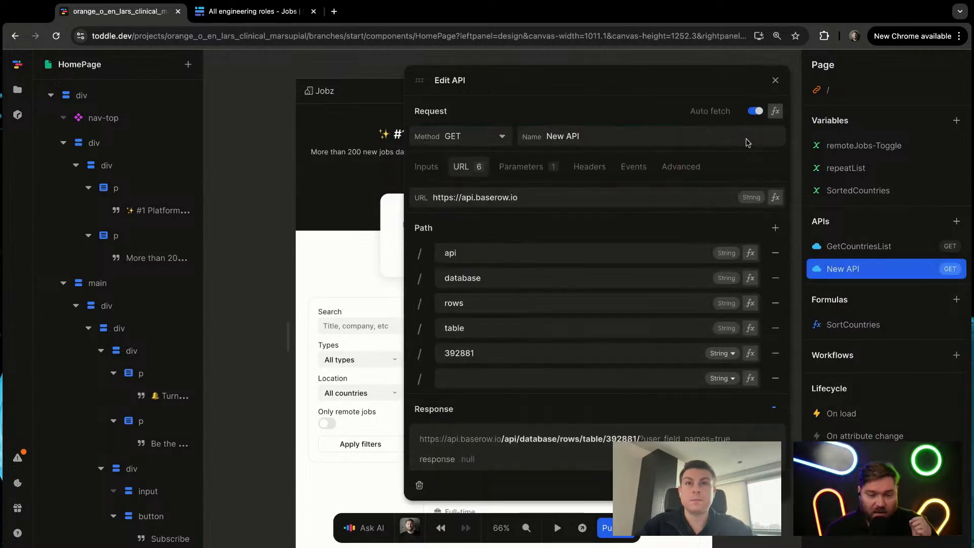
Step: Add an Authorization header to the new API request, with the word Token followed by the copied database token
{"action": "scroll", "coordinate": [547, 383], "scroll_direction": "down", "scroll_amount": 1}
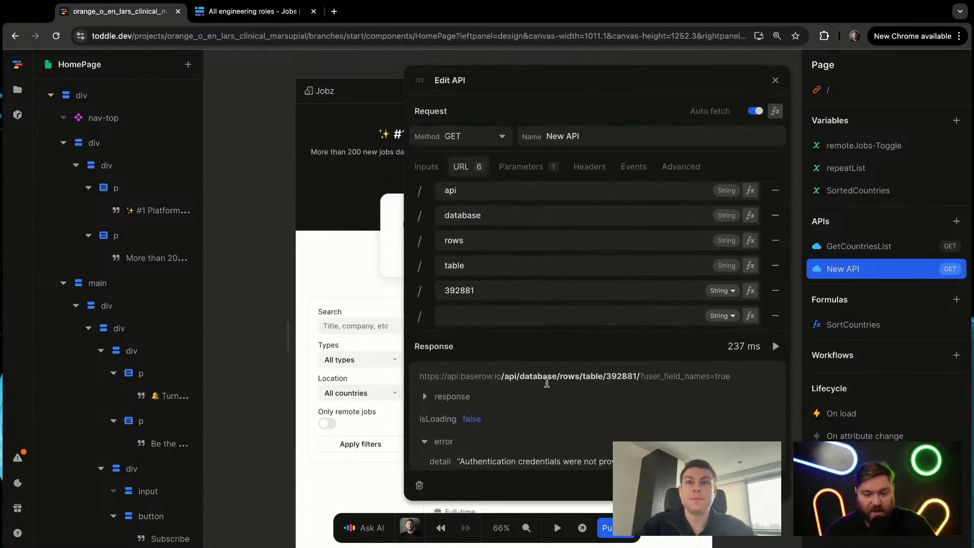
{"action": "scroll", "coordinate": [547, 383], "scroll_direction": "down", "scroll_amount": 2}
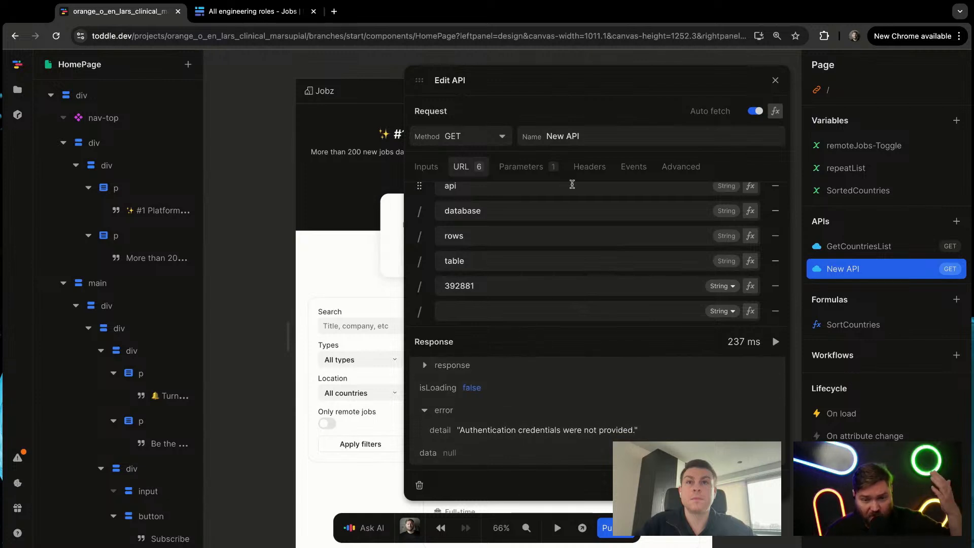
{"action": "scroll", "coordinate": [572, 184], "scroll_direction": "up", "scroll_amount": 2}
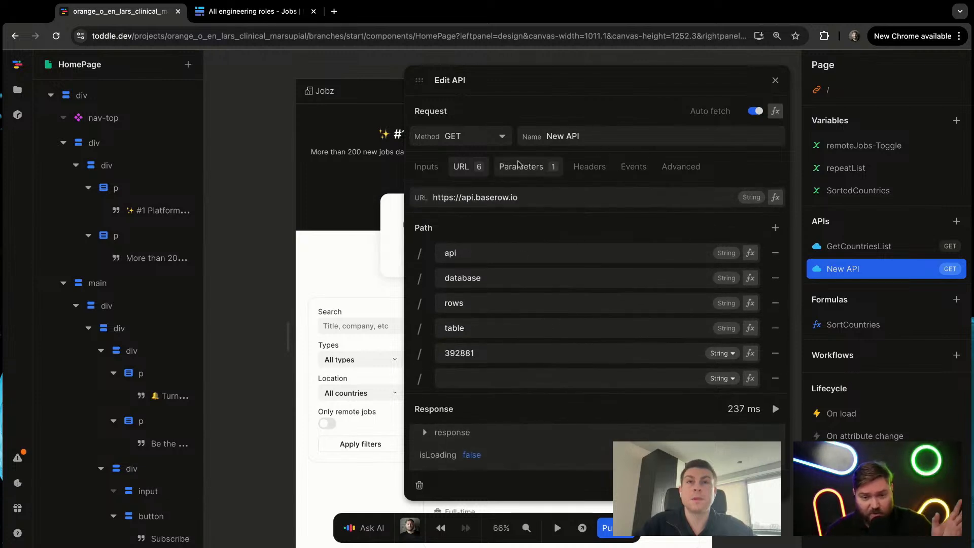
{"action": "scroll", "coordinate": [544, 333], "scroll_direction": "down", "scroll_amount": 2}
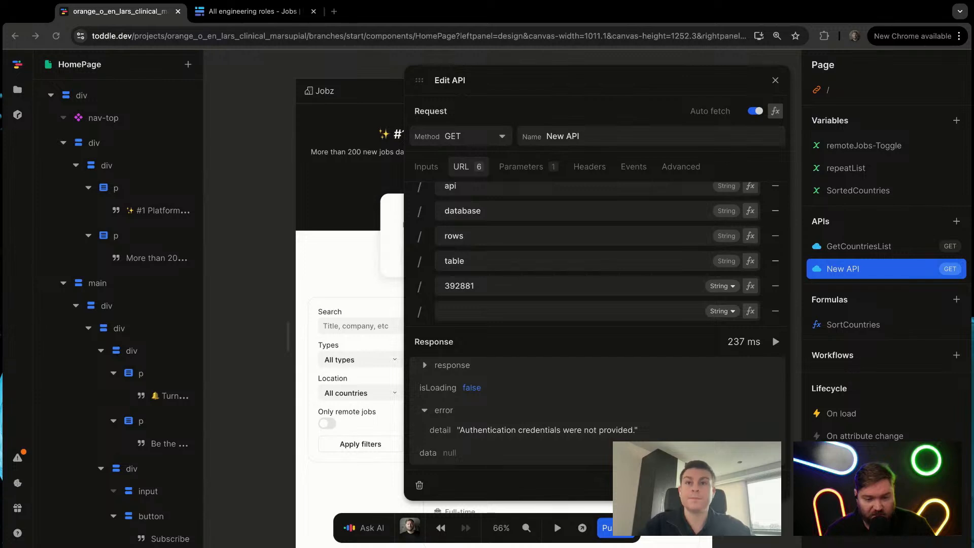
{"action": "left_click", "coordinate": [584, 166]}
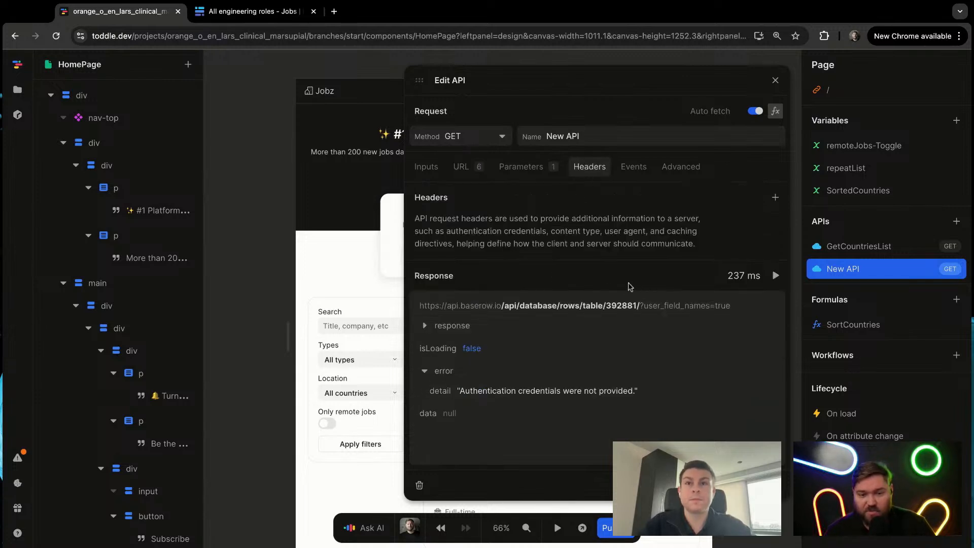
{"action": "left_click", "coordinate": [775, 197]}
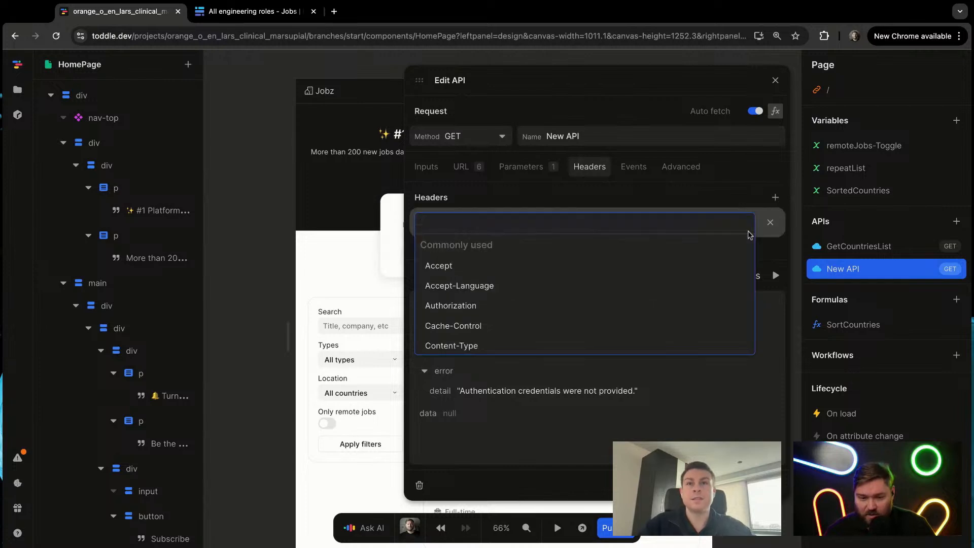
{"action": "left_click", "coordinate": [459, 305]}
{"action": "type", "text": "Token"}
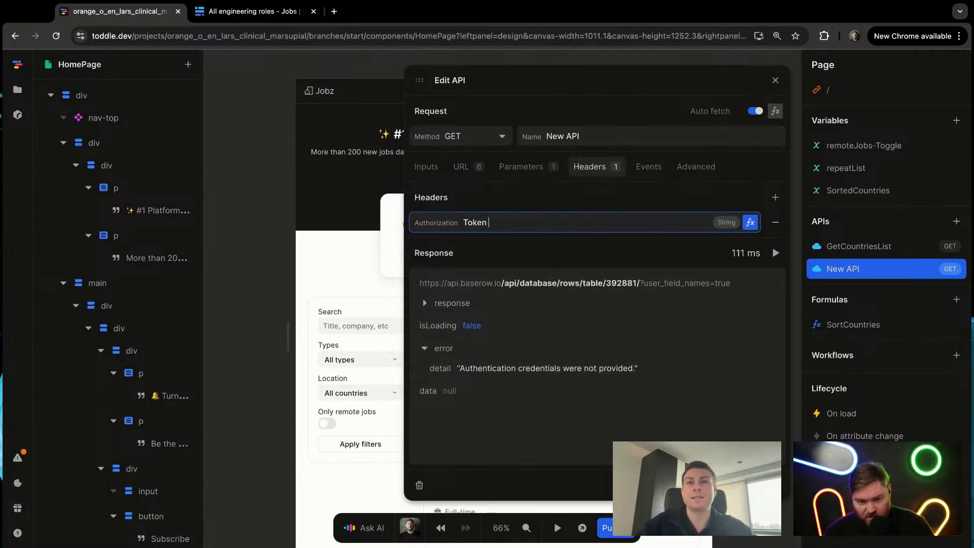
{"action": "key", "text": "super+v"}
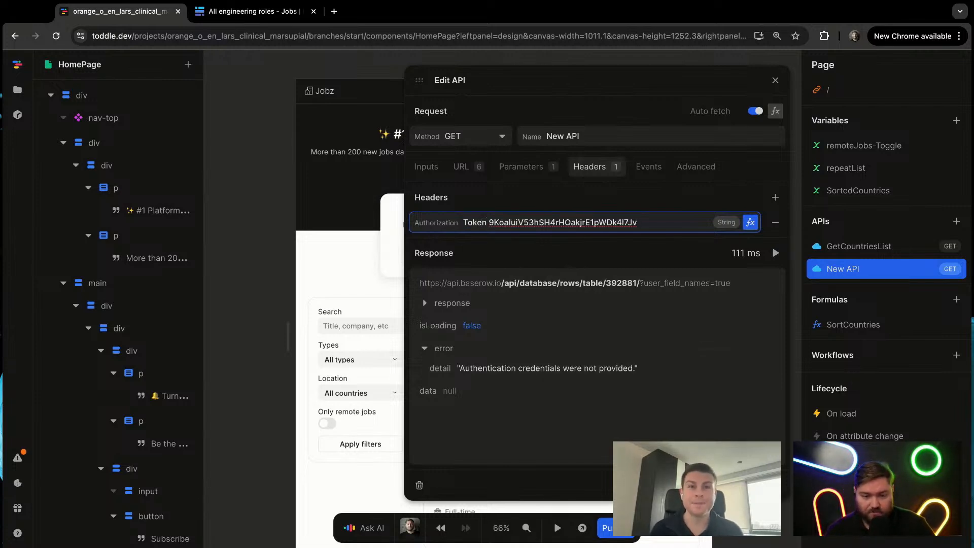
{"action": "key", "text": "Tab"}
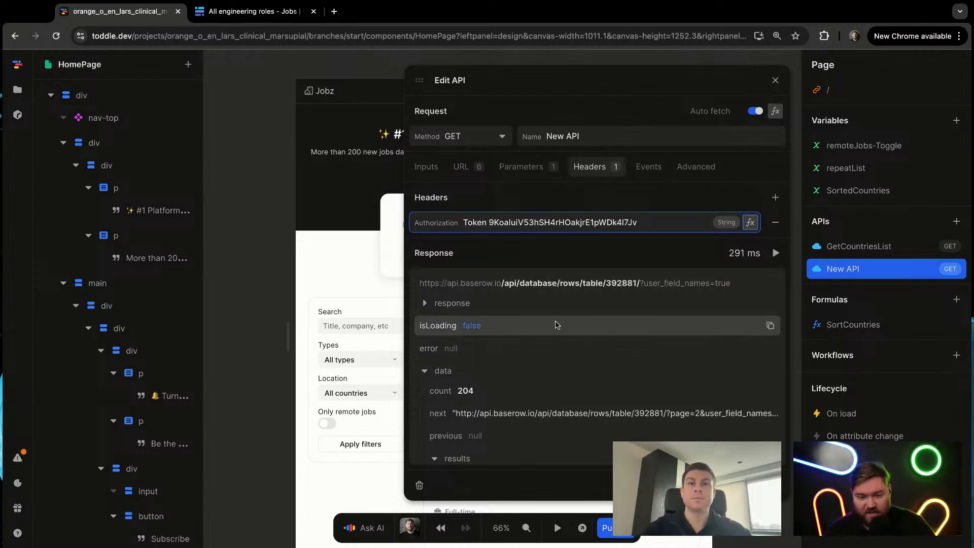
Step: Examine the fields of the returned job rows, including title, salary currency, type, companies and country, and close the API editor
{"action": "scroll", "coordinate": [570, 318], "scroll_direction": "down", "scroll_amount": 1}
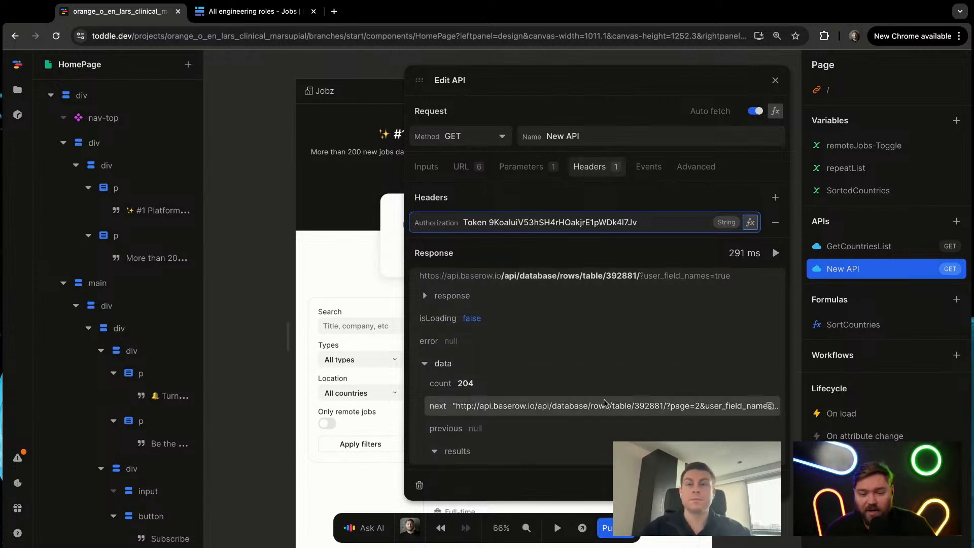
{"action": "scroll", "coordinate": [604, 398], "scroll_direction": "down", "scroll_amount": 3}
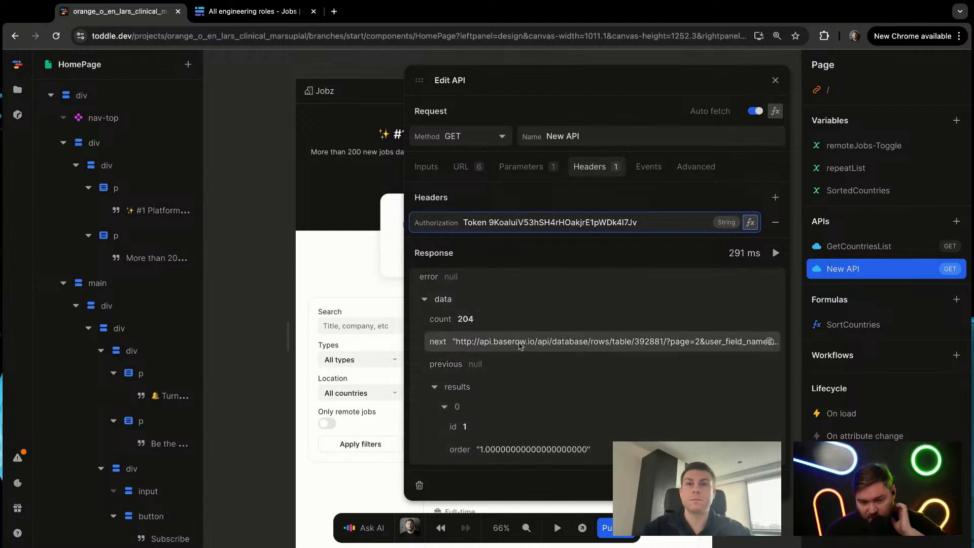
{"action": "scroll", "coordinate": [537, 383], "scroll_direction": "down", "scroll_amount": 4}
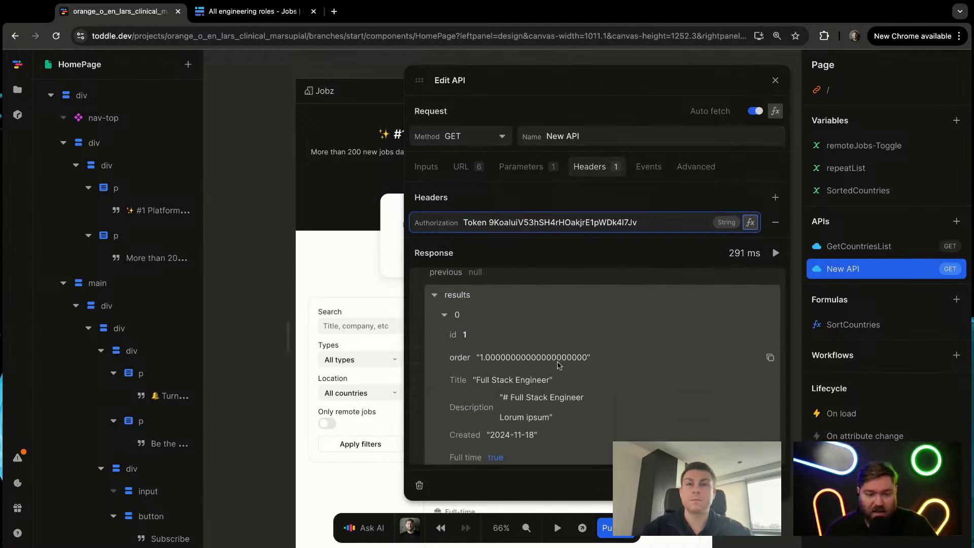
{"action": "scroll", "coordinate": [568, 366], "scroll_direction": "down", "scroll_amount": 2}
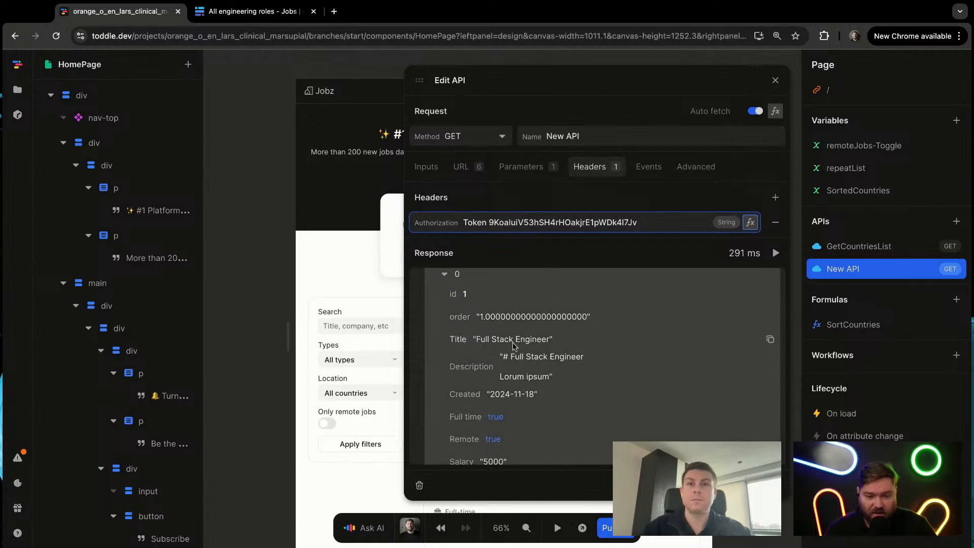
{"action": "scroll", "coordinate": [571, 399], "scroll_direction": "down", "scroll_amount": 4}
{"action": "scroll", "coordinate": [568, 396], "scroll_direction": "down", "scroll_amount": 4}
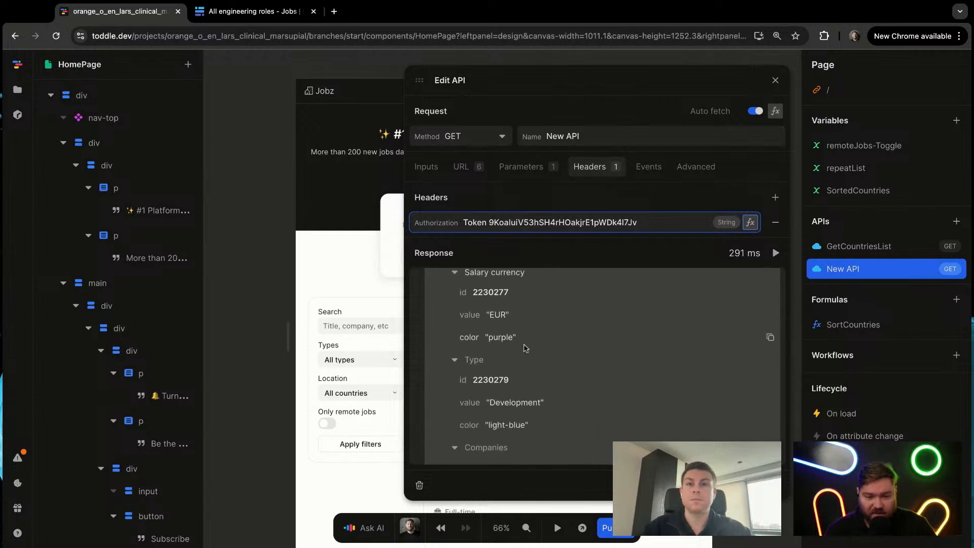
{"action": "scroll", "coordinate": [539, 366], "scroll_direction": "up", "scroll_amount": 2}
{"action": "scroll", "coordinate": [539, 366], "scroll_direction": "up", "scroll_amount": 5}
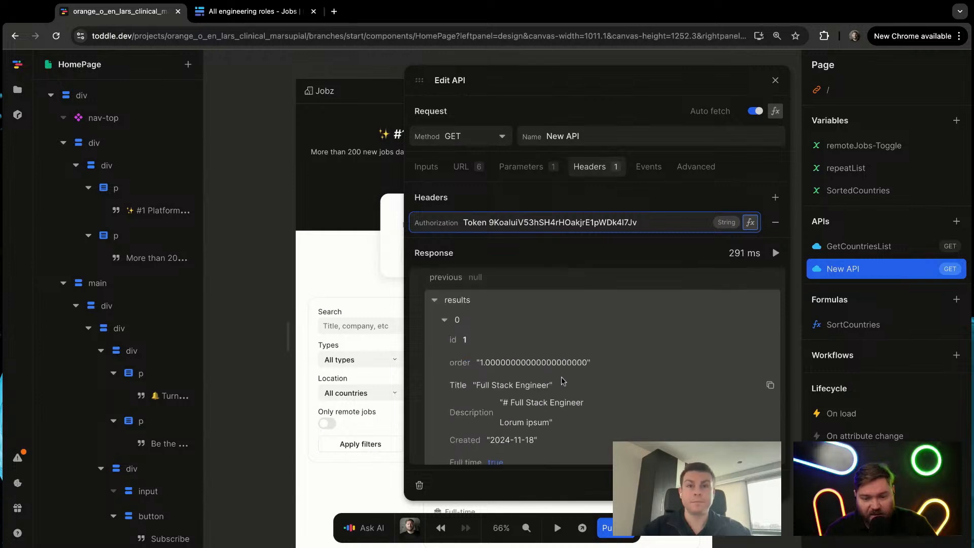
{"action": "scroll", "coordinate": [483, 375], "scroll_direction": "down", "scroll_amount": 3}
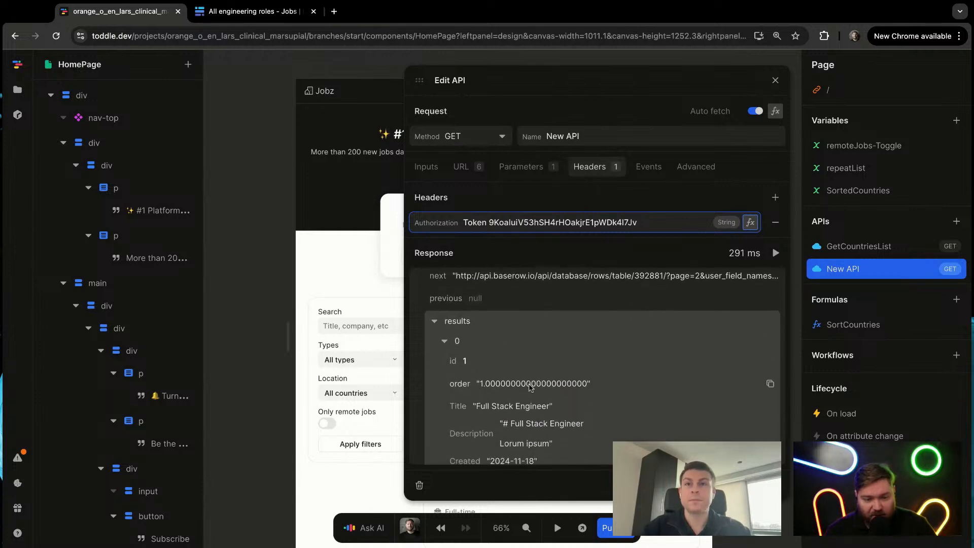
{"action": "scroll", "coordinate": [488, 389], "scroll_direction": "down", "scroll_amount": 1}
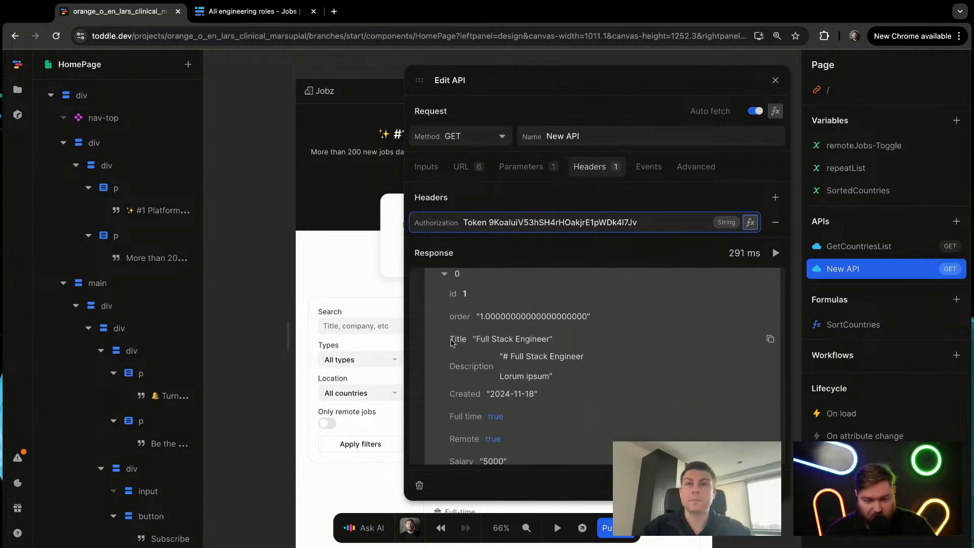
{"action": "scroll", "coordinate": [549, 390], "scroll_direction": "down", "scroll_amount": 5}
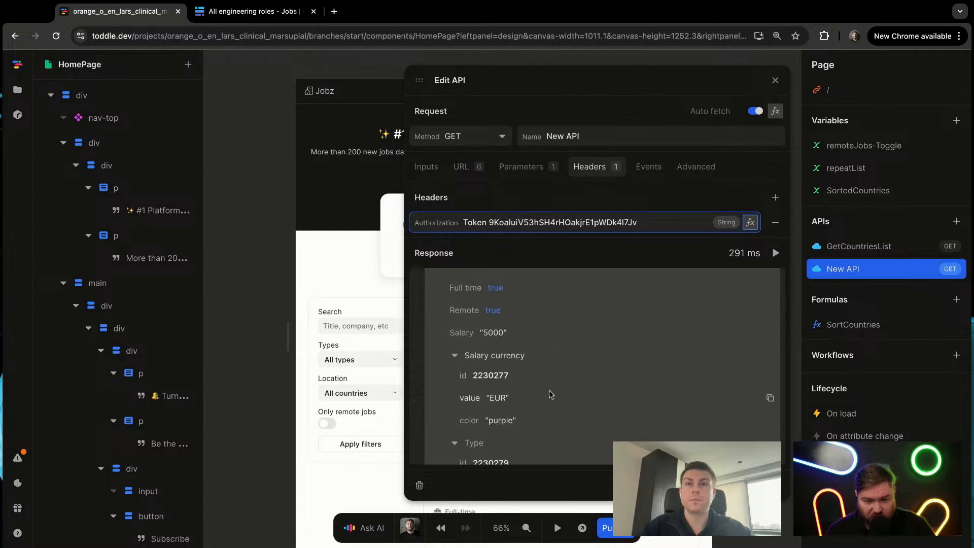
{"action": "scroll", "coordinate": [540, 361], "scroll_direction": "up", "scroll_amount": 2}
{"action": "scroll", "coordinate": [571, 398], "scroll_direction": "down", "scroll_amount": 3}
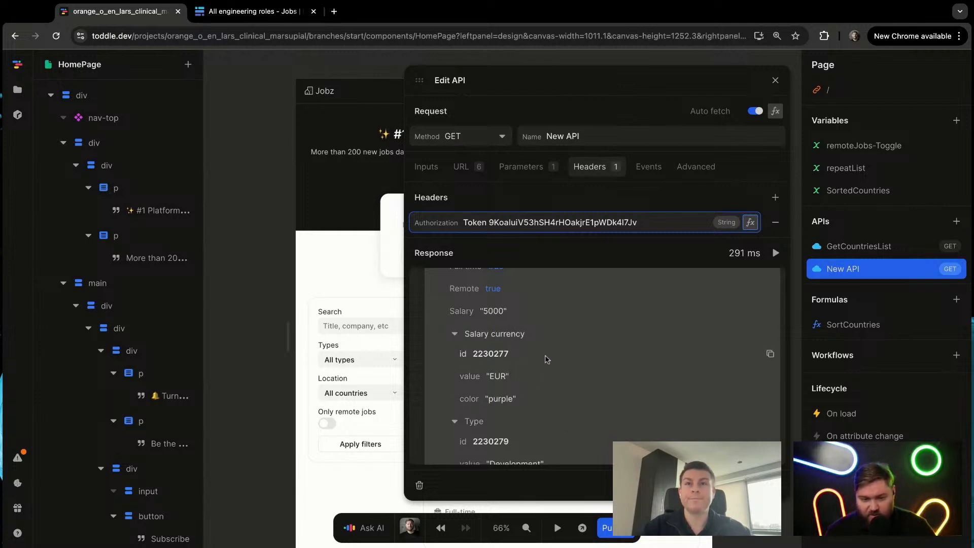
{"action": "scroll", "coordinate": [534, 392], "scroll_direction": "down", "scroll_amount": 1}
{"action": "scroll", "coordinate": [534, 389], "scroll_direction": "down", "scroll_amount": 2}
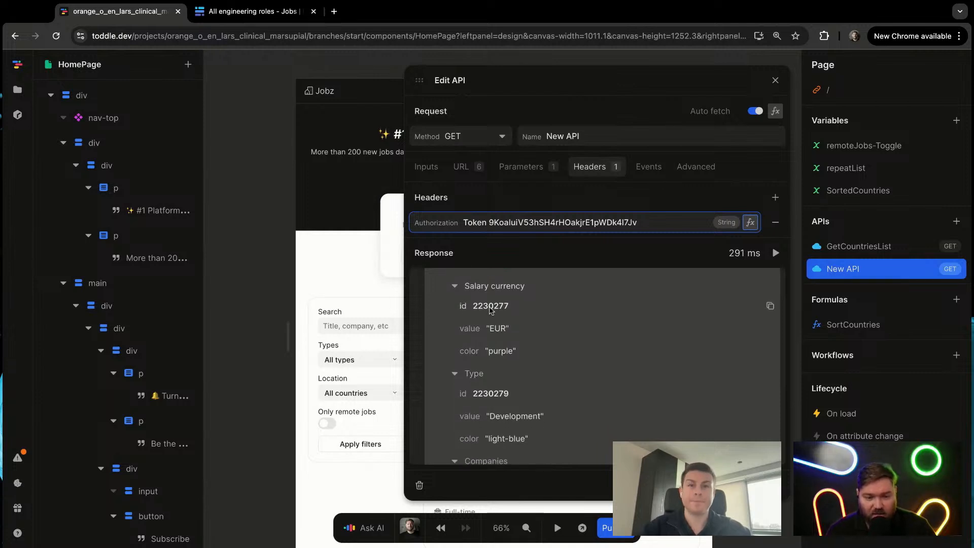
{"action": "scroll", "coordinate": [525, 330], "scroll_direction": "down", "scroll_amount": 3}
{"action": "scroll", "coordinate": [533, 375], "scroll_direction": "down", "scroll_amount": 2}
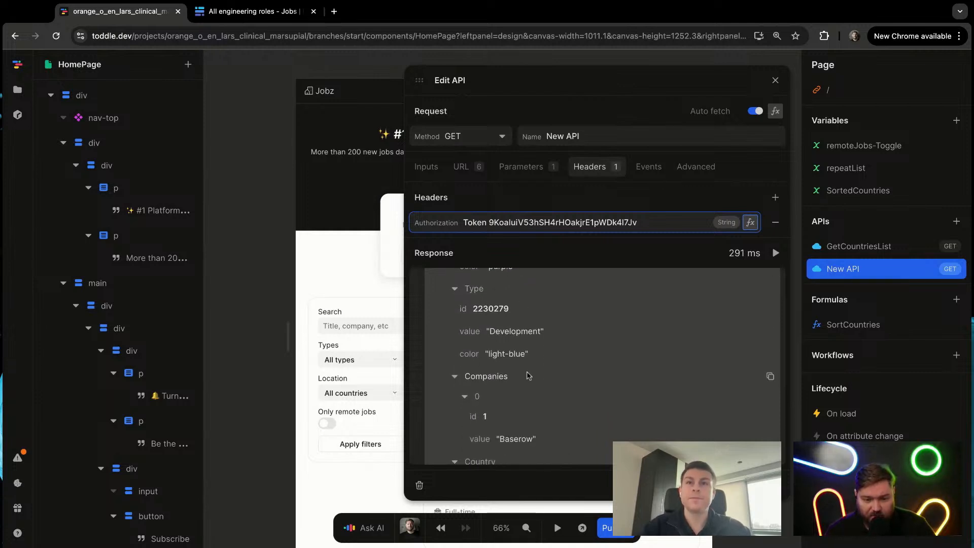
{"action": "scroll", "coordinate": [536, 379], "scroll_direction": "down", "scroll_amount": 1}
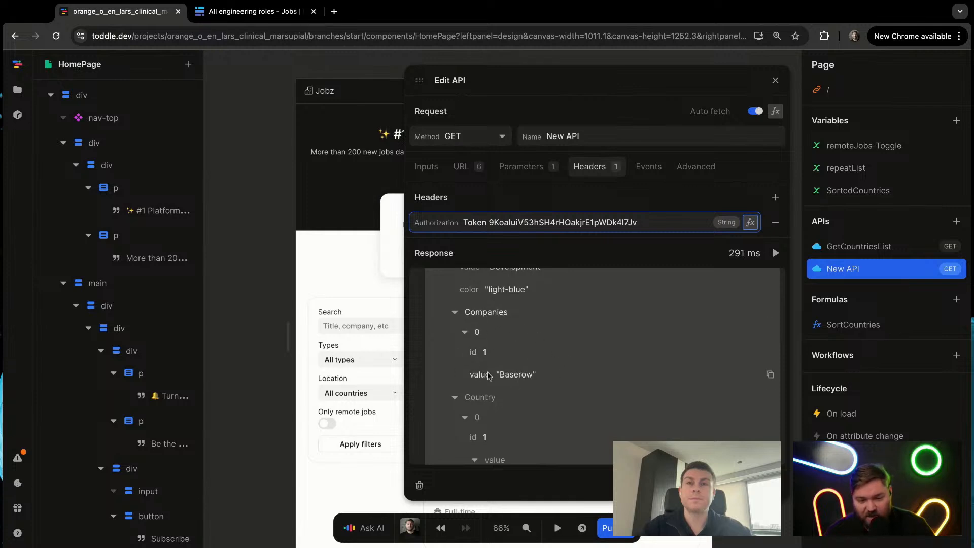
{"action": "scroll", "coordinate": [535, 378], "scroll_direction": "down", "scroll_amount": 1}
{"action": "scroll", "coordinate": [537, 375], "scroll_direction": "down", "scroll_amount": 4}
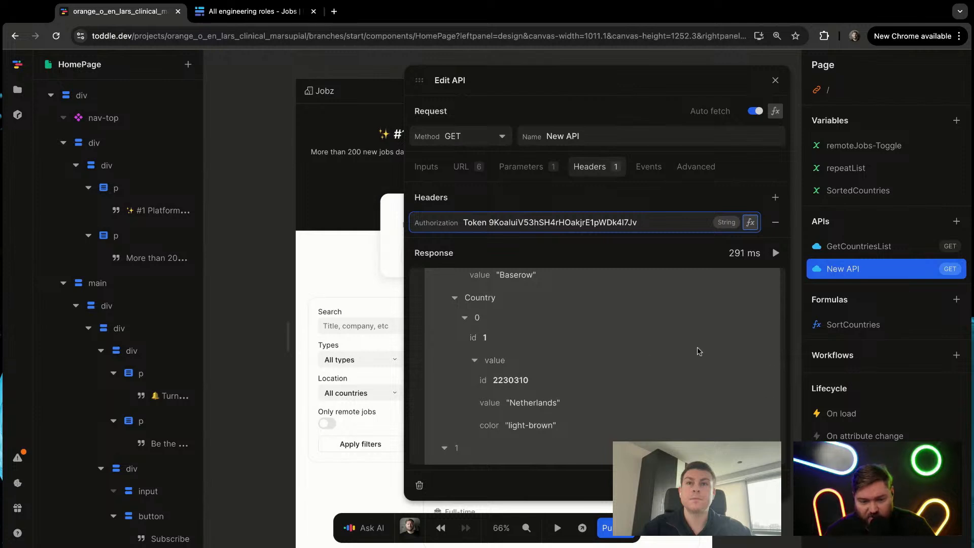
{"action": "scroll", "coordinate": [705, 348], "scroll_direction": "down", "scroll_amount": 5}
{"action": "scroll", "coordinate": [678, 344], "scroll_direction": "up", "scroll_amount": 15}
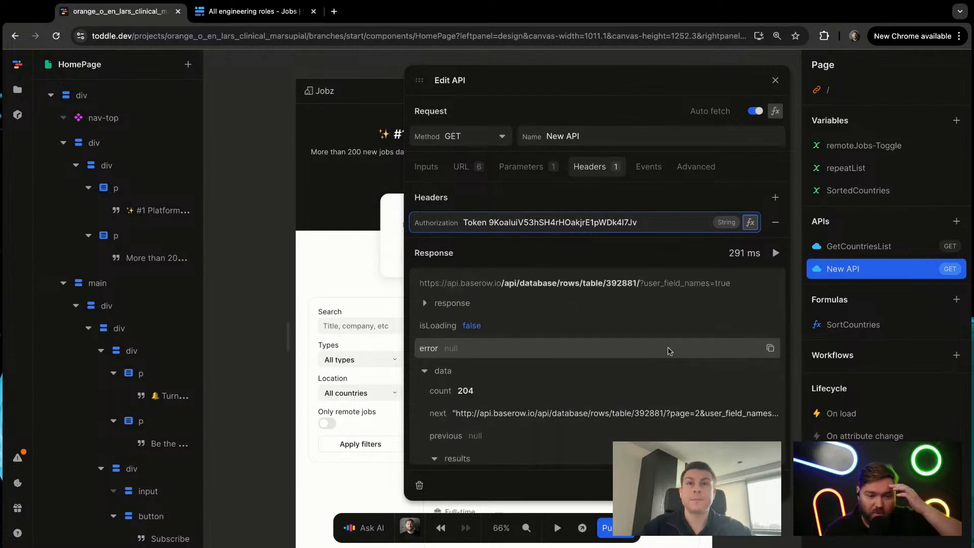
{"action": "scroll", "coordinate": [593, 334], "scroll_direction": "down", "scroll_amount": 10}
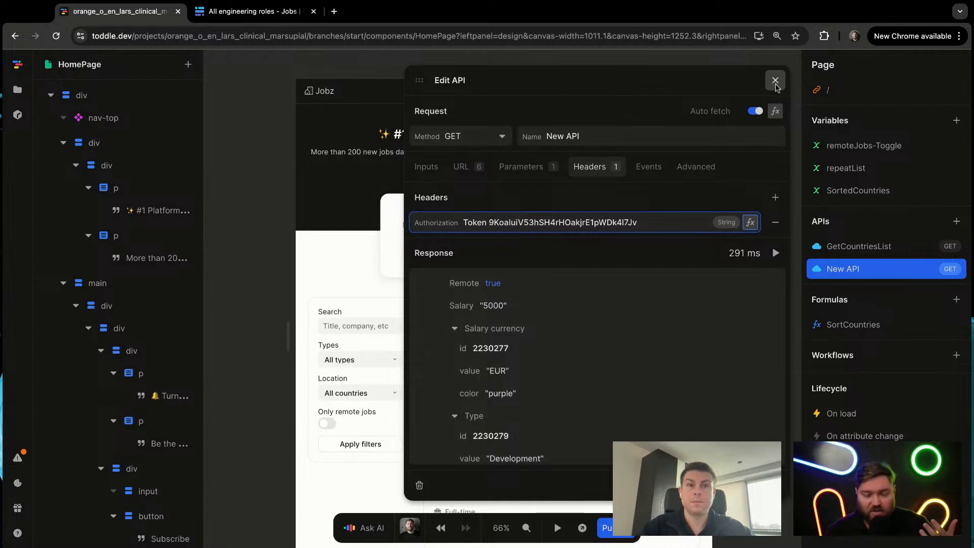
{"action": "left_click", "coordinate": [775, 84]}
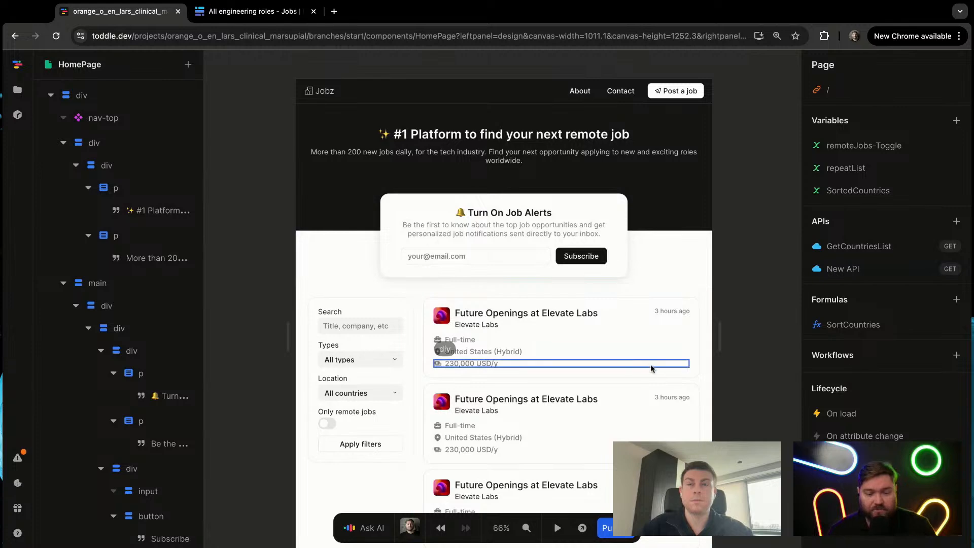
{"action": "scroll", "coordinate": [652, 365], "scroll_direction": "up", "scroll_amount": 3}
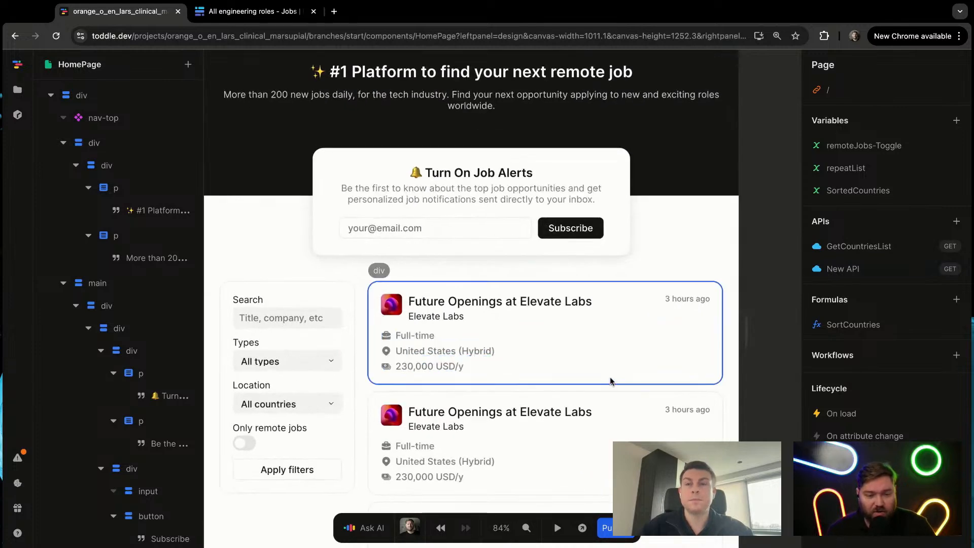
{"action": "left_click", "coordinate": [611, 378]}
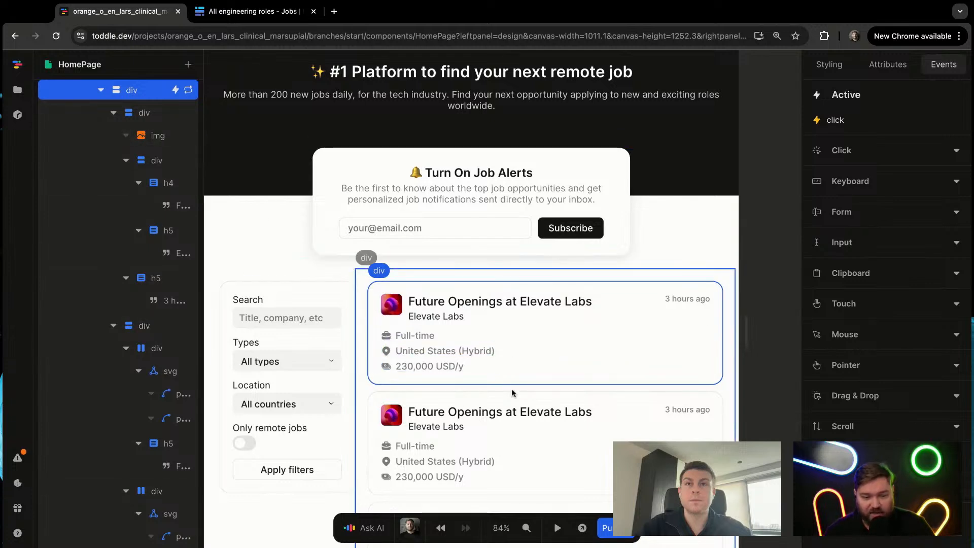
{"action": "left_click", "coordinate": [188, 90]}
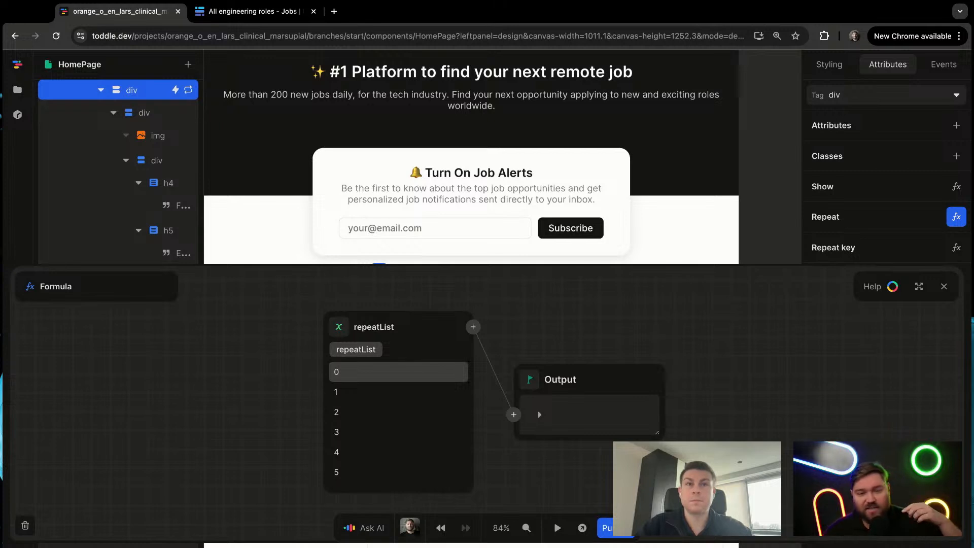
{"action": "left_click", "coordinate": [339, 328]}
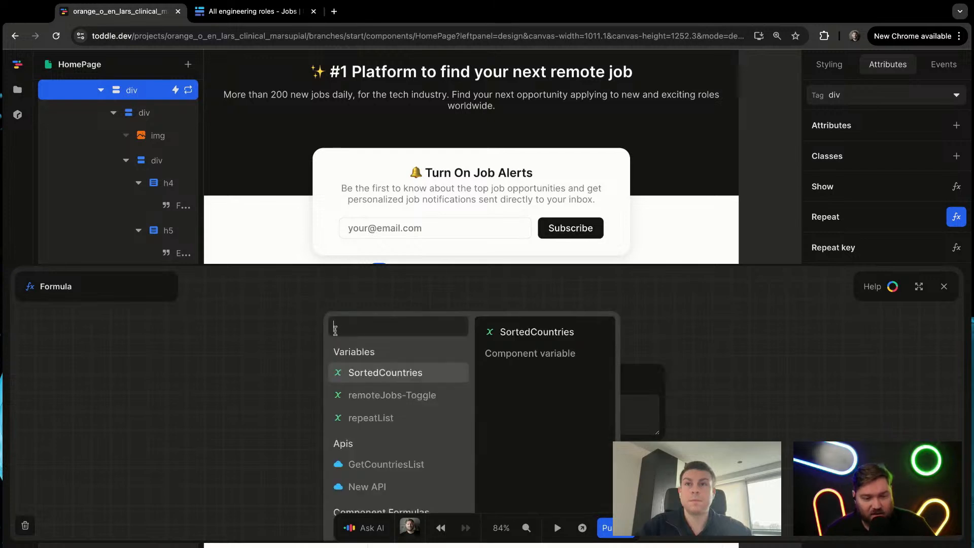
{"action": "left_click", "coordinate": [714, 359]}
Step: Rename the HomePage's New API to Jobs and close its editor
{"action": "left_click", "coordinate": [765, 211]}
{"action": "left_click", "coordinate": [862, 269]}
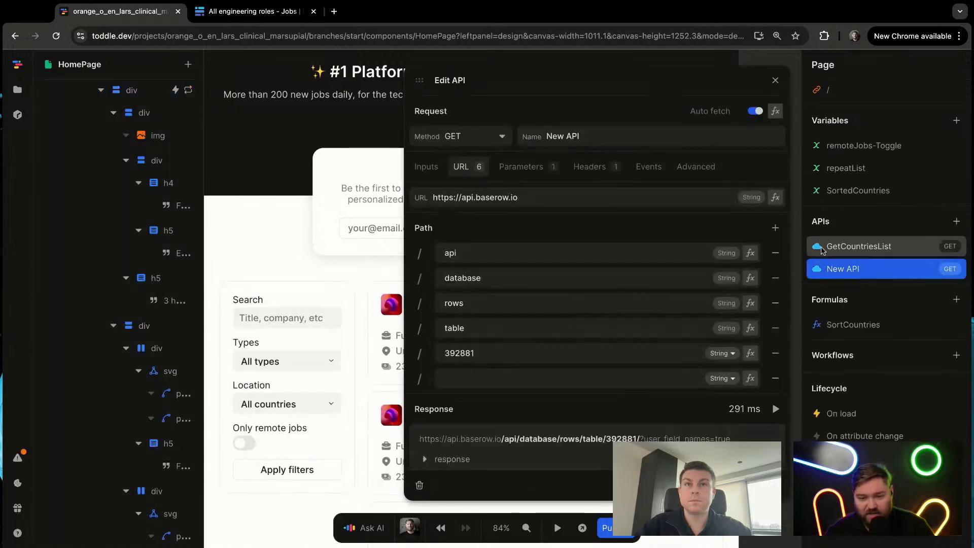
{"action": "left_click", "coordinate": [609, 144]}
{"action": "type", "text": "Jobs"}
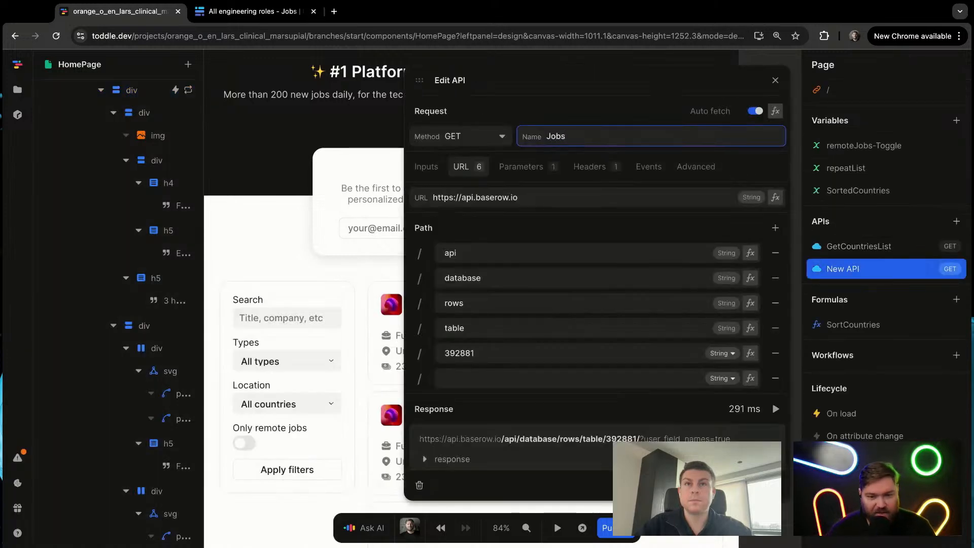
{"action": "key", "text": "Return"}
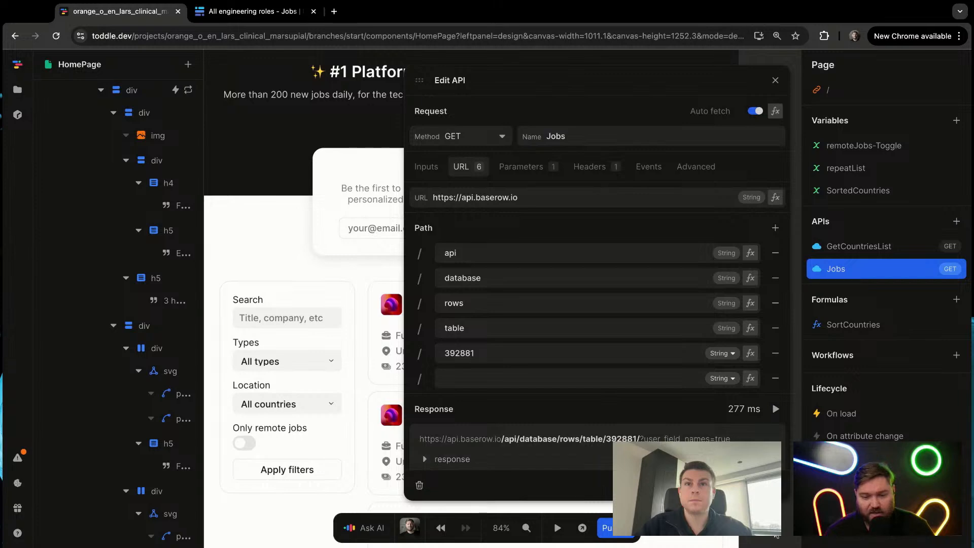
{"action": "left_click", "coordinate": [756, 515]}
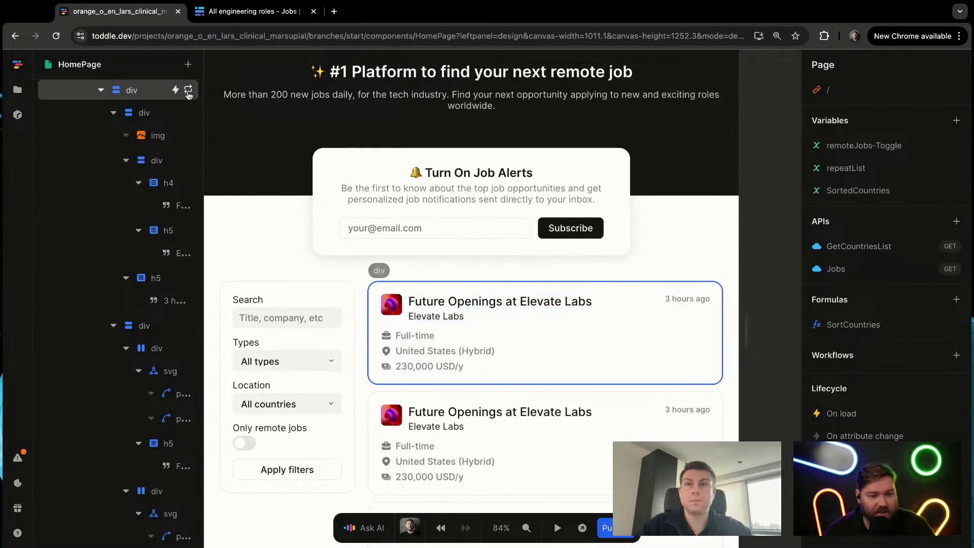
Step: Replace the repeatList source in the job card's Repeat formula with the Jobs API
{"action": "left_click", "coordinate": [188, 90]}
{"action": "left_click", "coordinate": [336, 329]}
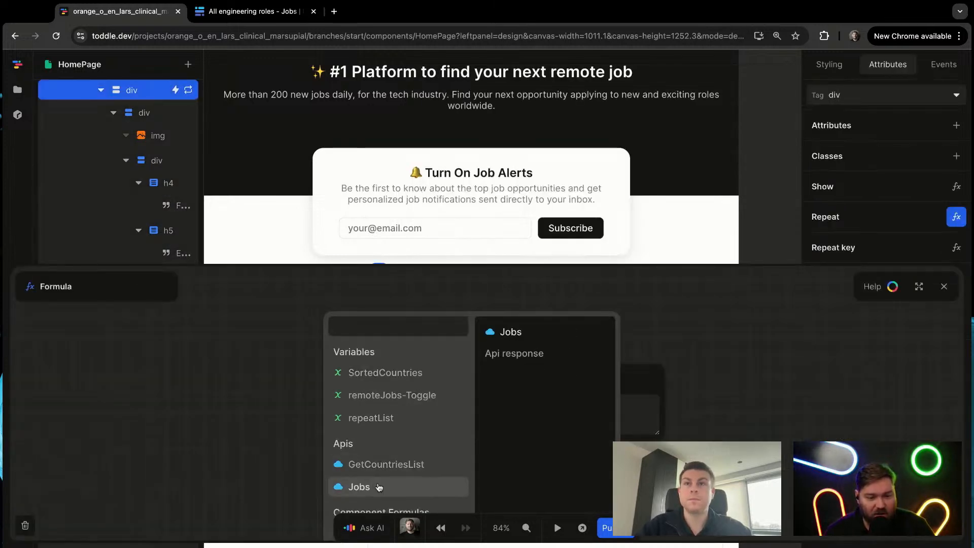
{"action": "left_click", "coordinate": [358, 484]}
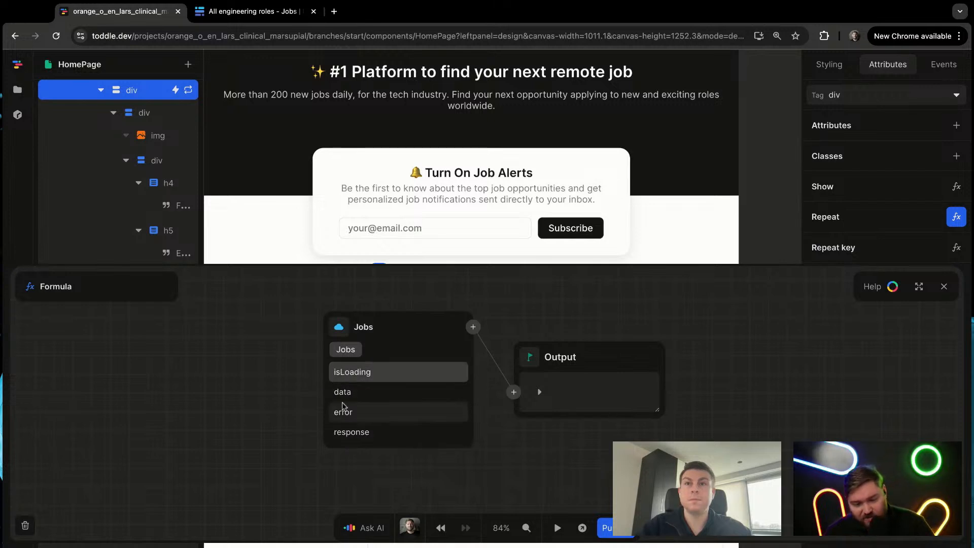
Step: Examine what the Jobs API node offers under isLoading, response status and response headers, ending back at its root level
{"action": "left_click", "coordinate": [400, 376]}
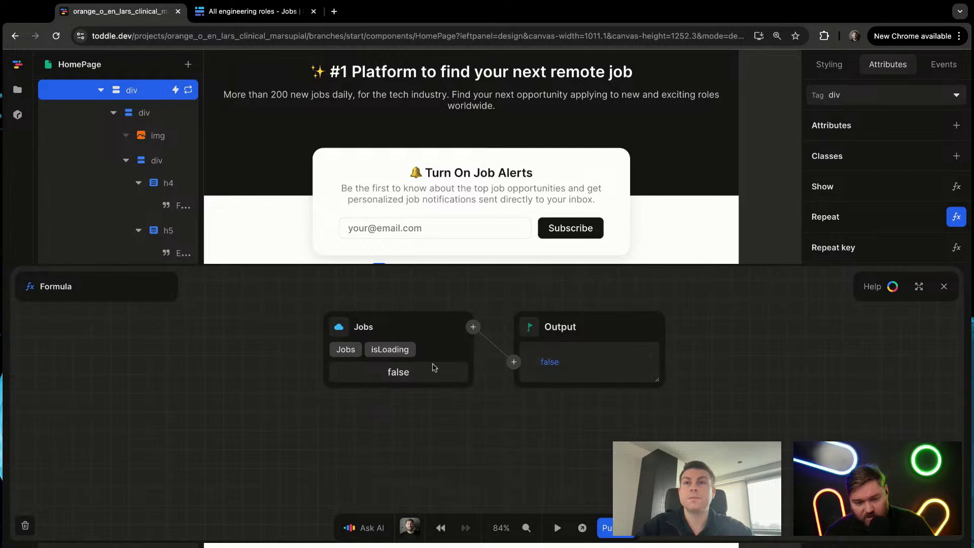
{"action": "left_click", "coordinate": [349, 349]}
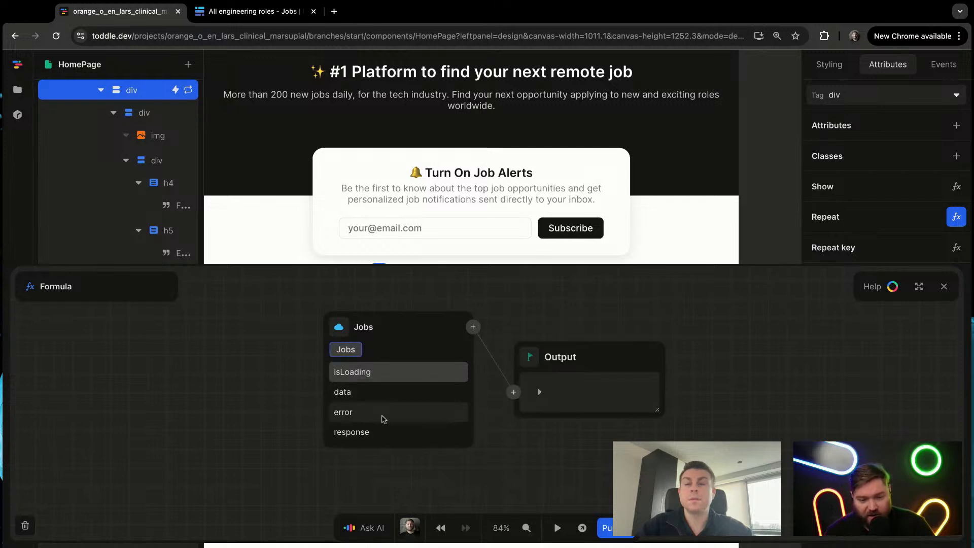
{"action": "left_click", "coordinate": [341, 432]}
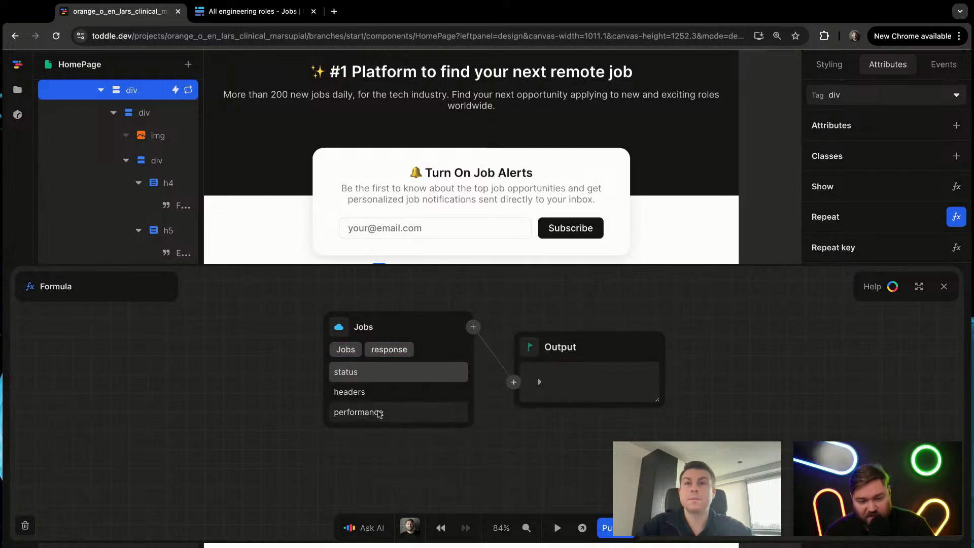
{"action": "left_click", "coordinate": [377, 378]}
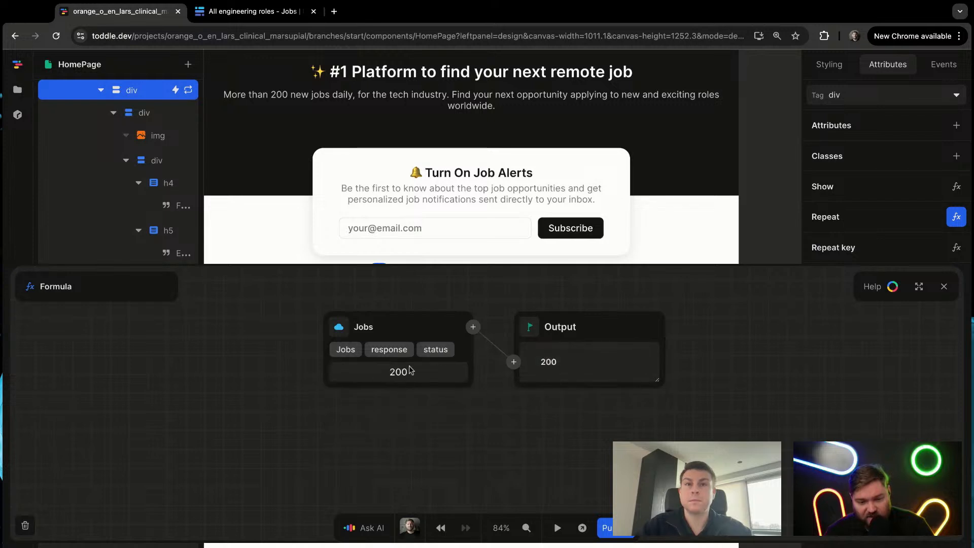
{"action": "left_click", "coordinate": [400, 352]}
{"action": "left_click", "coordinate": [350, 391]}
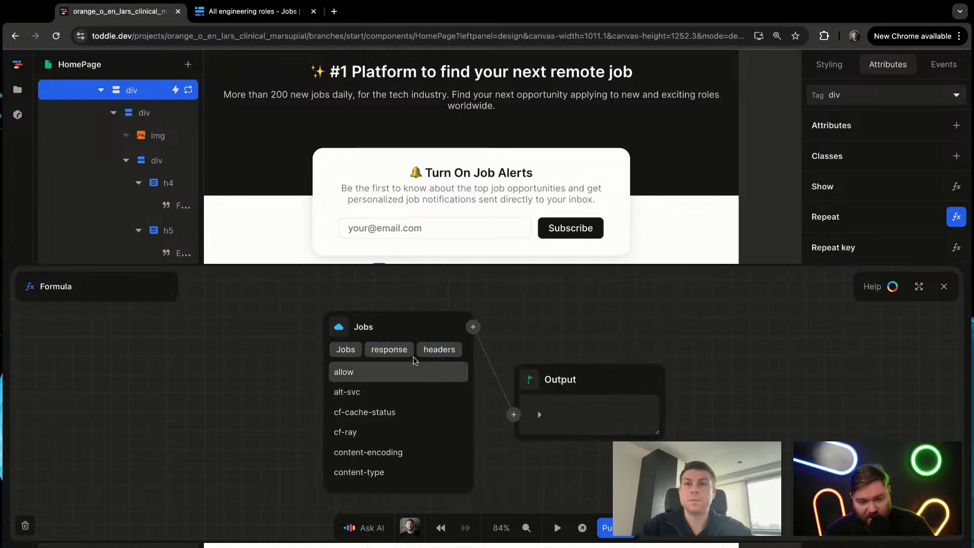
{"action": "left_click", "coordinate": [397, 354]}
{"action": "left_click", "coordinate": [346, 349]}
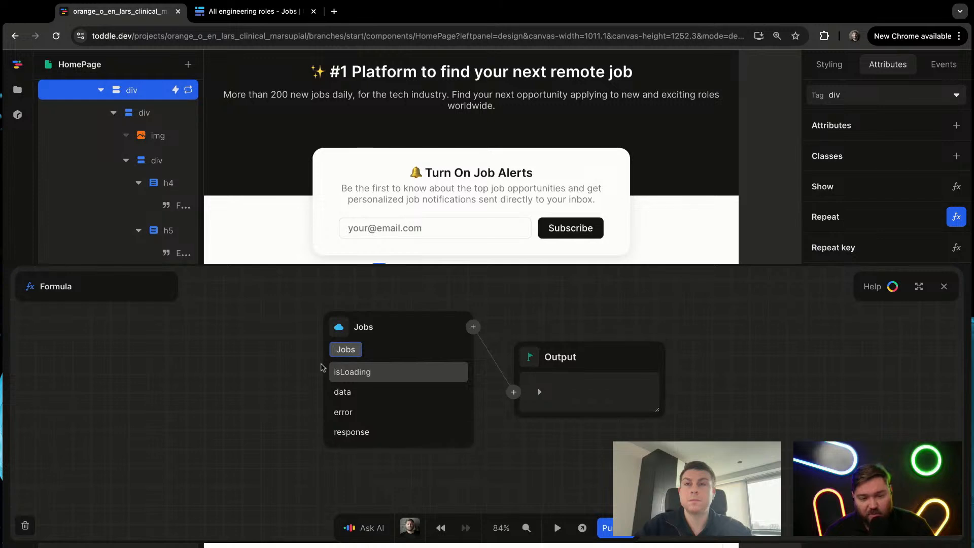
Step: Point the job card's Repeat formula at the results list in the Jobs API's data and close the formula editor
{"action": "left_click", "coordinate": [362, 396]}
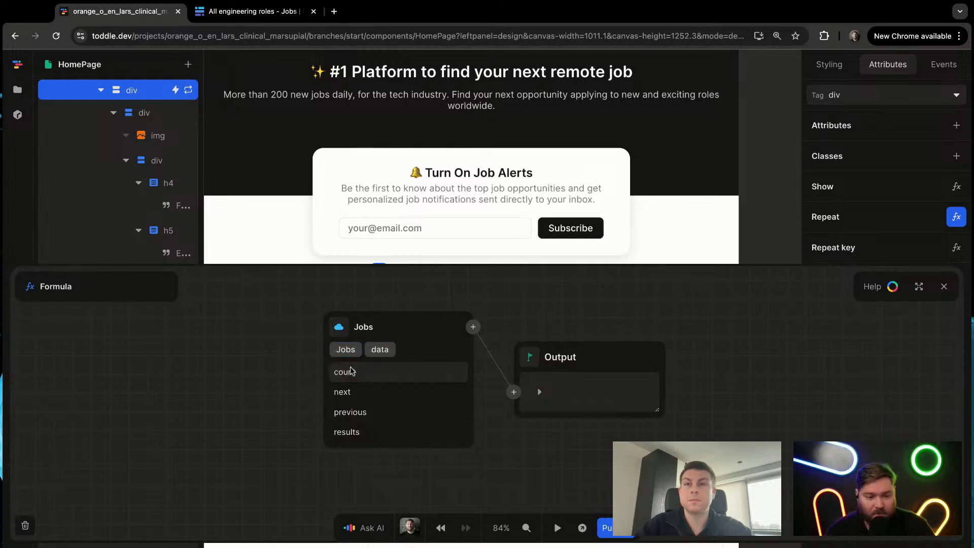
{"action": "left_click", "coordinate": [362, 433]}
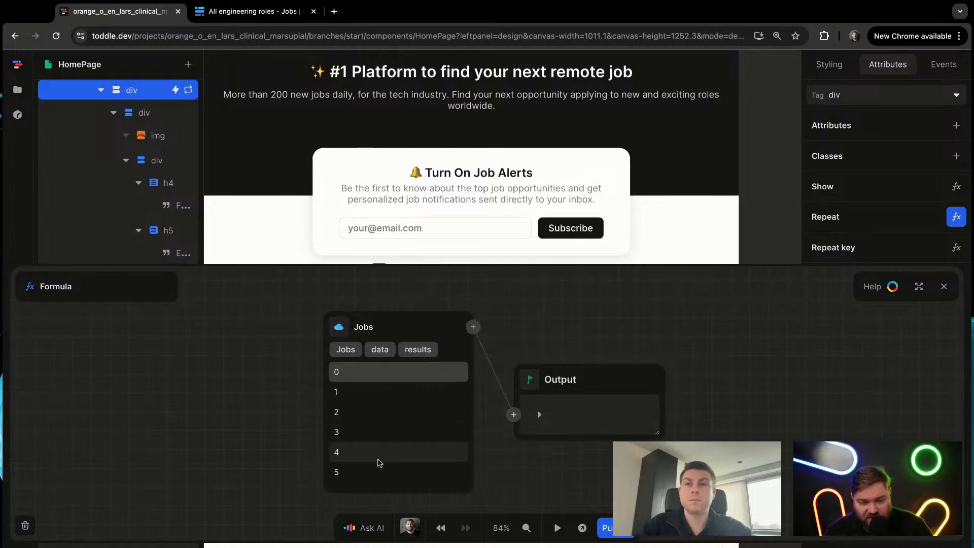
{"action": "scroll", "coordinate": [379, 463], "scroll_direction": "down", "scroll_amount": 10}
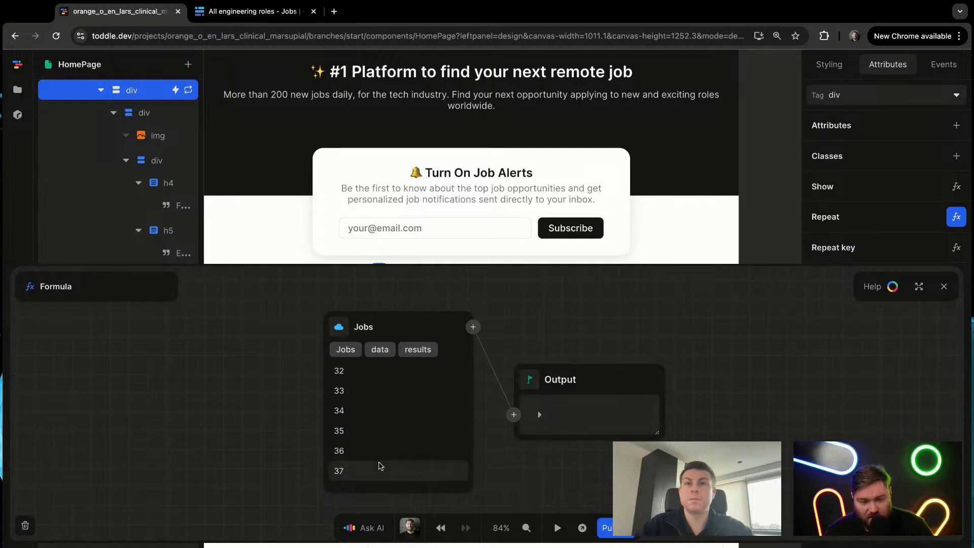
{"action": "scroll", "coordinate": [380, 466], "scroll_direction": "up", "scroll_amount": 10}
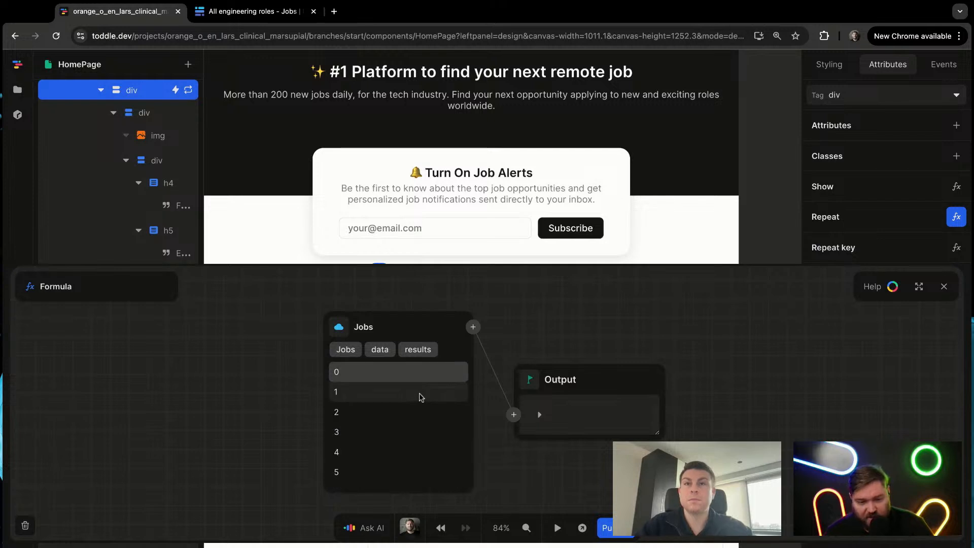
{"action": "left_click", "coordinate": [944, 286]}
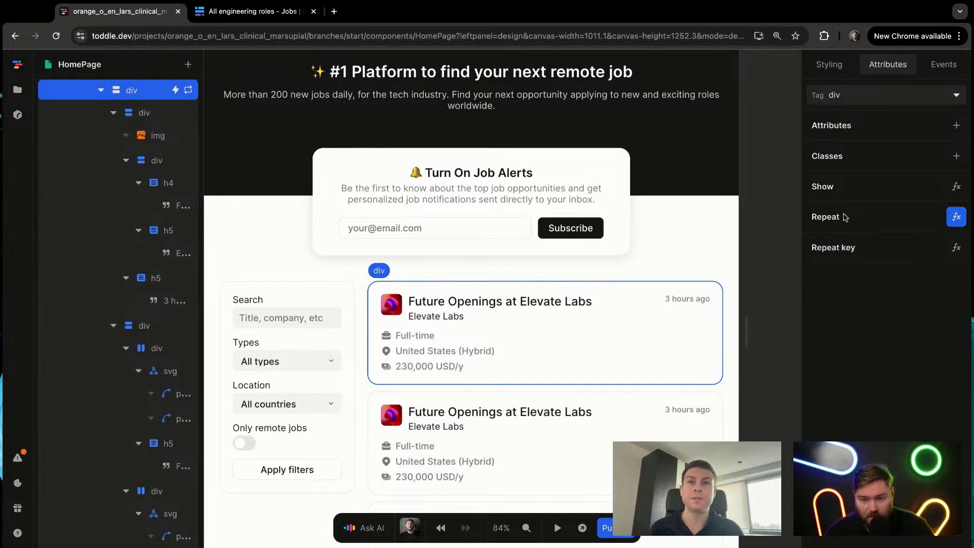
Step: Preview the HomePage, look through the list of repeated job cards, and return to editing
{"action": "mouse_move", "coordinate": [764, 296]}
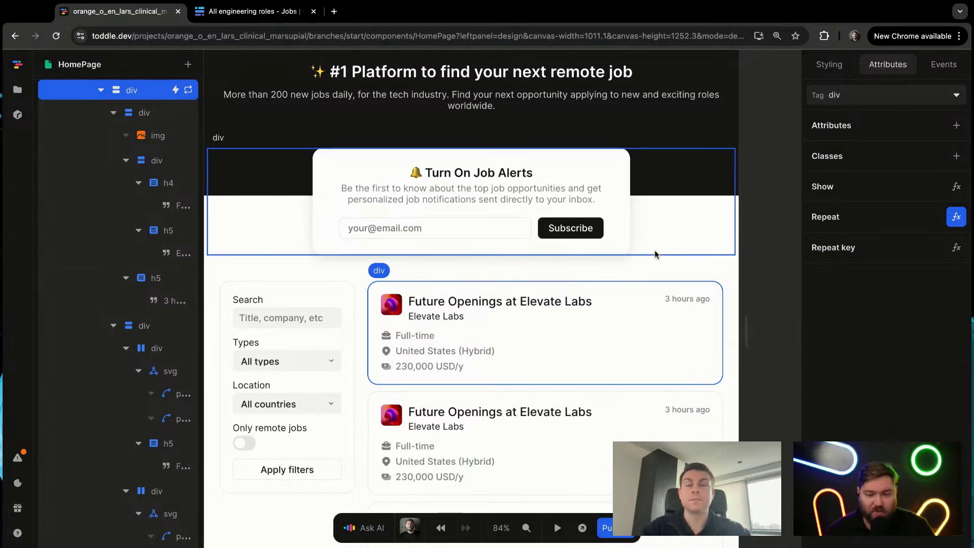
{"action": "left_click", "coordinate": [605, 337]}
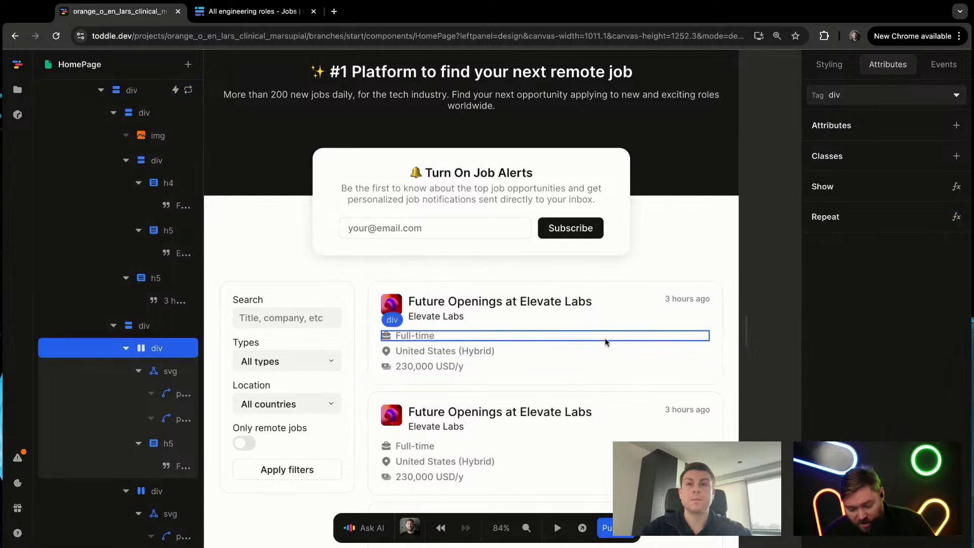
{"action": "key", "text": "p"}
{"action": "scroll", "coordinate": [524, 322], "scroll_direction": "down", "scroll_amount": 1}
{"action": "scroll", "coordinate": [524, 323], "scroll_direction": "down", "scroll_amount": 5}
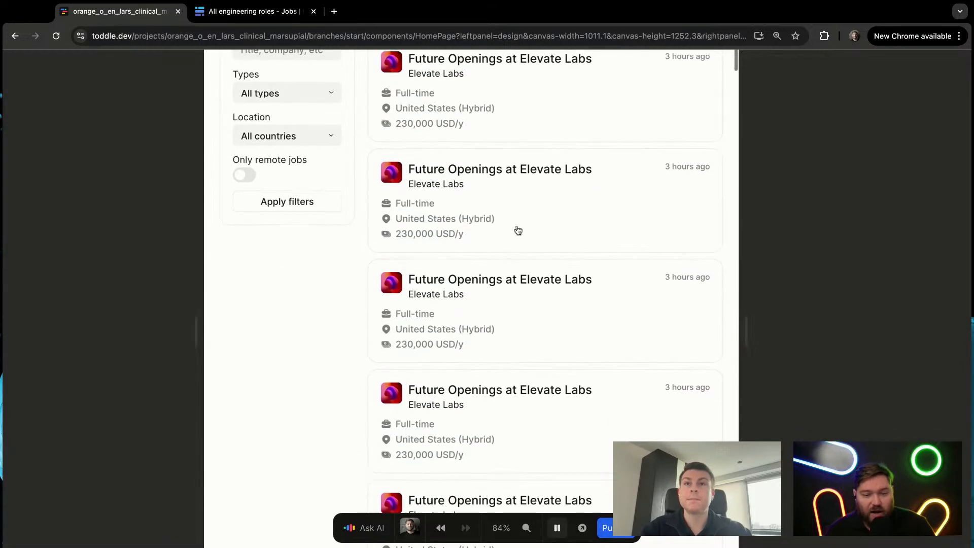
{"action": "scroll", "coordinate": [515, 229], "scroll_direction": "up", "scroll_amount": 5}
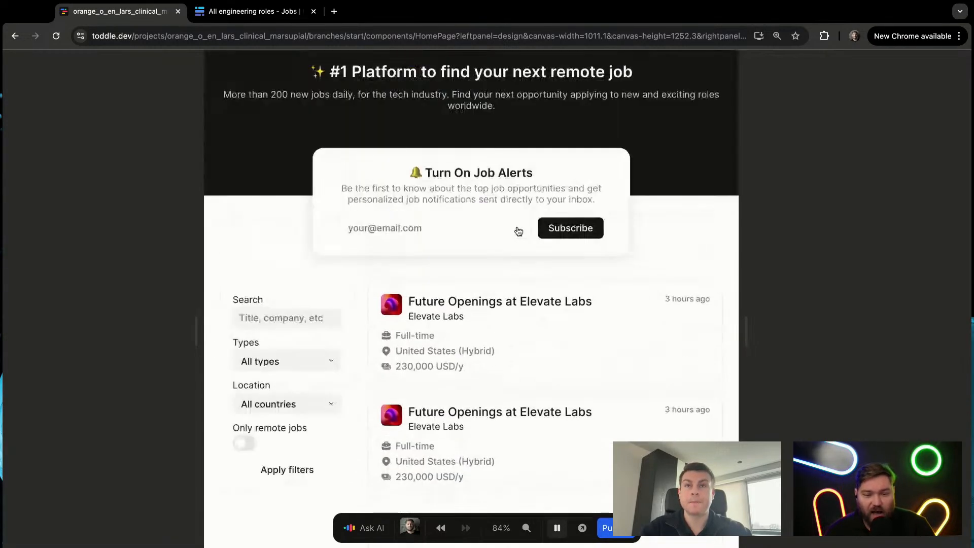
{"action": "scroll", "coordinate": [421, 339], "scroll_direction": "down", "scroll_amount": 2}
{"action": "scroll", "coordinate": [428, 339], "scroll_direction": "down", "scroll_amount": 4}
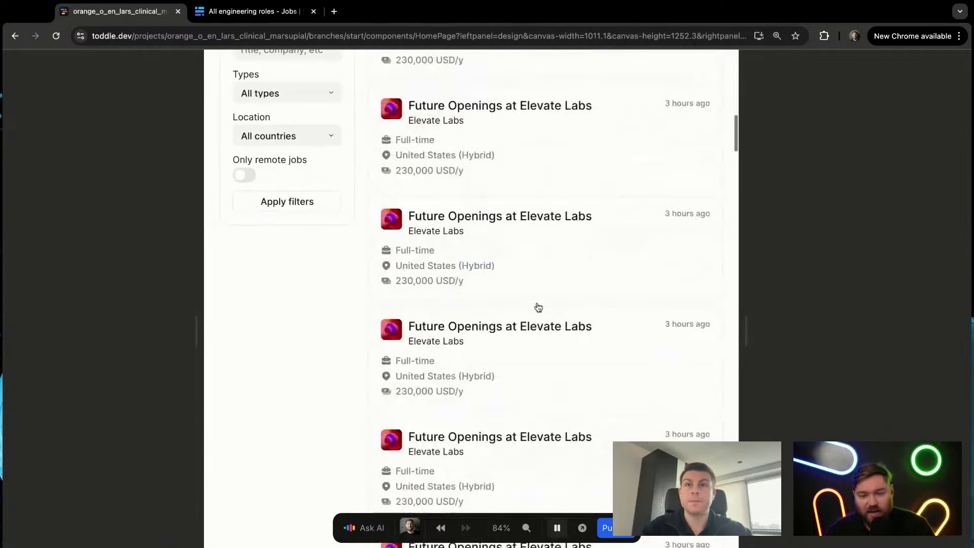
{"action": "scroll", "coordinate": [538, 307], "scroll_direction": "up", "scroll_amount": 1}
{"action": "scroll", "coordinate": [538, 306], "scroll_direction": "up", "scroll_amount": 5}
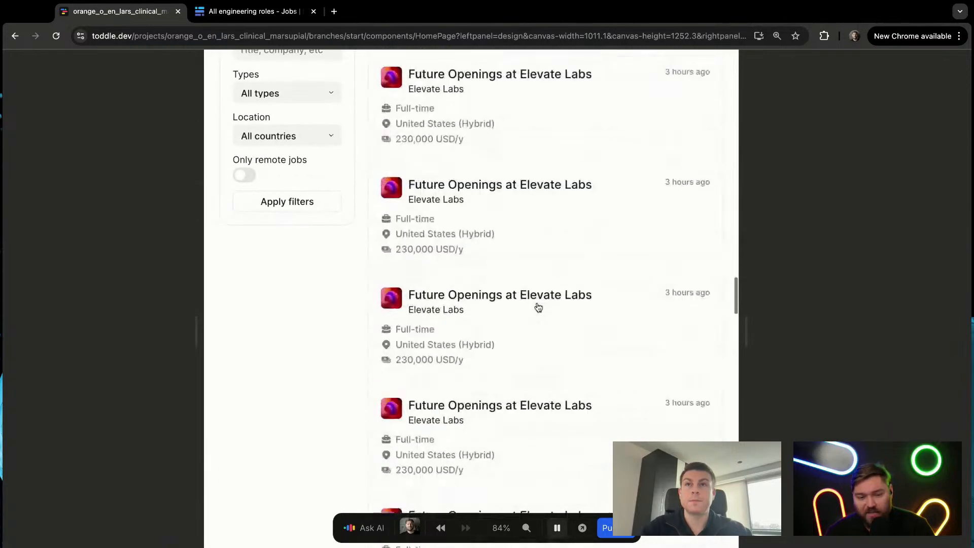
{"action": "key", "text": "p"}
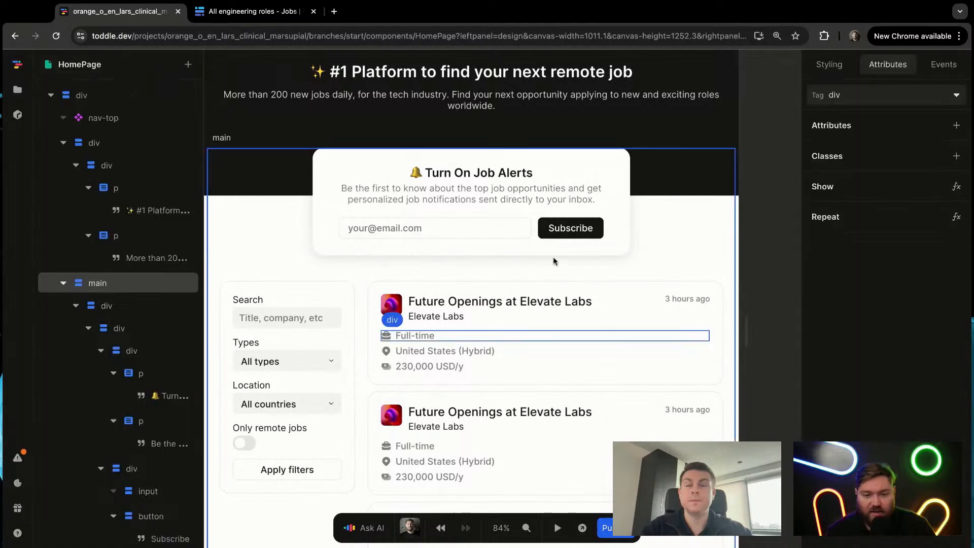
Step: Widen the element tree and add a formula to the title text in the first job card's h4
{"action": "left_click", "coordinate": [635, 375]}
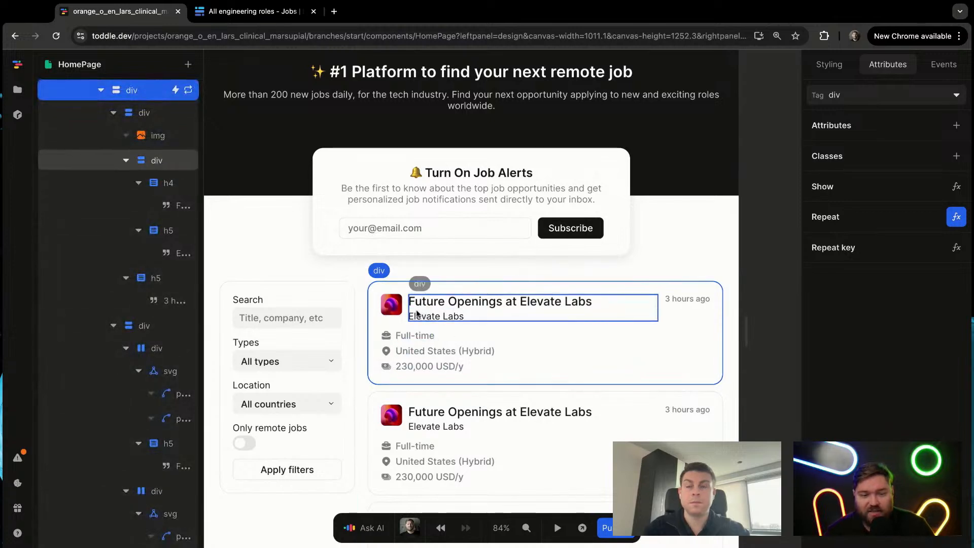
{"action": "left_click_drag", "start_coordinate": [205, 211], "coordinate": [258, 211]}
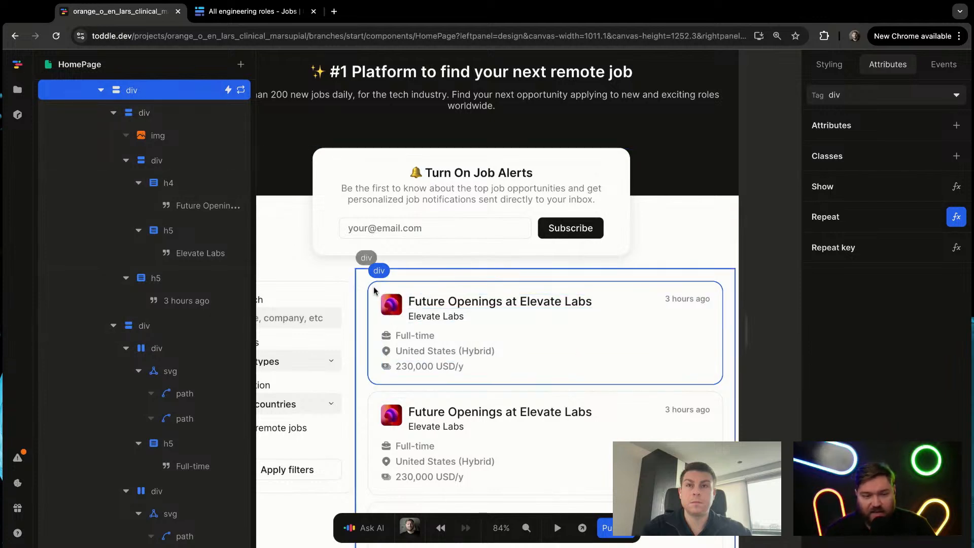
{"action": "left_click", "coordinate": [513, 301]}
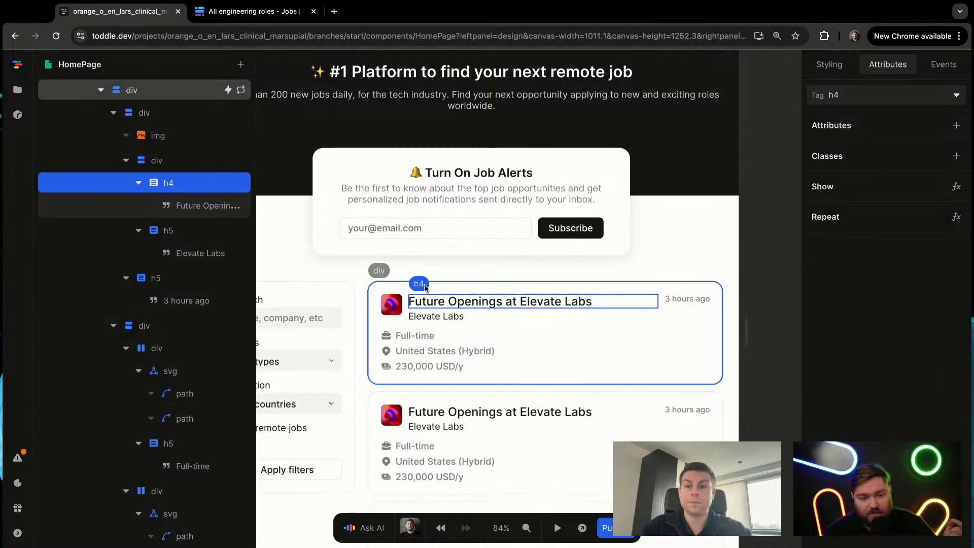
{"action": "right_click", "coordinate": [472, 303]}
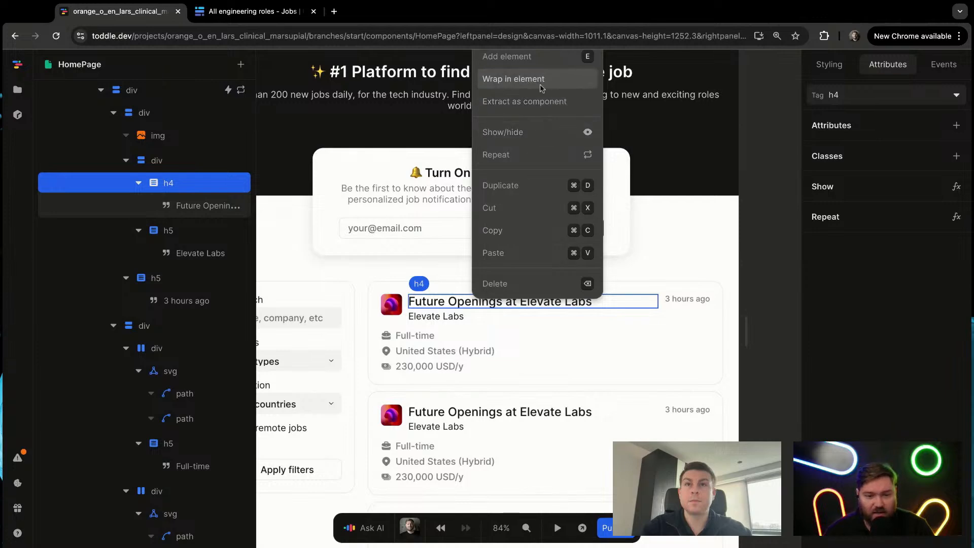
{"action": "scroll", "coordinate": [541, 186], "scroll_direction": "up", "scroll_amount": 4}
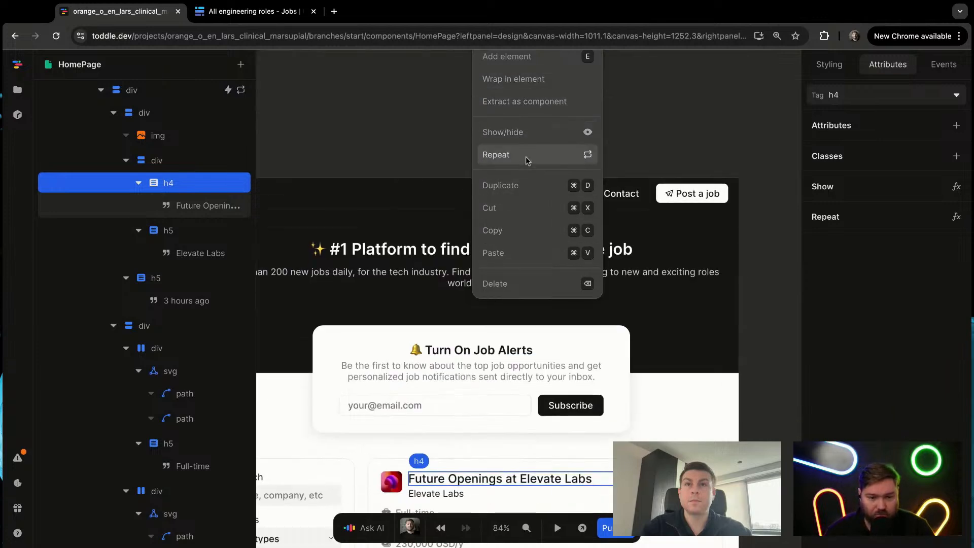
{"action": "scroll", "coordinate": [526, 160], "scroll_direction": "down", "scroll_amount": 3}
{"action": "left_click", "coordinate": [192, 204]}
{"action": "left_click", "coordinate": [196, 207]}
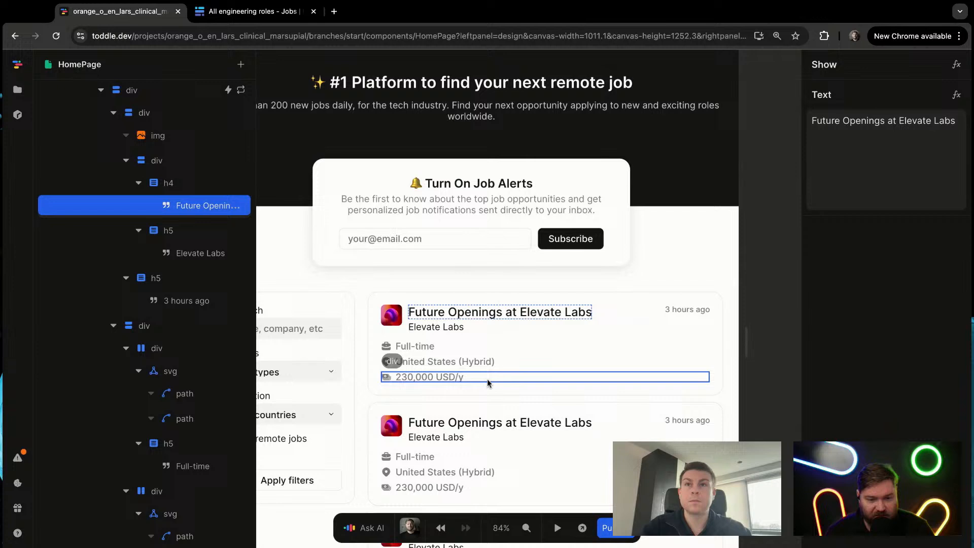
{"action": "right_click", "coordinate": [475, 310]}
{"action": "left_click", "coordinate": [541, 167]}
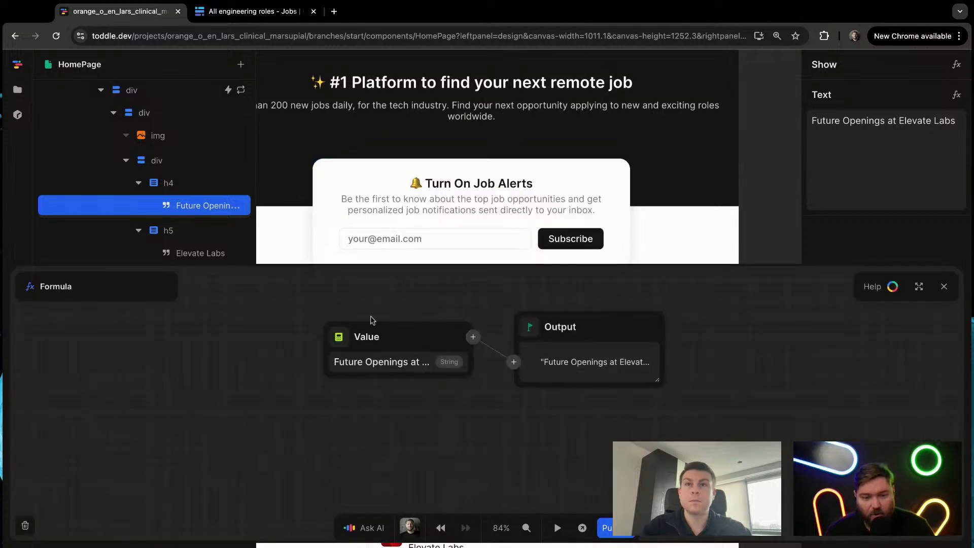
Step: Bind the job card's title text to the Title field of the repeated Item, close the formula editor and look over the cards
{"action": "left_click", "coordinate": [337, 333]}
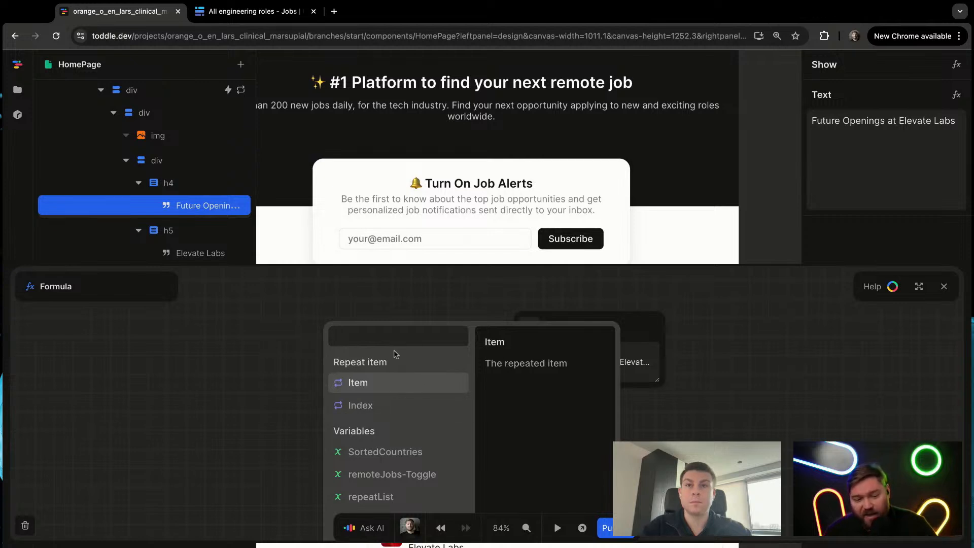
{"action": "left_click", "coordinate": [384, 387]}
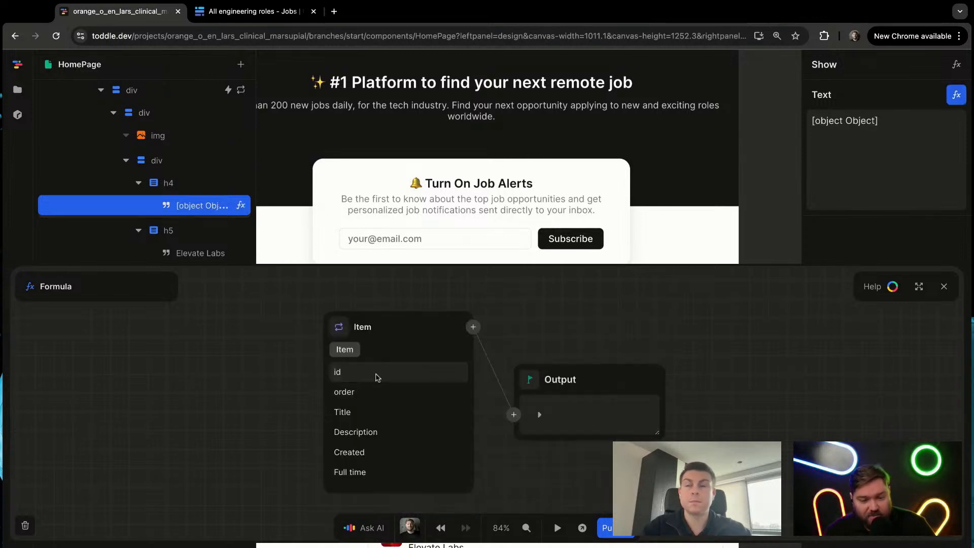
{"action": "scroll", "coordinate": [395, 431], "scroll_direction": "down", "scroll_amount": 3}
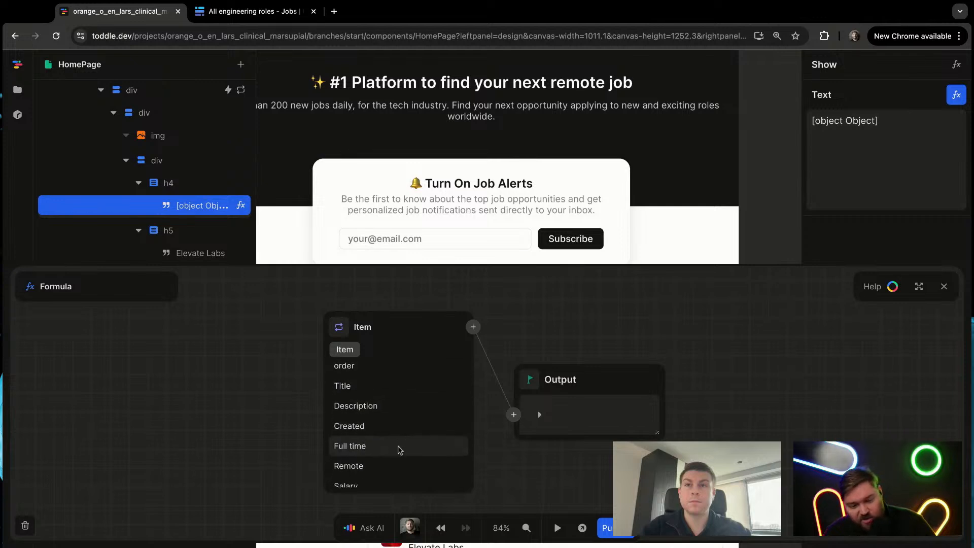
{"action": "scroll", "coordinate": [401, 458], "scroll_direction": "down", "scroll_amount": 1}
{"action": "scroll", "coordinate": [375, 447], "scroll_direction": "up", "scroll_amount": 5}
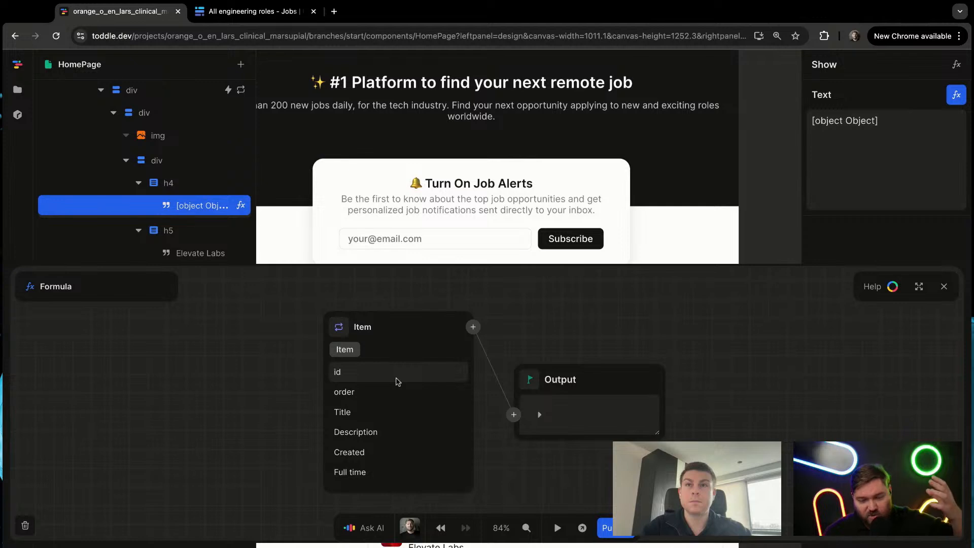
{"action": "left_click", "coordinate": [397, 377]}
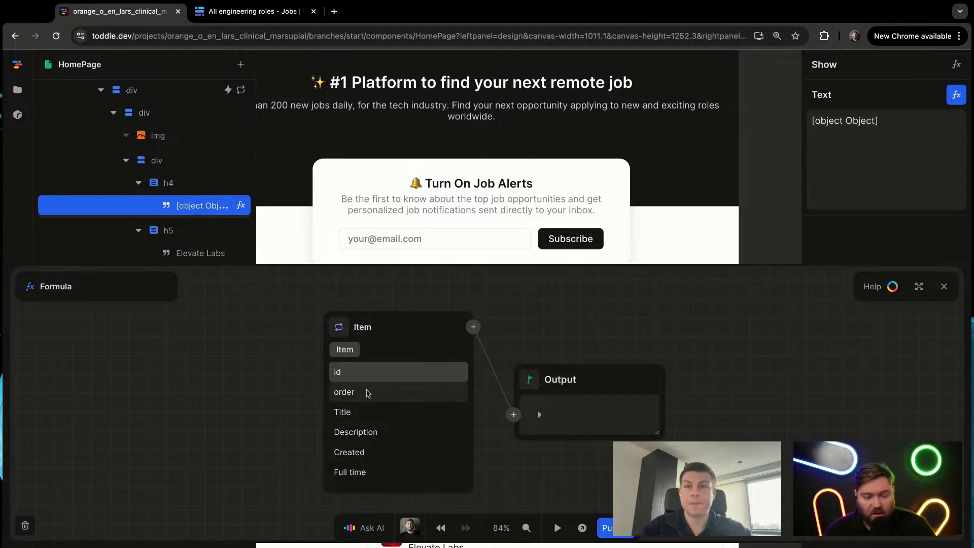
{"action": "left_click", "coordinate": [362, 412]}
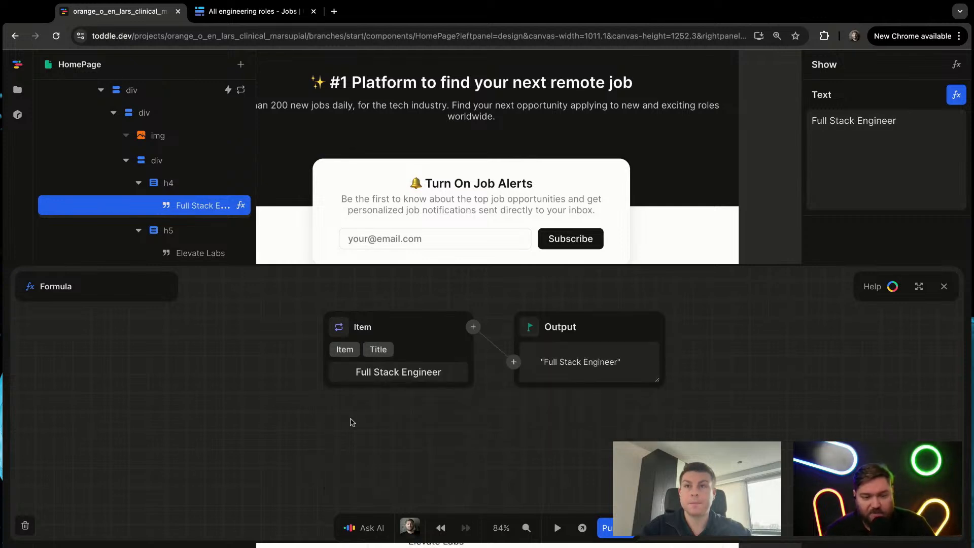
{"action": "key", "text": "Escape"}
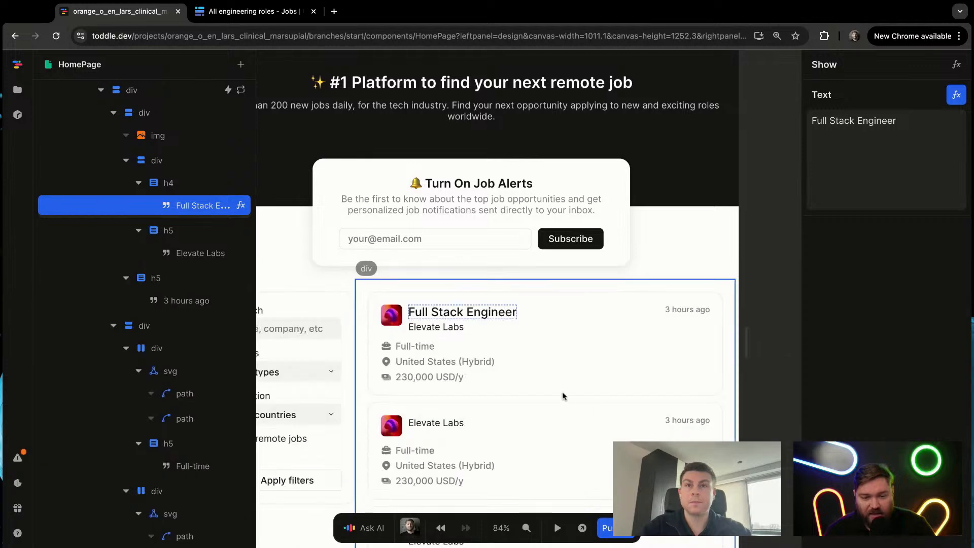
{"action": "scroll", "coordinate": [495, 393], "scroll_direction": "down", "scroll_amount": 5}
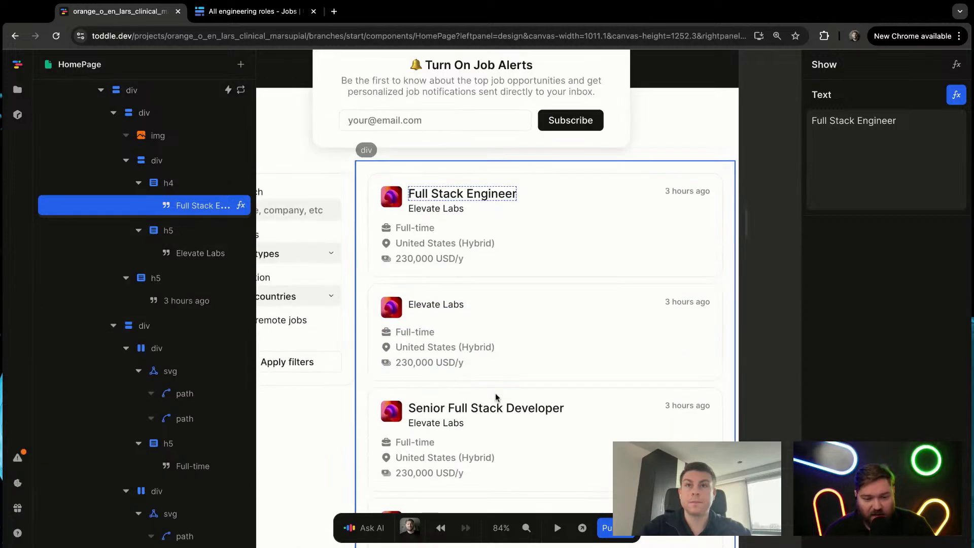
{"action": "scroll", "coordinate": [487, 365], "scroll_direction": "up", "scroll_amount": 2}
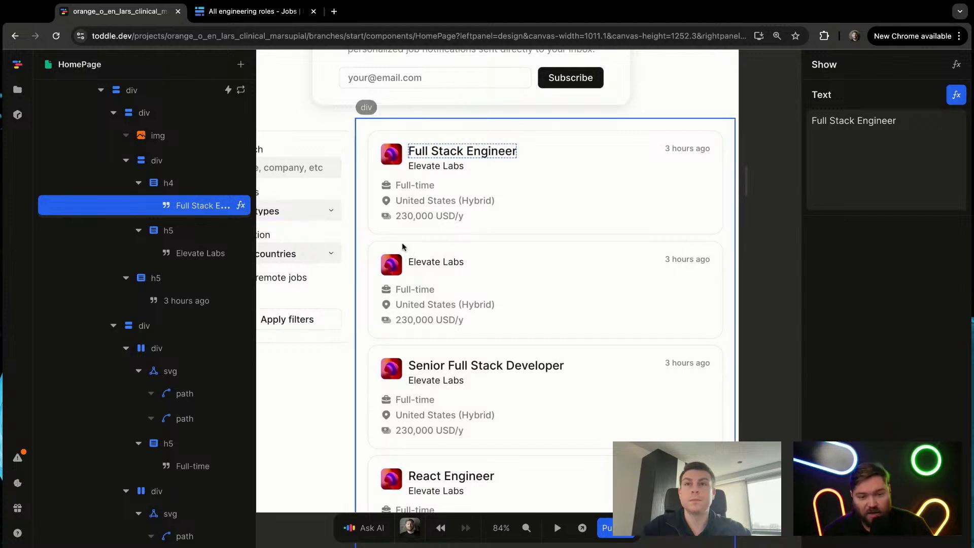
Step: Add a Default to formula after Item Title in the title text, with a fallback starting with "Surprise", and close the editor
{"action": "left_click", "coordinate": [243, 207]}
{"action": "left_click", "coordinate": [472, 327]}
{"action": "type", "text": "defa"}
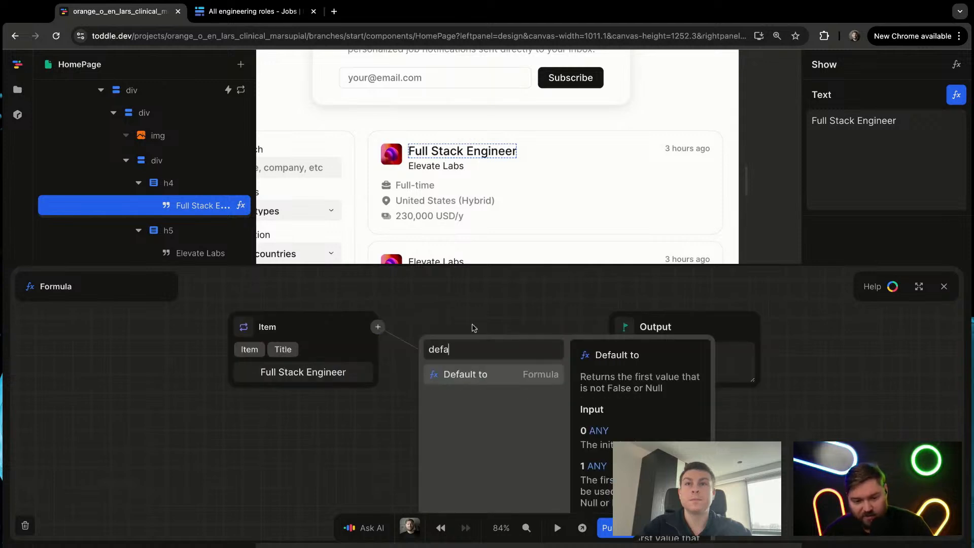
{"action": "key", "text": "Return"}
{"action": "left_click", "coordinate": [486, 377]}
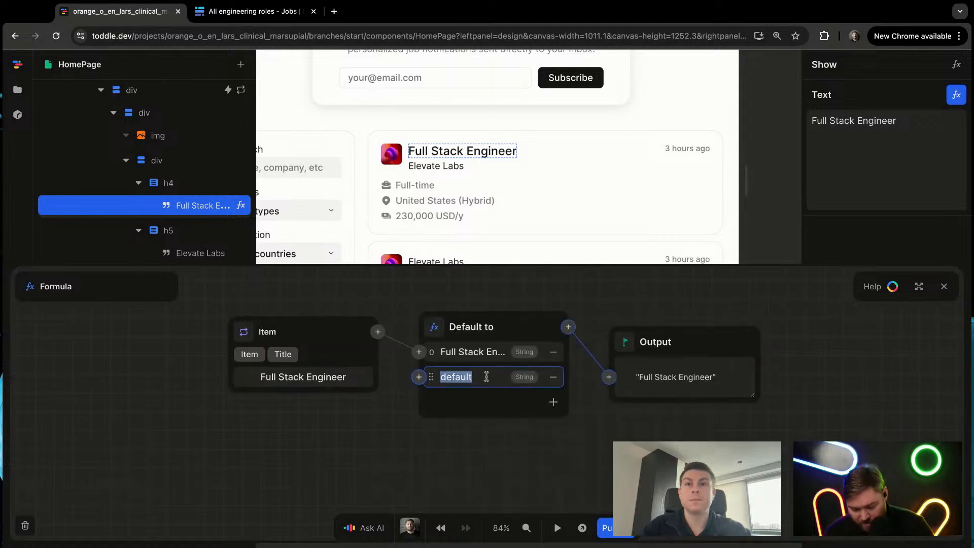
{"action": "type", "text": "Surprise Job"}
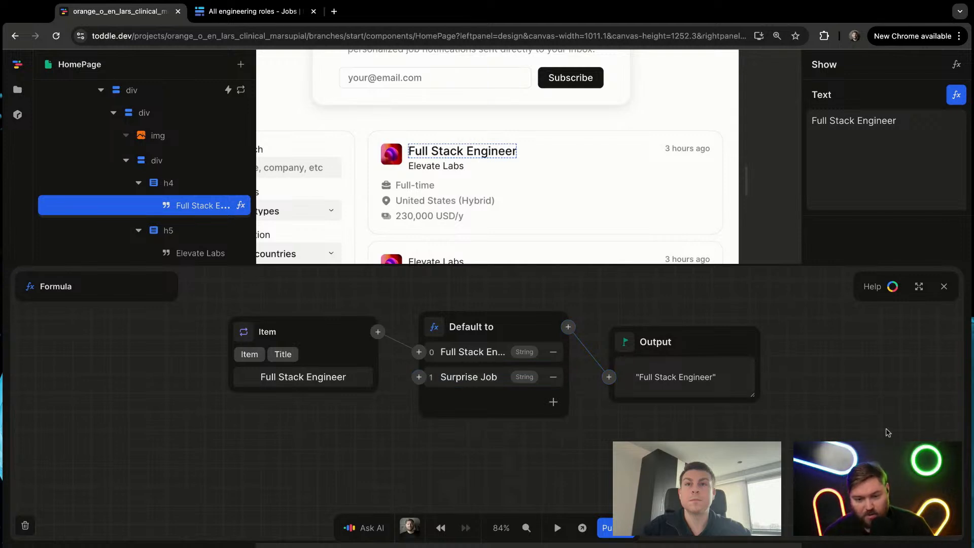
{"action": "key", "text": "Escape"}
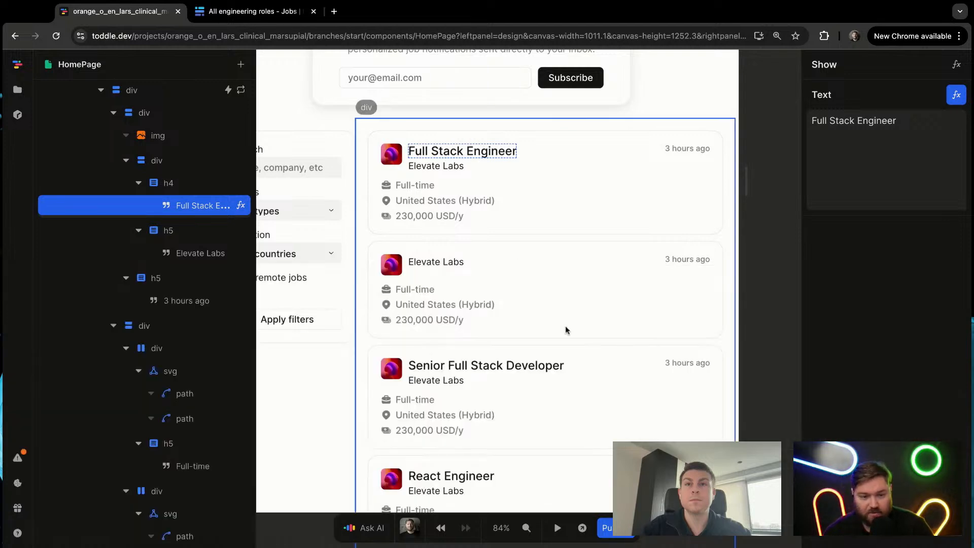
Step: Select the company name text under the first job card's title and open a formula for its Text value
{"action": "left_click", "coordinate": [439, 281]}
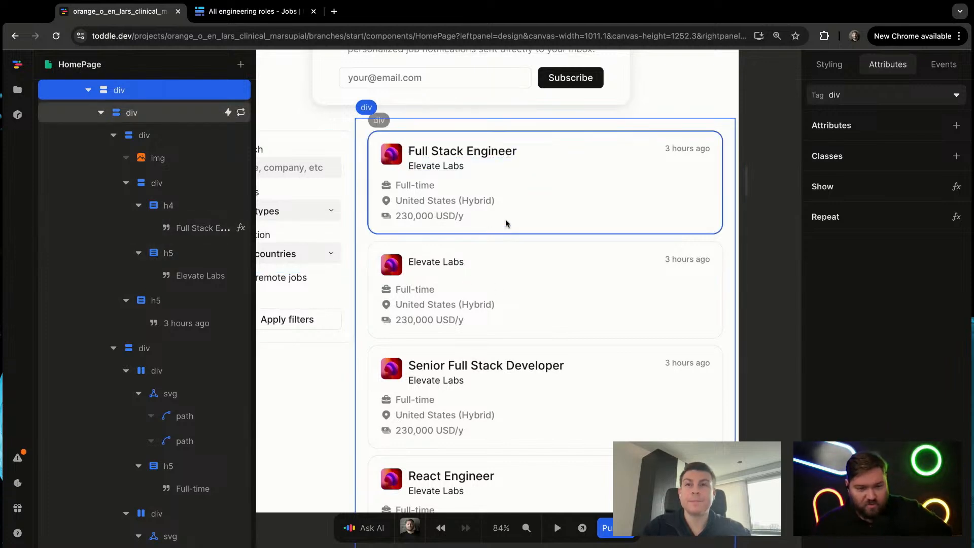
{"action": "left_click", "coordinate": [440, 149]}
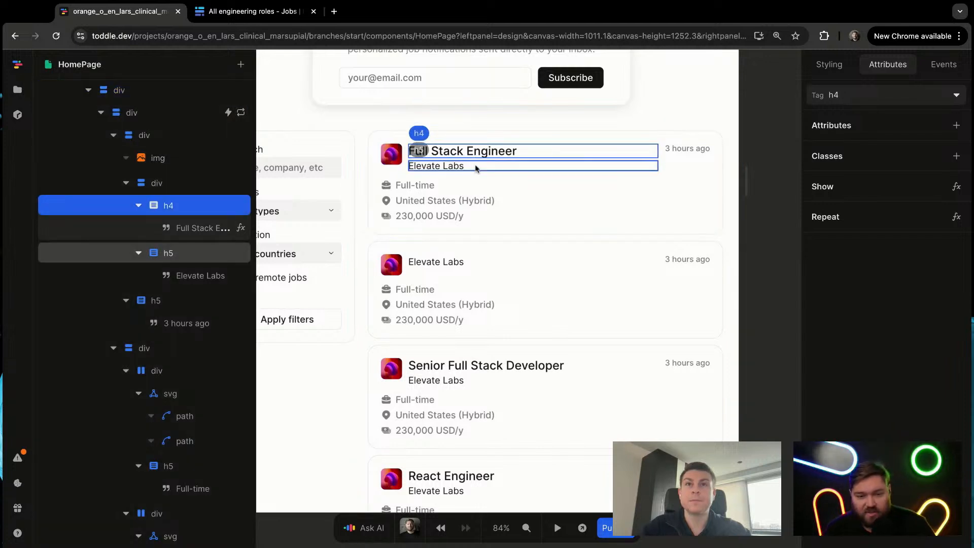
{"action": "left_click", "coordinate": [434, 170]}
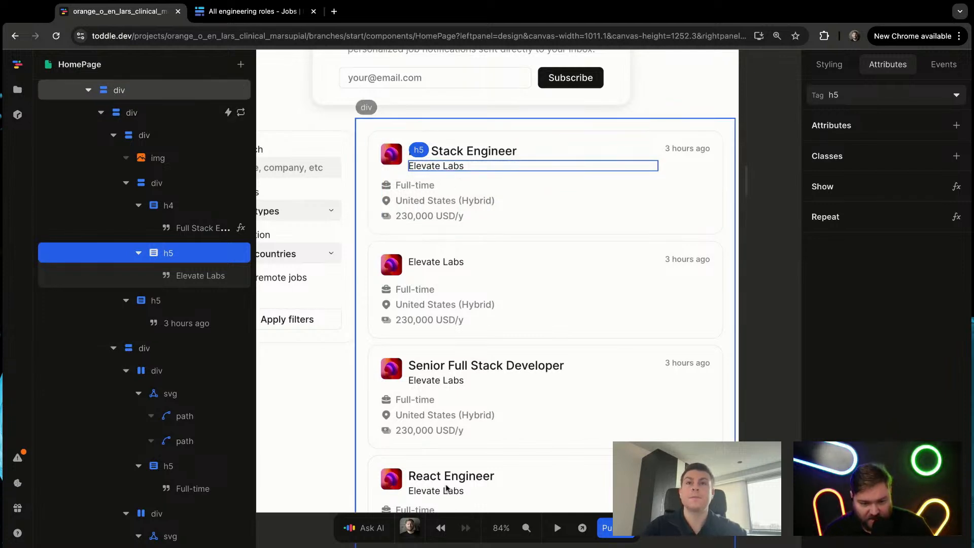
{"action": "left_click", "coordinate": [198, 279]}
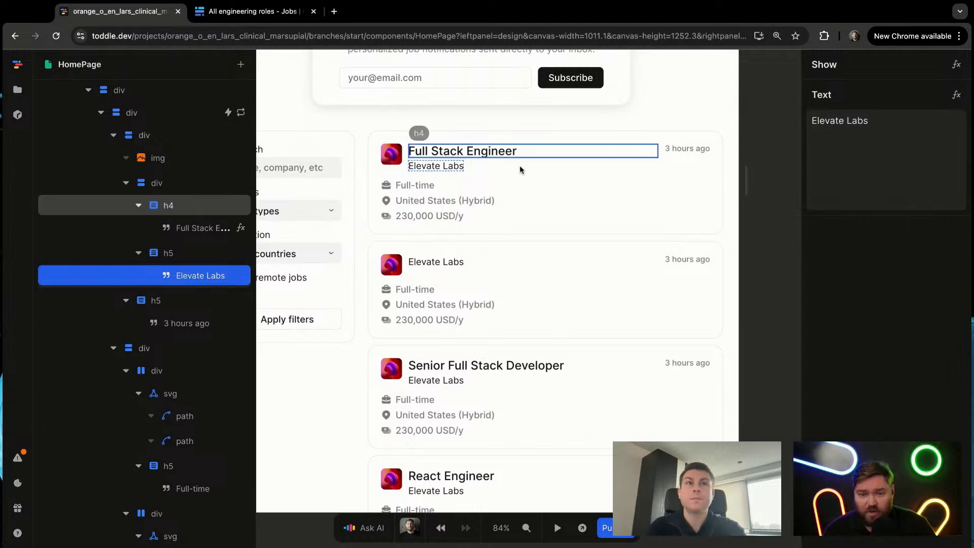
{"action": "right_click", "coordinate": [445, 166]}
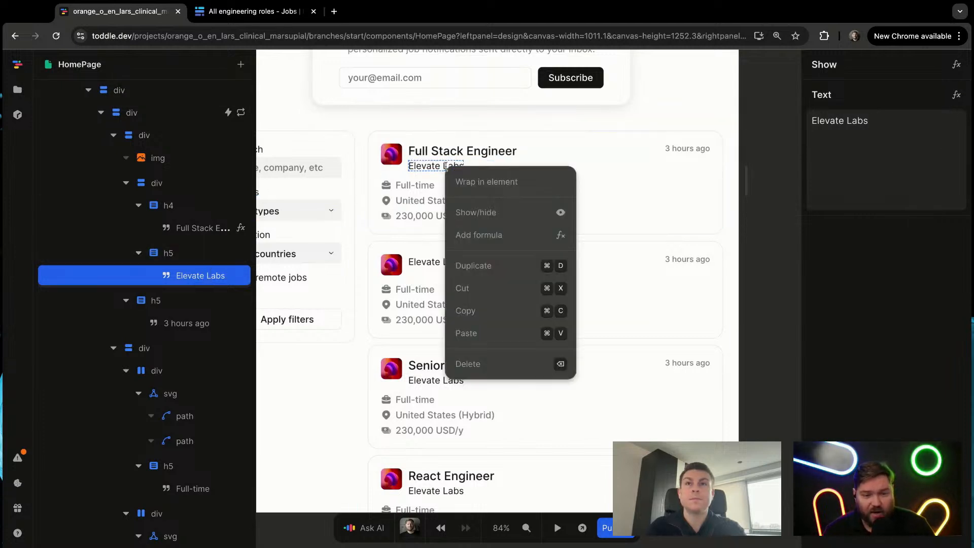
{"action": "left_click", "coordinate": [202, 273]}
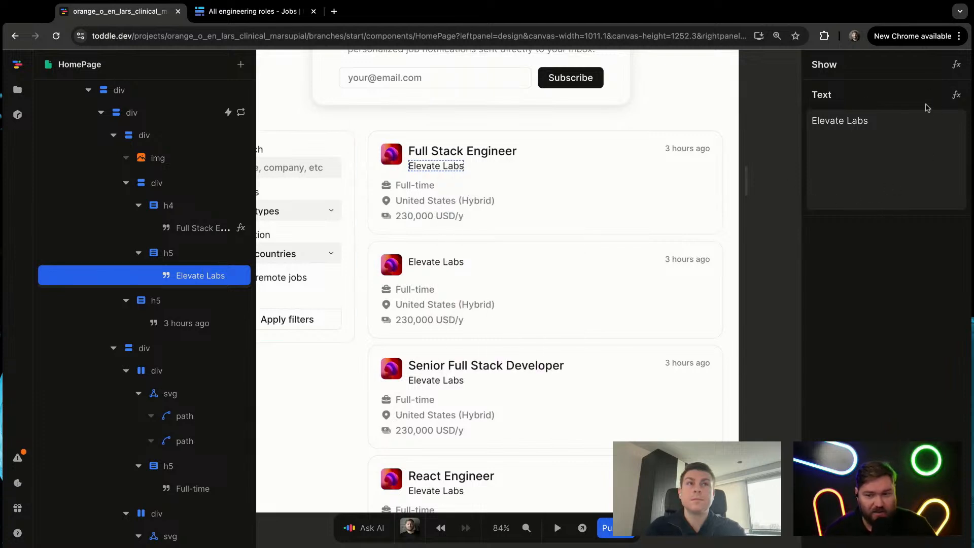
{"action": "left_click", "coordinate": [859, 167]}
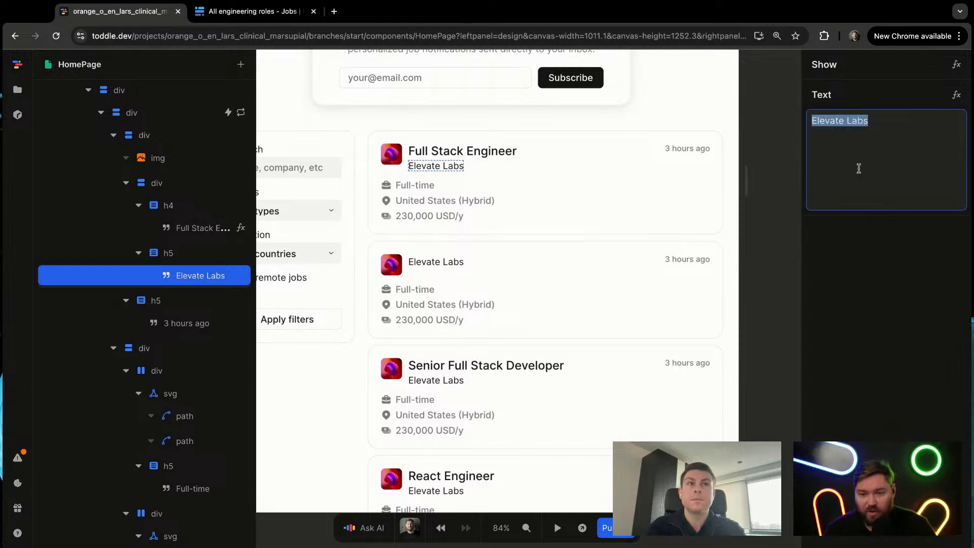
{"action": "left_click", "coordinate": [957, 95]}
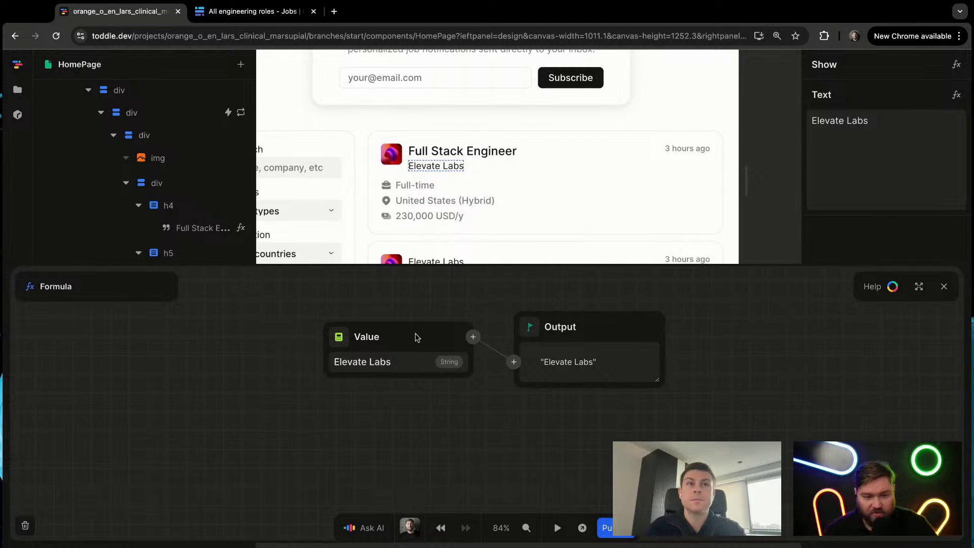
Step: Bind the company name text to the value of entry 0 in the repeated Item's Companies and close the formula editor
{"action": "left_click", "coordinate": [339, 337]}
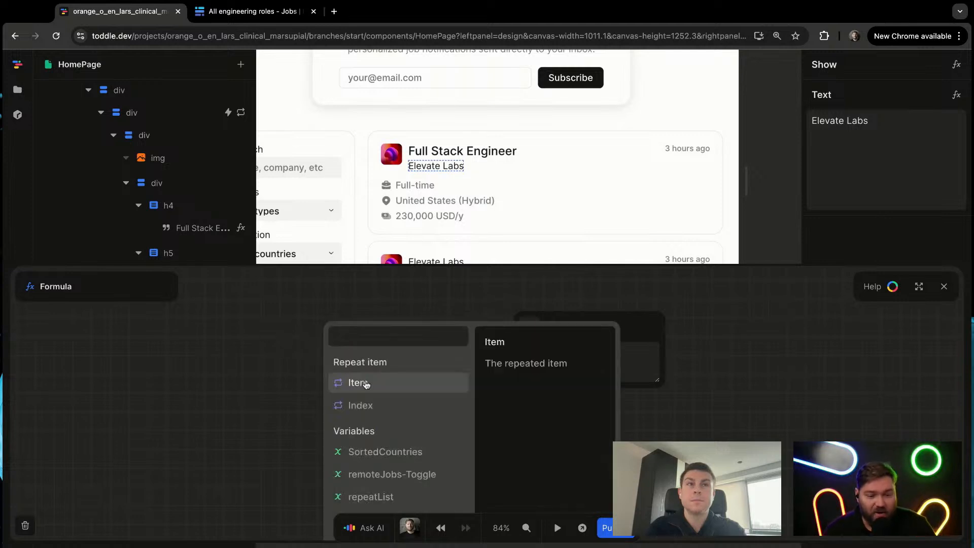
{"action": "left_click", "coordinate": [366, 383]}
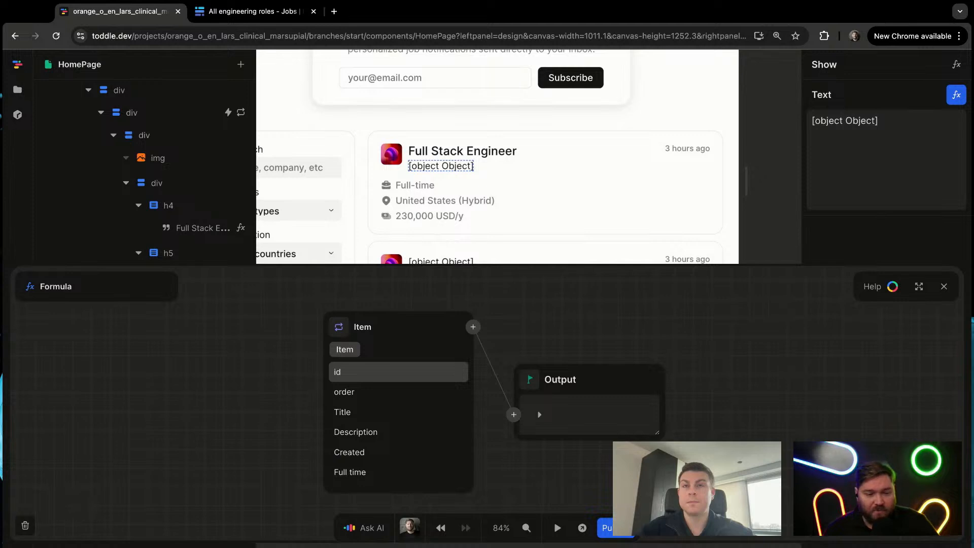
{"action": "scroll", "coordinate": [376, 447], "scroll_direction": "down", "scroll_amount": 2}
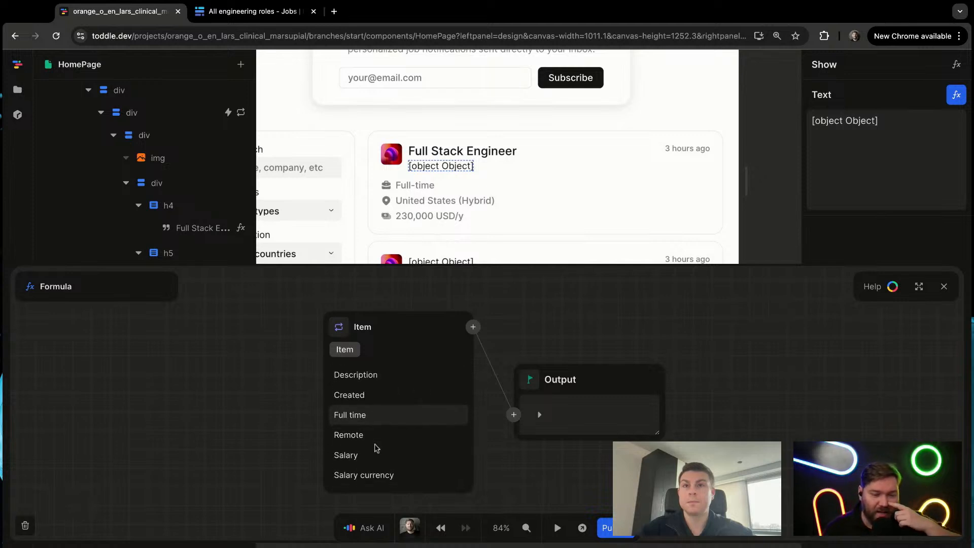
{"action": "scroll", "coordinate": [375, 447], "scroll_direction": "down", "scroll_amount": 2}
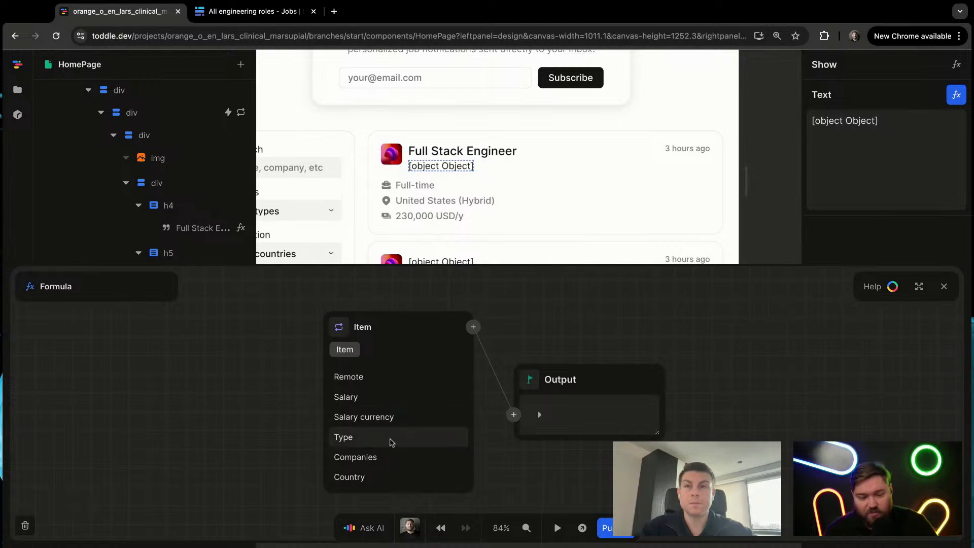
{"action": "left_click", "coordinate": [376, 457]}
{"action": "left_click", "coordinate": [356, 373]}
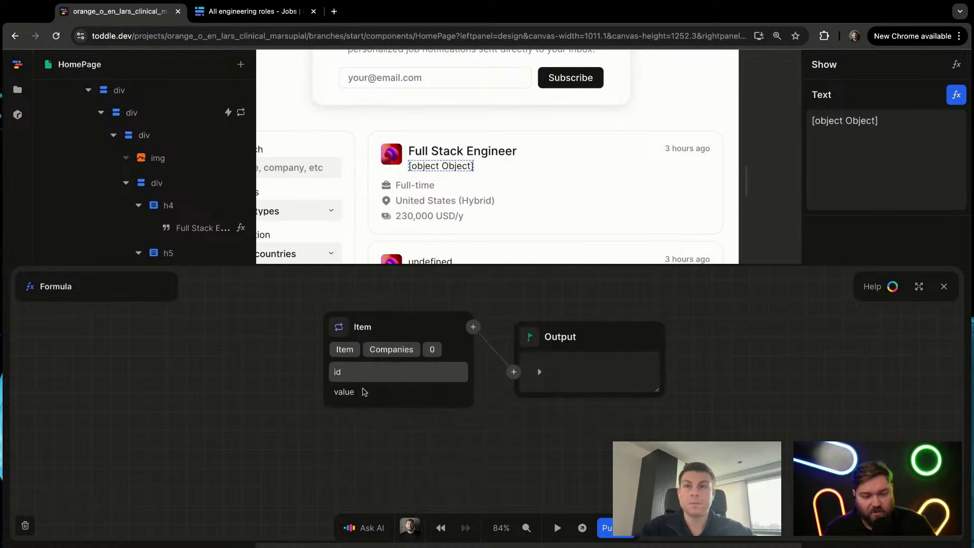
{"action": "left_click", "coordinate": [365, 392]}
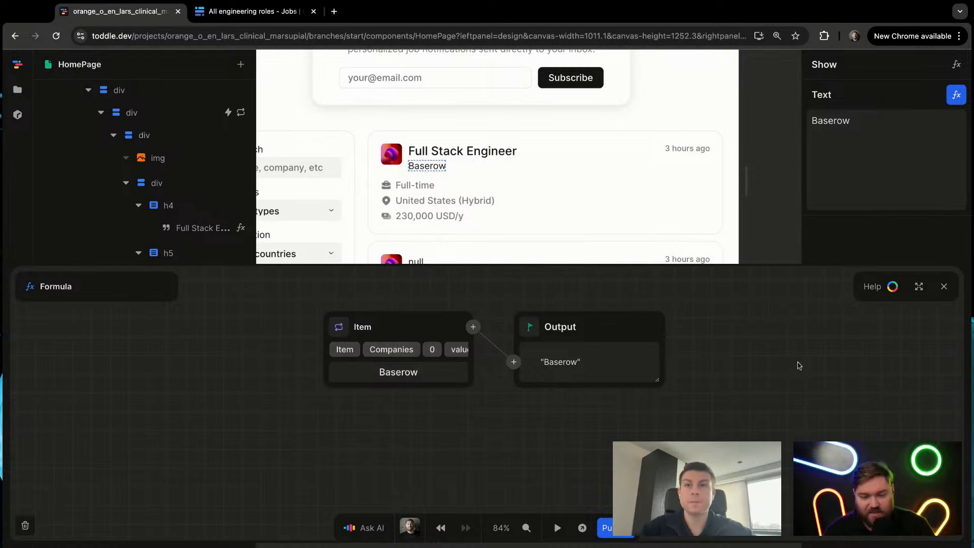
{"action": "key", "text": "Escape"}
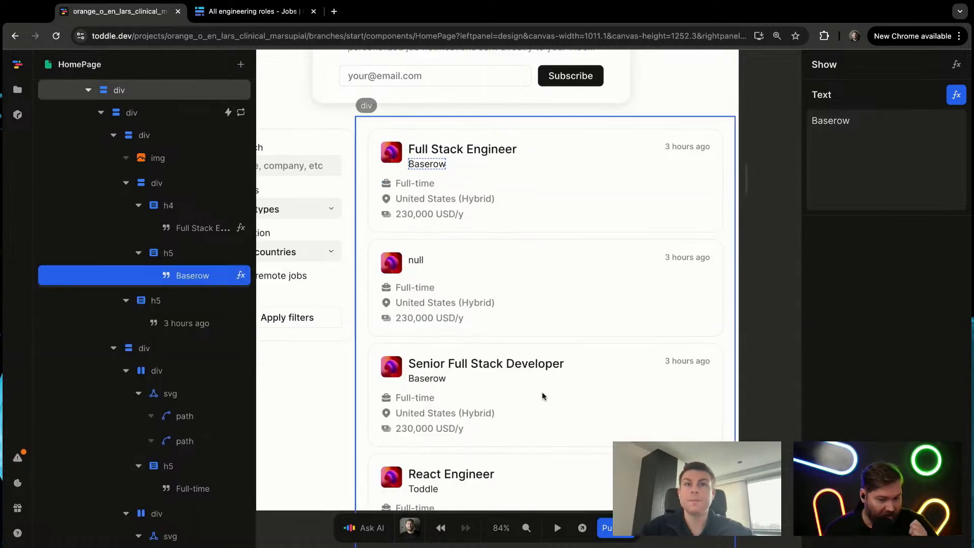
Step: Replace the first job card's Full-time text value with an If formula that uses the repeated Item's Full time field as its condition
{"action": "scroll", "coordinate": [542, 396], "scroll_direction": "down", "scroll_amount": 1}
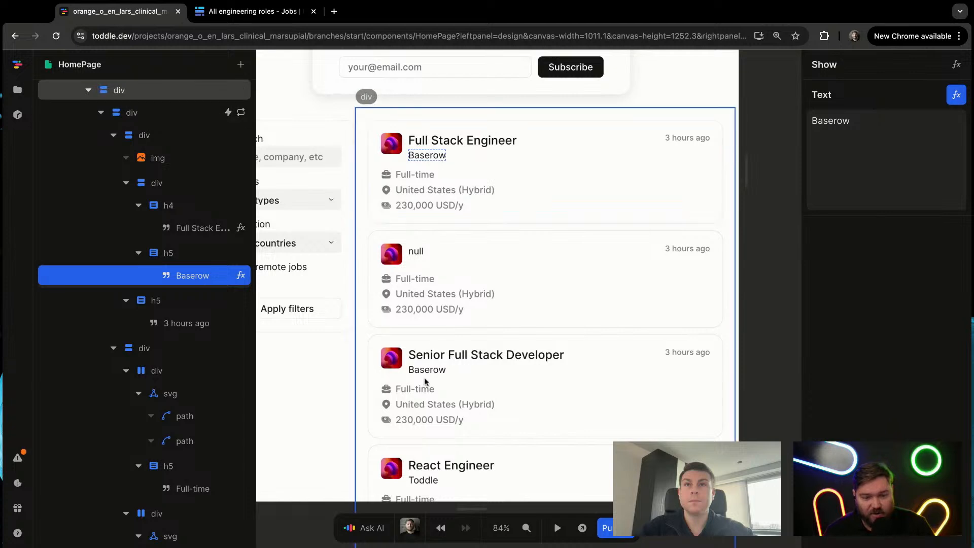
{"action": "left_click", "coordinate": [415, 173]}
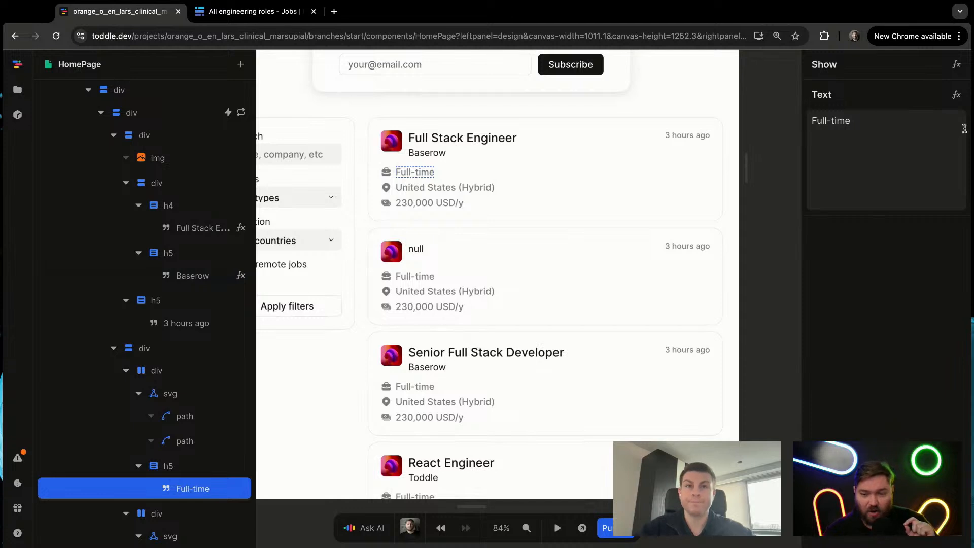
{"action": "left_click", "coordinate": [956, 95]}
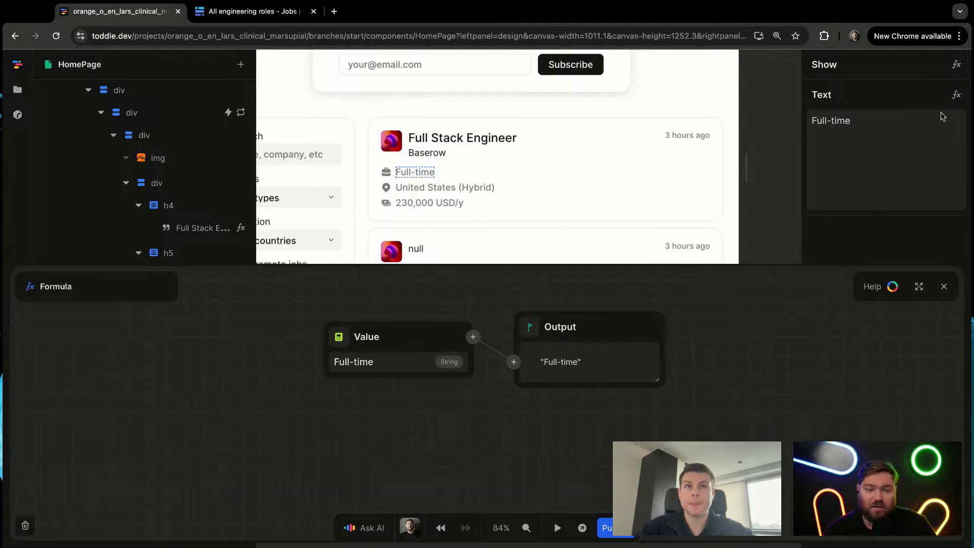
{"action": "left_click", "coordinate": [340, 336]}
{"action": "type", "text": "if"}
{"action": "key", "text": "Return"}
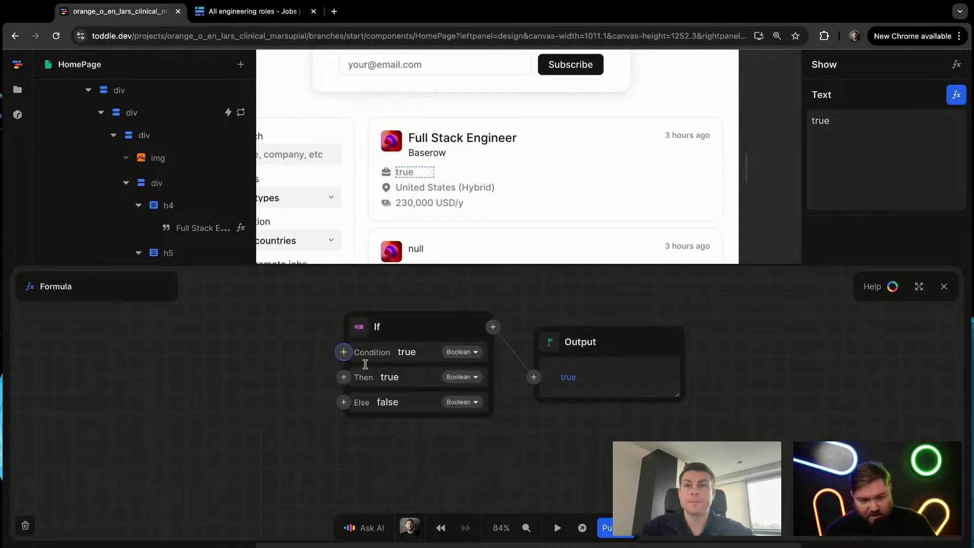
{"action": "left_click", "coordinate": [344, 352]}
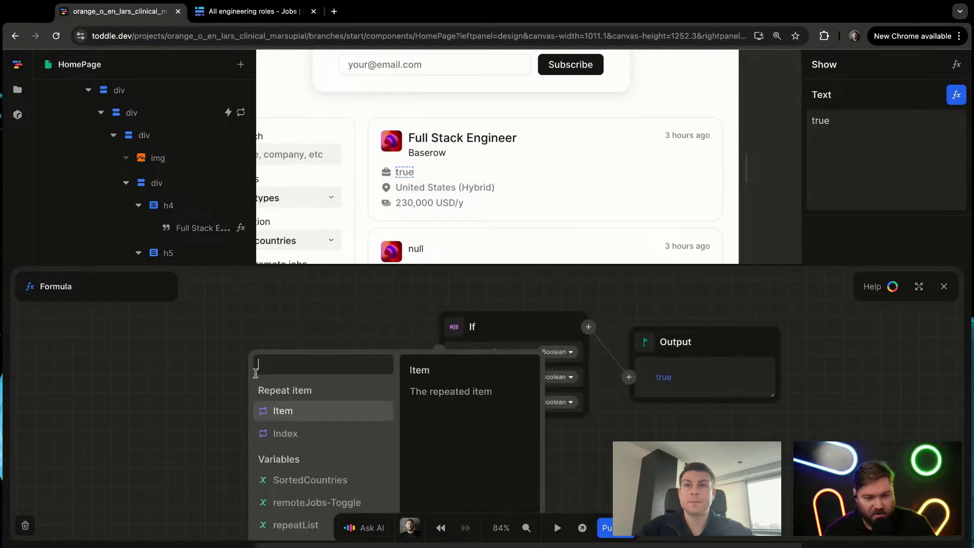
{"action": "left_click", "coordinate": [283, 411]}
{"action": "scroll", "coordinate": [287, 432], "scroll_direction": "down", "scroll_amount": 2}
{"action": "left_click", "coordinate": [282, 431]}
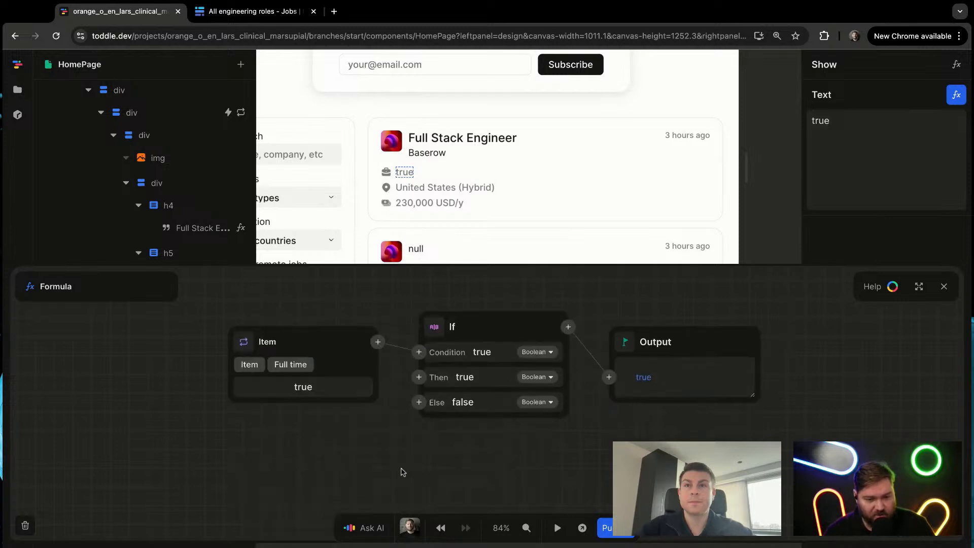
Step: Set the If formula to return "Full time" when true and "Part time" otherwise, and close the formula editor
{"action": "left_click", "coordinate": [501, 382]}
{"action": "type", "text": "Full tim"}
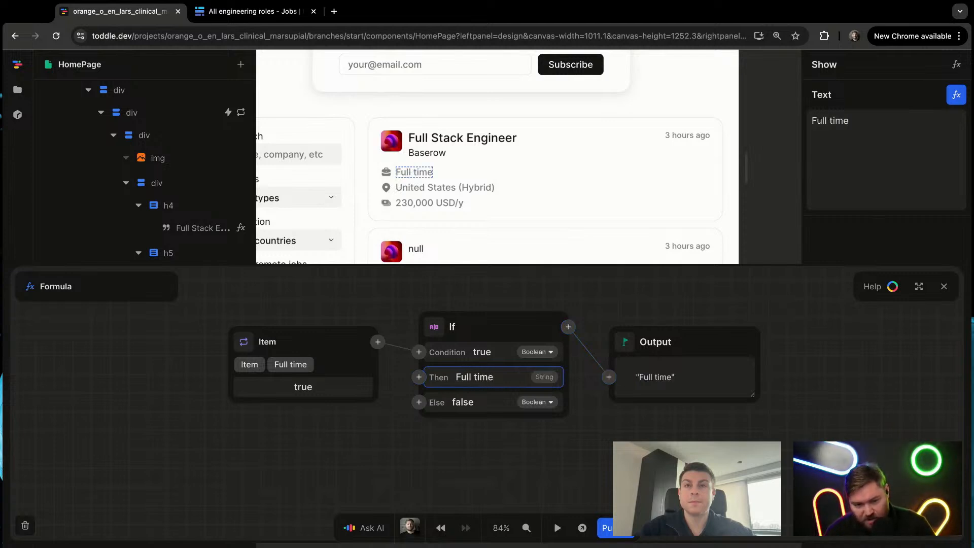
{"action": "left_click", "coordinate": [509, 404]}
{"action": "type", "text": "Part time"}
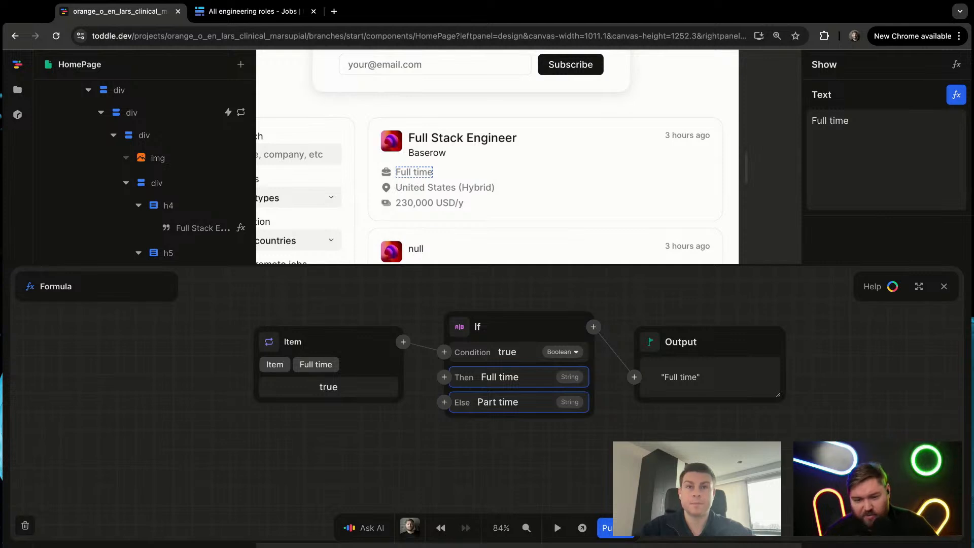
{"action": "left_click", "coordinate": [944, 286]}
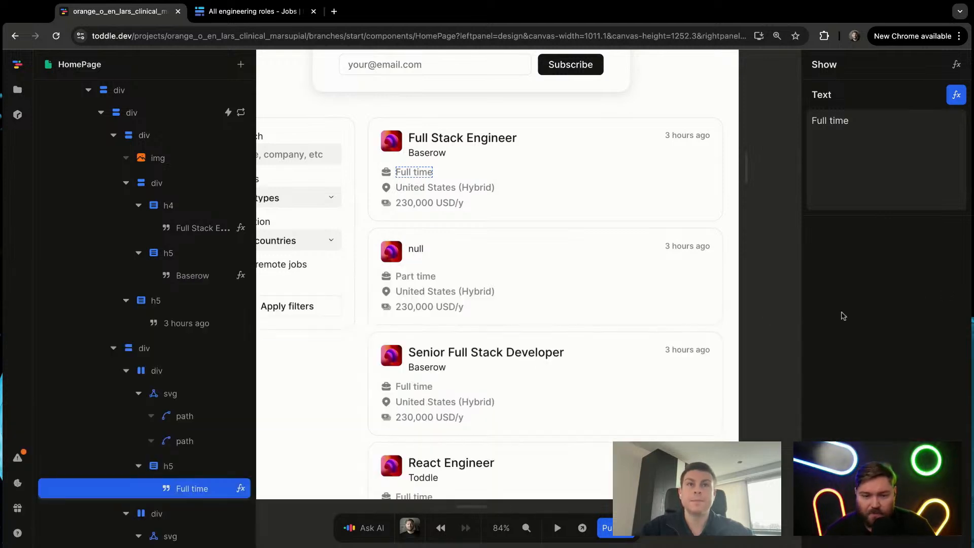
Step: Add a Default to formula after the Companies value in the company name text with the fallback "Somewhere", and close the editor
{"action": "left_click", "coordinate": [417, 250]}
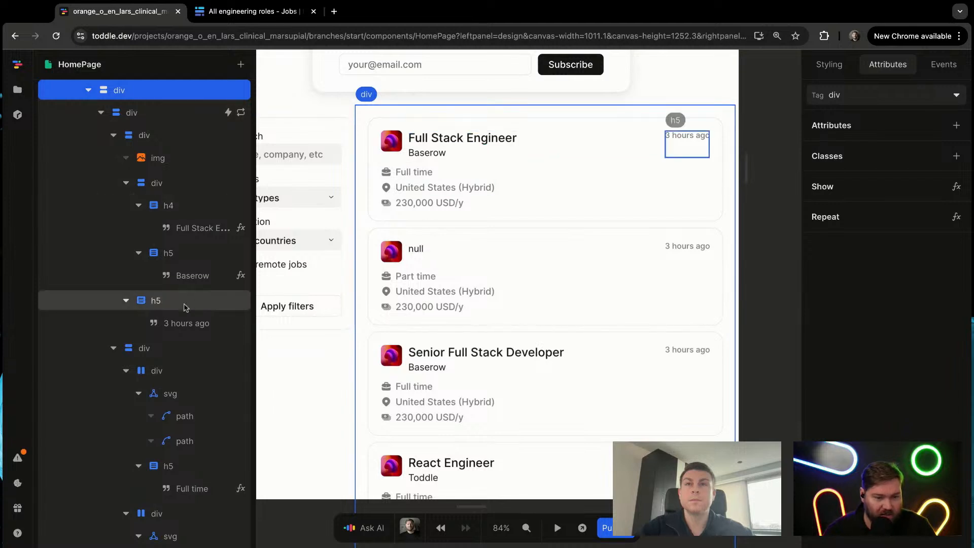
{"action": "left_click", "coordinate": [188, 275]}
{"action": "left_click", "coordinate": [241, 274]}
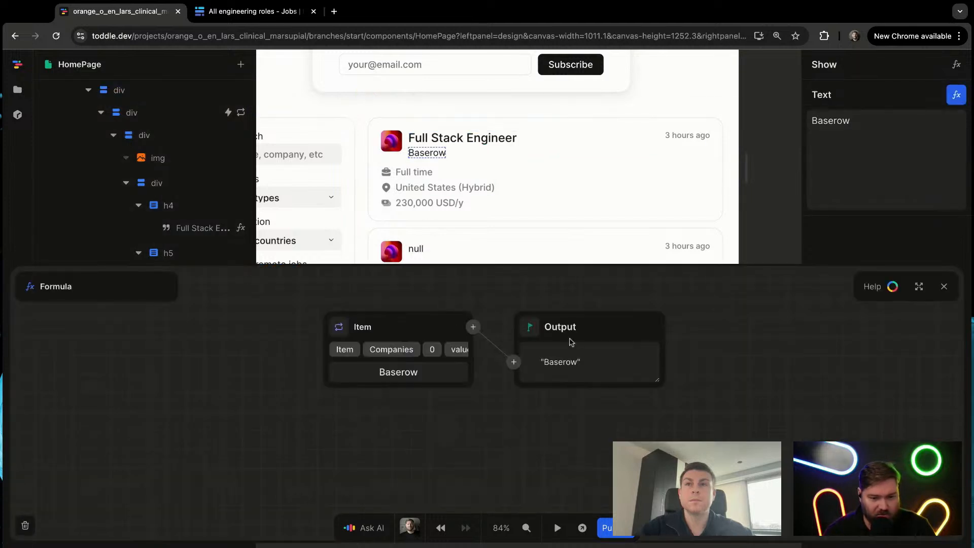
{"action": "left_click", "coordinate": [470, 327]}
{"action": "type", "text": "defa"}
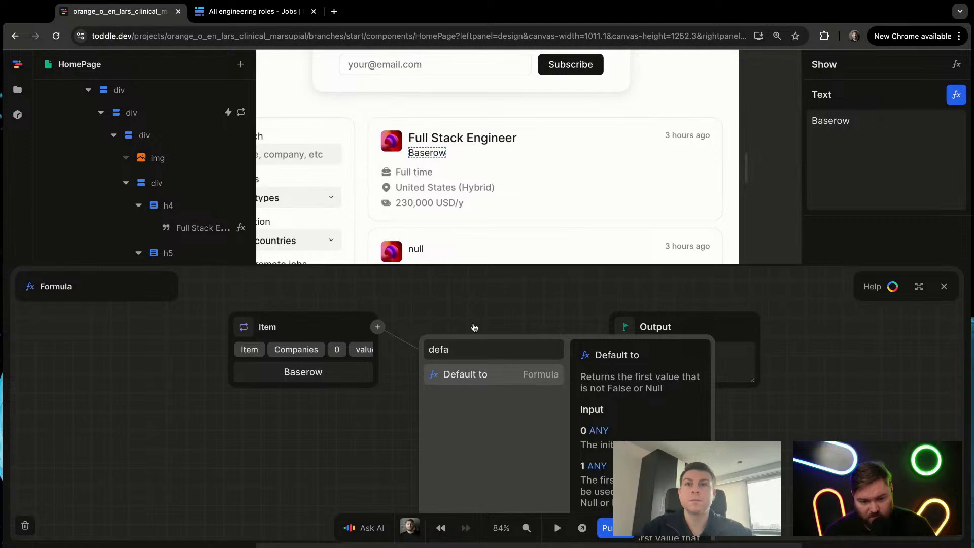
{"action": "key", "text": "Return"}
{"action": "double_click", "coordinate": [459, 377]}
{"action": "type", "text": "Some wher"}
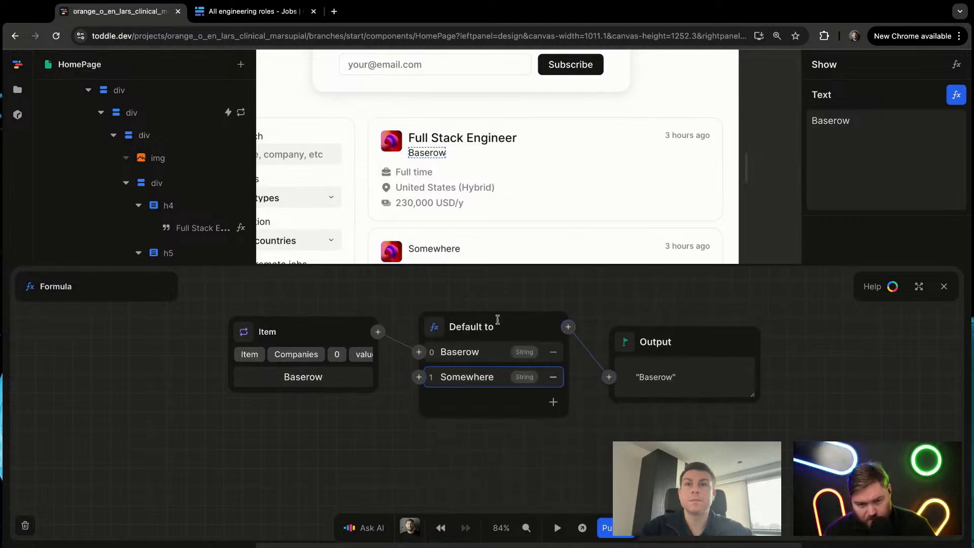
{"action": "left_click", "coordinate": [865, 391]}
{"action": "key", "text": "Escape"}
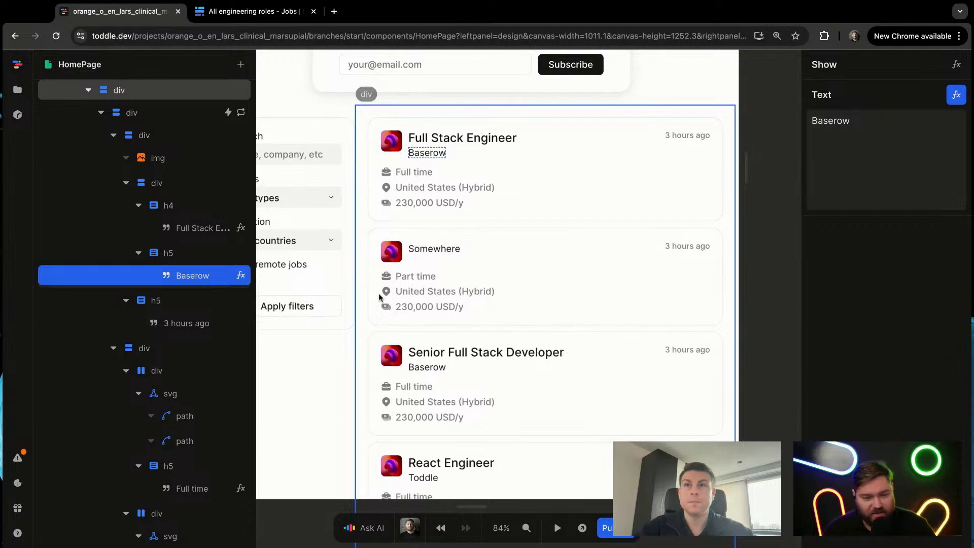
Step: Bind the first job card's location text to the value of entry 0 in the repeated Item's Country and close the formula editor
{"action": "left_click", "coordinate": [420, 284]}
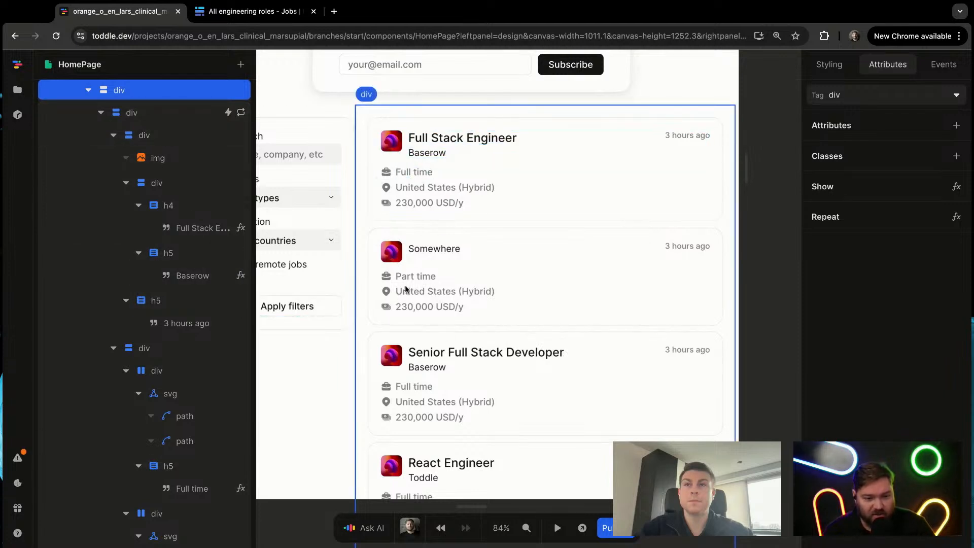
{"action": "left_click", "coordinate": [418, 189]}
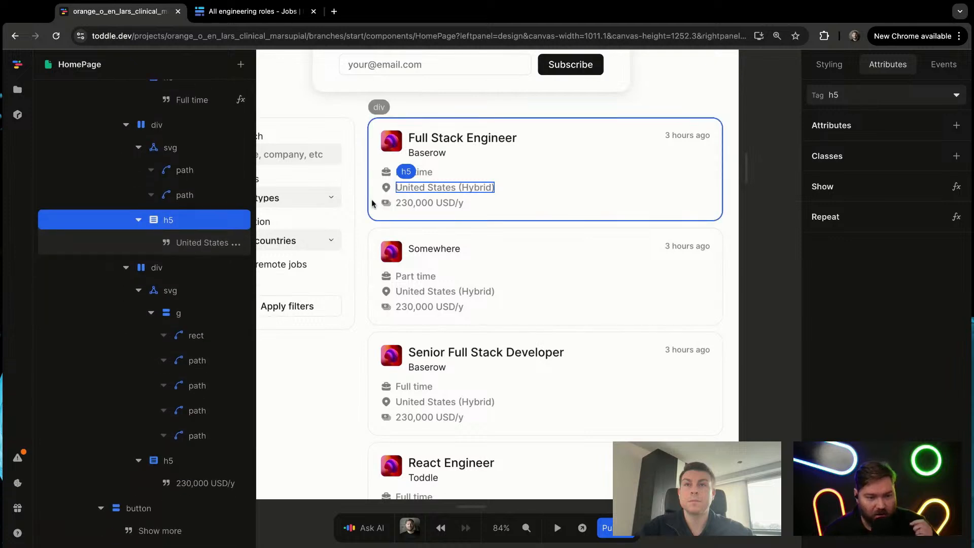
{"action": "left_click", "coordinate": [227, 243]}
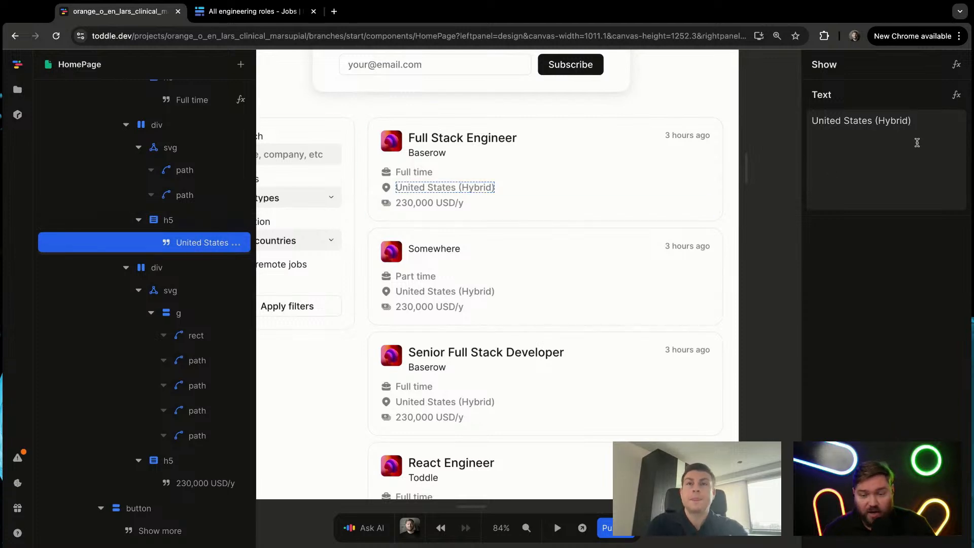
{"action": "left_click", "coordinate": [957, 95]}
{"action": "left_click", "coordinate": [339, 338]}
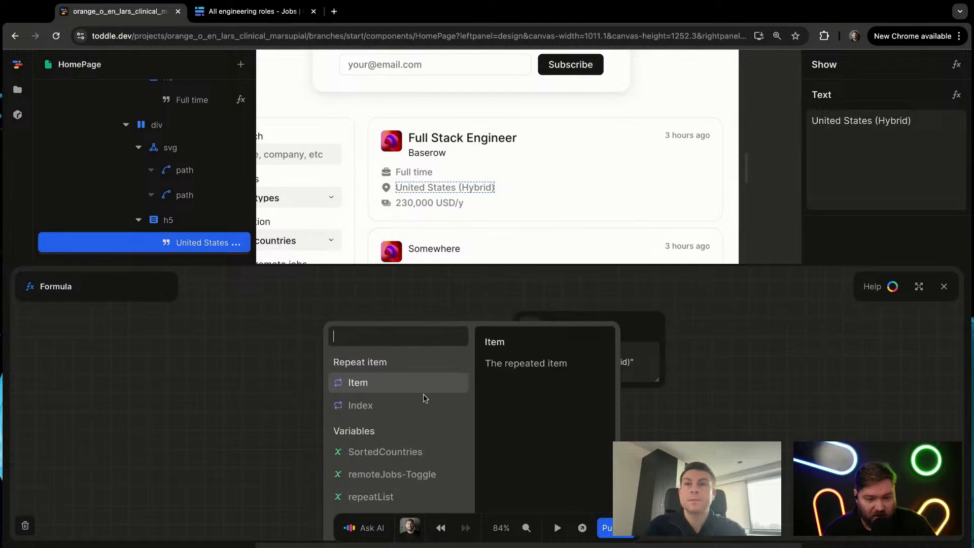
{"action": "left_click", "coordinate": [396, 382]}
{"action": "scroll", "coordinate": [388, 452], "scroll_direction": "down", "scroll_amount": 4}
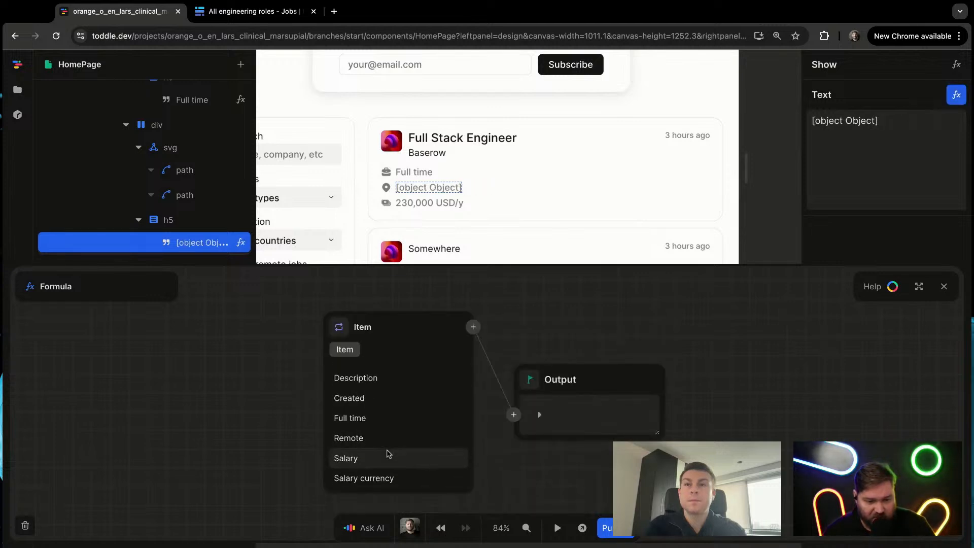
{"action": "scroll", "coordinate": [388, 452], "scroll_direction": "down", "scroll_amount": 2}
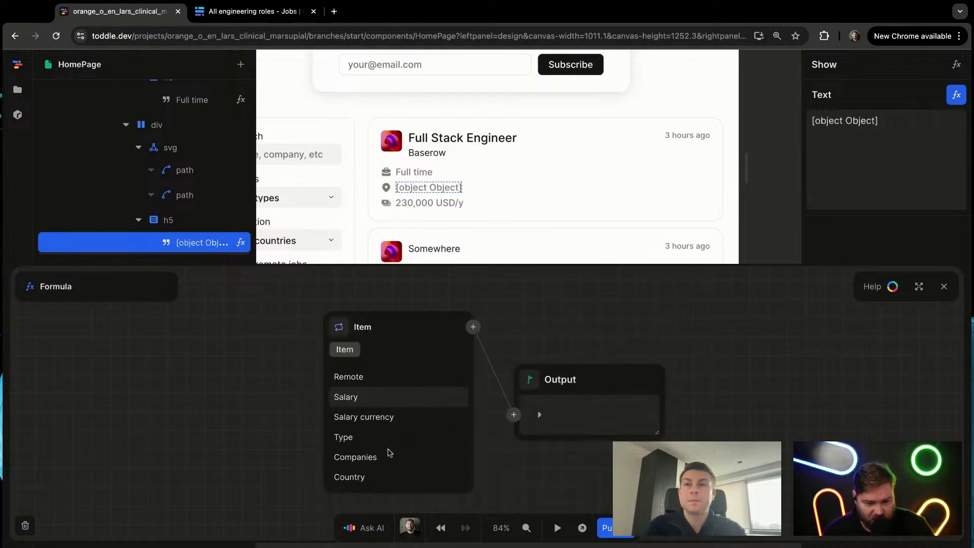
{"action": "left_click", "coordinate": [382, 473]}
{"action": "left_click", "coordinate": [380, 373]}
{"action": "left_click", "coordinate": [375, 394]}
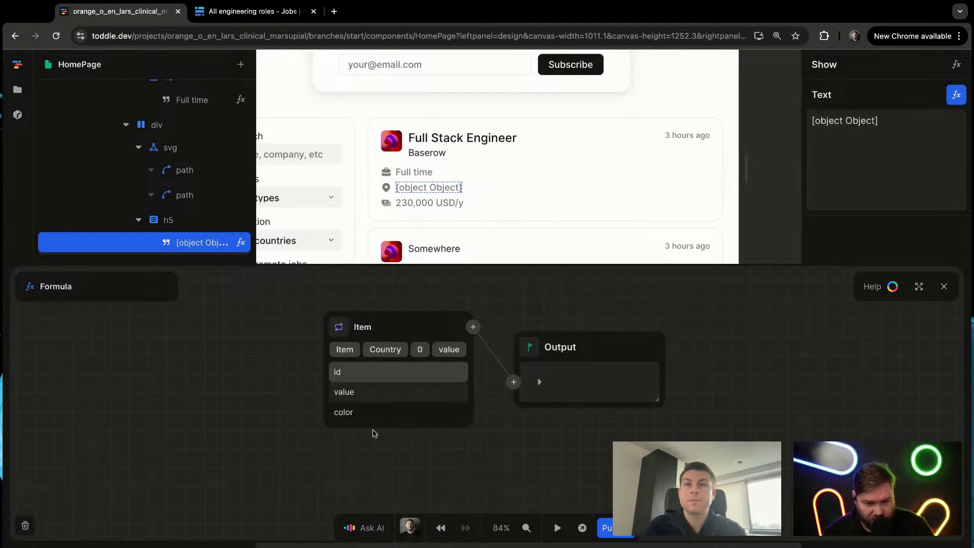
{"action": "left_click", "coordinate": [391, 392]}
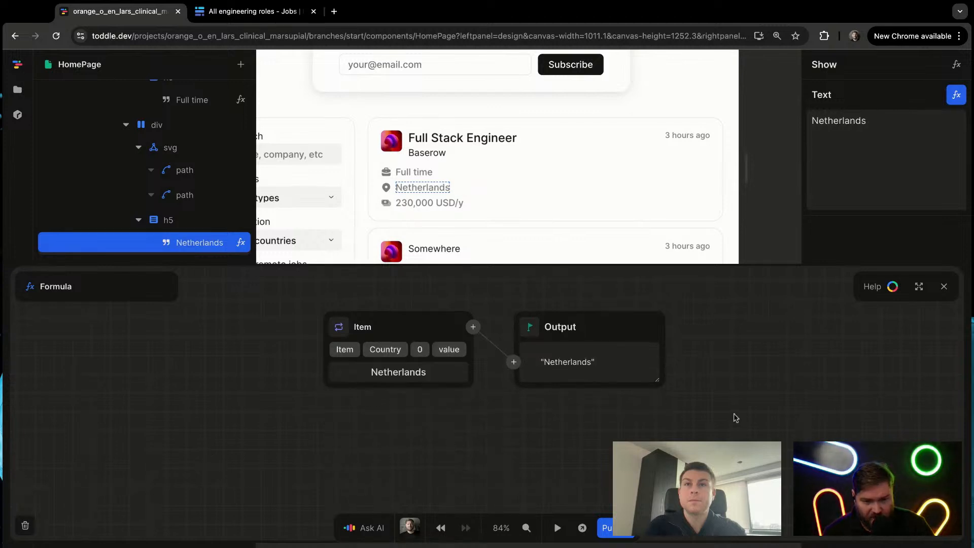
{"action": "key", "text": "Escape"}
Step: Duplicate the country text element inside the location heading of the first job card
{"action": "left_click", "coordinate": [425, 202]}
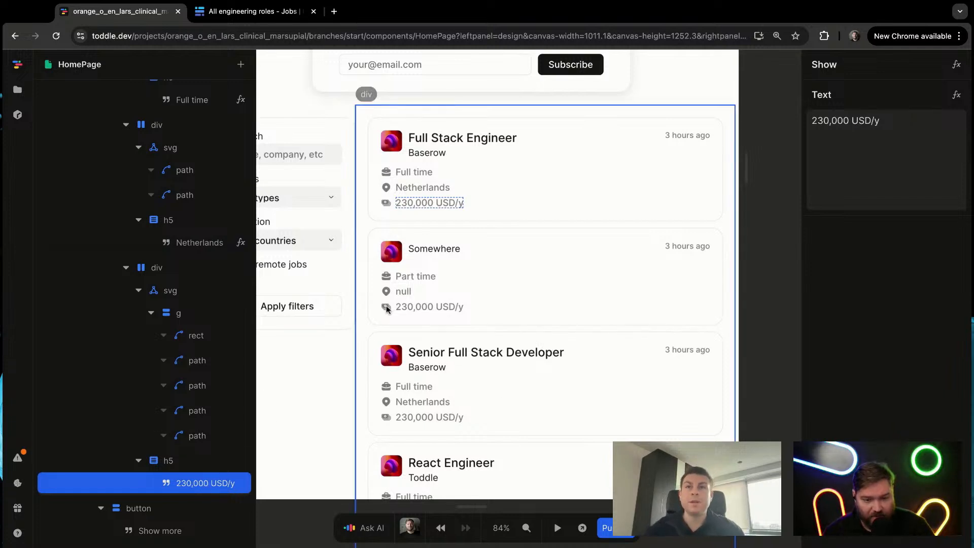
{"action": "left_click", "coordinate": [510, 273]}
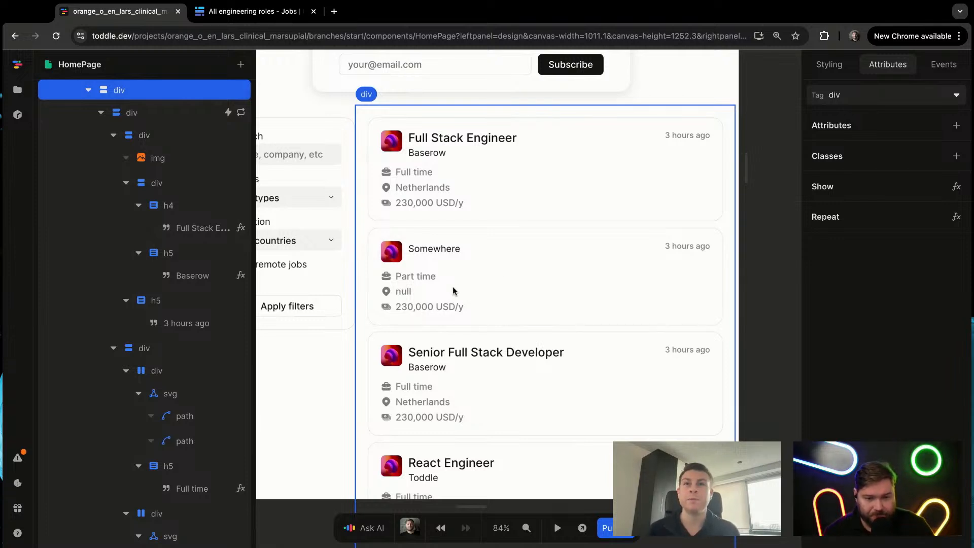
{"action": "left_click", "coordinate": [427, 188]}
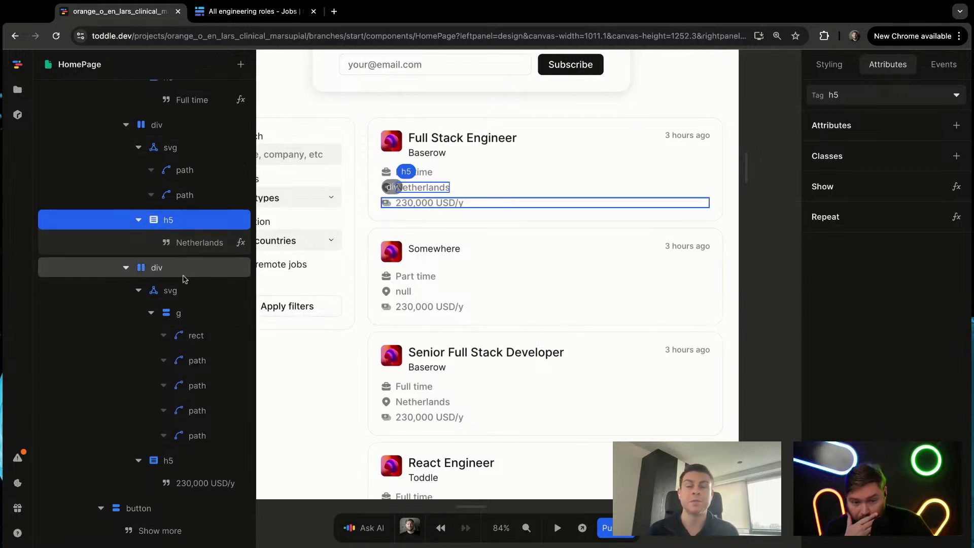
{"action": "left_click", "coordinate": [205, 246]}
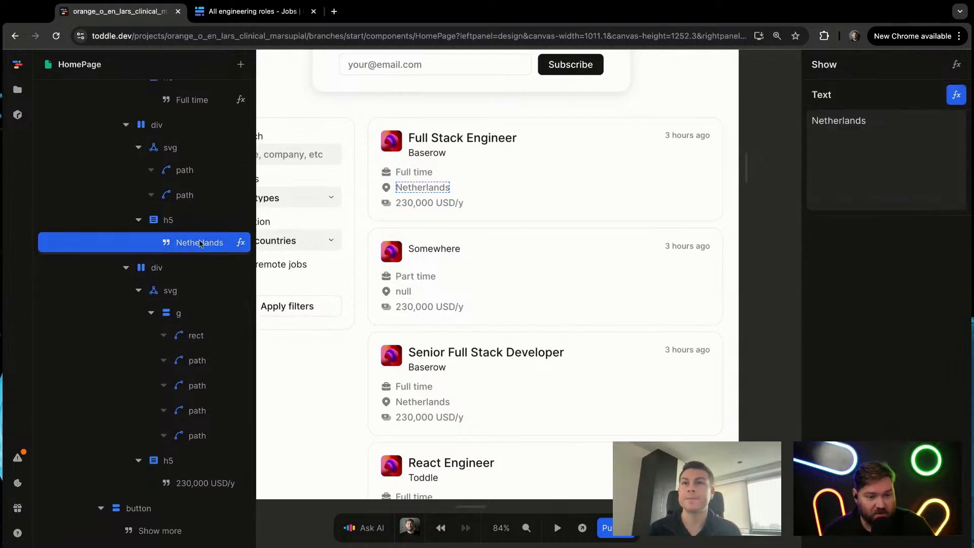
{"action": "key", "text": "super+d"}
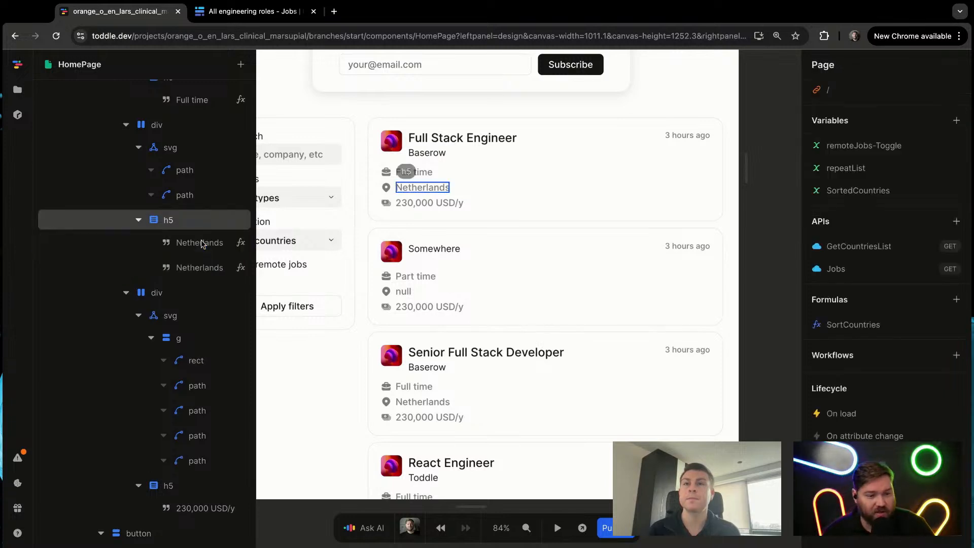
Step: Rebind the duplicated country text's formula to the repeated Item's Remote field
{"action": "left_click", "coordinate": [213, 268]}
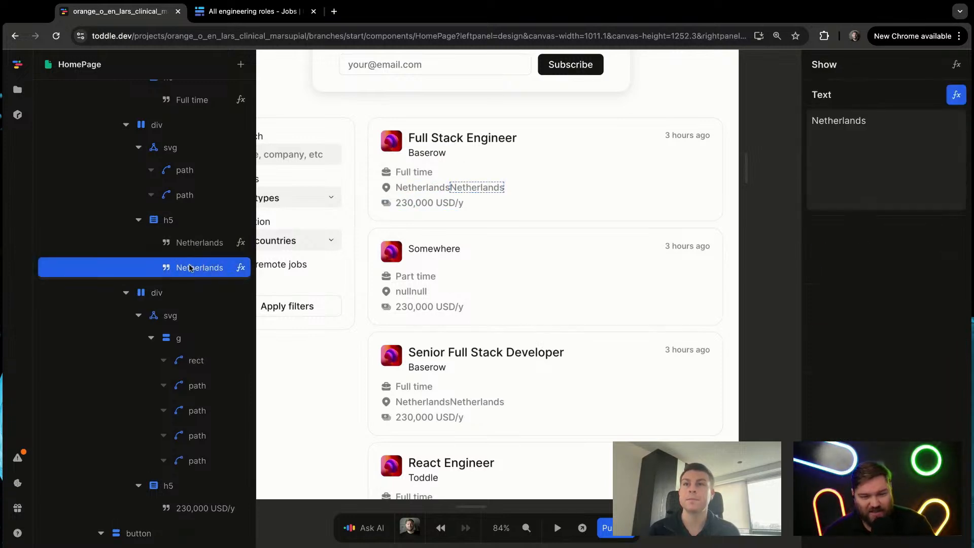
{"action": "left_click", "coordinate": [955, 99]}
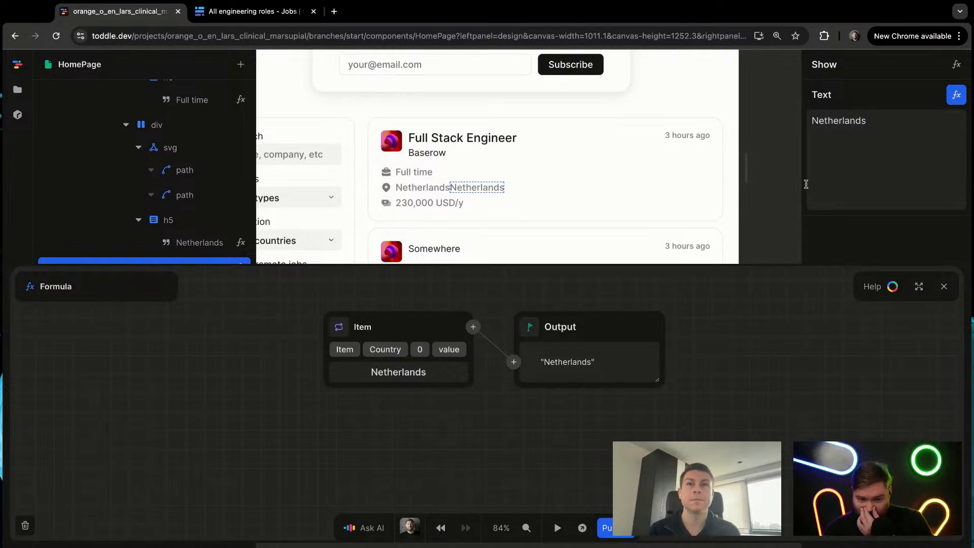
{"action": "left_click", "coordinate": [345, 349]}
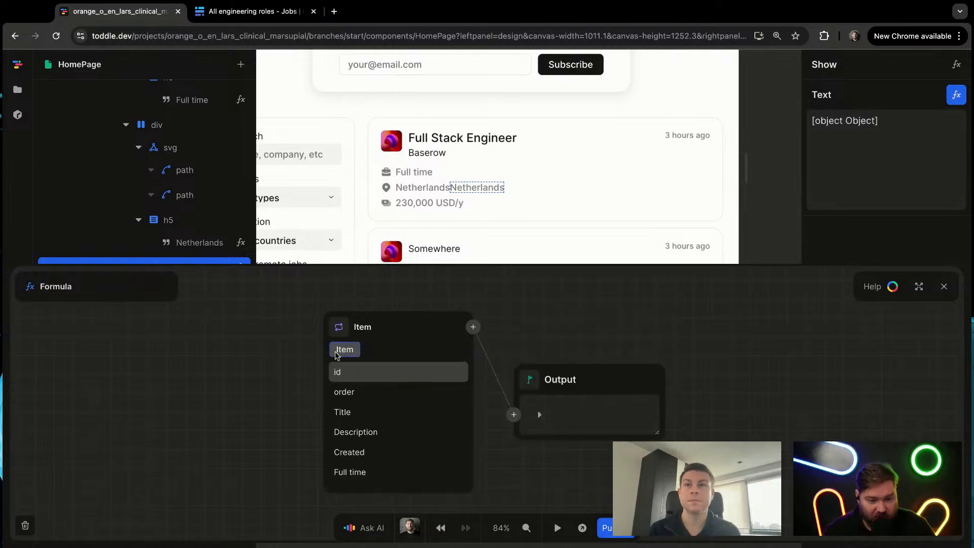
{"action": "scroll", "coordinate": [381, 406], "scroll_direction": "down", "scroll_amount": 3}
{"action": "left_click", "coordinate": [355, 429]}
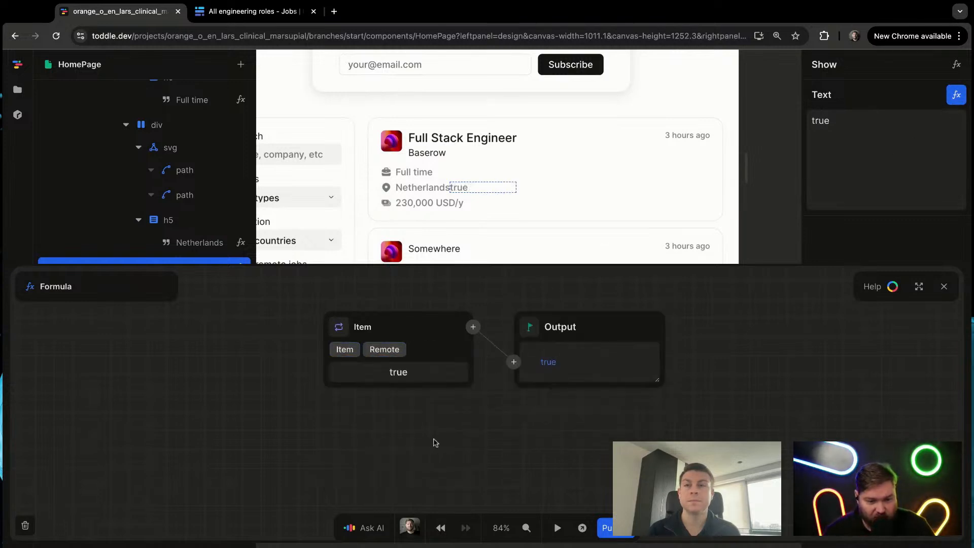
Step: Insert an If formula before the output of the remote text's formula and feed the Item's Remote value into its condition
{"action": "left_click", "coordinate": [472, 327]}
{"action": "type", "text": "if"}
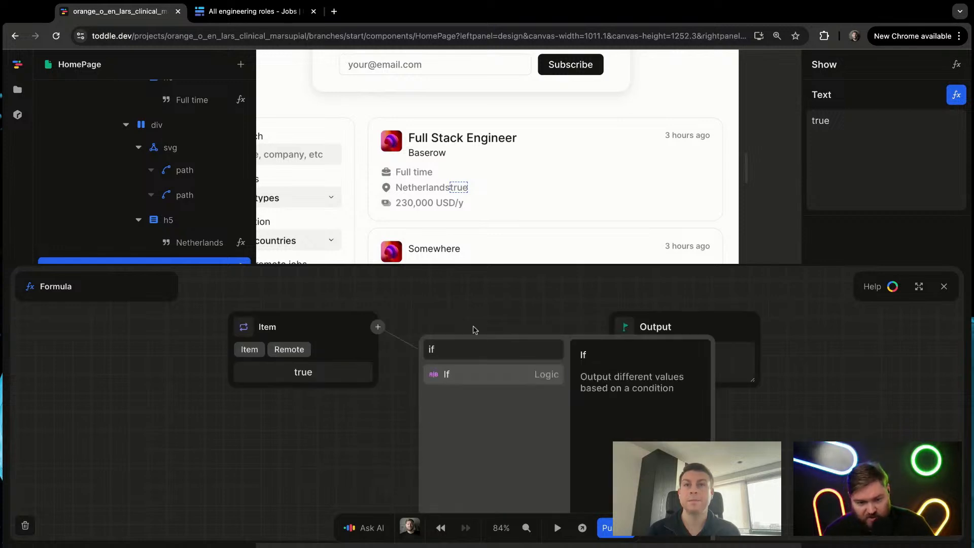
{"action": "key", "text": "Return"}
{"action": "left_click", "coordinate": [419, 376]}
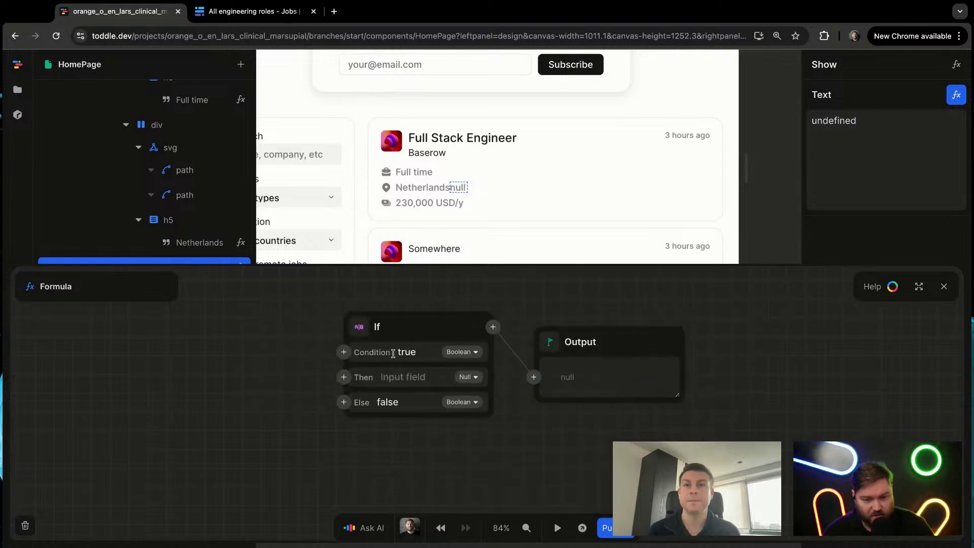
{"action": "left_click", "coordinate": [343, 352]}
{"action": "key", "text": "Return"}
Step: Set the If formula's Then value to " ( Remote )" and its Else value to an empty string, and close the editor
{"action": "left_click", "coordinate": [460, 378]}
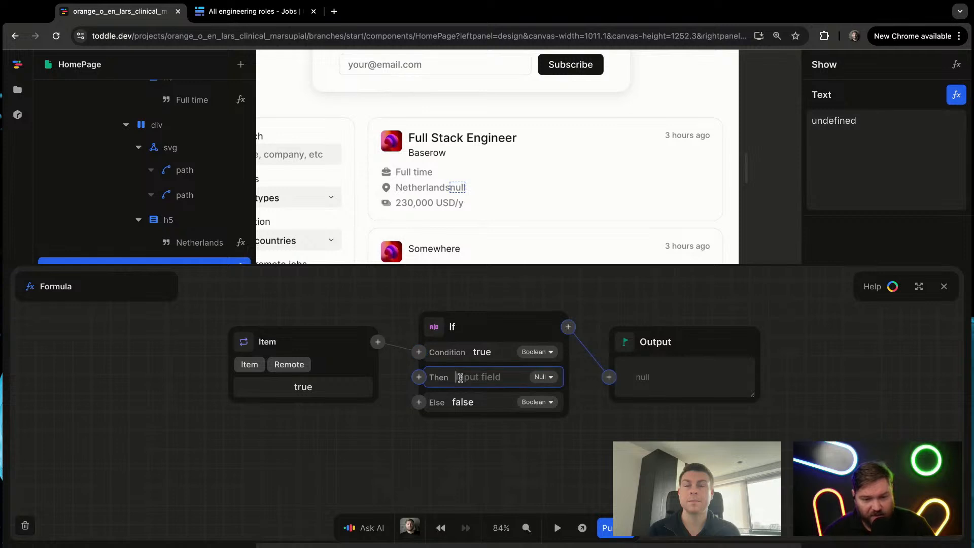
{"action": "type", "text": "("}
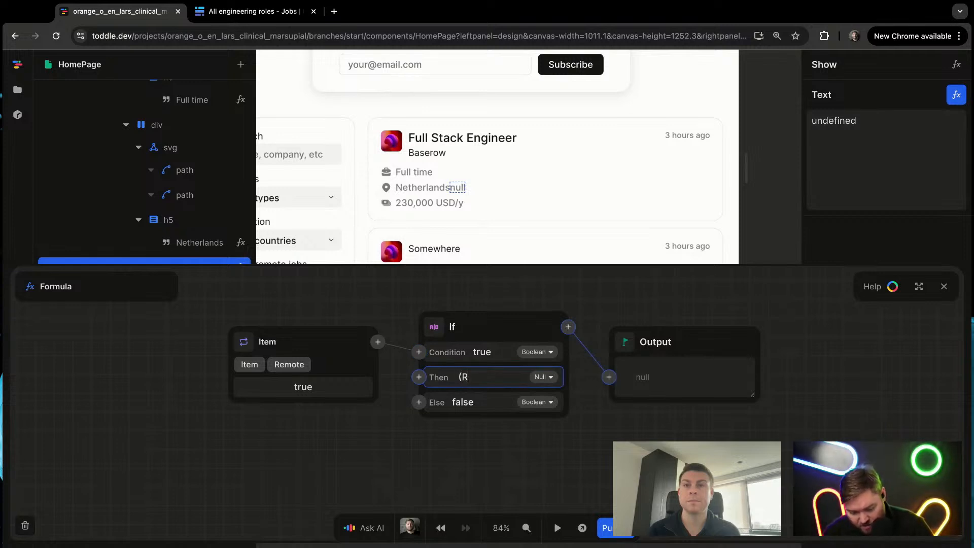
{"action": "type", "text": "Remote)"}
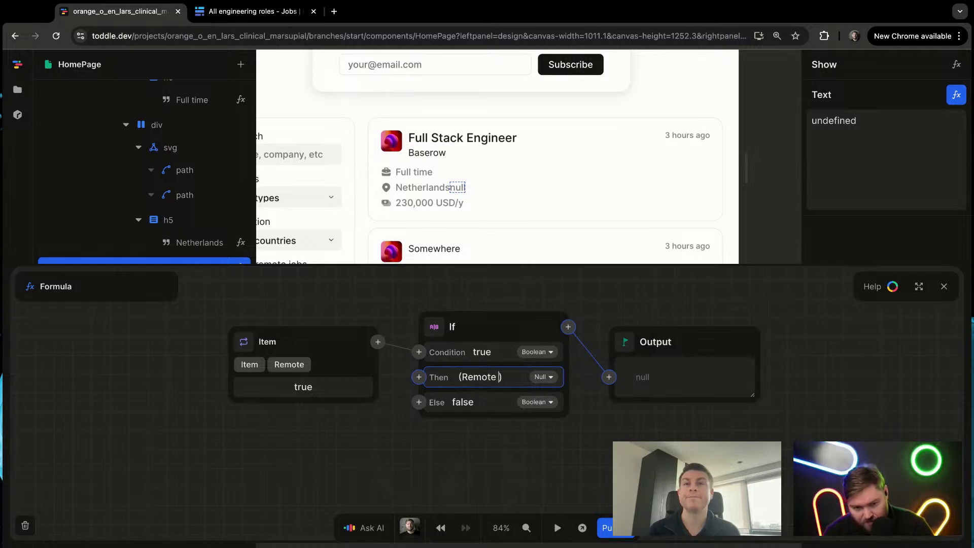
{"action": "double_click", "coordinate": [476, 409]}
{"action": "key", "text": "BackSpace"}
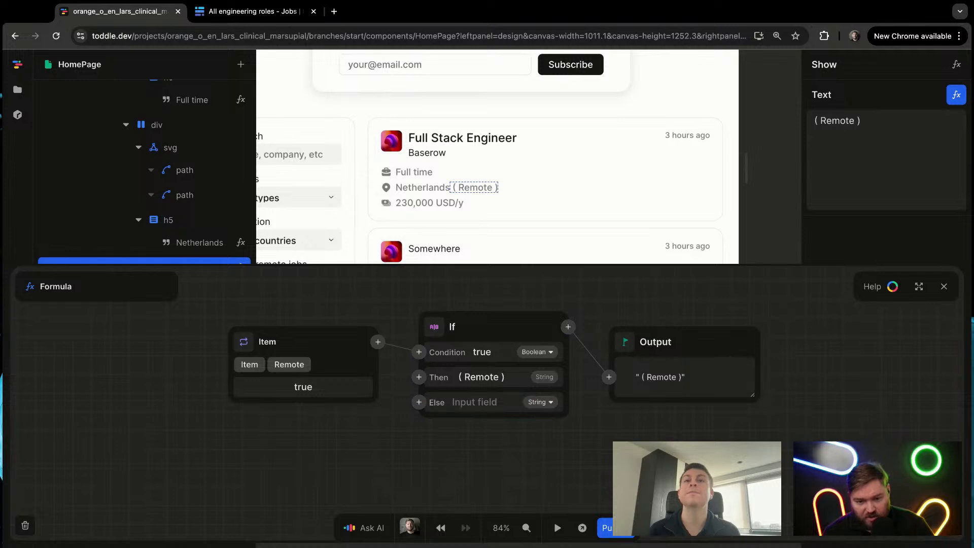
{"action": "key", "text": "Escape"}
{"action": "left_click", "coordinate": [479, 245]}
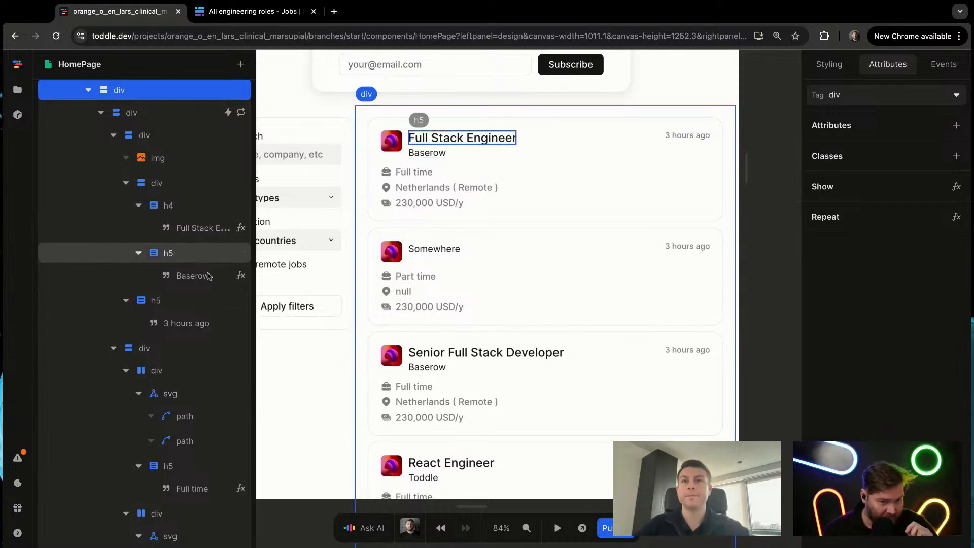
Step: Bind the first job card's "230,000 USD/y" text to the repeated Item's Salary field and close the formula editor
{"action": "left_click", "coordinate": [422, 203]}
{"action": "left_click", "coordinate": [423, 205]}
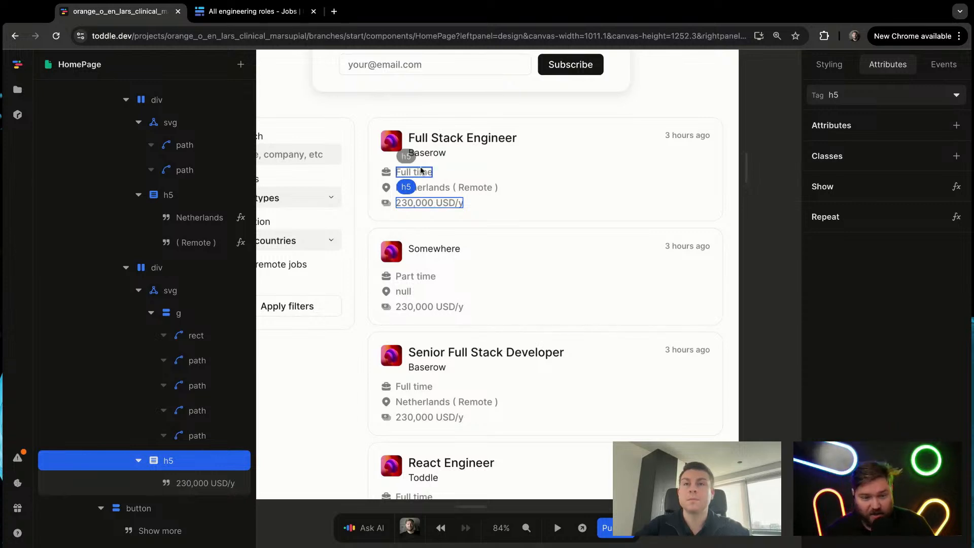
{"action": "left_click", "coordinate": [205, 483]}
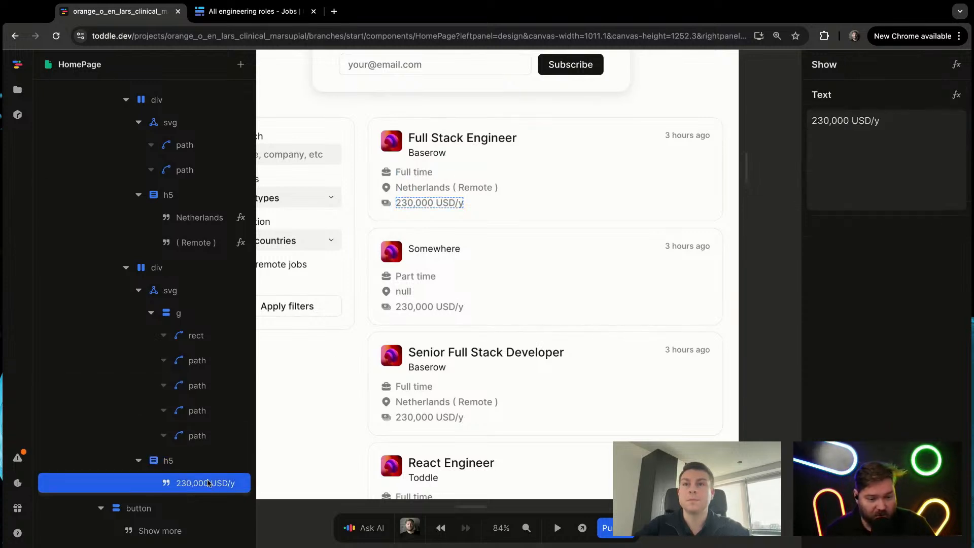
{"action": "left_click", "coordinate": [957, 95]}
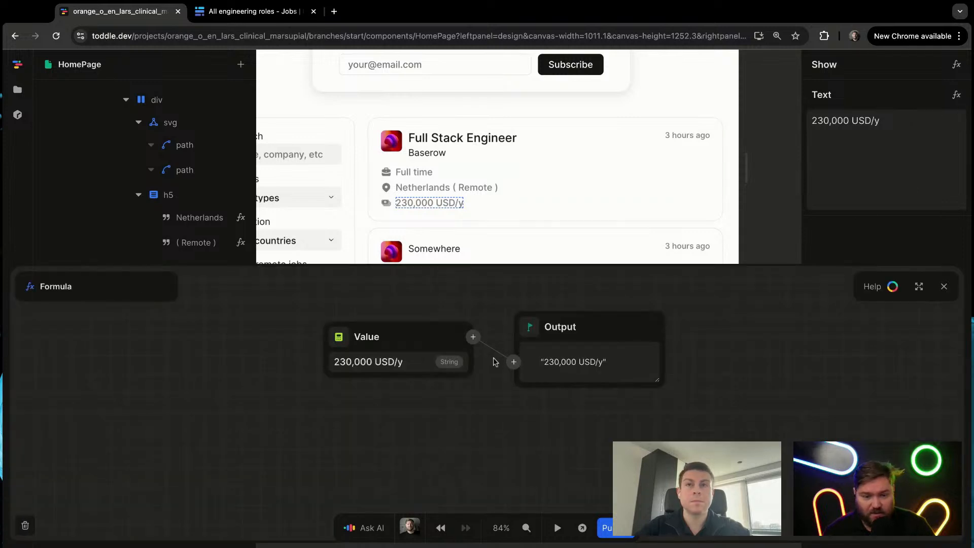
{"action": "left_click", "coordinate": [354, 352]}
{"action": "left_click", "coordinate": [395, 384]}
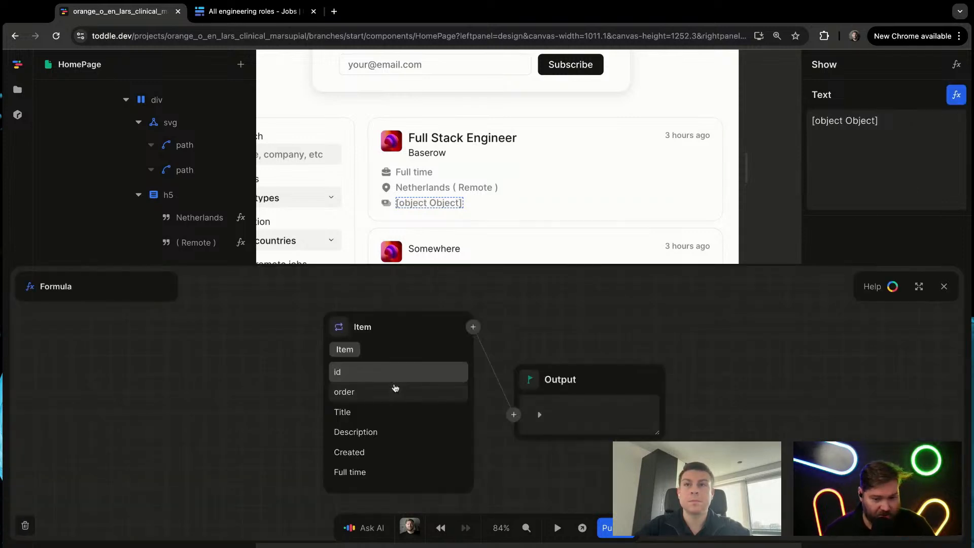
{"action": "scroll", "coordinate": [419, 431], "scroll_direction": "down", "scroll_amount": 1}
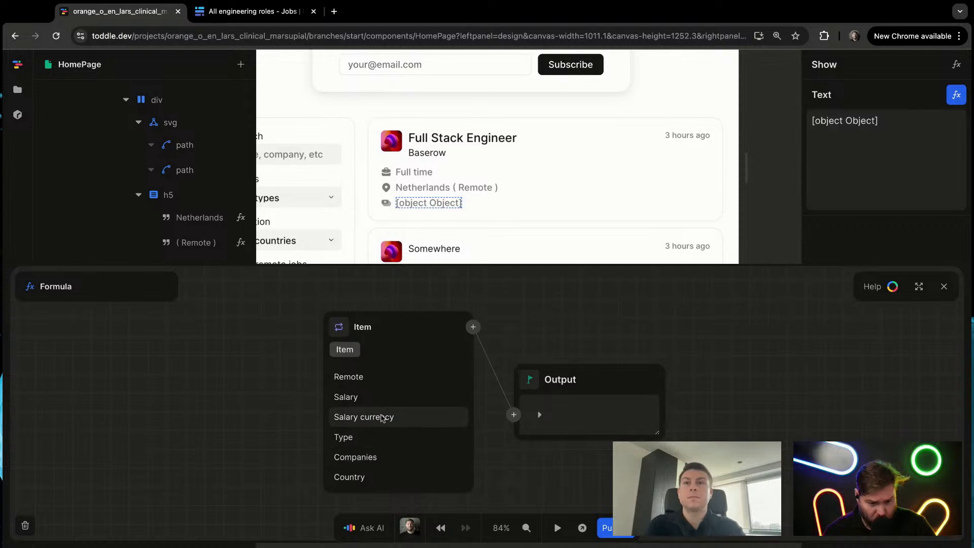
{"action": "left_click", "coordinate": [378, 398]}
{"action": "key", "text": "Escape"}
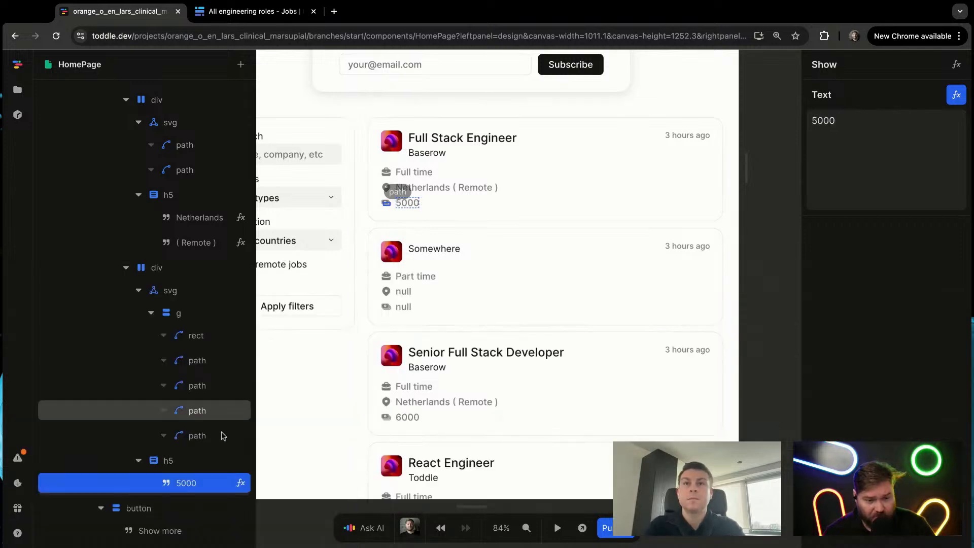
Step: Duplicate the salary text within its heading and bind the copy to the value of the repeated Item's Salary currency
{"action": "left_click", "coordinate": [189, 463]}
{"action": "key", "text": "super+v"}
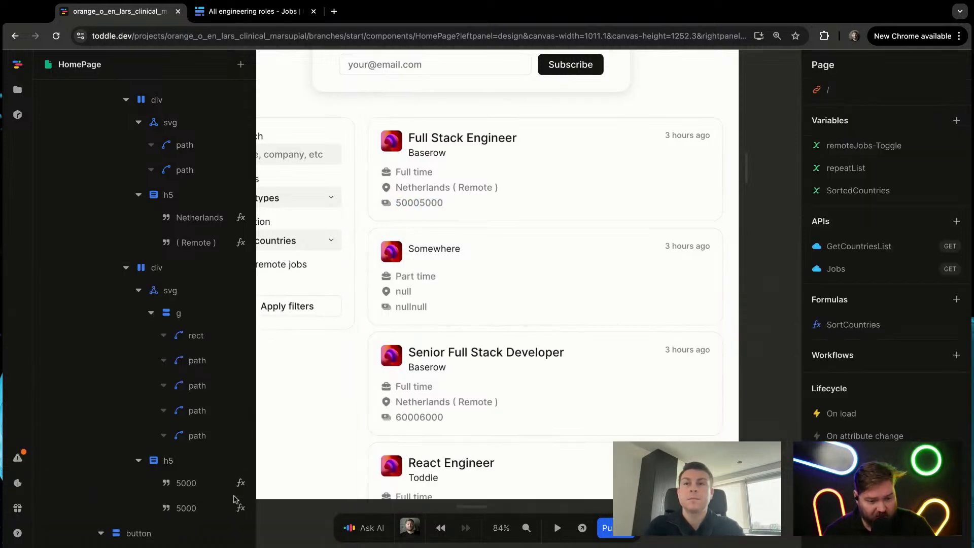
{"action": "left_click", "coordinate": [238, 507]}
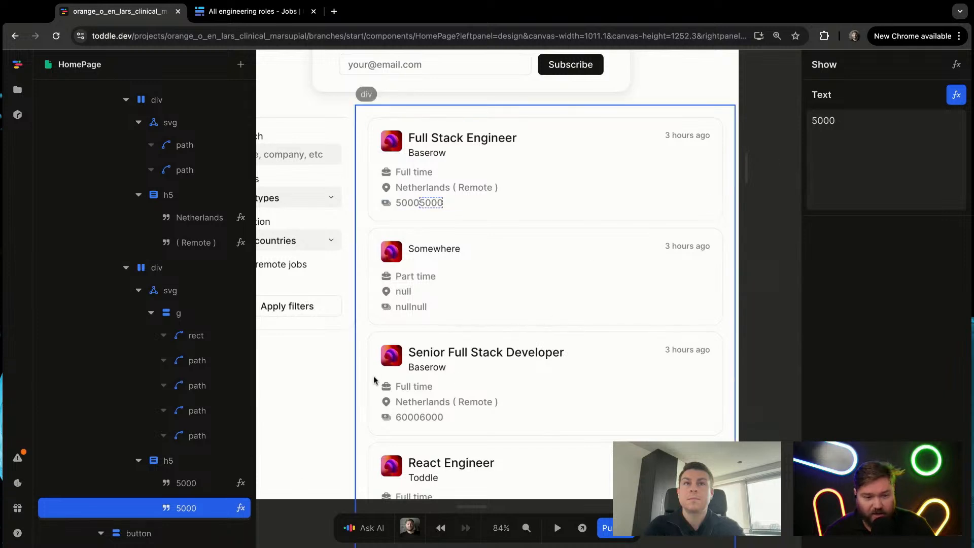
{"action": "left_click", "coordinate": [956, 95]}
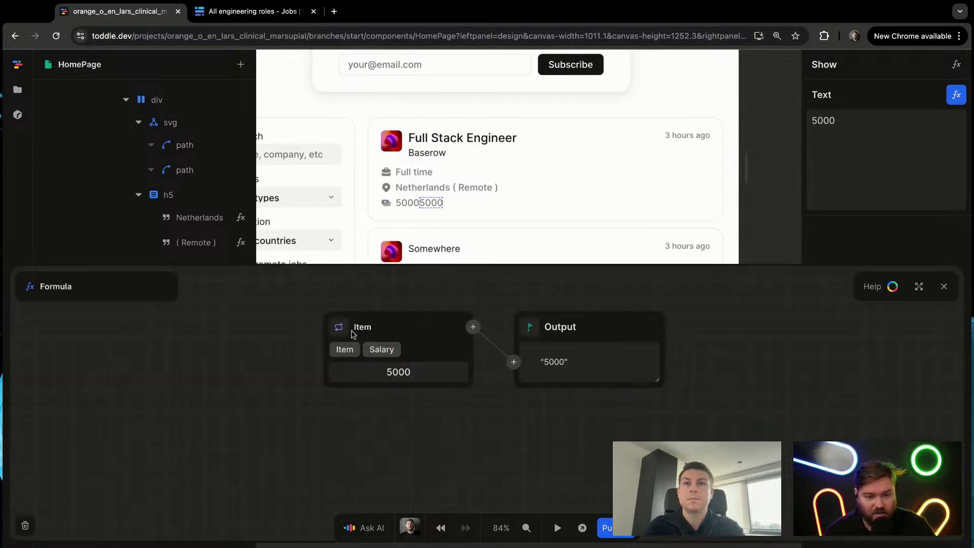
{"action": "left_click", "coordinate": [344, 349]}
{"action": "scroll", "coordinate": [371, 457], "scroll_direction": "down", "scroll_amount": 3}
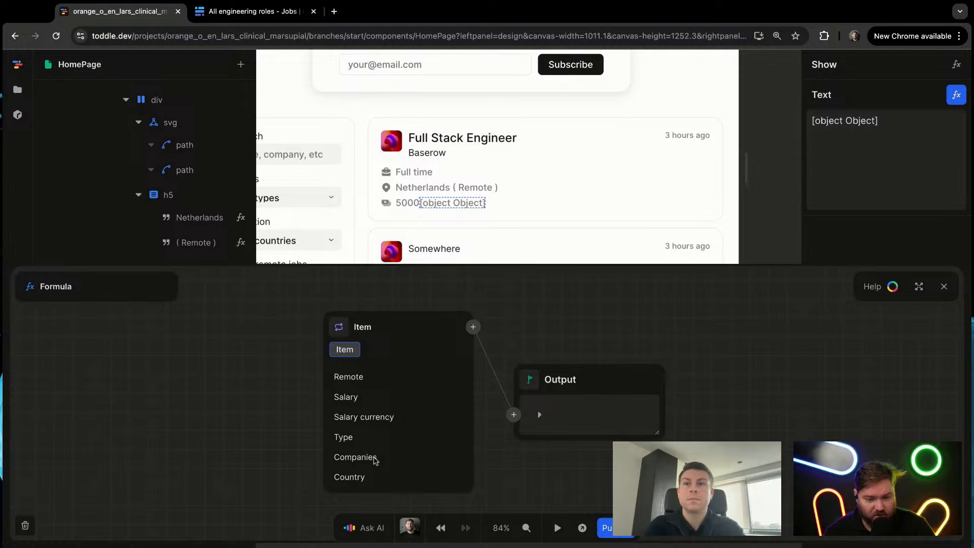
{"action": "left_click", "coordinate": [388, 417]}
{"action": "left_click", "coordinate": [385, 396]}
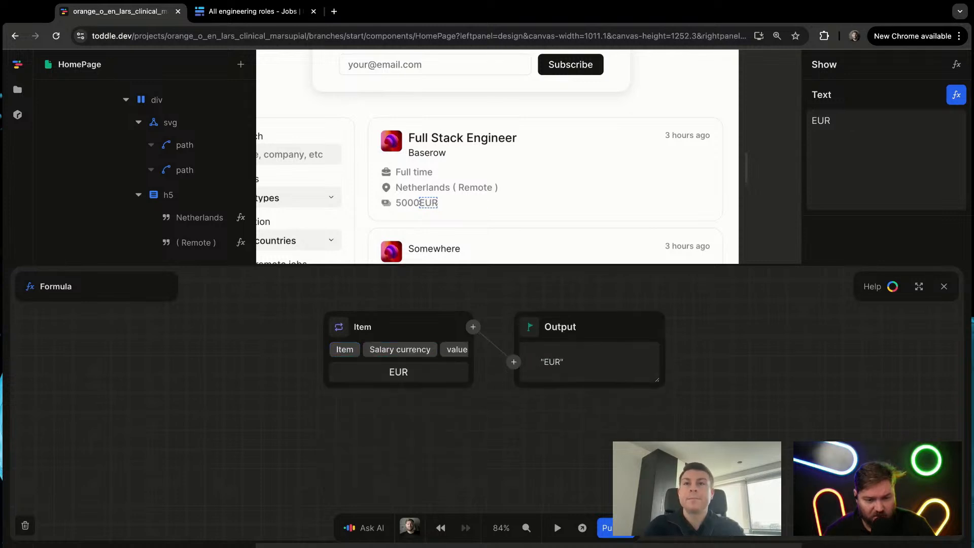
{"action": "key", "text": "Escape"}
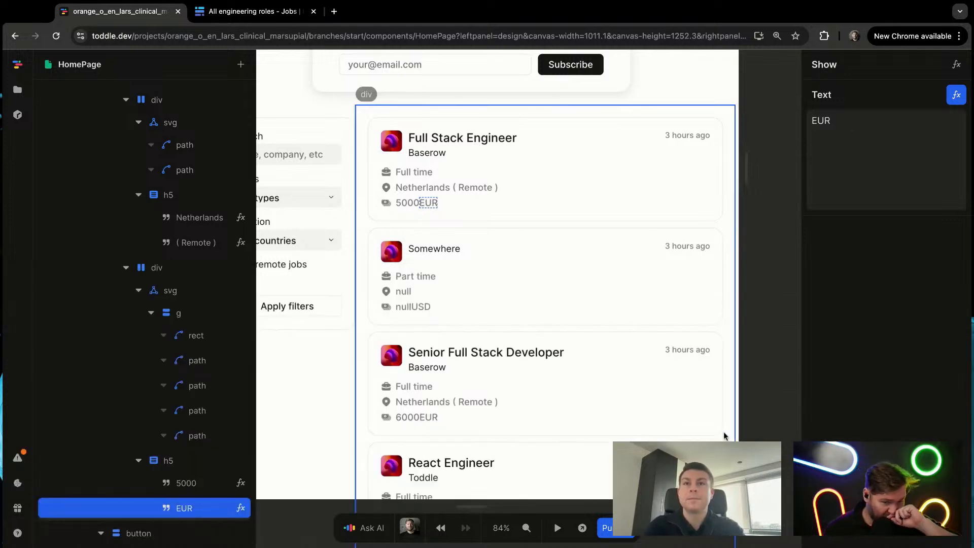
Step: Add a Filter formula after the Jobs results in the job card's Repeat formula
{"action": "left_click", "coordinate": [472, 317]}
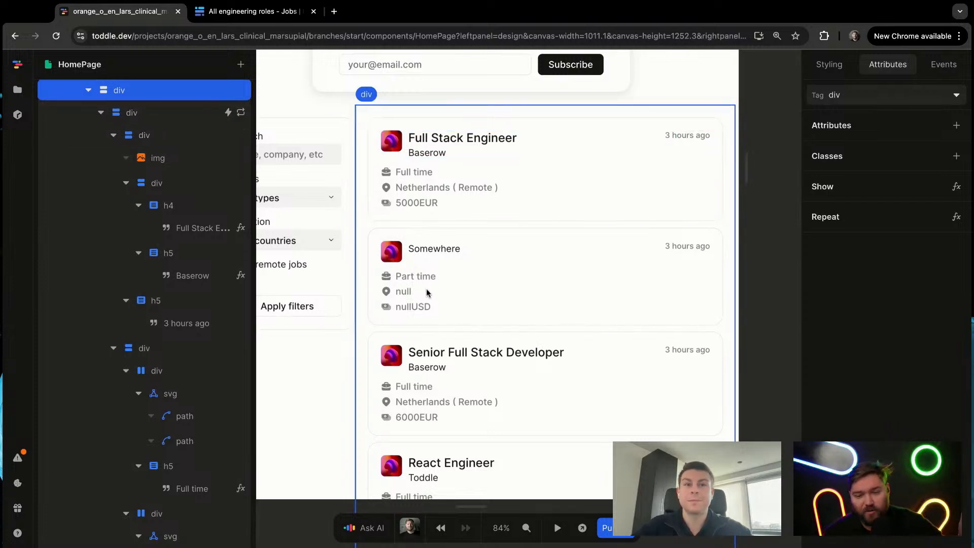
{"action": "left_click", "coordinate": [245, 116]}
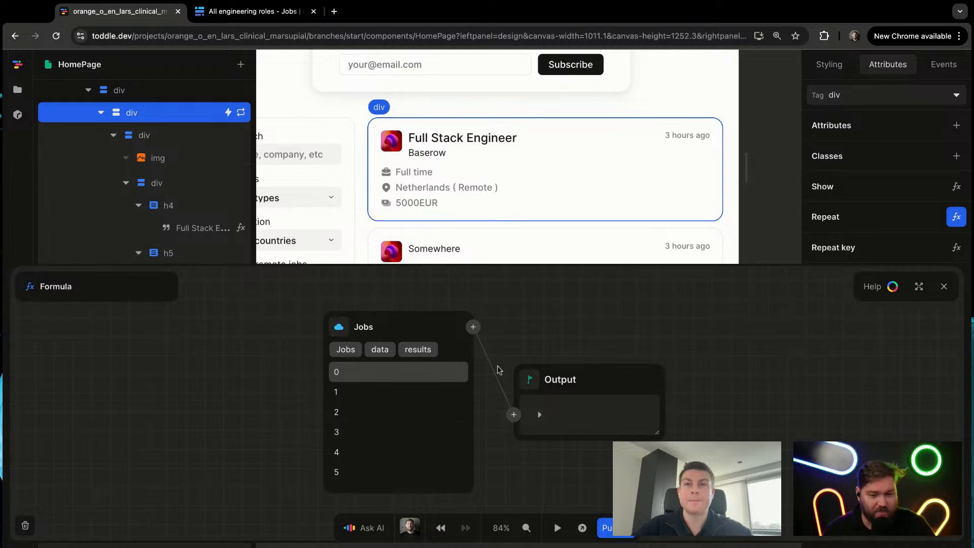
{"action": "left_click", "coordinate": [474, 327]}
{"action": "type", "text": "filt"}
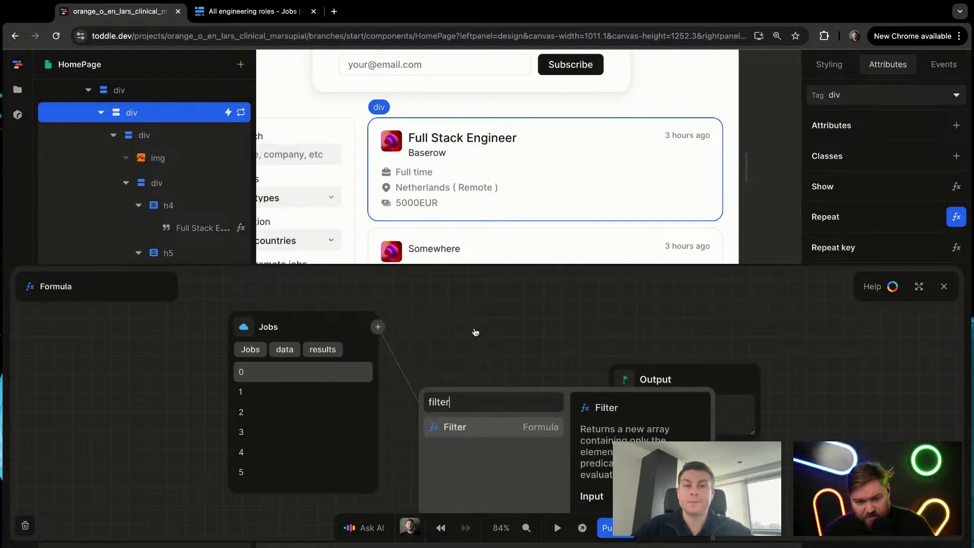
{"action": "type", "text": "er"}
{"action": "key", "text": "Return"}
Step: Set the Filter's condition to entry 0 of the item's Companies, keeping only jobs with a company, and close the editor
{"action": "left_click", "coordinate": [919, 287]}
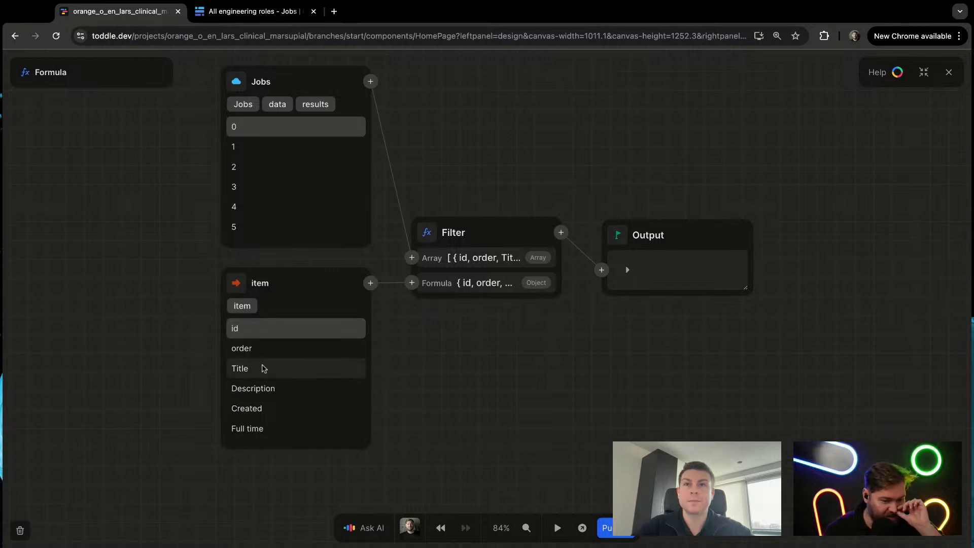
{"action": "scroll", "coordinate": [304, 411], "scroll_direction": "down", "scroll_amount": 2}
{"action": "scroll", "coordinate": [278, 427], "scroll_direction": "down", "scroll_amount": 5}
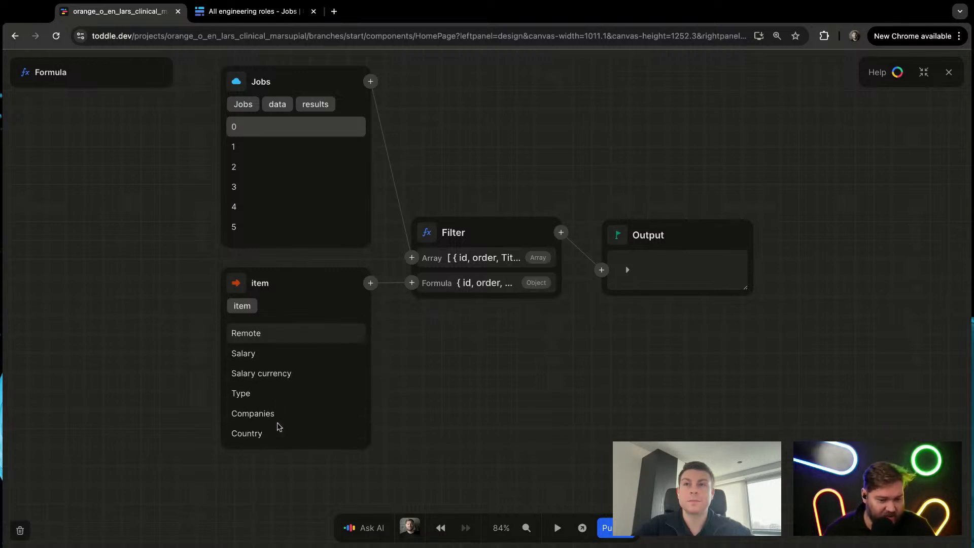
{"action": "left_click", "coordinate": [281, 415]}
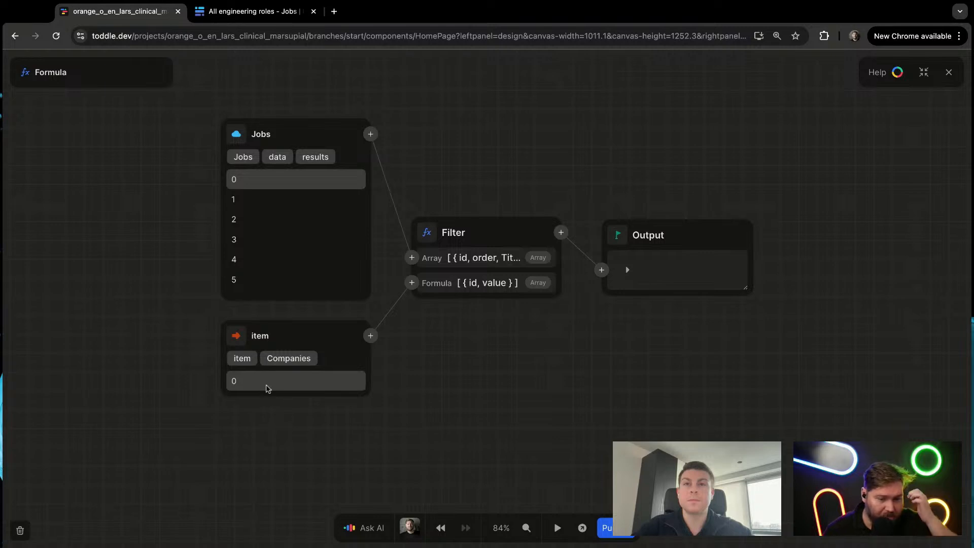
{"action": "left_click", "coordinate": [268, 387]}
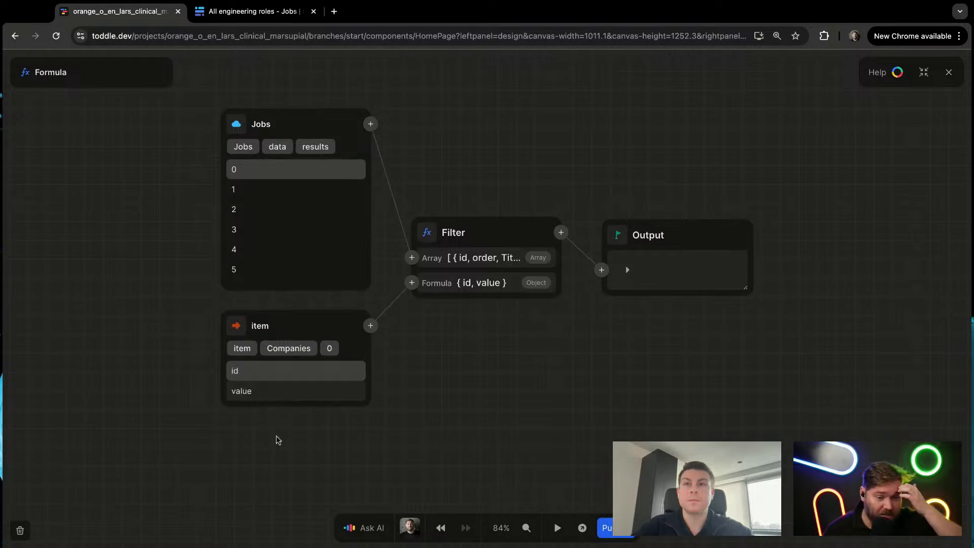
{"action": "left_click", "coordinate": [260, 375]}
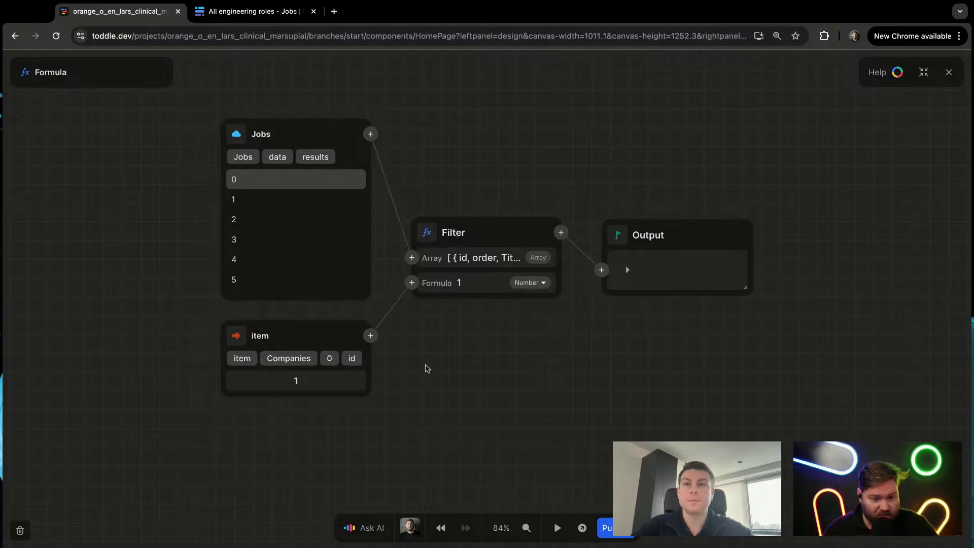
{"action": "left_click", "coordinate": [330, 359]}
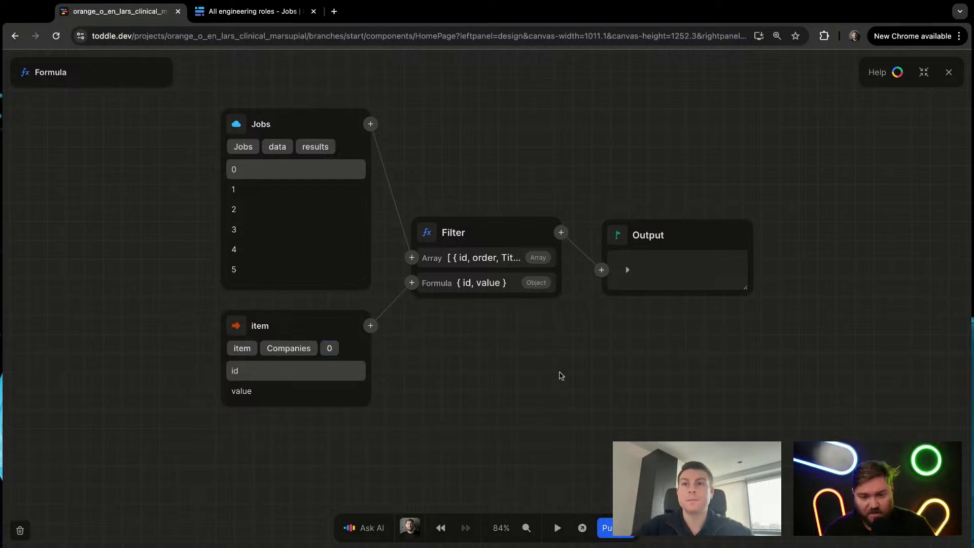
{"action": "key", "text": "Escape"}
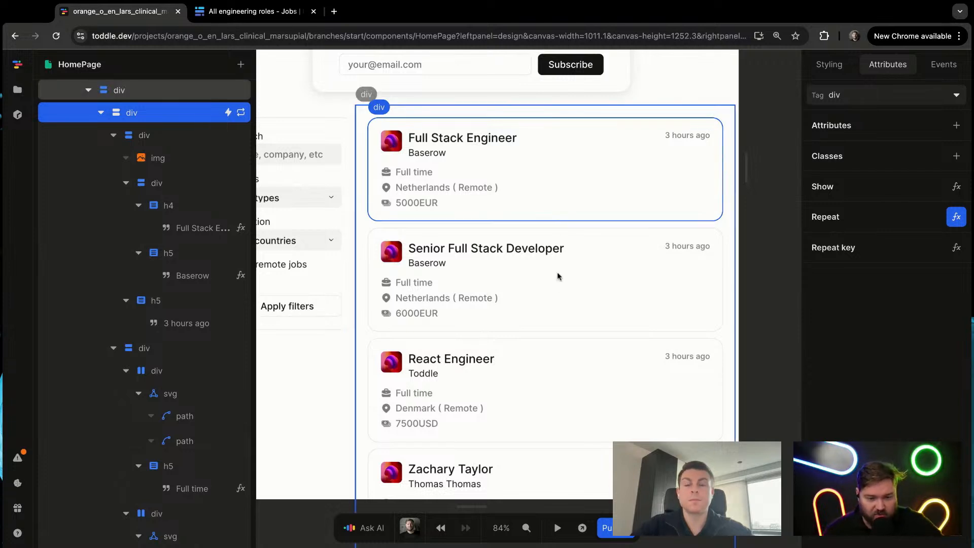
Step: Examine the filtered job cards in the page preview, and return to editing
{"action": "scroll", "coordinate": [561, 284], "scroll_direction": "down", "scroll_amount": 1}
{"action": "key", "text": "p"}
{"action": "scroll", "coordinate": [558, 271], "scroll_direction": "down", "scroll_amount": 4}
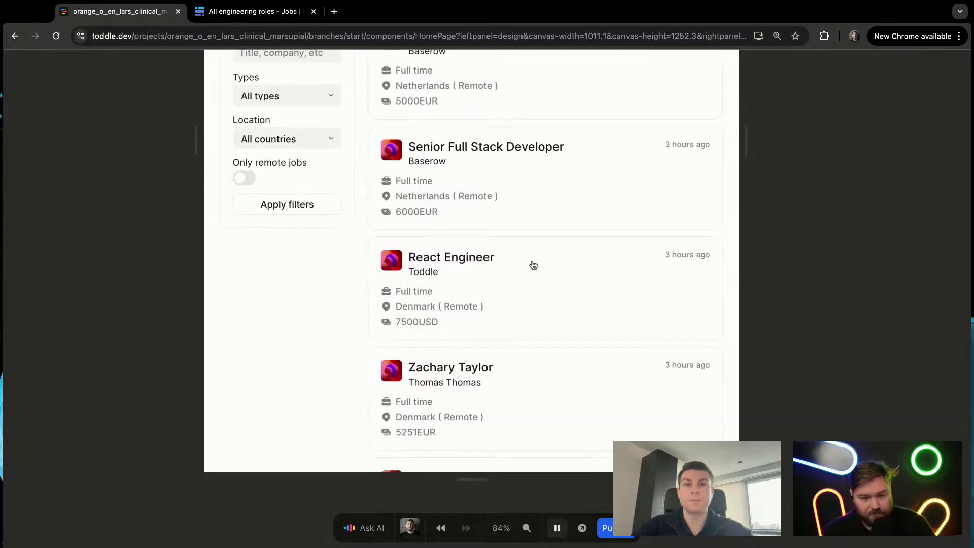
{"action": "scroll", "coordinate": [472, 225], "scroll_direction": "up", "scroll_amount": 4}
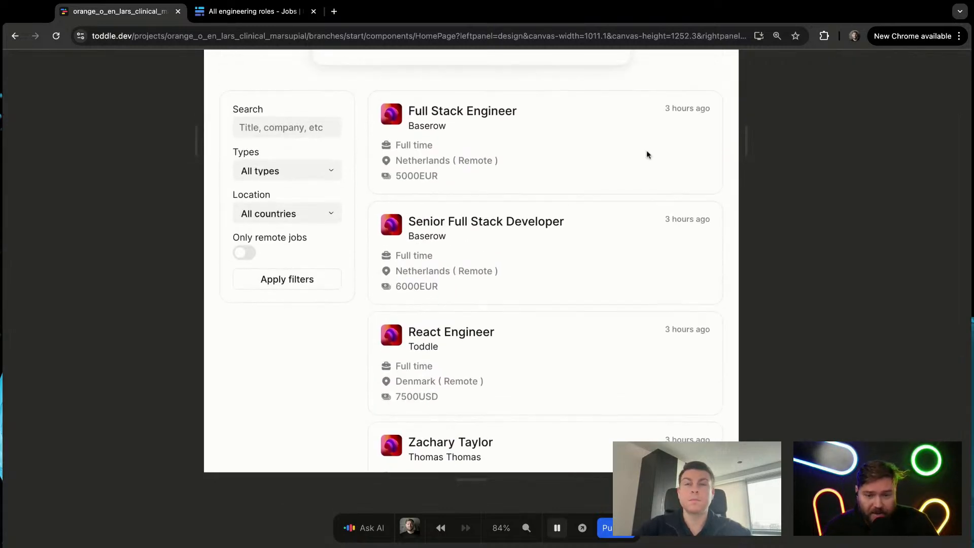
{"action": "key", "text": "p"}
Step: Bind the first job card's "3 hours ago" text to the repeated Item's Created field
{"action": "left_click", "coordinate": [684, 105]}
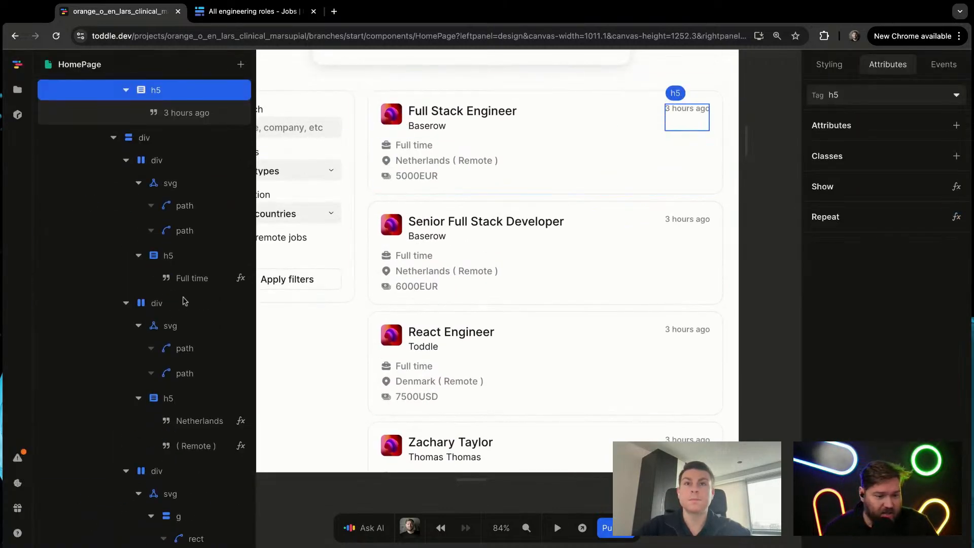
{"action": "left_click", "coordinate": [187, 113]}
{"action": "left_click", "coordinate": [956, 95]}
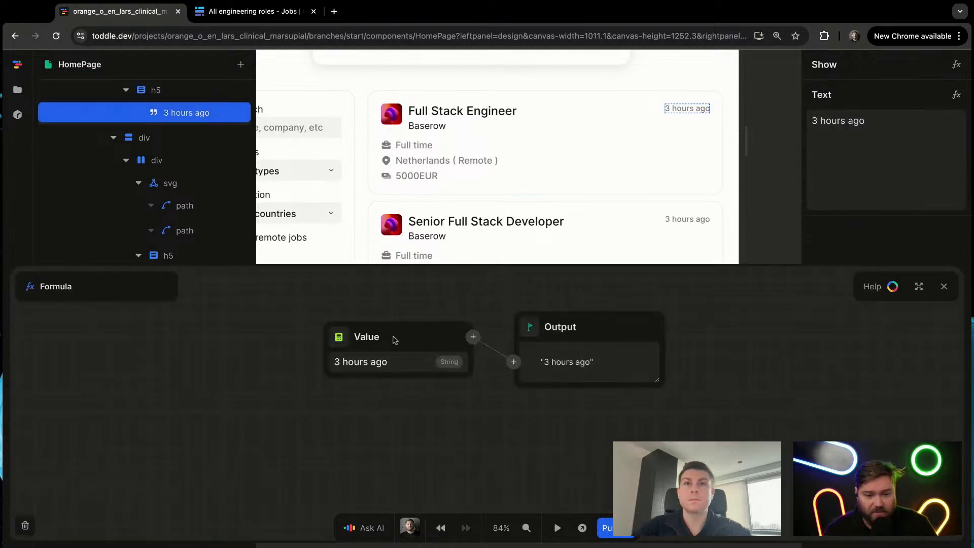
{"action": "left_click", "coordinate": [340, 336]}
{"action": "left_click", "coordinate": [370, 365]}
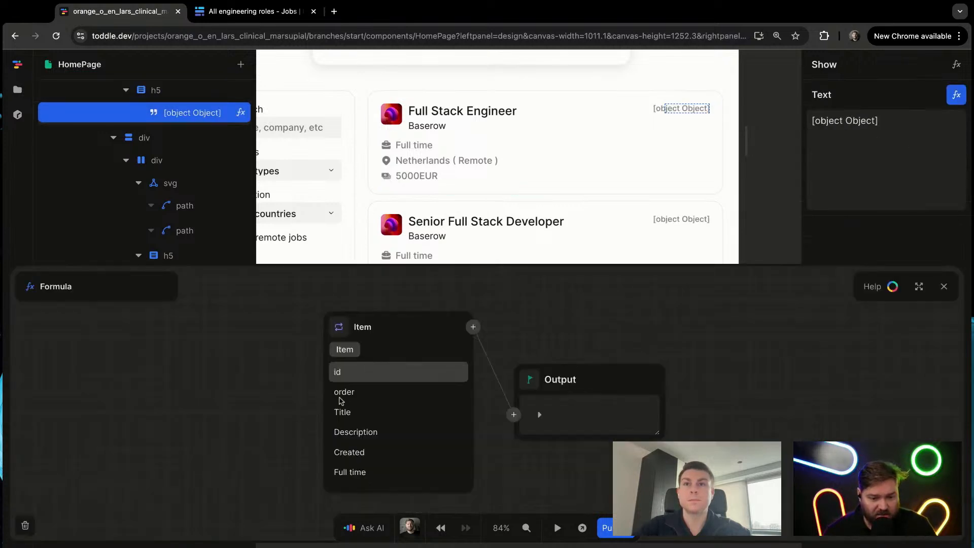
{"action": "scroll", "coordinate": [393, 424], "scroll_direction": "down", "scroll_amount": 2}
{"action": "left_click", "coordinate": [405, 443]}
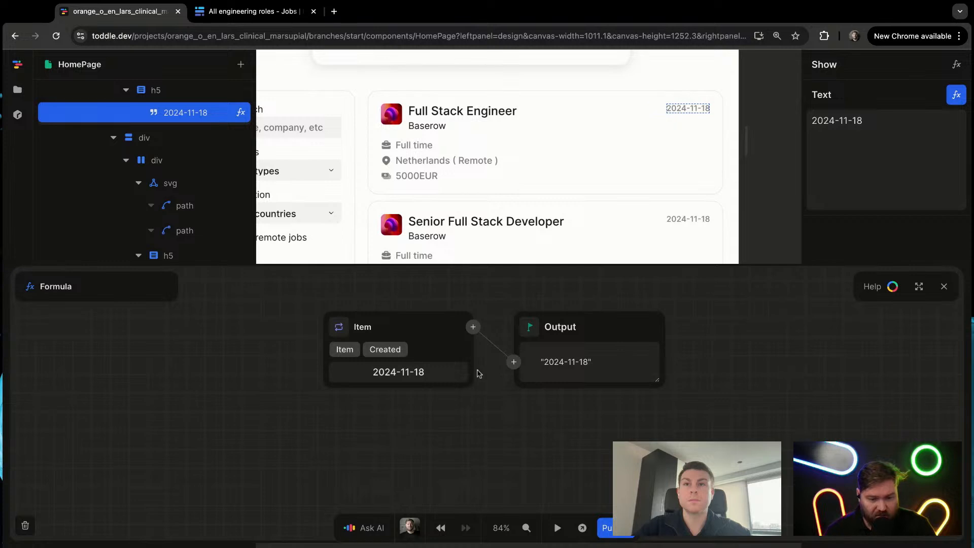
Step: Close the formula editor and examine the creation dates on the repeated job cards
{"action": "key", "text": "Escape"}
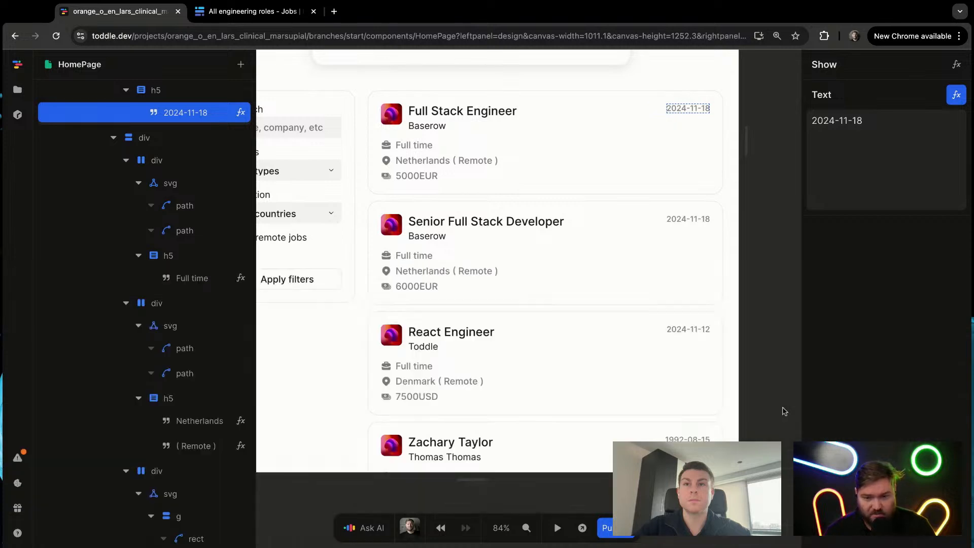
{"action": "left_click", "coordinate": [776, 246]}
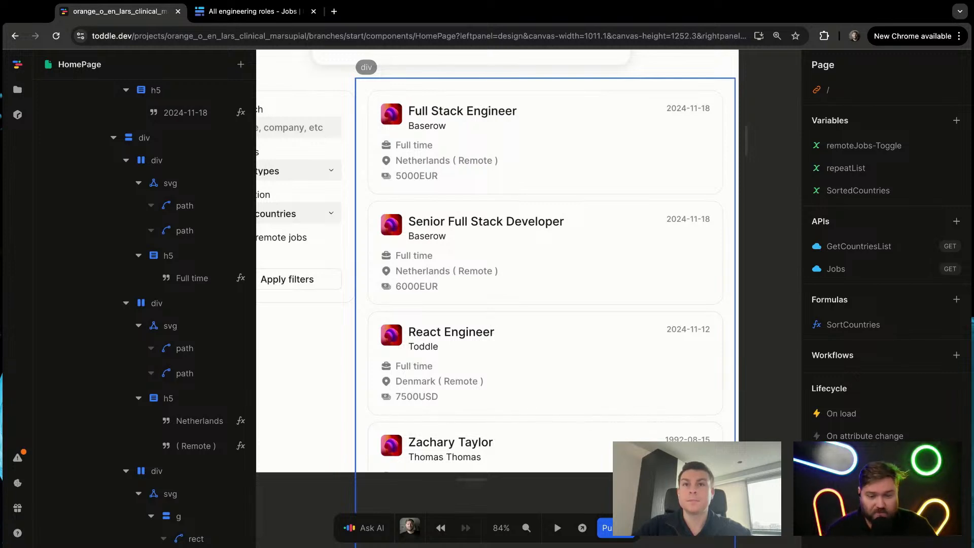
{"action": "scroll", "coordinate": [586, 425], "scroll_direction": "down", "scroll_amount": 1}
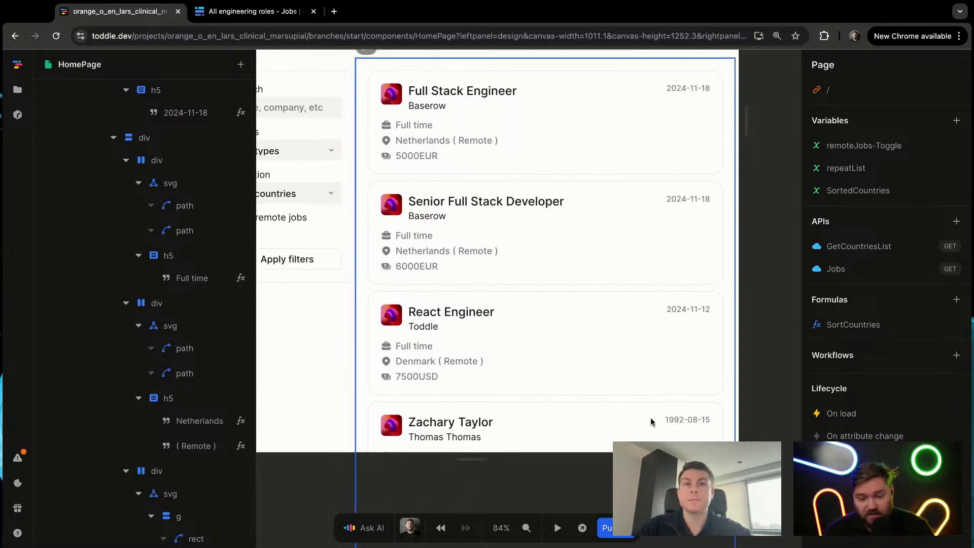
{"action": "left_click", "coordinate": [665, 420]}
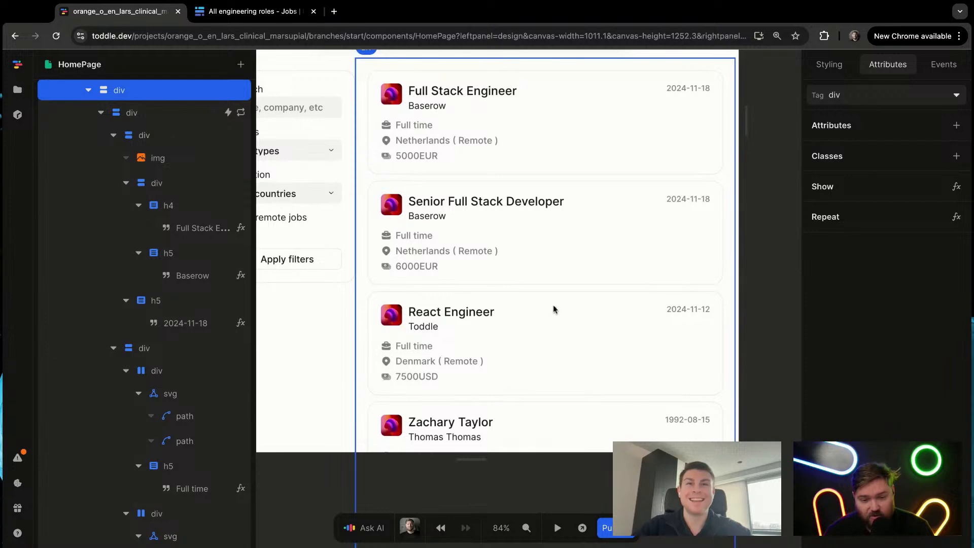
{"action": "left_click", "coordinate": [756, 345]}
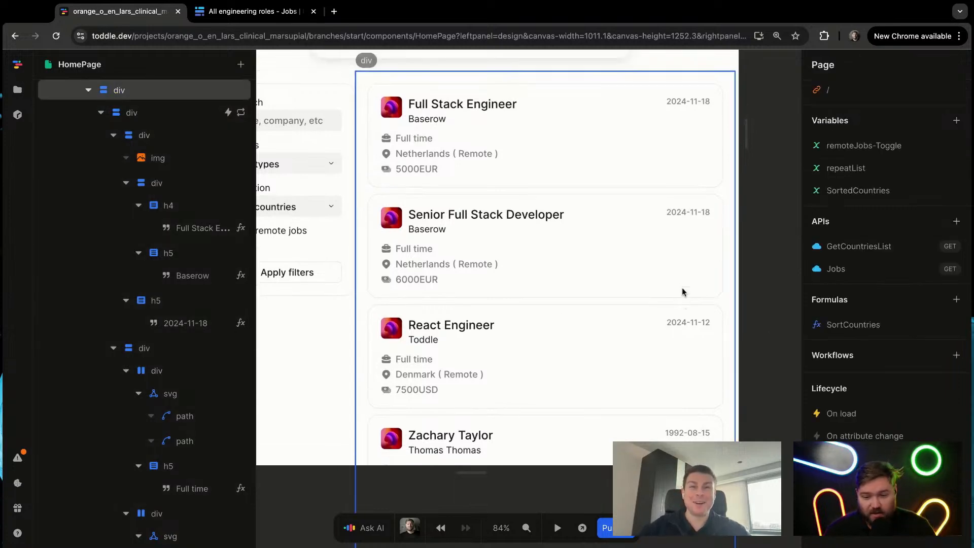
{"action": "scroll", "coordinate": [680, 290], "scroll_direction": "down", "scroll_amount": 3}
{"action": "scroll", "coordinate": [667, 287], "scroll_direction": "down", "scroll_amount": 3}
{"action": "scroll", "coordinate": [683, 243], "scroll_direction": "up", "scroll_amount": 5}
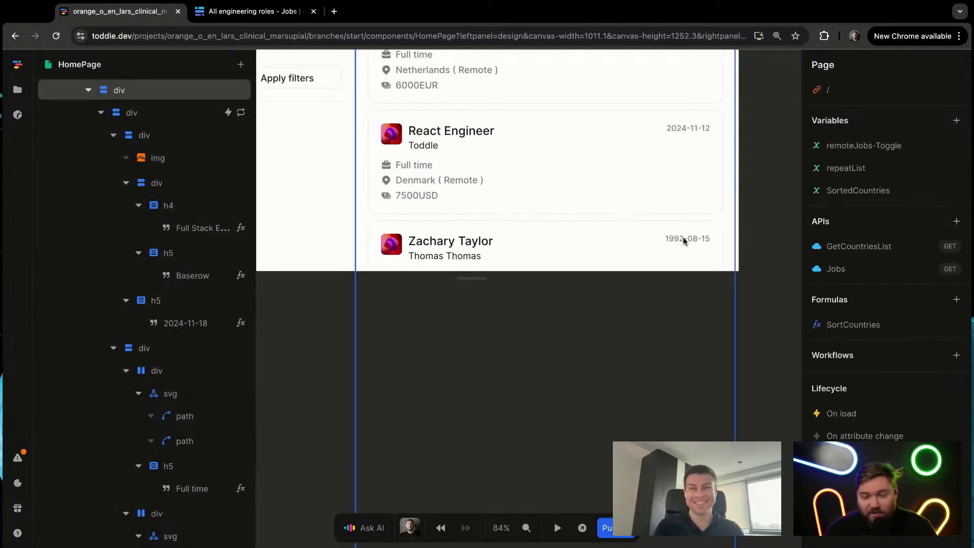
{"action": "scroll", "coordinate": [679, 275], "scroll_direction": "up", "scroll_amount": 5}
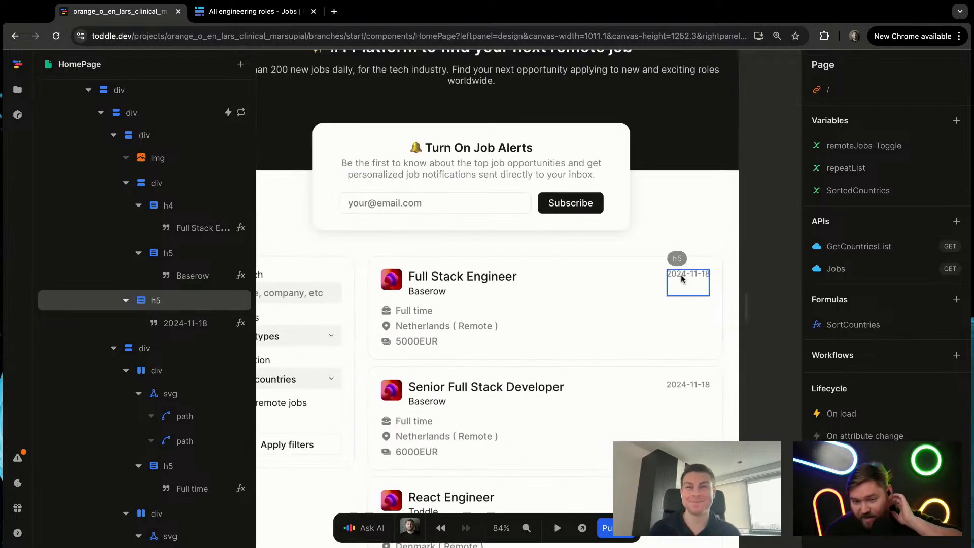
{"action": "scroll", "coordinate": [484, 320], "scroll_direction": "down", "scroll_amount": 3}
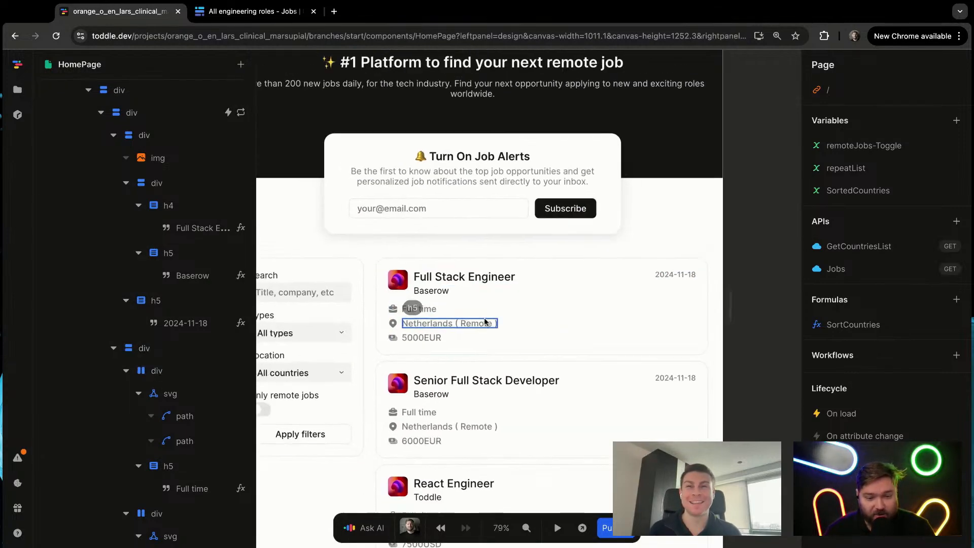
Step: Delete the logo image beside the title in the first job card
{"action": "left_click", "coordinate": [428, 309]}
{"action": "scroll", "coordinate": [428, 308], "scroll_direction": "left", "scroll_amount": 1}
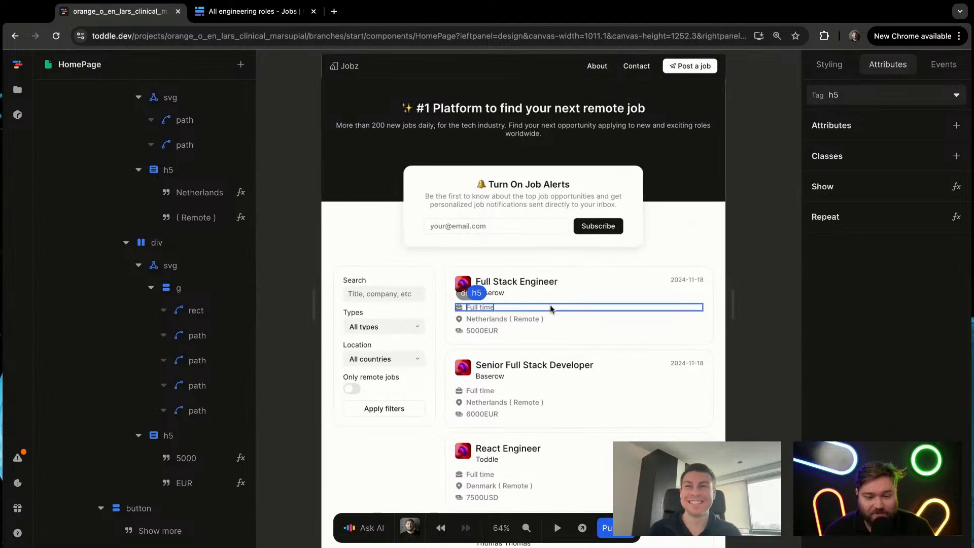
{"action": "key", "text": "4"}
{"action": "left_click", "coordinate": [535, 286]}
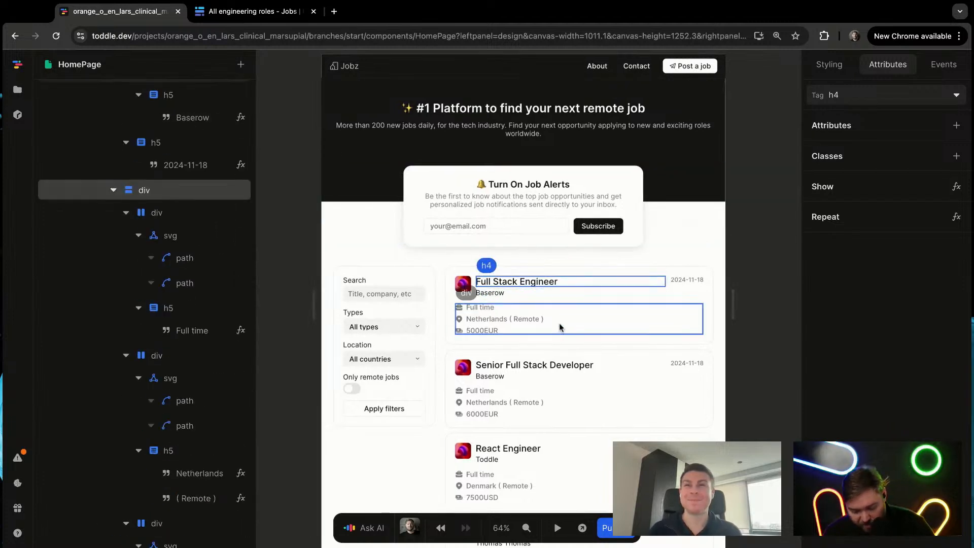
{"action": "key", "text": "t"}
{"action": "key", "text": "t"}
{"action": "left_click", "coordinate": [462, 285]}
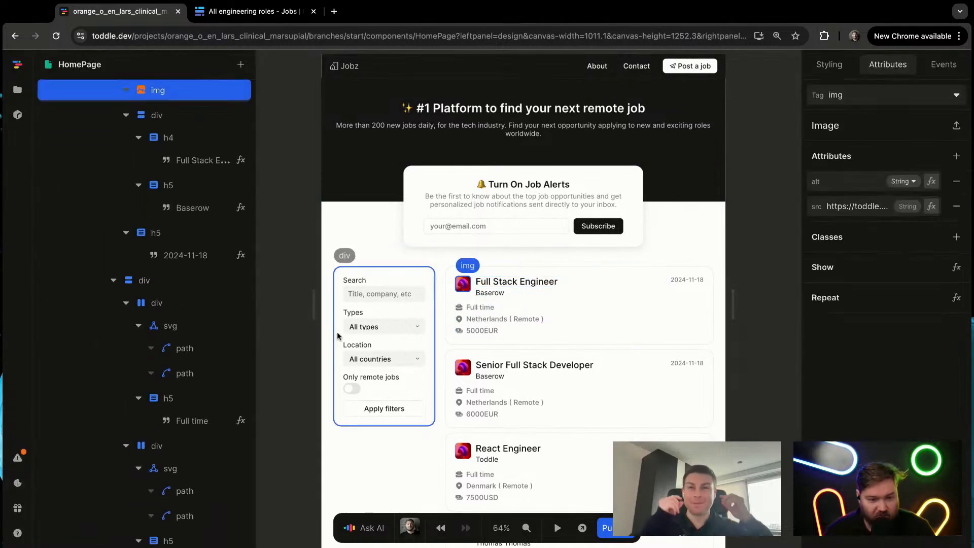
{"action": "key", "text": "Delete"}
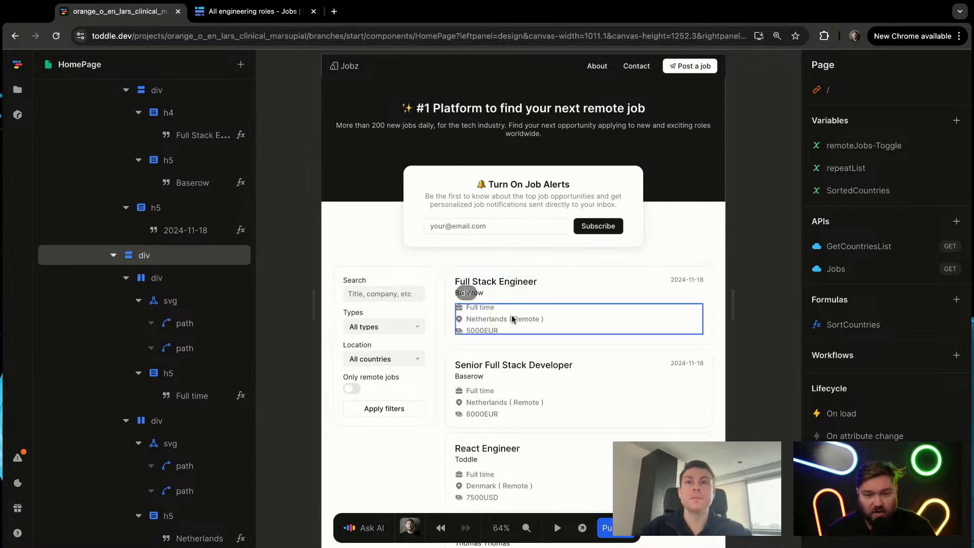
{"action": "scroll", "coordinate": [501, 303], "scroll_direction": "up", "scroll_amount": 5}
{"action": "scroll", "coordinate": [502, 304], "scroll_direction": "down", "scroll_amount": 3}
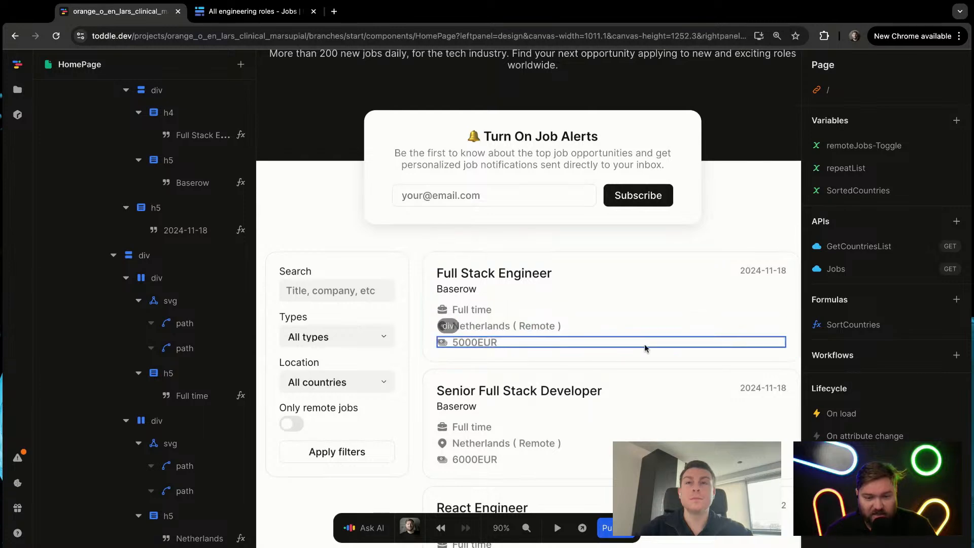
{"action": "left_click", "coordinate": [692, 343]}
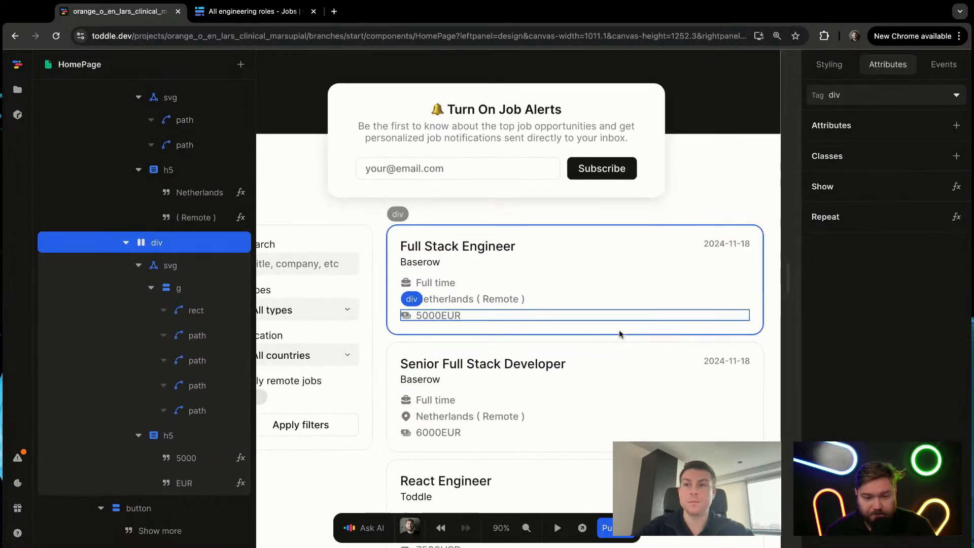
{"action": "left_click", "coordinate": [621, 332]}
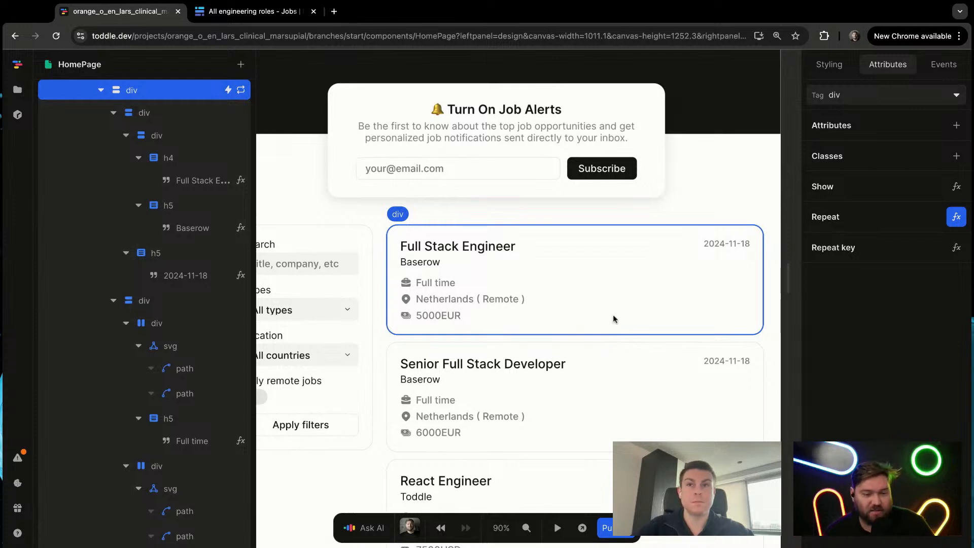
{"action": "scroll", "coordinate": [488, 343], "scroll_direction": "down", "scroll_amount": 3}
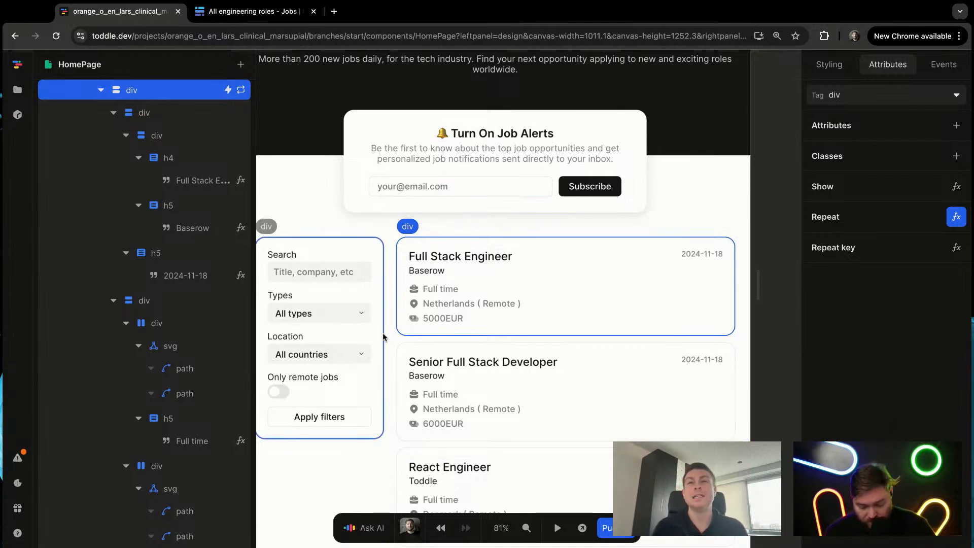
Step: Preview the page, choose Temporary in the Types filter, and return to editing
{"action": "key", "text": "p"}
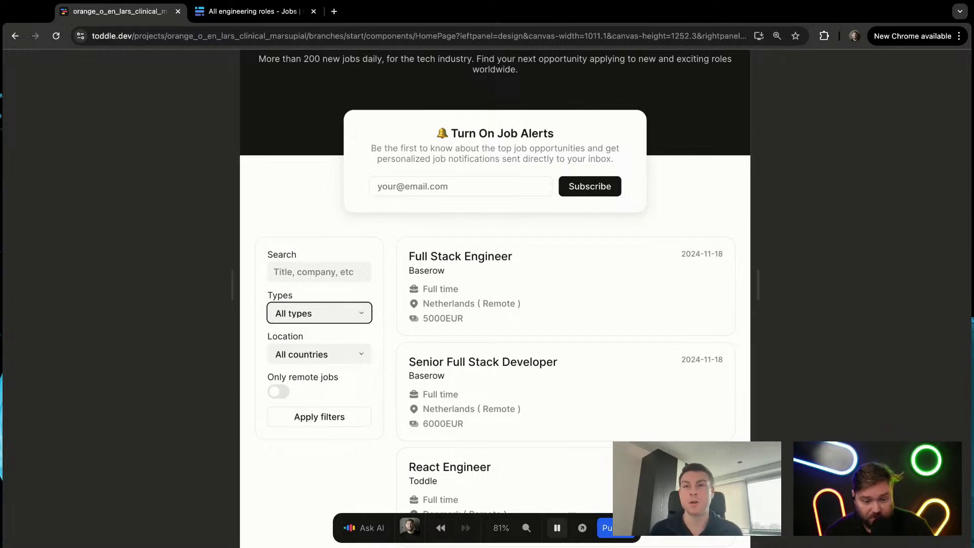
{"action": "left_click", "coordinate": [339, 454]}
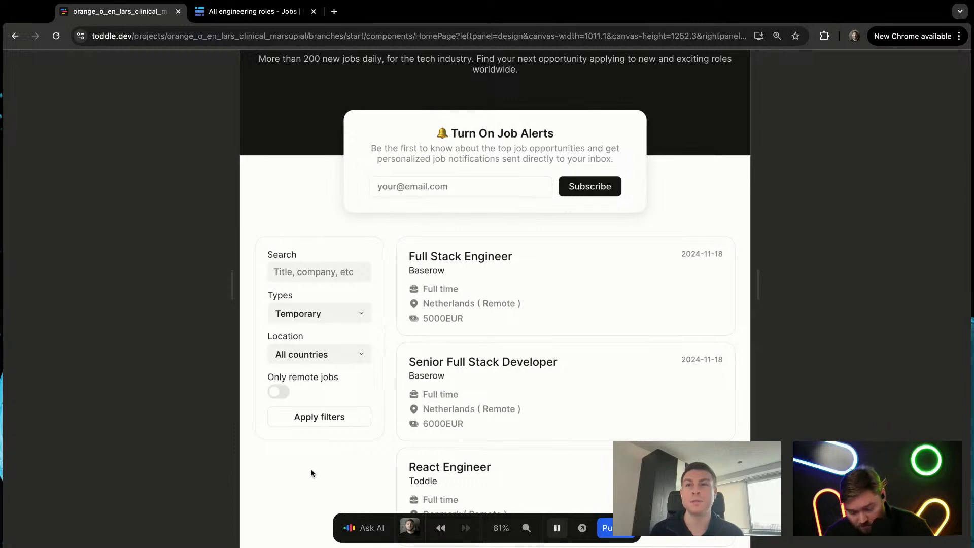
{"action": "key", "text": "p"}
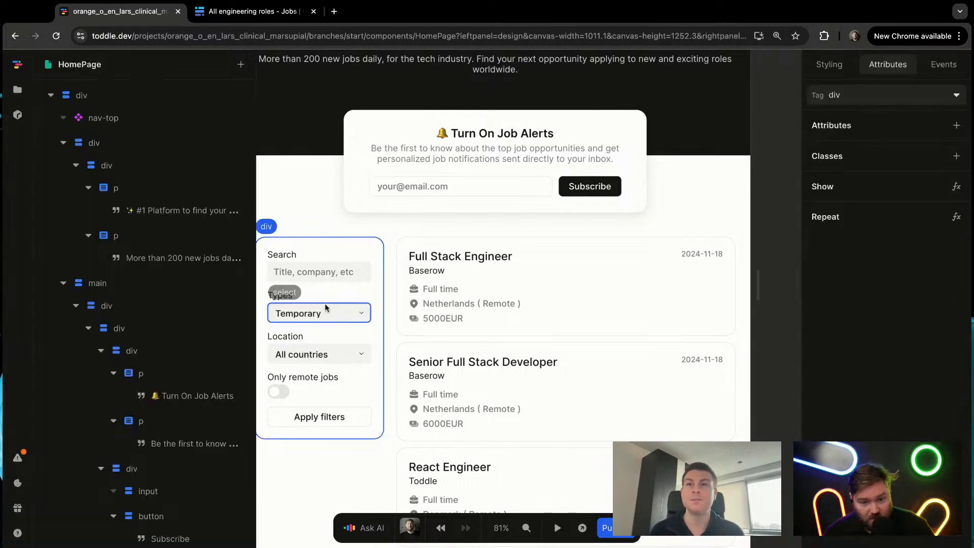
Step: Clear the text of the Full-time option in the Types filter's select element
{"action": "left_click", "coordinate": [327, 305]}
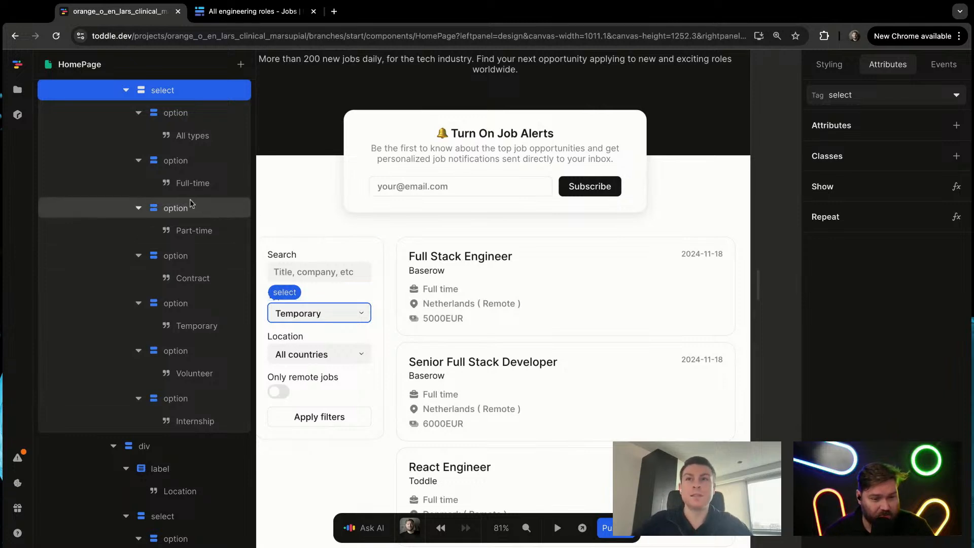
{"action": "left_click", "coordinate": [197, 143]}
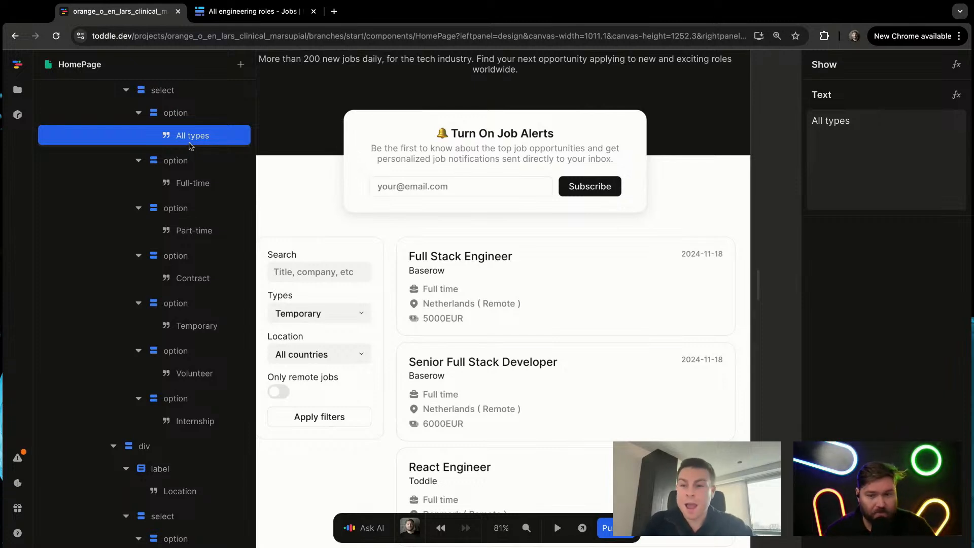
{"action": "left_click", "coordinate": [195, 182]}
{"action": "left_click", "coordinate": [863, 157]}
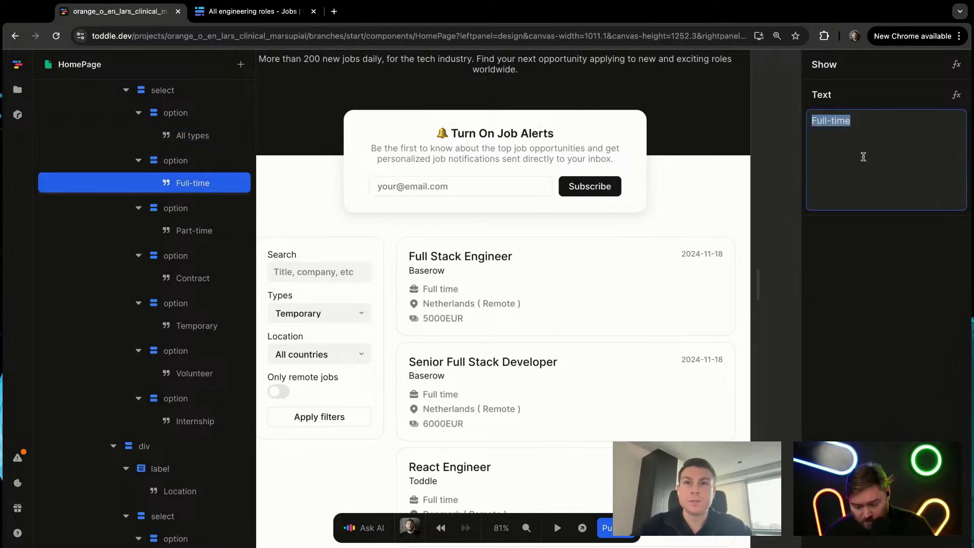
{"action": "type", "text": "Delevelopment"}
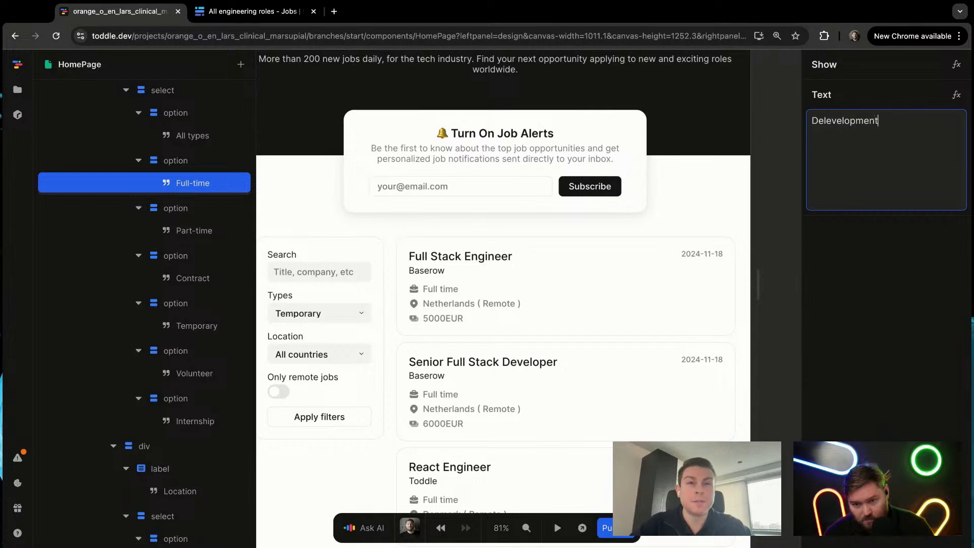
{"action": "key", "text": "ctrl+a"}
{"action": "key", "text": "BackSpace"}
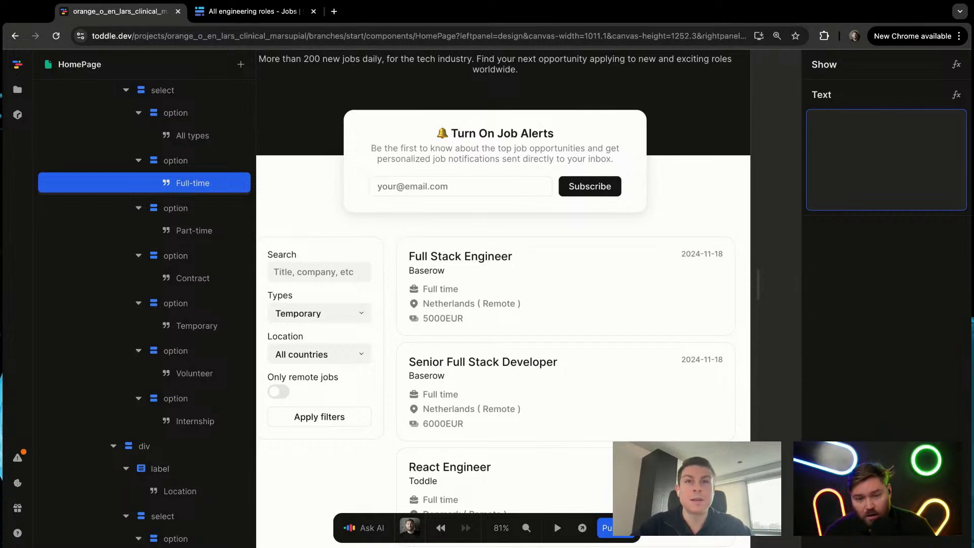
{"action": "left_click", "coordinate": [786, 220]}
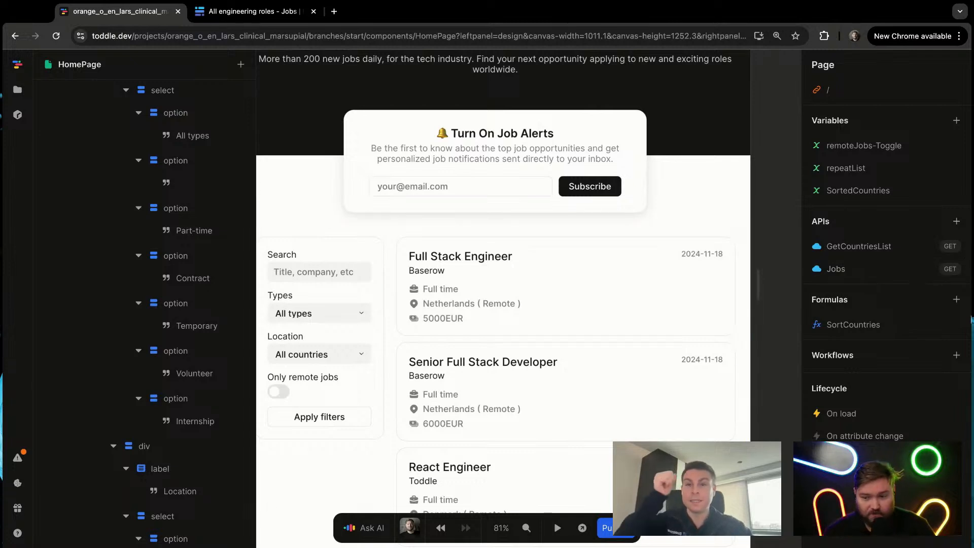
{"action": "left_click", "coordinate": [971, 319]}
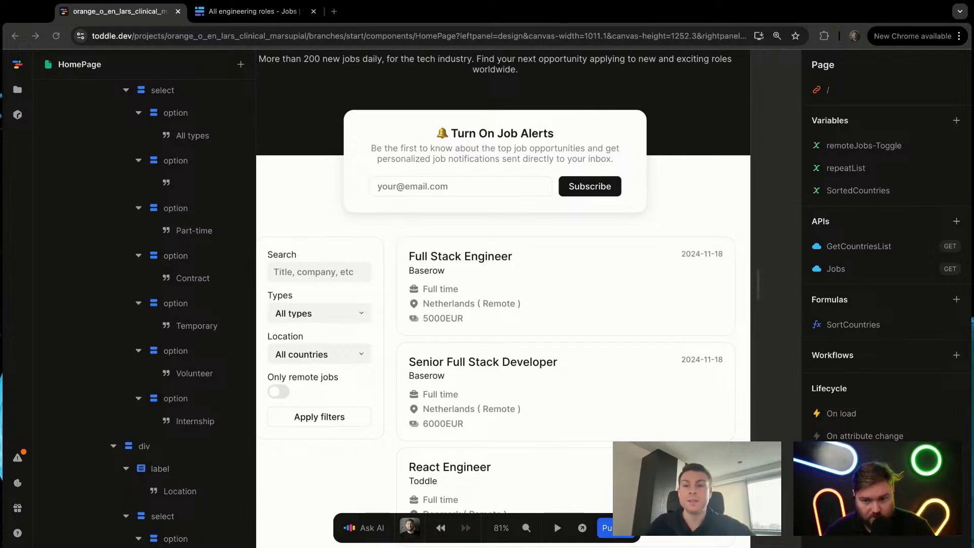
{"action": "left_click", "coordinate": [204, 236]}
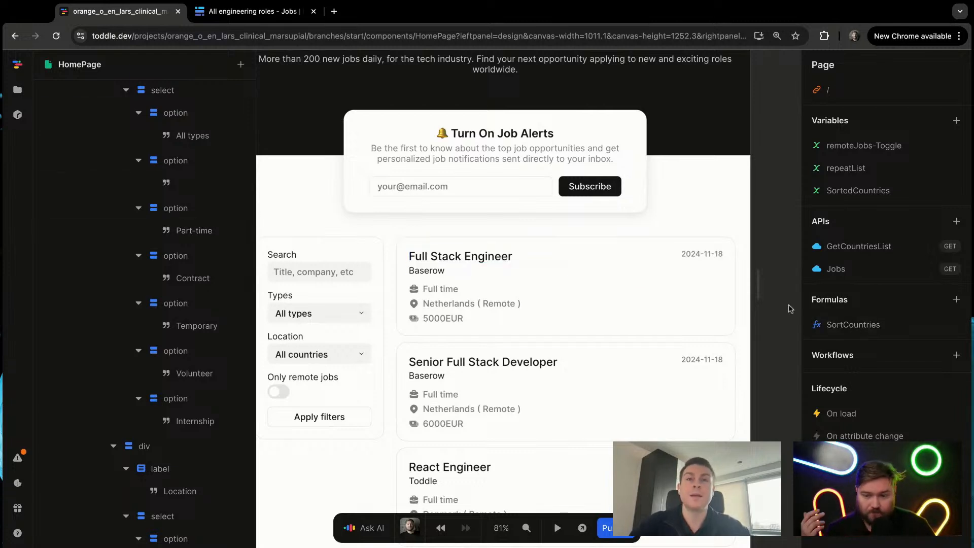
{"action": "left_click", "coordinate": [957, 221]}
{"action": "left_click", "coordinate": [580, 140]}
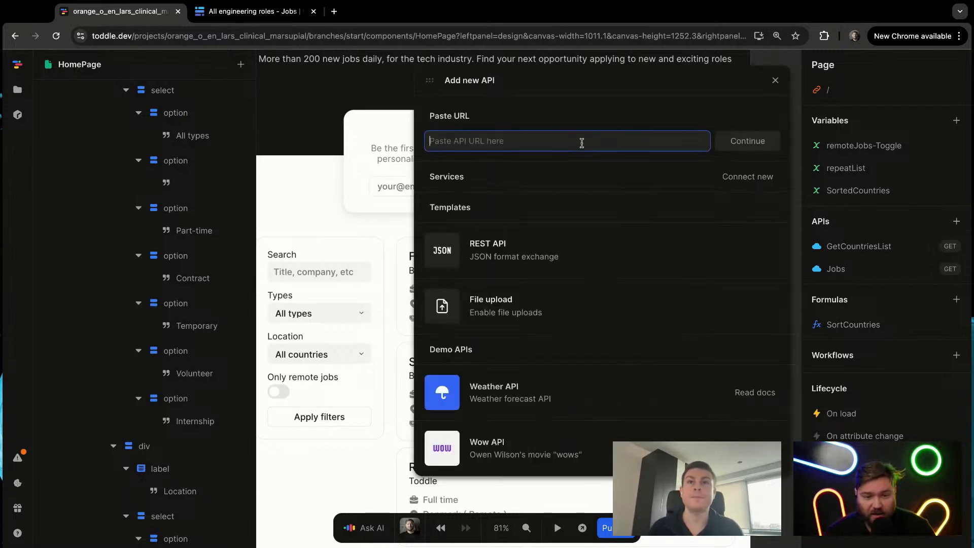
{"action": "type", "text": "https://api.baserow.io/api/database/fields/table/392881/"}
{"action": "left_click", "coordinate": [748, 141]}
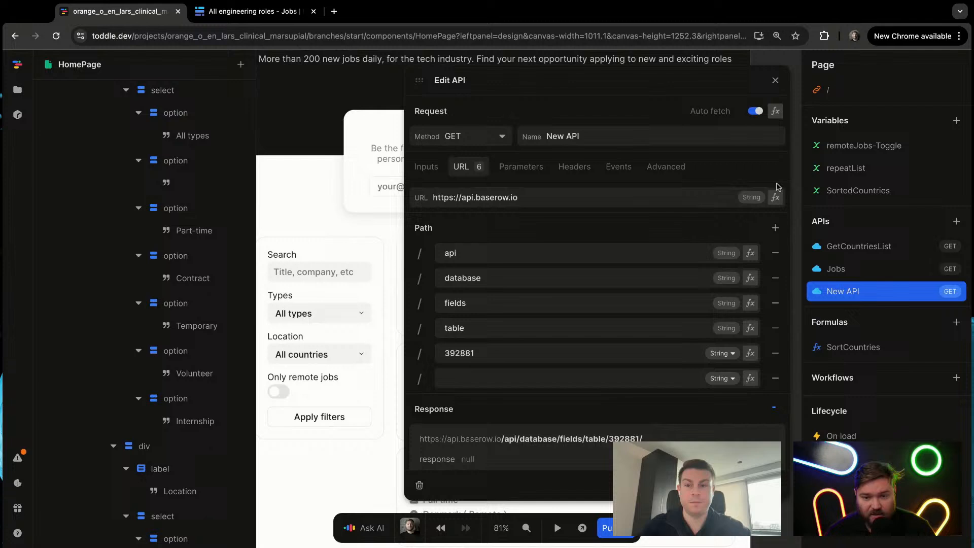
{"action": "left_click", "coordinate": [665, 133]}
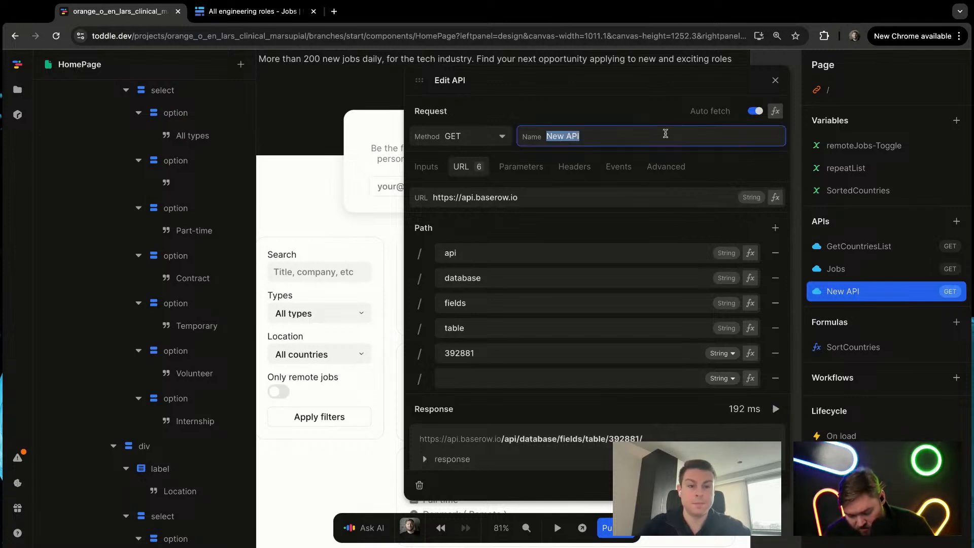
{"action": "type", "text": "Job types"}
{"action": "key", "text": "Return"}
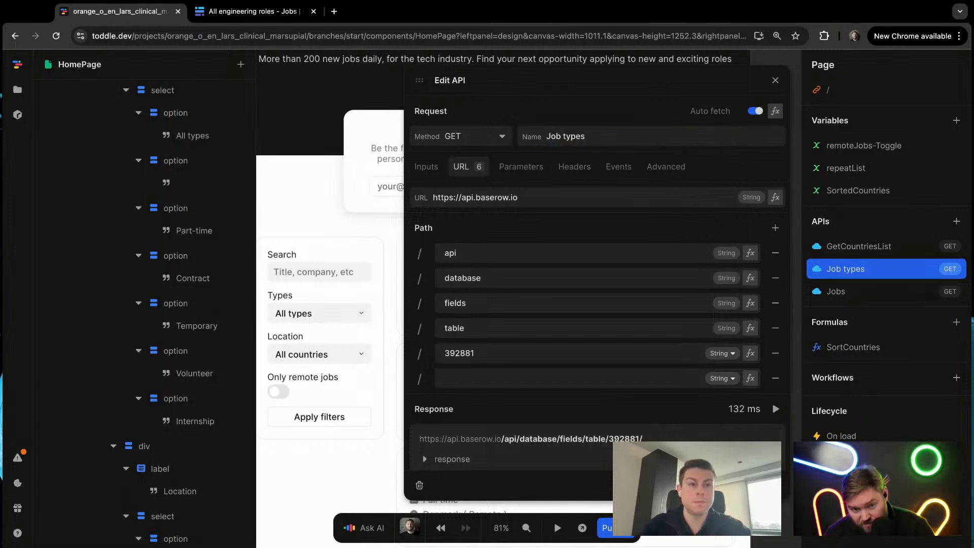
Step: Add an Authorization header to the Job types API, with the value Token followed by the pasted Baserow API token
{"action": "scroll", "coordinate": [639, 235], "scroll_direction": "down", "scroll_amount": 3}
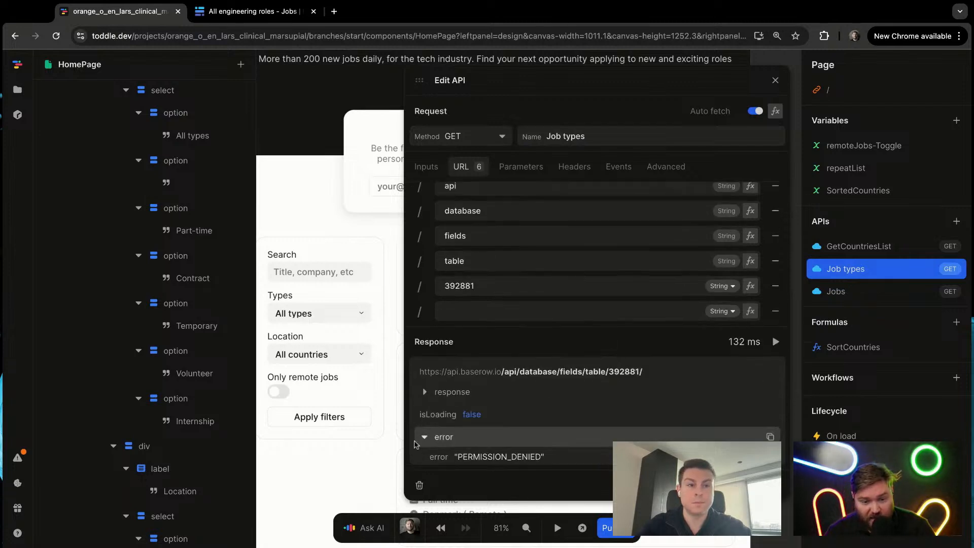
{"action": "left_click", "coordinate": [574, 168]}
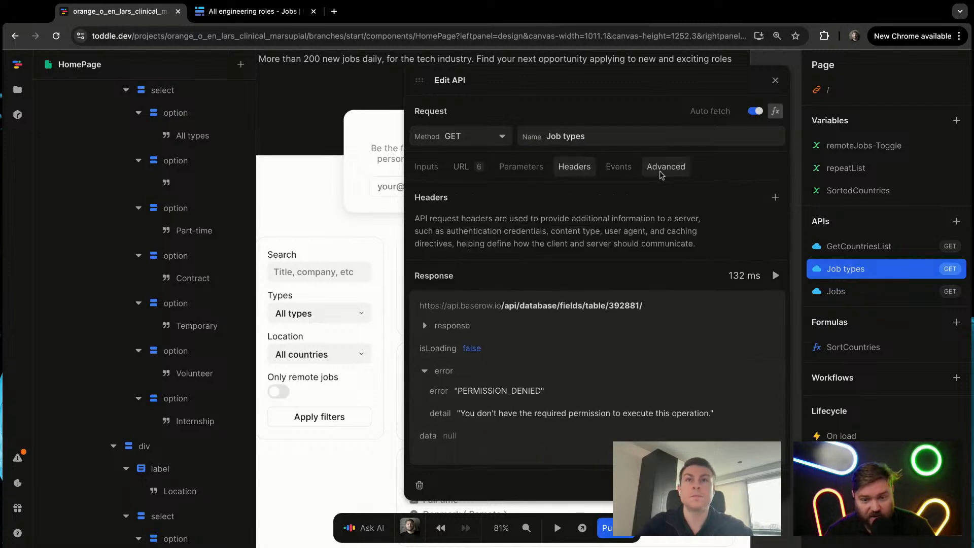
{"action": "left_click", "coordinate": [772, 198]}
{"action": "left_click", "coordinate": [484, 305]}
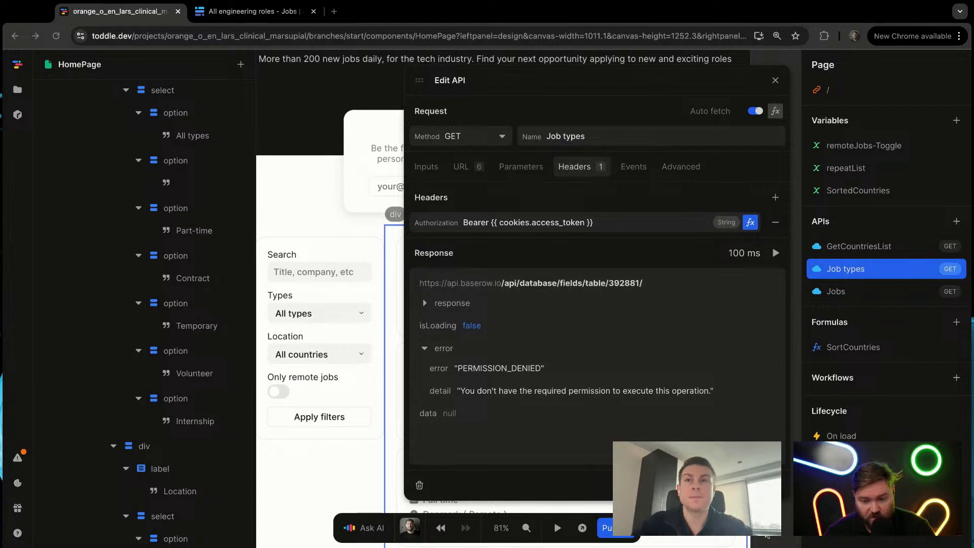
{"action": "left_click", "coordinate": [617, 223]}
{"action": "key", "text": "ctrl+a"}
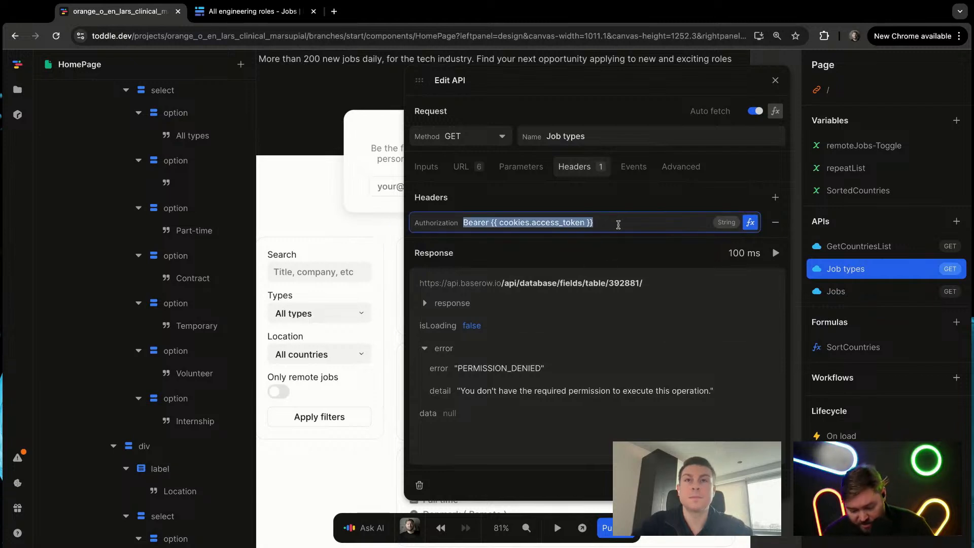
{"action": "type", "text": "Token"}
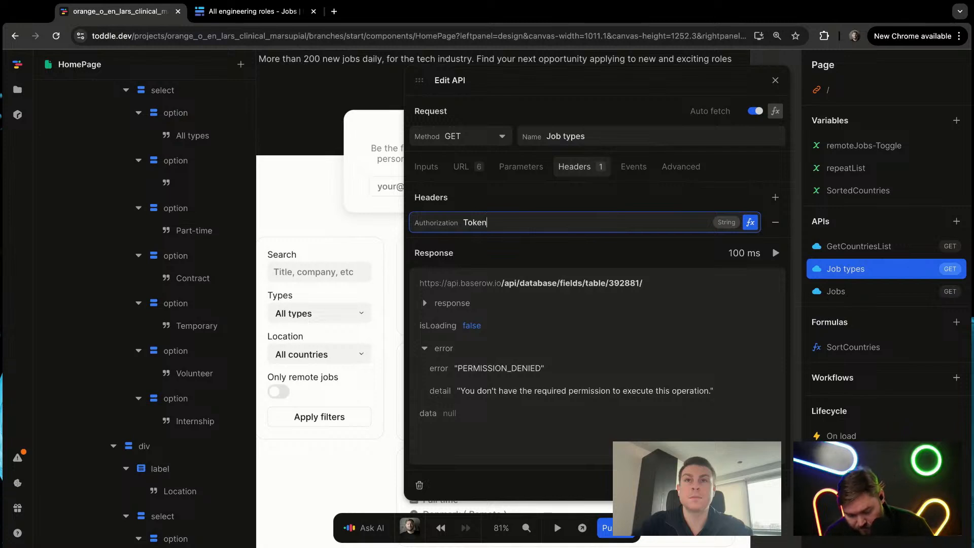
{"action": "key", "text": "ctrl+v"}
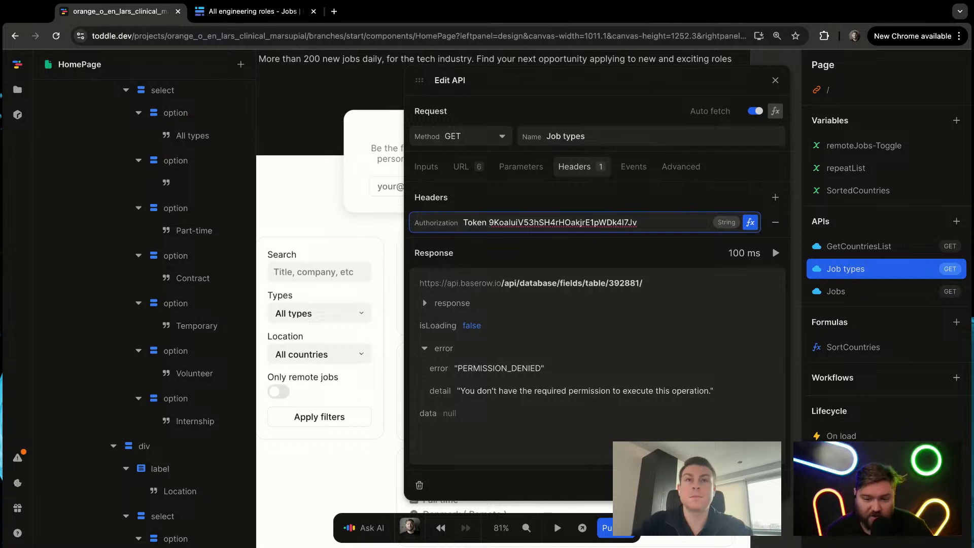
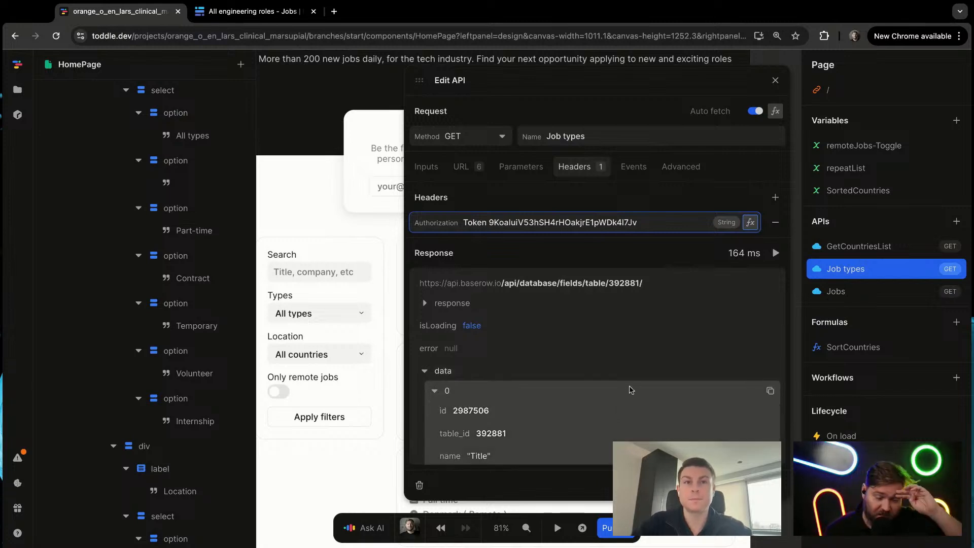
Step: Look through the fields returned in the Job types API response to find the Type field
{"action": "scroll", "coordinate": [633, 386], "scroll_direction": "down", "scroll_amount": 5}
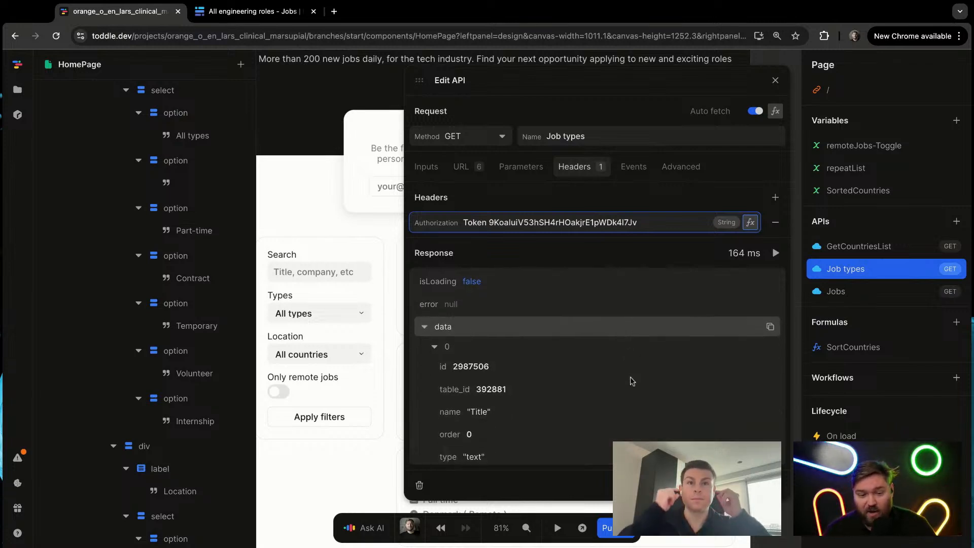
{"action": "scroll", "coordinate": [634, 378], "scroll_direction": "up", "scroll_amount": 4}
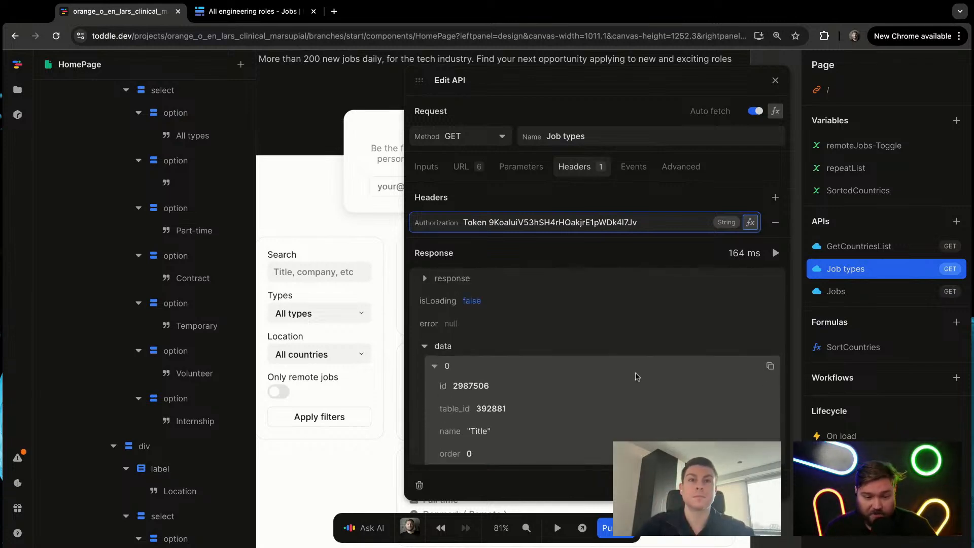
{"action": "scroll", "coordinate": [609, 390], "scroll_direction": "down", "scroll_amount": 3}
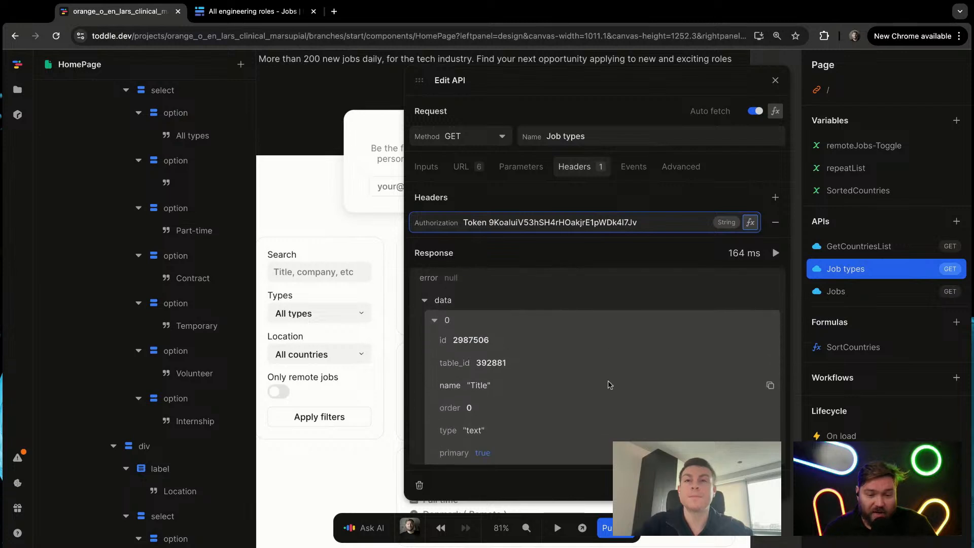
{"action": "scroll", "coordinate": [542, 395], "scroll_direction": "down", "scroll_amount": 5}
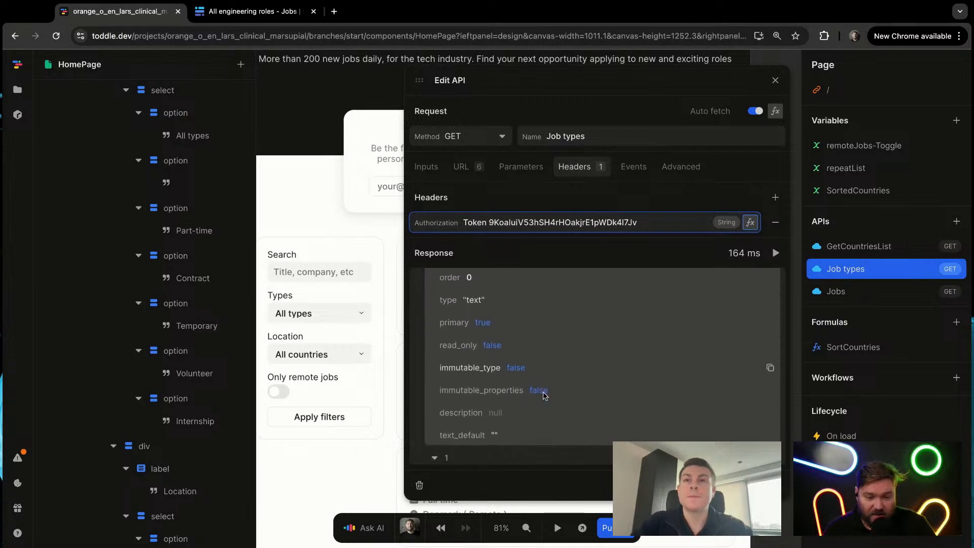
{"action": "scroll", "coordinate": [547, 402], "scroll_direction": "down", "scroll_amount": 15}
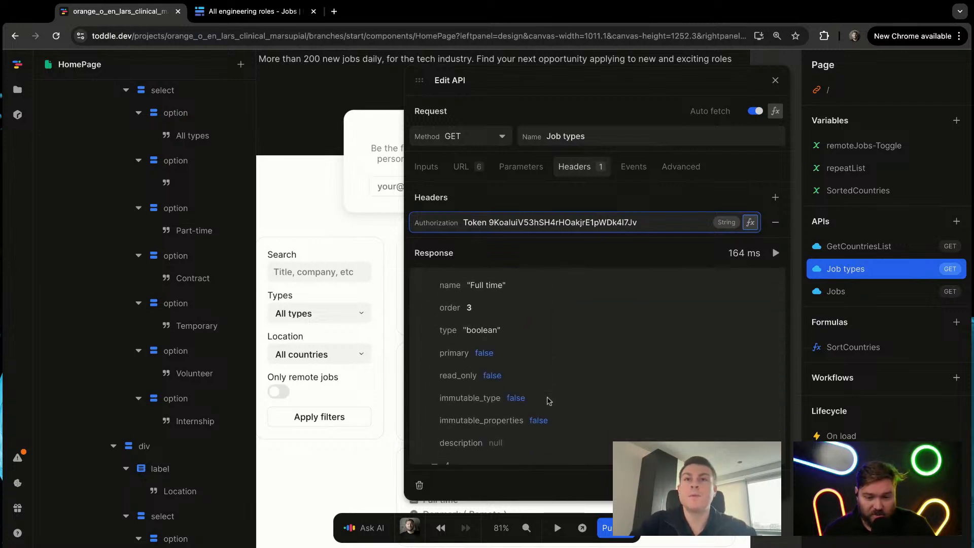
{"action": "scroll", "coordinate": [548, 401], "scroll_direction": "down", "scroll_amount": 7}
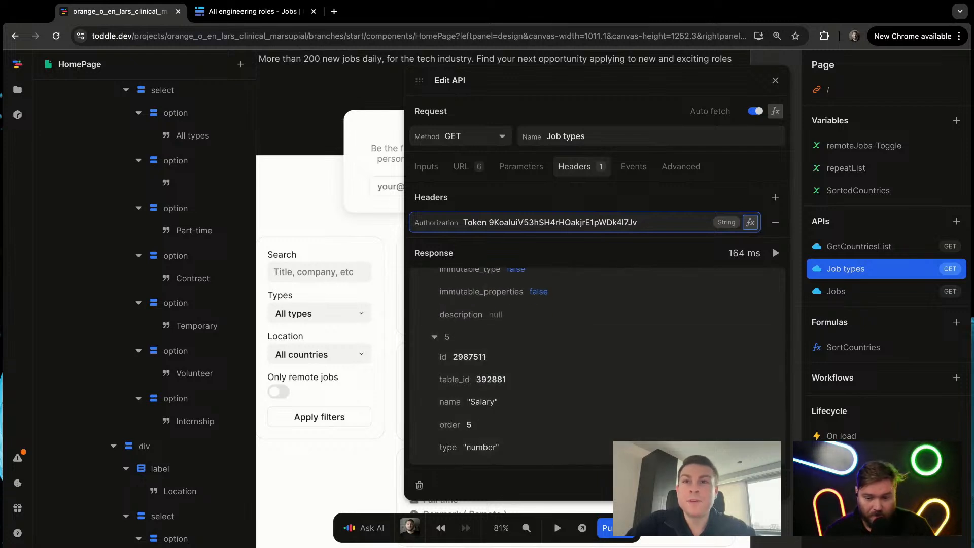
{"action": "scroll", "coordinate": [549, 401], "scroll_direction": "up", "scroll_amount": 8}
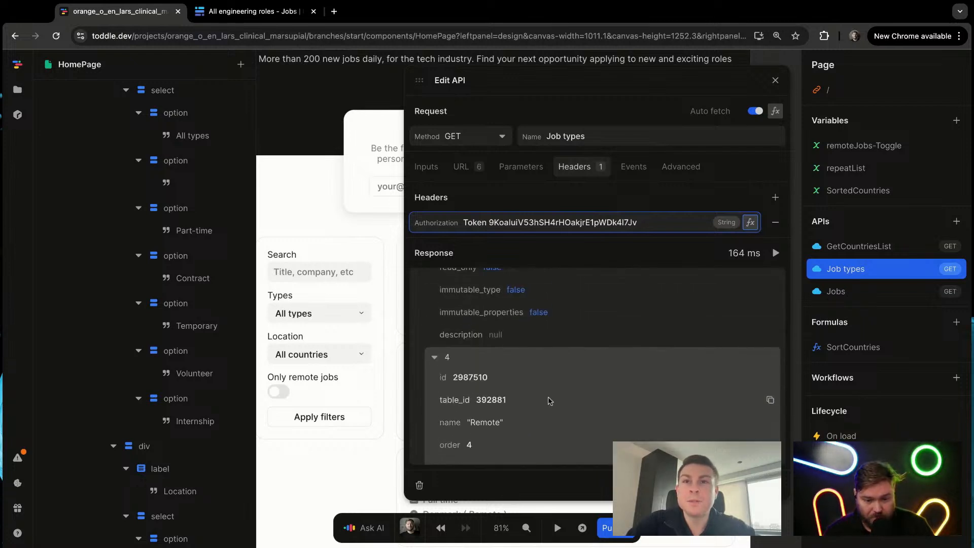
{"action": "scroll", "coordinate": [548, 401], "scroll_direction": "up", "scroll_amount": 5}
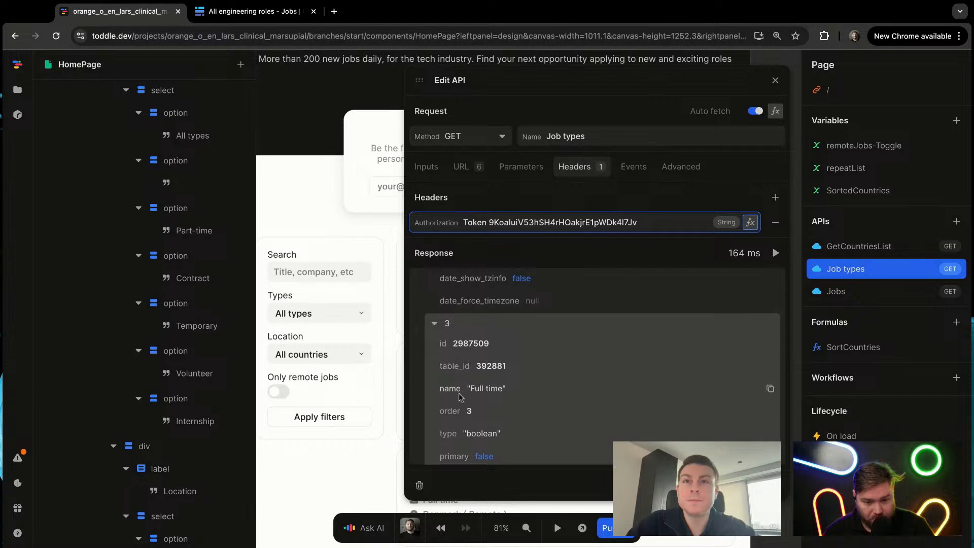
{"action": "scroll", "coordinate": [588, 386], "scroll_direction": "down", "scroll_amount": 8}
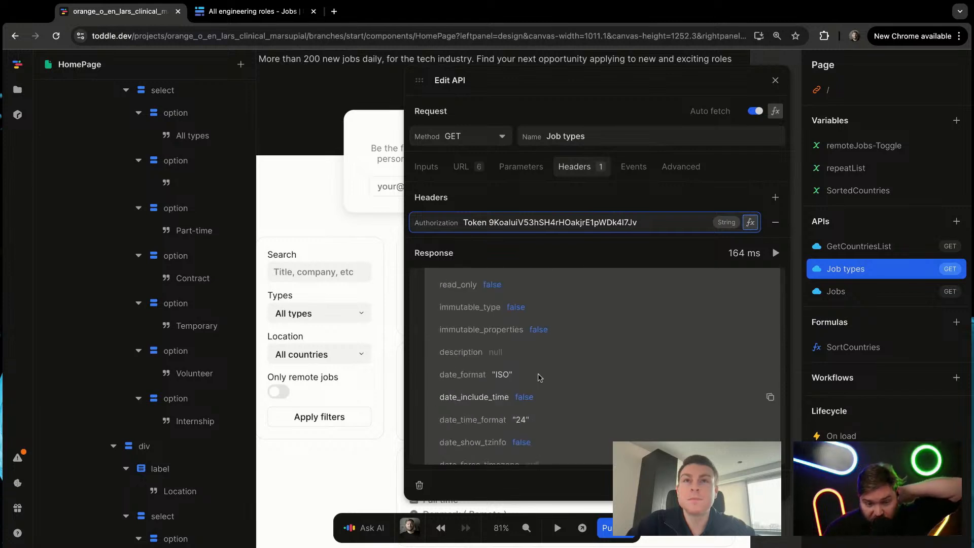
{"action": "scroll", "coordinate": [570, 399], "scroll_direction": "down", "scroll_amount": 6}
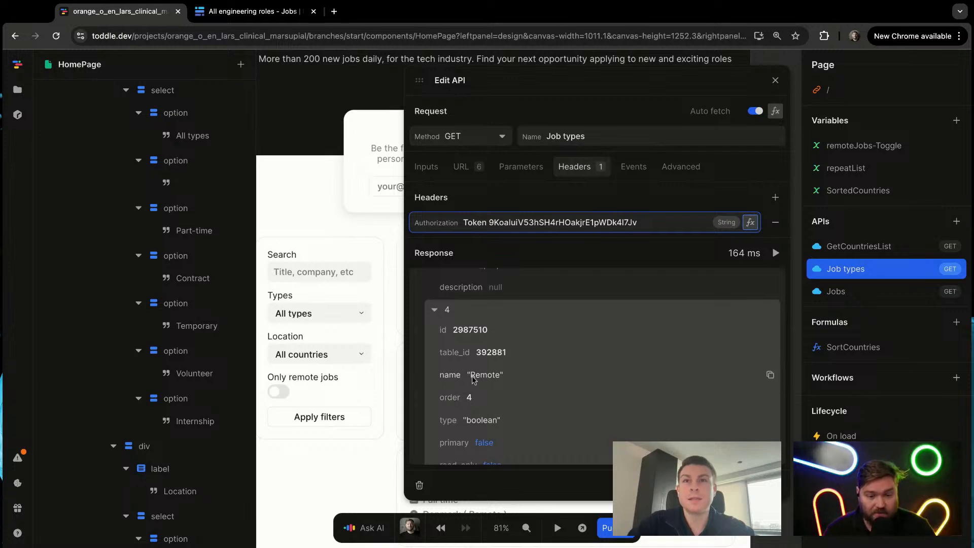
{"action": "scroll", "coordinate": [517, 409], "scroll_direction": "down", "scroll_amount": 2}
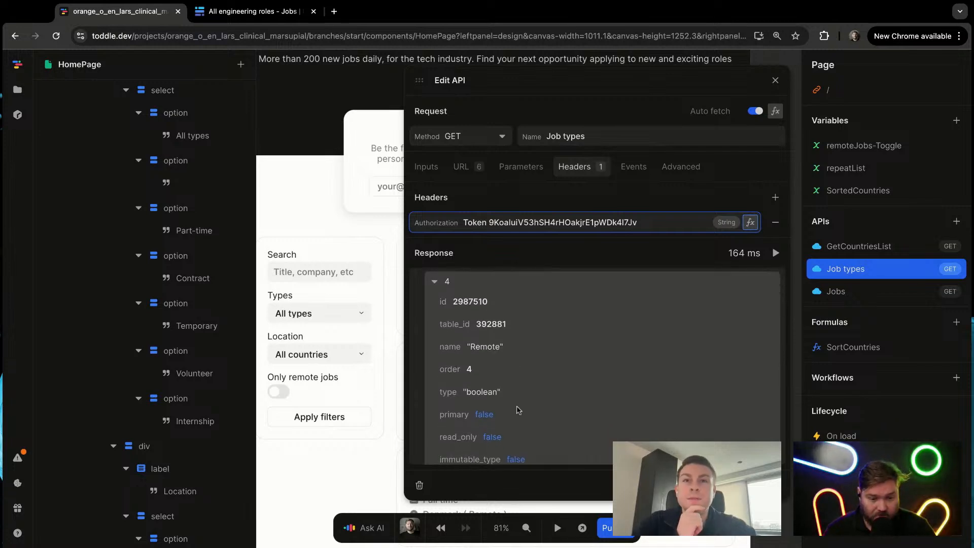
{"action": "scroll", "coordinate": [518, 408], "scroll_direction": "down", "scroll_amount": 8}
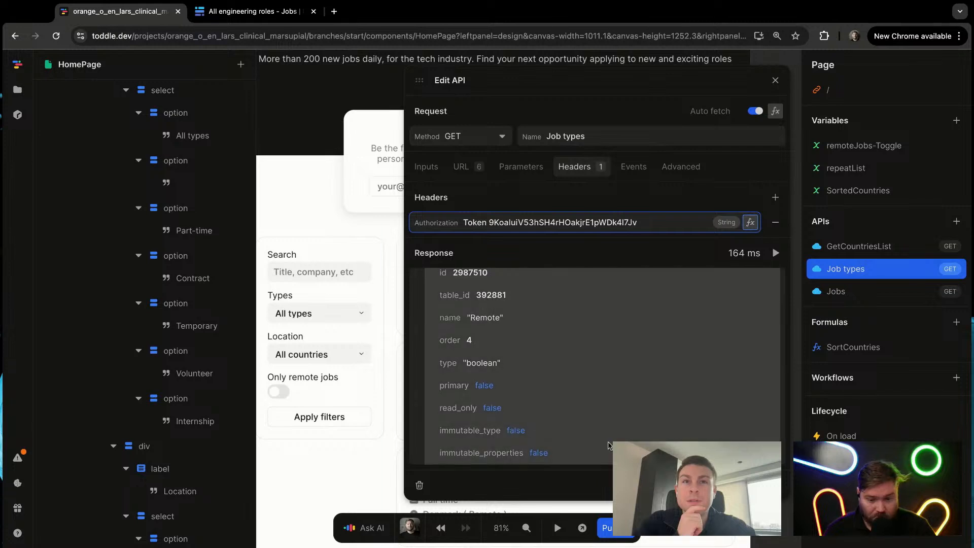
{"action": "scroll", "coordinate": [608, 445], "scroll_direction": "down", "scroll_amount": 18}
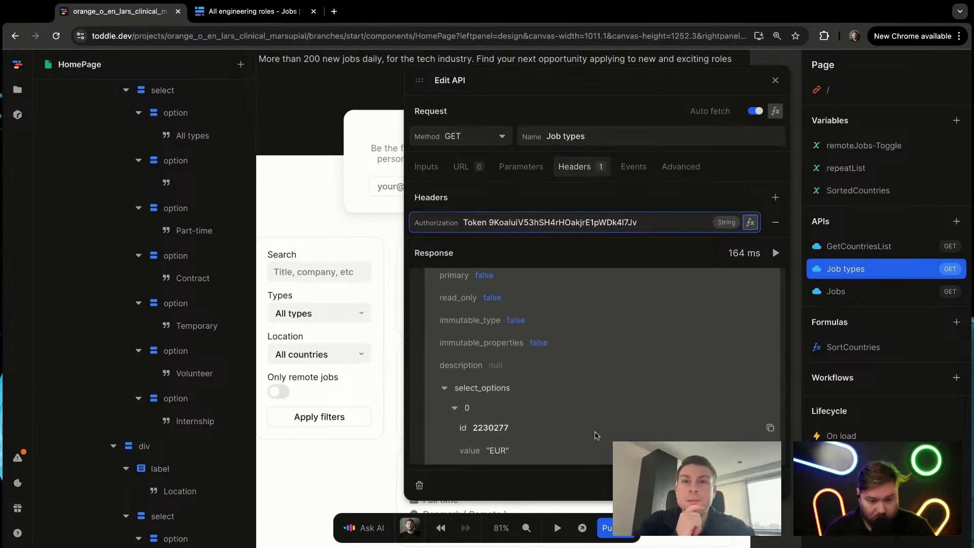
{"action": "scroll", "coordinate": [477, 395], "scroll_direction": "down", "scroll_amount": 9}
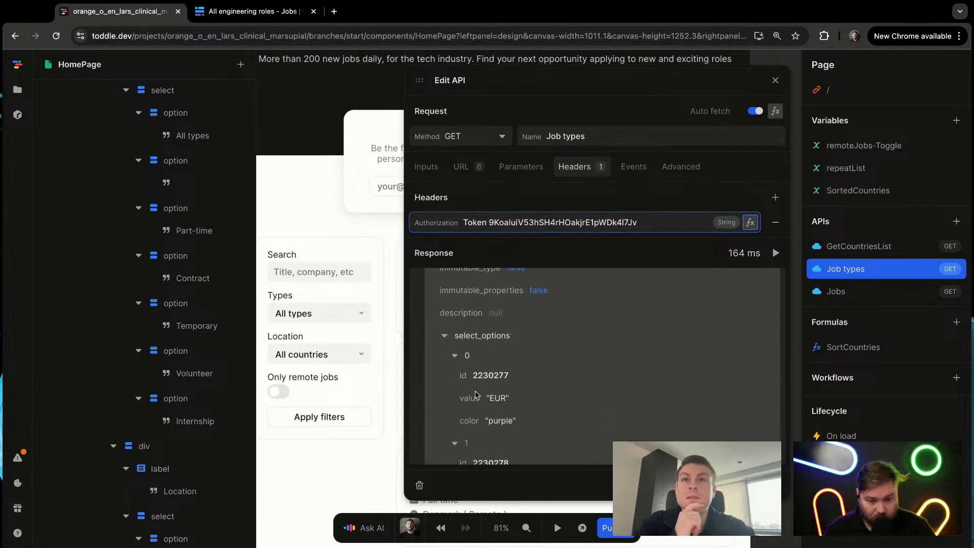
{"action": "scroll", "coordinate": [477, 394], "scroll_direction": "down", "scroll_amount": 12}
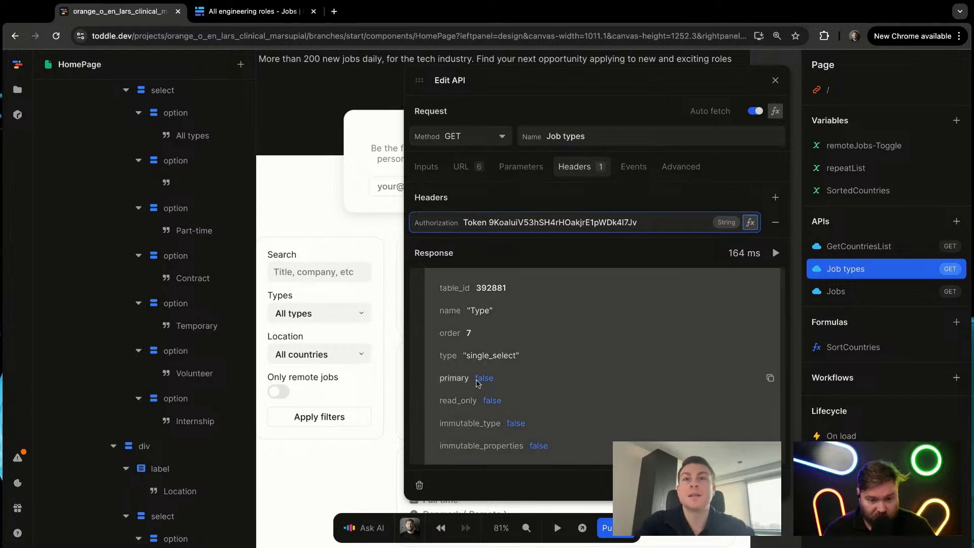
Step: Examine the select_options of the Type field in the Job types response, then close the API editor
{"action": "scroll", "coordinate": [477, 381], "scroll_direction": "down", "scroll_amount": 4}
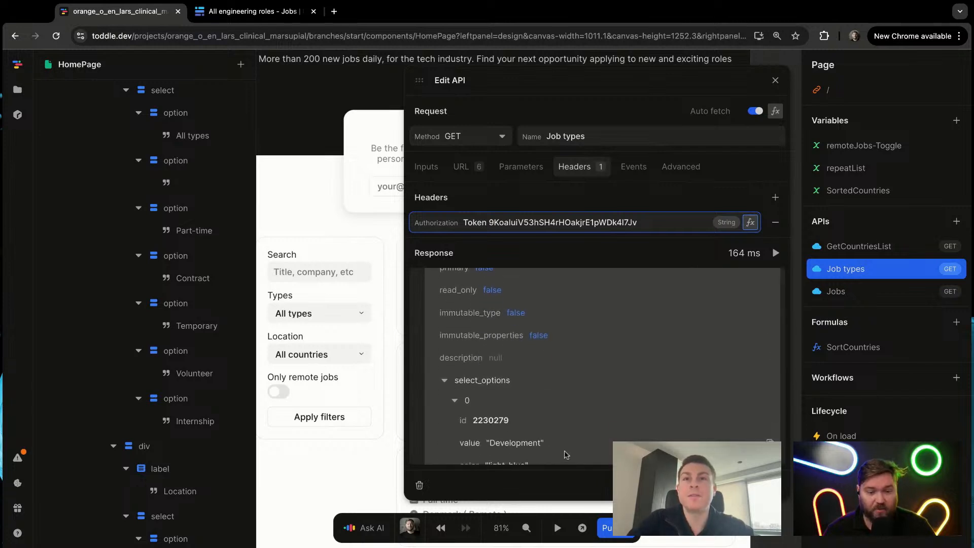
{"action": "scroll", "coordinate": [560, 442], "scroll_direction": "down", "scroll_amount": 9}
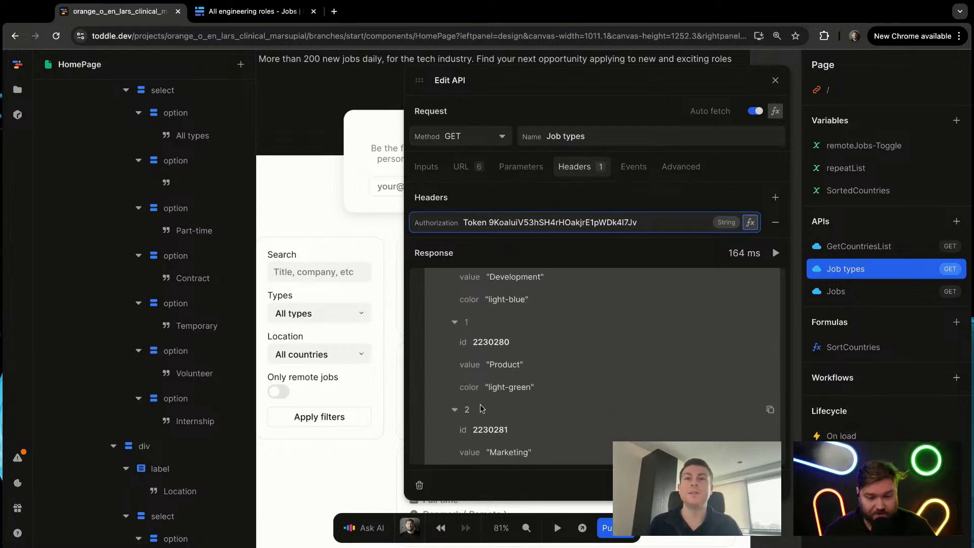
{"action": "scroll", "coordinate": [482, 408], "scroll_direction": "down", "scroll_amount": 2}
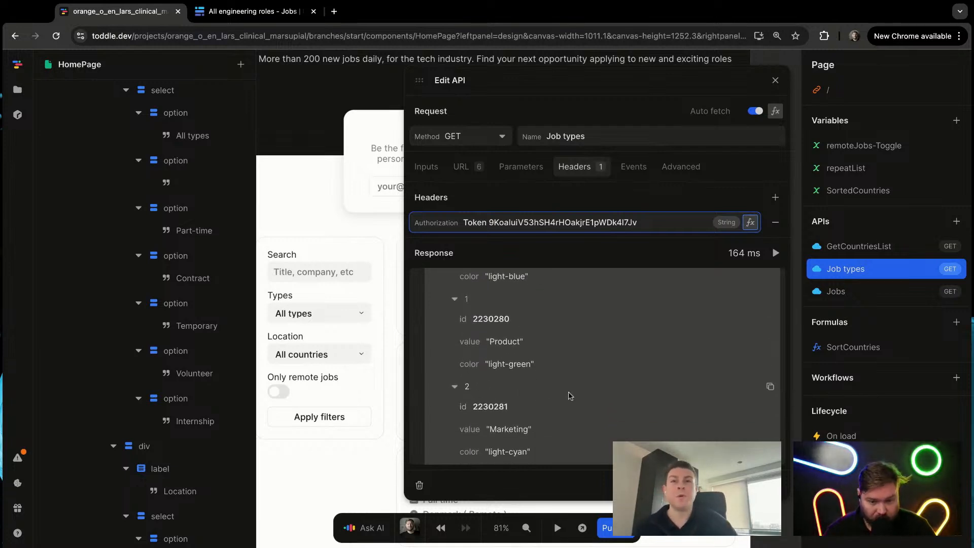
{"action": "scroll", "coordinate": [571, 397], "scroll_direction": "down", "scroll_amount": 4}
{"action": "scroll", "coordinate": [572, 396], "scroll_direction": "down", "scroll_amount": 4}
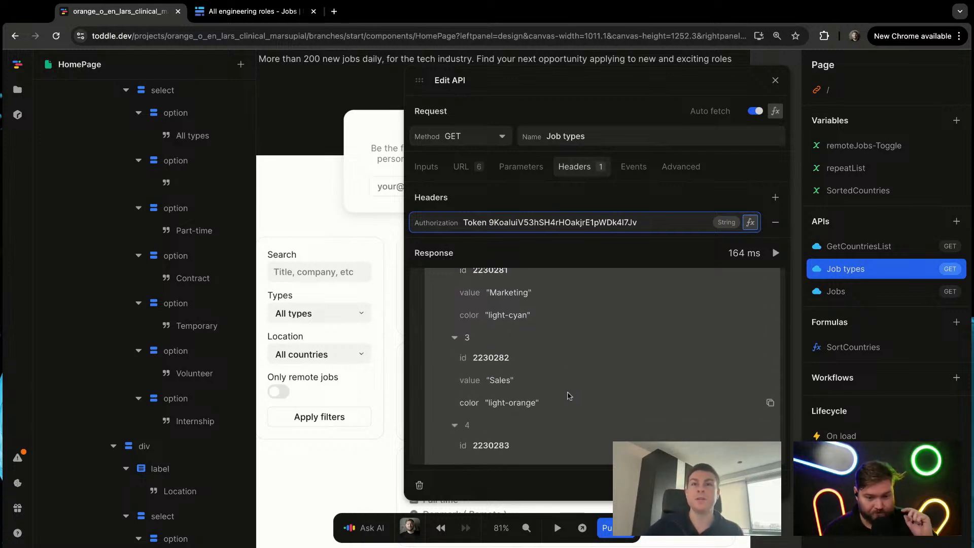
{"action": "scroll", "coordinate": [568, 396], "scroll_direction": "up", "scroll_amount": 4}
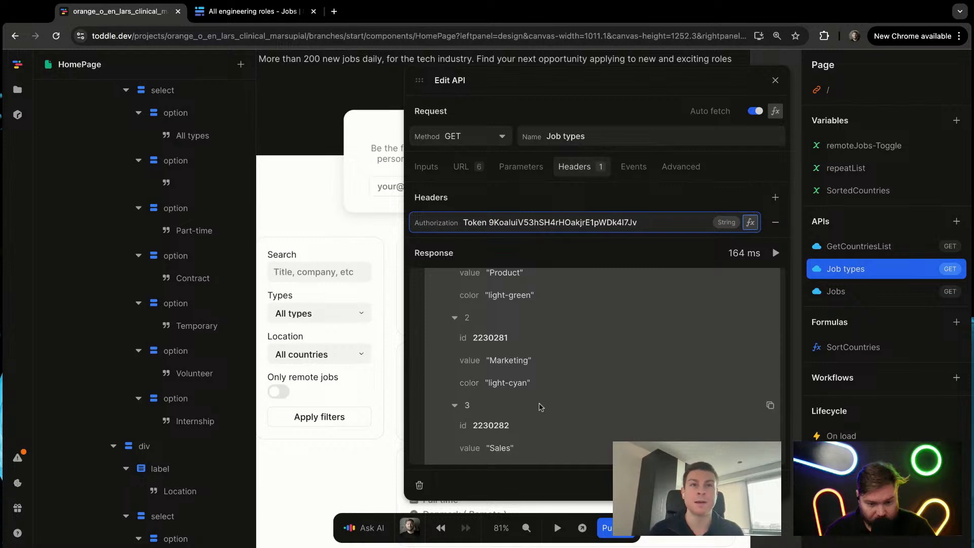
{"action": "scroll", "coordinate": [539, 403], "scroll_direction": "up", "scroll_amount": 5}
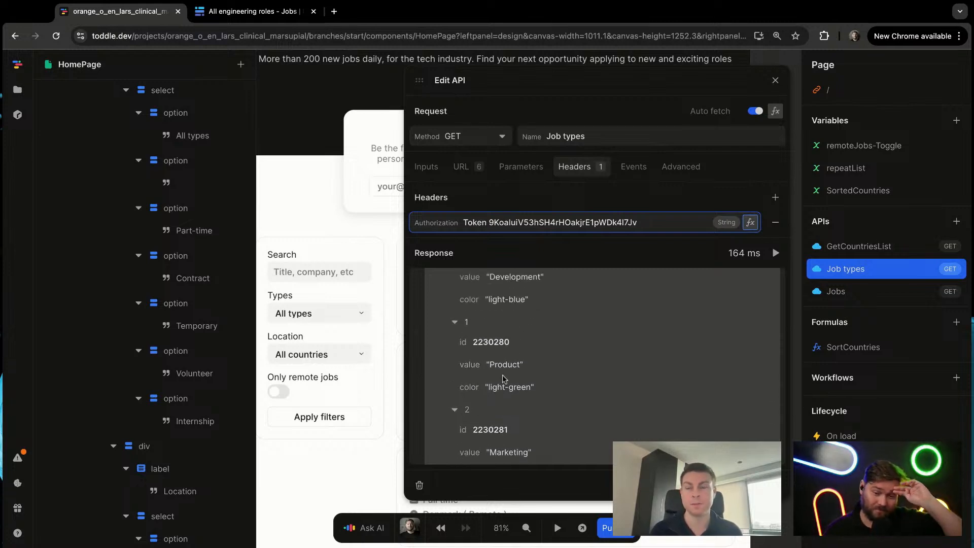
{"action": "scroll", "coordinate": [573, 397], "scroll_direction": "up", "scroll_amount": 1}
{"action": "scroll", "coordinate": [573, 397], "scroll_direction": "up", "scroll_amount": 3}
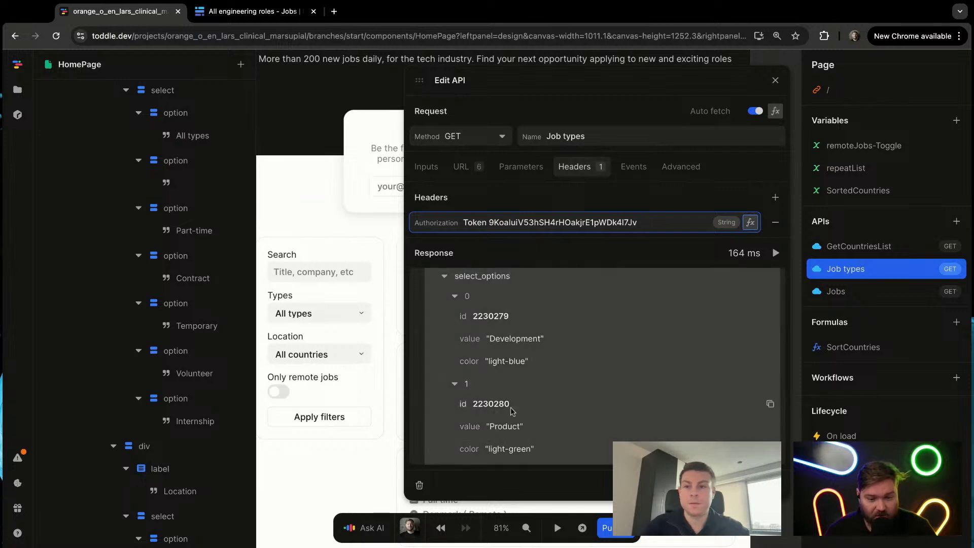
{"action": "scroll", "coordinate": [502, 406], "scroll_direction": "down", "scroll_amount": 8}
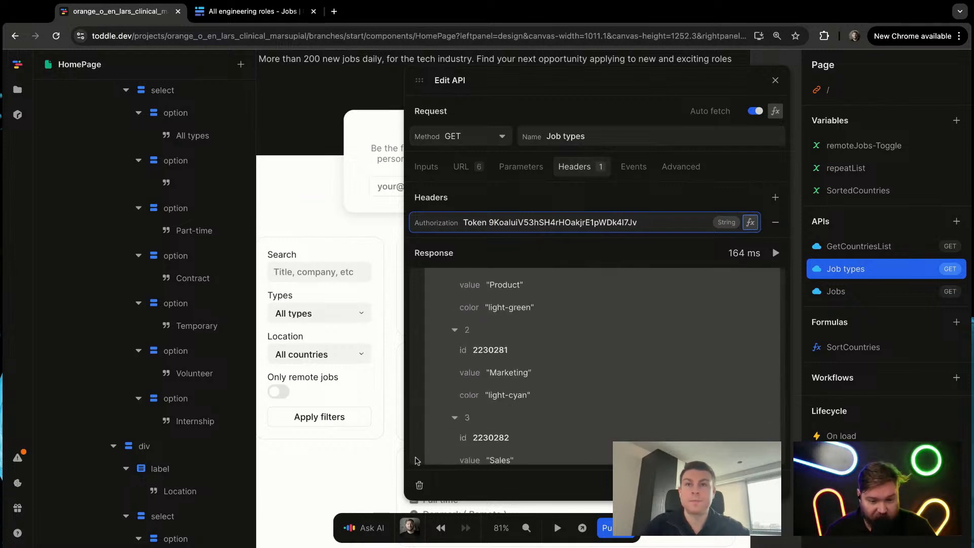
{"action": "left_click", "coordinate": [301, 484]}
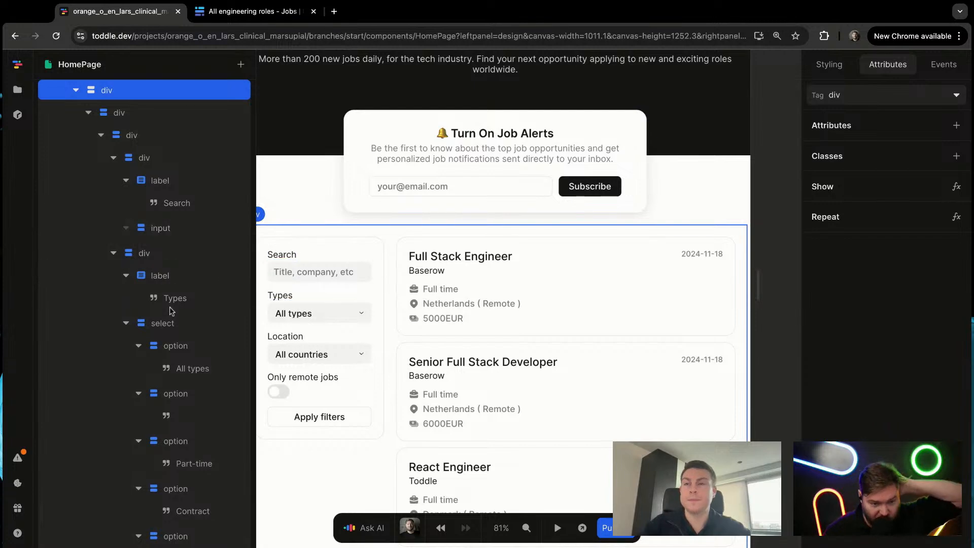
Step: Replace the value attribute of the All types option in the Types select with a null formula
{"action": "left_click", "coordinate": [195, 346]}
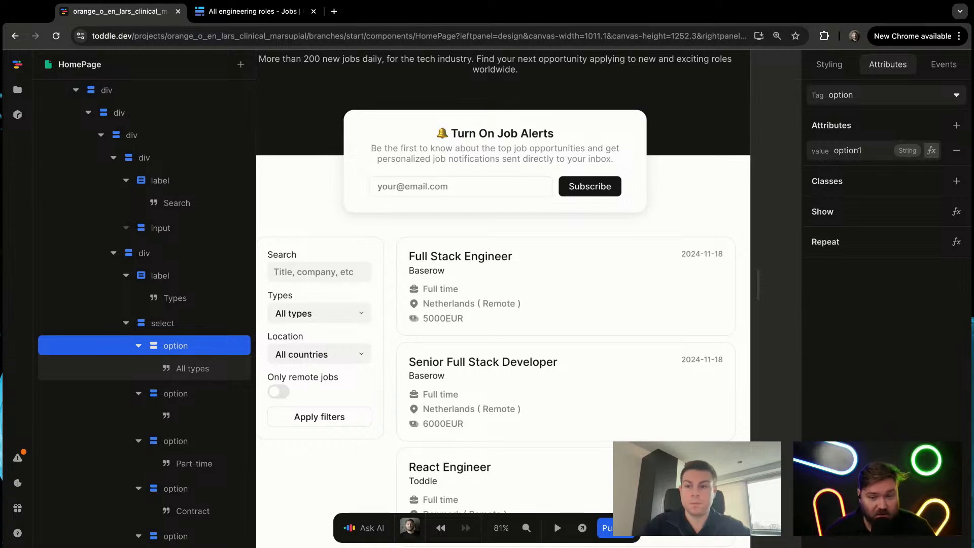
{"action": "left_click", "coordinate": [197, 370]}
{"action": "left_click", "coordinate": [193, 350]}
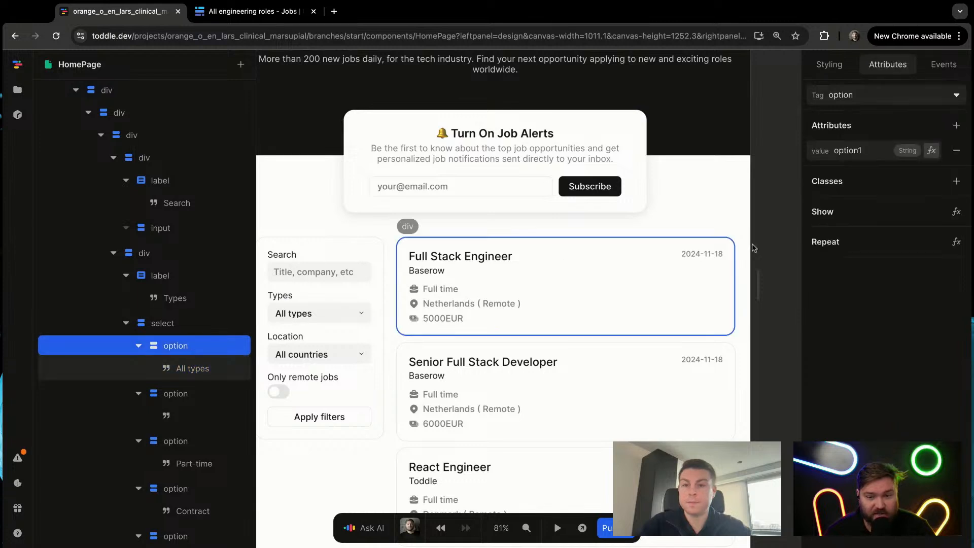
{"action": "left_click", "coordinate": [879, 153]}
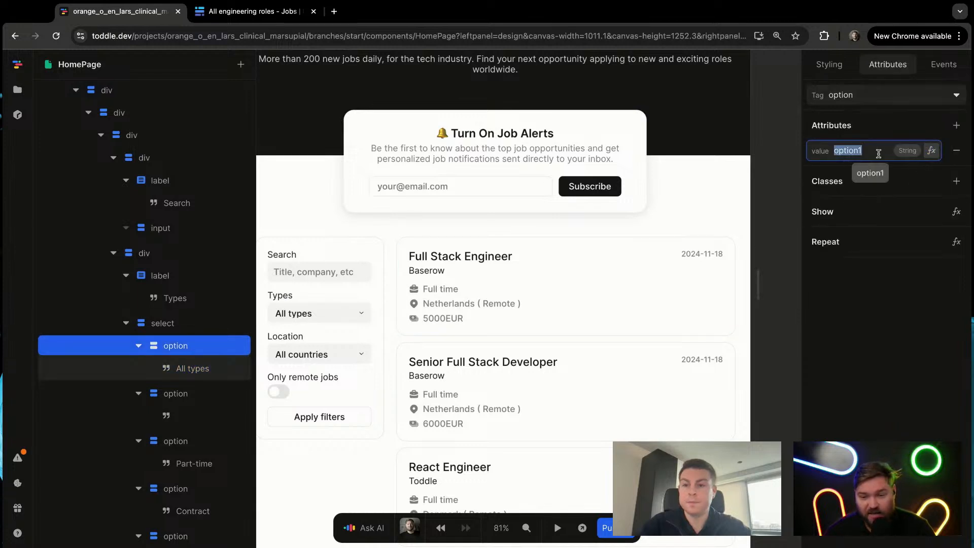
{"action": "key", "text": "BackSpace"}
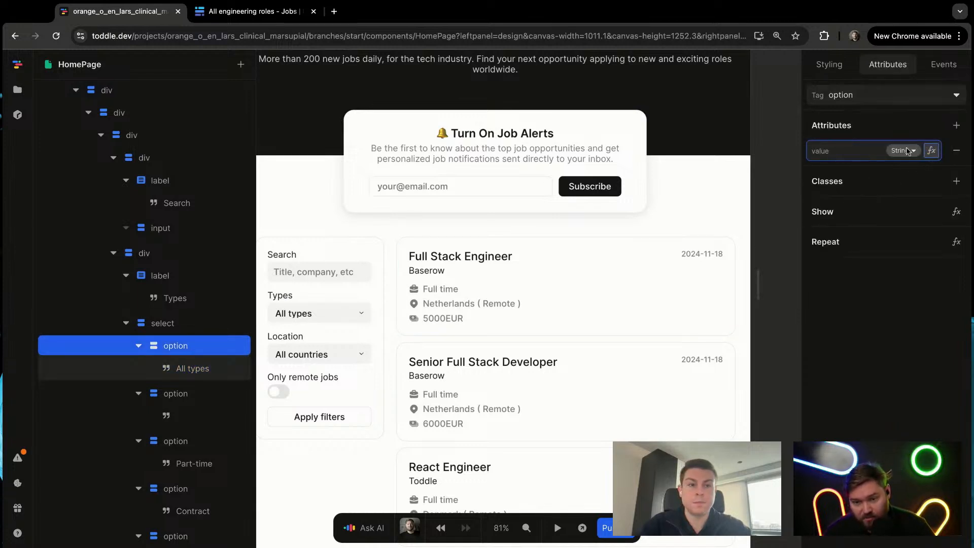
{"action": "left_click", "coordinate": [931, 150]}
{"action": "left_click", "coordinate": [339, 335]}
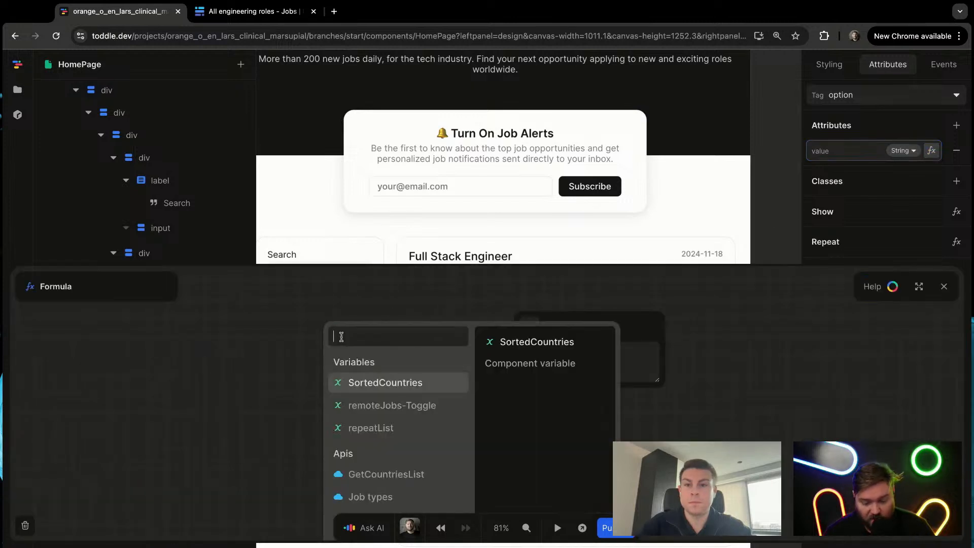
{"action": "type", "text": "null"}
{"action": "key", "text": "Return"}
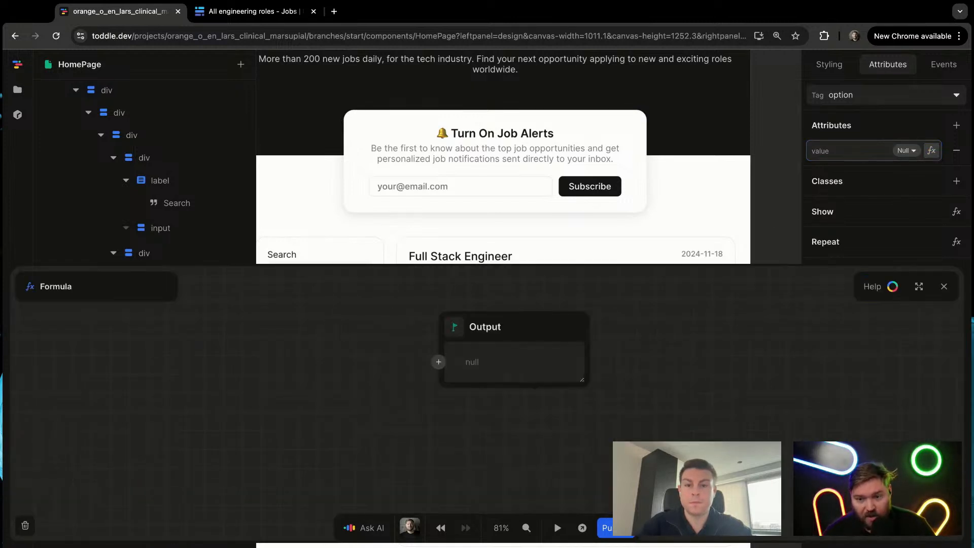
{"action": "key", "text": "Escape"}
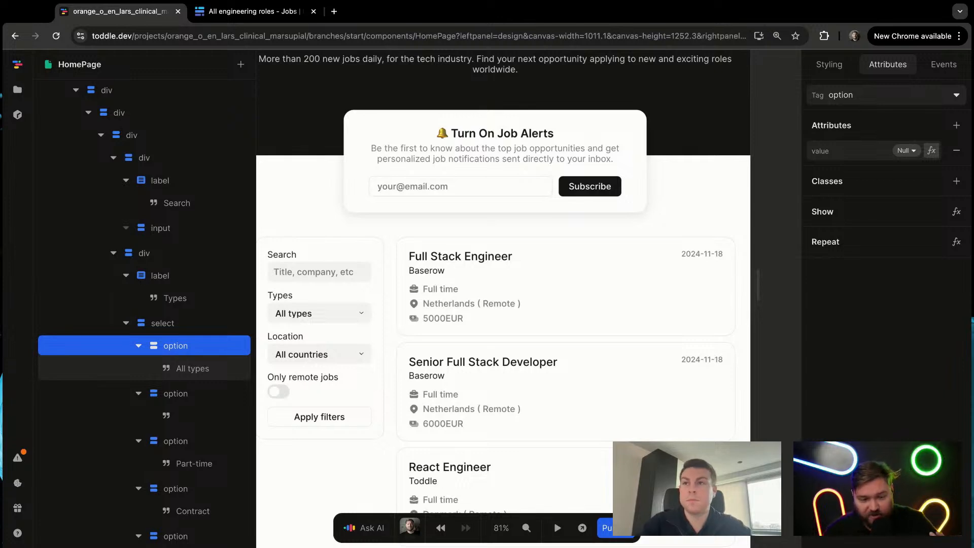
Step: Add a repeat formula to the second option in the Types select, using the data of the Job types API
{"action": "left_click", "coordinate": [185, 400]}
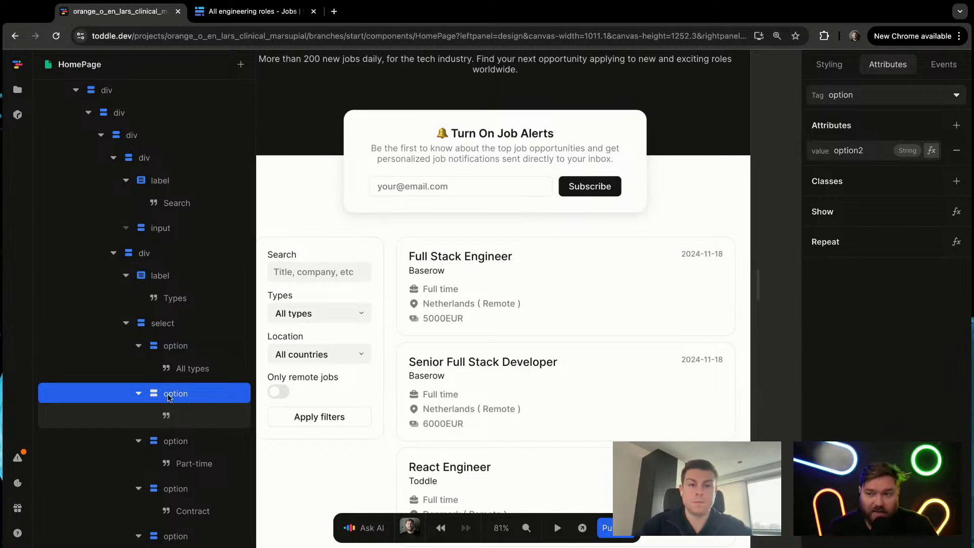
{"action": "right_click", "coordinate": [181, 396]}
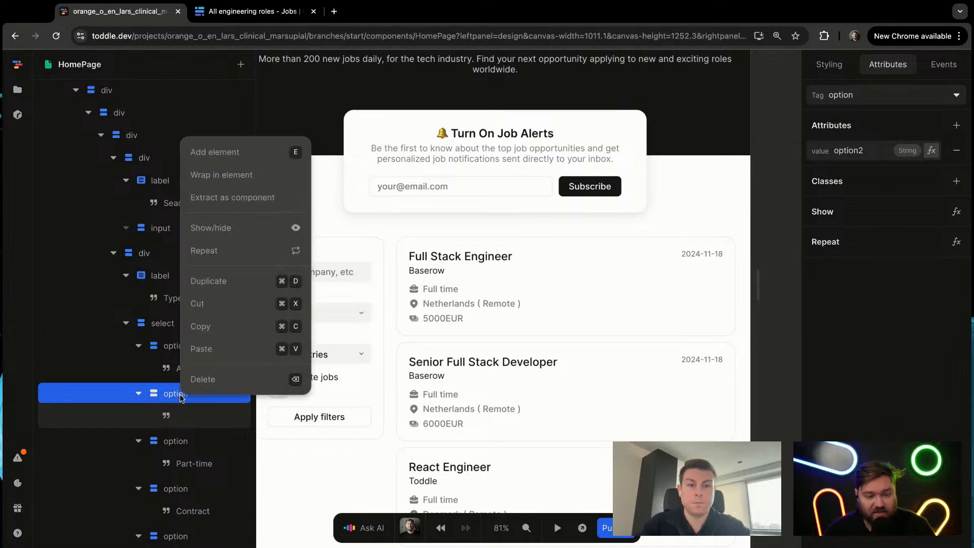
{"action": "left_click", "coordinate": [232, 248]}
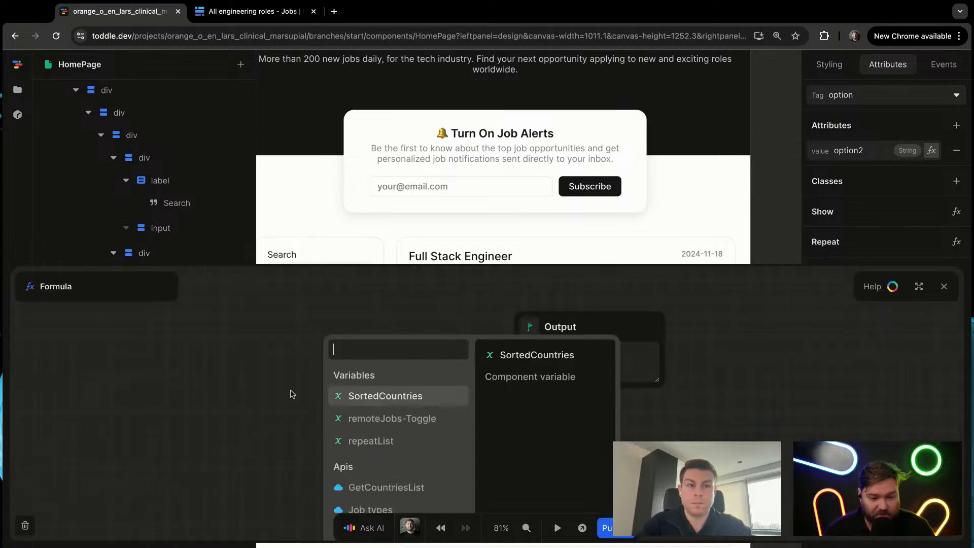
{"action": "scroll", "coordinate": [355, 431], "scroll_direction": "down", "scroll_amount": 5}
{"action": "left_click", "coordinate": [391, 321]}
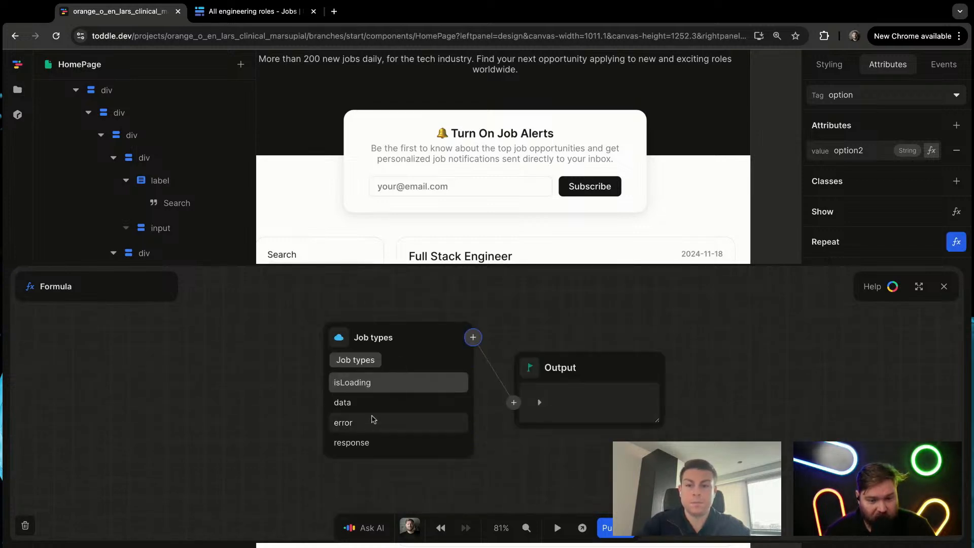
{"action": "left_click", "coordinate": [355, 402]}
{"action": "left_click", "coordinate": [473, 337]}
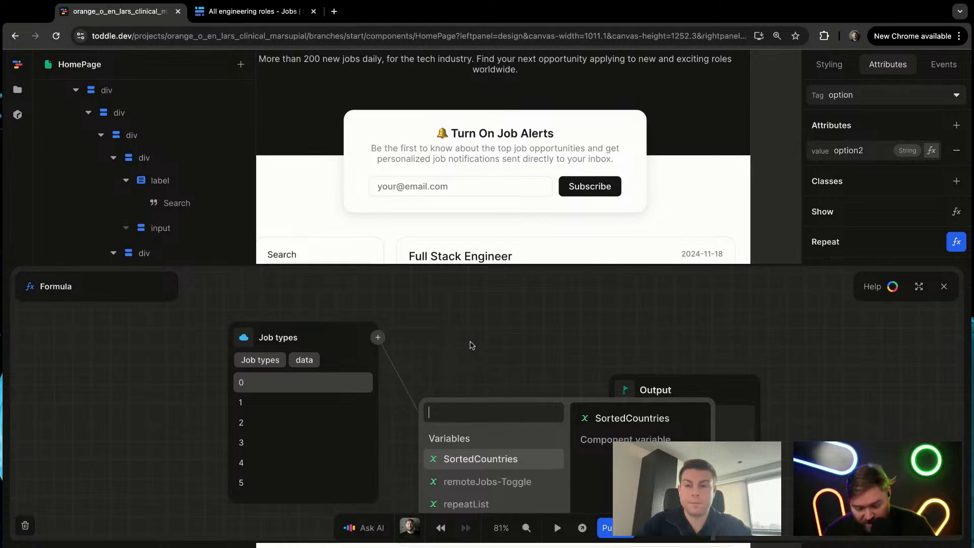
{"action": "type", "text": "find"}
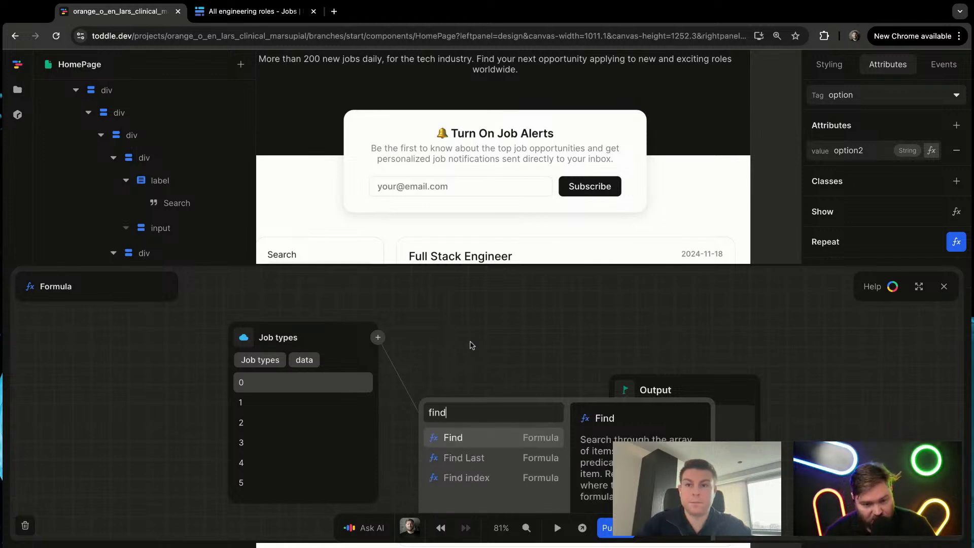
{"action": "key", "text": "Escape"}
{"action": "scroll", "coordinate": [380, 446], "scroll_direction": "down", "scroll_amount": 2}
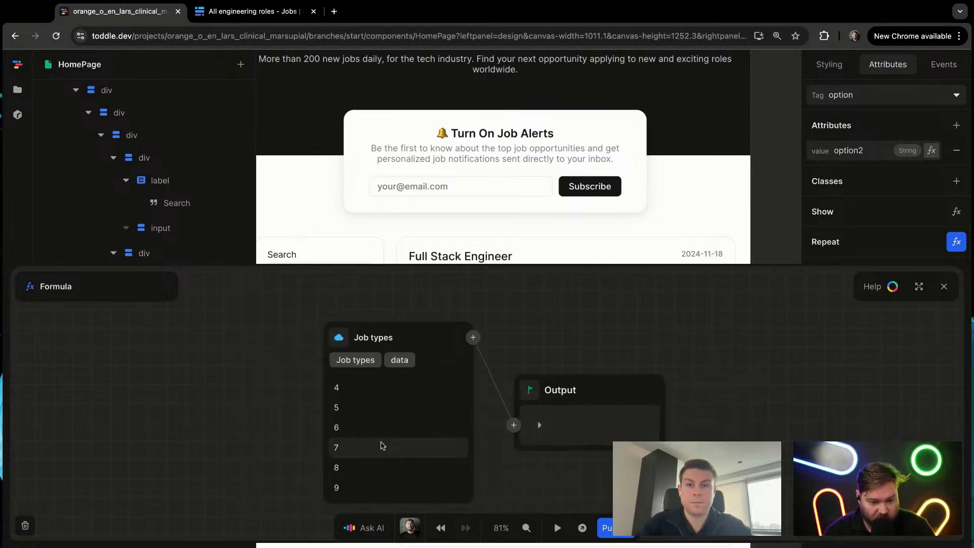
{"action": "left_click", "coordinate": [391, 484]}
{"action": "scroll", "coordinate": [399, 457], "scroll_direction": "up", "scroll_amount": 2}
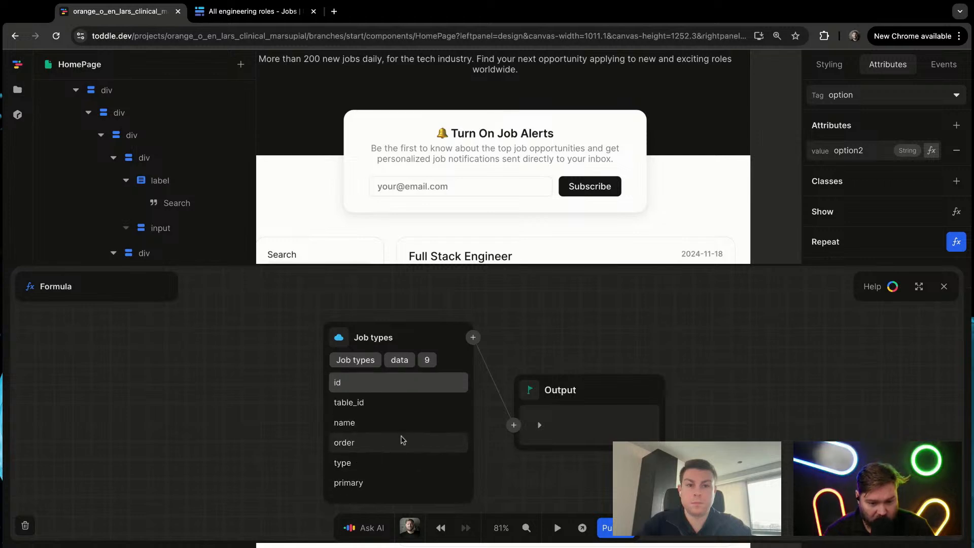
{"action": "scroll", "coordinate": [393, 467], "scroll_direction": "down", "scroll_amount": 1}
{"action": "left_click", "coordinate": [375, 453]}
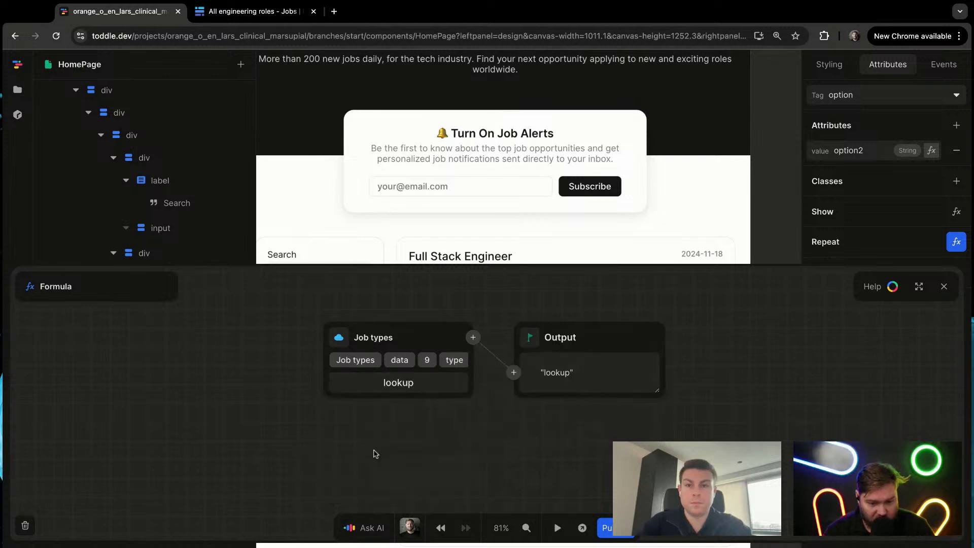
{"action": "left_click", "coordinate": [402, 360]}
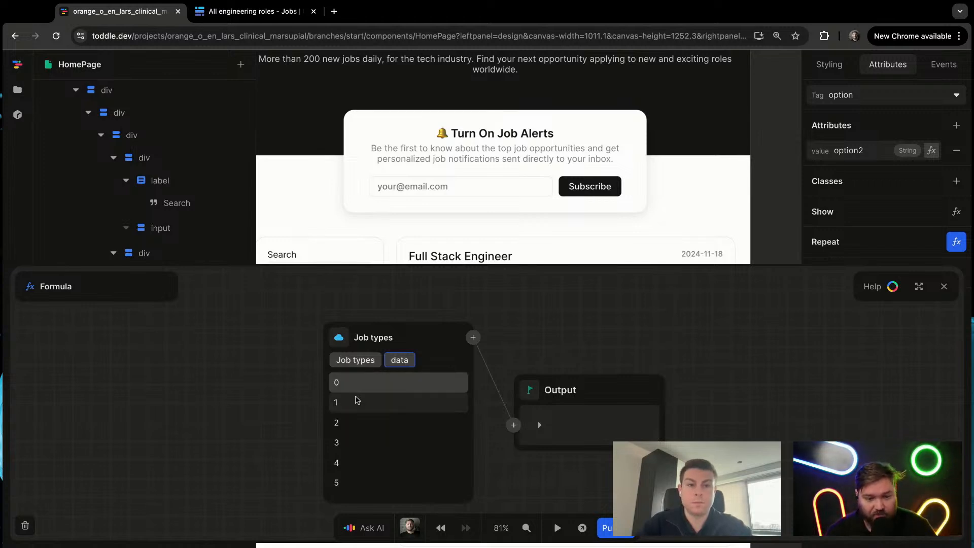
Step: Pass the Job types data into a Find formula
{"action": "left_click", "coordinate": [472, 337]}
{"action": "type", "text": "find"}
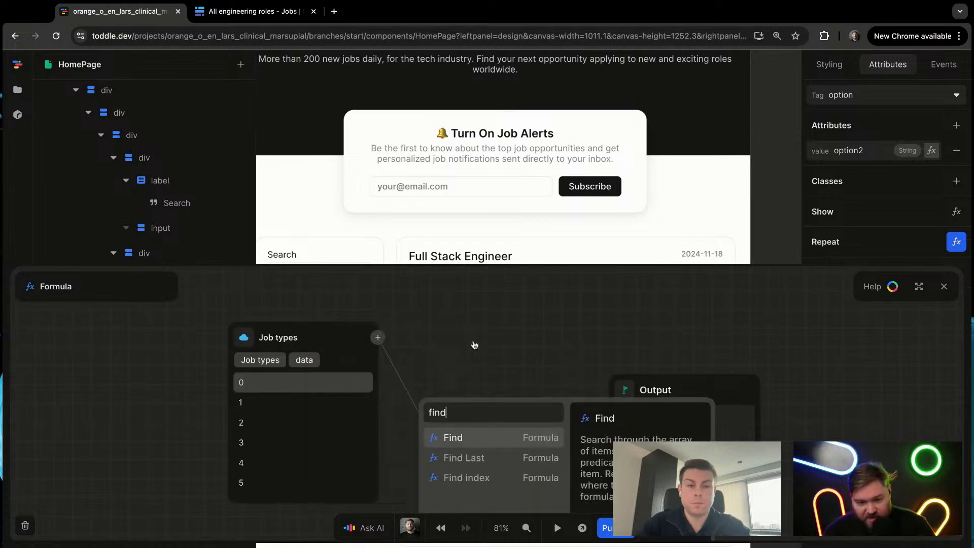
{"action": "key", "text": "Return"}
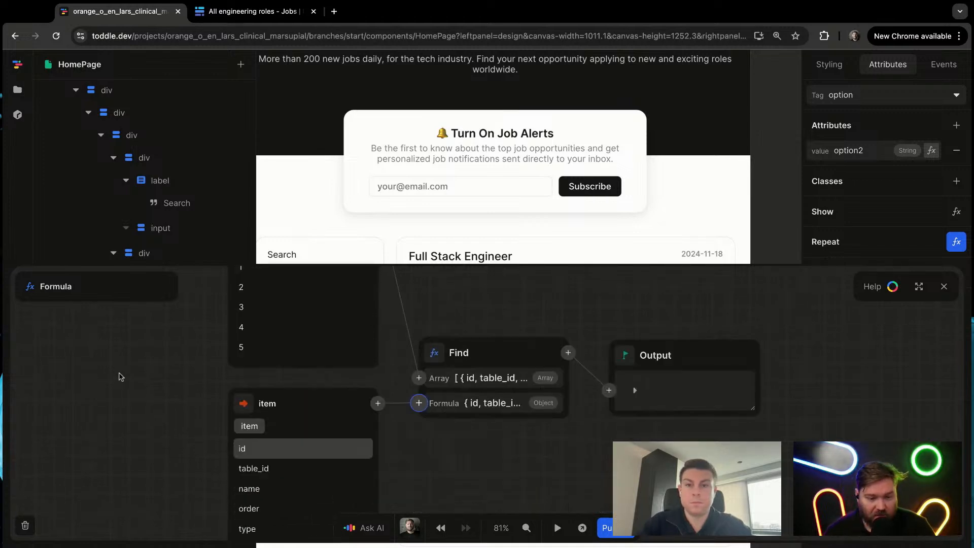
Step: Set the Find condition to item name Equals Type, and expand the output to inspect the found field's select_options
{"action": "left_click", "coordinate": [269, 528]}
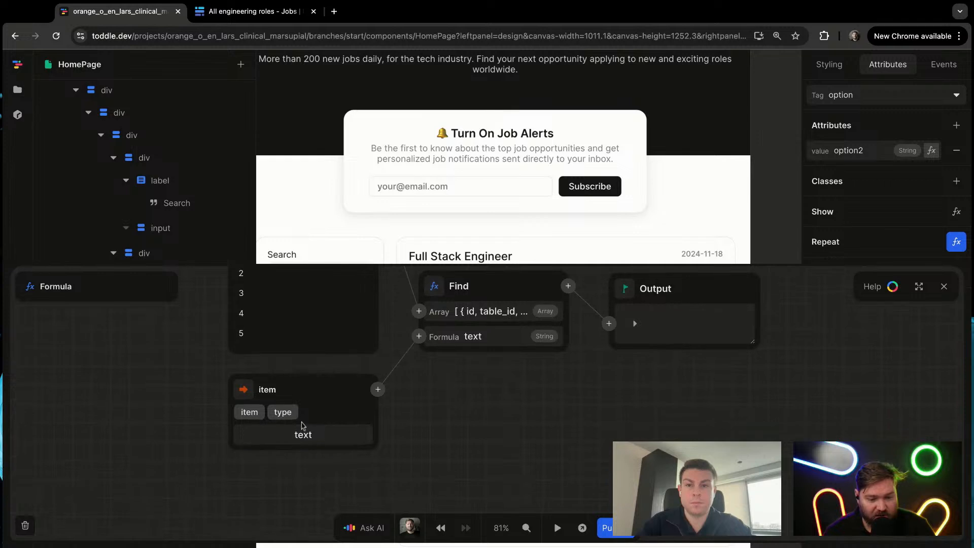
{"action": "left_click", "coordinate": [377, 389]}
{"action": "type", "text": "eq"}
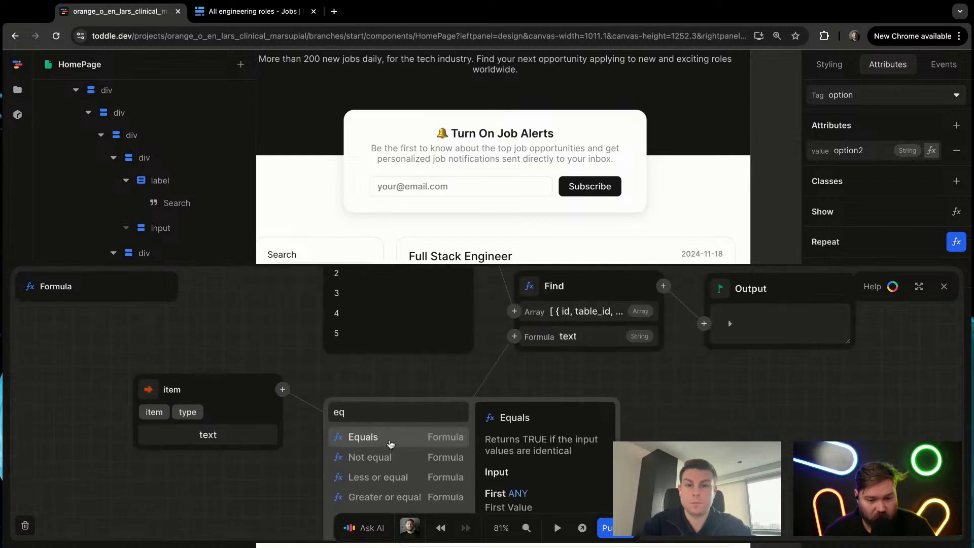
{"action": "left_click", "coordinate": [390, 444]}
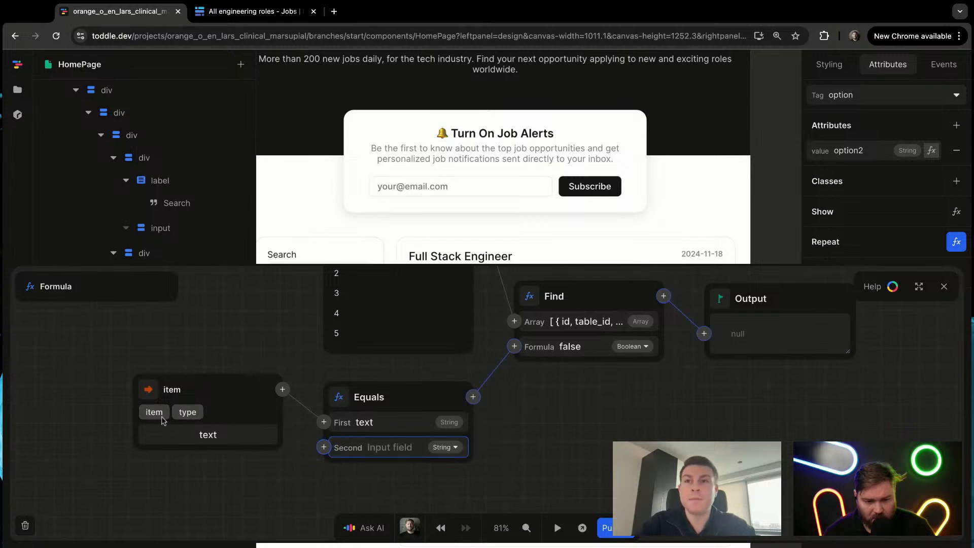
{"action": "left_click", "coordinate": [160, 418]}
{"action": "left_click", "coordinate": [167, 475]}
{"action": "left_click", "coordinate": [369, 447]}
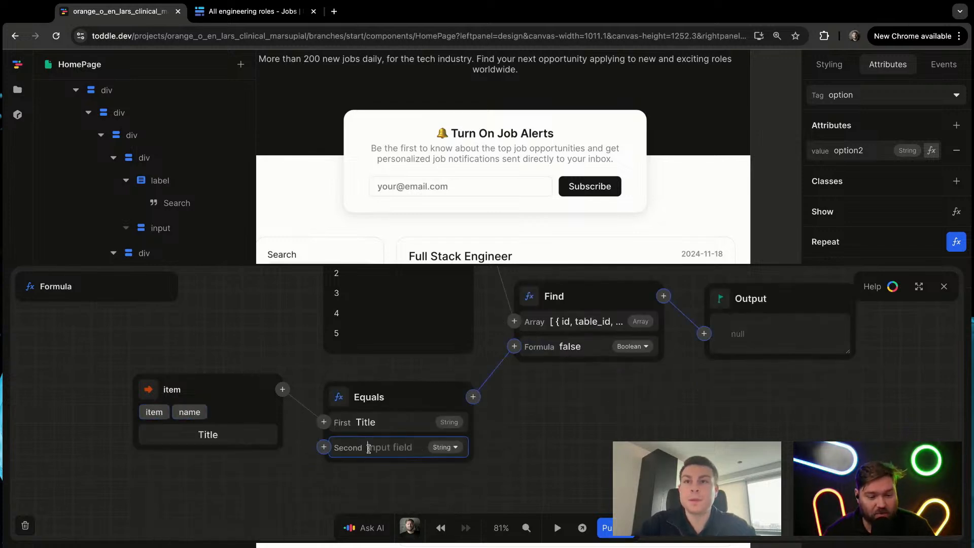
{"action": "type", "text": "Type"}
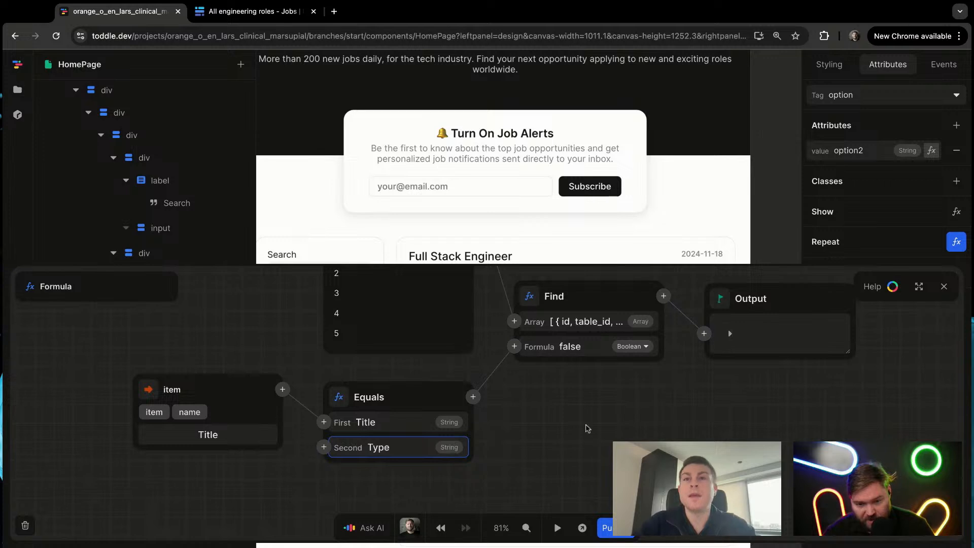
{"action": "left_click", "coordinate": [730, 333]}
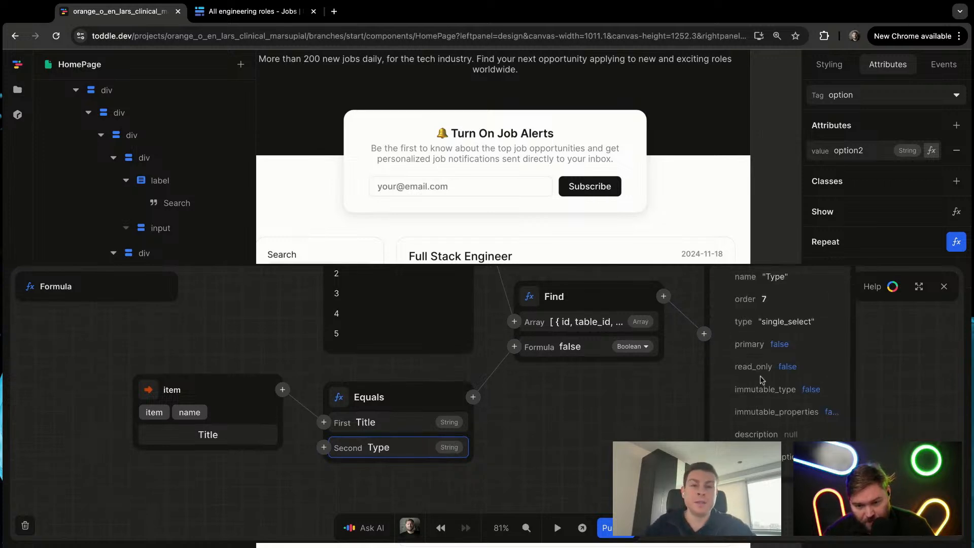
{"action": "scroll", "coordinate": [762, 379], "scroll_direction": "down", "scroll_amount": 2}
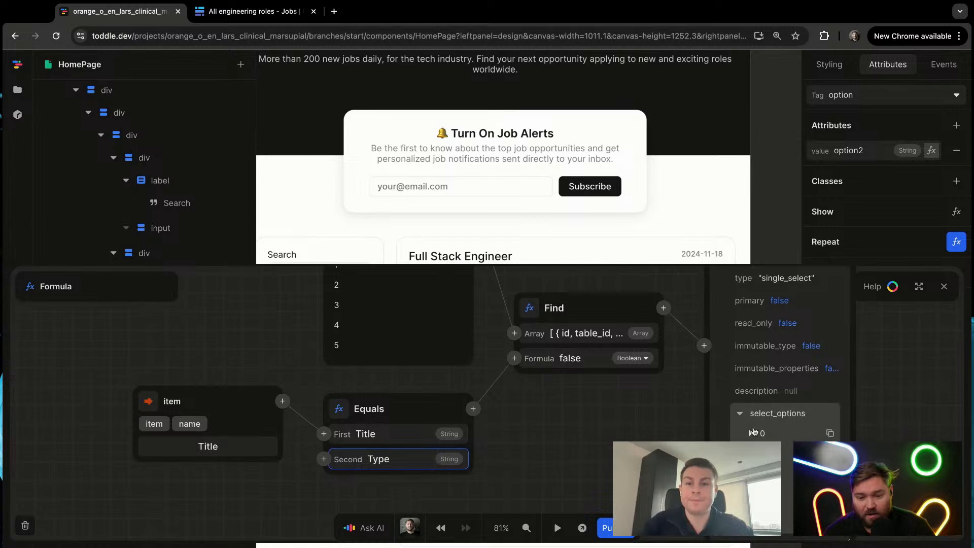
{"action": "left_click", "coordinate": [664, 308]}
{"action": "type", "text": "get"}
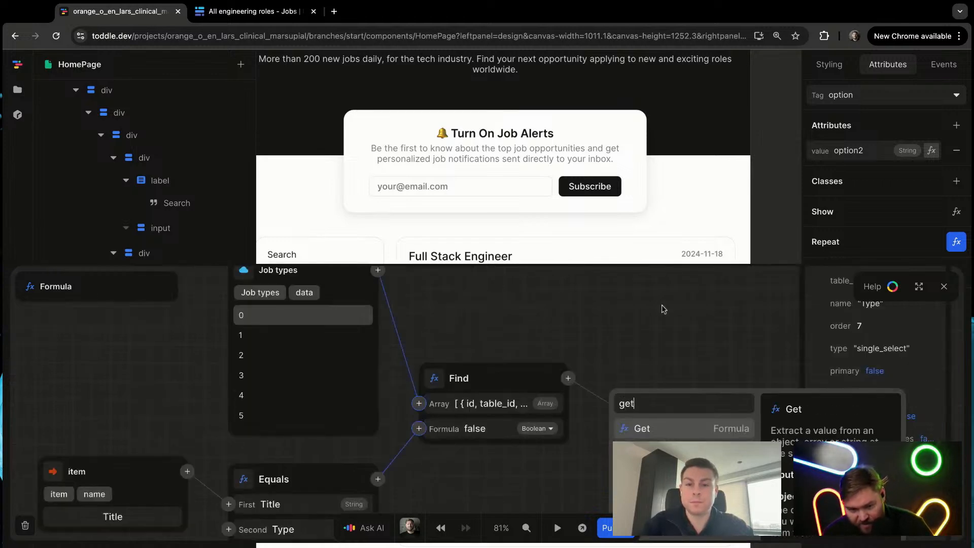
{"action": "key", "text": "Return"}
{"action": "left_click", "coordinate": [685, 374]}
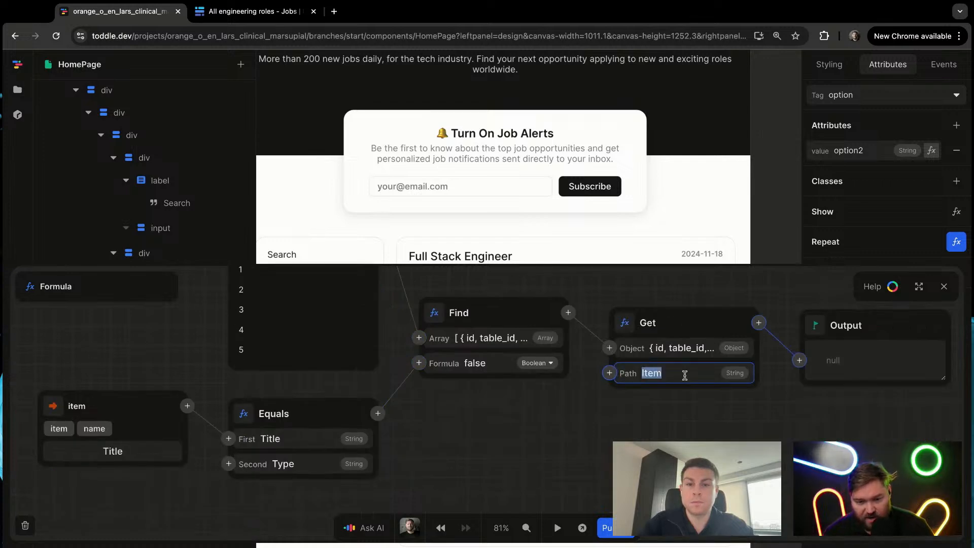
{"action": "type", "text": "selec"}
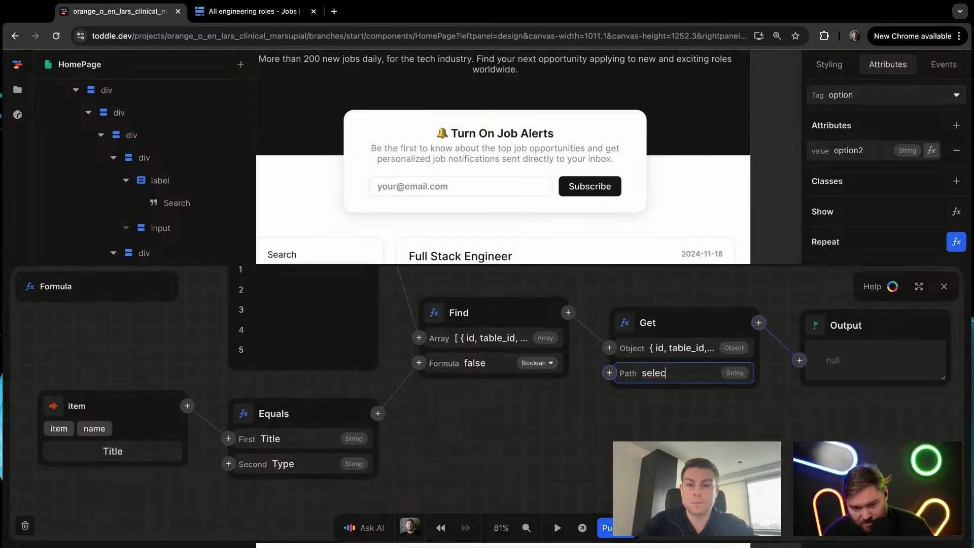
{"action": "type", "text": "ted_options"}
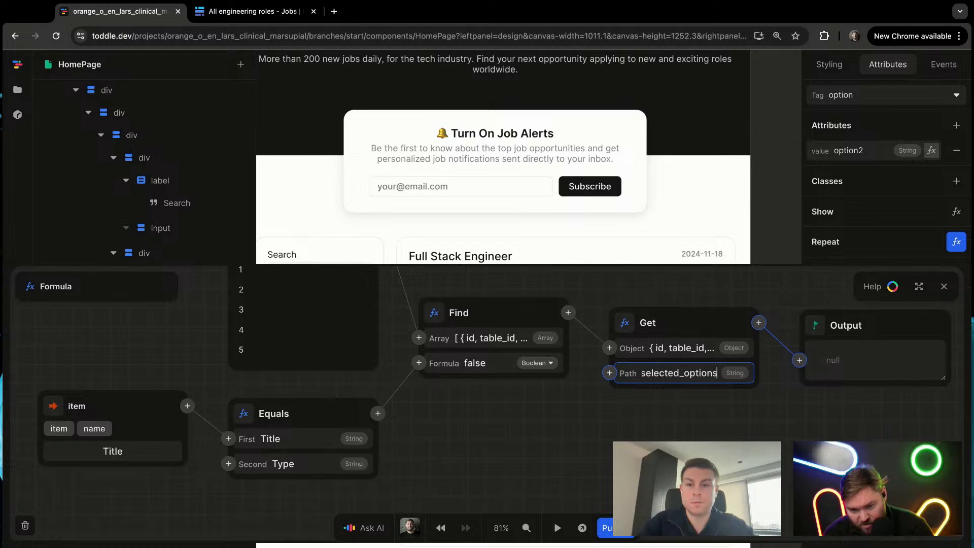
{"action": "key", "text": "Return"}
{"action": "double_click", "coordinate": [700, 375]}
{"action": "key", "text": "BackSpace"}
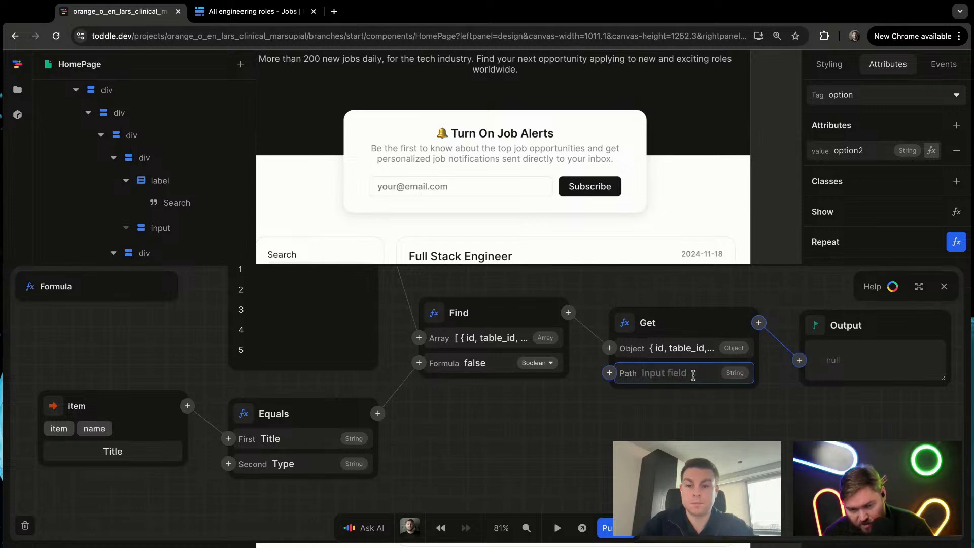
{"action": "left_click", "coordinate": [675, 328]}
{"action": "key", "text": "BackSpace"}
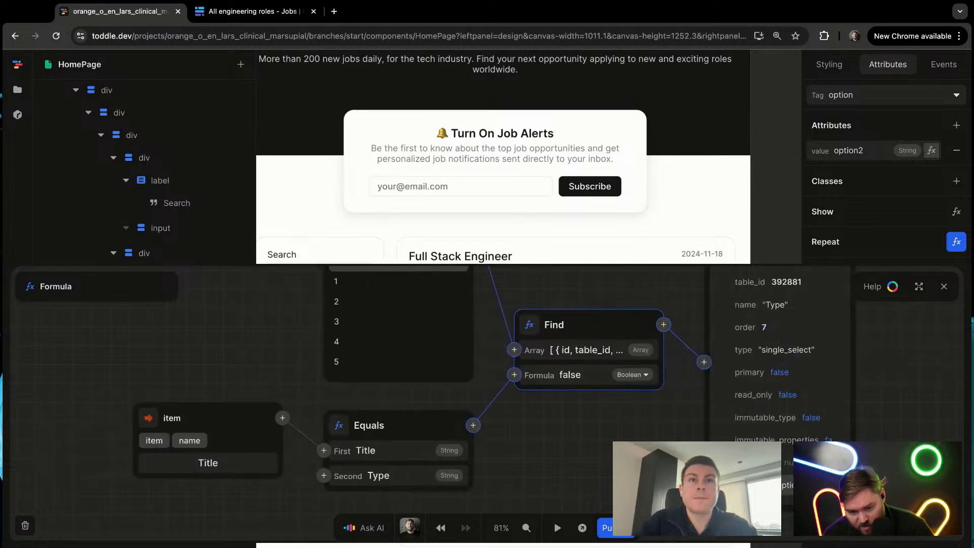
Step: Add a Get formula after Find with the path select_options
{"action": "left_click", "coordinate": [664, 325]}
{"action": "type", "text": "get"}
{"action": "key", "text": "Return"}
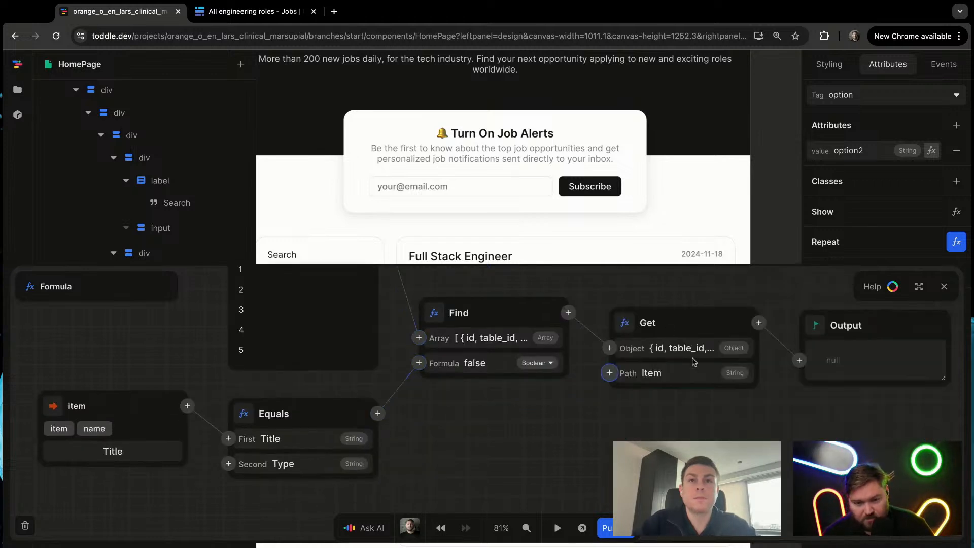
{"action": "left_click", "coordinate": [691, 373]}
{"action": "type", "text": "select_op"}
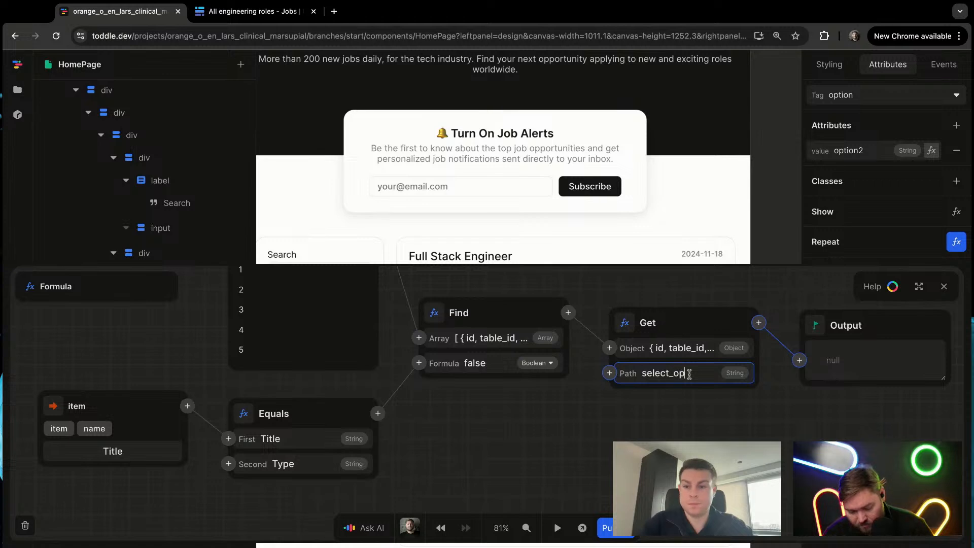
{"action": "type", "text": "tions"}
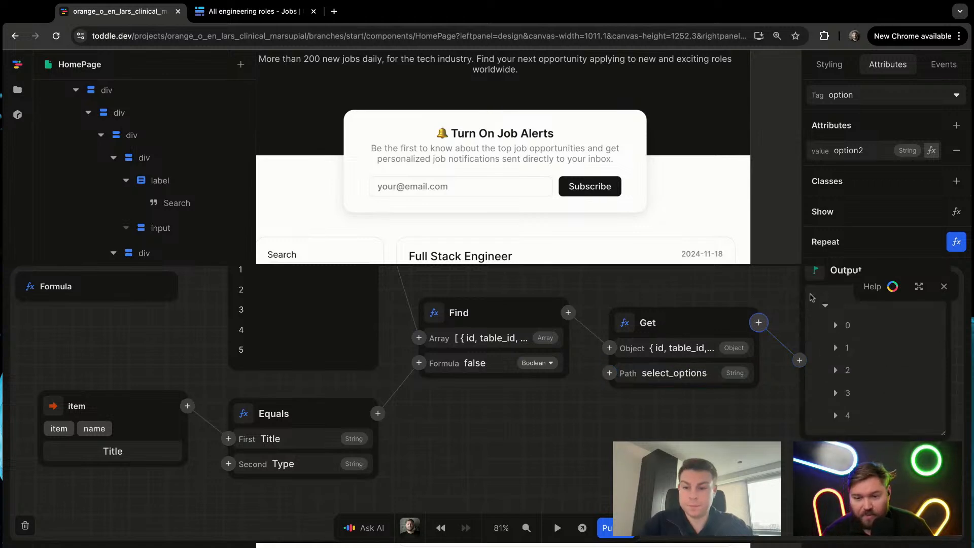
Step: Enlarge the formula editor, examine the node chain and an entry of the repeat formula's output, and close the editor
{"action": "left_click", "coordinate": [919, 286]}
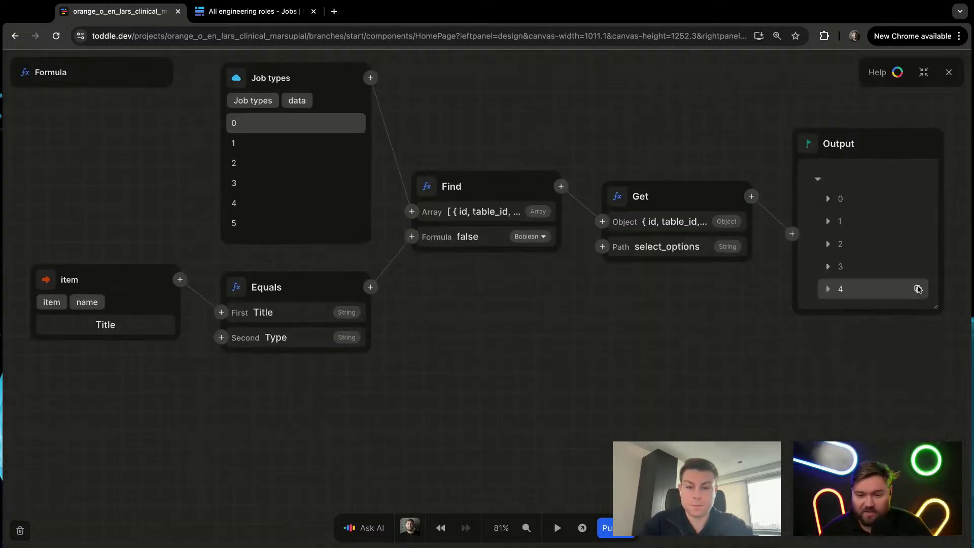
{"action": "scroll", "coordinate": [508, 323], "scroll_direction": "up", "scroll_amount": 1}
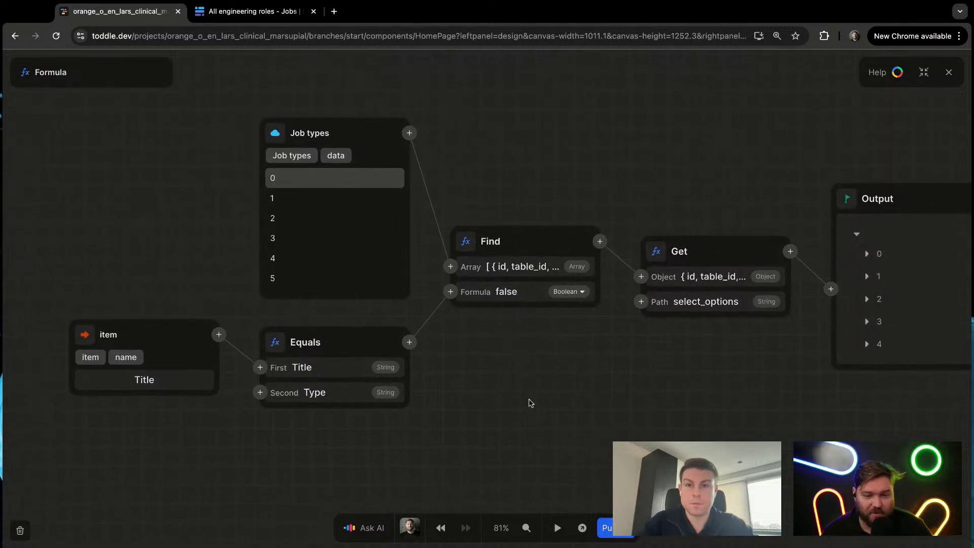
{"action": "scroll", "coordinate": [564, 408], "scroll_direction": "down", "scroll_amount": 2}
{"action": "scroll", "coordinate": [565, 408], "scroll_direction": "right", "scroll_amount": 2}
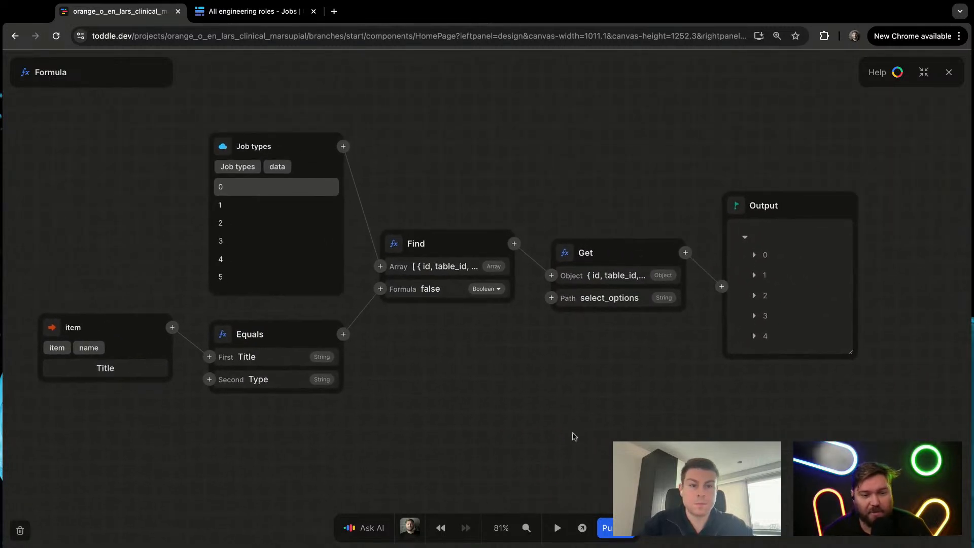
{"action": "scroll", "coordinate": [574, 436], "scroll_direction": "down", "scroll_amount": 1}
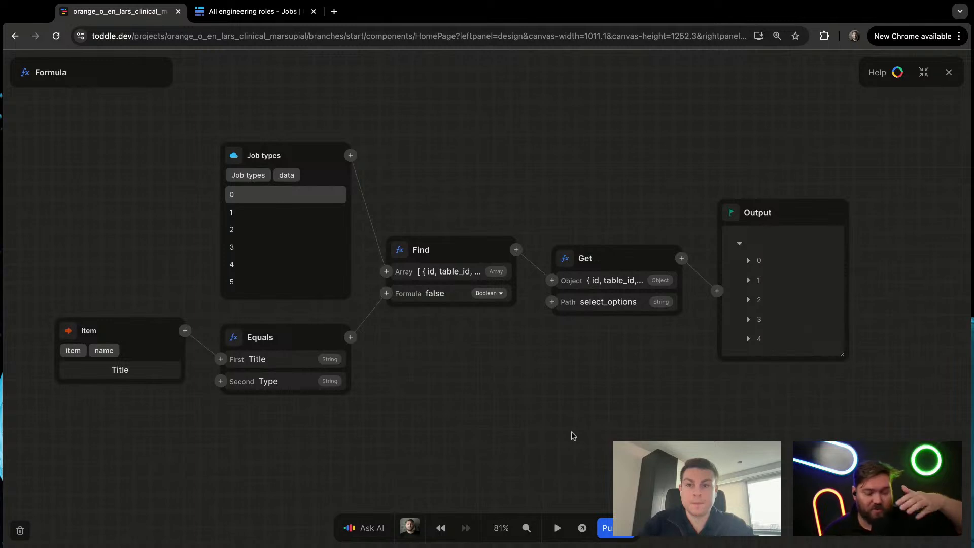
{"action": "left_click", "coordinate": [245, 199]}
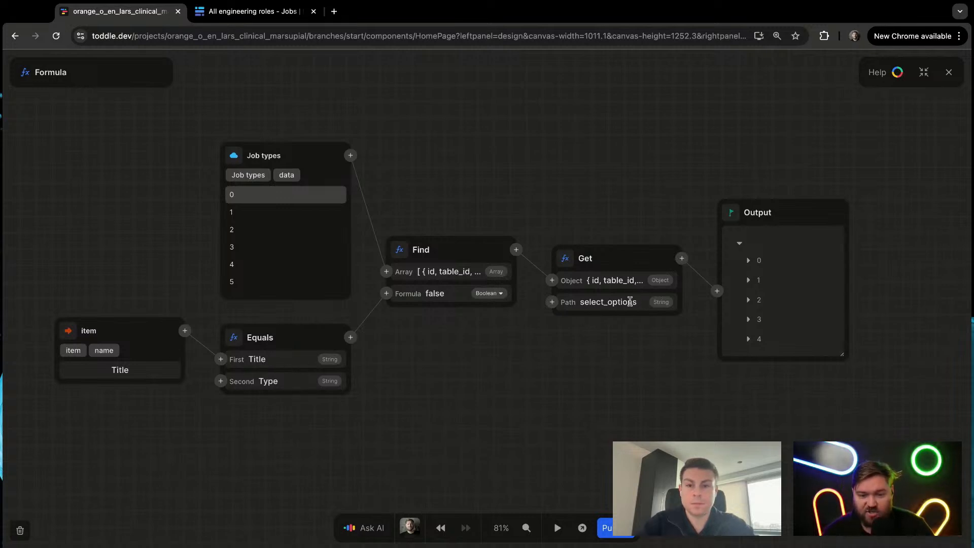
{"action": "left_click", "coordinate": [747, 281]}
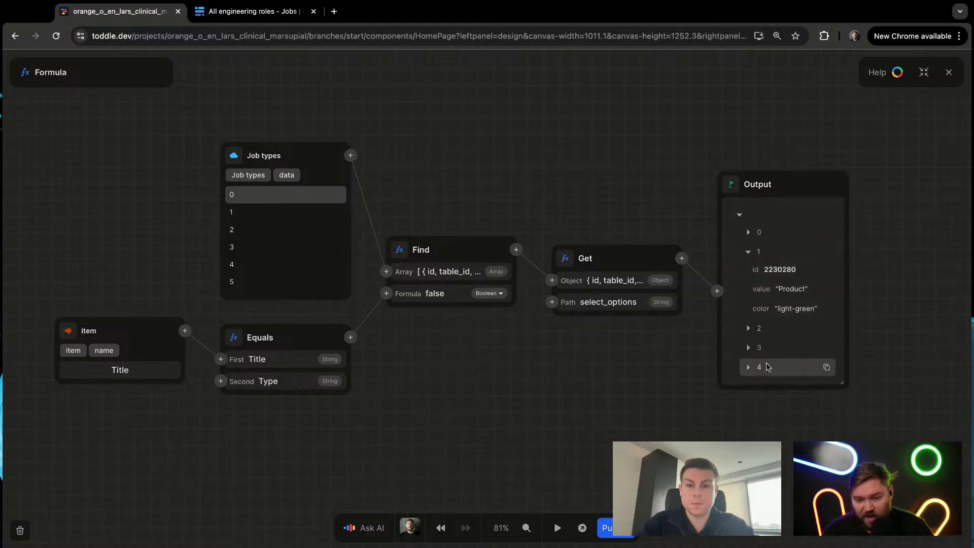
{"action": "left_click", "coordinate": [747, 249]}
{"action": "key", "text": "Escape"}
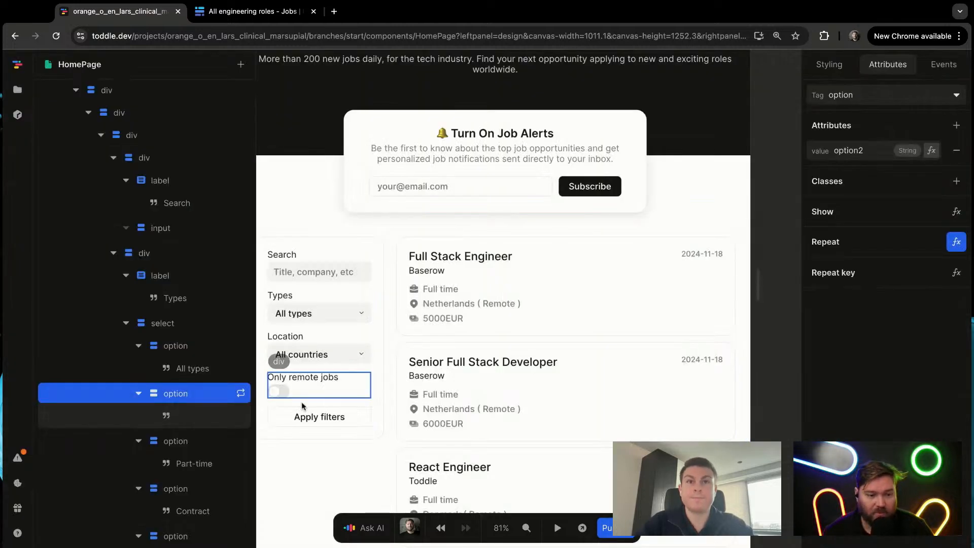
{"action": "left_click", "coordinate": [320, 313]}
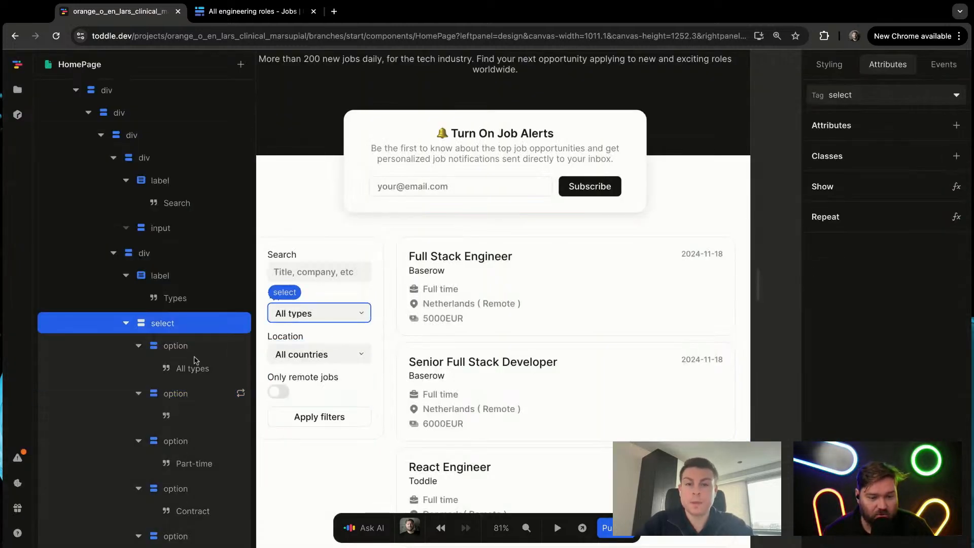
{"action": "left_click", "coordinate": [240, 394]}
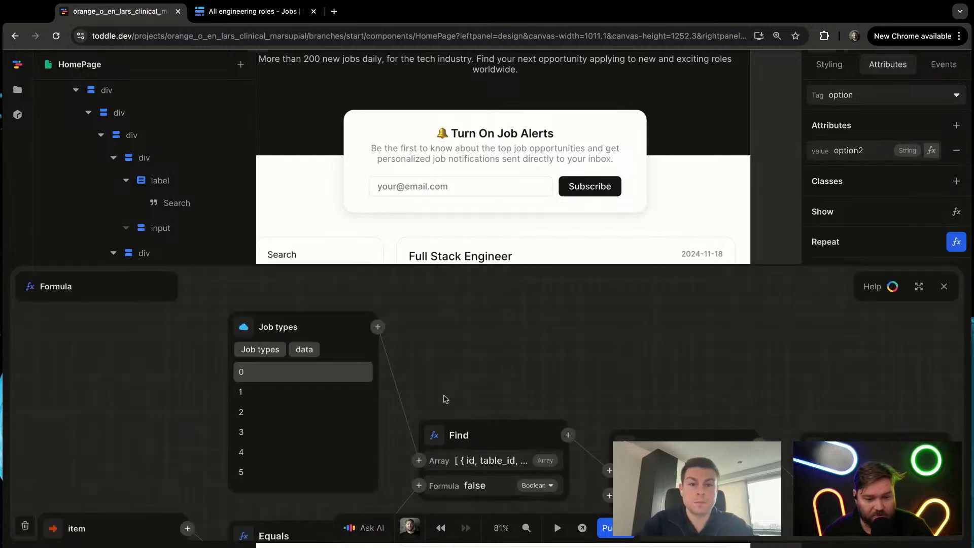
{"action": "key", "text": "Escape"}
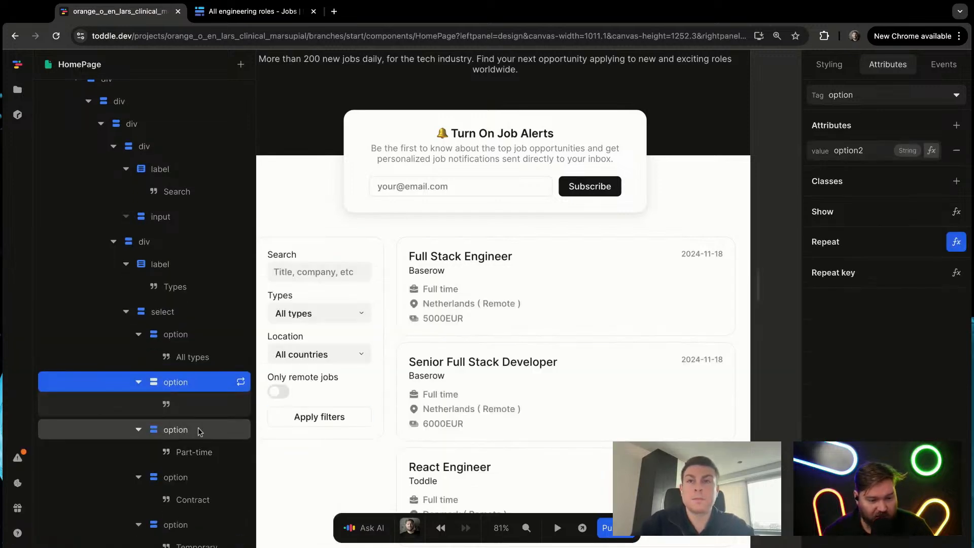
Step: Delete the static options after the repeated one in the Types select: Part-time, Contract, Temporary, Volunteer and Internship
{"action": "left_click", "coordinate": [198, 428]}
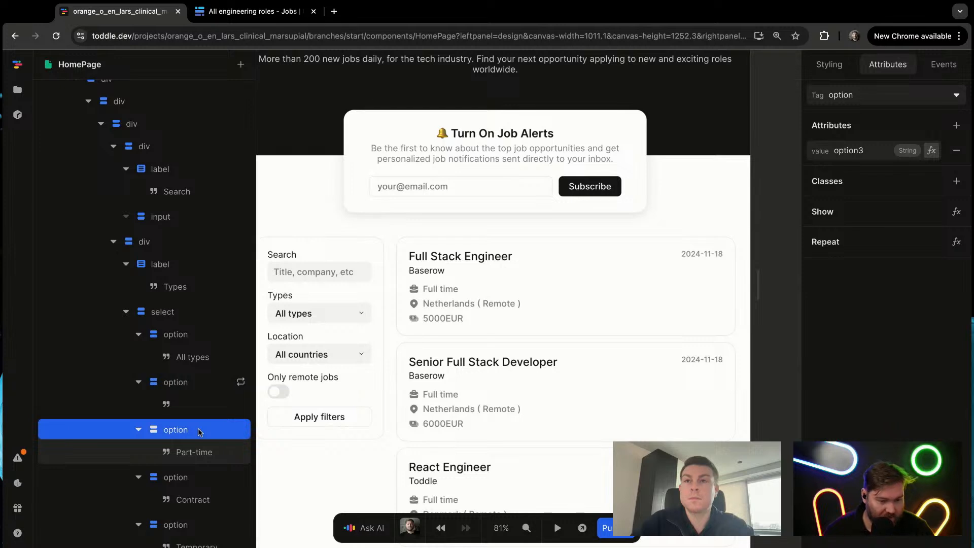
{"action": "key", "text": "Delete"}
{"action": "left_click", "coordinate": [192, 435]}
{"action": "key", "text": "Delete"}
{"action": "left_click", "coordinate": [190, 437]}
{"action": "key", "text": "Delete"}
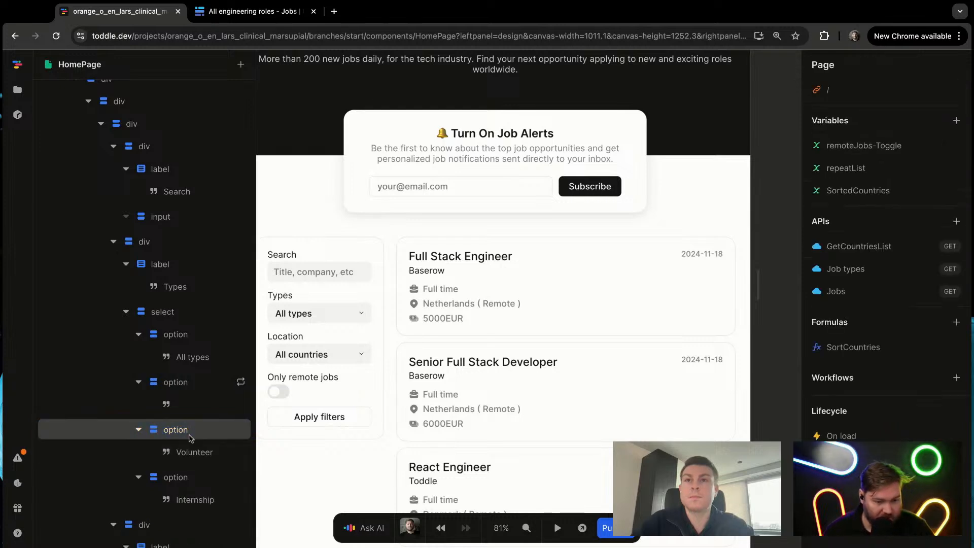
{"action": "left_click", "coordinate": [190, 436]}
{"action": "key", "text": "Delete"}
{"action": "left_click", "coordinate": [190, 436]}
{"action": "key", "text": "Delete"}
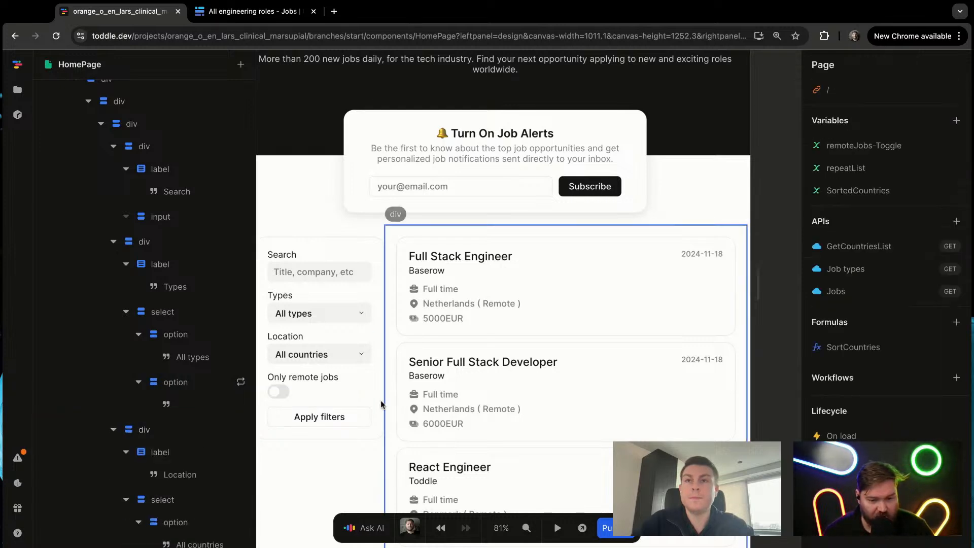
Step: Examine the text elements of the Location select's options, including the text of its repeated country option
{"action": "scroll", "coordinate": [193, 481], "scroll_direction": "down", "scroll_amount": 1}
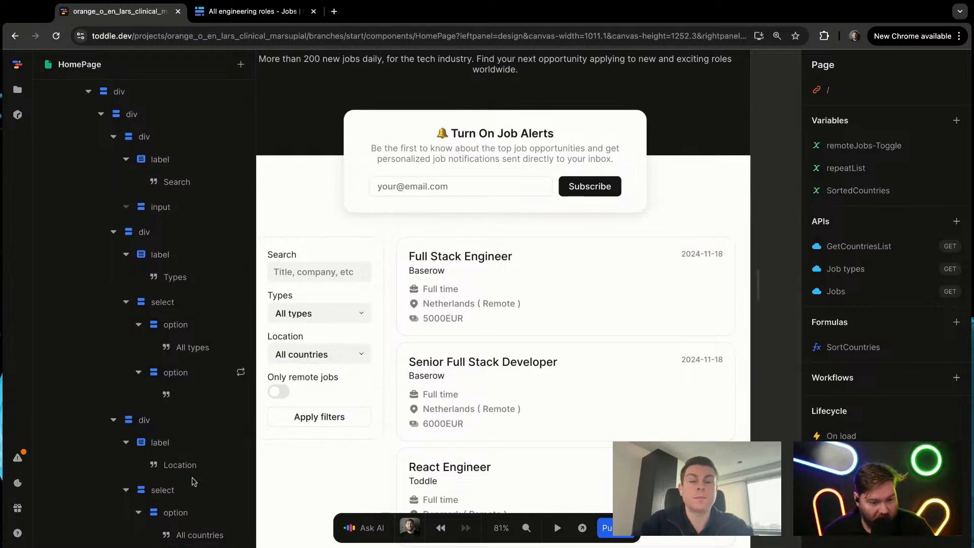
{"action": "scroll", "coordinate": [193, 481], "scroll_direction": "down", "scroll_amount": 2}
{"action": "left_click", "coordinate": [206, 505]}
{"action": "scroll", "coordinate": [207, 507], "scroll_direction": "down", "scroll_amount": 2}
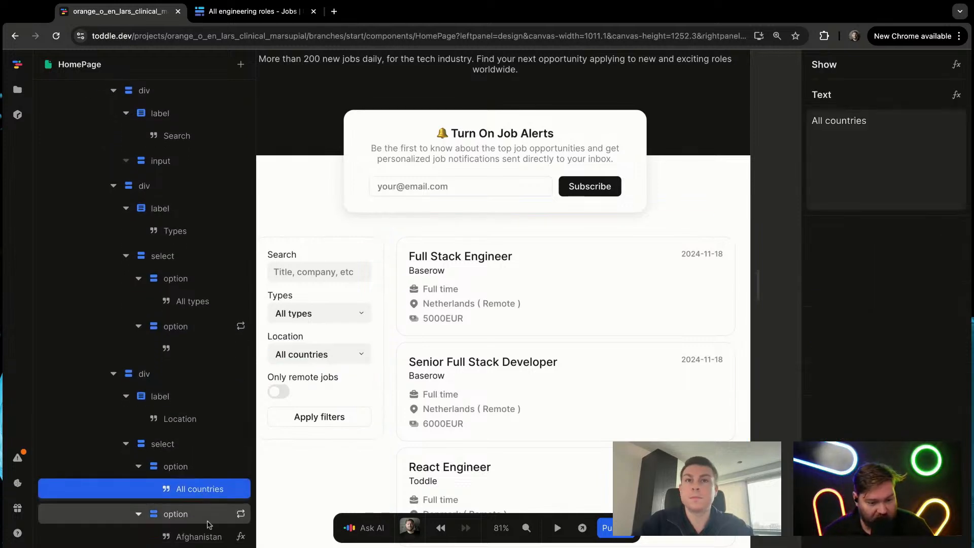
{"action": "left_click", "coordinate": [206, 536]}
{"action": "scroll", "coordinate": [207, 522], "scroll_direction": "down", "scroll_amount": 5}
{"action": "scroll", "coordinate": [206, 522], "scroll_direction": "up", "scroll_amount": 5}
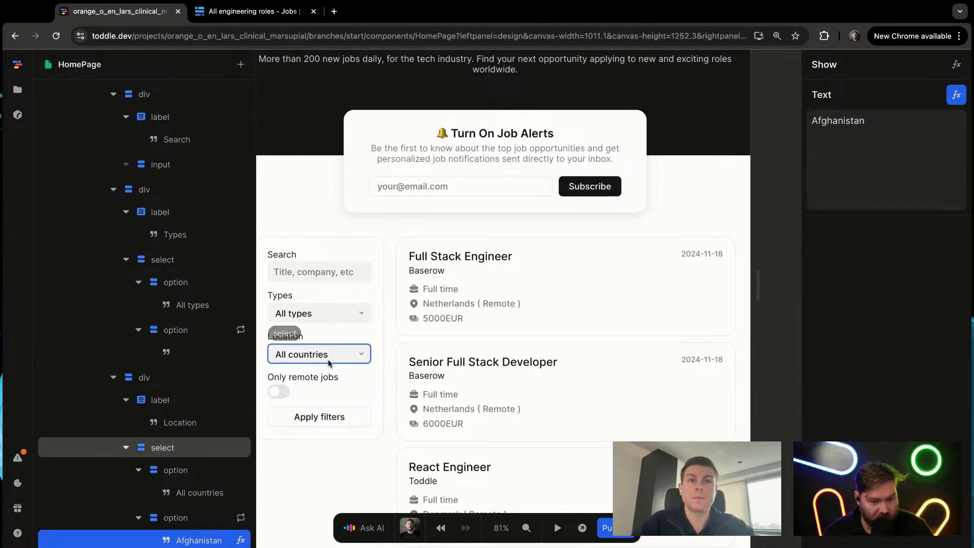
Step: Bind the text inside the Types select's repeated option to the repeat Item's value with a formula
{"action": "left_click", "coordinate": [321, 304]}
{"action": "left_click", "coordinate": [236, 355]}
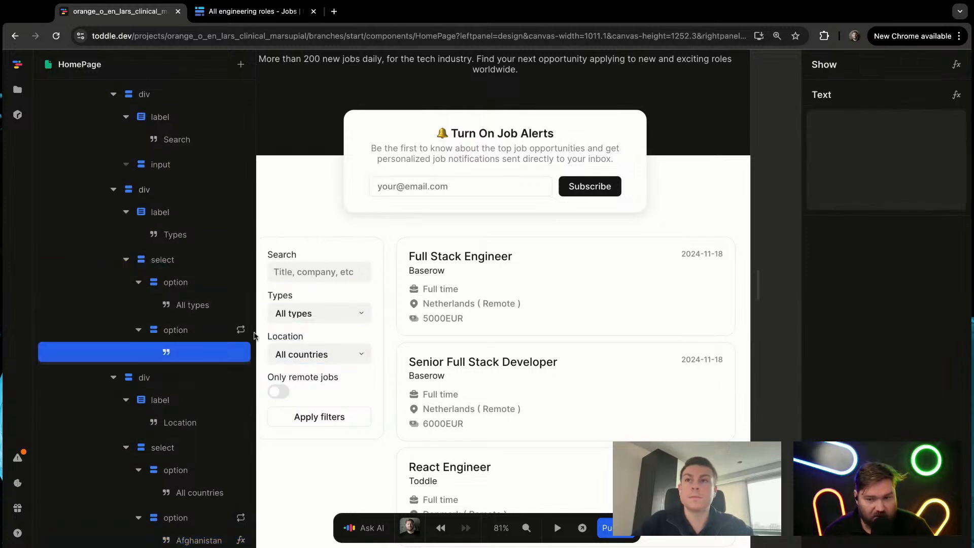
{"action": "left_click", "coordinate": [912, 124]}
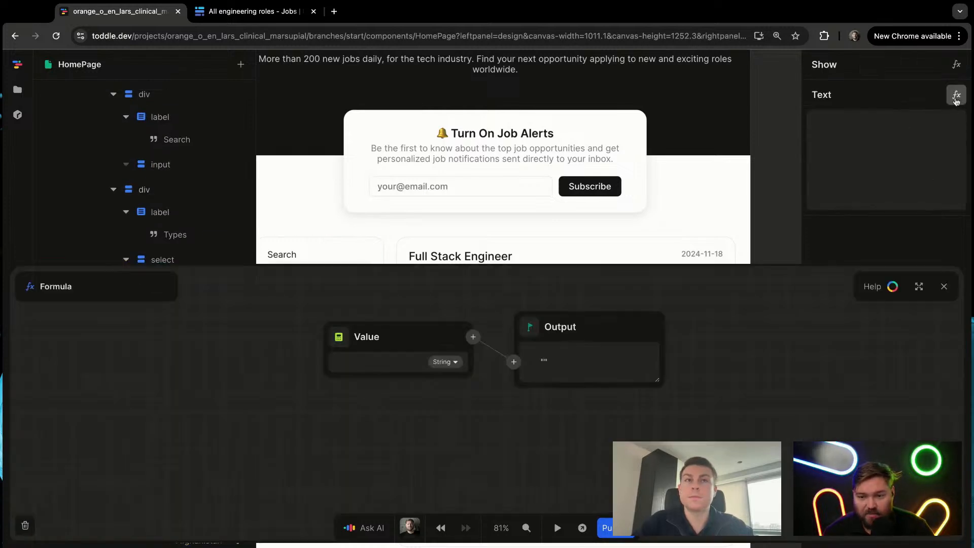
{"action": "left_click", "coordinate": [350, 332]}
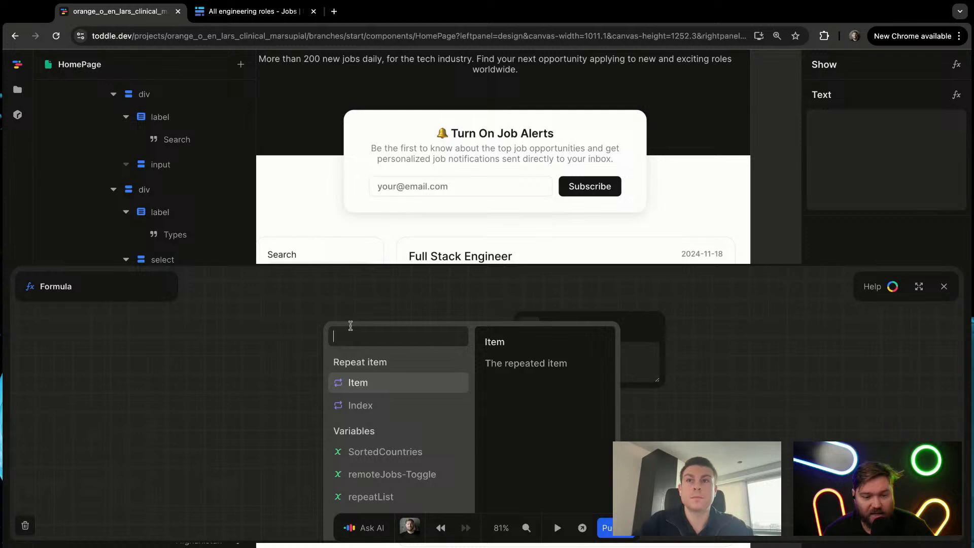
{"action": "left_click", "coordinate": [380, 386]}
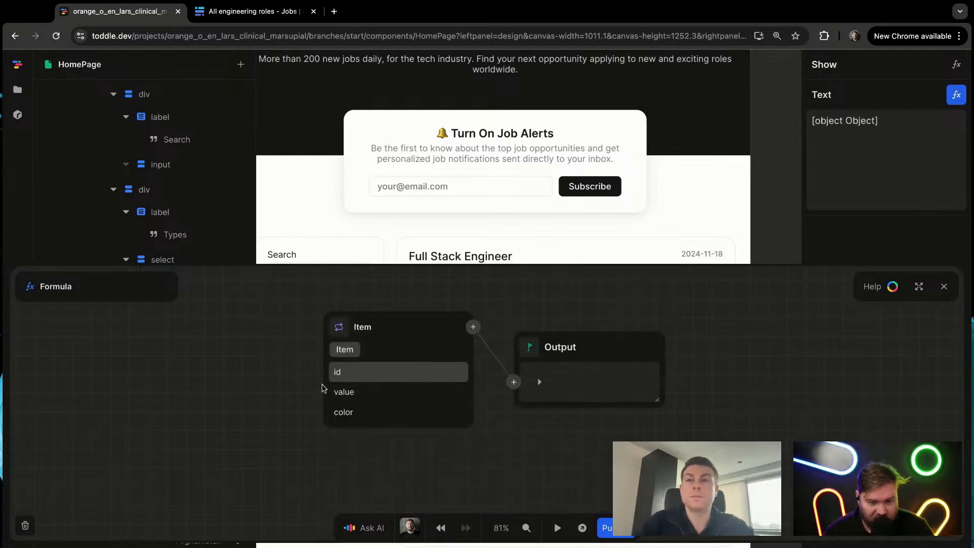
{"action": "left_click", "coordinate": [378, 392]}
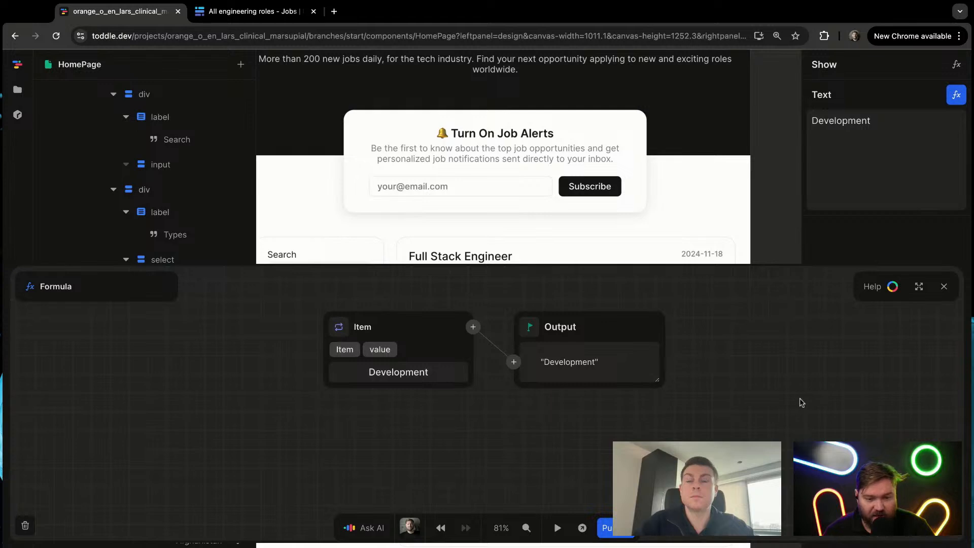
{"action": "key", "text": "Escape"}
Step: Bind the value attribute of the repeated Types option to the repeat Item's id
{"action": "left_click", "coordinate": [206, 329]}
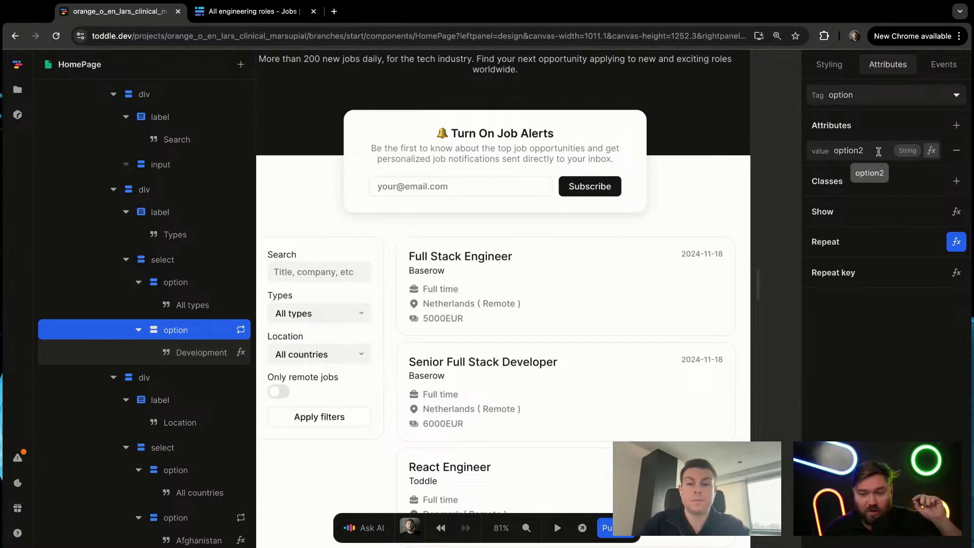
{"action": "left_click", "coordinate": [932, 150]}
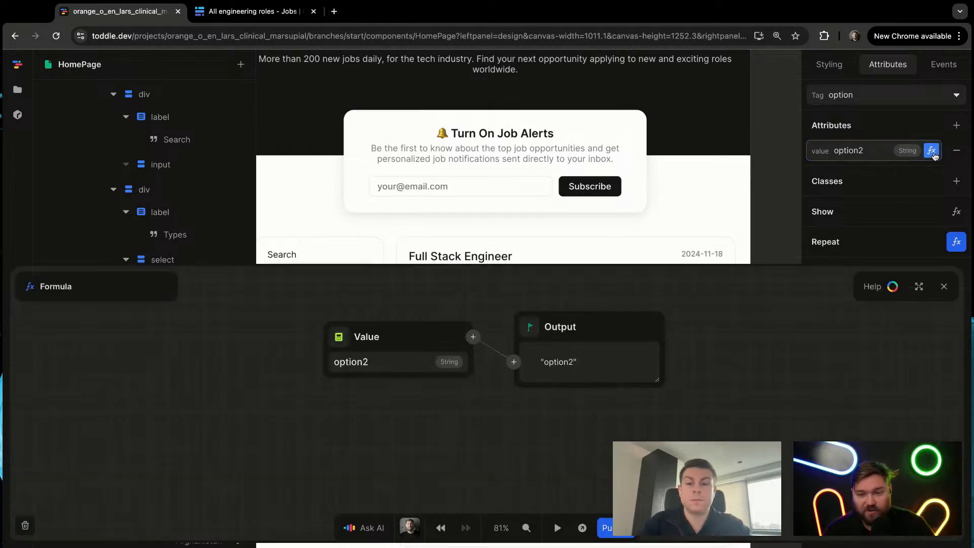
{"action": "left_click", "coordinate": [335, 336]}
{"action": "left_click", "coordinate": [350, 382]}
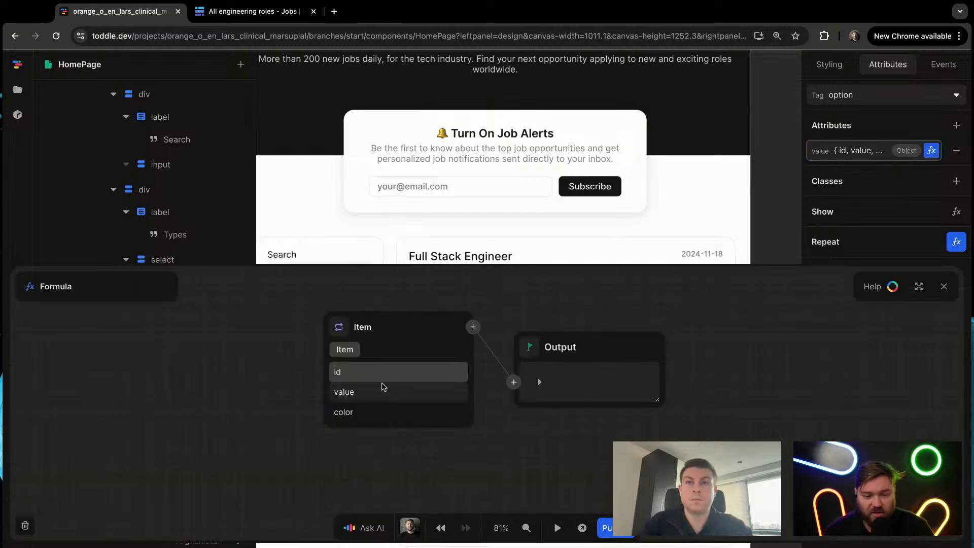
{"action": "left_click", "coordinate": [381, 374]}
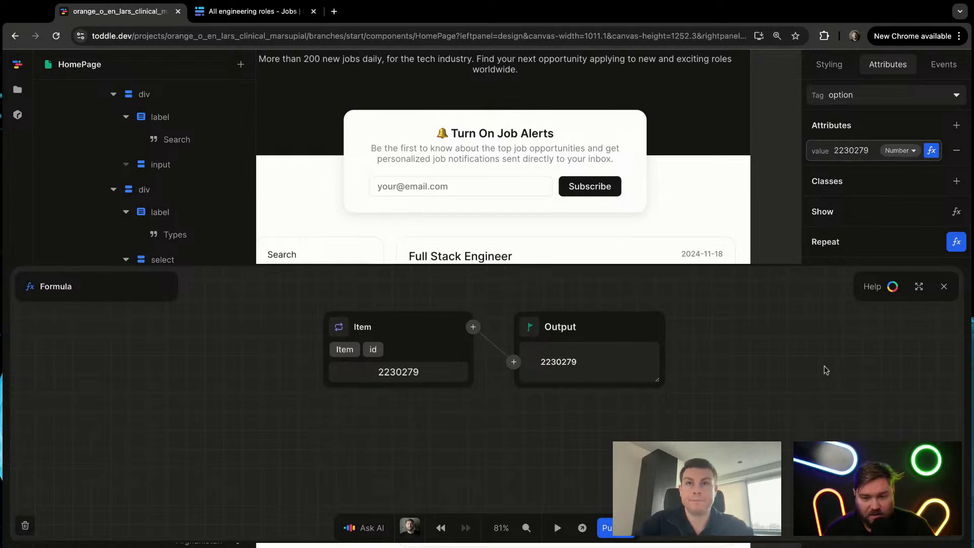
{"action": "key", "text": "Escape"}
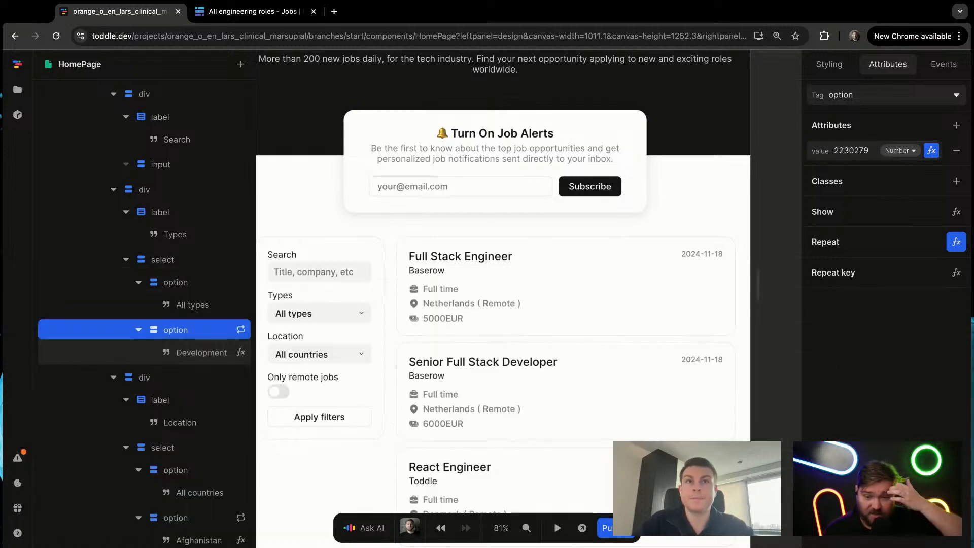
Step: Preview the page to check the options in the Types filter, and return to editing with nothing selected
{"action": "mouse_move", "coordinate": [767, 360]}
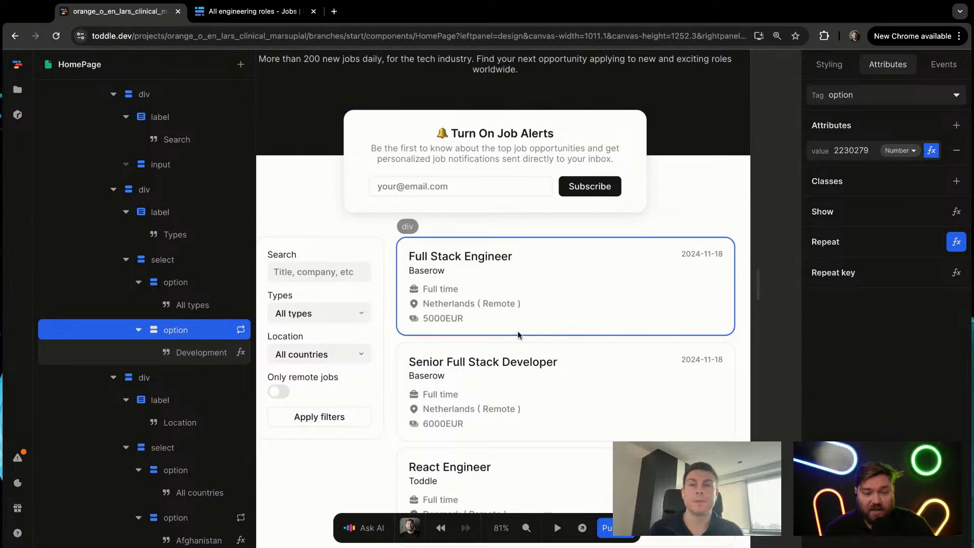
{"action": "scroll", "coordinate": [494, 328], "scroll_direction": "down", "scroll_amount": 2}
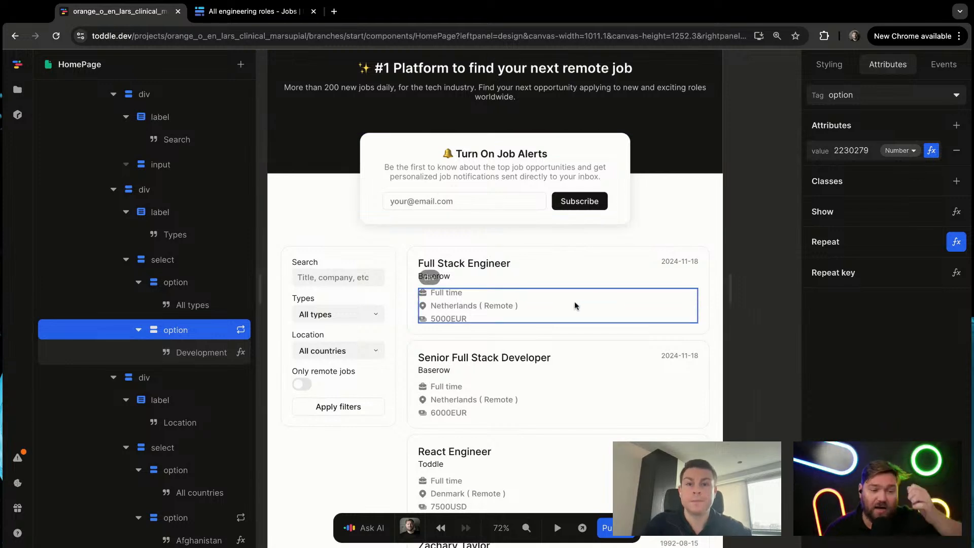
{"action": "key", "text": "p"}
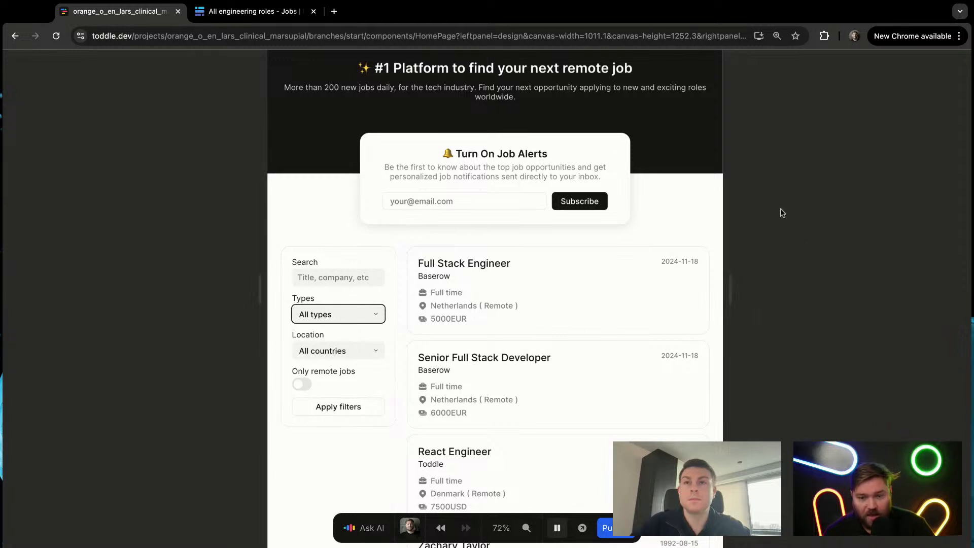
{"action": "key", "text": "p"}
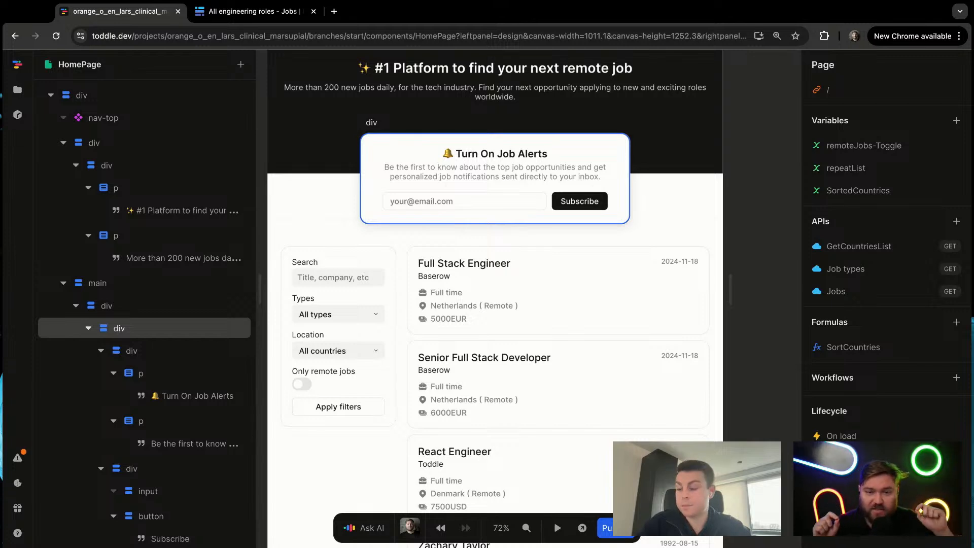
{"action": "key", "text": "Escape"}
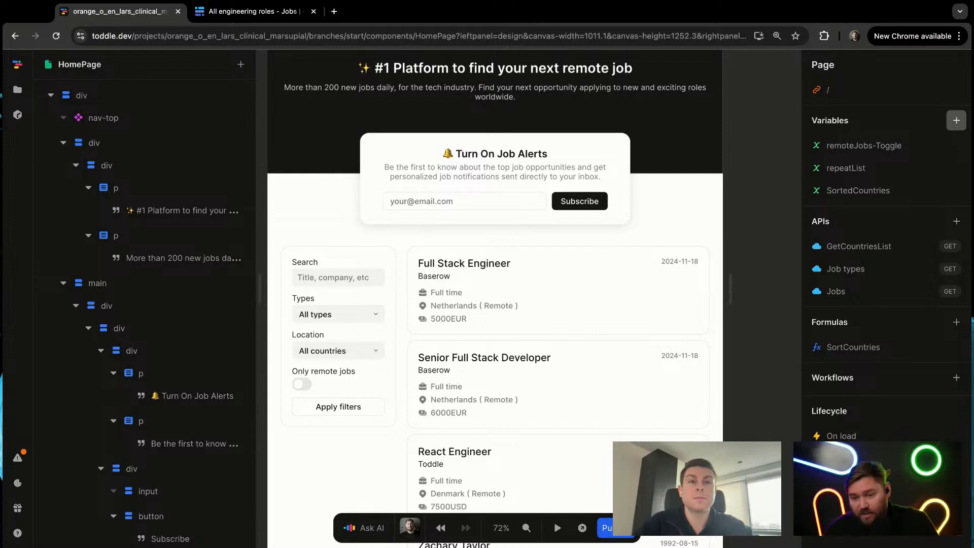
Step: Add a page variable named type_filter
{"action": "left_click", "coordinate": [956, 121]}
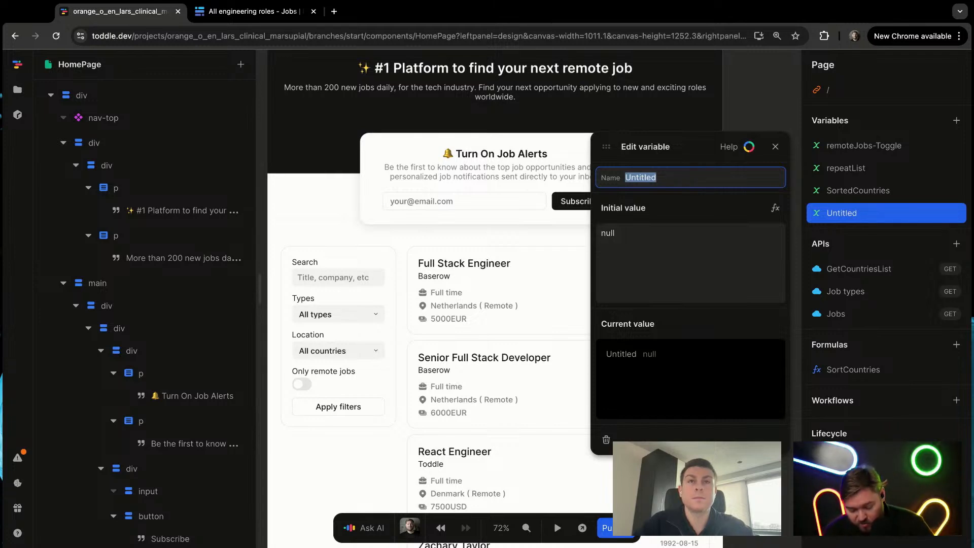
{"action": "type", "text": "type_filter"}
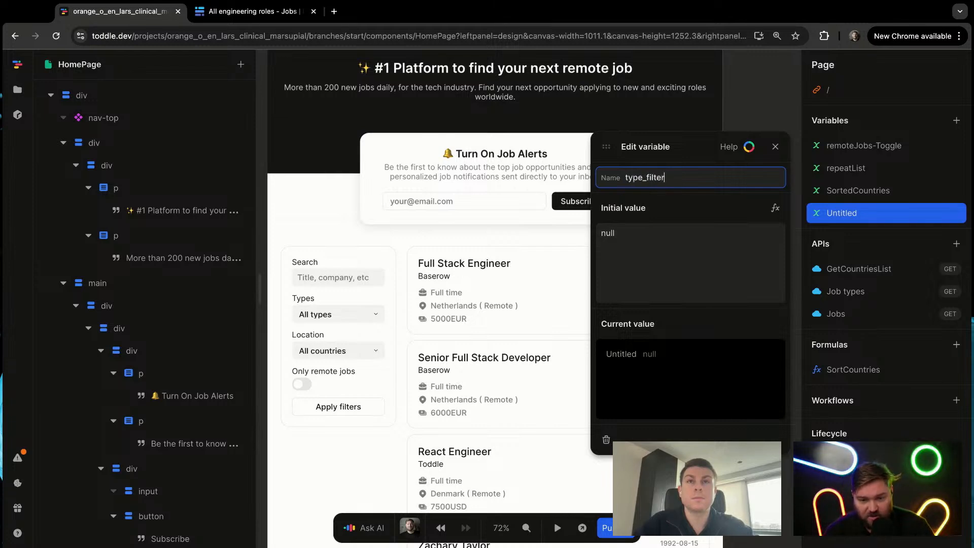
{"action": "key", "text": "Return"}
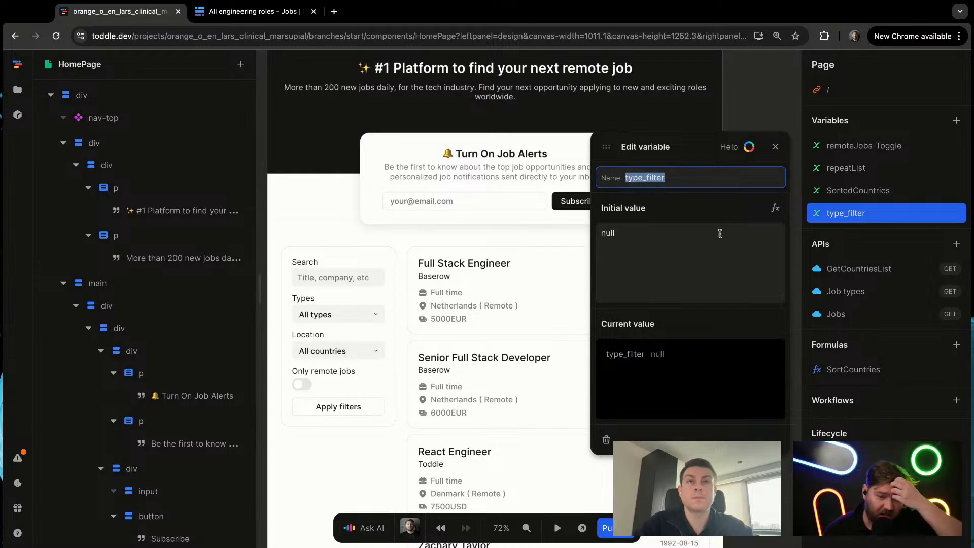
{"action": "left_click", "coordinate": [310, 463]}
Step: Add a change event to the Types select with an action that sets the type_filter variable
{"action": "left_click", "coordinate": [347, 318]}
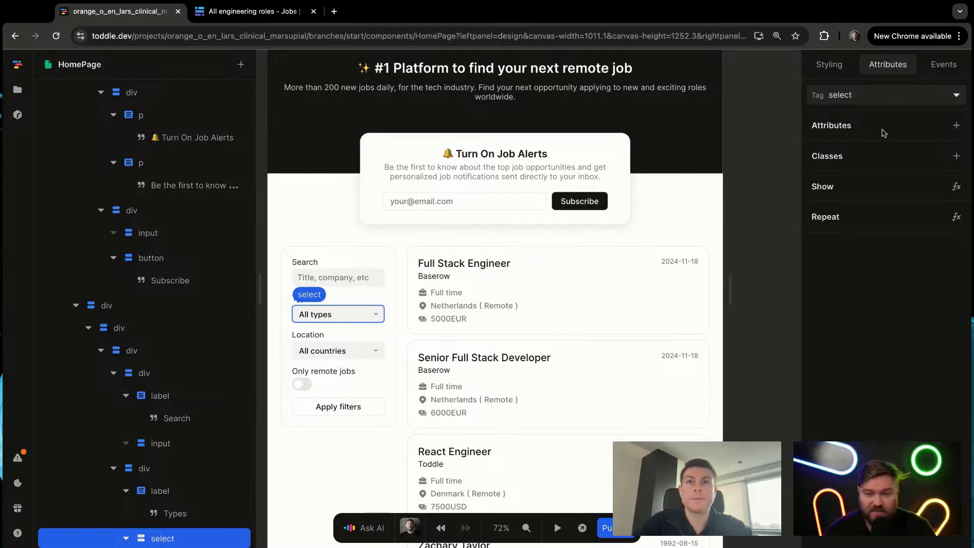
{"action": "left_click", "coordinate": [937, 70]}
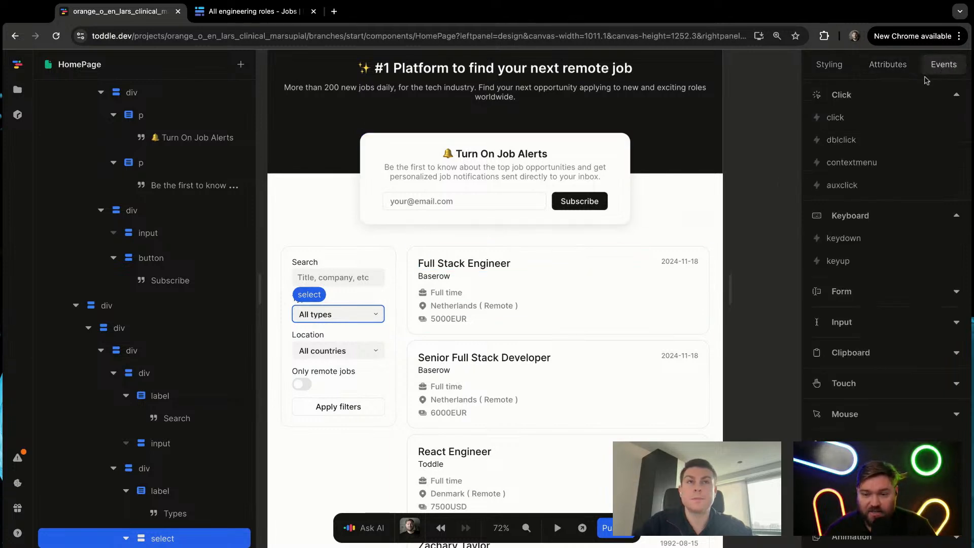
{"action": "left_click", "coordinate": [848, 353]}
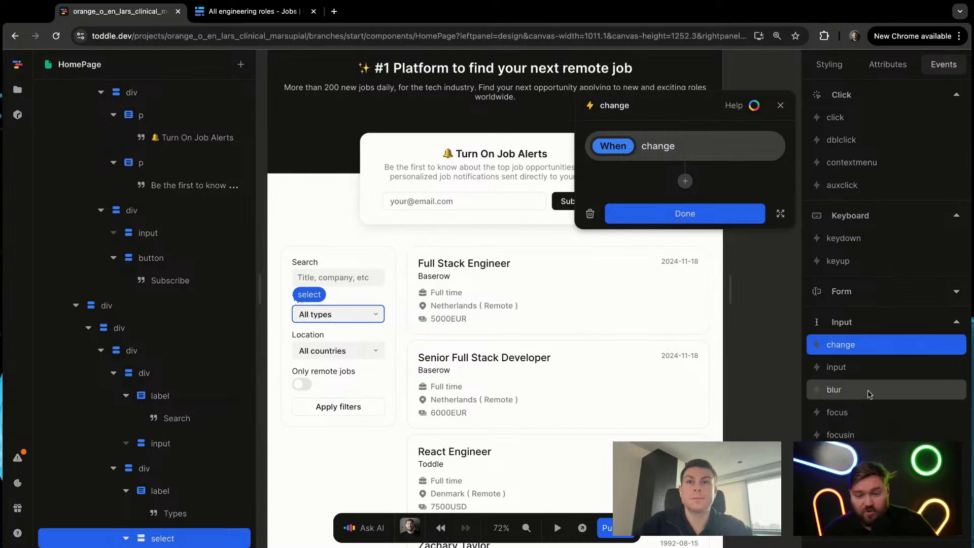
{"action": "left_click", "coordinate": [685, 181]}
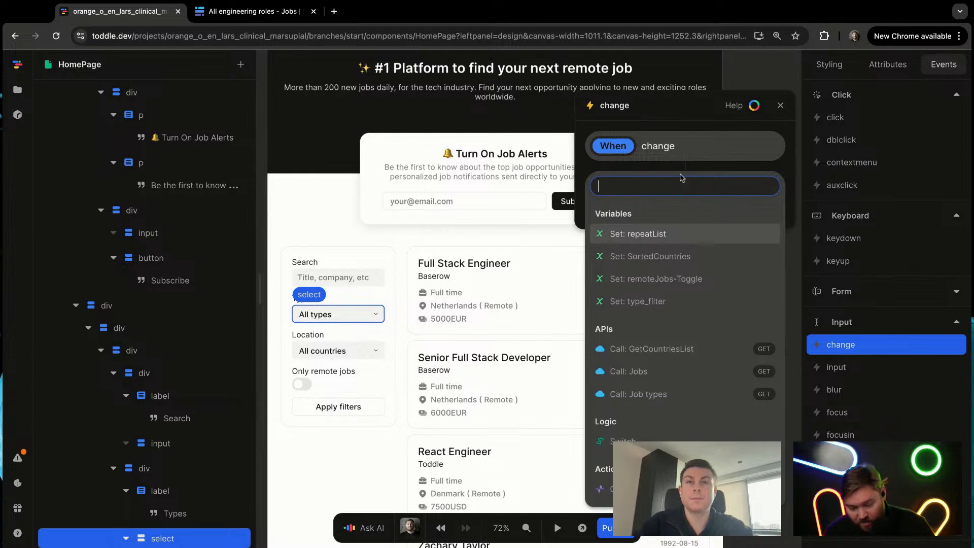
{"action": "key", "text": "Down"}
{"action": "key", "text": "Down"}
{"action": "key", "text": "Down"}
{"action": "key", "text": "Return"}
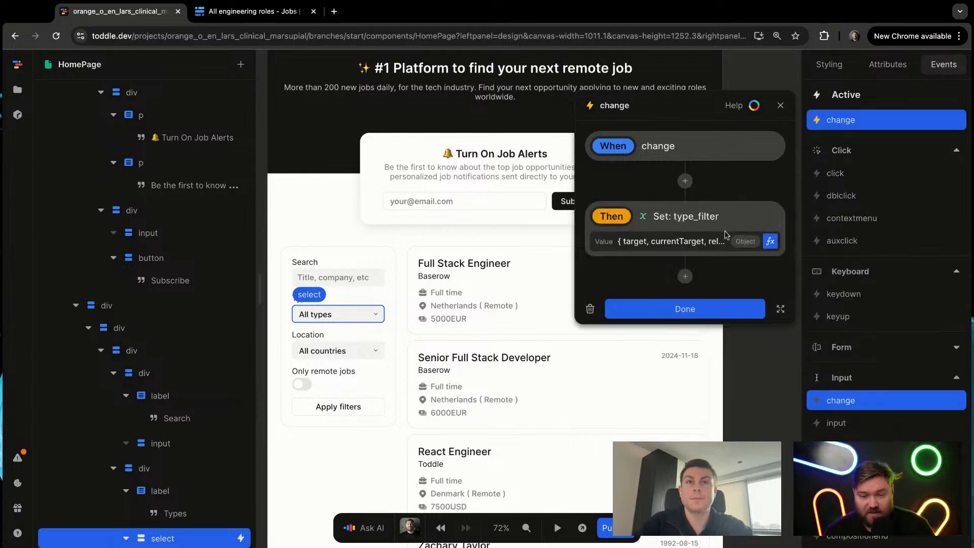
Step: Set the type_filter action's value to the Event's target value, and close the formula editor
{"action": "left_click", "coordinate": [770, 242]}
{"action": "left_click", "coordinate": [345, 370]}
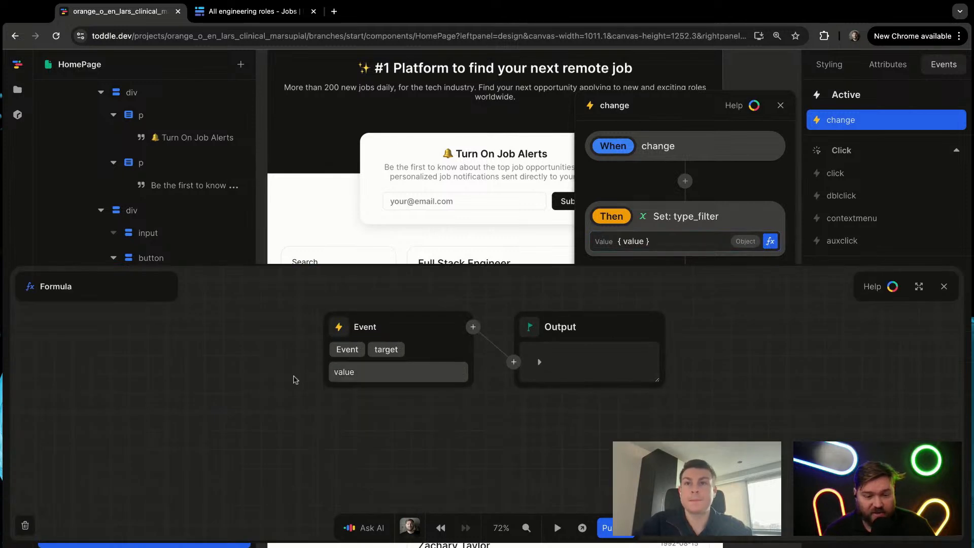
{"action": "left_click", "coordinate": [355, 373]}
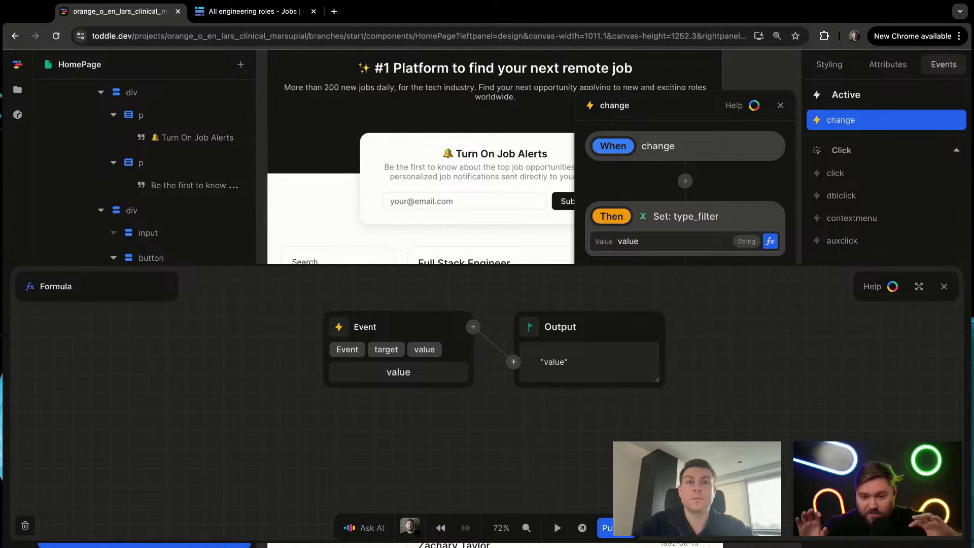
{"action": "left_click", "coordinate": [944, 286]}
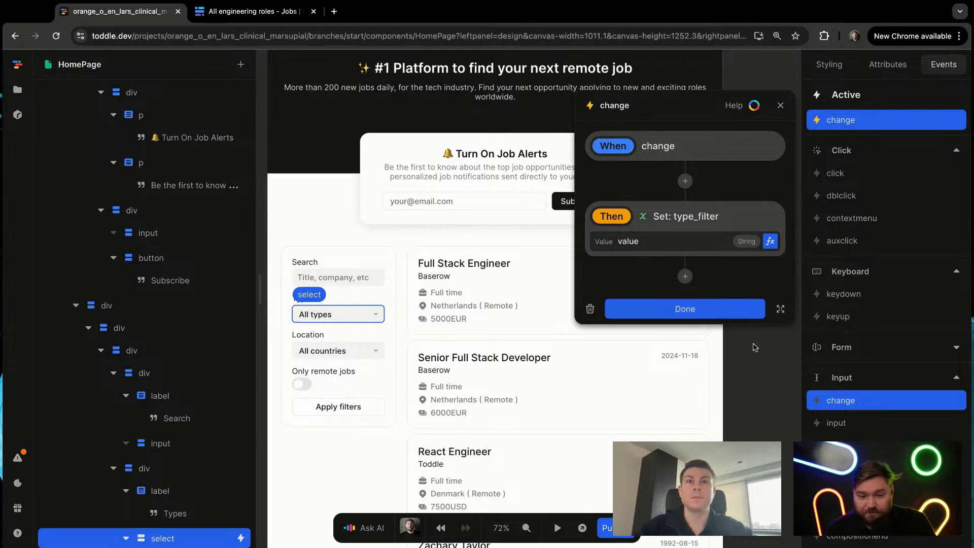
Step: Close the change event, choose Development in the previewed Types filter, and check the type_filter variable's current value
{"action": "left_click", "coordinate": [705, 309]}
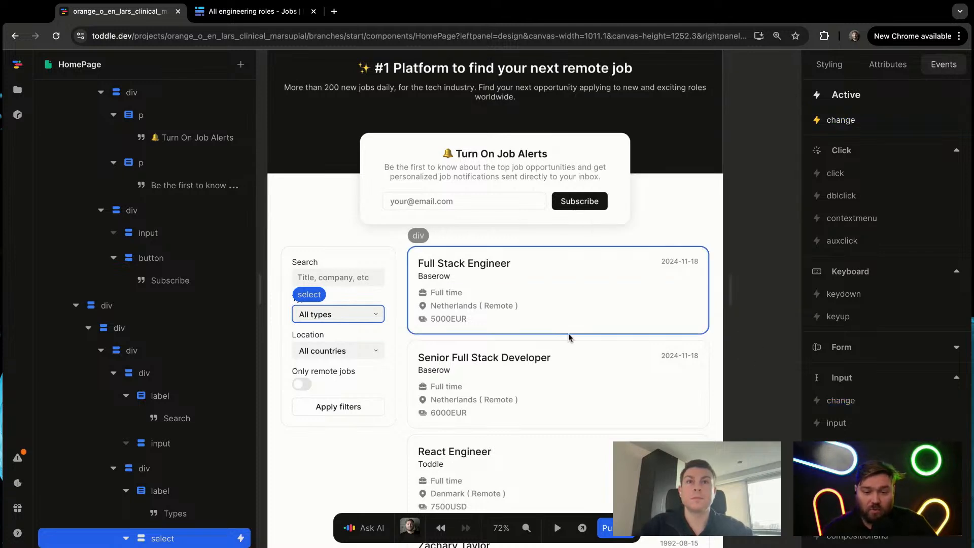
{"action": "left_click", "coordinate": [357, 457]}
{"action": "key", "text": "t"}
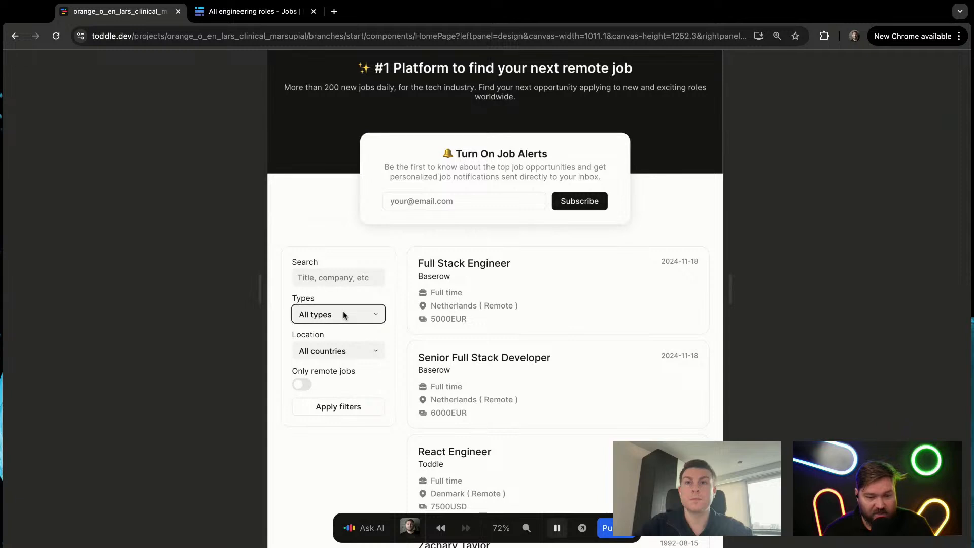
{"action": "left_click", "coordinate": [343, 317]}
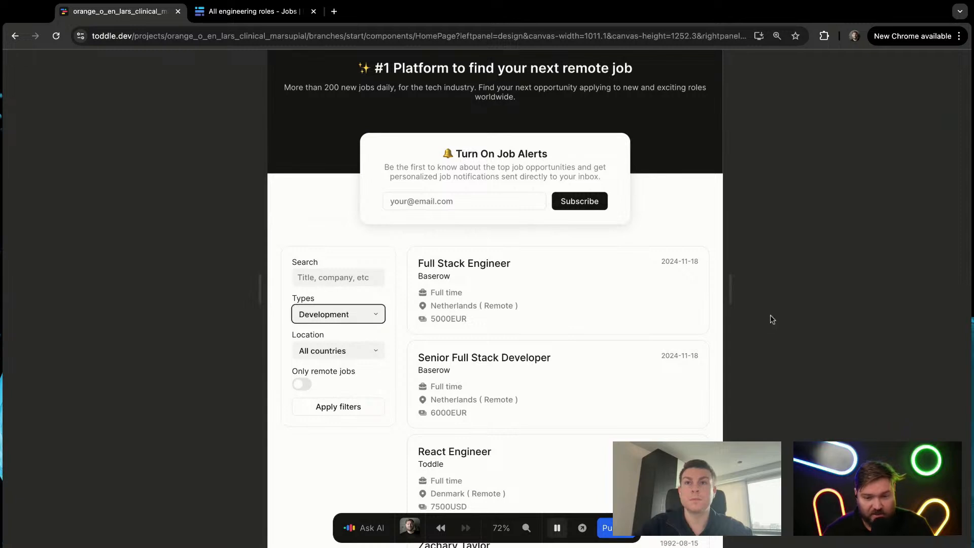
{"action": "left_click", "coordinate": [771, 315]}
{"action": "key", "text": "t"}
{"action": "left_click", "coordinate": [846, 213]}
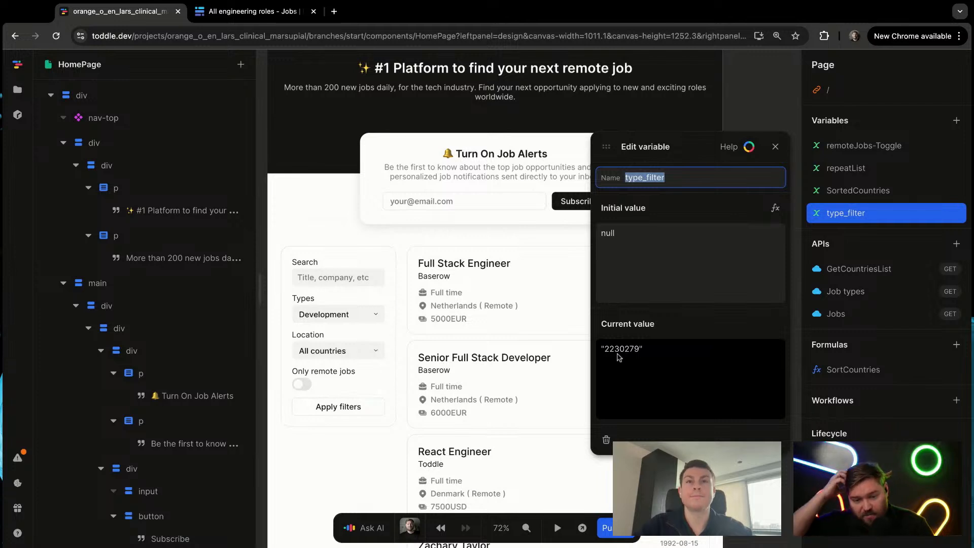
Step: Choose Marketing in the previewed Types filter, check type_filter's current value again, and close the variable
{"action": "left_click", "coordinate": [386, 440]}
{"action": "key", "text": "t"}
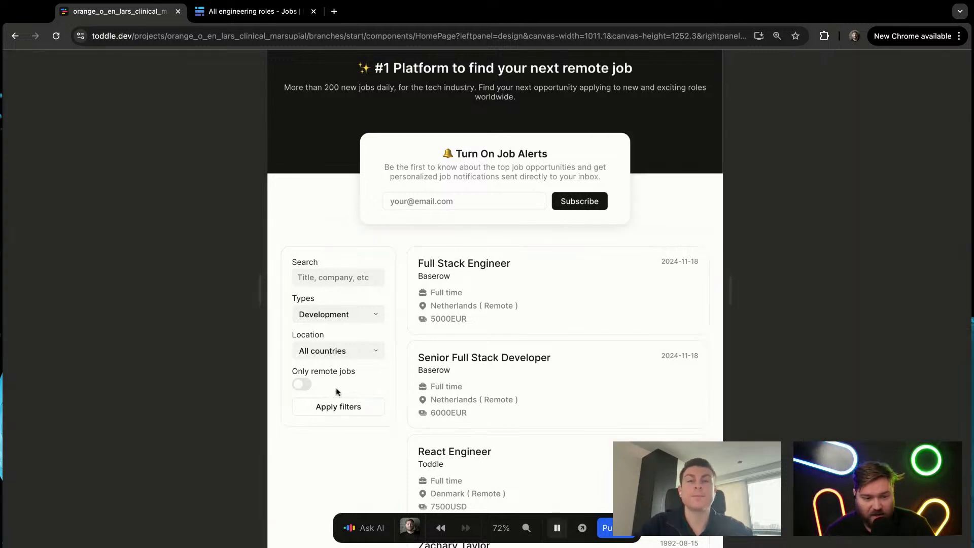
{"action": "left_click", "coordinate": [350, 318]}
{"action": "left_click", "coordinate": [350, 328]}
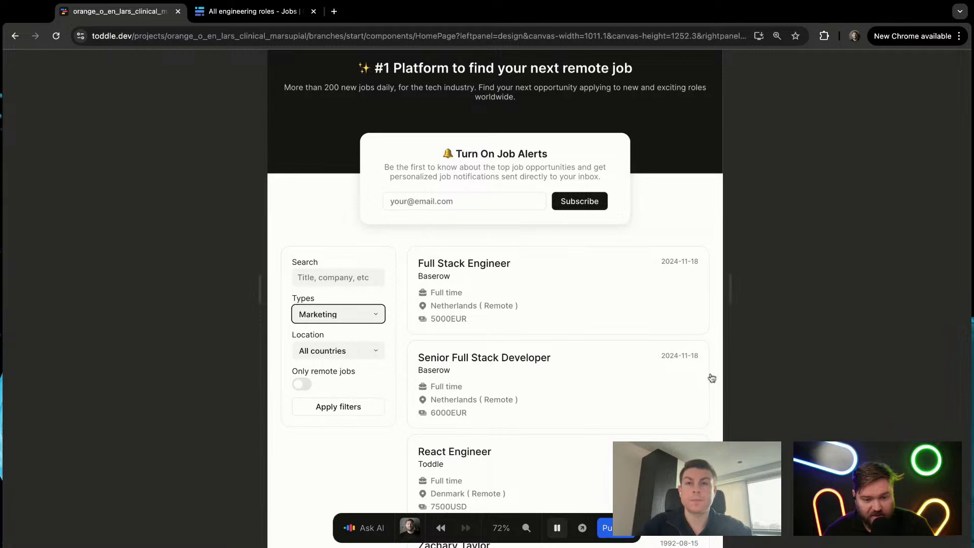
{"action": "left_click", "coordinate": [780, 370]}
{"action": "key", "text": "t"}
{"action": "left_click", "coordinate": [871, 216]}
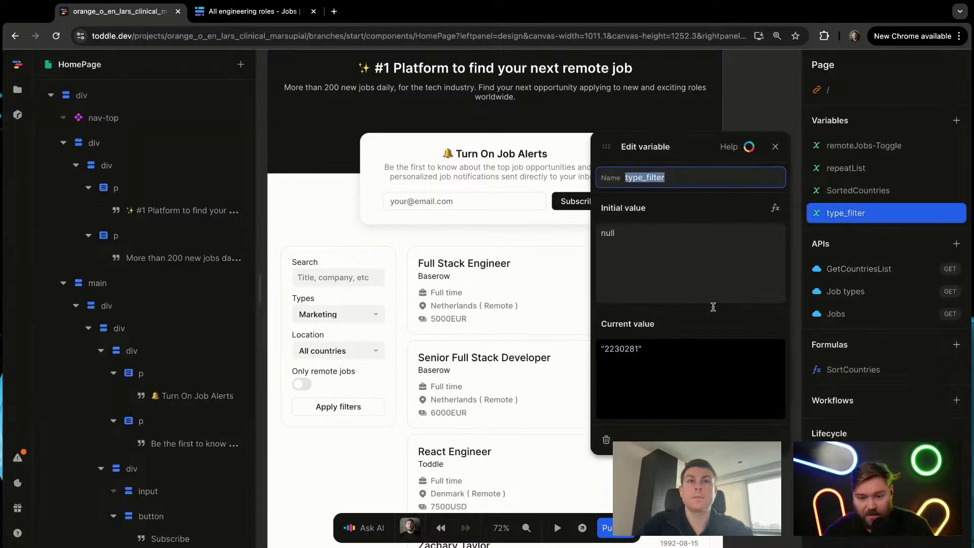
{"action": "key", "text": "Escape"}
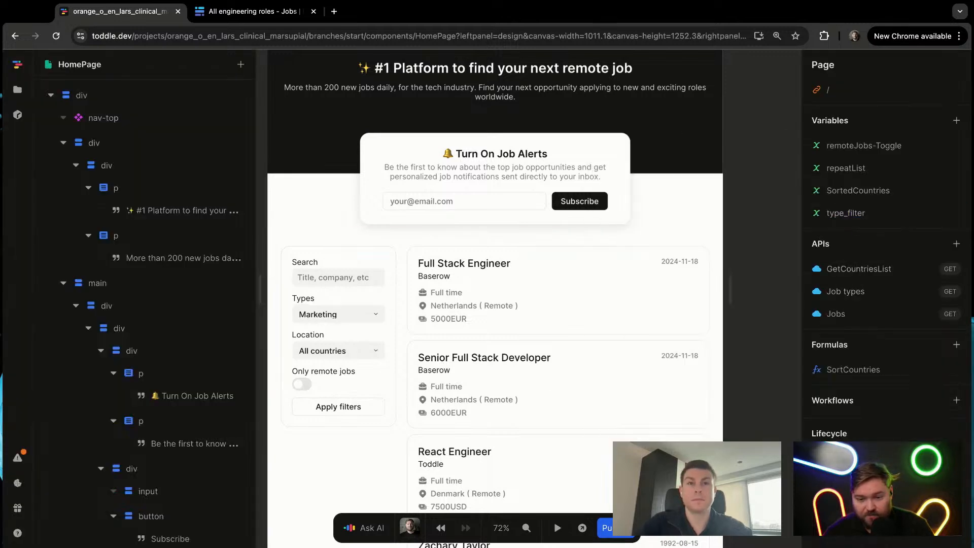
Step: Open the query parameters of the Jobs API
{"action": "left_click", "coordinate": [870, 312]}
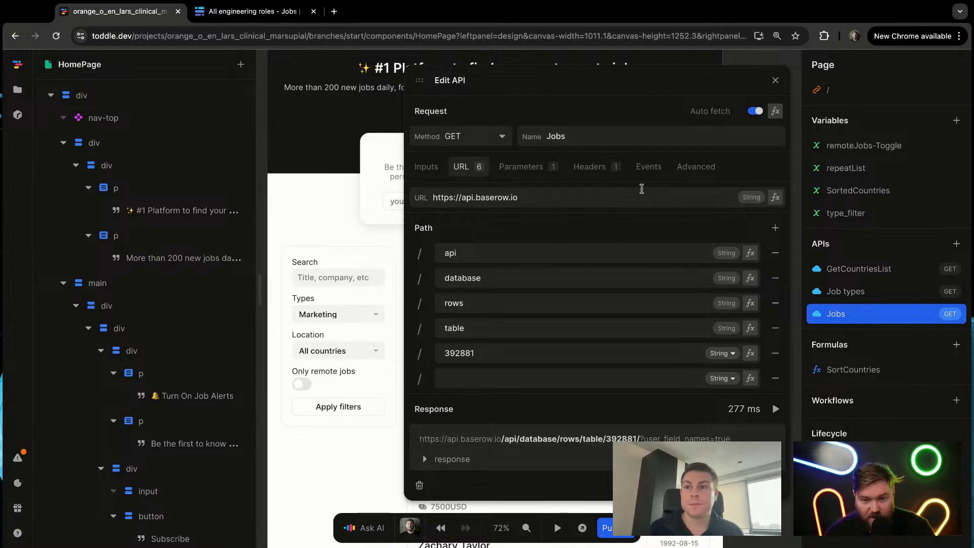
{"action": "left_click", "coordinate": [525, 167]}
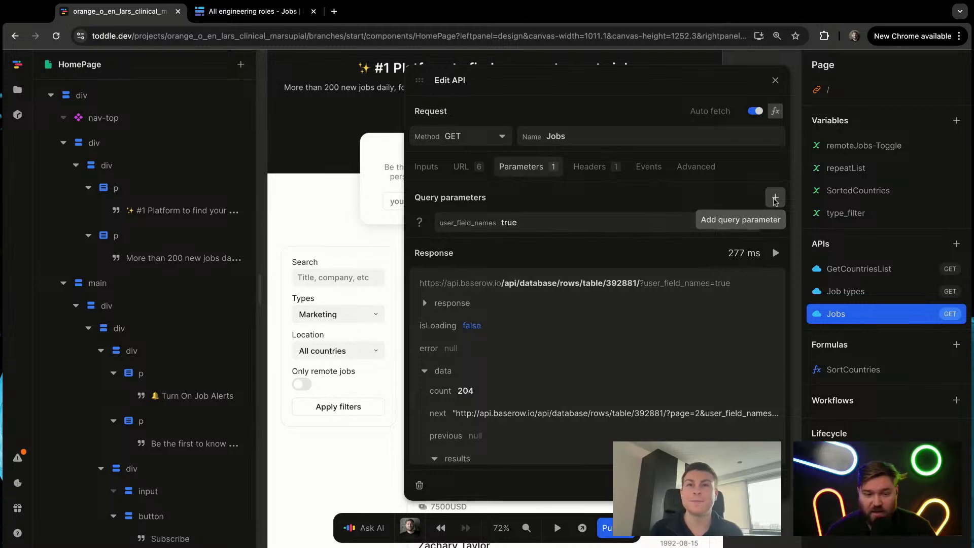
{"action": "left_click", "coordinate": [775, 199]}
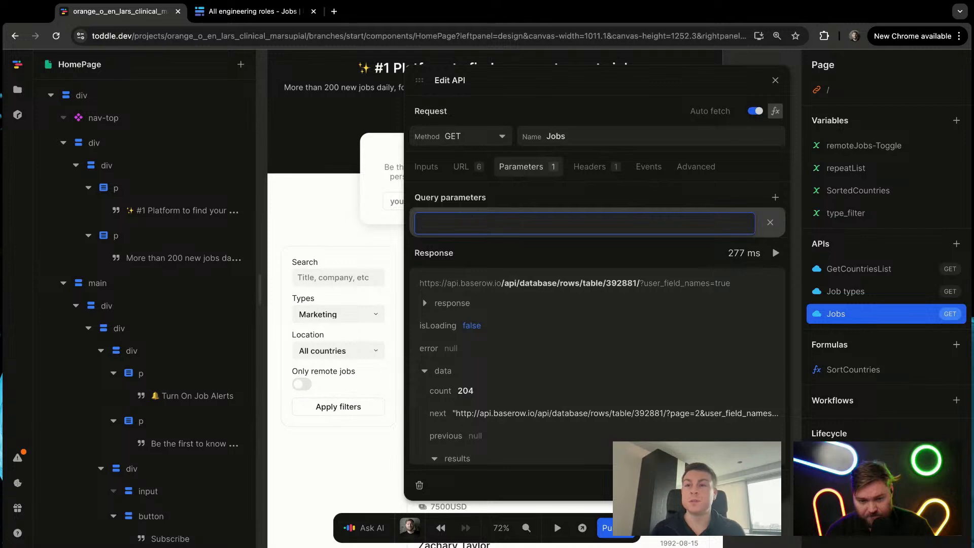
{"action": "type", "text": "filter_"}
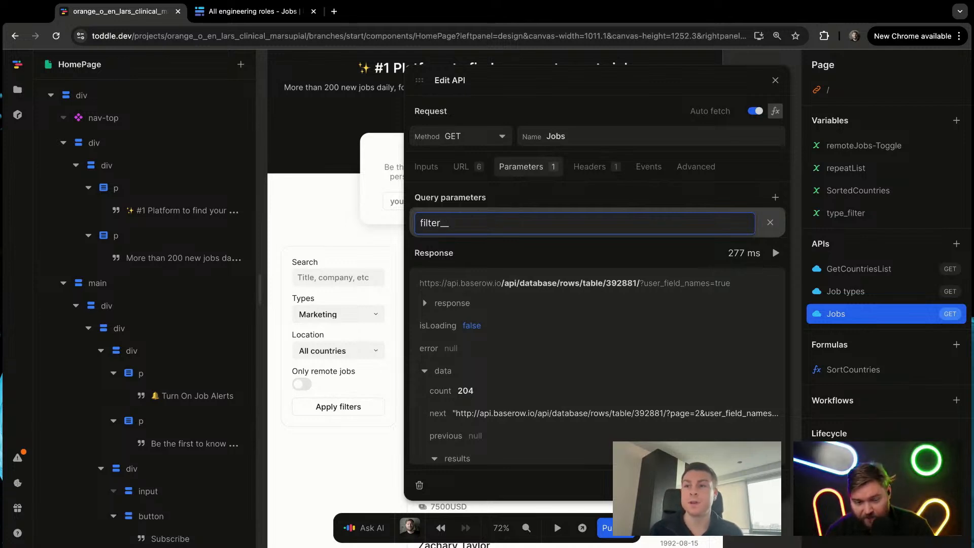
{"action": "type", "text": "_field_"}
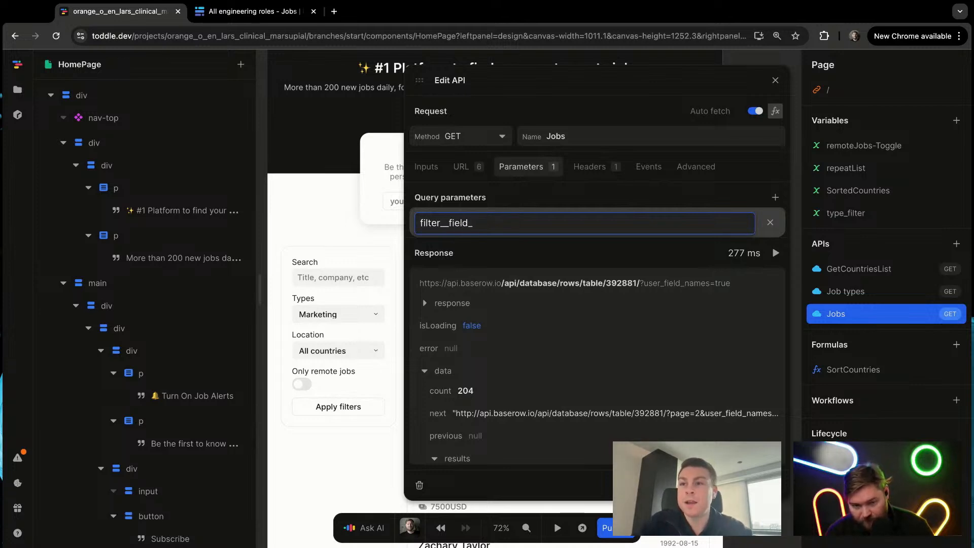
{"action": "double_click", "coordinate": [560, 232]}
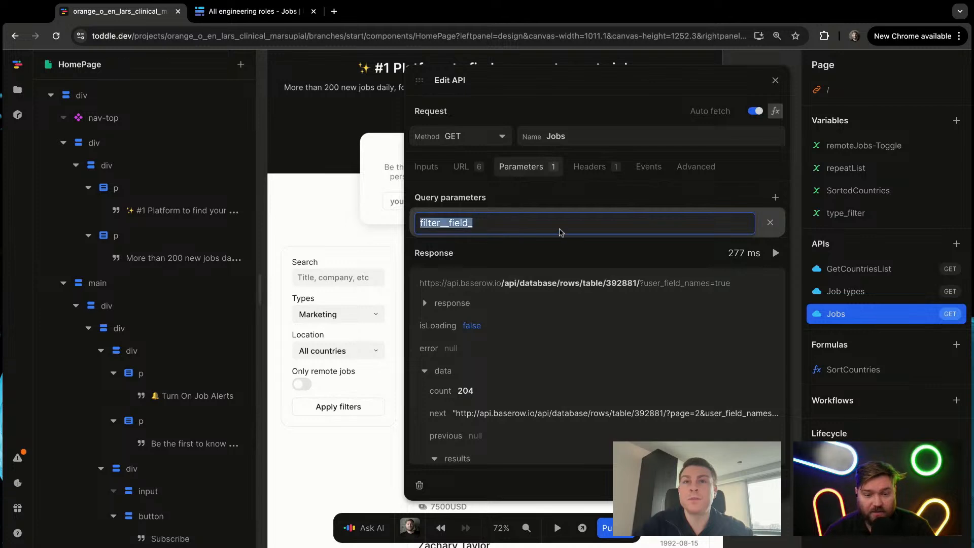
{"action": "left_click", "coordinate": [653, 226]}
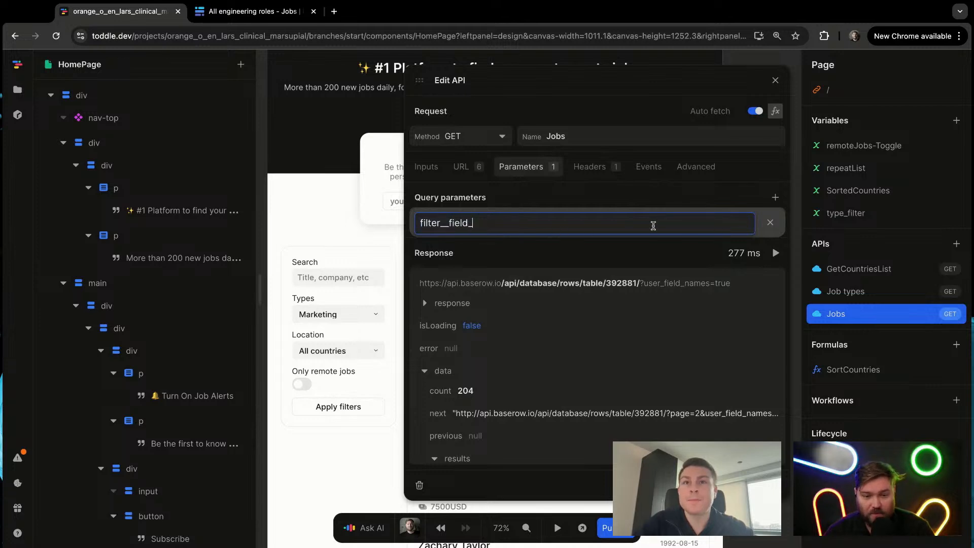
{"action": "double_click", "coordinate": [653, 226]}
{"action": "left_click", "coordinate": [776, 224]}
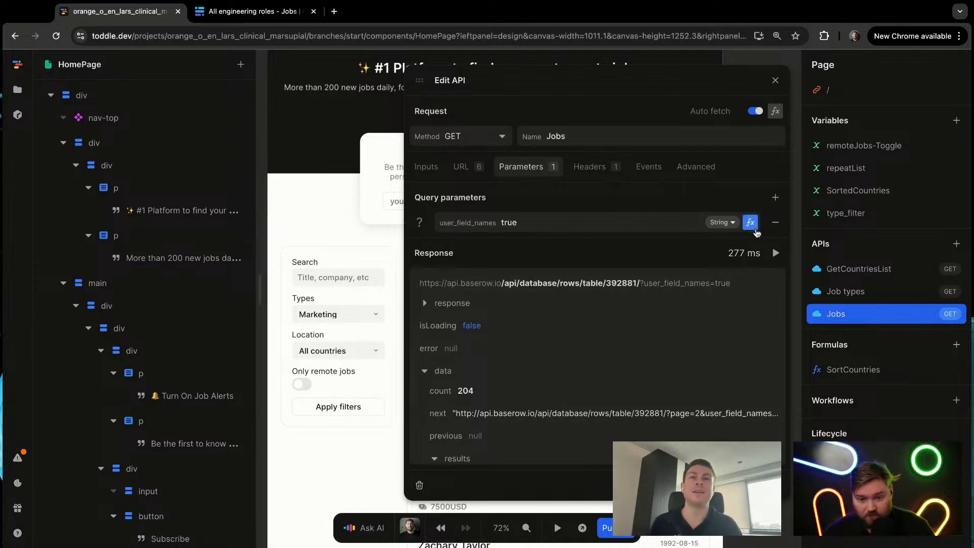
{"action": "left_click", "coordinate": [775, 197]}
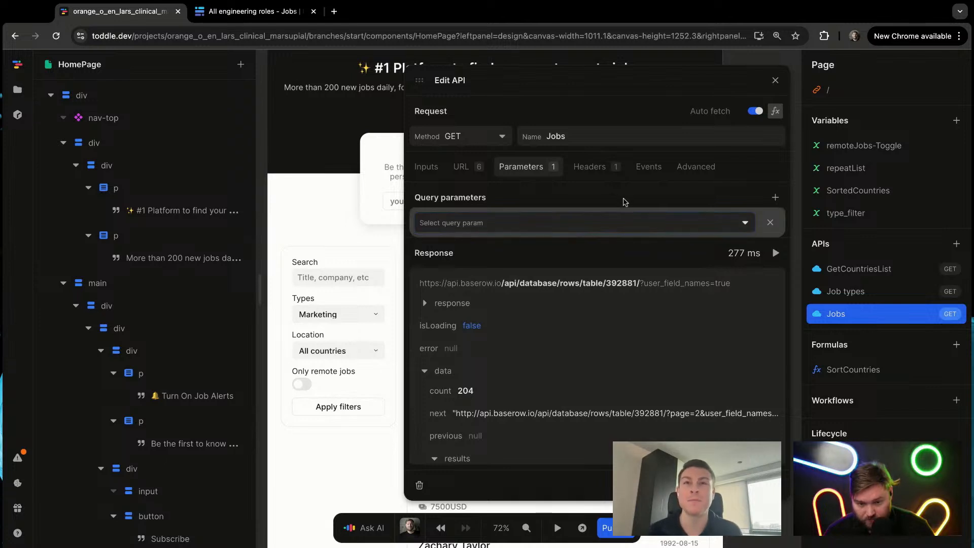
{"action": "left_click", "coordinate": [770, 224]}
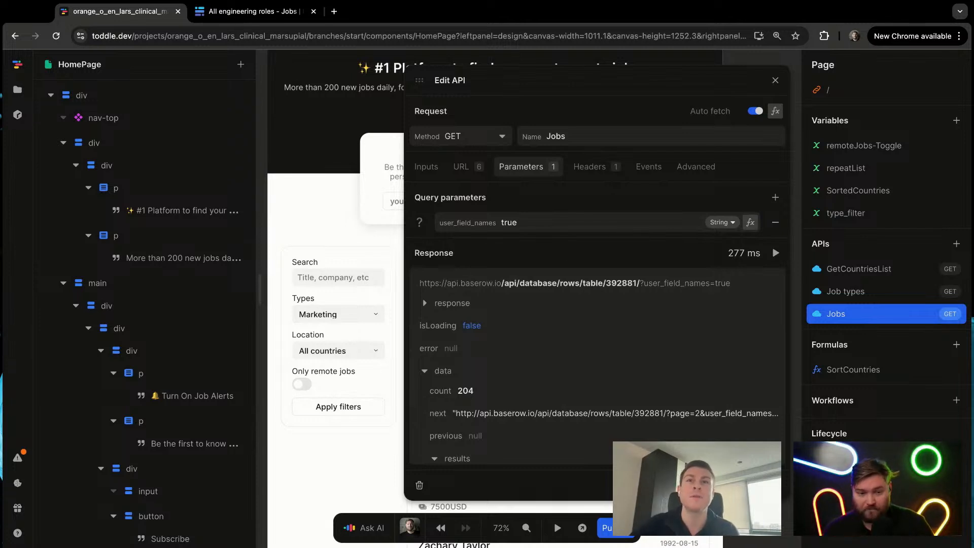
Step: Try a query parameter named filter__type on the Jobs API and remove it
{"action": "left_click", "coordinate": [775, 197]}
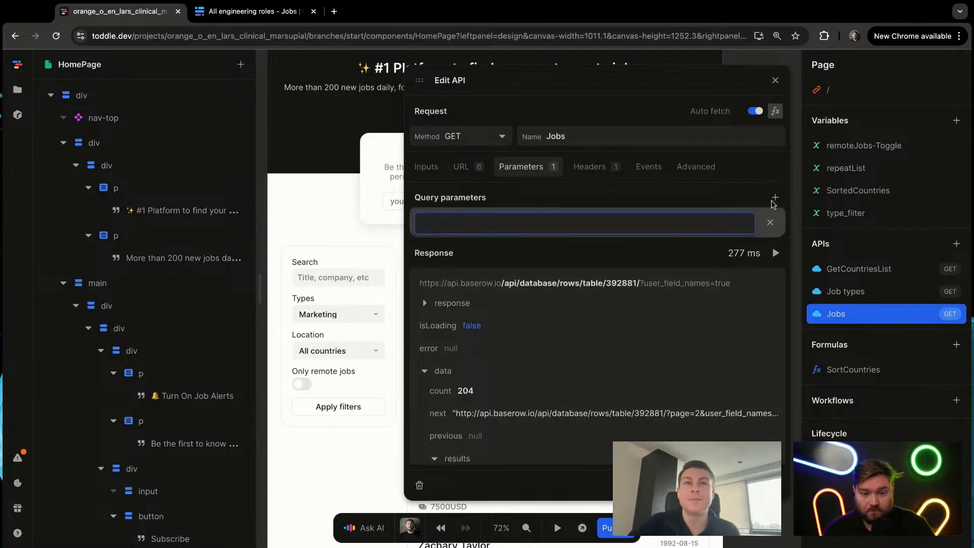
{"action": "type", "text": "filter__type"}
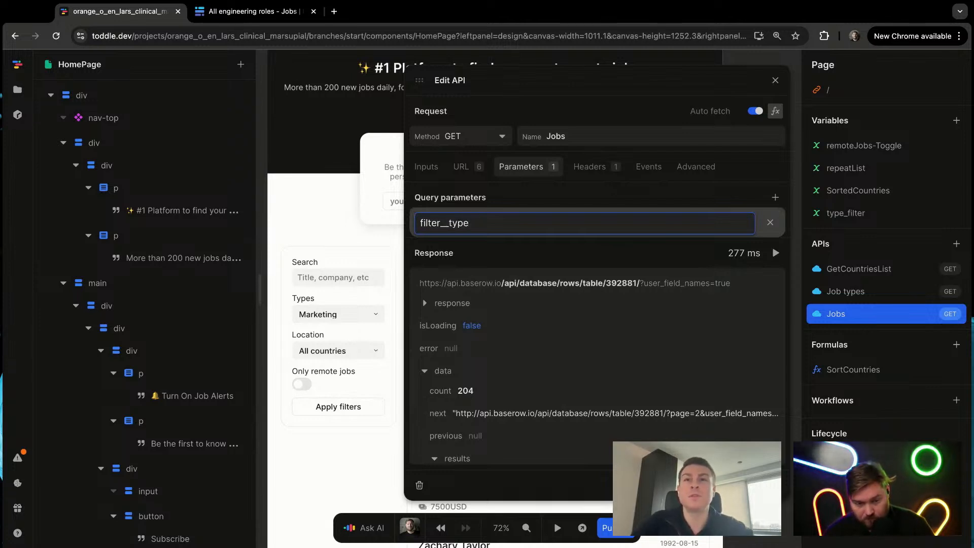
{"action": "key", "text": "Return"}
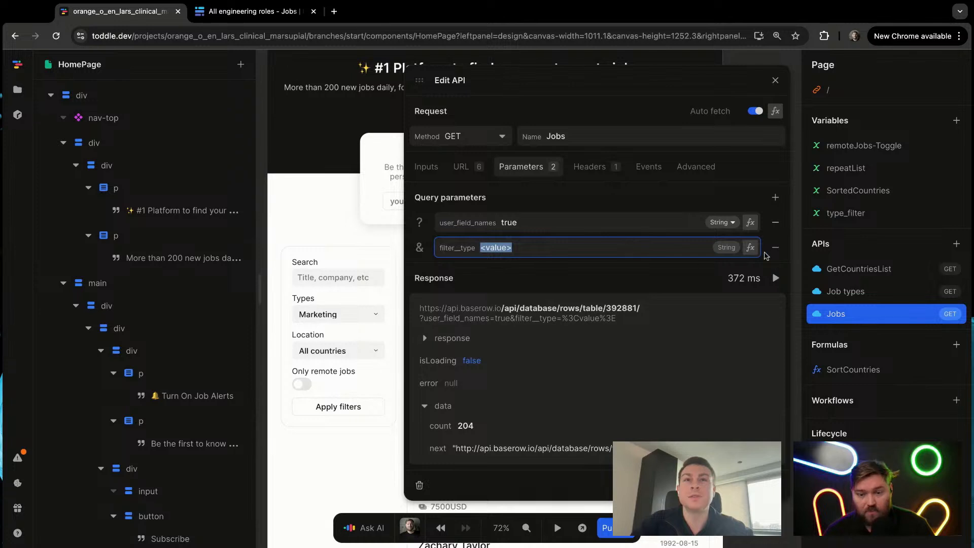
{"action": "left_click", "coordinate": [775, 247]}
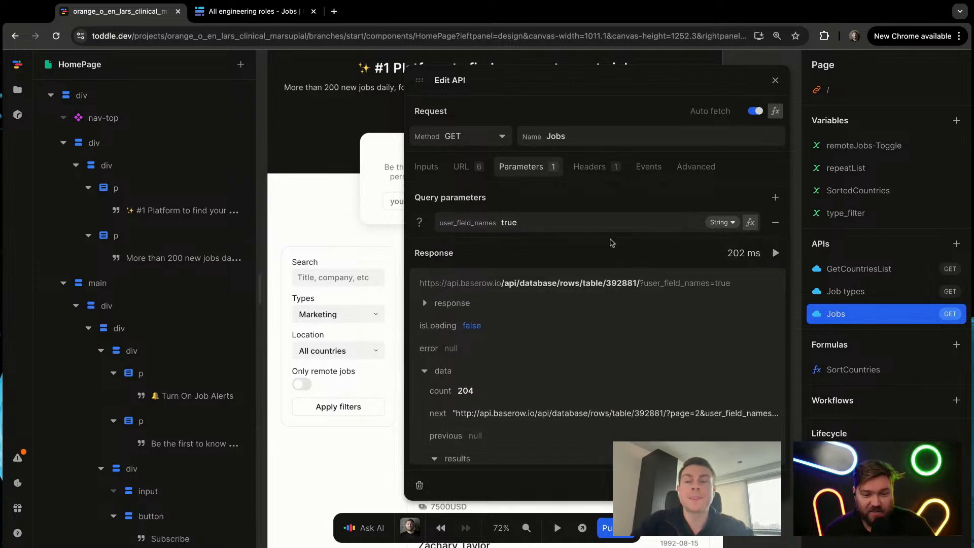
Step: Try a query parameter named filter__Type, with a capital T, on the Jobs API and remove it
{"action": "left_click", "coordinate": [775, 198]}
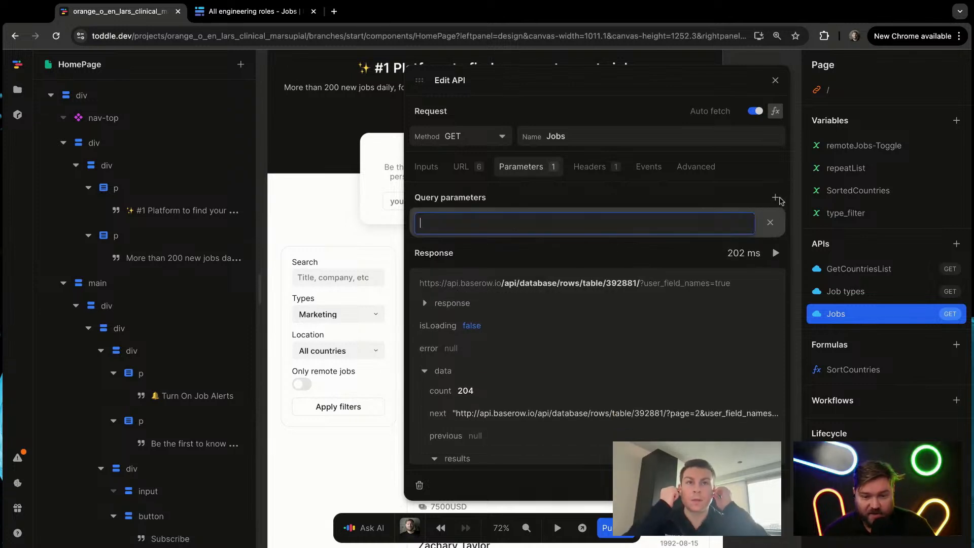
{"action": "type", "text": "filter__Type"}
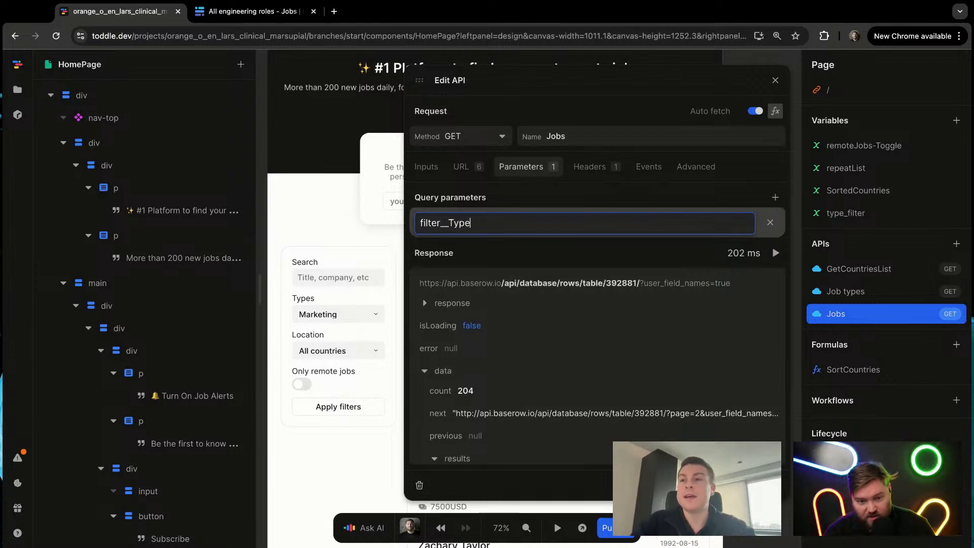
{"action": "key", "text": "Return"}
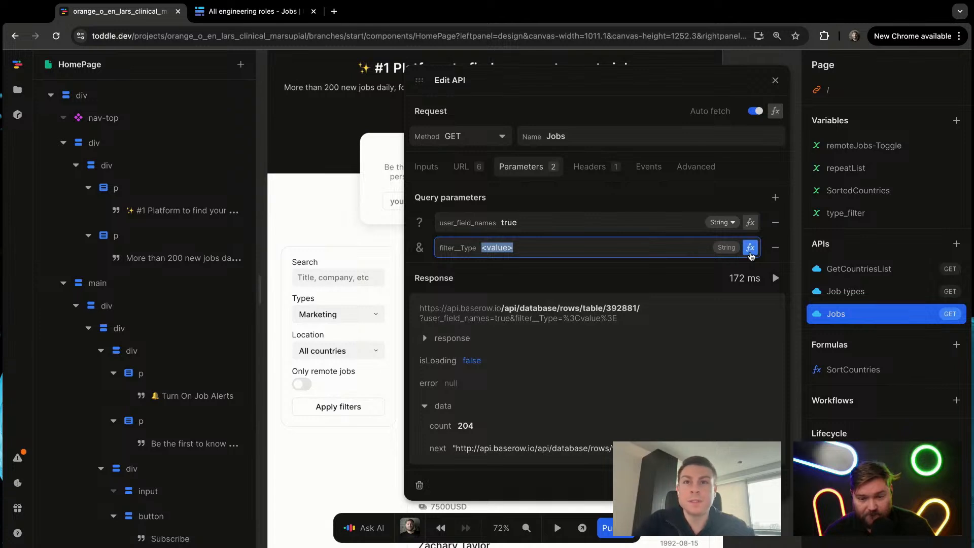
{"action": "left_click", "coordinate": [776, 247]}
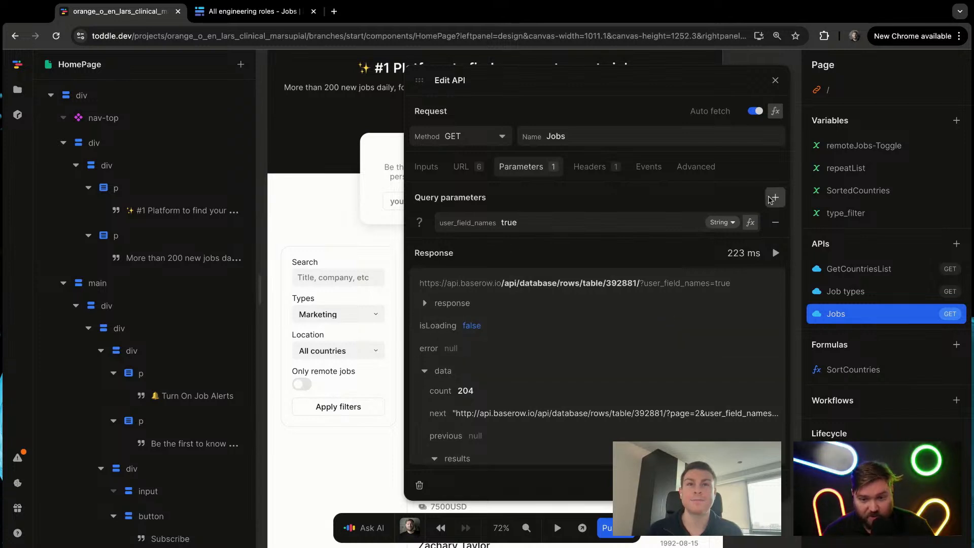
Step: Add a query parameter named filter__field_2987523__single_select_equal to the Jobs API, leaving the pasted equals sign and value out of the name
{"action": "left_click", "coordinate": [775, 197]}
{"action": "type", "text": "filter__field_2987523__single_select_equal=2230279"}
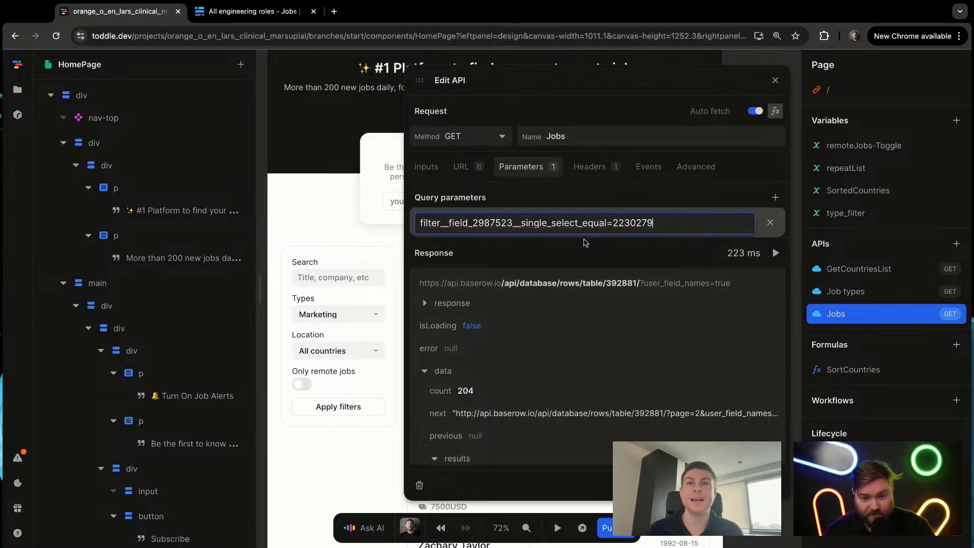
{"action": "key", "text": "BackSpace"}
{"action": "key", "text": "BackSpace"}
{"action": "key", "text": "BackSpace"}
{"action": "key", "text": "BackSpace"}
{"action": "key", "text": "BackSpace"}
{"action": "key", "text": "BackSpace"}
{"action": "key", "text": "BackSpace"}
{"action": "key", "text": "BackSpace"}
{"action": "key", "text": "Return"}
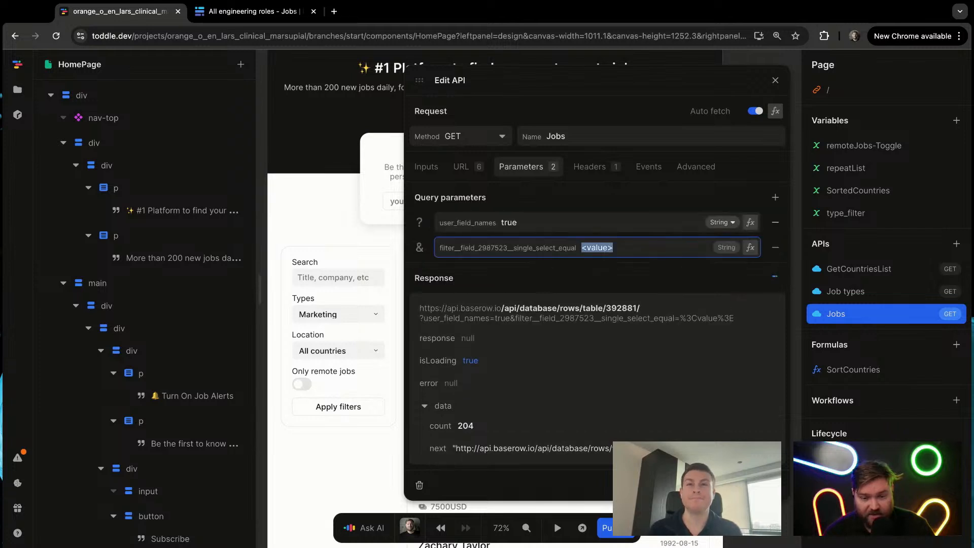
Step: Bind the single_select_equal filter parameter's value to the type_filter variable with a formula, and close the Jobs API
{"action": "left_click", "coordinate": [750, 248]}
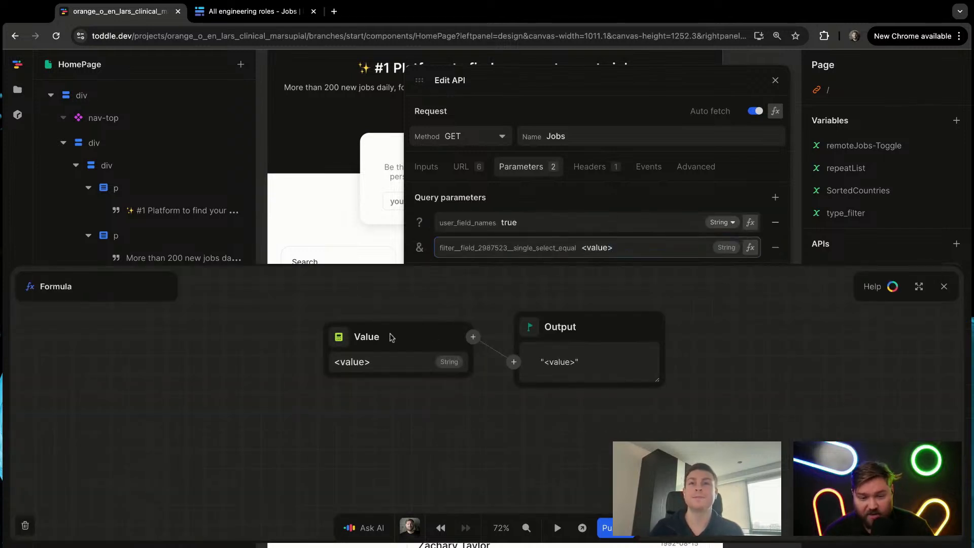
{"action": "left_click", "coordinate": [338, 341]}
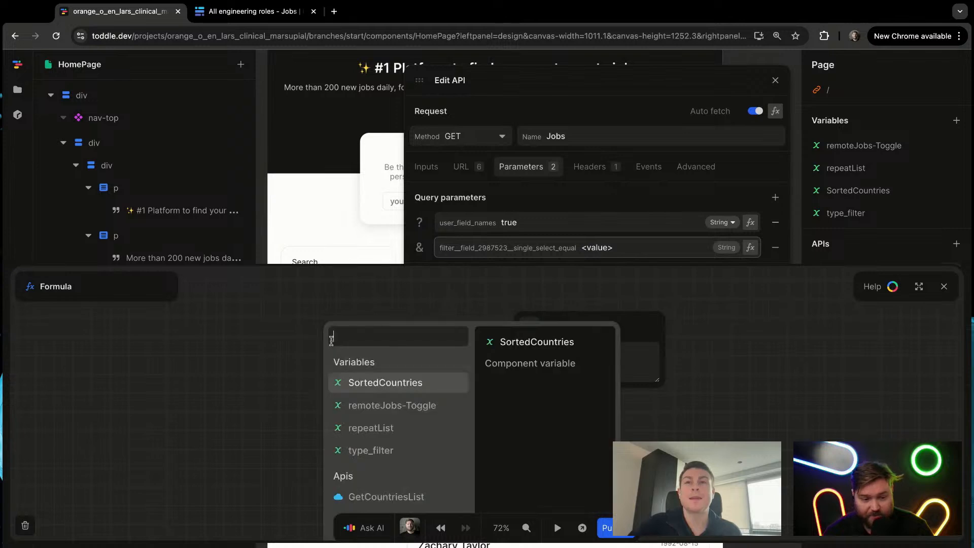
{"action": "left_click", "coordinate": [398, 449]}
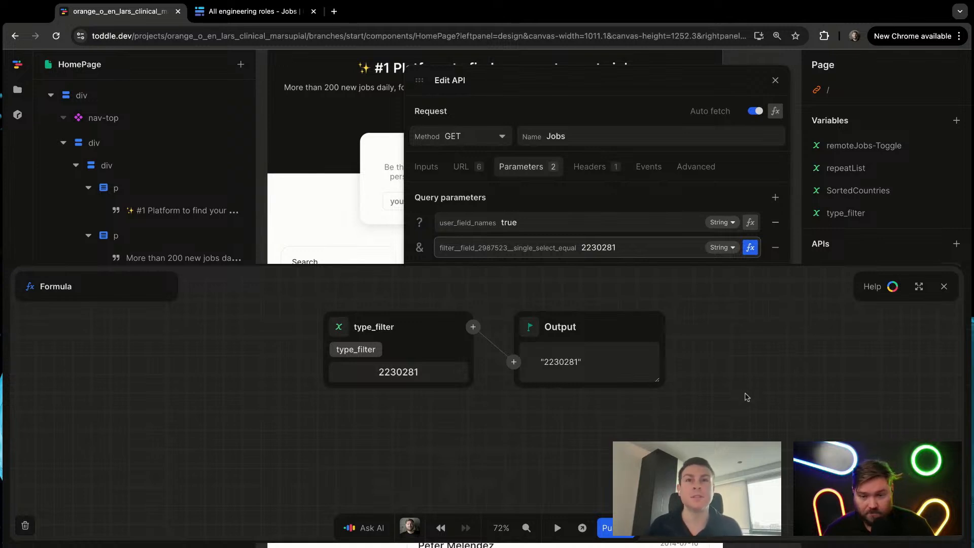
{"action": "key", "text": "Escape"}
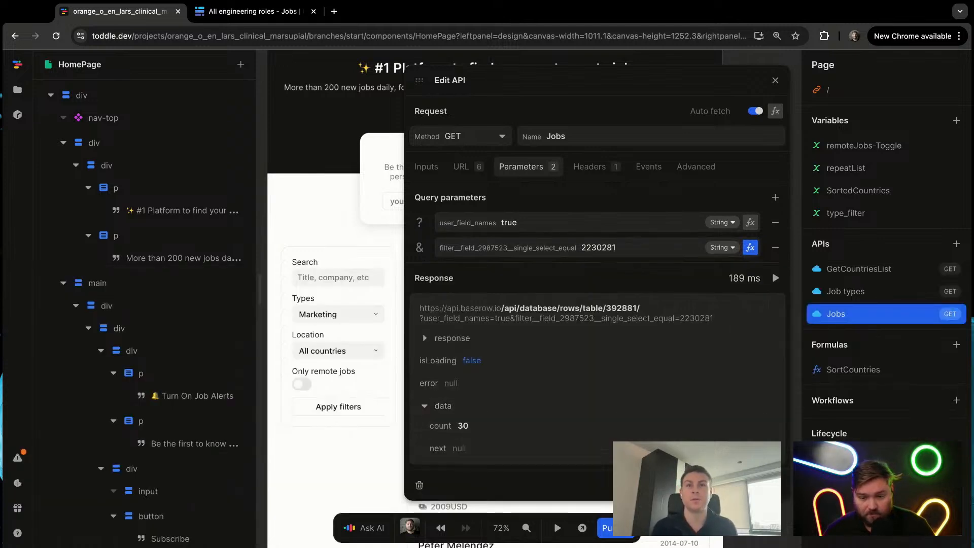
{"action": "key", "text": "Escape"}
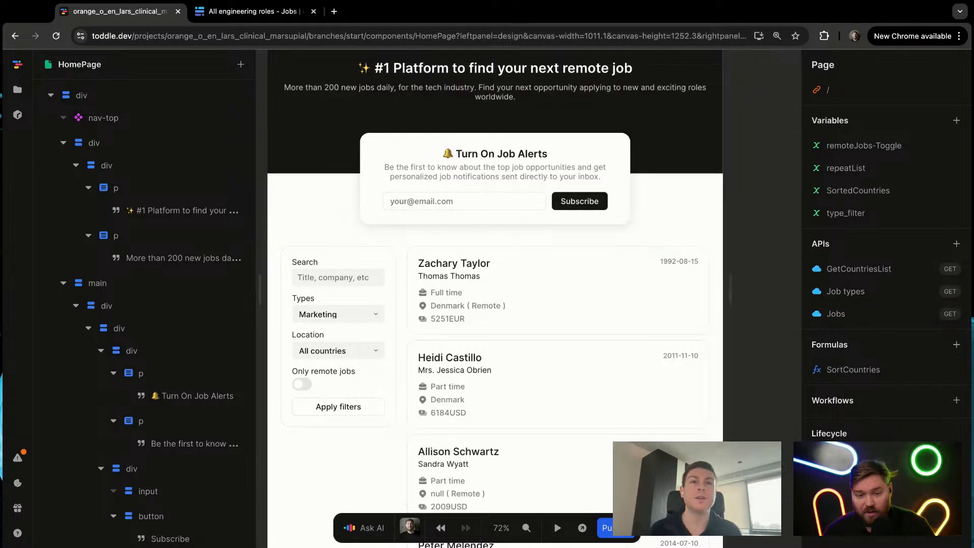
Step: Reload the project to check the job list with no job type chosen
{"action": "key", "text": "super+r"}
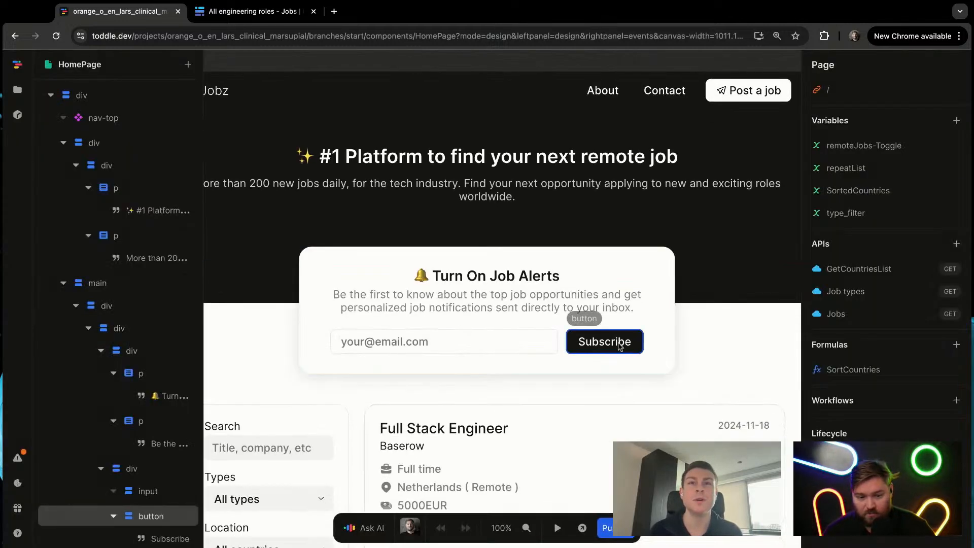
{"action": "scroll", "coordinate": [620, 346], "scroll_direction": "down", "scroll_amount": 1}
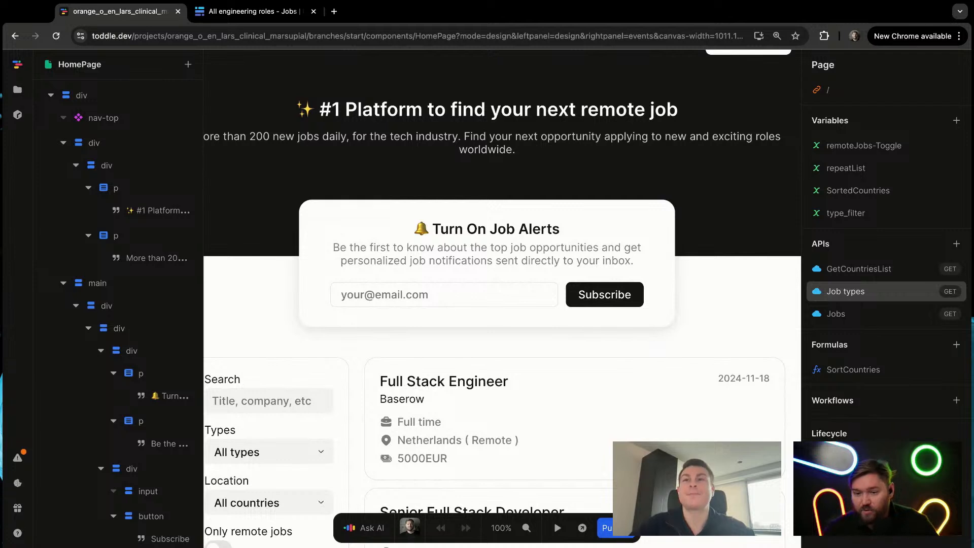
Step: Inspect the Jobs API's query parameters and response data, and close the API
{"action": "left_click", "coordinate": [868, 312]}
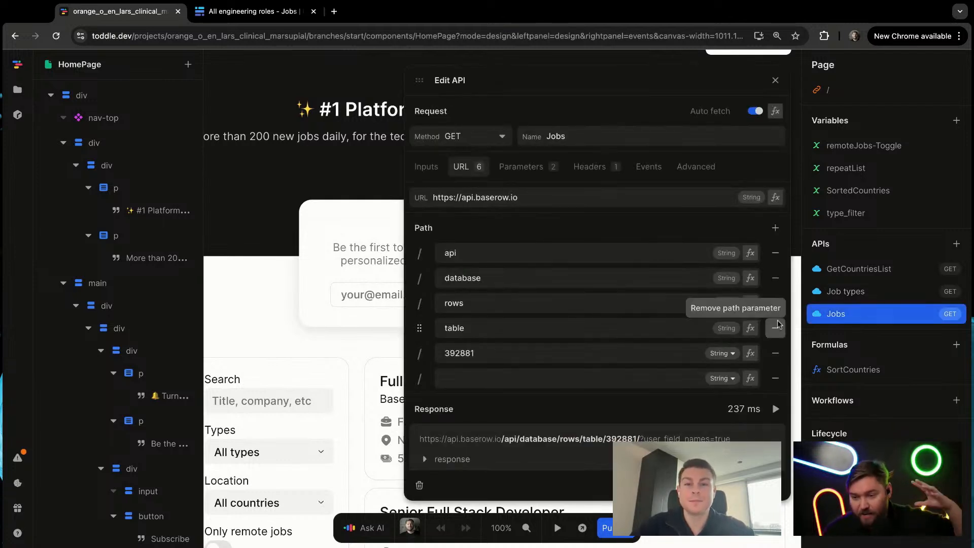
{"action": "left_click", "coordinate": [525, 172]}
{"action": "scroll", "coordinate": [613, 363], "scroll_direction": "down", "scroll_amount": 5}
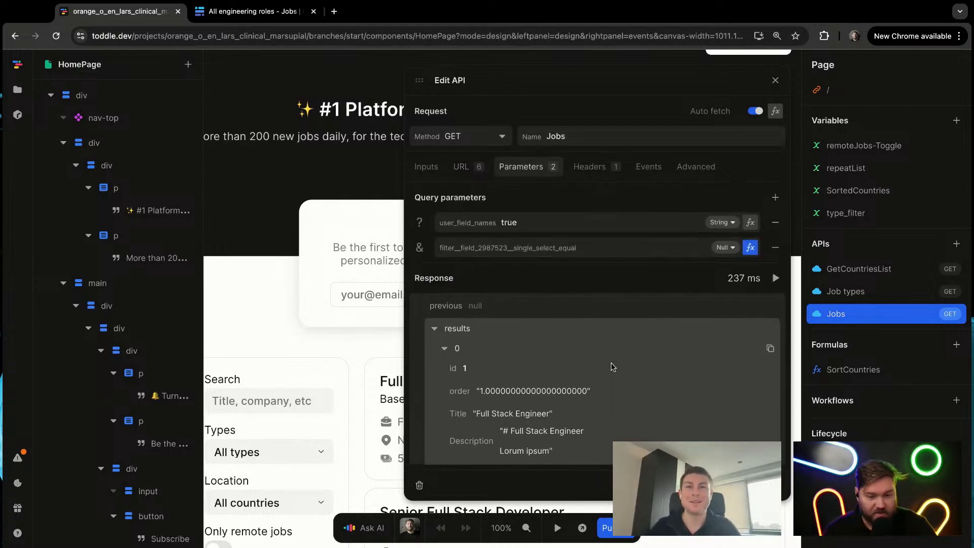
{"action": "left_click", "coordinate": [351, 352]}
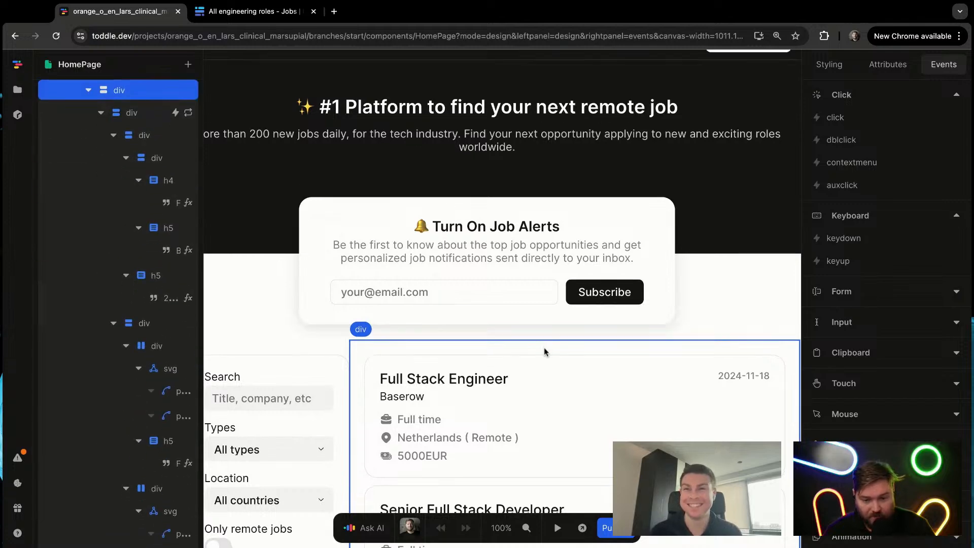
{"action": "scroll", "coordinate": [545, 351], "scroll_direction": "down", "scroll_amount": 3}
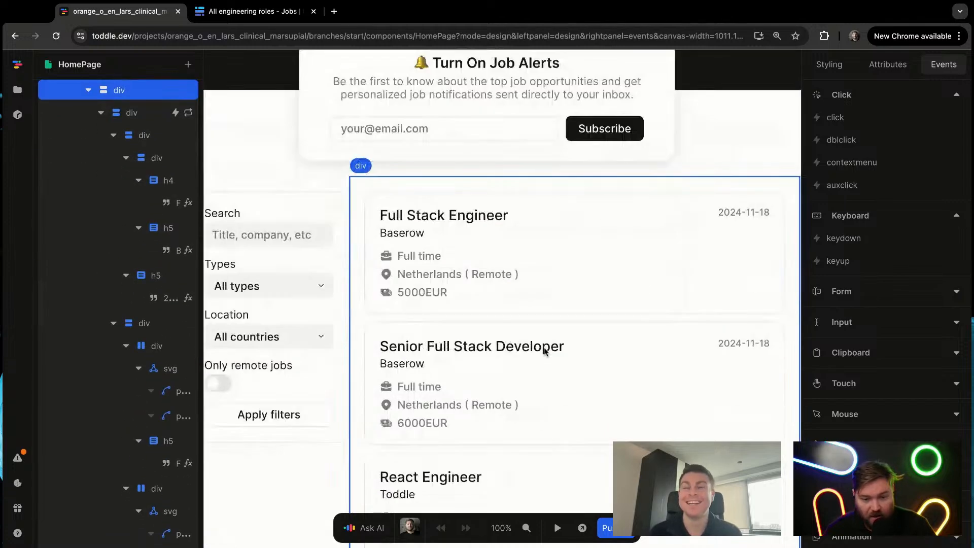
{"action": "left_click", "coordinate": [754, 139]}
{"action": "left_click", "coordinate": [713, 156]}
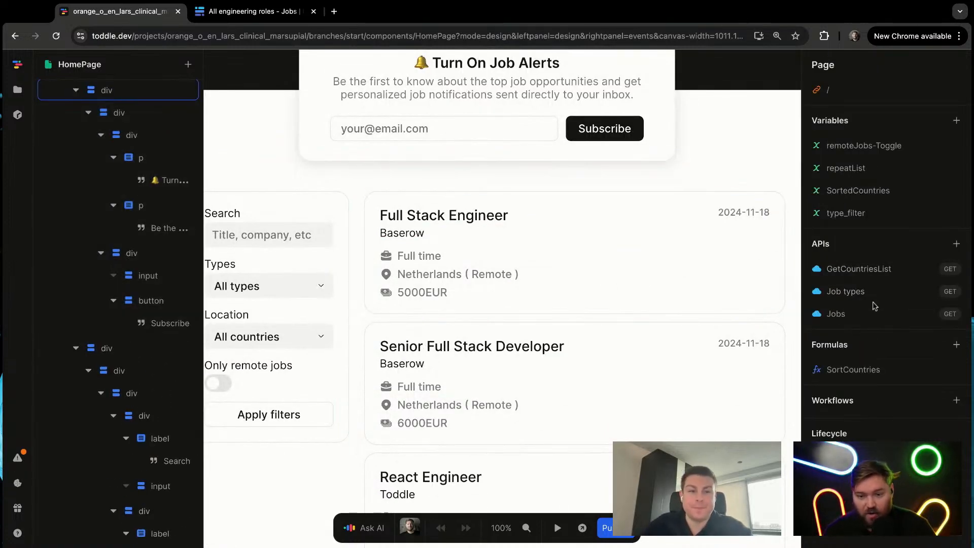
Step: Review the formula bound to the Jobs API's filter__field_2987523__single_select_equal parameter
{"action": "left_click", "coordinate": [833, 313]}
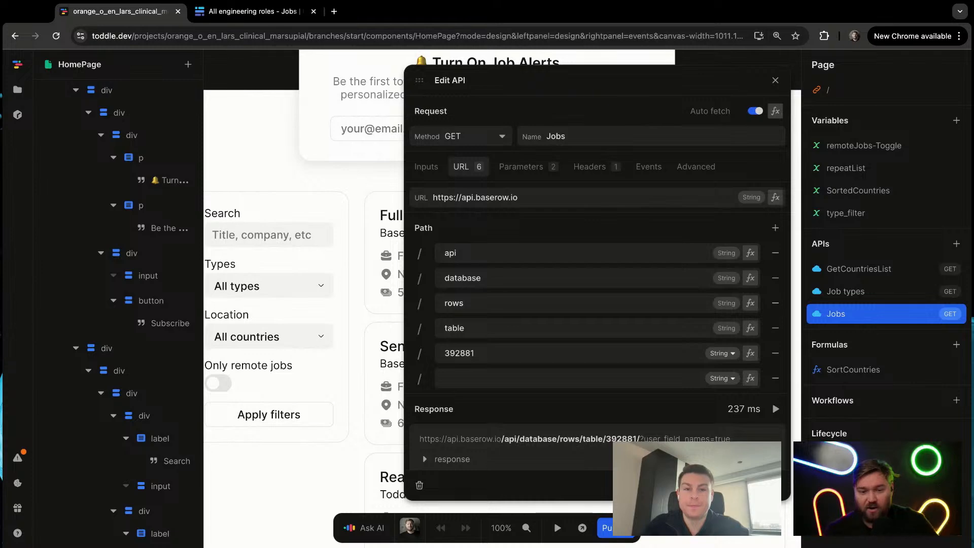
{"action": "left_click", "coordinate": [523, 172]}
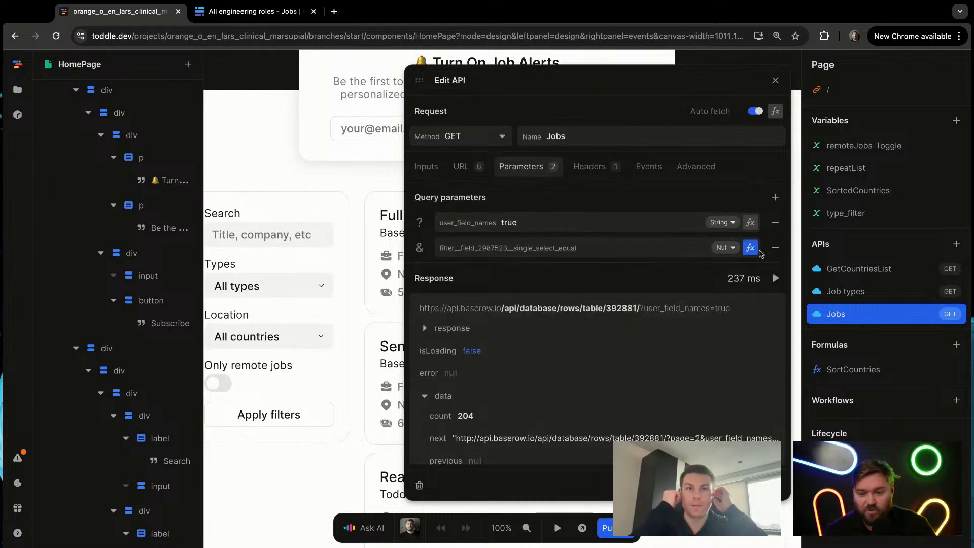
{"action": "left_click", "coordinate": [750, 247]}
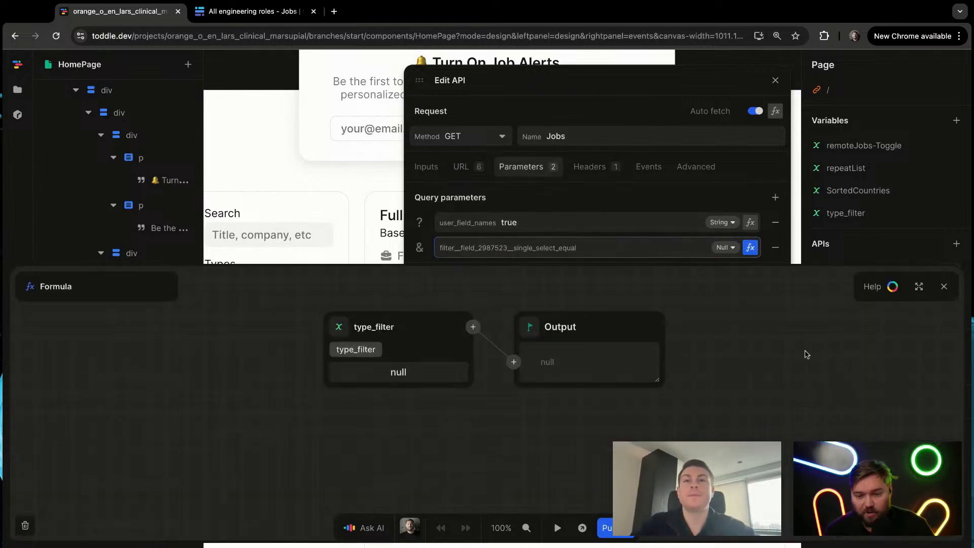
{"action": "key", "text": "Escape"}
{"action": "key", "text": "Escape"}
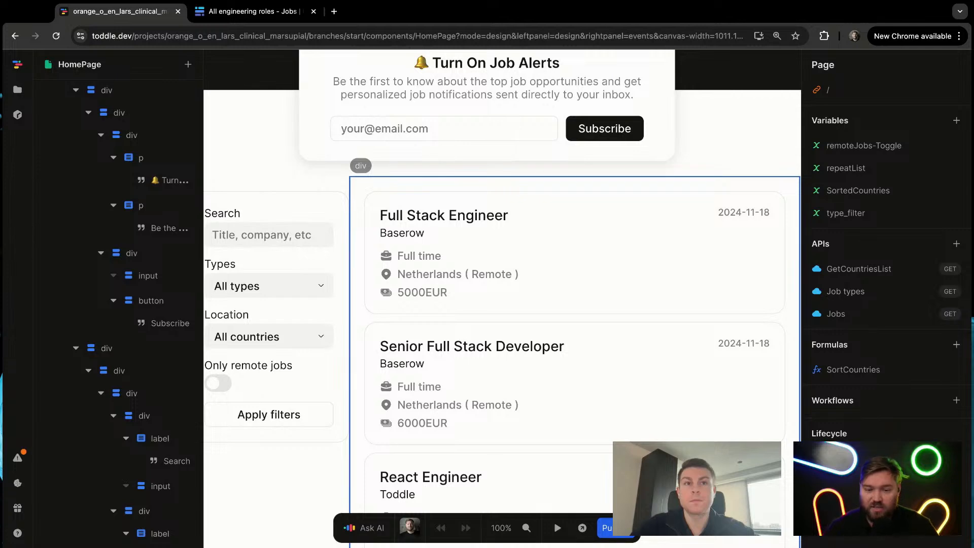
Step: Open the site preview in a new browser tab and test the Types filter with Product, Development and All types
{"action": "scroll", "coordinate": [590, 325], "scroll_direction": "down", "scroll_amount": 3}
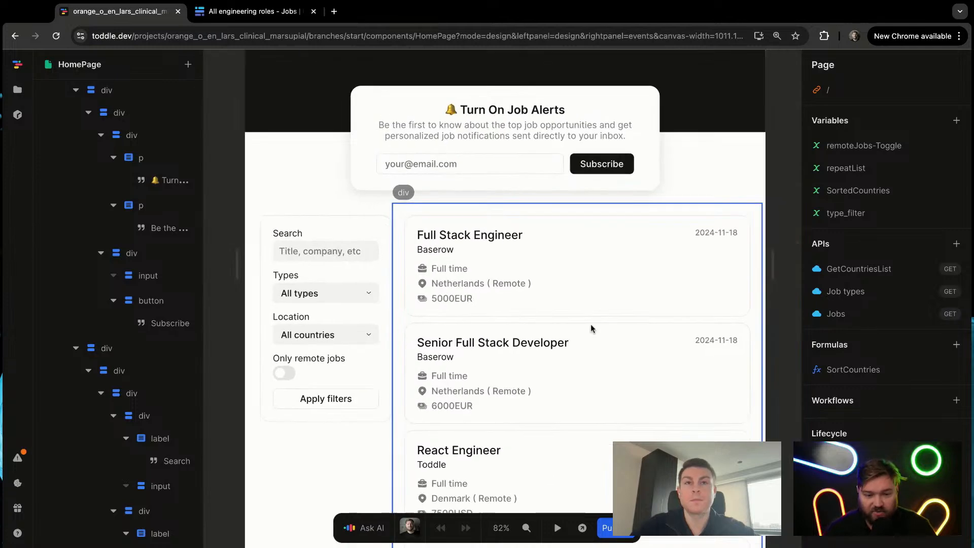
{"action": "left_click", "coordinate": [584, 529]}
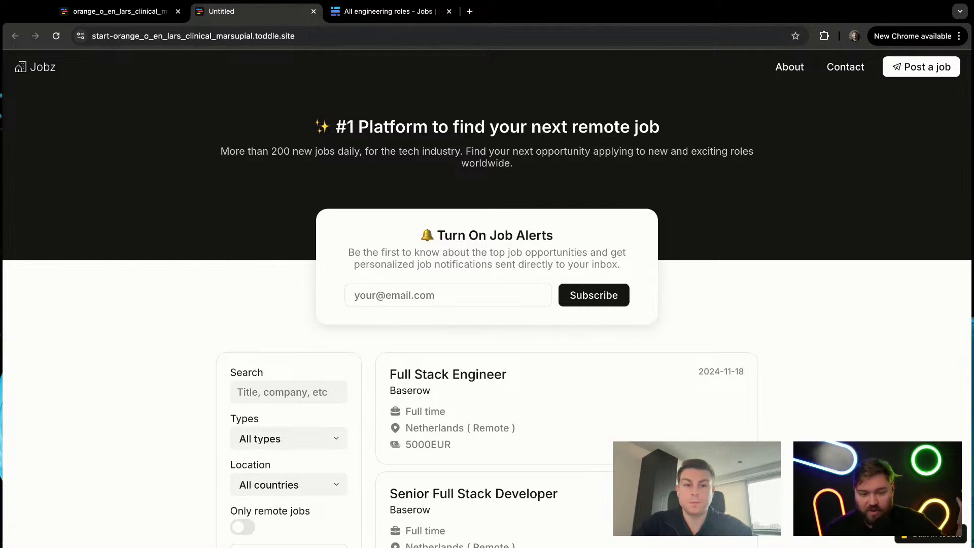
{"action": "scroll", "coordinate": [66, 252], "scroll_direction": "down", "scroll_amount": 3}
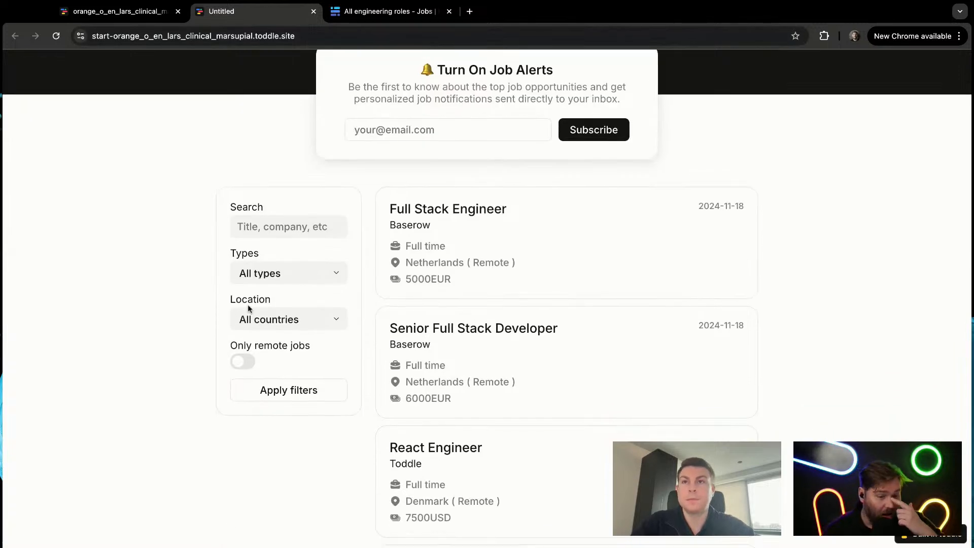
{"action": "left_click", "coordinate": [299, 275]}
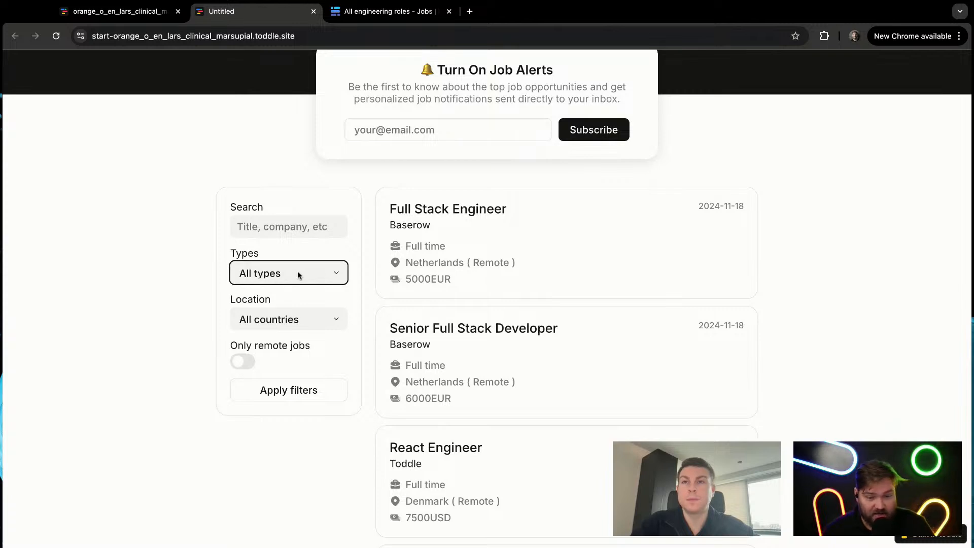
{"action": "left_click", "coordinate": [297, 304]}
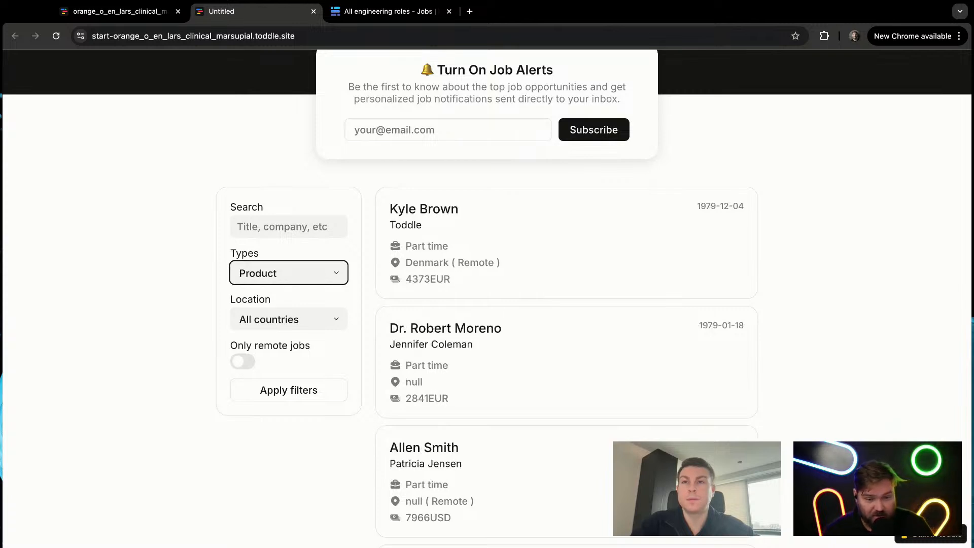
{"action": "left_click", "coordinate": [299, 266]}
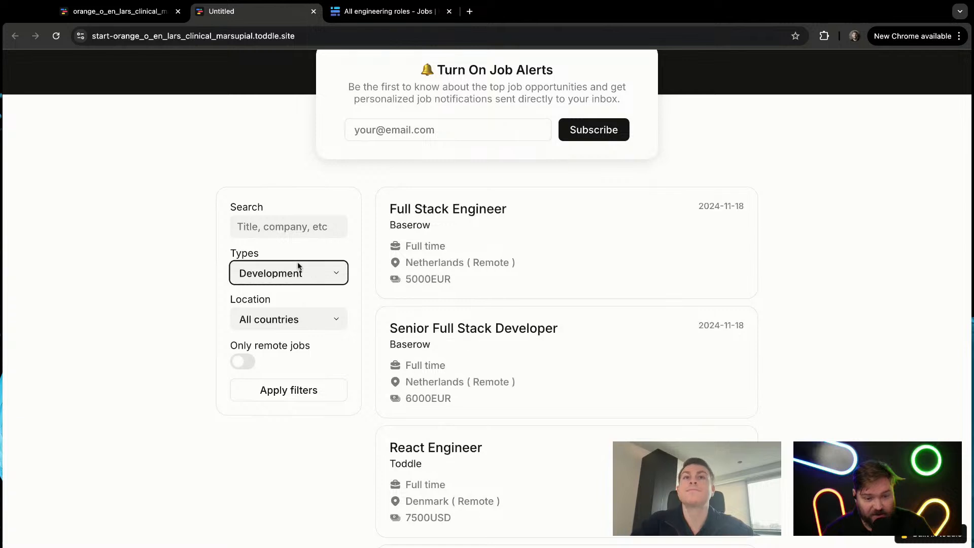
{"action": "left_click", "coordinate": [298, 265]}
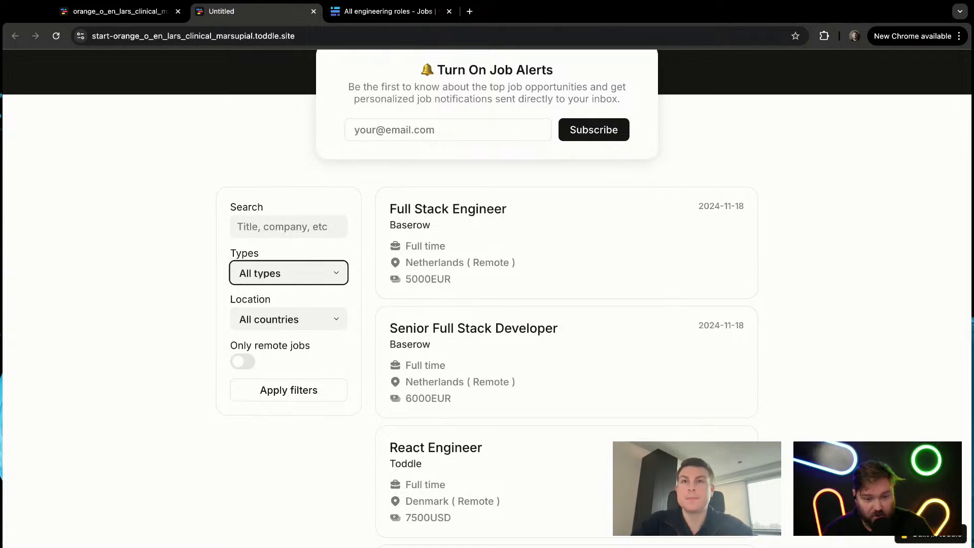
{"action": "left_click", "coordinate": [79, 247]}
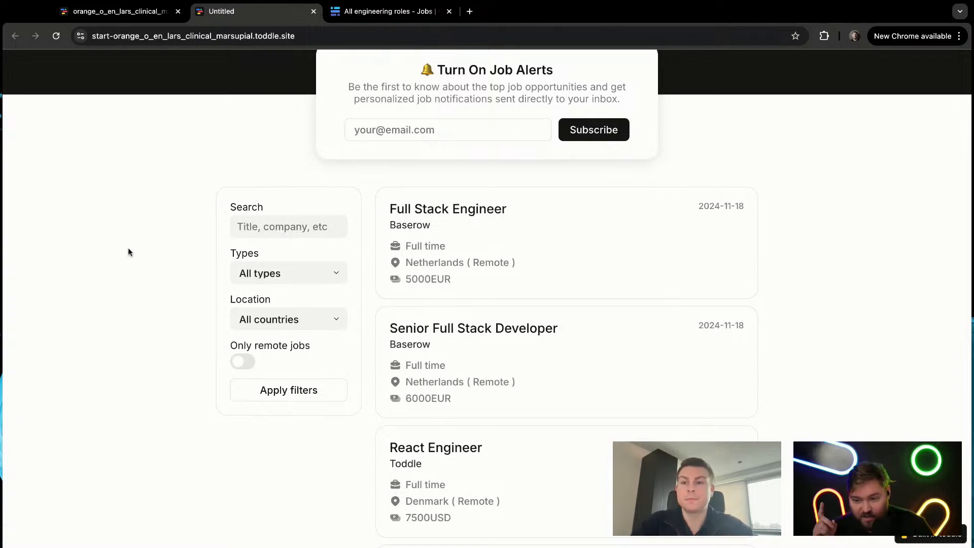
Step: Return to the toddle editor and, in test mode, switch the Types filter to Development and back to All types
{"action": "left_click", "coordinate": [116, 11]}
{"action": "left_click", "coordinate": [580, 251]}
{"action": "key", "text": "t"}
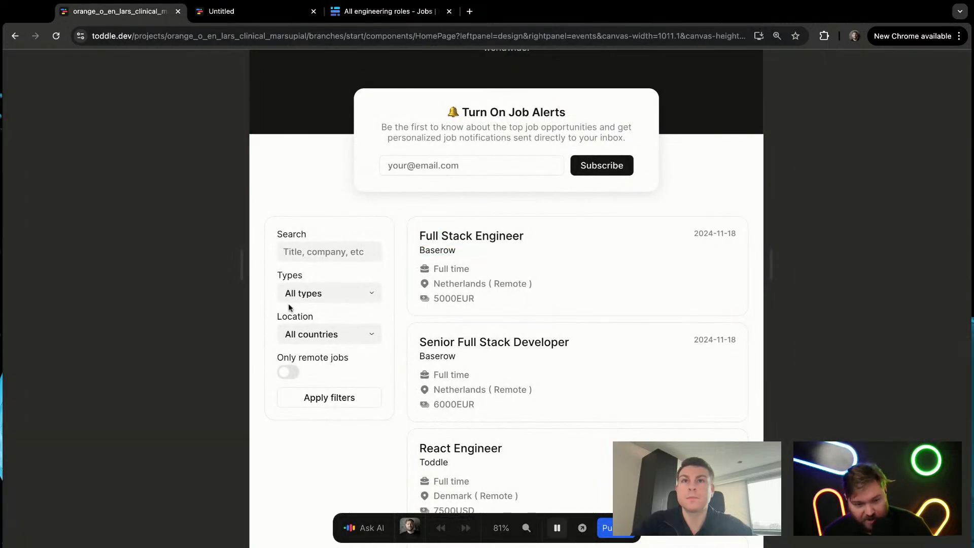
{"action": "left_click", "coordinate": [307, 292]}
{"action": "left_click", "coordinate": [352, 293]}
{"action": "left_click", "coordinate": [351, 292]}
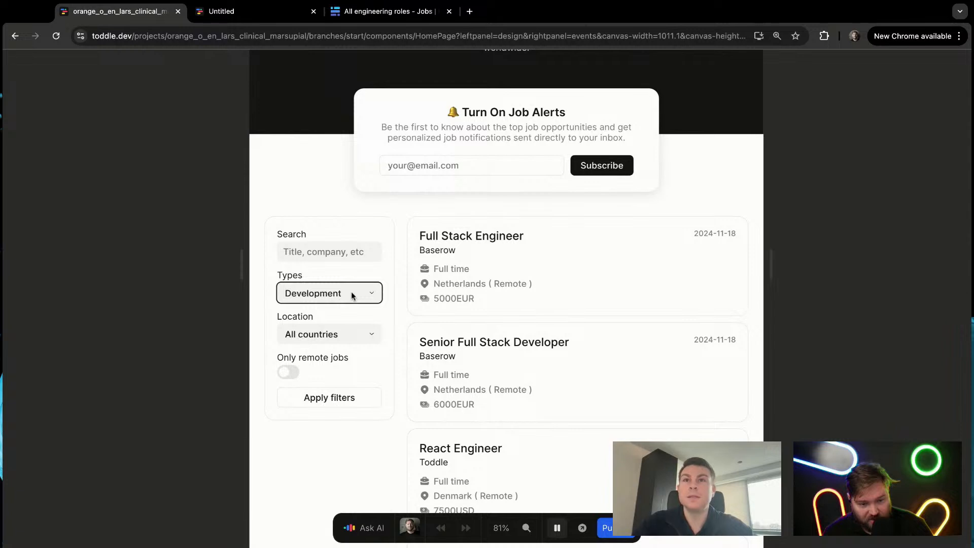
{"action": "left_click", "coordinate": [351, 291]}
Step: Leave test mode and inspect the current value of the type_filter variable
{"action": "left_click", "coordinate": [805, 260]}
{"action": "key", "text": "t"}
{"action": "left_click", "coordinate": [846, 213]}
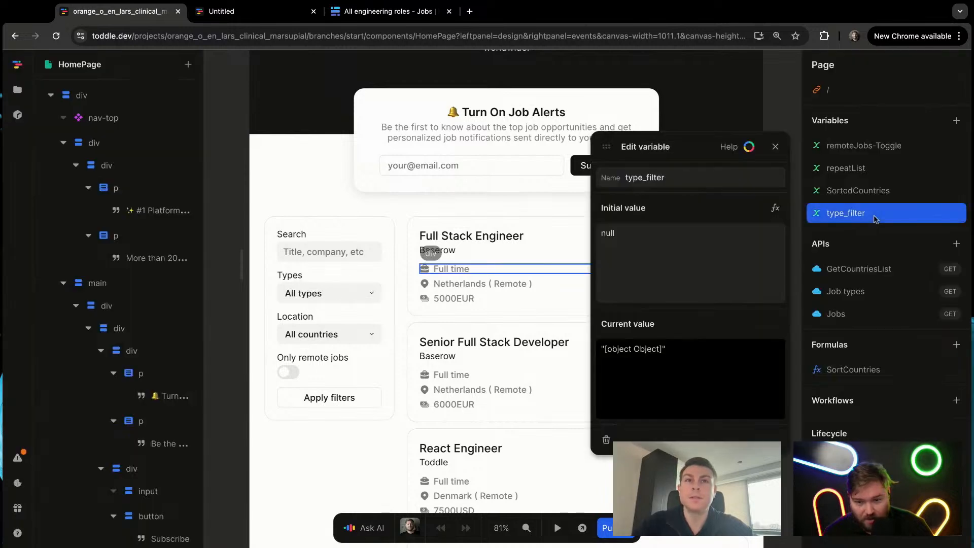
{"action": "left_click", "coordinate": [677, 356]}
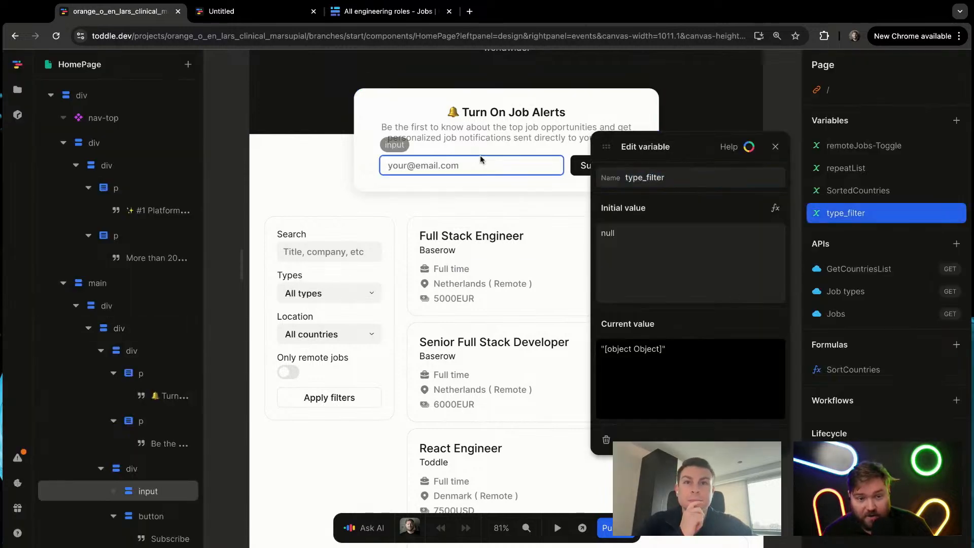
{"action": "left_click", "coordinate": [312, 481]}
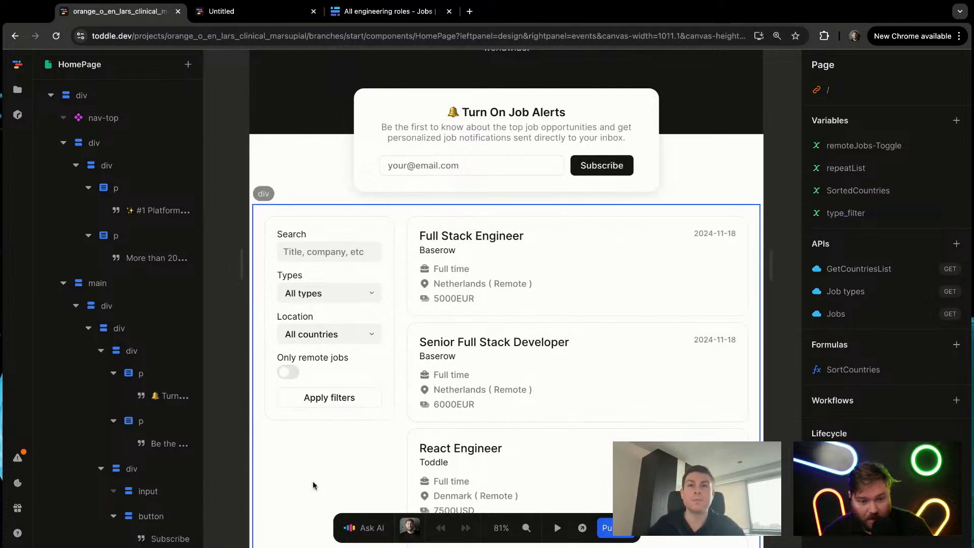
{"action": "left_click", "coordinate": [314, 481]}
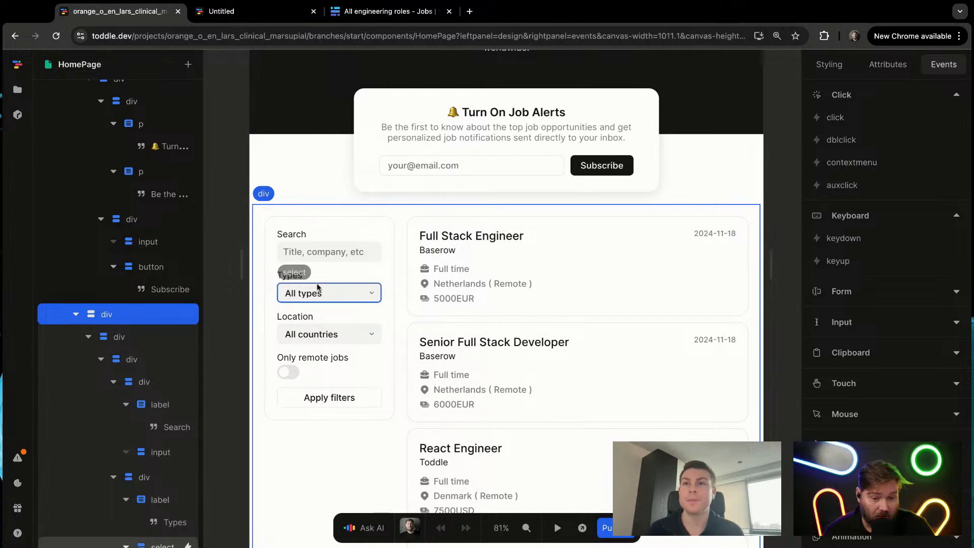
{"action": "left_click", "coordinate": [359, 279]}
{"action": "key", "text": "p"}
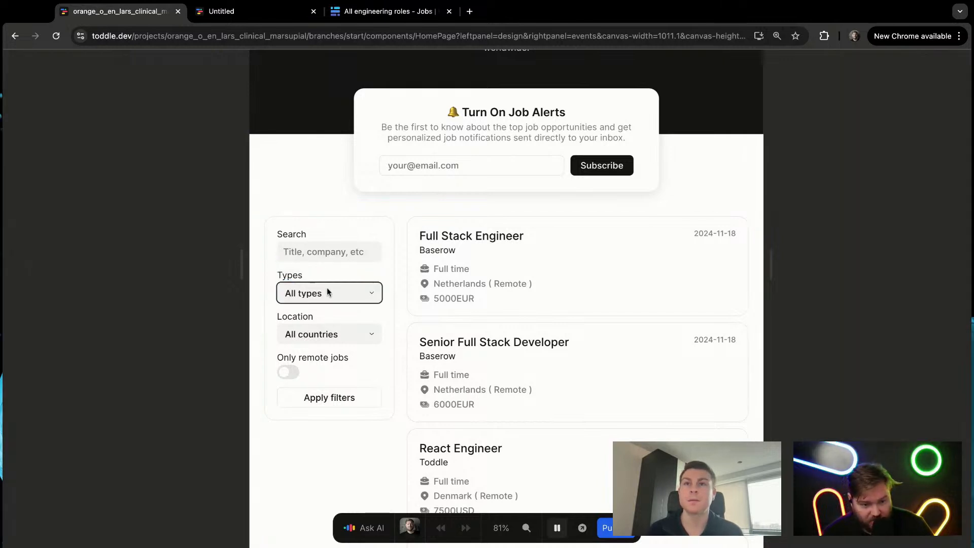
{"action": "key", "text": "p"}
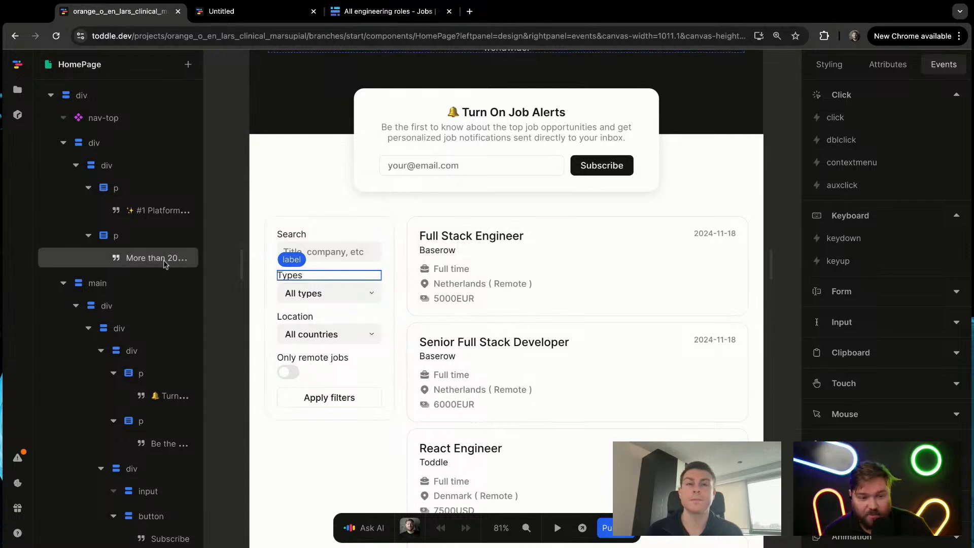
Step: Set the value attribute of the All types option in the Types select to none
{"action": "left_click", "coordinate": [327, 299]}
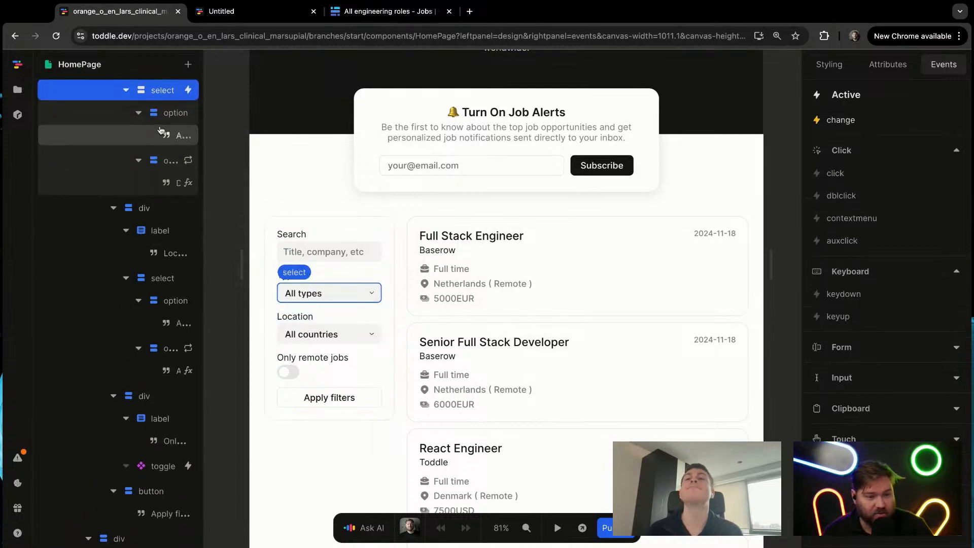
{"action": "left_click", "coordinate": [166, 114]}
{"action": "left_click", "coordinate": [888, 64]}
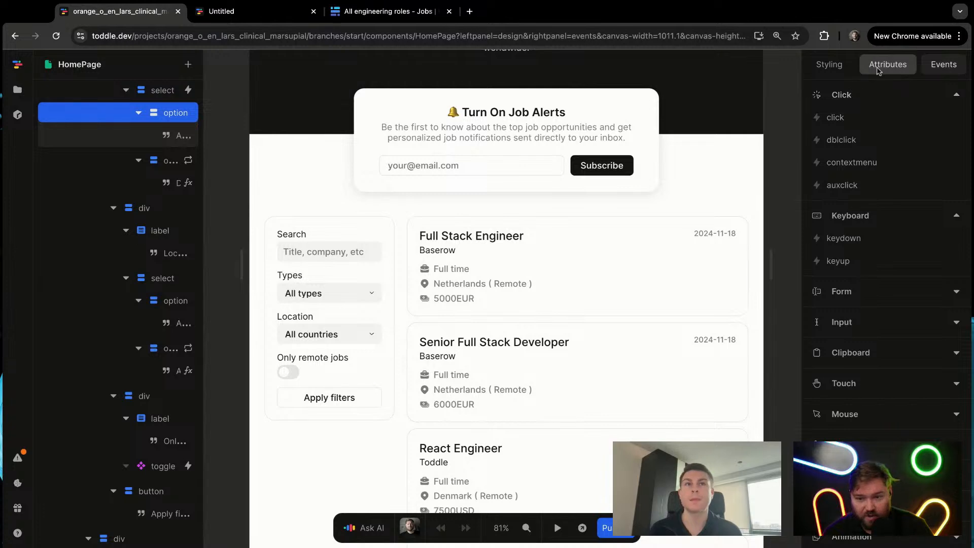
{"action": "left_click", "coordinate": [862, 150]}
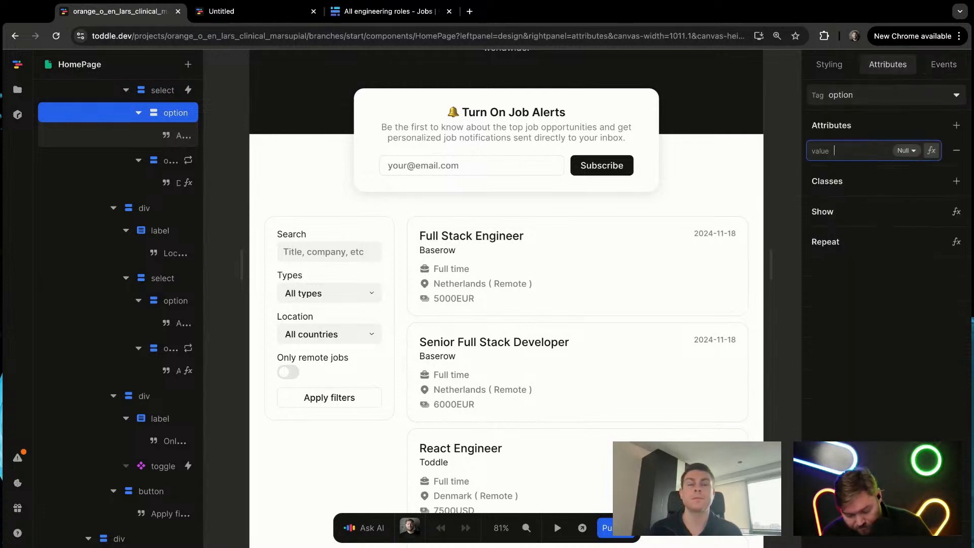
{"action": "type", "text": "none"}
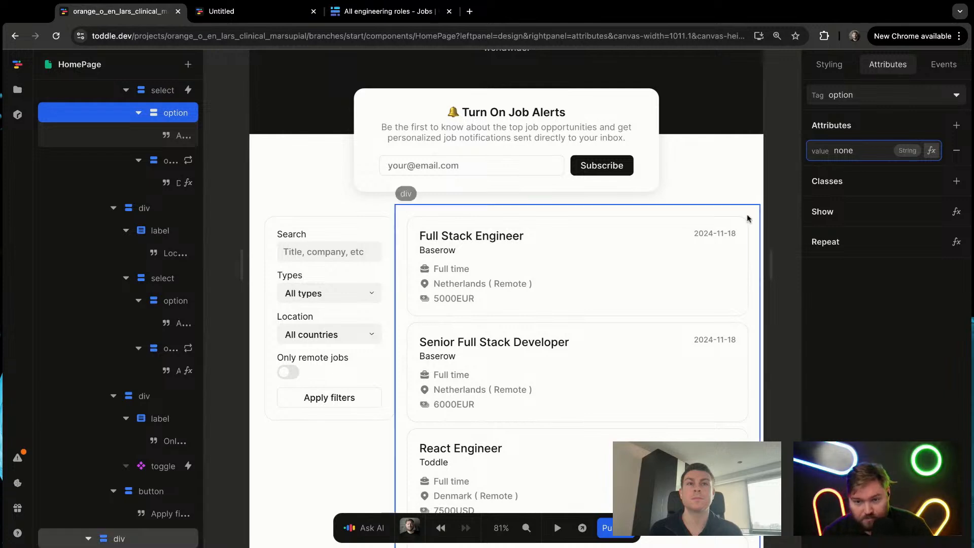
{"action": "left_click", "coordinate": [787, 209]}
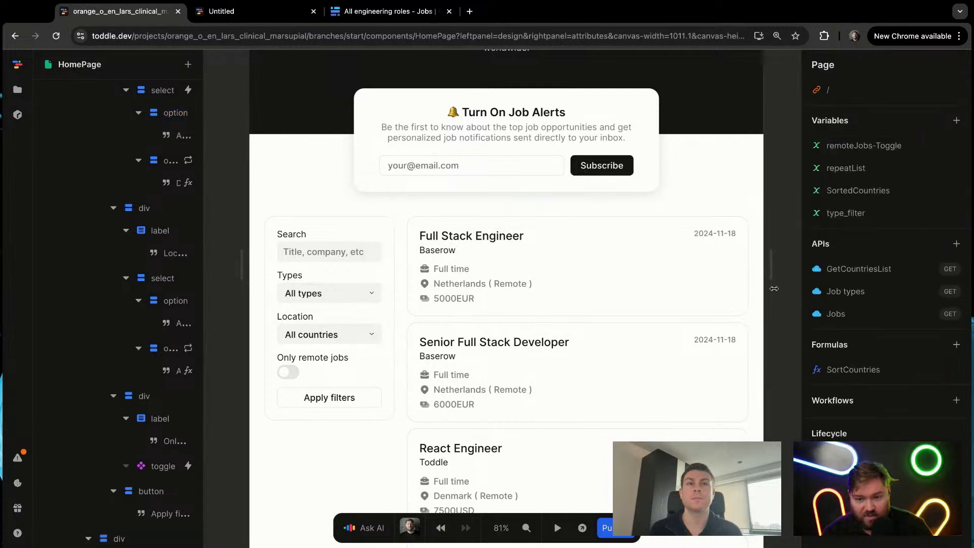
Step: Insert an If into the formula of the Jobs API's single_select_equal parameter and connect type_filter to its condition
{"action": "left_click", "coordinate": [887, 322]}
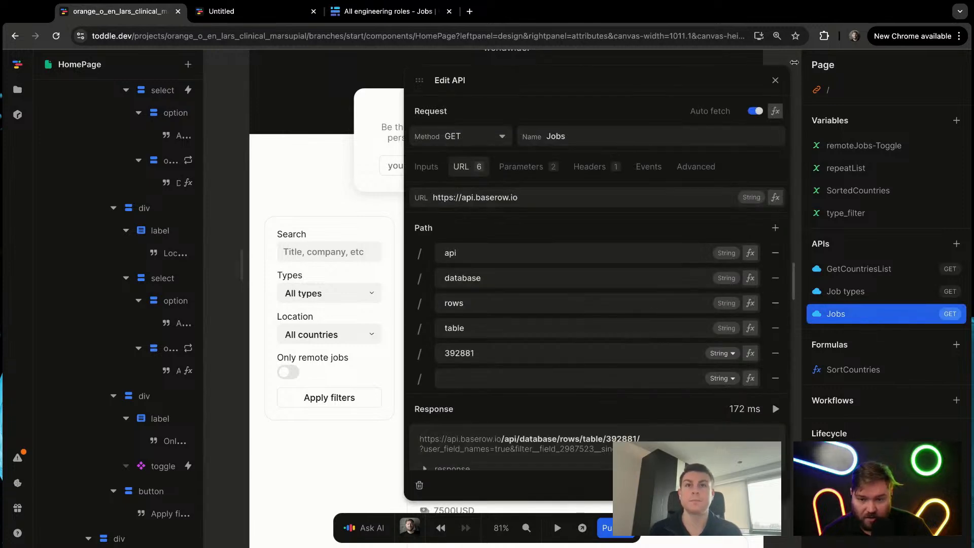
{"action": "left_click", "coordinate": [538, 174]}
{"action": "left_click", "coordinate": [750, 247]}
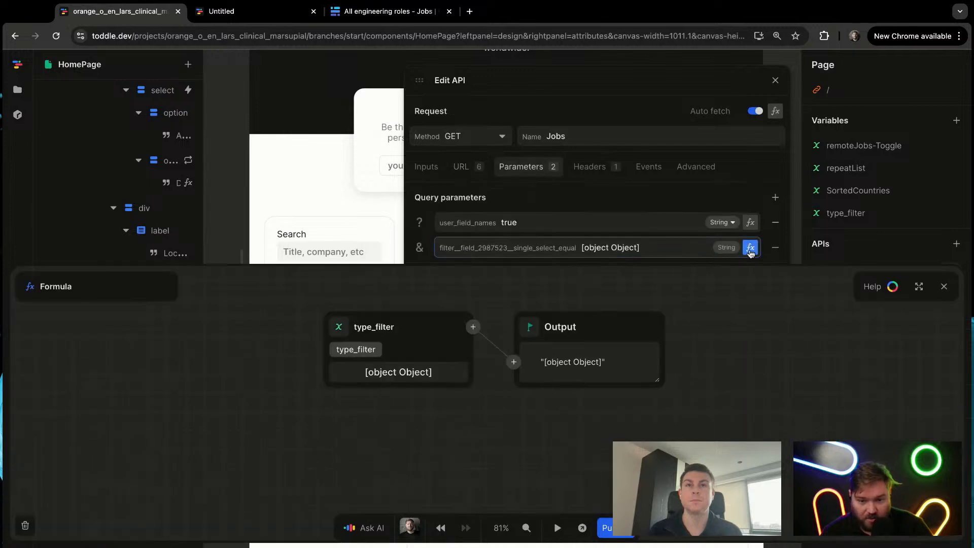
{"action": "left_click", "coordinate": [473, 327]}
{"action": "type", "text": "i"}
{"action": "key", "text": "Return"}
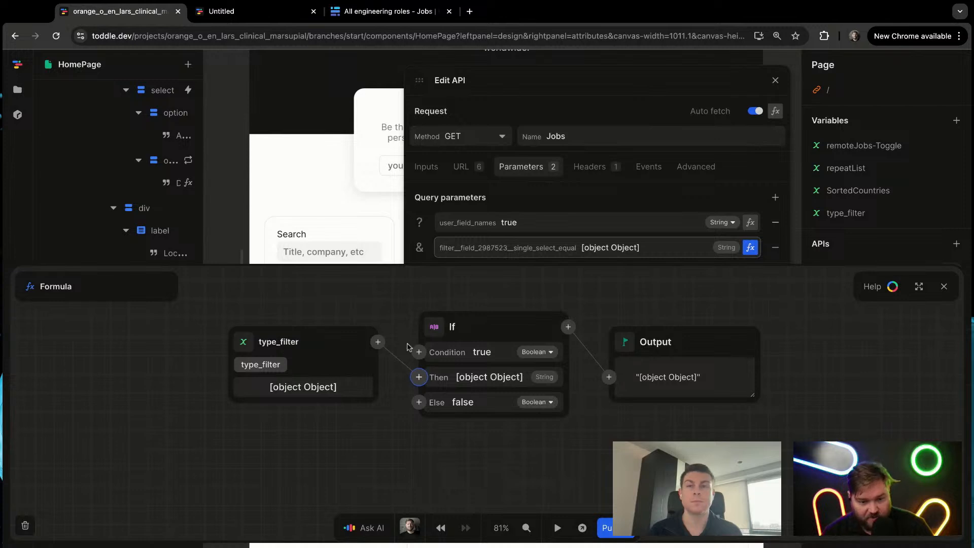
{"action": "left_click_drag", "start_coordinate": [414, 350], "coordinate": [348, 347]}
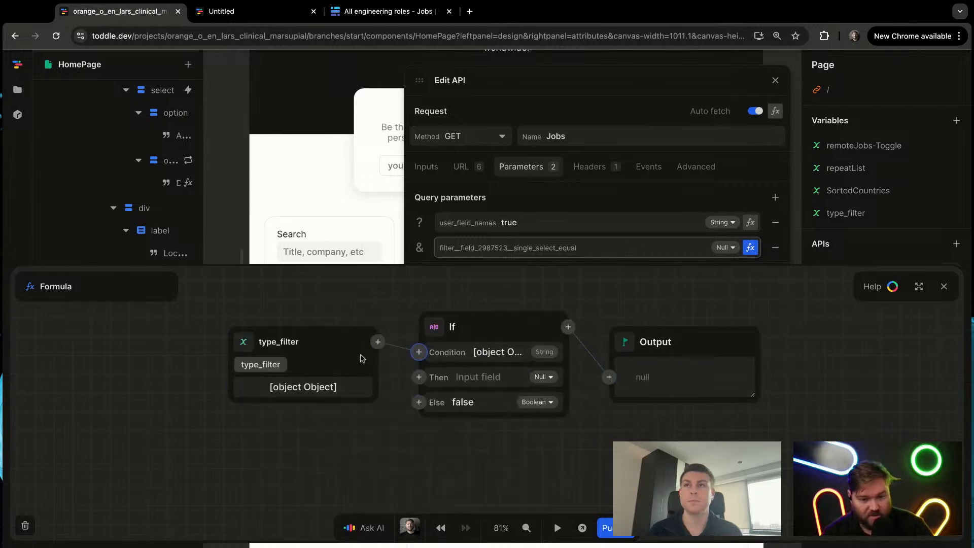
Step: Insert an Equals between type_filter and the If's condition, comparing type_filter with none
{"action": "left_click", "coordinate": [378, 341]}
{"action": "type", "text": "eq"}
{"action": "key", "text": "Return"}
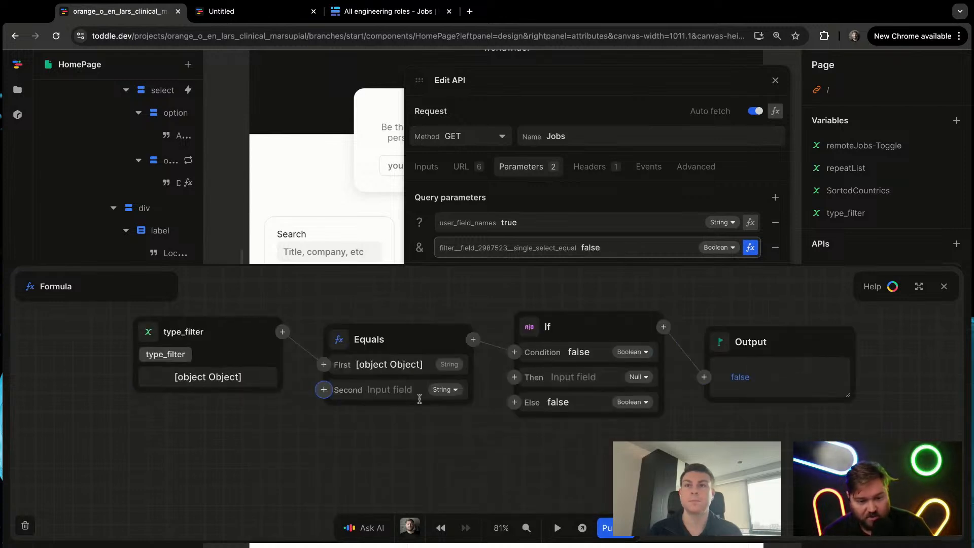
{"action": "left_click", "coordinate": [406, 391]}
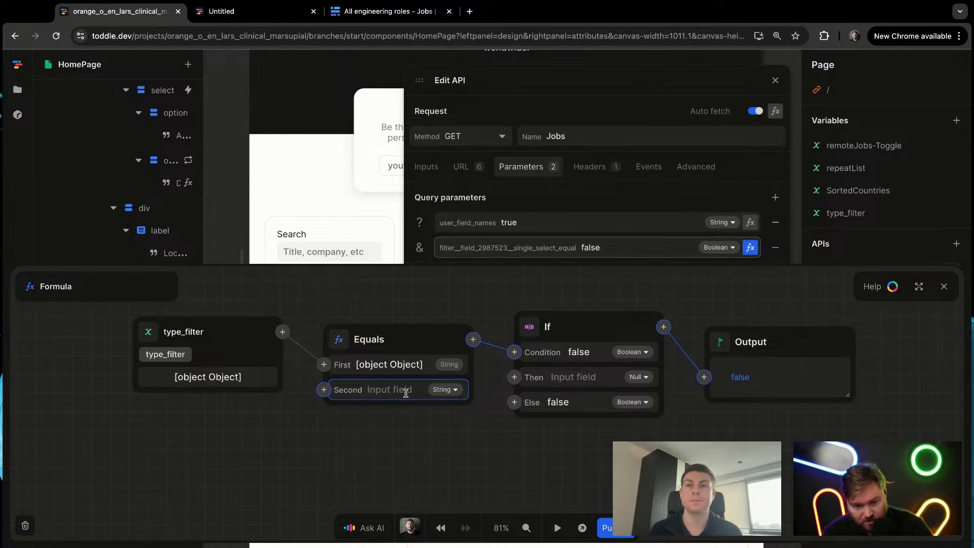
{"action": "type", "text": "none"}
Step: Set the If's Then to null and its Else to the type_filter variable, and close the formula and the Jobs API editor
{"action": "left_click", "coordinate": [585, 378]}
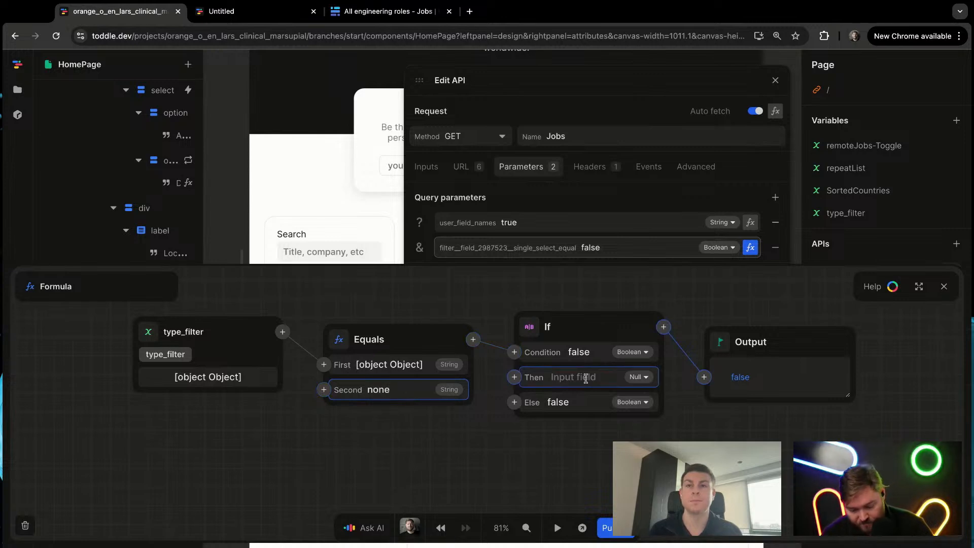
{"action": "type", "text": "null"}
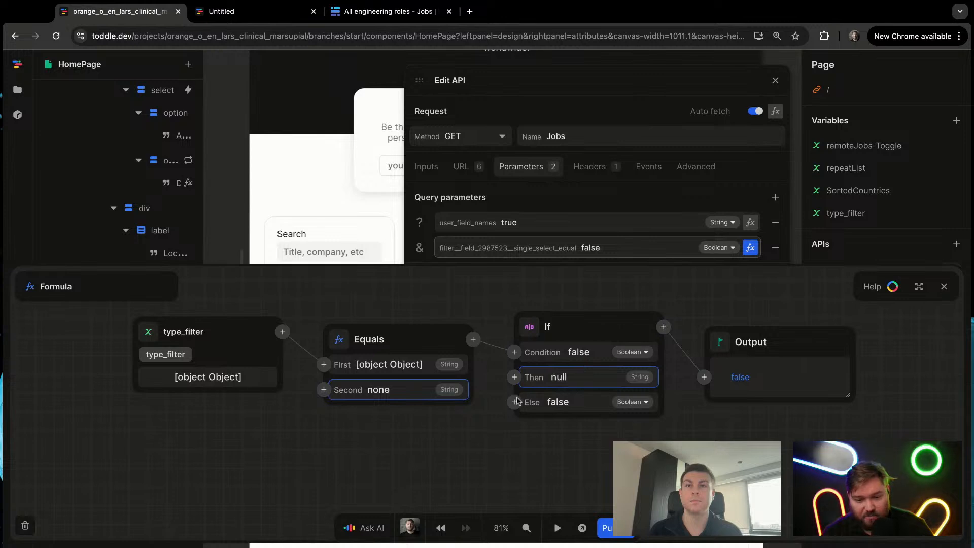
{"action": "left_click", "coordinate": [515, 402]}
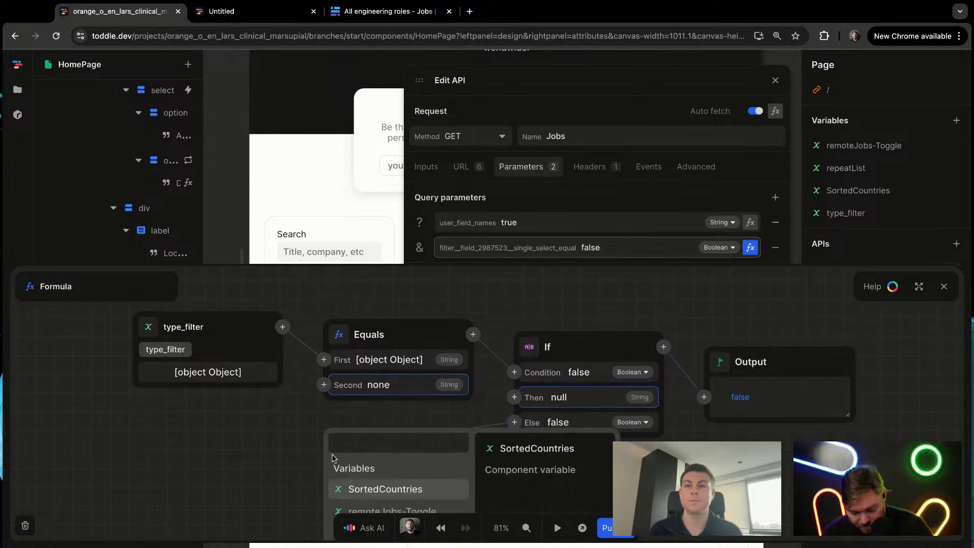
{"action": "type", "text": "type"}
{"action": "key", "text": "Down"}
{"action": "key", "text": "Return"}
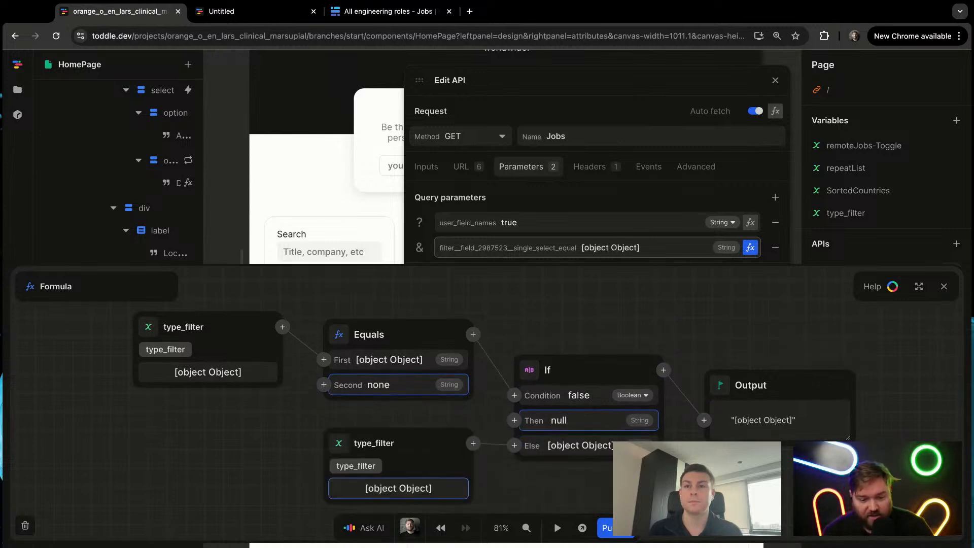
{"action": "key", "text": "Escape"}
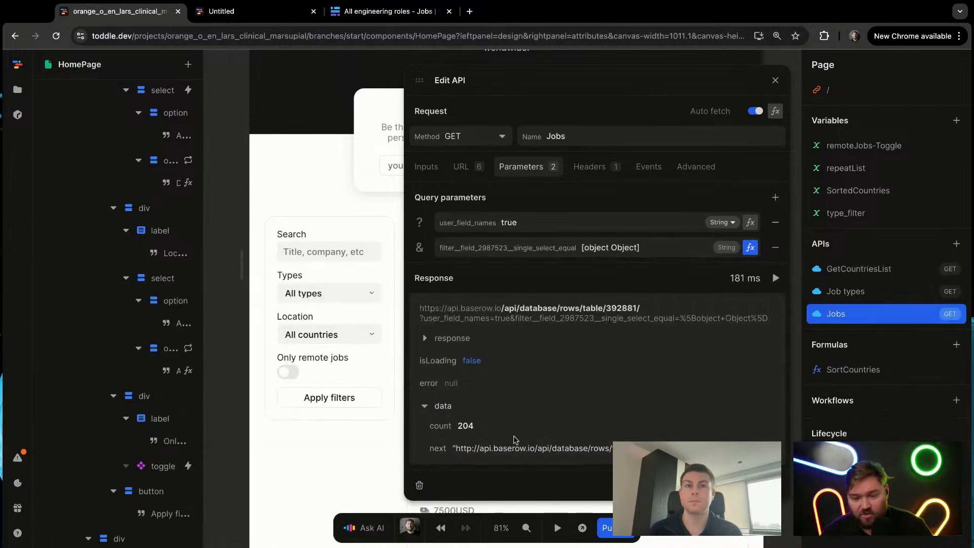
{"action": "left_click", "coordinate": [377, 392]}
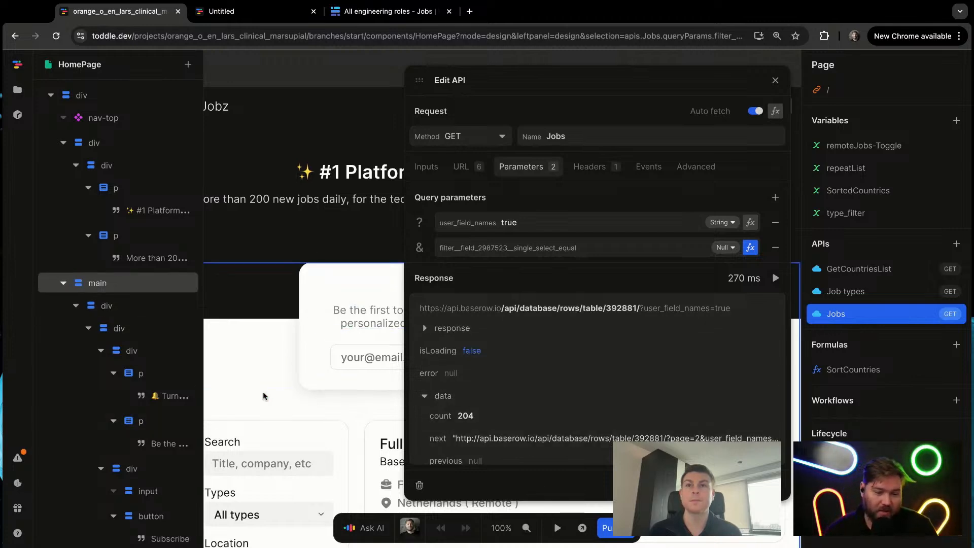
{"action": "left_click", "coordinate": [309, 334]}
Step: Switch to the live site preview and change the Types filter to Product and back to All types
{"action": "scroll", "coordinate": [426, 384], "scroll_direction": "down", "scroll_amount": 3}
{"action": "scroll", "coordinate": [426, 365], "scroll_direction": "down", "scroll_amount": 3}
{"action": "scroll", "coordinate": [400, 327], "scroll_direction": "down", "scroll_amount": 1}
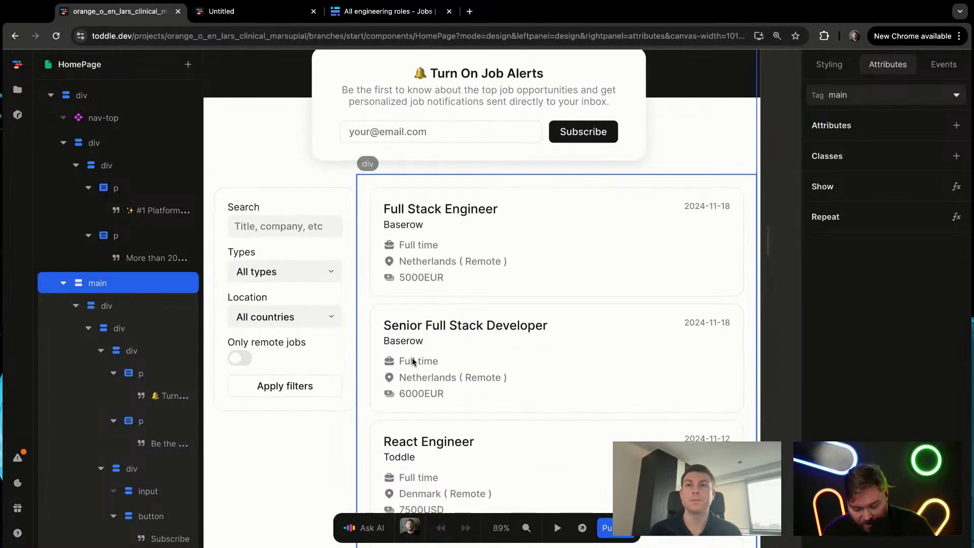
{"action": "left_click", "coordinate": [279, 19]}
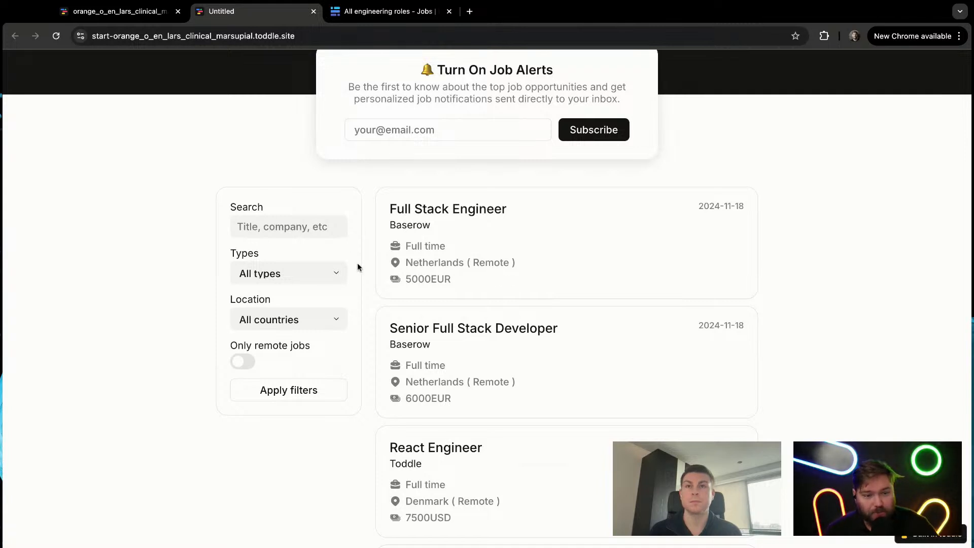
{"action": "left_click", "coordinate": [286, 272]}
{"action": "key", "text": "p"}
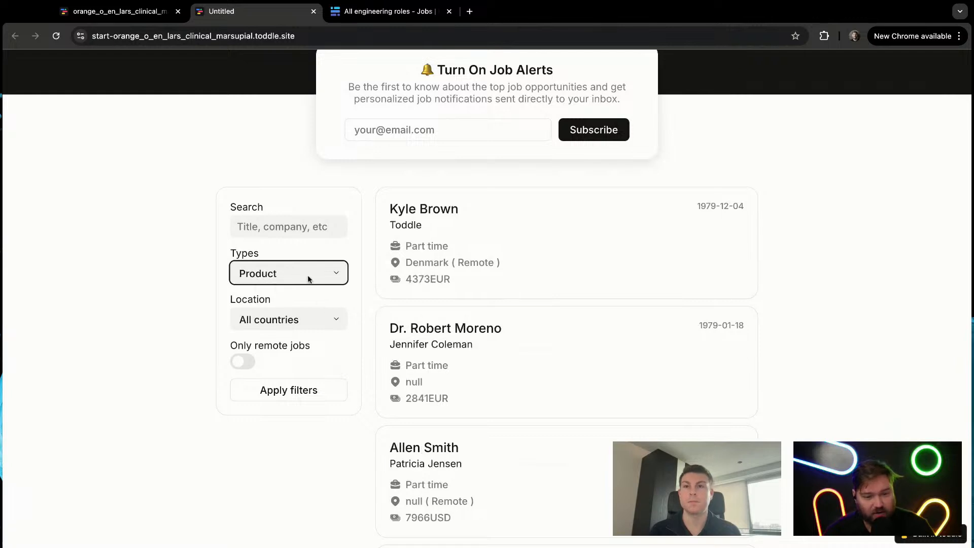
{"action": "key", "text": "Up"}
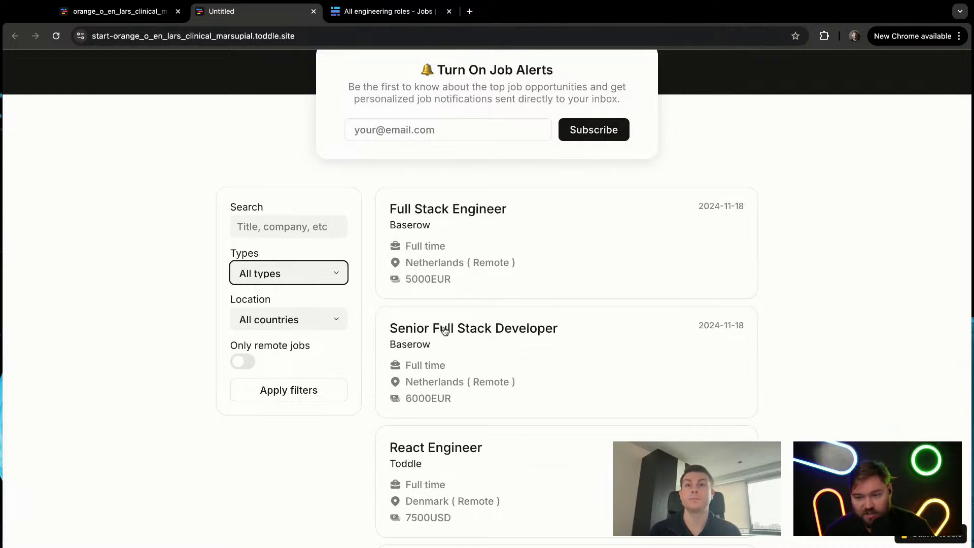
{"action": "left_click", "coordinate": [170, 202]}
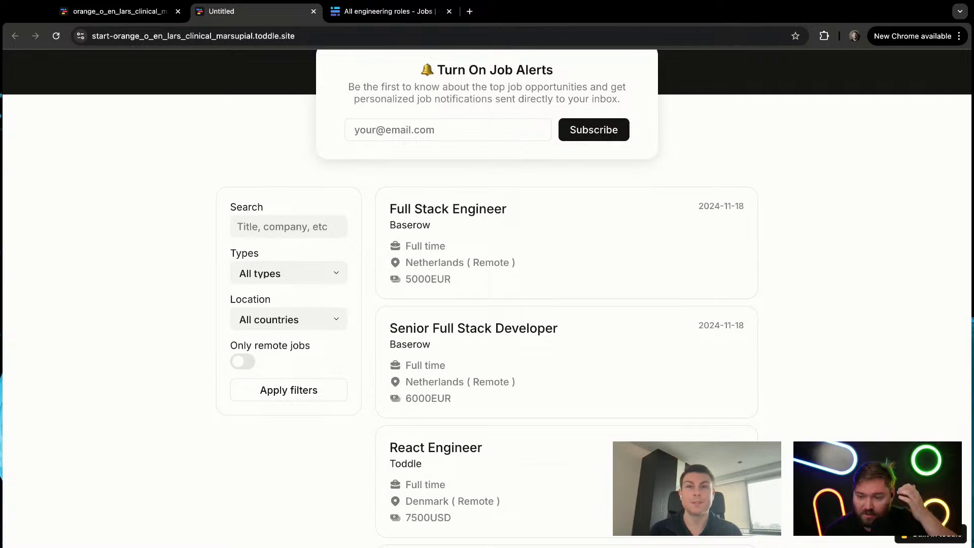
Step: Return to the toddle editor and look at the attributes of the Search input
{"action": "left_click", "coordinate": [116, 12]}
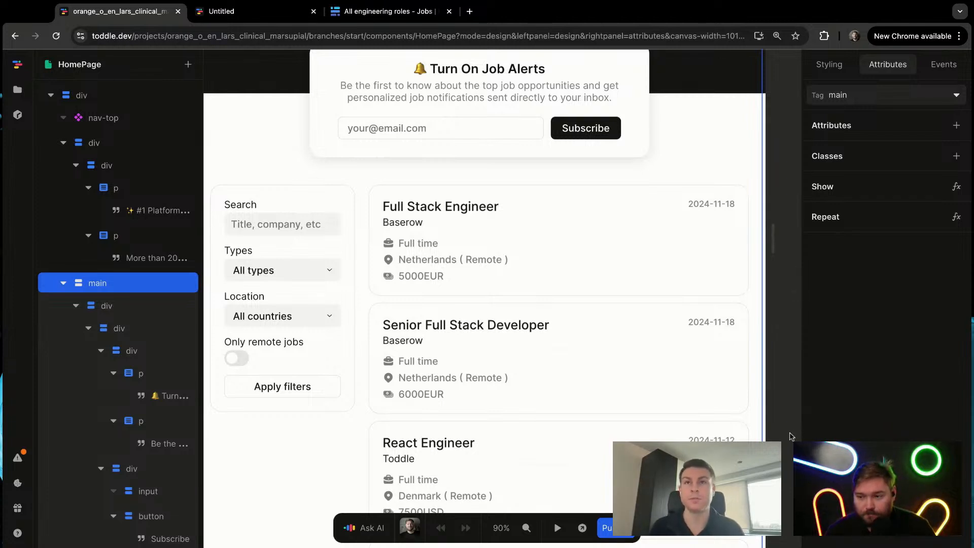
{"action": "scroll", "coordinate": [792, 437], "scroll_direction": "left", "scroll_amount": 1}
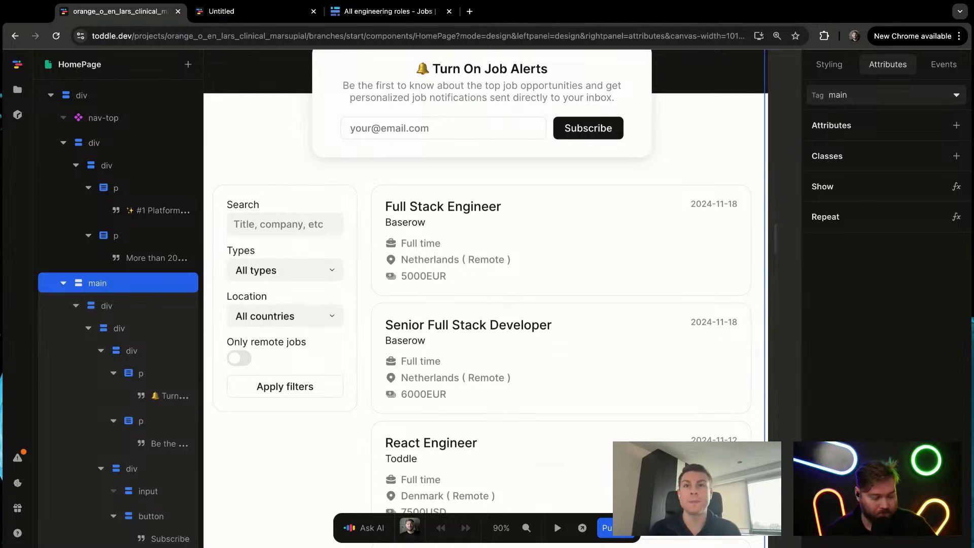
{"action": "mouse_move", "coordinate": [776, 451]}
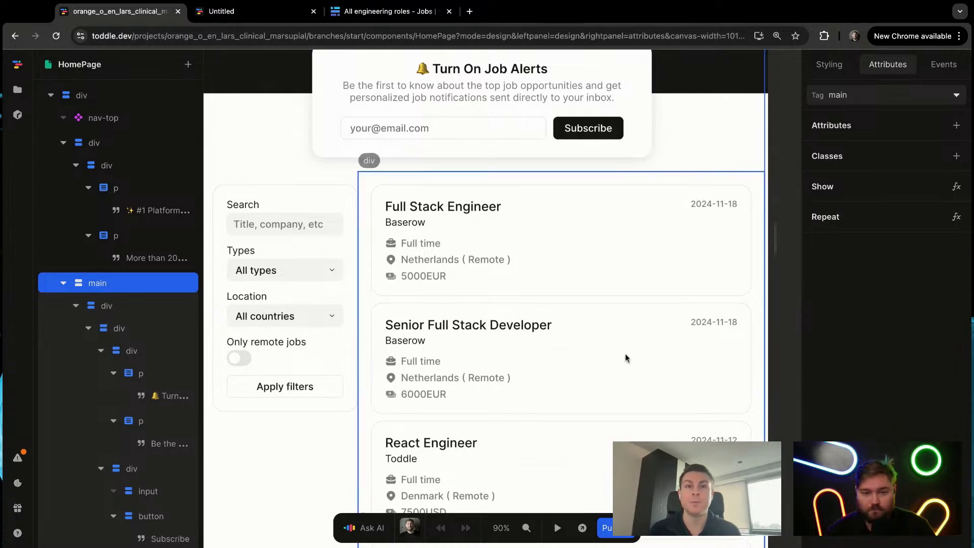
{"action": "scroll", "coordinate": [716, 216], "scroll_direction": "down", "scroll_amount": 5}
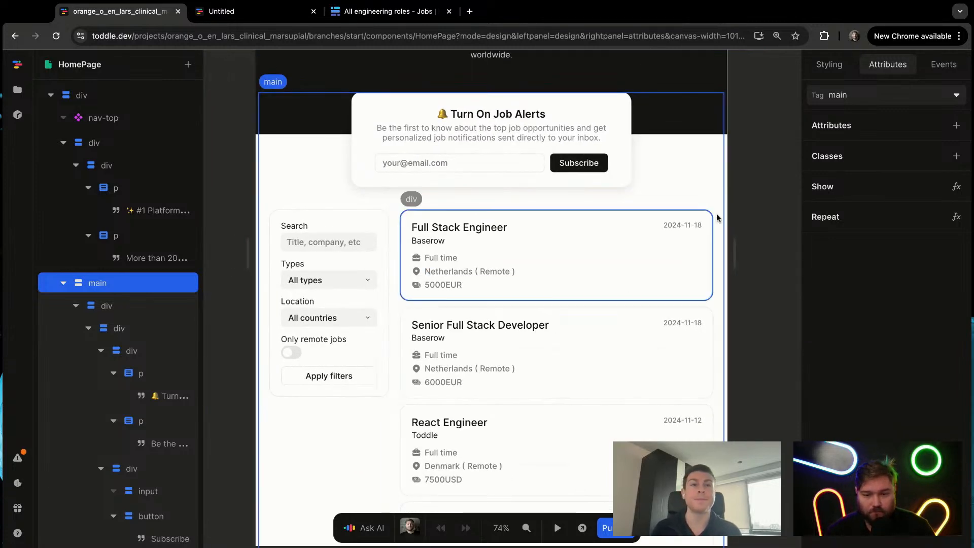
{"action": "left_click", "coordinate": [773, 170]}
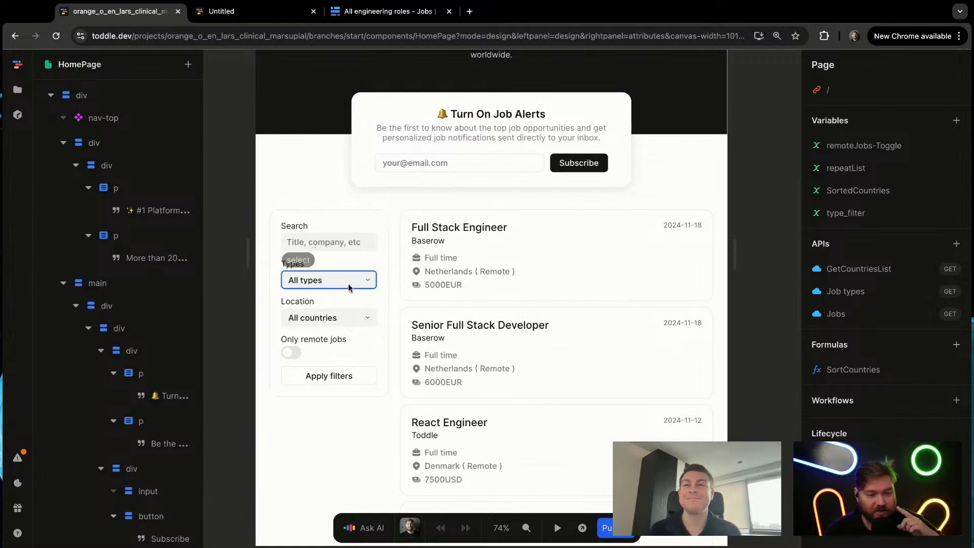
{"action": "left_click", "coordinate": [339, 244]}
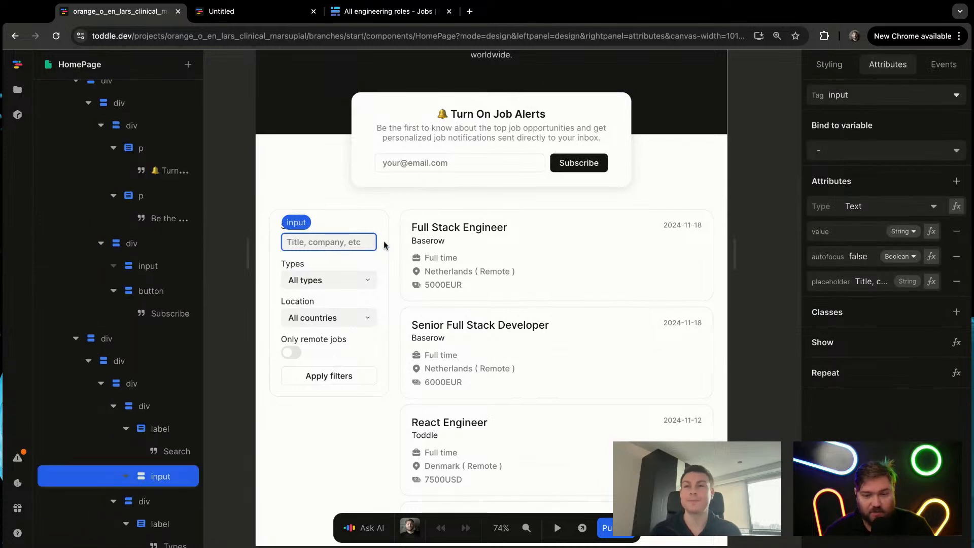
{"action": "left_click", "coordinate": [791, 190]}
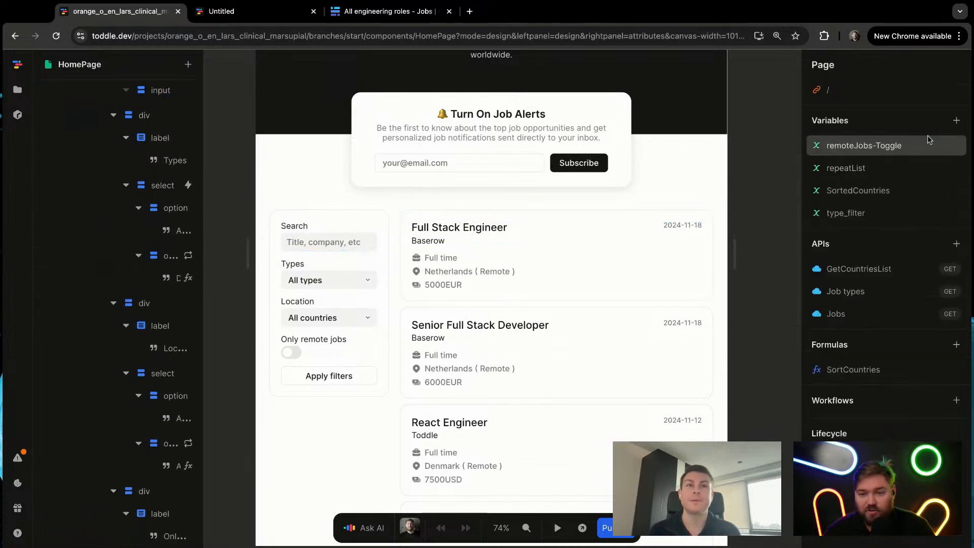
Step: Add a page variable named search with an empty initial value
{"action": "left_click", "coordinate": [957, 120]}
{"action": "type", "text": "search"}
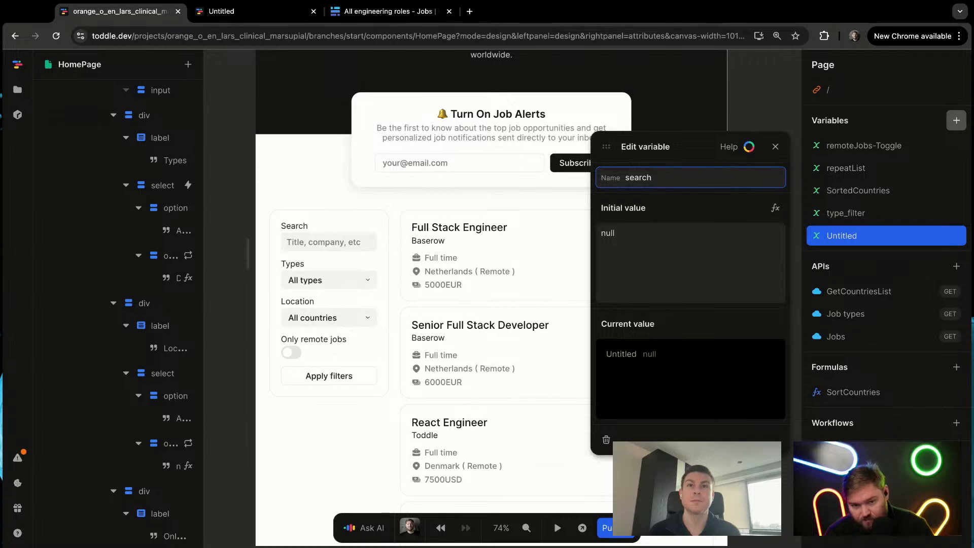
{"action": "key", "text": "Tab"}
{"action": "key", "text": "Tab"}
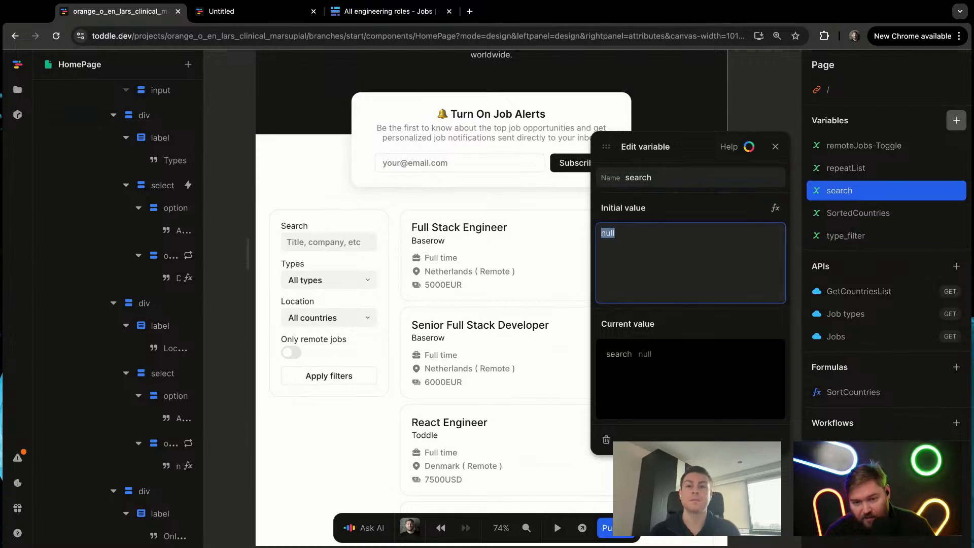
{"action": "key", "text": "BackSpace"}
{"action": "key", "text": "Tab"}
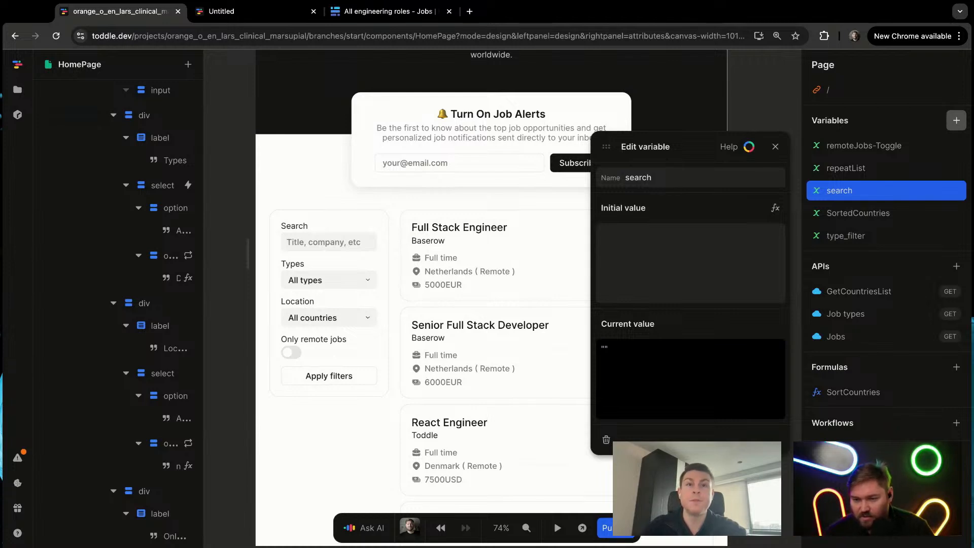
{"action": "left_click", "coordinate": [775, 148]}
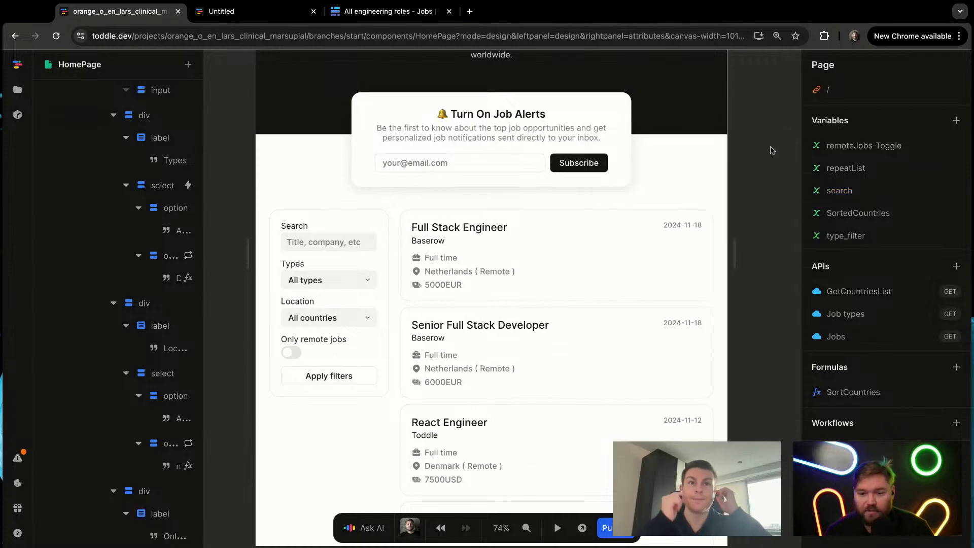
Step: Bind the Search input in the filter box to the search variable
{"action": "left_click", "coordinate": [355, 249]}
{"action": "left_click", "coordinate": [337, 281]}
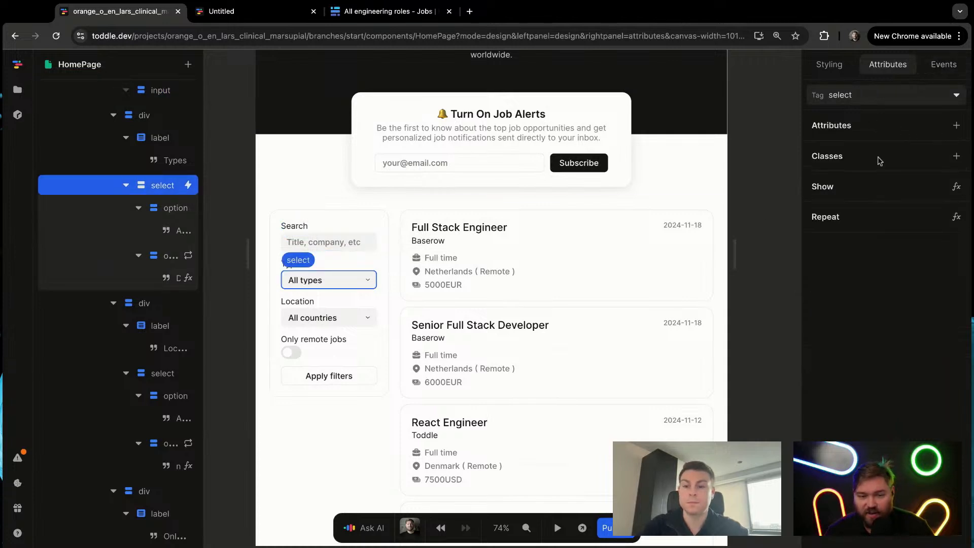
{"action": "left_click", "coordinate": [323, 245]}
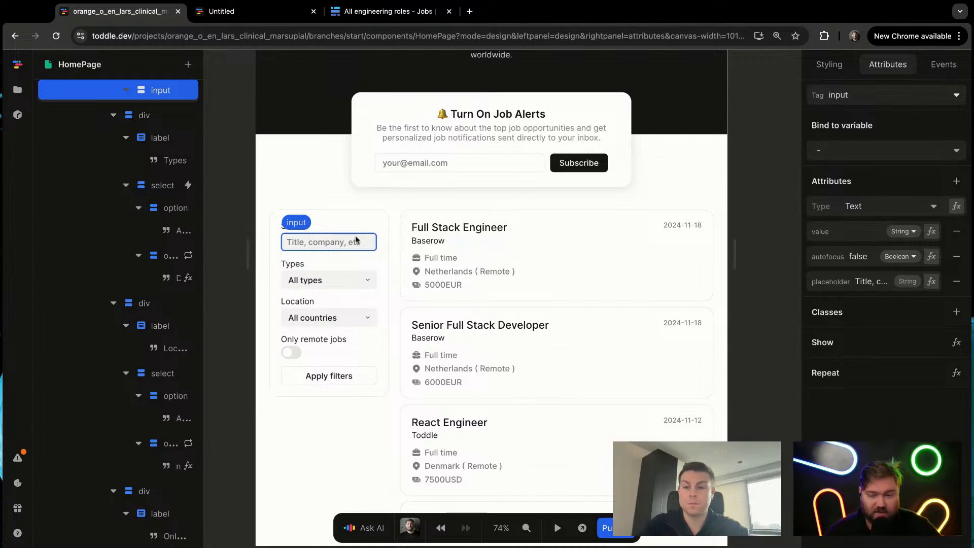
{"action": "left_click", "coordinate": [888, 150]}
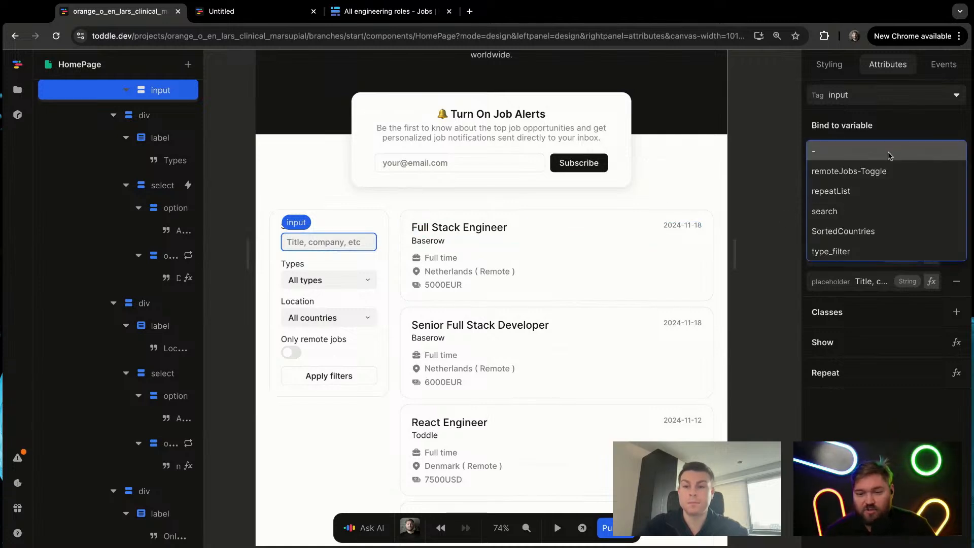
{"action": "left_click", "coordinate": [889, 210]}
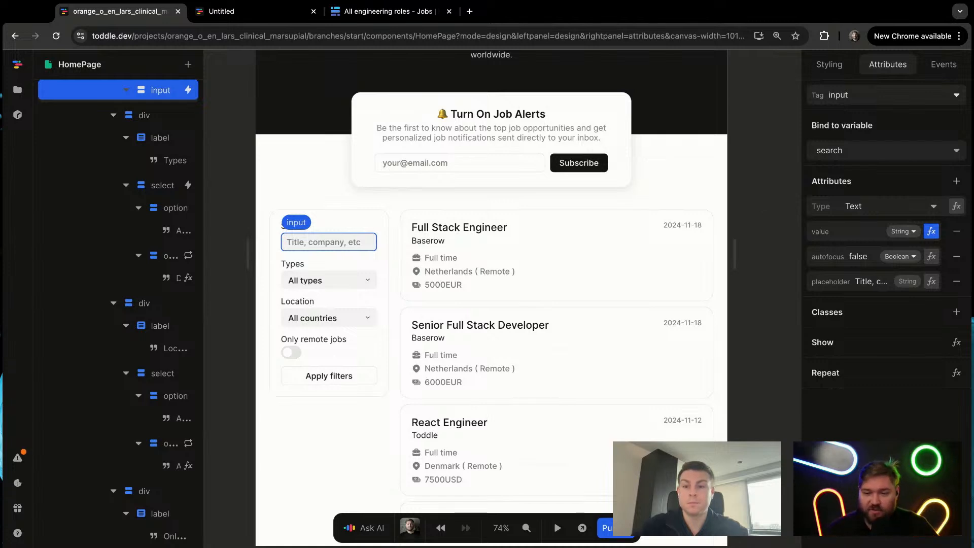
Step: In test mode, enter plmber in the Search field to try the variable binding
{"action": "left_click", "coordinate": [762, 277]}
{"action": "key", "text": "t"}
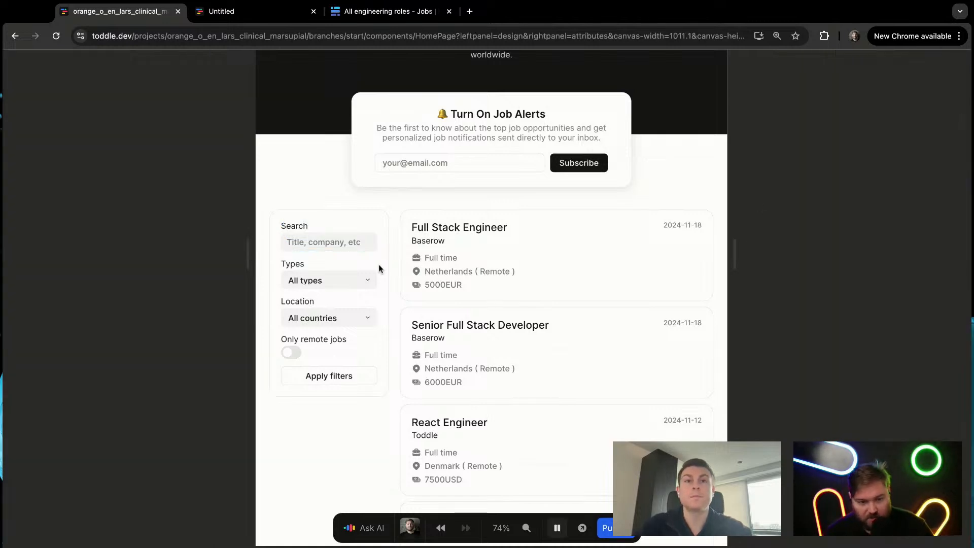
{"action": "left_click", "coordinate": [339, 238]}
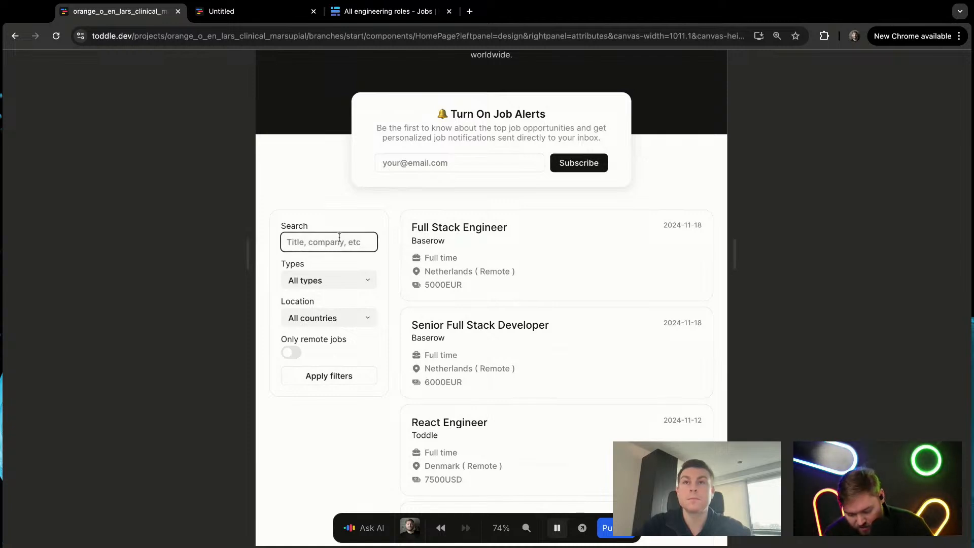
{"action": "type", "text": "plmber"}
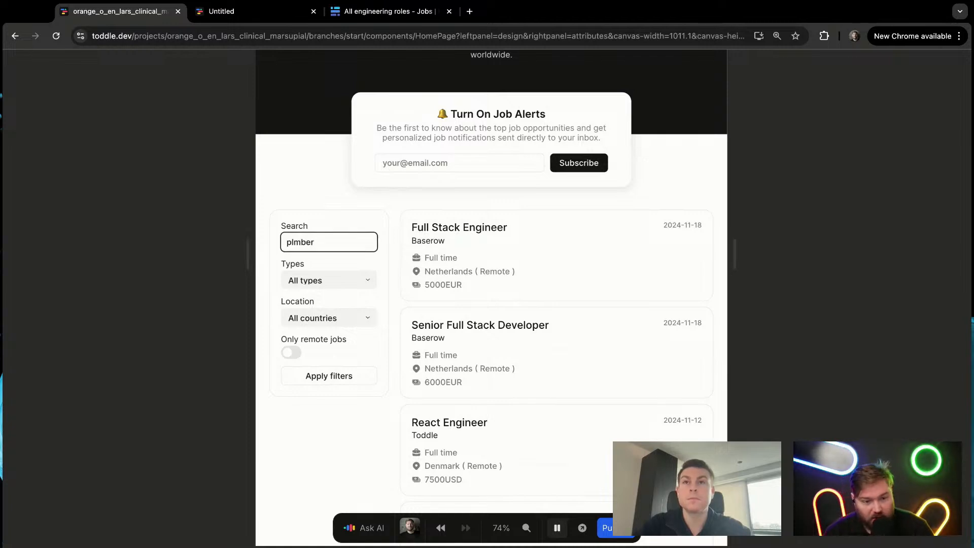
{"action": "key", "text": "alt+Left"}
{"action": "left_click", "coordinate": [857, 259]}
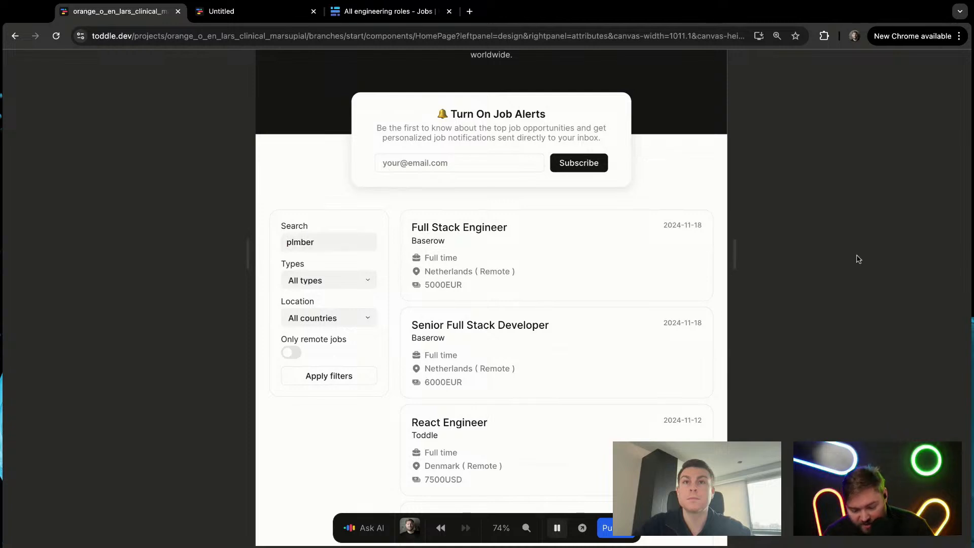
Step: Leave test mode and inspect the current value of the search variable
{"action": "key", "text": "p"}
{"action": "left_click", "coordinate": [855, 191]}
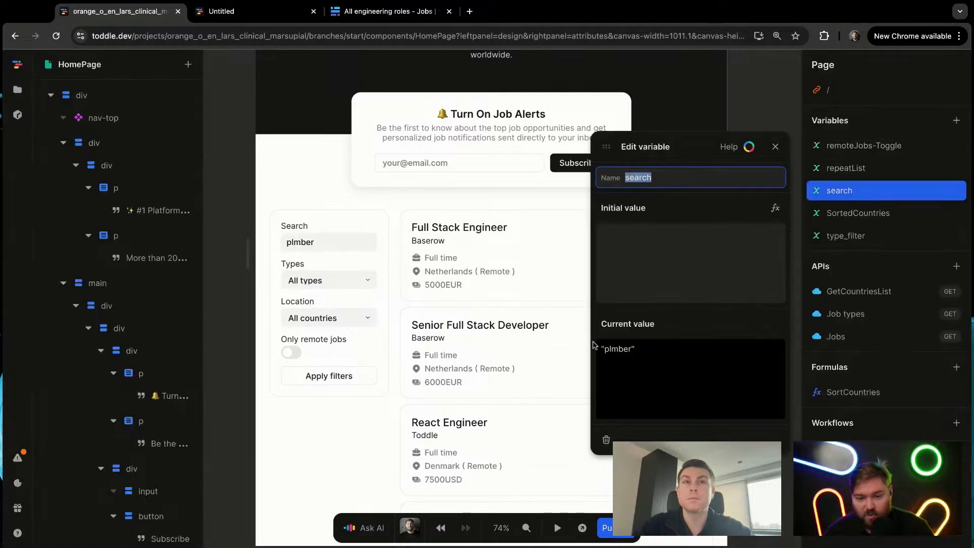
{"action": "left_click", "coordinate": [775, 147]}
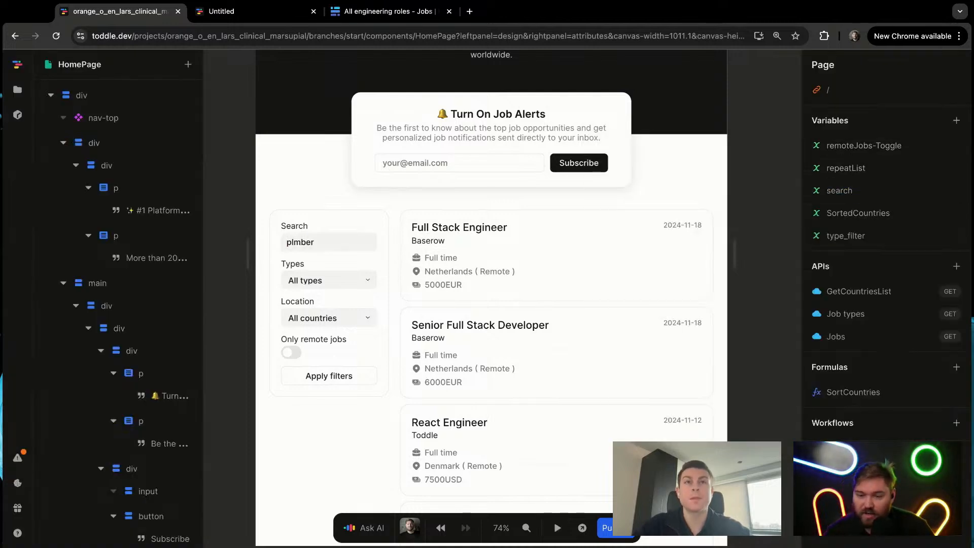
{"action": "key", "text": "p"}
{"action": "key", "text": "p"}
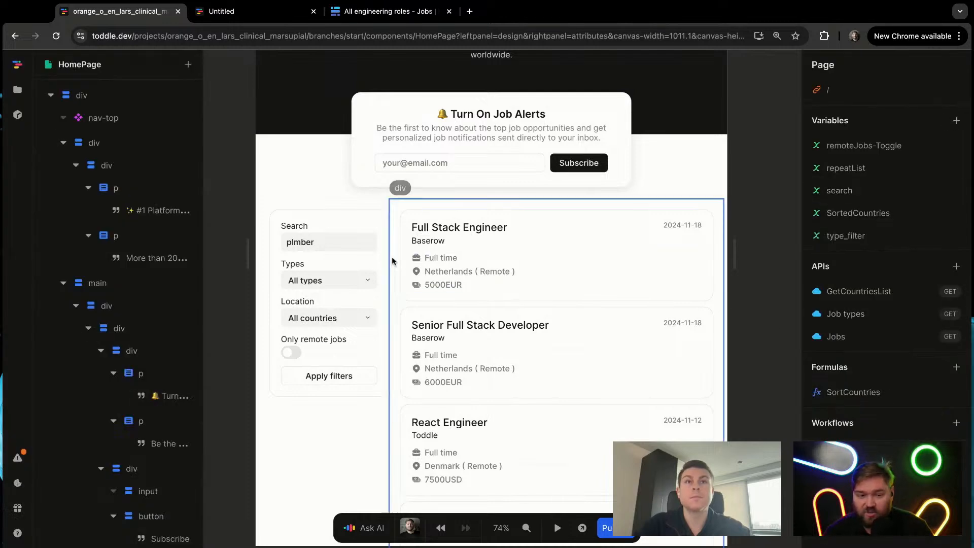
Step: Clear the Search field in test mode, return to editing and check the Search input's variable binding
{"action": "left_click", "coordinate": [340, 247]}
{"action": "key", "text": "p"}
{"action": "left_click", "coordinate": [340, 244]}
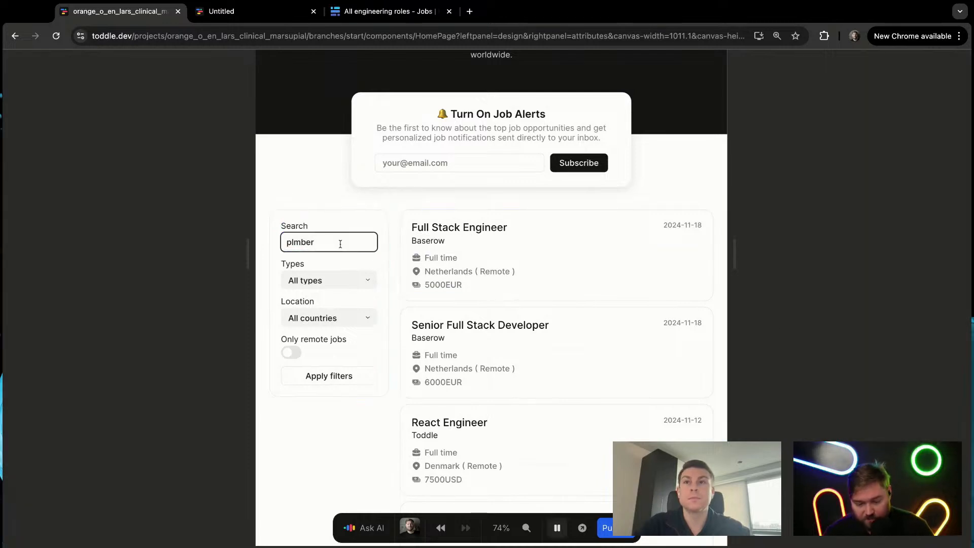
{"action": "key", "text": "super+BackSpace"}
{"action": "left_click", "coordinate": [820, 243]}
{"action": "key", "text": "p"}
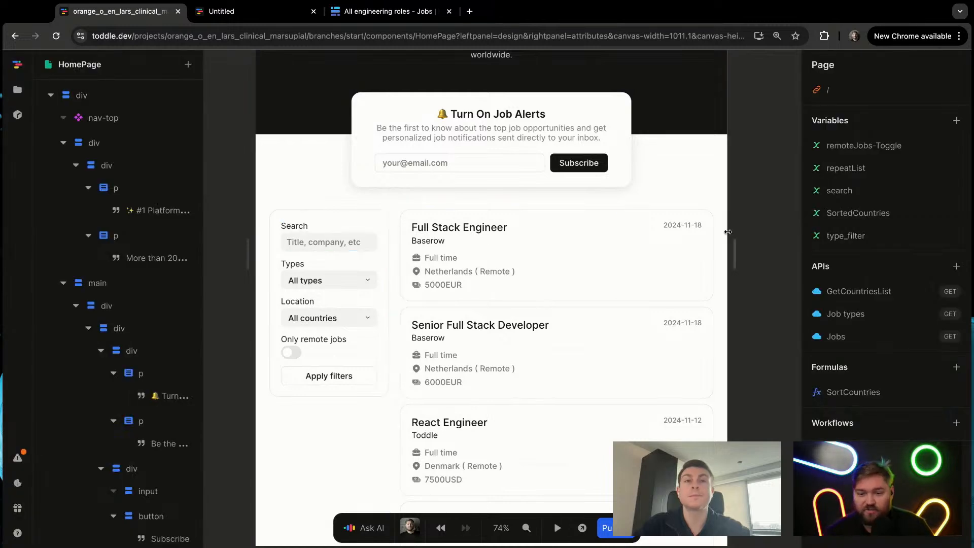
{"action": "left_click", "coordinate": [339, 244]}
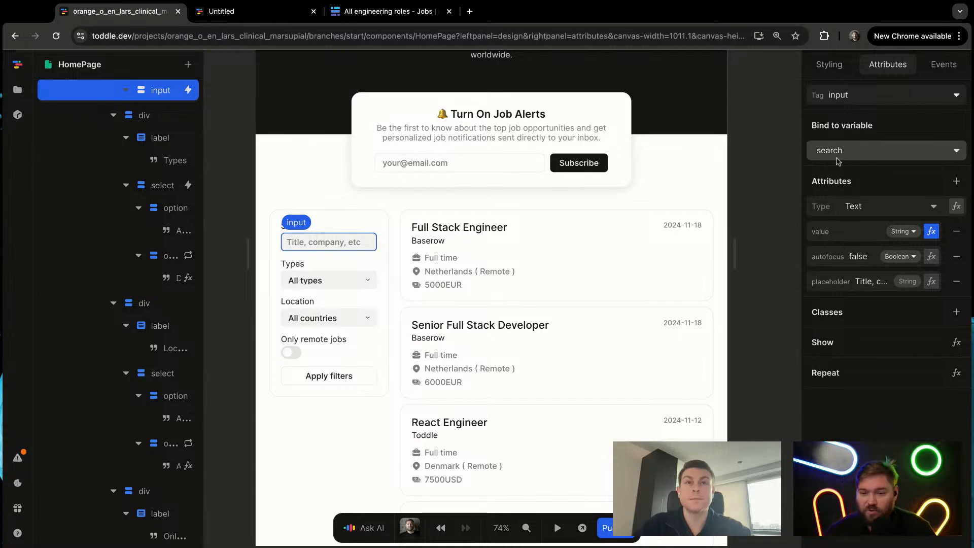
{"action": "left_click", "coordinate": [751, 162]}
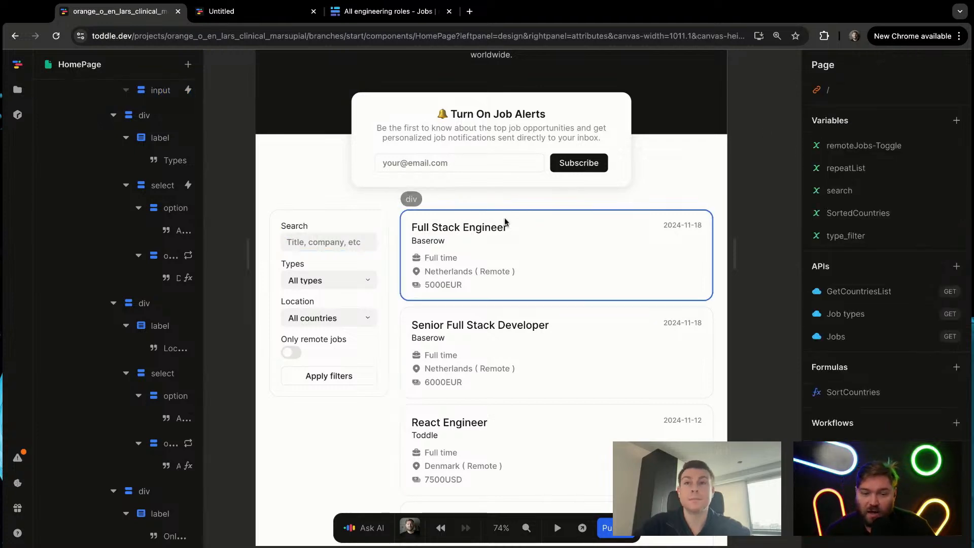
Step: Add a query parameter named search to the Jobs API
{"action": "left_click", "coordinate": [858, 335]}
{"action": "left_click", "coordinate": [521, 167]}
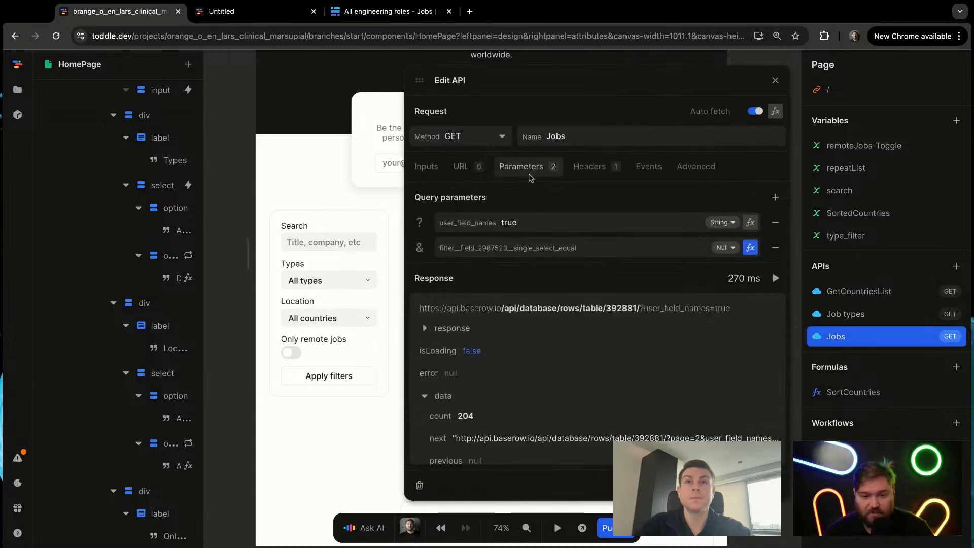
{"action": "left_click", "coordinate": [775, 198]}
{"action": "type", "text": "search"}
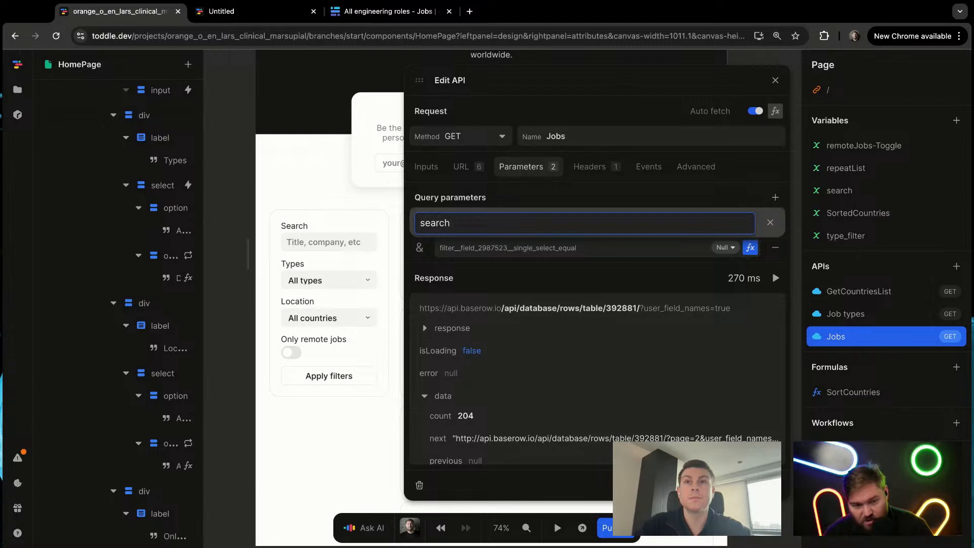
{"action": "key", "text": "Return"}
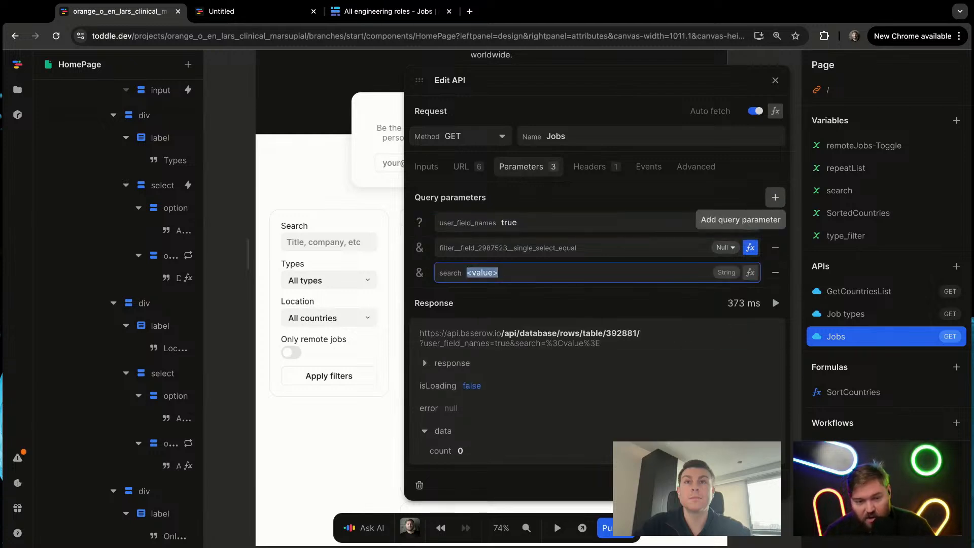
Step: Set the Jobs API's search parameter to the search variable through a formula
{"action": "left_click", "coordinate": [749, 272]}
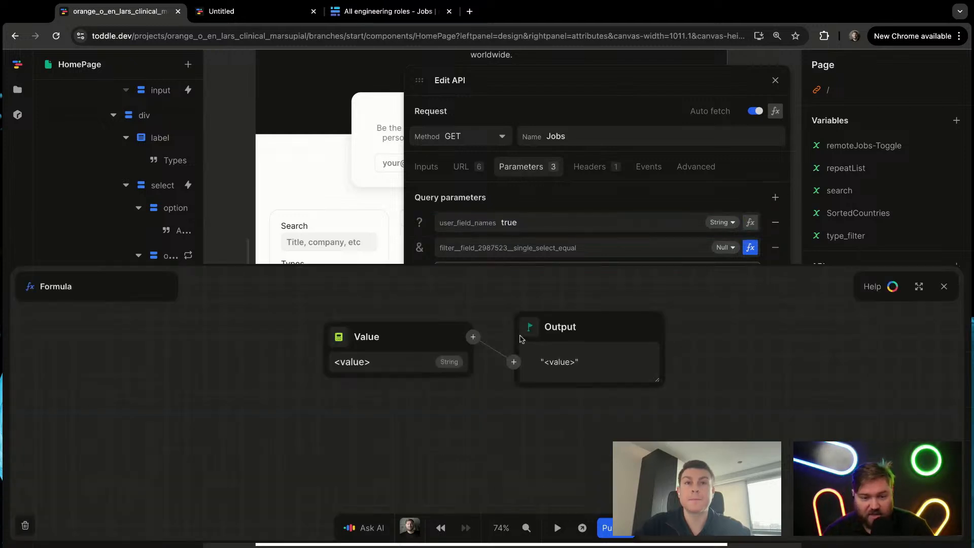
{"action": "left_click", "coordinate": [345, 346]}
{"action": "type", "text": "sea"}
{"action": "left_click", "coordinate": [380, 364]}
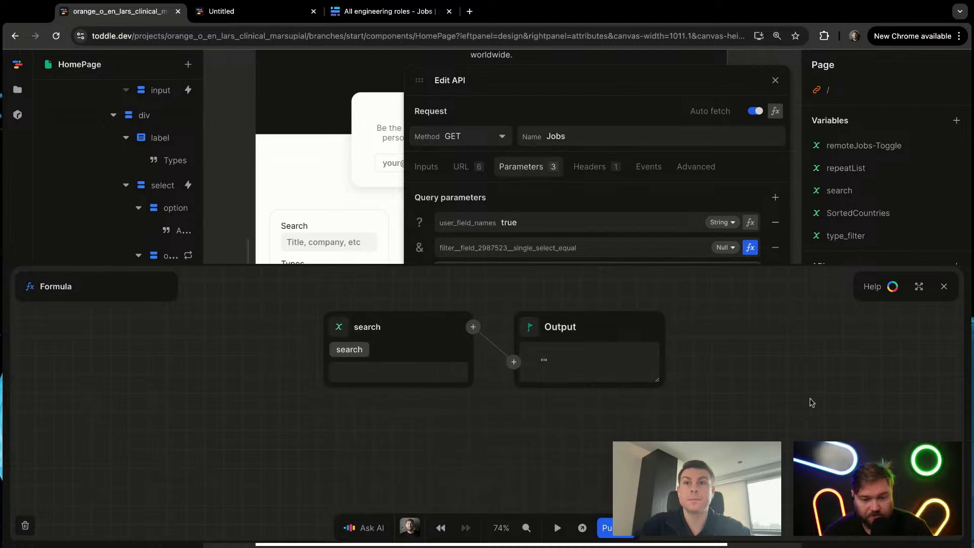
{"action": "left_click", "coordinate": [943, 286]}
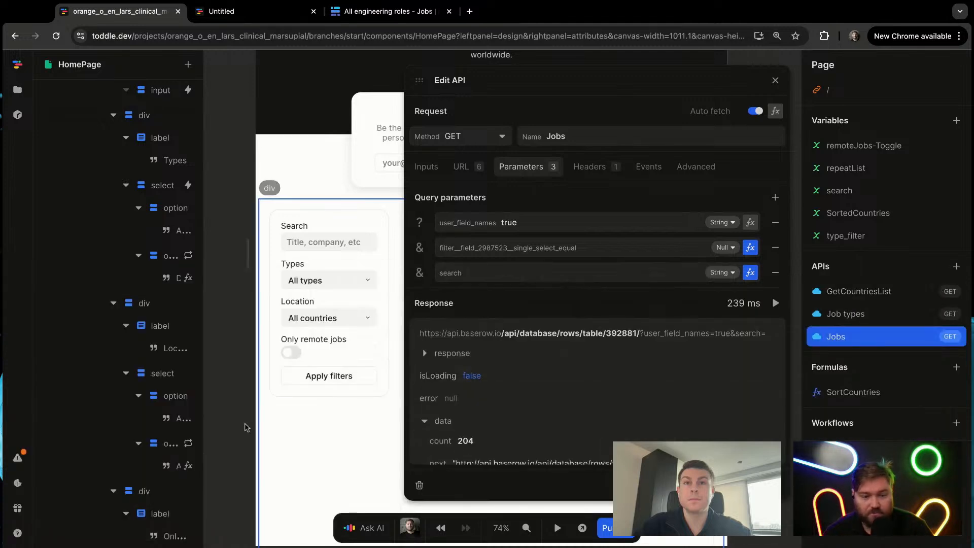
Step: In test mode, search the job list for react, clear the field and return to editing
{"action": "key", "text": "p"}
{"action": "left_click", "coordinate": [335, 242]}
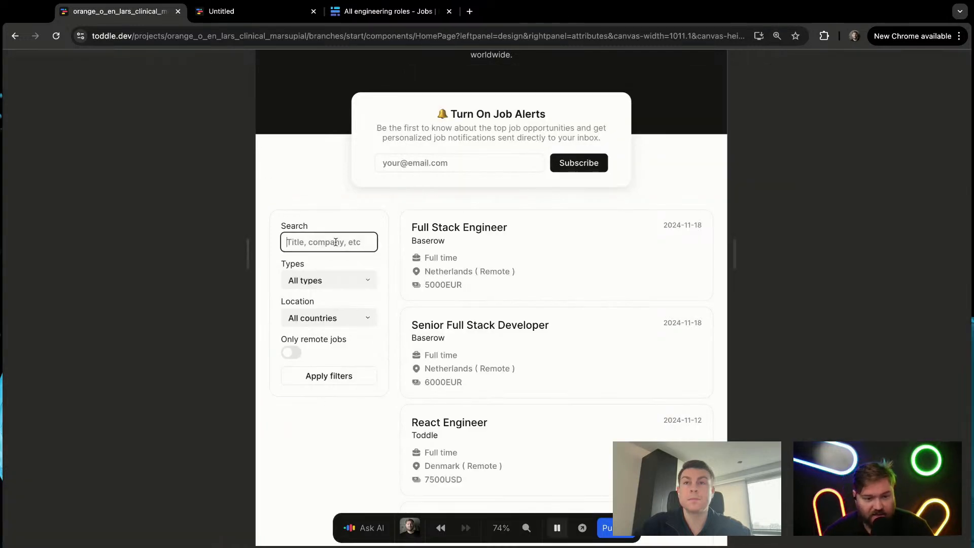
{"action": "type", "text": "react"}
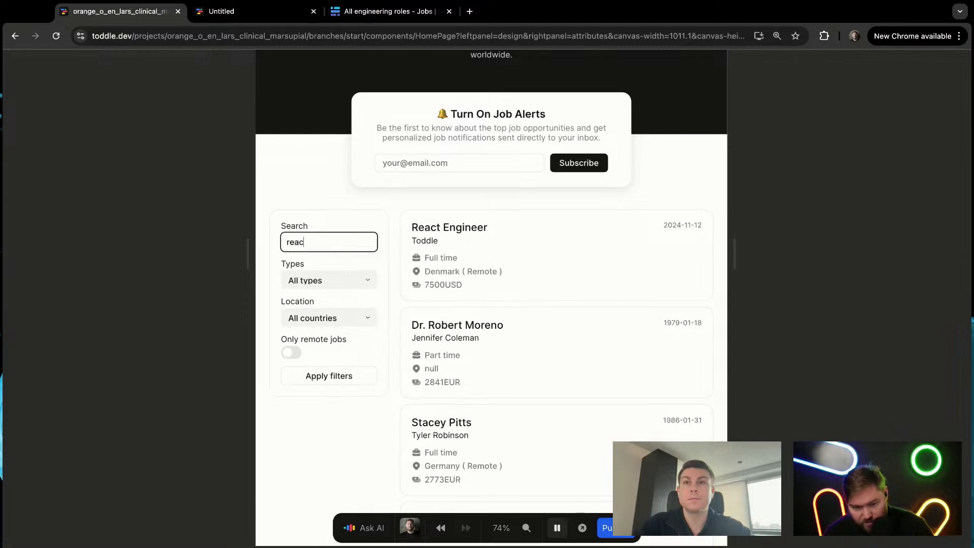
{"action": "key", "text": "BackSpace"}
{"action": "key", "text": "BackSpace"}
{"action": "key", "text": "BackSpace"}
{"action": "key", "text": "BackSpace"}
{"action": "key", "text": "BackSpace"}
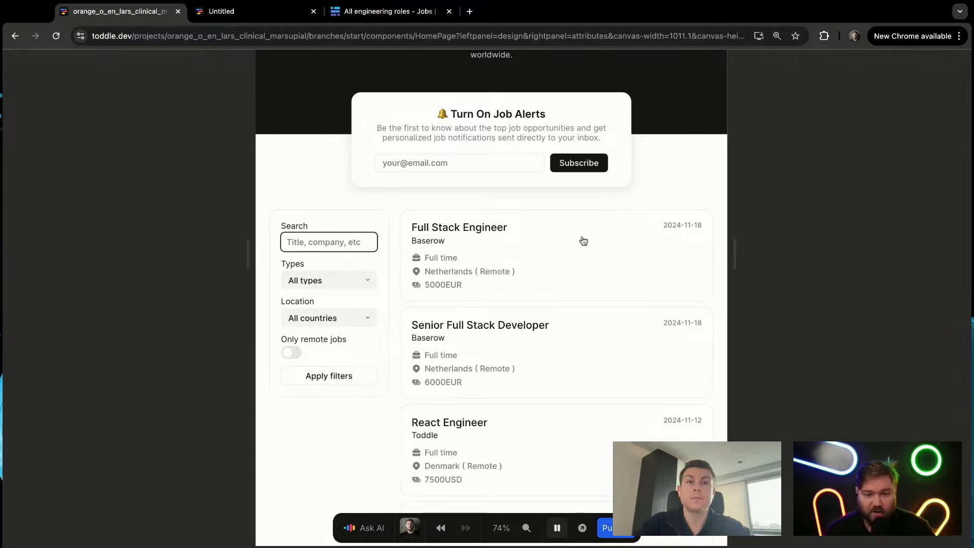
{"action": "left_click", "coordinate": [801, 213]}
{"action": "key", "text": "p"}
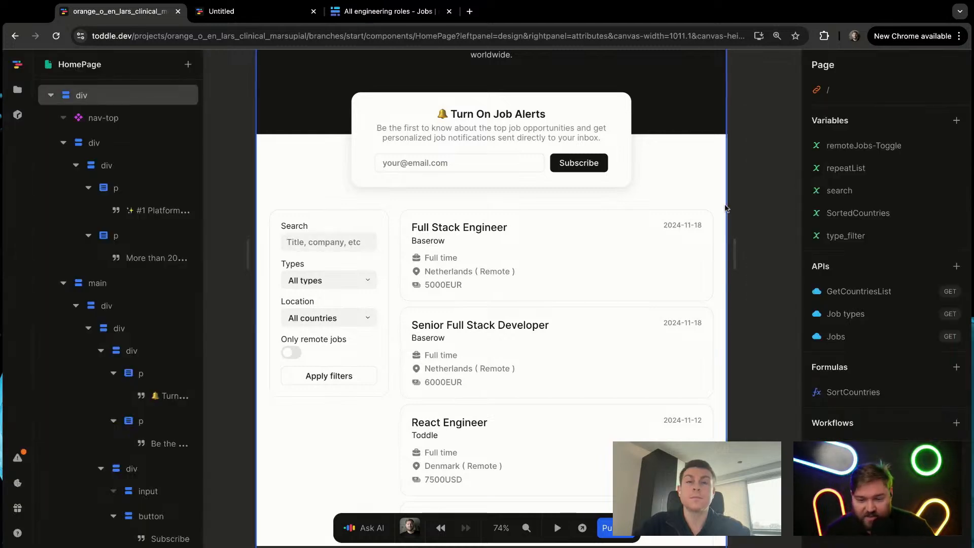
Step: Set the Jobs API's debounce to 200 and close its settings
{"action": "left_click", "coordinate": [866, 337]}
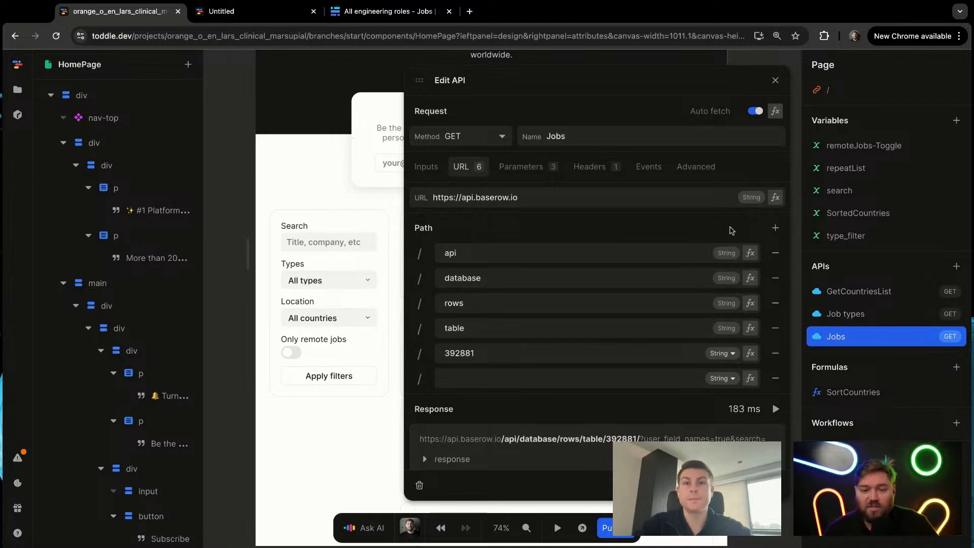
{"action": "left_click", "coordinate": [705, 167]}
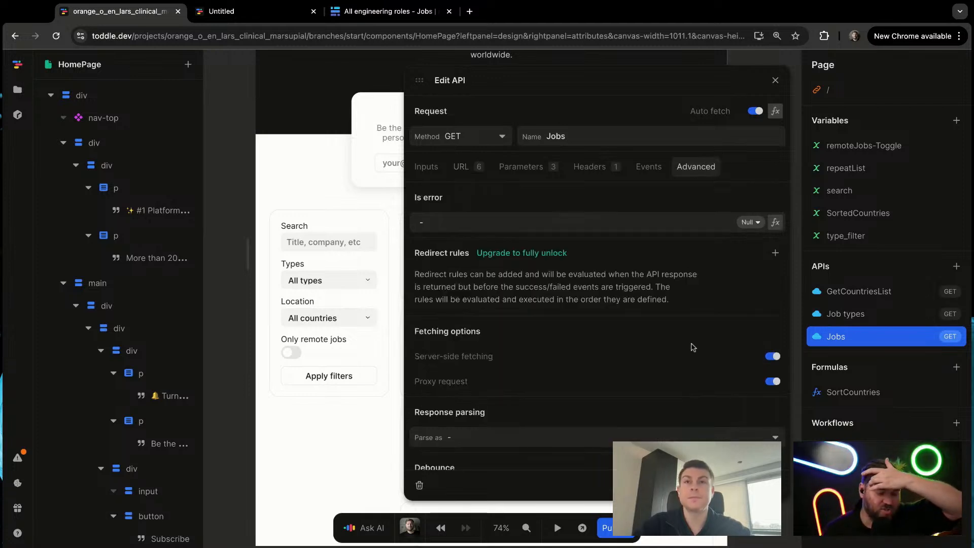
{"action": "scroll", "coordinate": [693, 348], "scroll_direction": "down", "scroll_amount": 3}
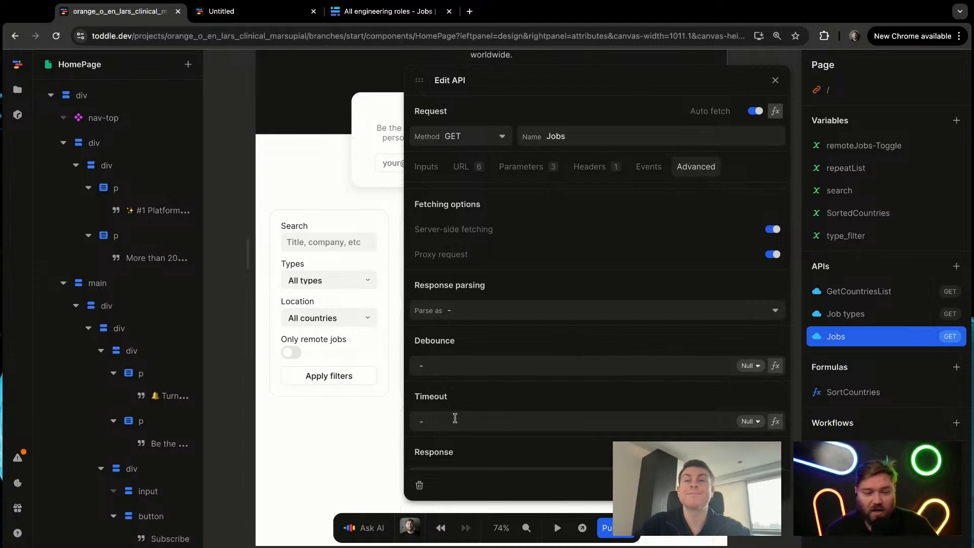
{"action": "left_click", "coordinate": [484, 373]}
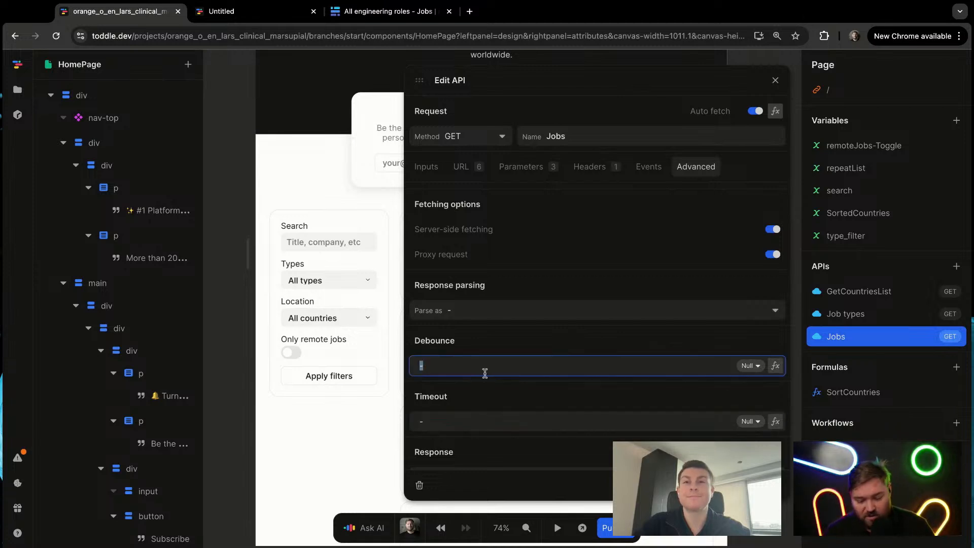
{"action": "type", "text": "200"}
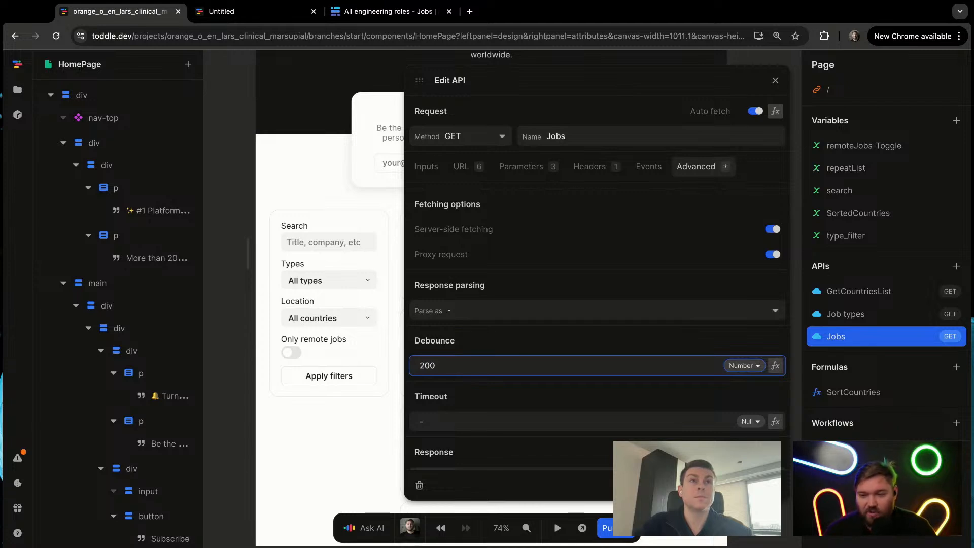
{"action": "left_click", "coordinate": [308, 171]}
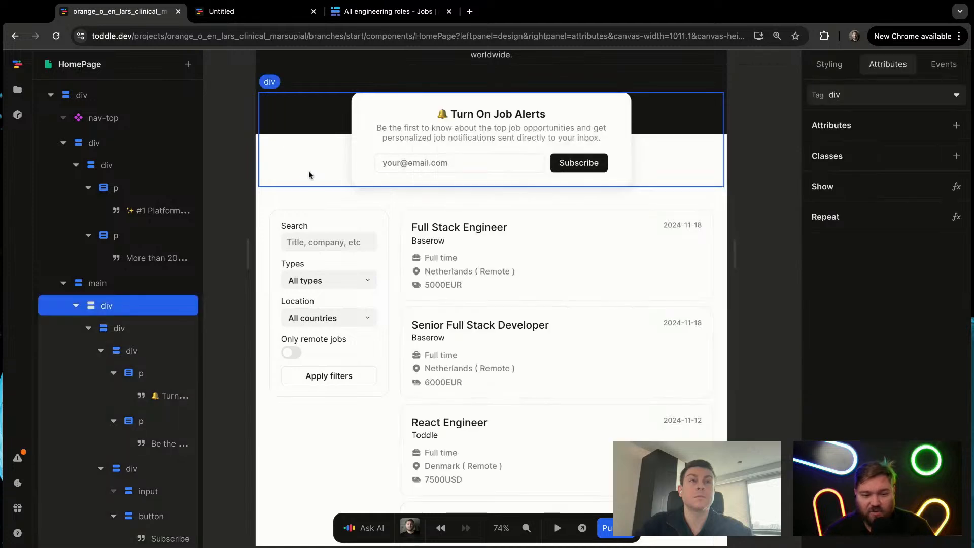
Step: Try the debounced search in test mode with deve, clear the field and leave test mode
{"action": "key", "text": "p"}
{"action": "left_click", "coordinate": [335, 243]}
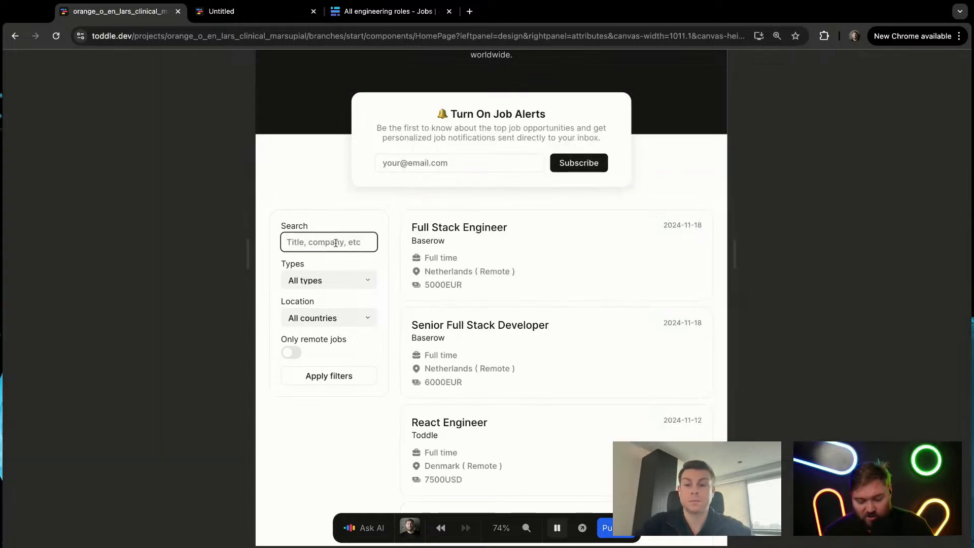
{"action": "type", "text": "deve"}
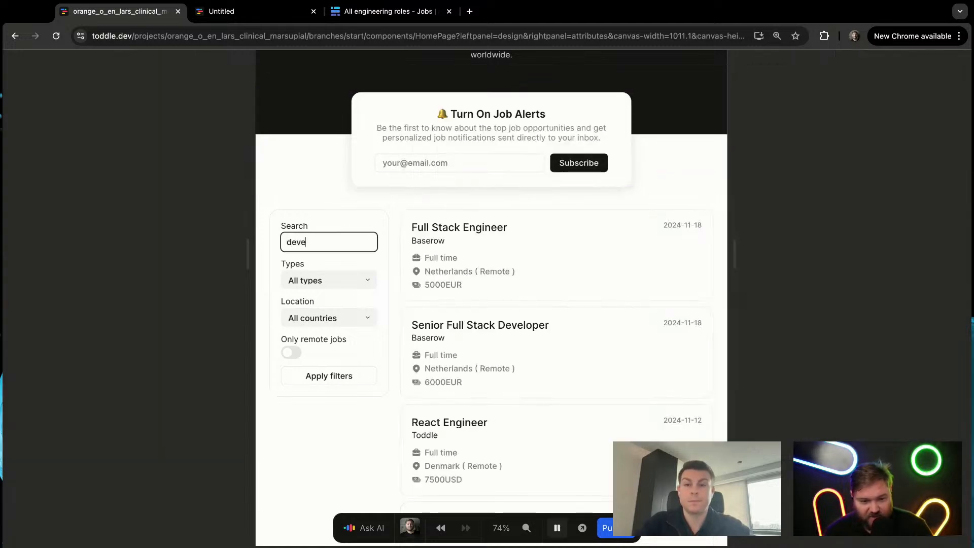
{"action": "key", "text": "BackSpace"}
{"action": "key", "text": "BackSpace"}
{"action": "key", "text": "BackSpace"}
{"action": "key", "text": "BackSpace"}
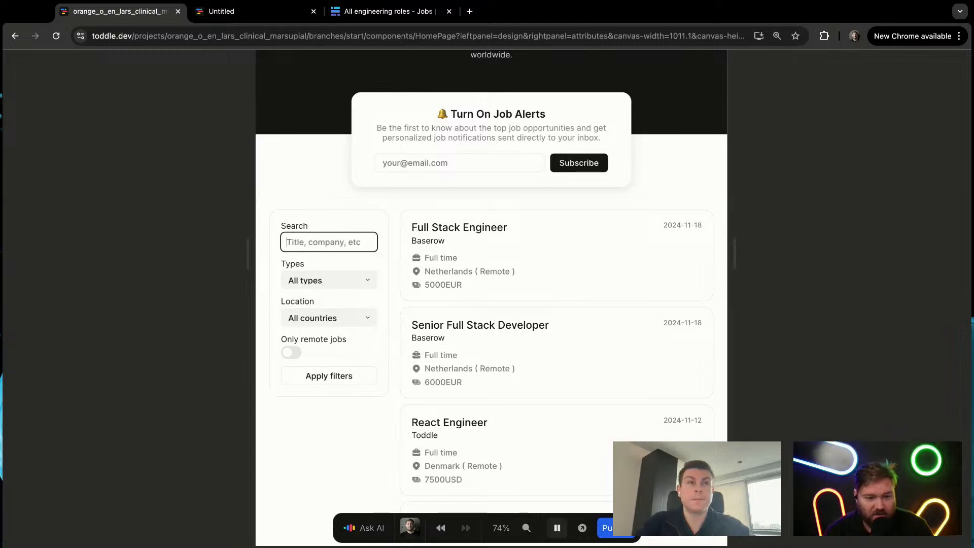
{"action": "left_click", "coordinate": [350, 203]}
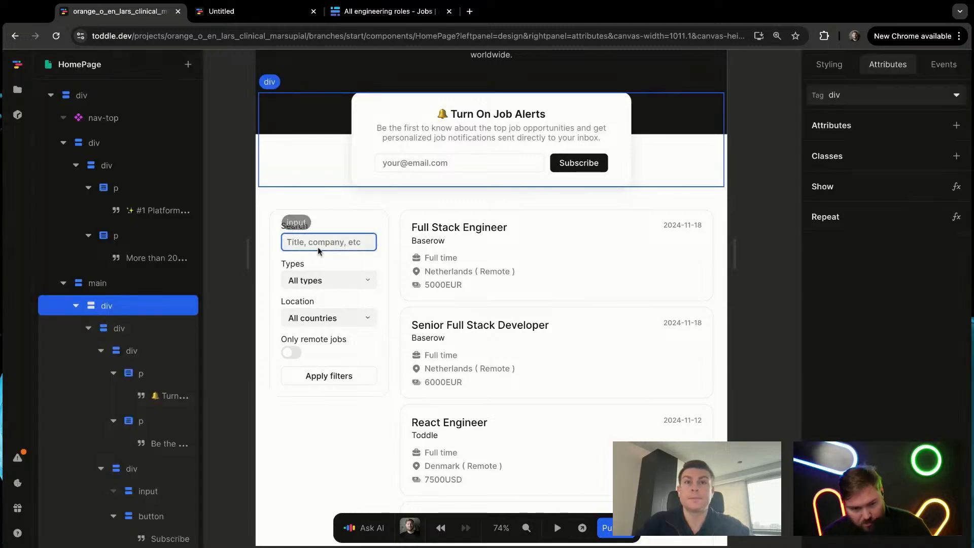
Step: In test mode, search the jobs for react and re, clearing the Search field after each
{"action": "left_click", "coordinate": [324, 244]}
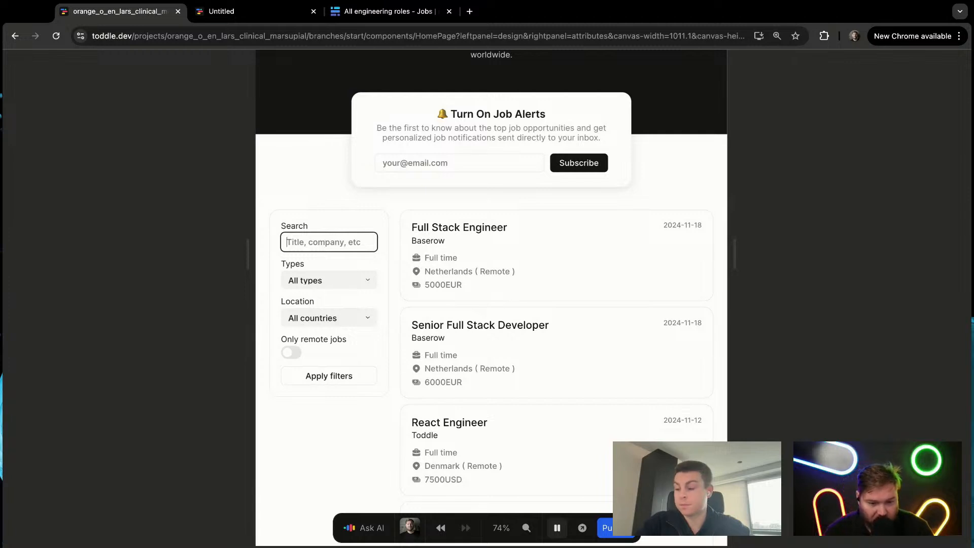
{"action": "type", "text": "react"}
{"action": "key", "text": "BackSpace"}
{"action": "key", "text": "BackSpace"}
{"action": "key", "text": "BackSpace"}
{"action": "key", "text": "BackSpace"}
{"action": "key", "text": "BackSpace"}
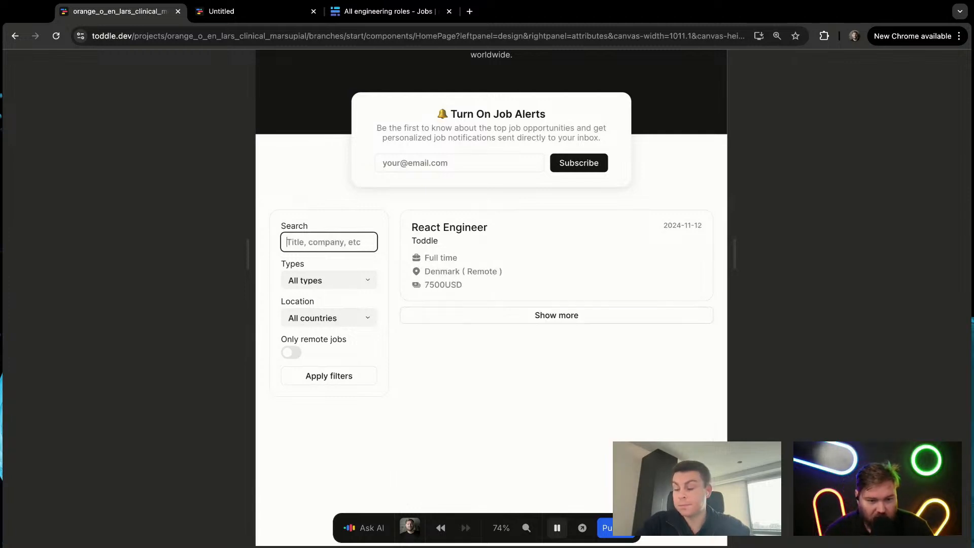
{"action": "type", "text": "re"}
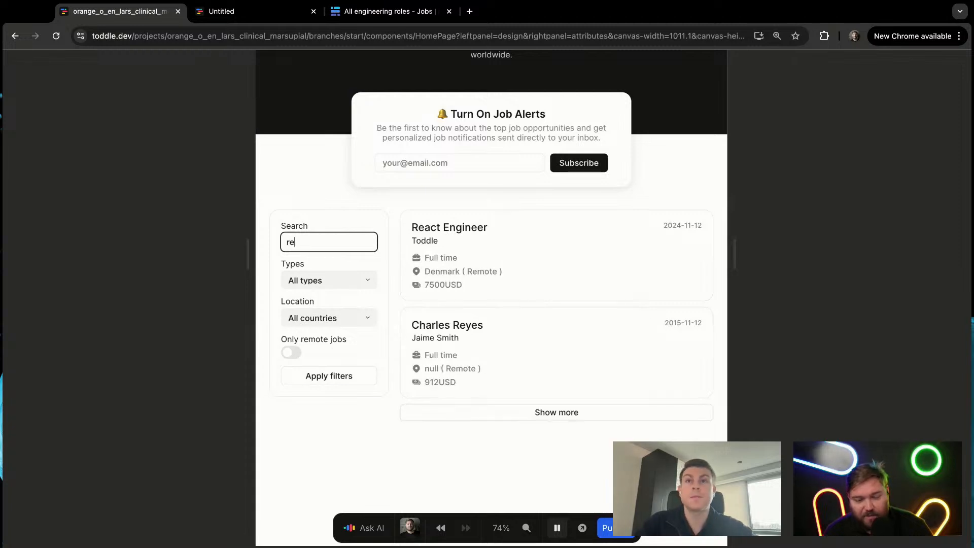
{"action": "key", "text": "BackSpace"}
{"action": "key", "text": "BackSpace"}
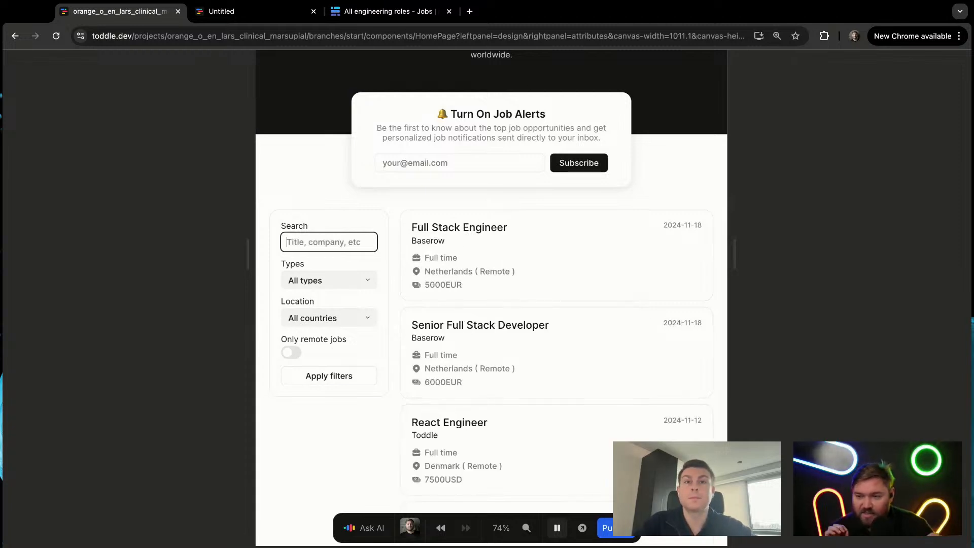
Step: Search the job list for develo and empty the Search field again
{"action": "type", "text": "develo"}
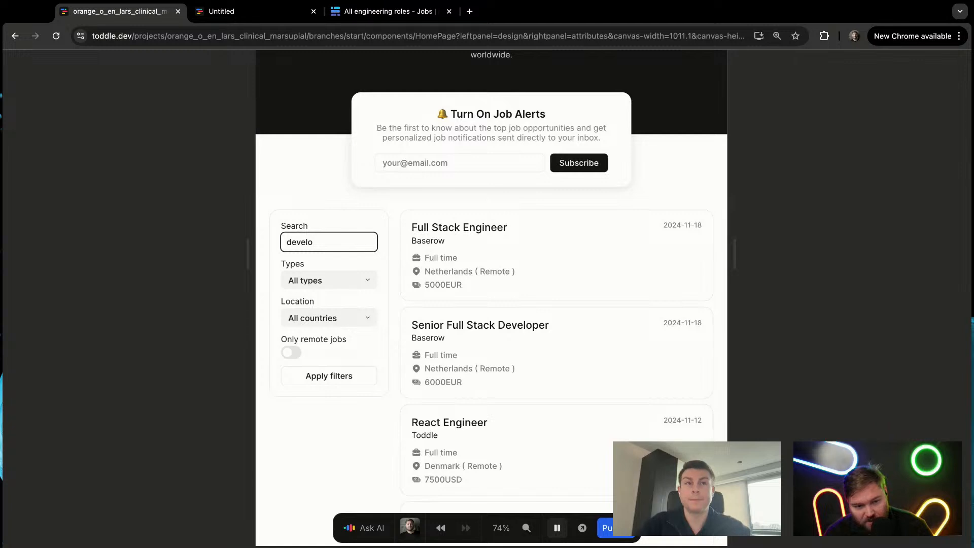
{"action": "key", "text": "BackSpace"}
{"action": "key", "text": "BackSpace"}
{"action": "key", "text": "BackSpace"}
{"action": "key", "text": "BackSpace"}
{"action": "key", "text": "BackSpace"}
{"action": "key", "text": "BackSpace"}
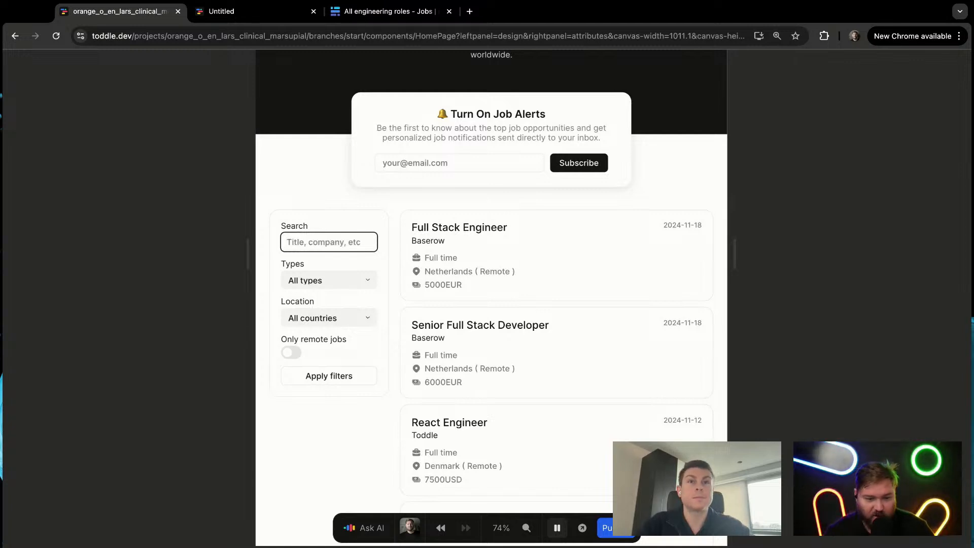
Step: Search for a listing by the first three letters of its title, clear the field and leave test mode
{"action": "scroll", "coordinate": [490, 379], "scroll_direction": "down", "scroll_amount": 4}
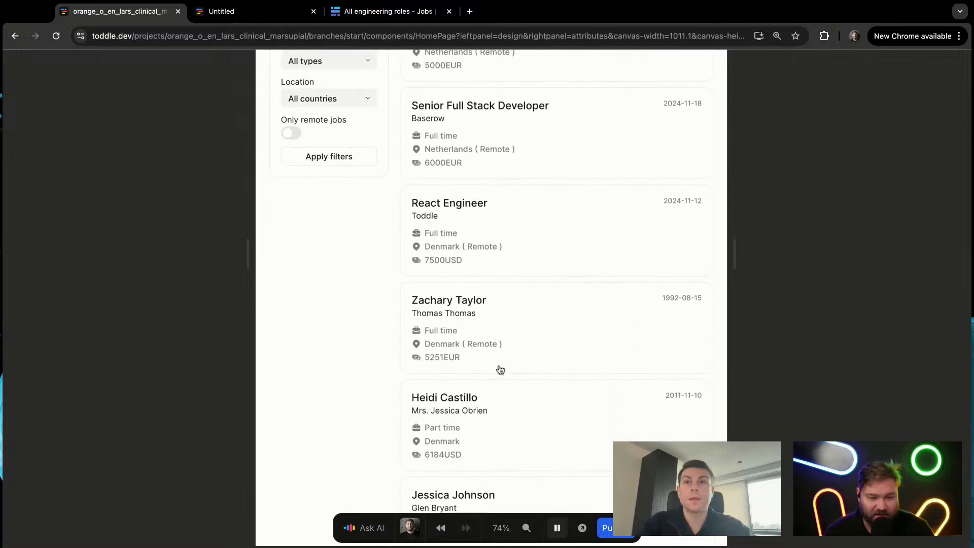
{"action": "scroll", "coordinate": [500, 369], "scroll_direction": "up", "scroll_amount": 4}
{"action": "type", "text": "za"}
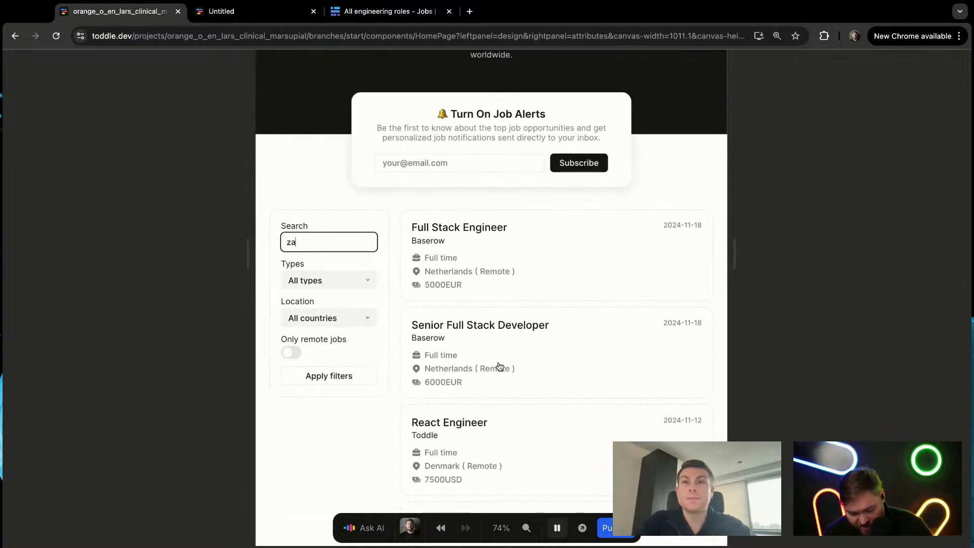
{"action": "type", "text": "c"}
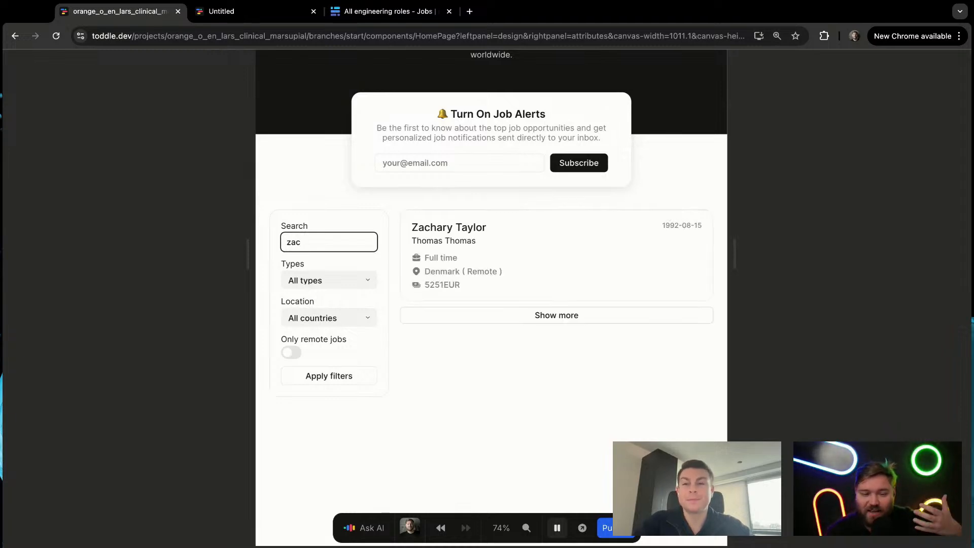
{"action": "key", "text": "BackSpace"}
{"action": "key", "text": "BackSpace"}
{"action": "key", "text": "BackSpace"}
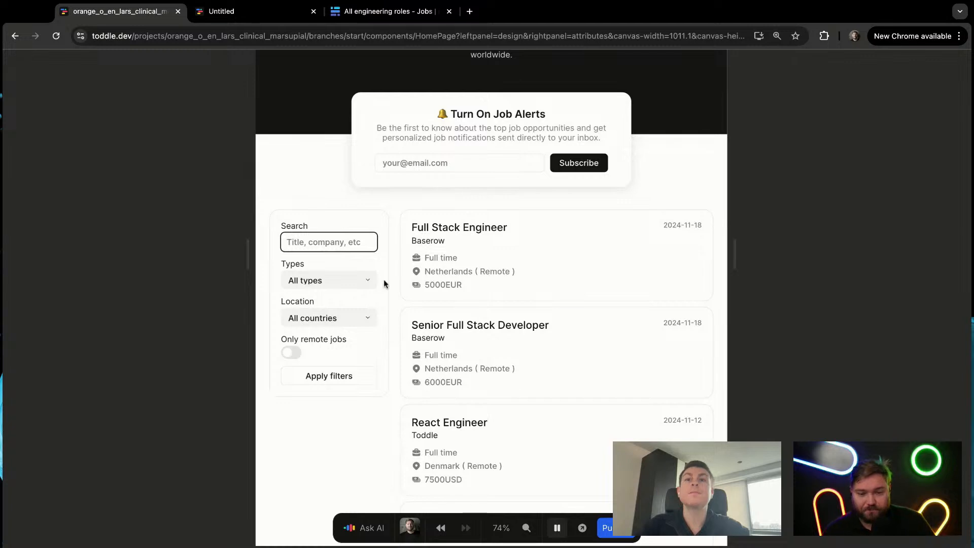
{"action": "left_click", "coordinate": [784, 264]}
{"action": "key", "text": "p"}
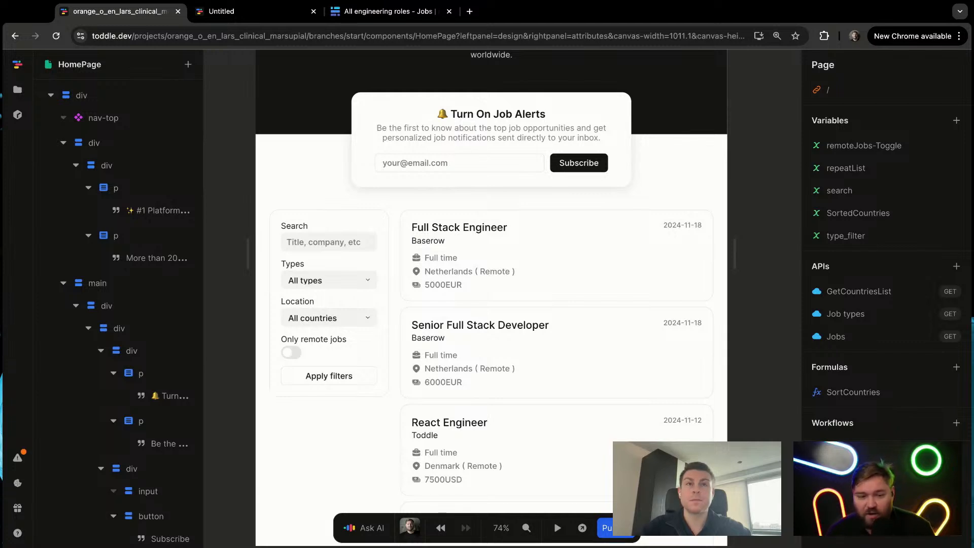
Step: Filter the jobs in test mode with the search text re and return to editing
{"action": "key", "text": "p"}
{"action": "left_click", "coordinate": [316, 246]}
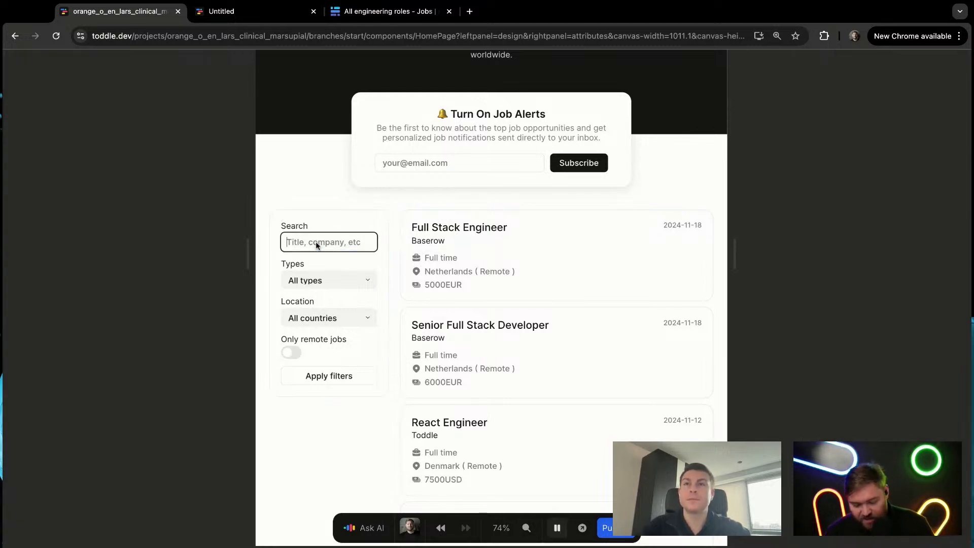
{"action": "type", "text": "re"}
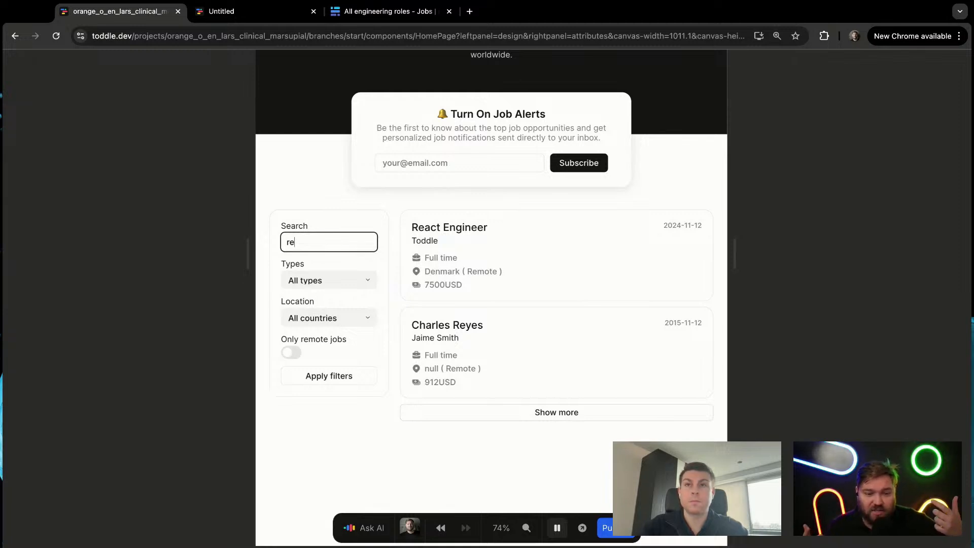
{"action": "left_click", "coordinate": [683, 184]}
{"action": "key", "text": "p"}
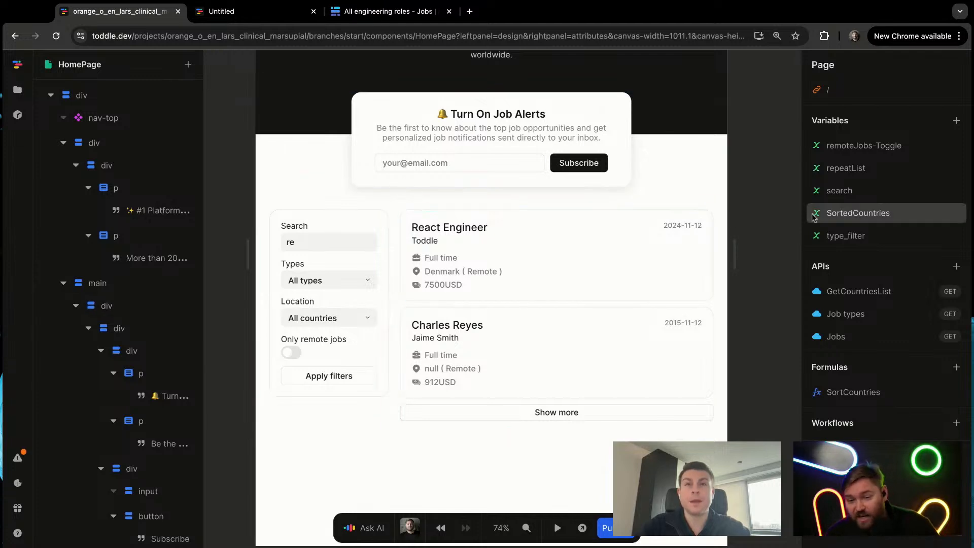
Step: Widen the page canvas to about 1077 px
{"action": "left_click_drag", "start_coordinate": [734, 242], "coordinate": [747, 243]}
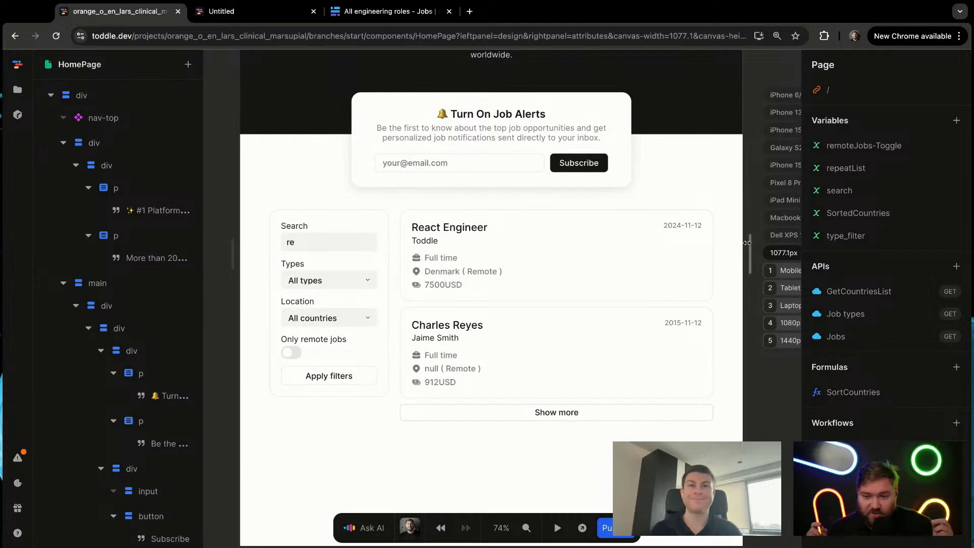